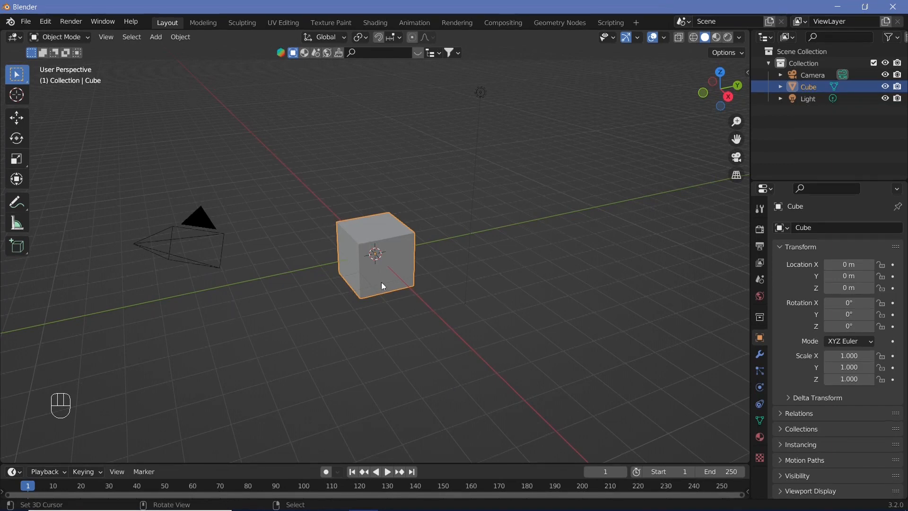
Step: Add a Subdivision Surface modifier to the cube with the viewport level set to 2
middle_click_drag(324, 298, 472, 304)
scroll(400, 273, "up", 2)
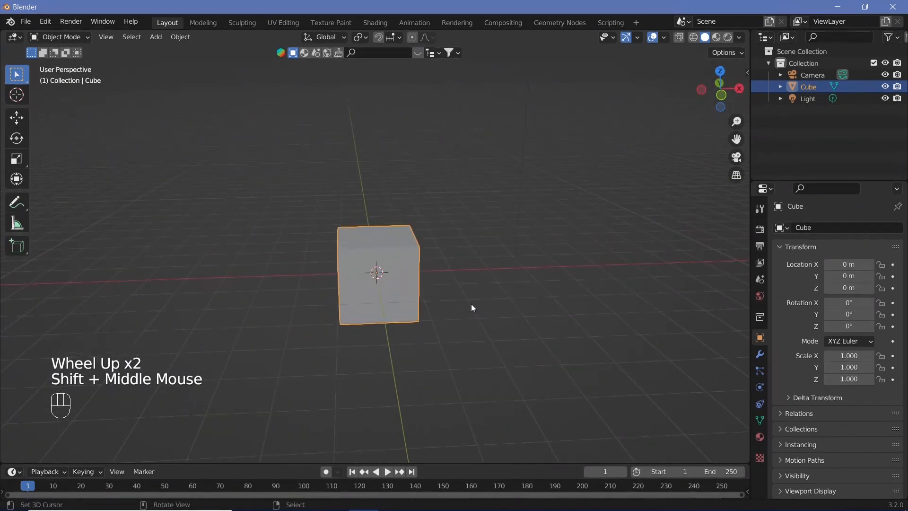
scroll(380, 283, "down", 1)
mouse_move(380, 284)
middle_mouse_down()
mouse_move(427, 284)
mouse_move(367, 285)
middle_mouse_up()
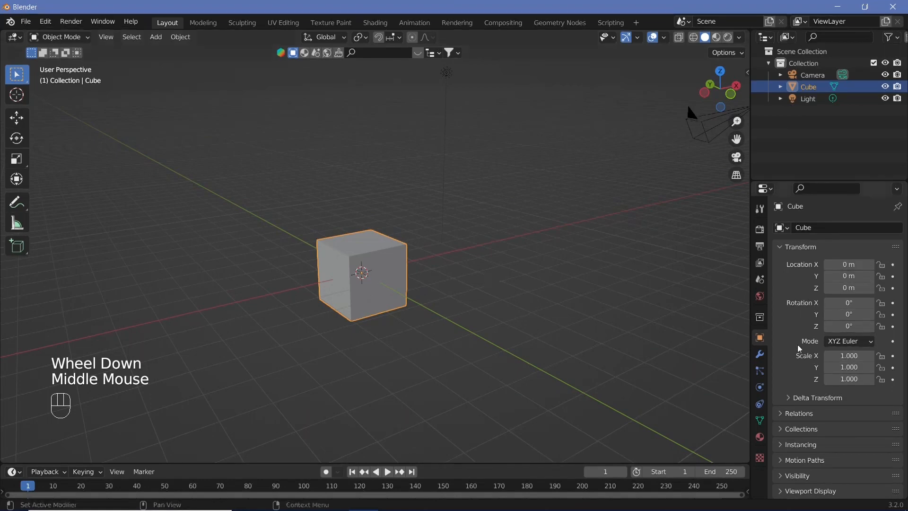
left_click(759, 355)
left_click(835, 227)
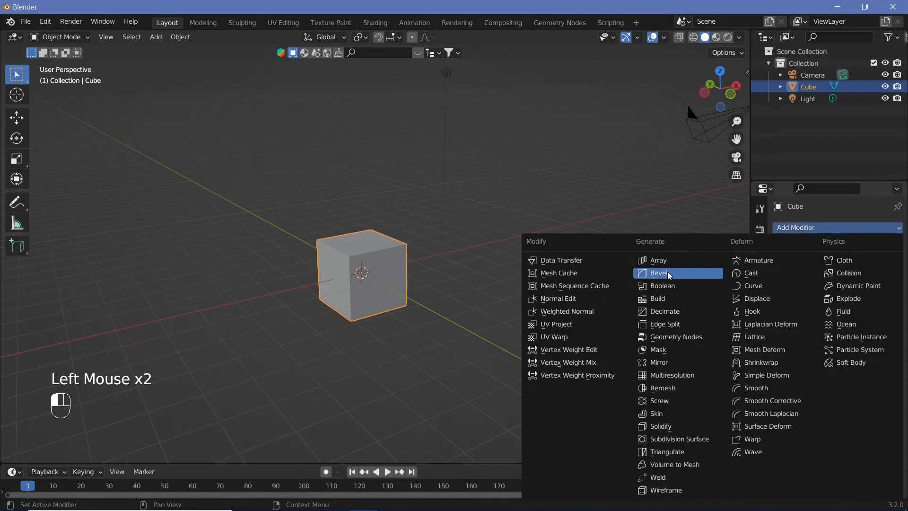
left_click(669, 439)
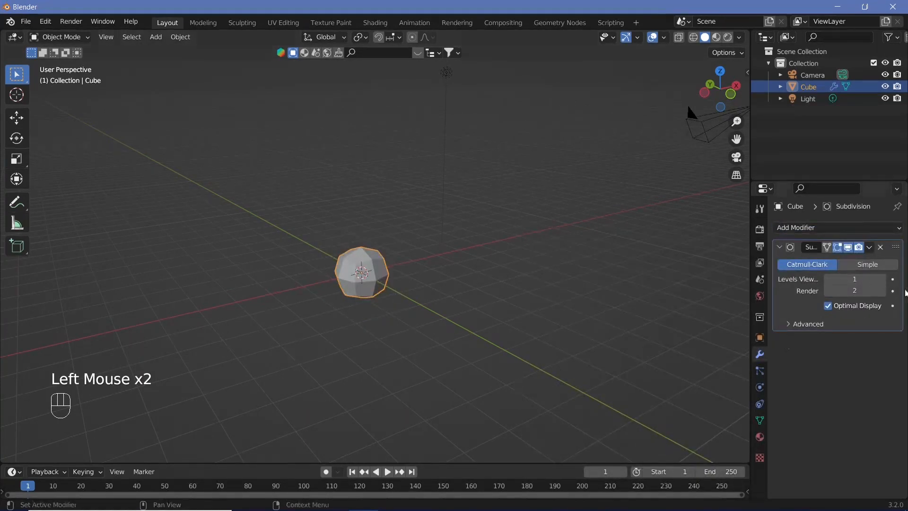
left_click(883, 279)
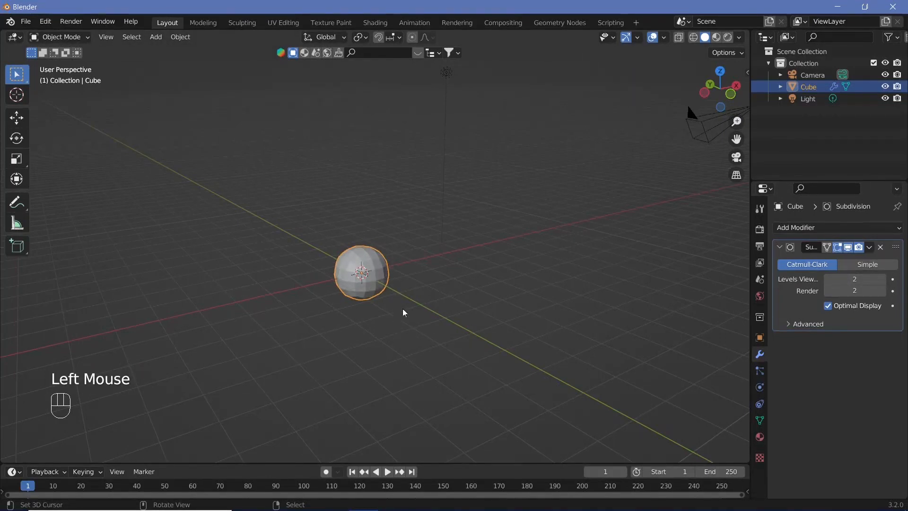
Step: Raise the cube straight up along the Z axis so it sits above the grid floor
key("g")
key("z")
left_click(399, 239, "ctrl")
Step: In Edit Mode, add two centred vertical loop cuts to the cube, perpendicular to each other, one across each pair of sides
key("Tab")
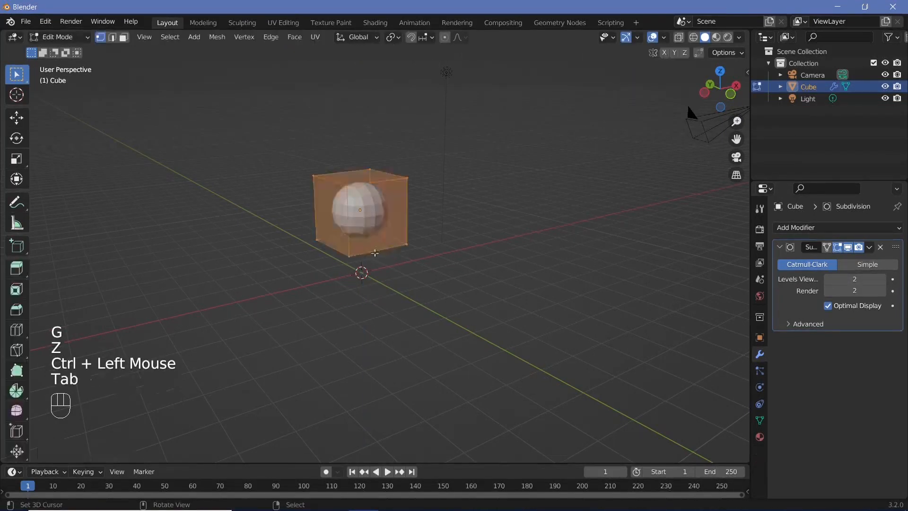
scroll(375, 253, "up", 2)
middle_click_drag(375, 253, 376, 249)
key("ctrl+r")
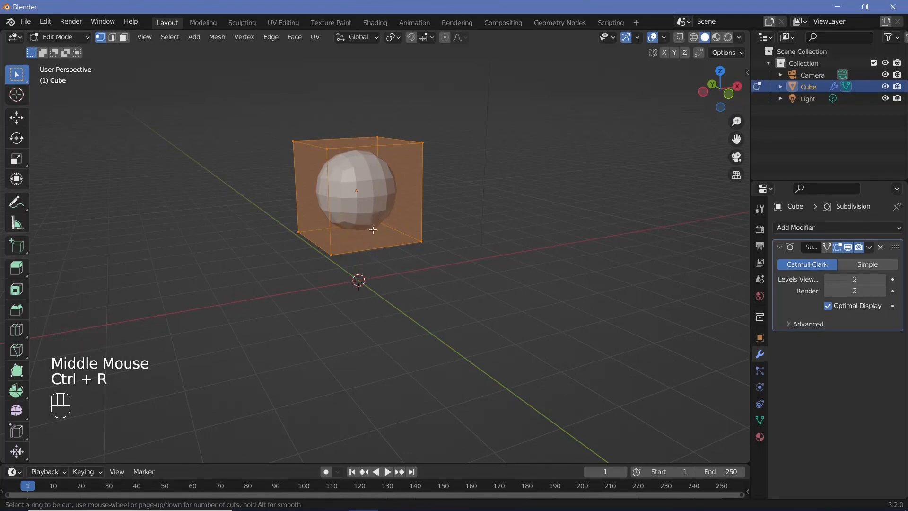
left_click(374, 233)
right_click(373, 237)
middle_click_drag(373, 236, 350, 189)
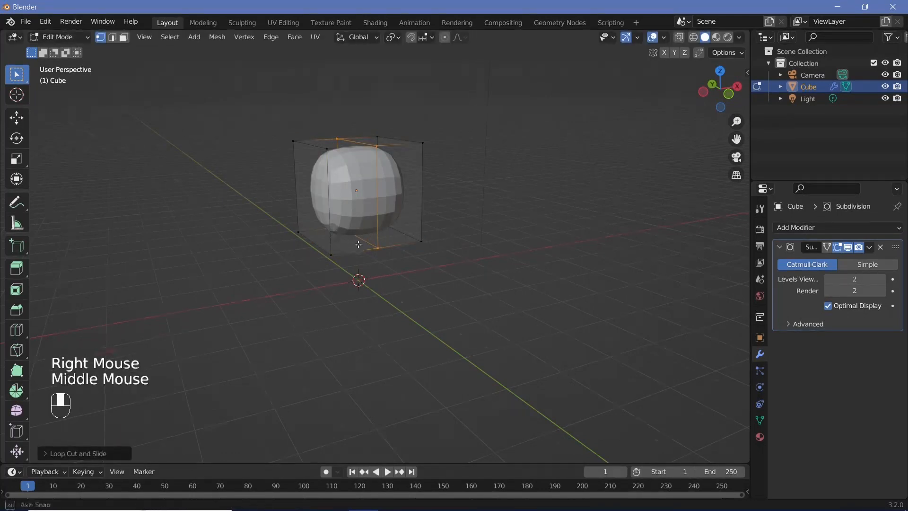
key("ctrl+r")
left_click(315, 154)
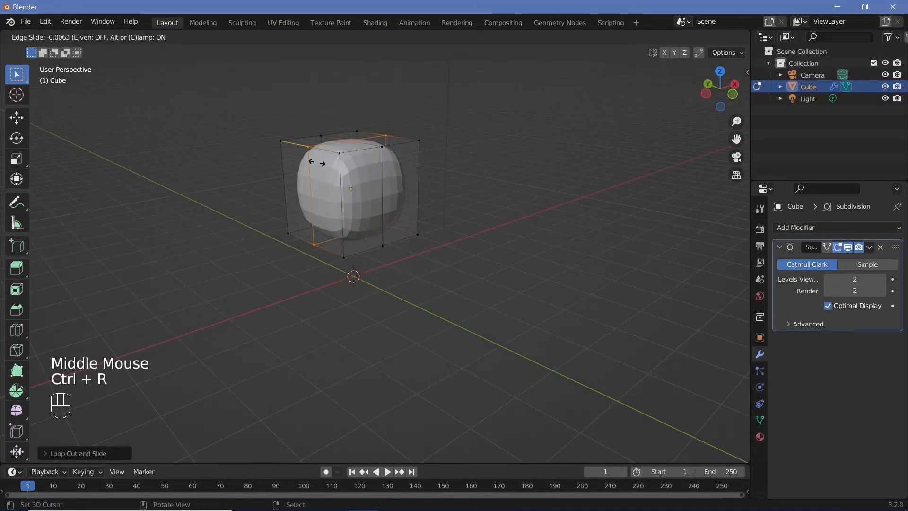
left_click(317, 163)
Step: Add a horizontal loop cut around the cube and slide it down close to the bottom edge, by a factor of about 0.64
key("ctrl+r")
left_click(331, 208)
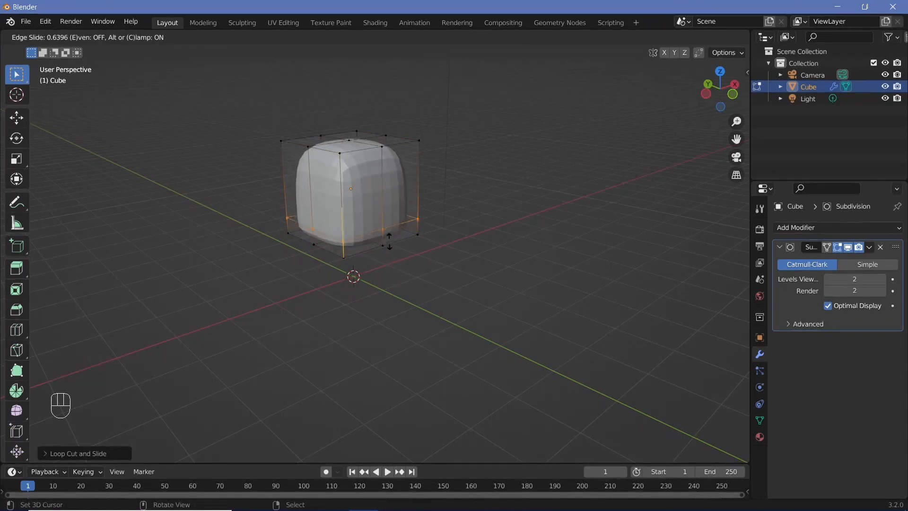
left_click(389, 241)
Step: Pull the cube's four bottom corner vertices down about 3 m along Z to form pointed ends, and return to Object Mode
middle_click_drag(424, 304, 406, 300)
right_click(345, 254)
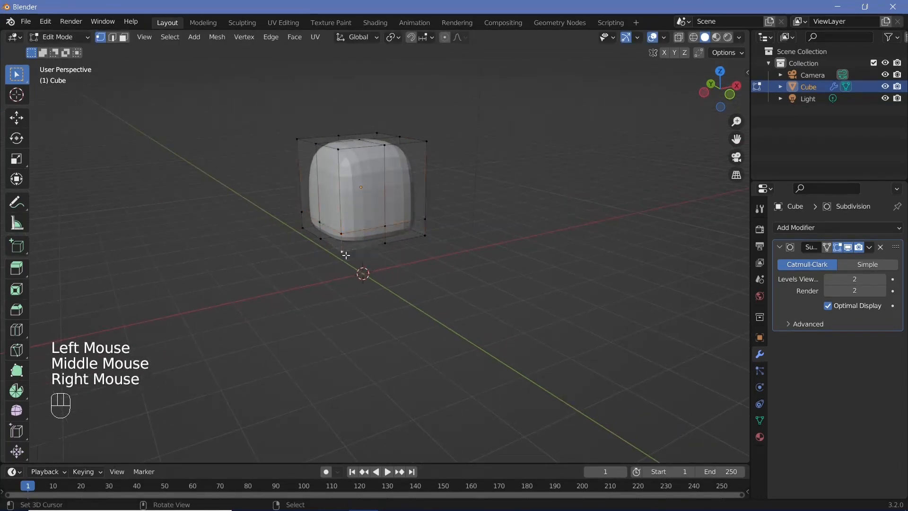
middle_click_drag(346, 255, 520, 270)
right_click(331, 286, "shift")
middle_click_drag(279, 298, 461, 236, "shift")
right_click(461, 236, "shift")
right_click(420, 218, "shift")
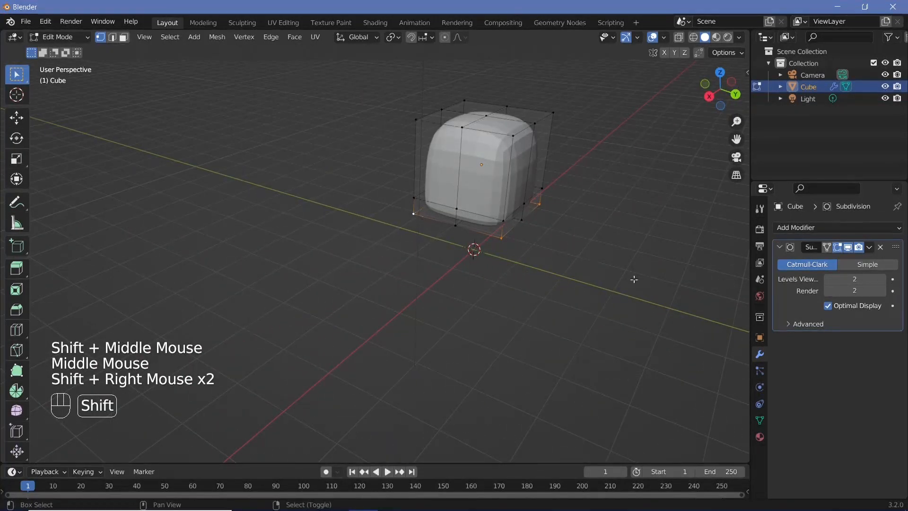
middle_click_drag(634, 279, 575, 251)
key("g")
key("z")
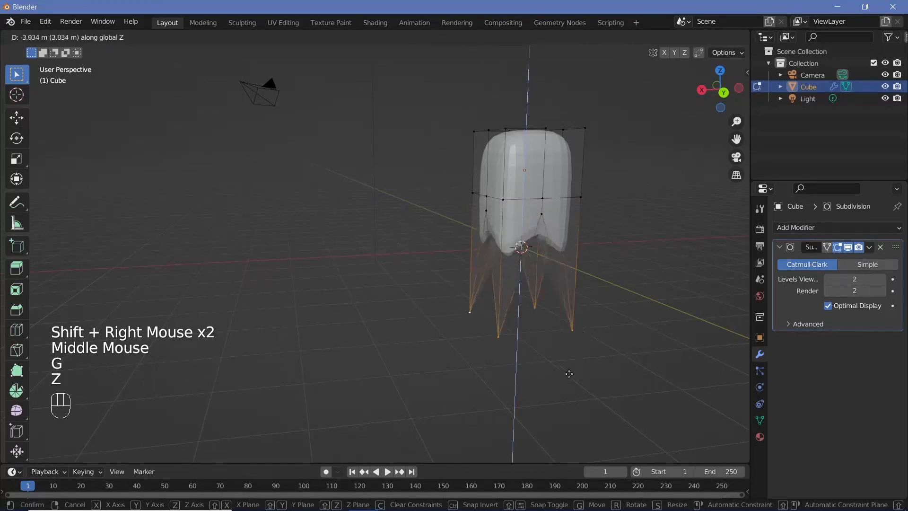
left_click(575, 385)
middle_click_drag(590, 306, 520, 350)
middle_click_drag(630, 227, 404, 255, "shift")
key("Tab")
Step: Add a UV sphere at the 3D cursor in the scene origin
middle_click_drag(405, 256, 411, 227)
scroll(423, 223, "up", 2)
scroll(446, 232, "up", 2)
scroll(441, 232, "down", 1)
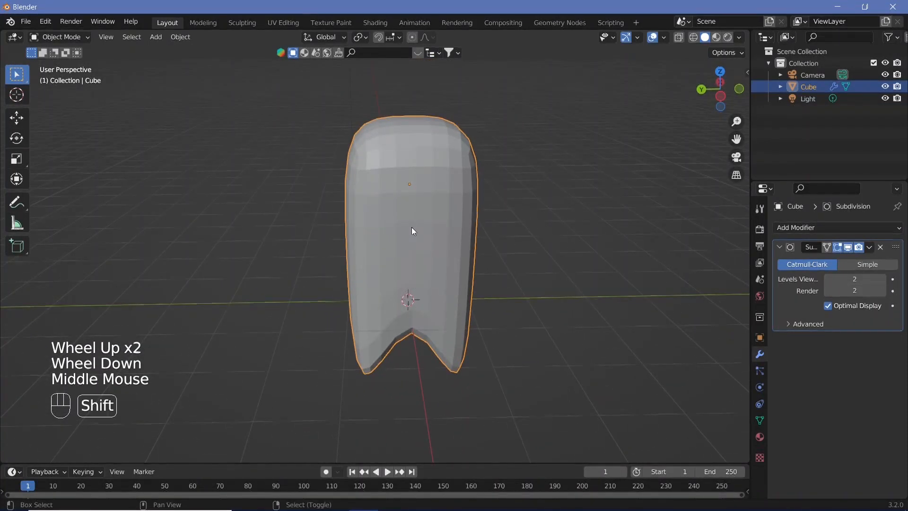
key("shift+a")
mouse_move(412, 228)
left_click(476, 263)
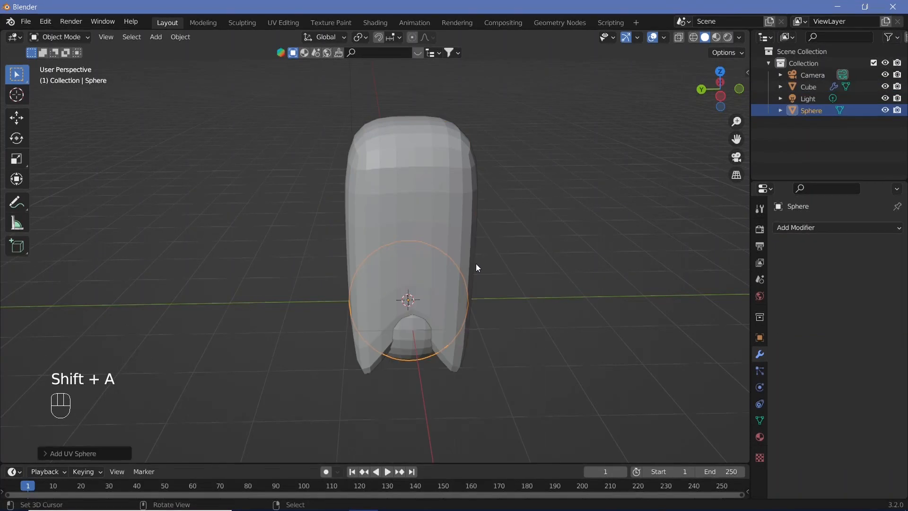
mouse_move(450, 304)
middle_mouse_down()
mouse_move(510, 304)
mouse_move(404, 308)
mouse_move(438, 300)
middle_mouse_up()
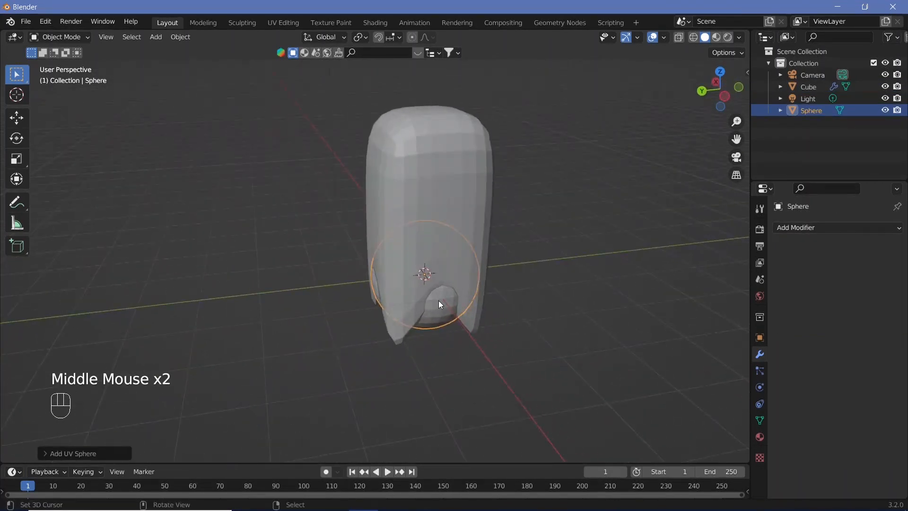
Step: Scale the new sphere uniformly to 0.3
type("s0.4")
key("BackSpace")
type("3")
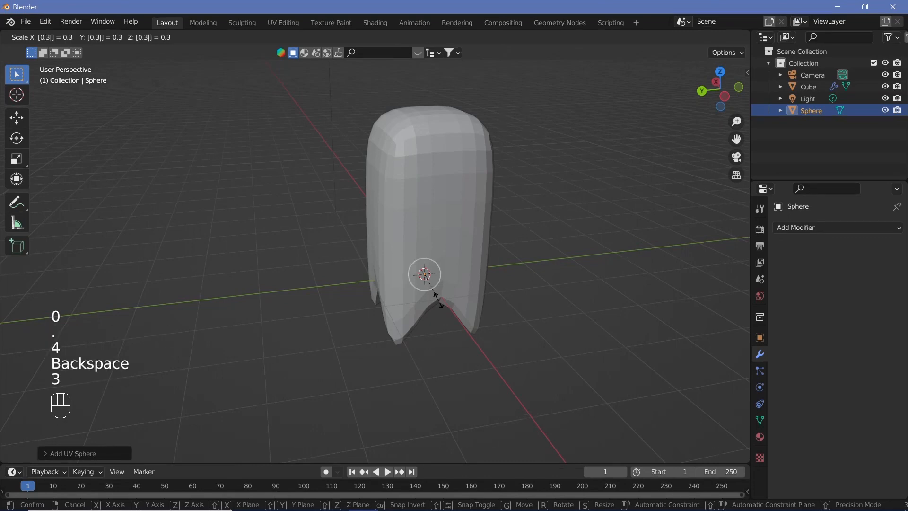
key("BackSpace")
type("2")
key("BackSpace")
type("3")
key("Return")
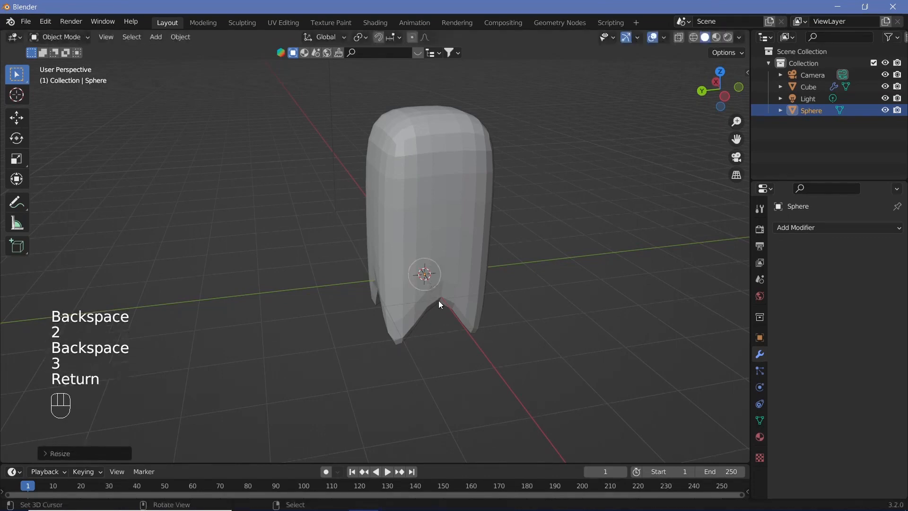
Step: Move the sphere -1 m along X to the front of the body and 0.5 m along Y
key("g")
key("x")
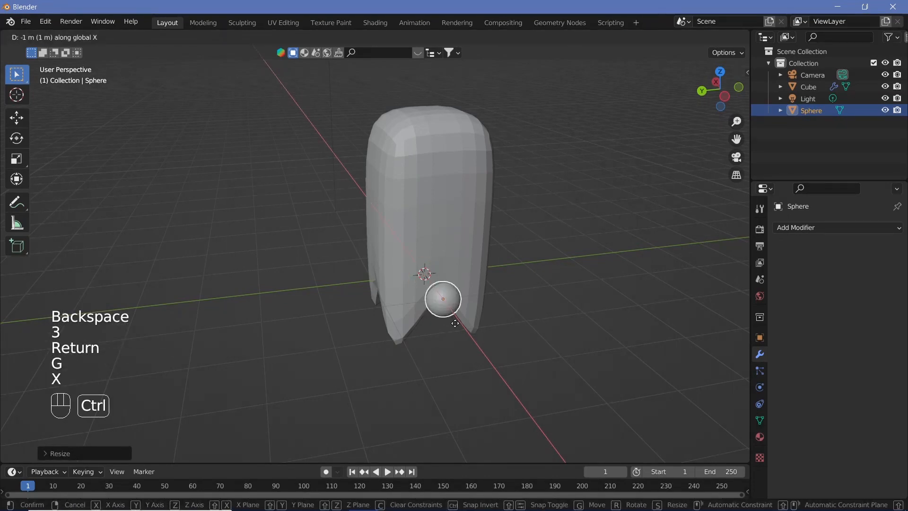
left_click(455, 321, "ctrl")
middle_click_drag(455, 321, 424, 353)
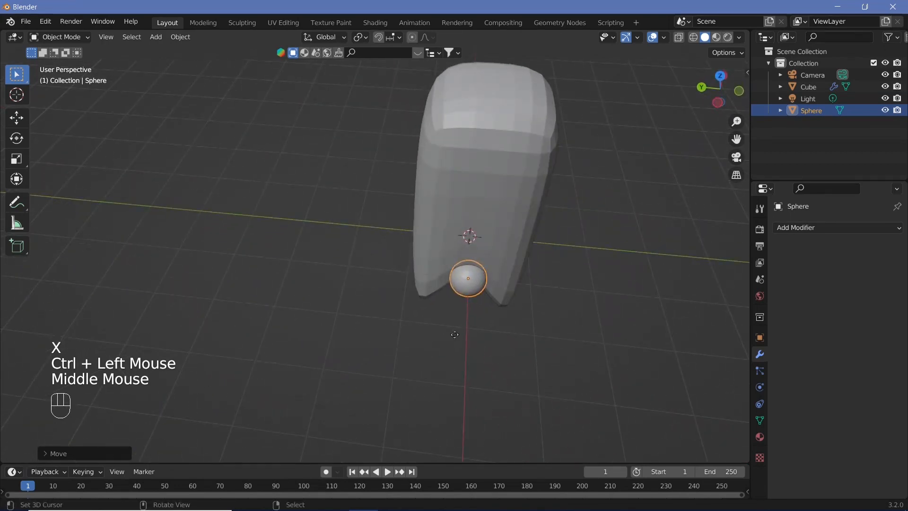
type("gy0.5")
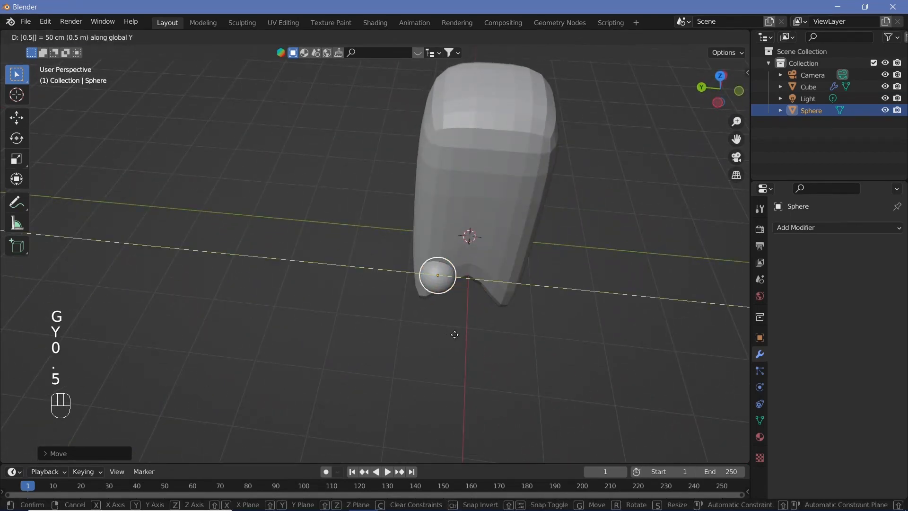
key("Return")
Step: Raise the sphere along Z to eye height on the upper body and shift it -0.25 m along Y
key("g")
key("z")
left_click(468, 222, "ctrl")
middle_click_drag(468, 222, 473, 205)
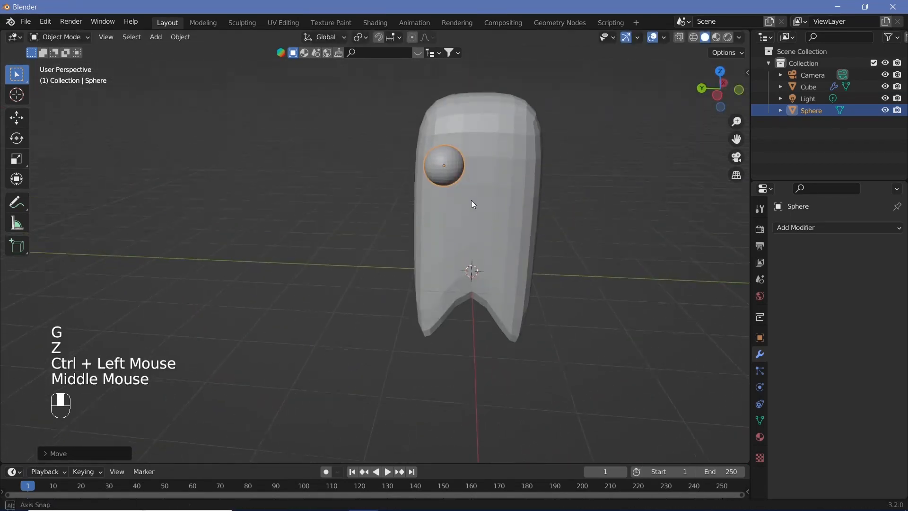
type("gy")
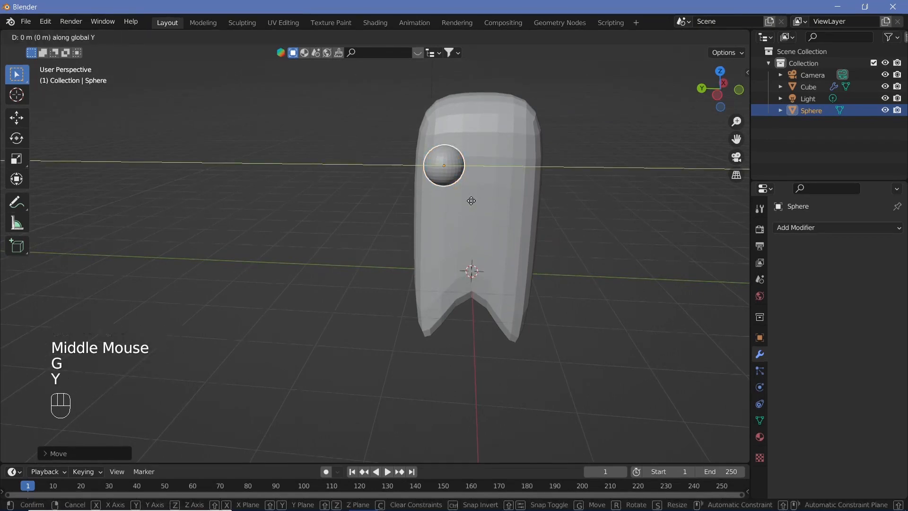
type("0.25-")
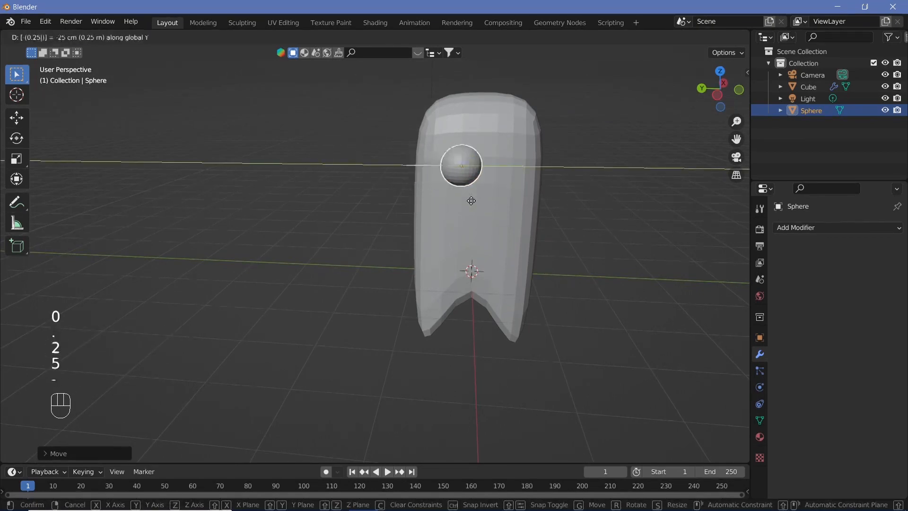
key("Return")
Step: Scale the eye sphere uniformly by a factor of 0.5
scroll(472, 203, "up", 2)
middle_click_drag(517, 178, 464, 218, "shift")
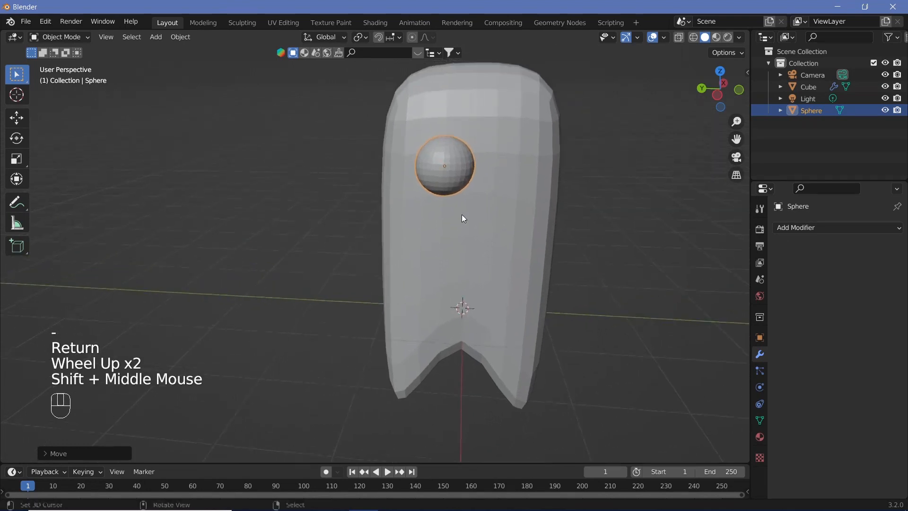
type("s0.5")
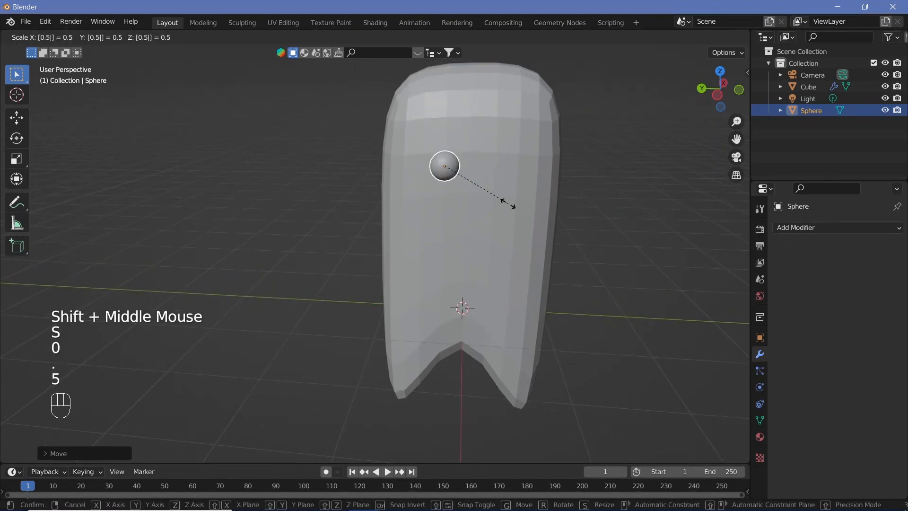
key("Return")
scroll(481, 193, "up", 1)
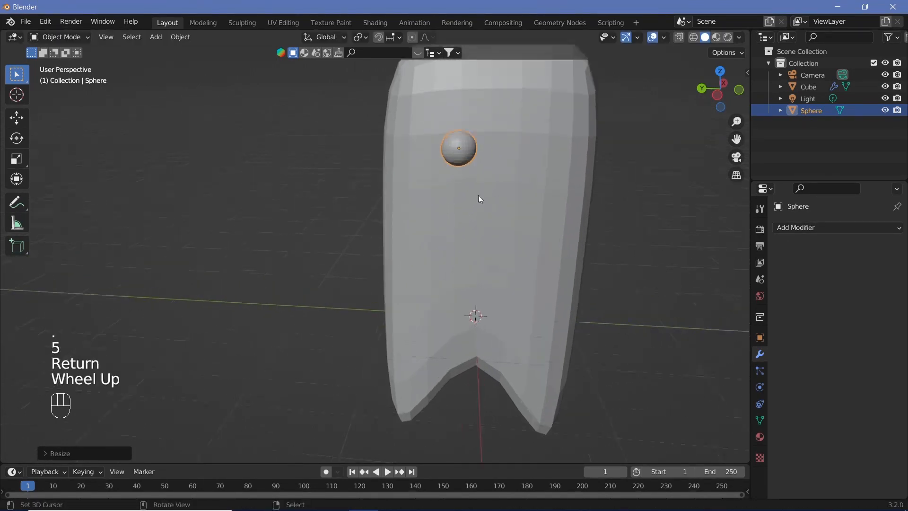
Step: Duplicate the eye sphere and offset the copy -0.5 m along Y as the second eye
middle_click_drag(478, 195, 444, 216, "shift")
key("shift+d")
key("y")
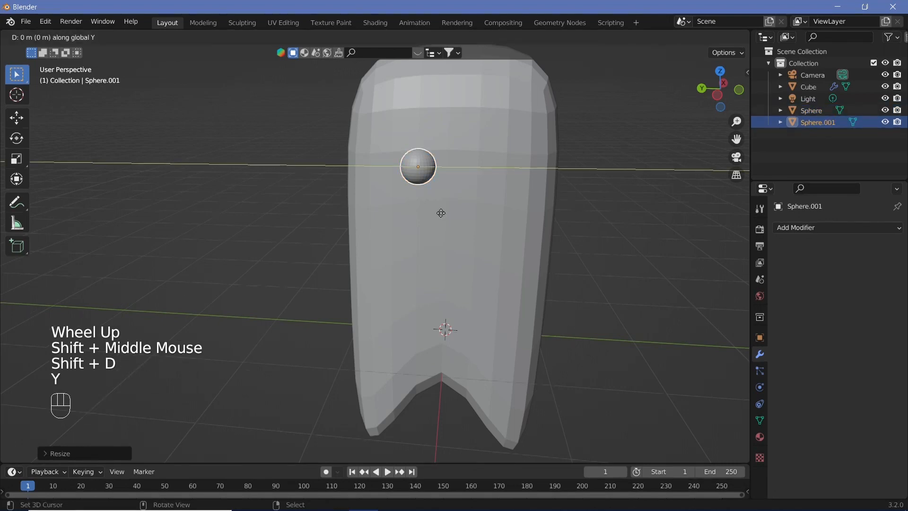
key("ctrl")
type("0.5")
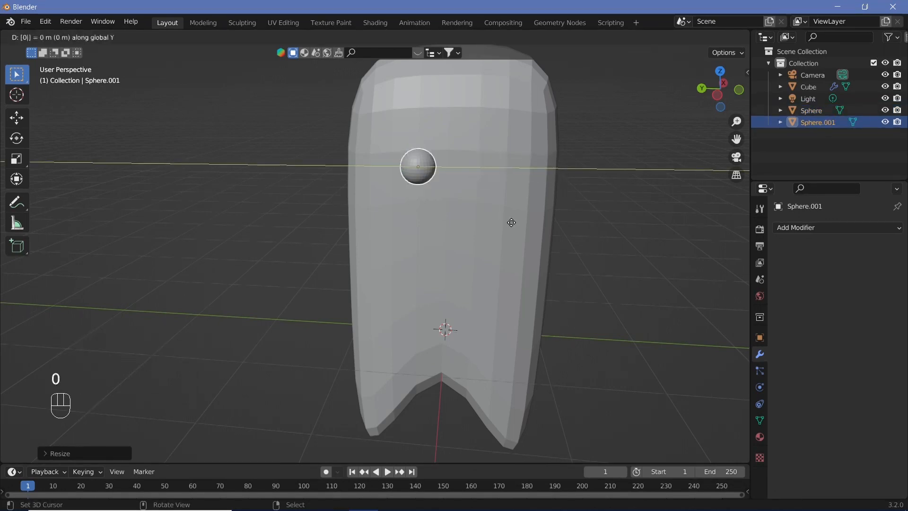
key("minus")
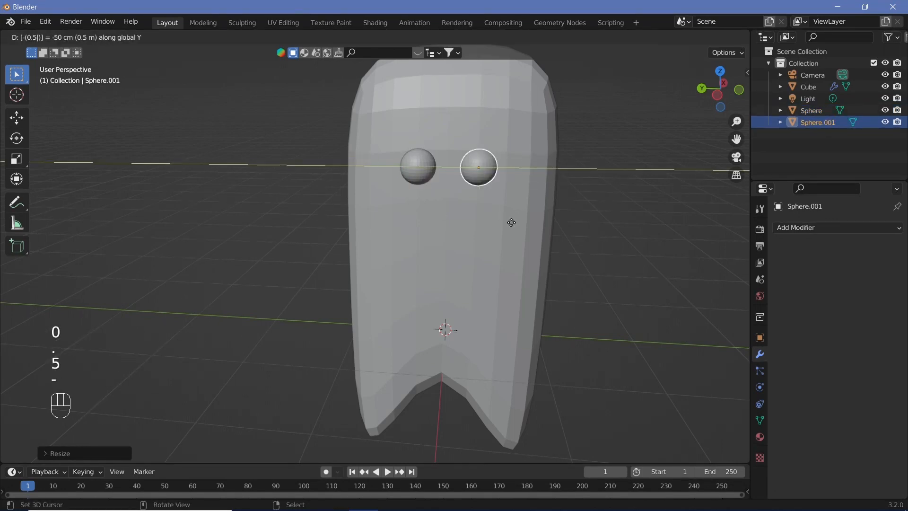
key("Return")
Step: Select both eye spheres and push them together along X slightly into the front of the body
middle_click_drag(478, 251, 507, 219)
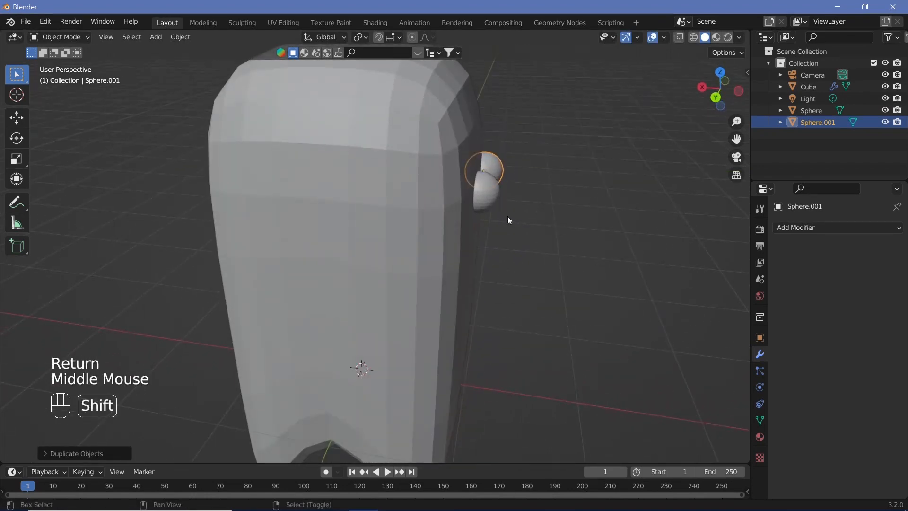
right_click(495, 169, "shift")
right_click(495, 169, "shift")
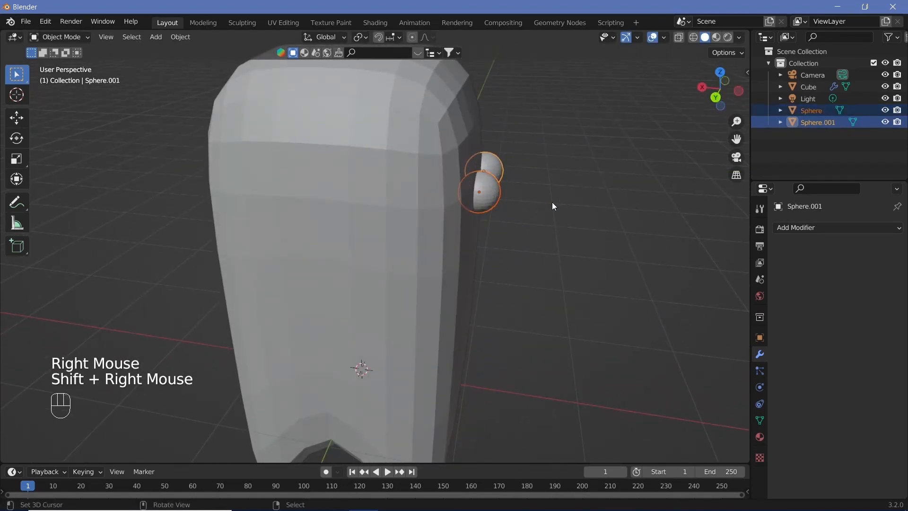
key("g")
key("x")
left_click(543, 228)
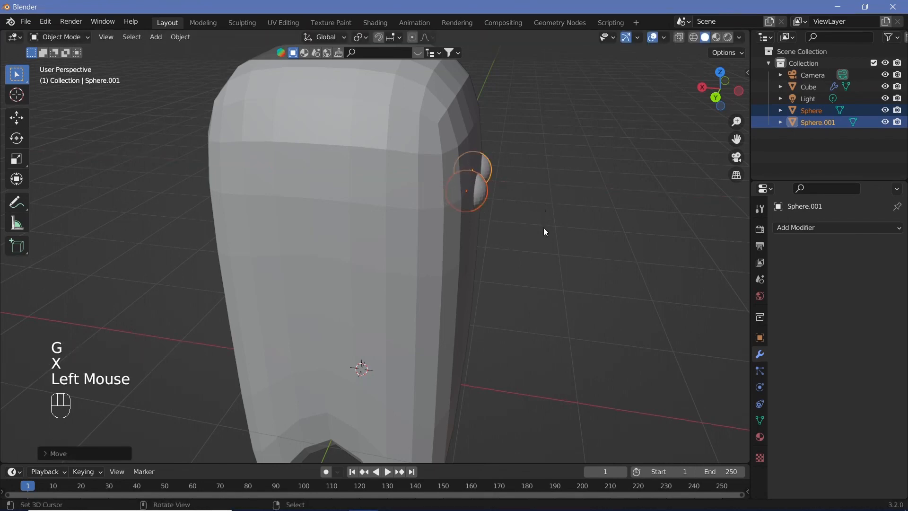
Step: Join both eye spheres with the body into a single object, keeping the body as the active object
middle_click_drag(543, 228, 407, 213)
right_click(406, 213, "shift")
key("ctrl+j")
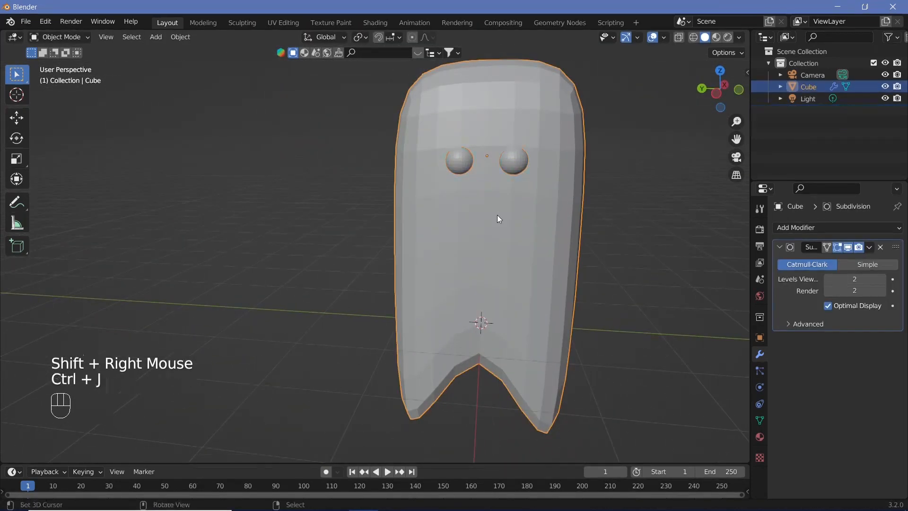
middle_click_drag(498, 218, 526, 225)
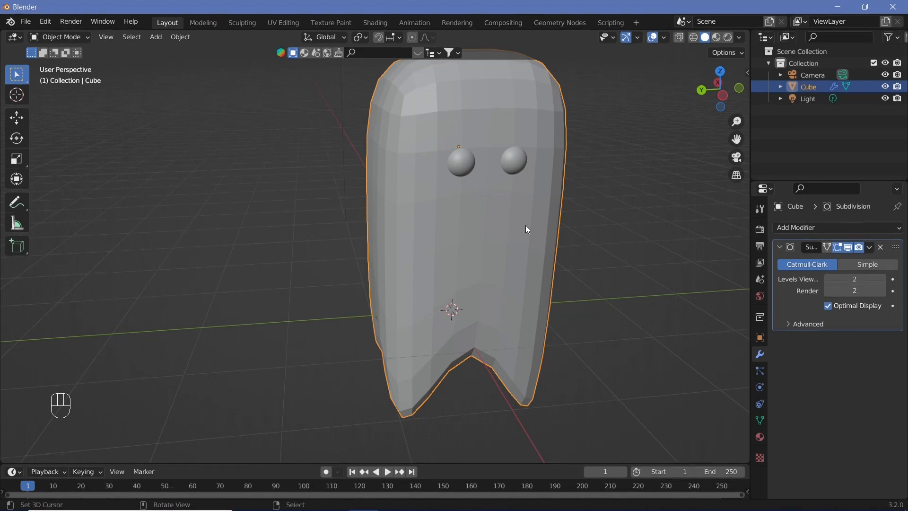
Step: Add a Wave modifier to the ghost body and play the animation to preview the deformation
scroll(467, 255, "down", 1)
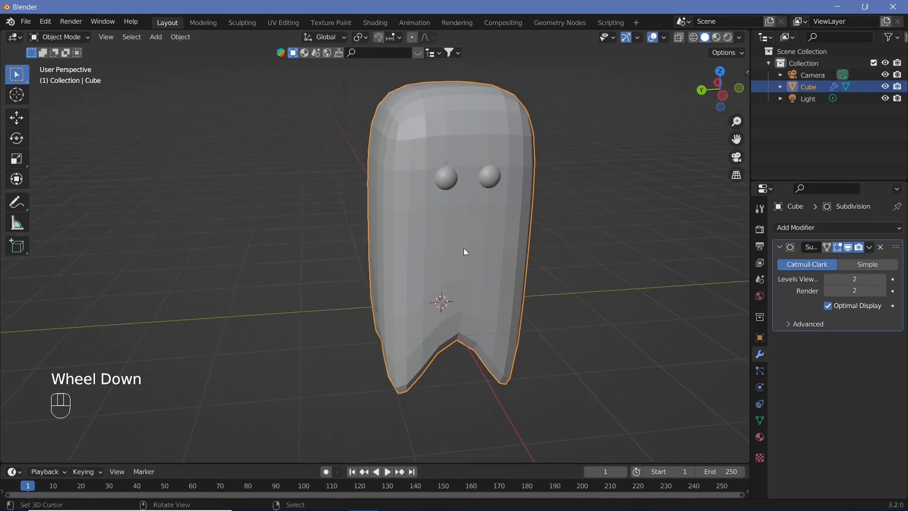
scroll(447, 243, "up", 3)
middle_click_drag(464, 248, 572, 245)
scroll(564, 245, "down", 3)
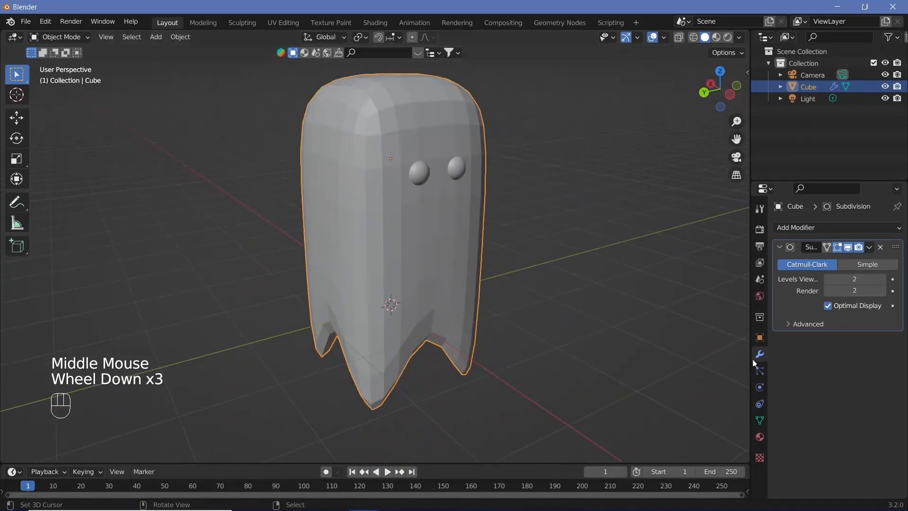
left_click(833, 227)
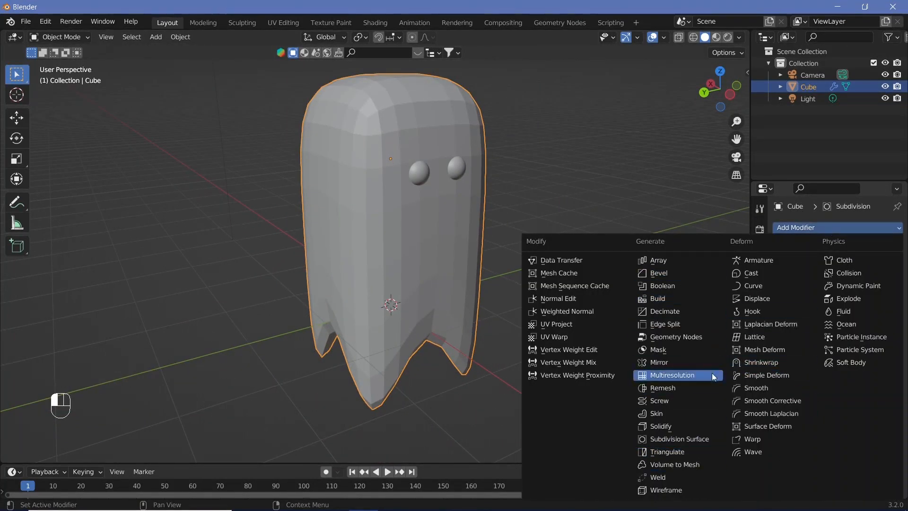
left_click(753, 452)
key("shift+space")
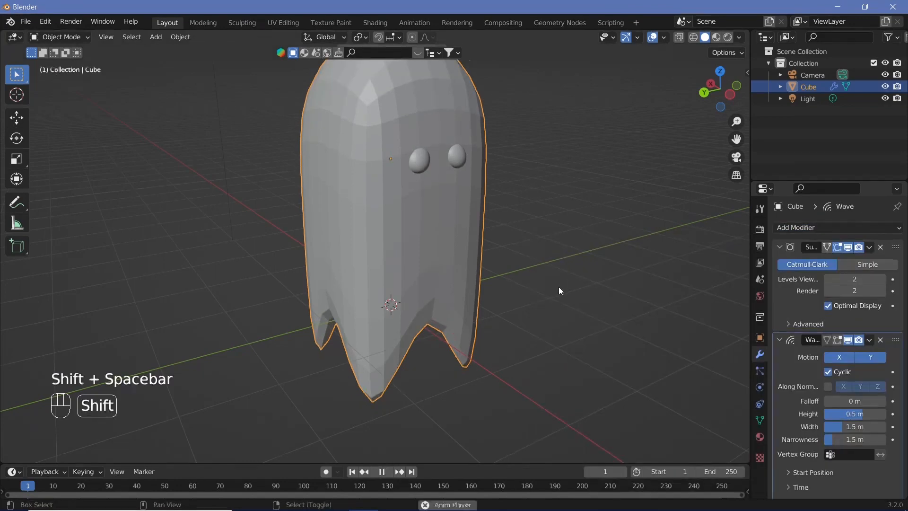
scroll(554, 283, "down", 3)
middle_click_drag(548, 280, 507, 262)
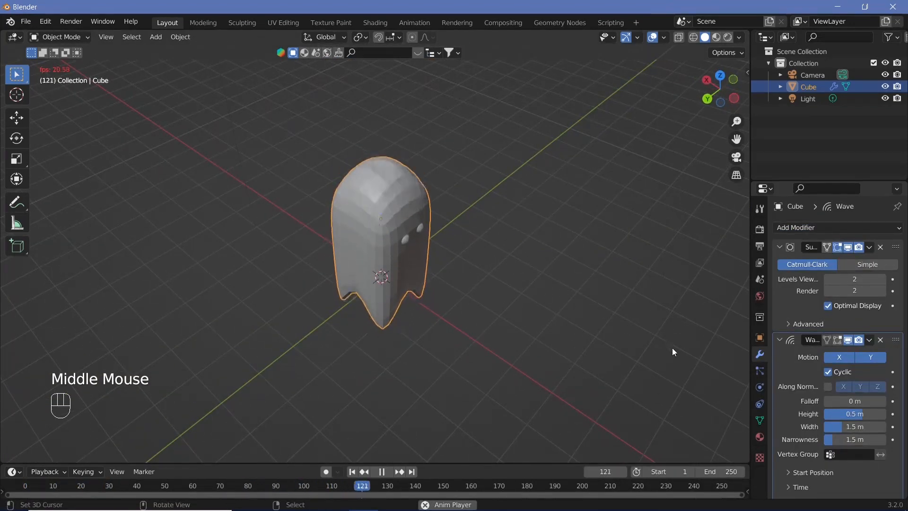
key("shift+space")
Step: Set the Wave modifier's width to 2.2 m and narrowness to 0.6 m, and preview the animation
scroll(793, 416, "down", 3)
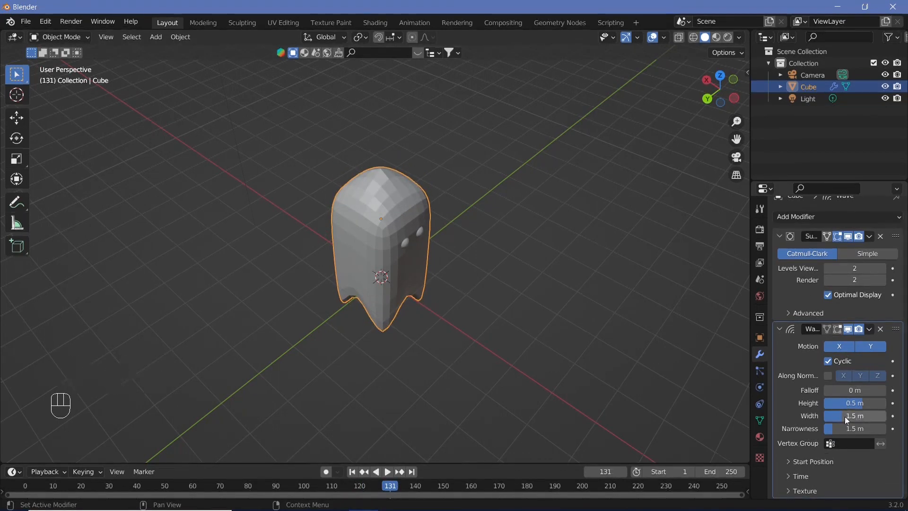
left_click_drag(844, 416, 783, 425)
key("shift+space")
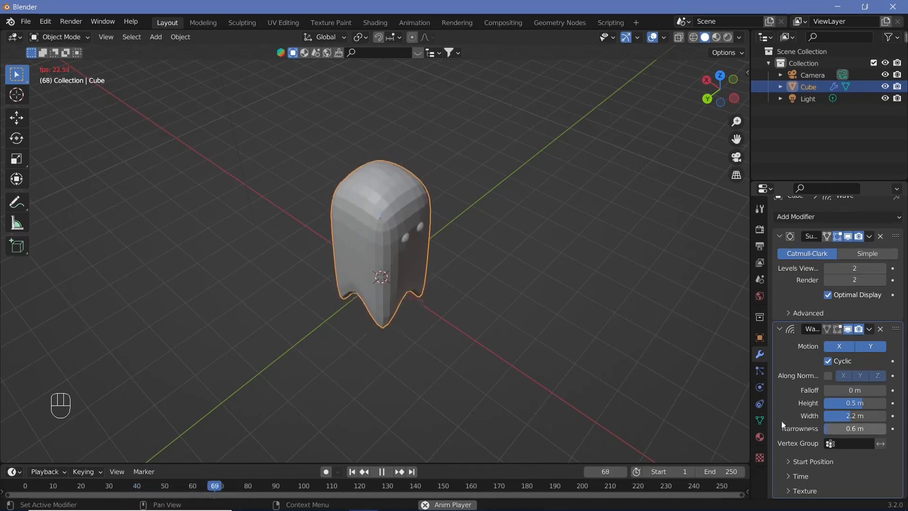
middle_click_drag(511, 326, 472, 288)
scroll(482, 281, "up", 3)
scroll(435, 271, "up", 1)
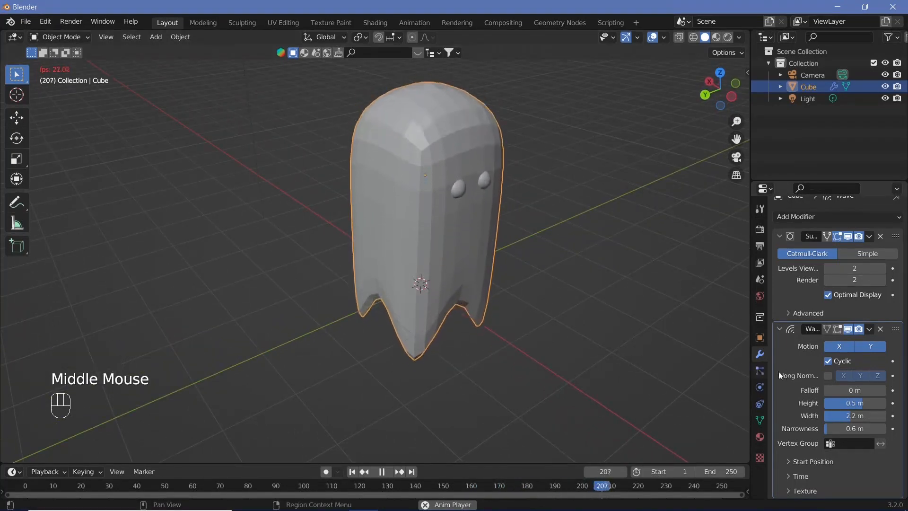
scroll(476, 350, "down", 6)
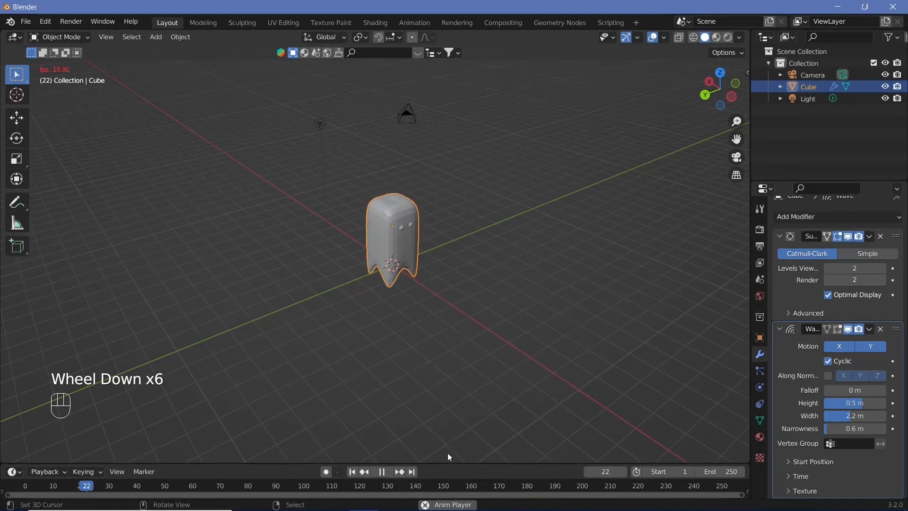
Step: Enlarge the timeline area and stop the playback after viewing the waving ghost
left_click_drag(454, 463, 460, 421)
scroll(466, 280, "up", 4)
mouse_move(466, 279)
middle_mouse_down("shift")
mouse_move(464, 267)
mouse_move(453, 287)
middle_mouse_up("shift")
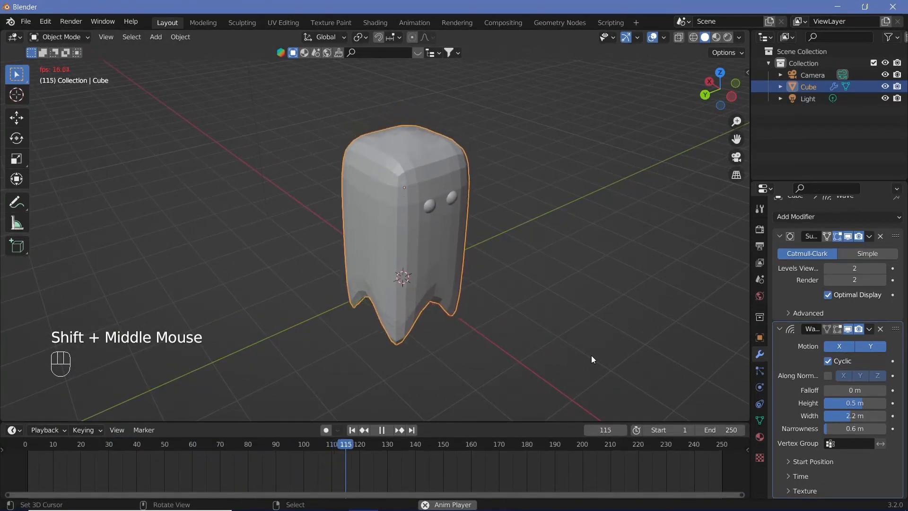
key("shift+space")
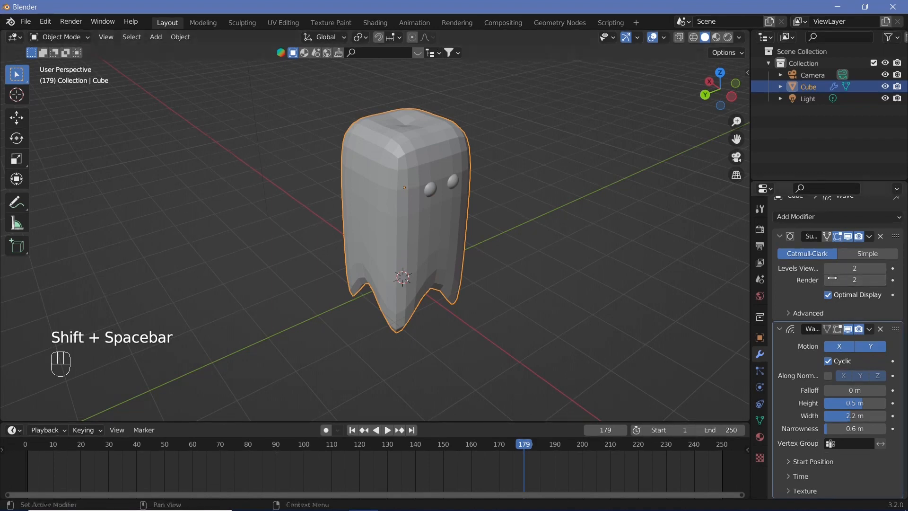
Step: Apply the Subdivision modifier on the ghost and briefly play the animation to check it
left_click(869, 236)
left_click(813, 250)
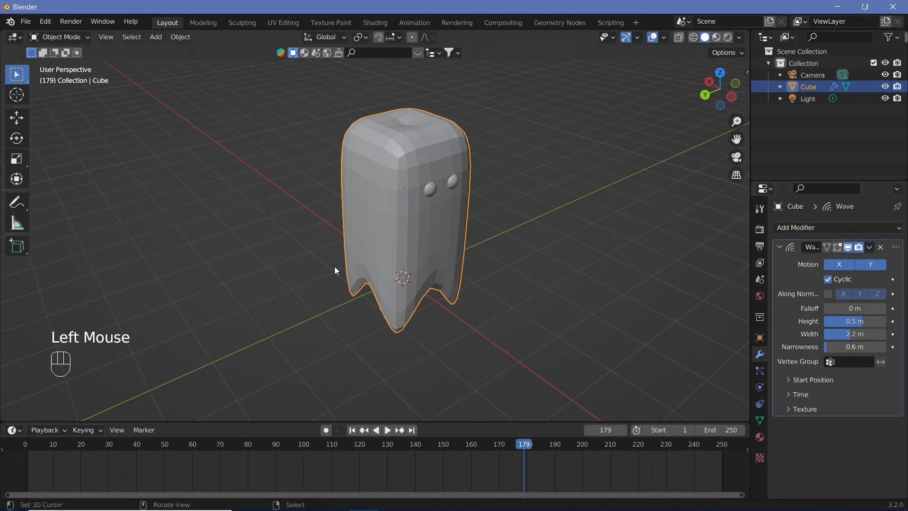
key("shift+space")
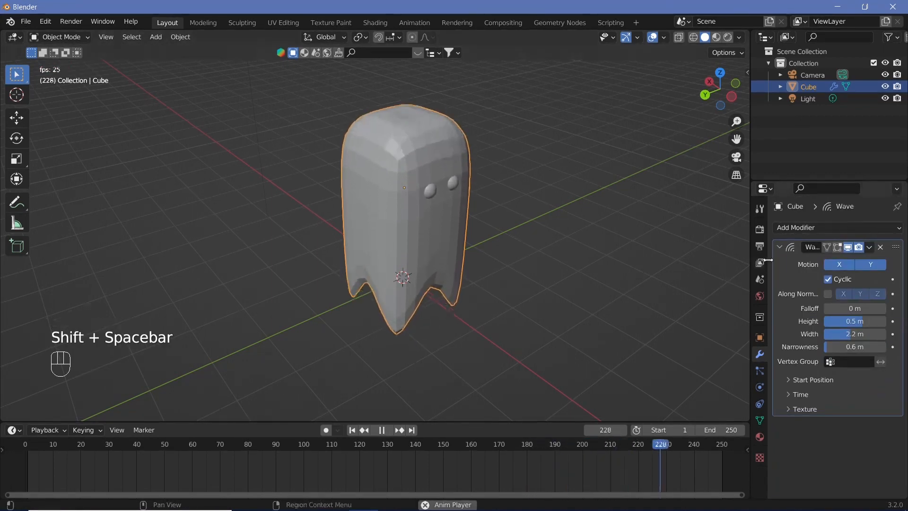
key("shift+space")
Step: Set the output frame rate to 30 fps and the output path to //
left_click(759, 231)
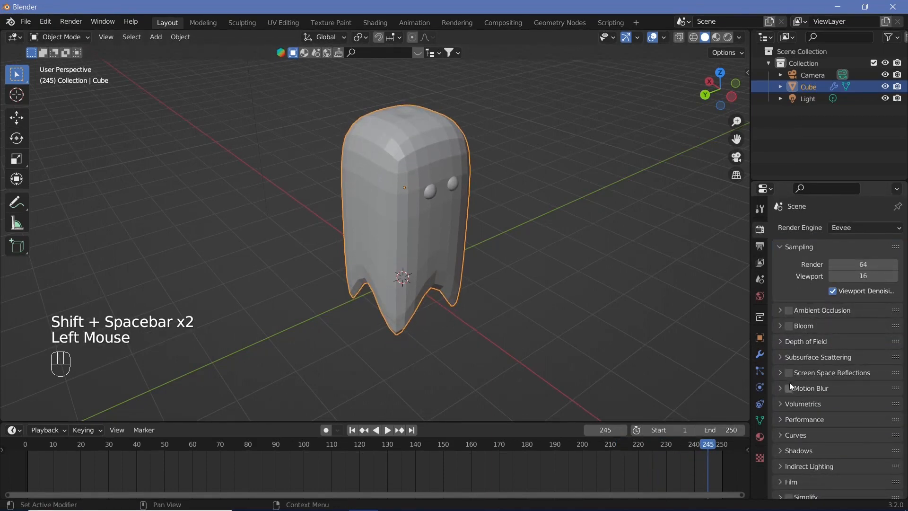
left_click(758, 246)
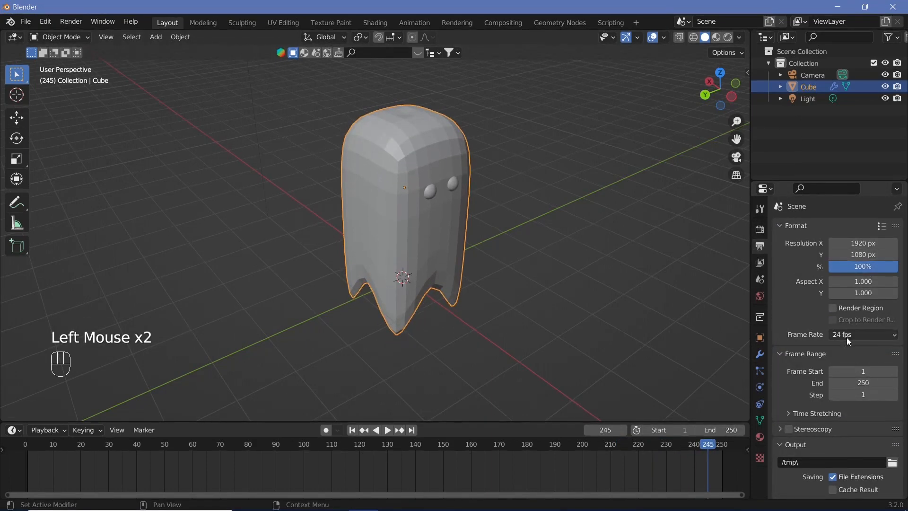
left_click(847, 337)
left_click(862, 397)
type("//")
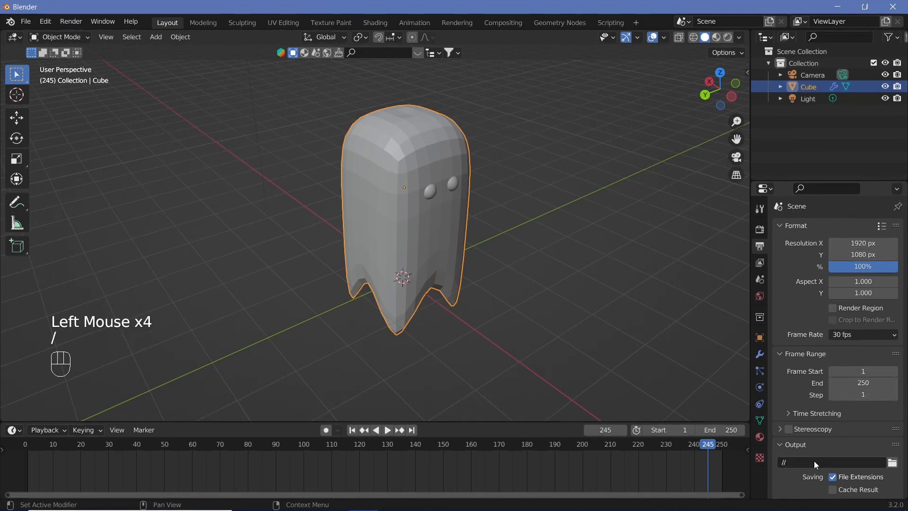
Step: Set the end frame to 900 and play the animation from the start of the timeline
left_click(863, 382)
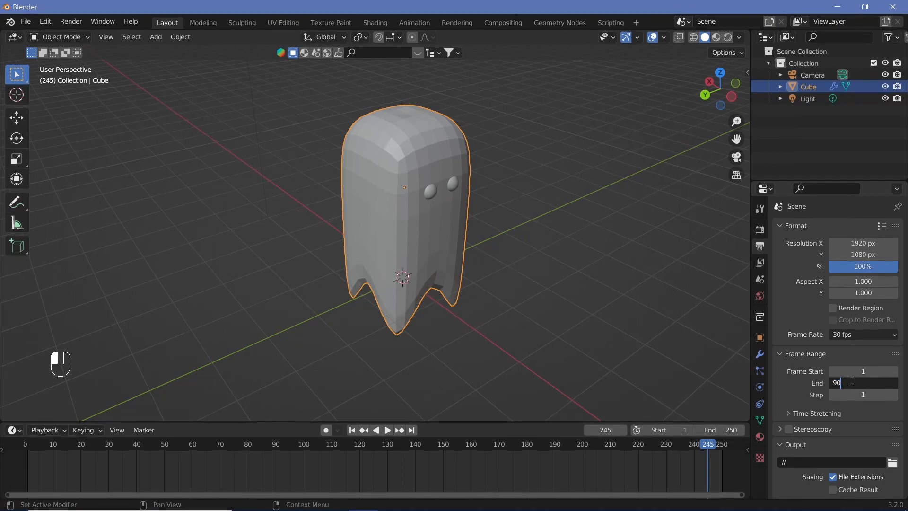
type("0")
key("Return")
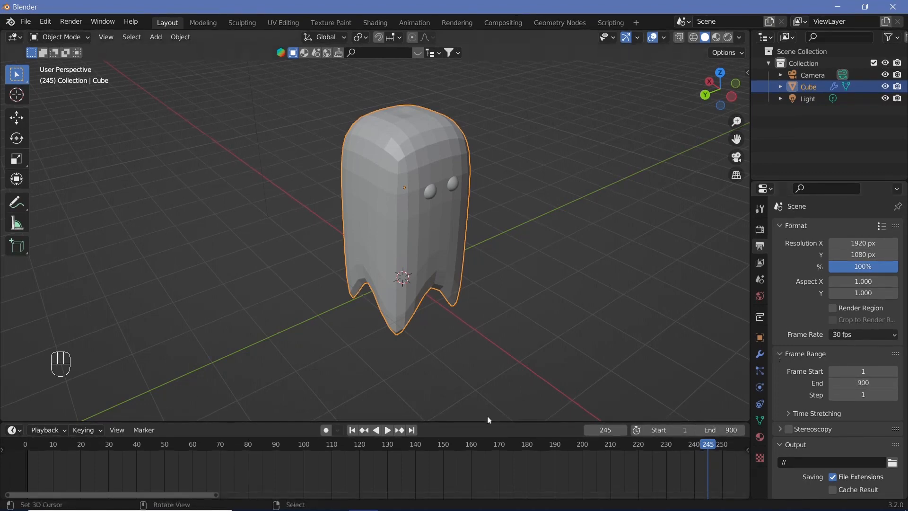
scroll(491, 458, "down", 11)
middle_click_drag(495, 456, 240, 450)
left_click(231, 447)
key("shift+space")
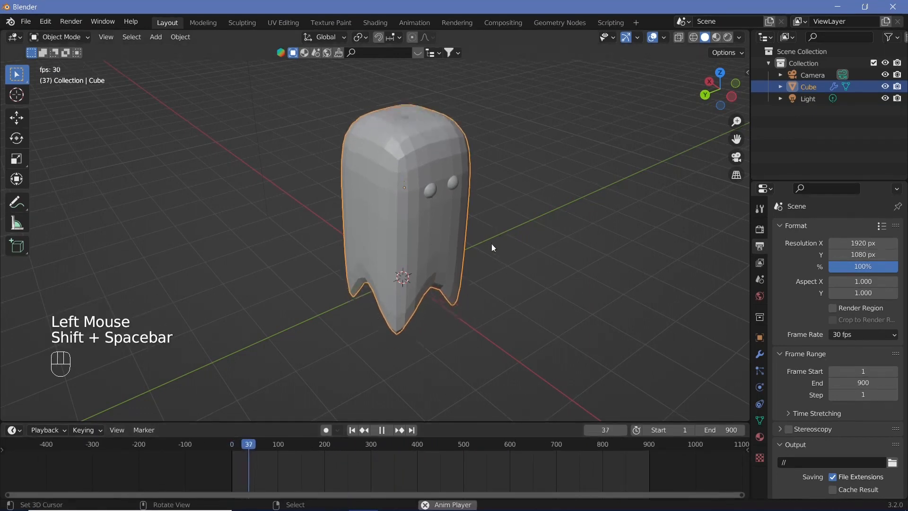
middle_click_drag(483, 260, 348, 212)
key("shift+space")
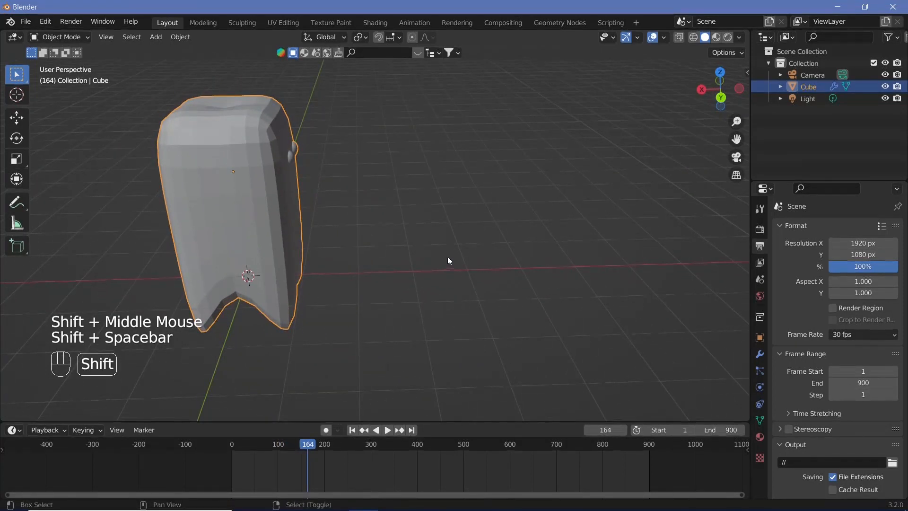
Step: Rename the Cube object to ghost and hide it in the viewport
middle_click_drag(448, 257, 345, 248, "shift")
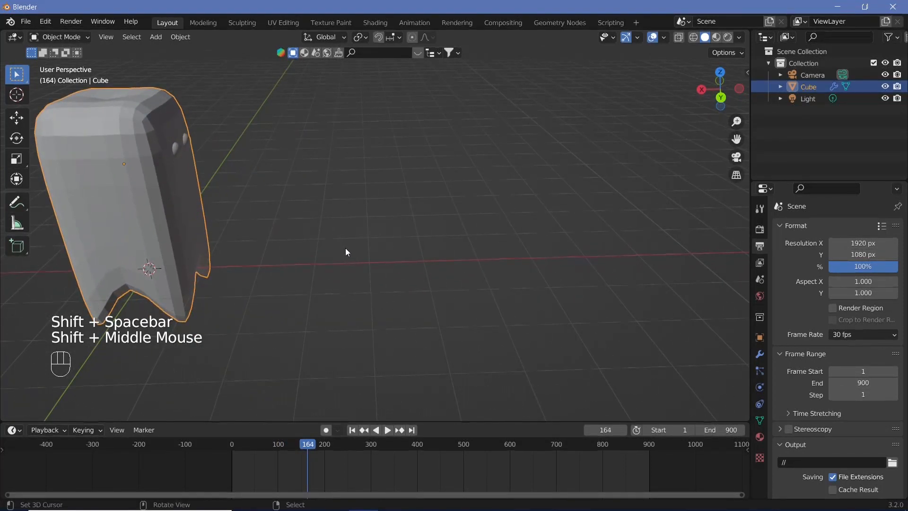
mouse_move(350, 247)
middle_mouse_down()
mouse_move(370, 262)
mouse_move(314, 254)
mouse_move(340, 251)
middle_mouse_up()
double_click(808, 86)
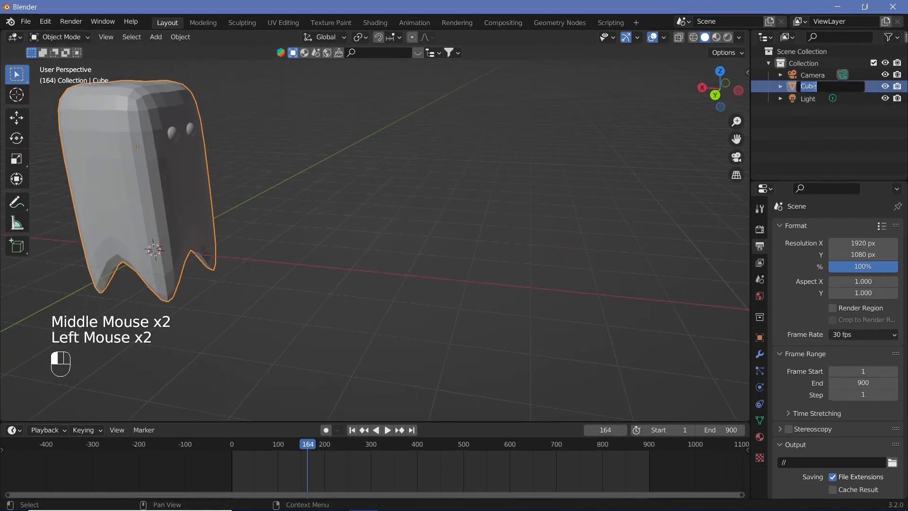
type("ghost")
key("Return")
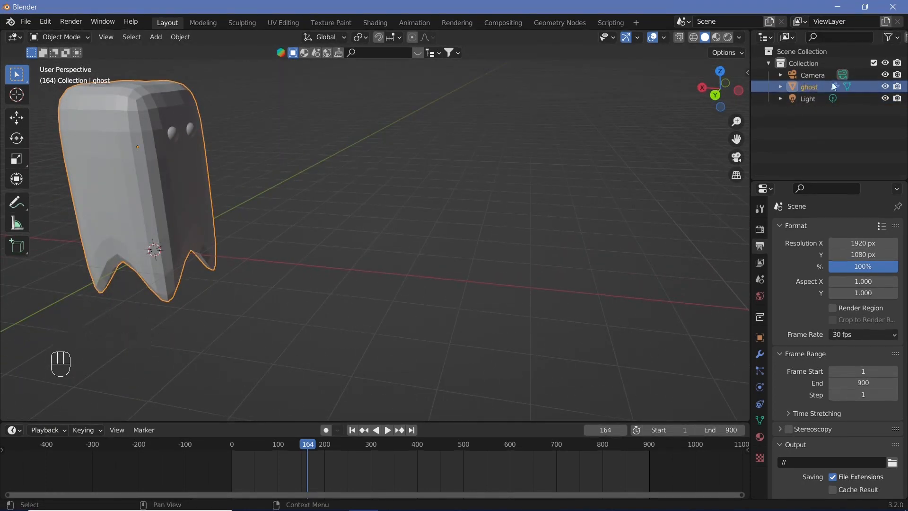
left_click(885, 86)
Step: Add a UV sphere at the world origin and enter Edit Mode on it
middle_click_drag(163, 223, 328, 223, "shift")
scroll(328, 223, "up", 2)
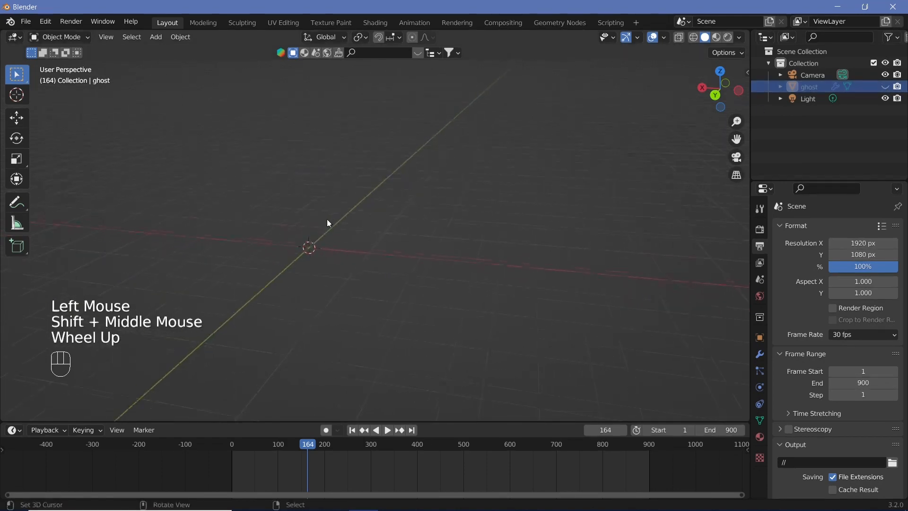
key("shift+a")
mouse_move(326, 224)
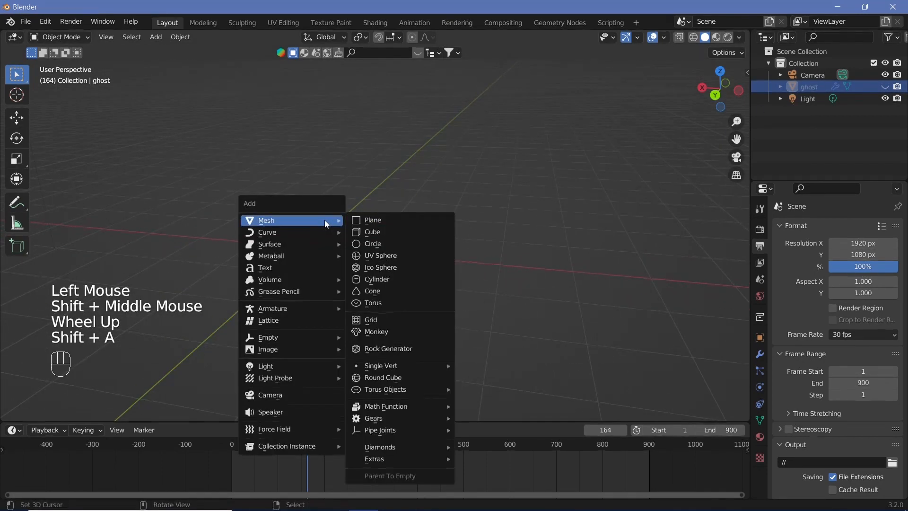
left_click(381, 257)
key("Tab")
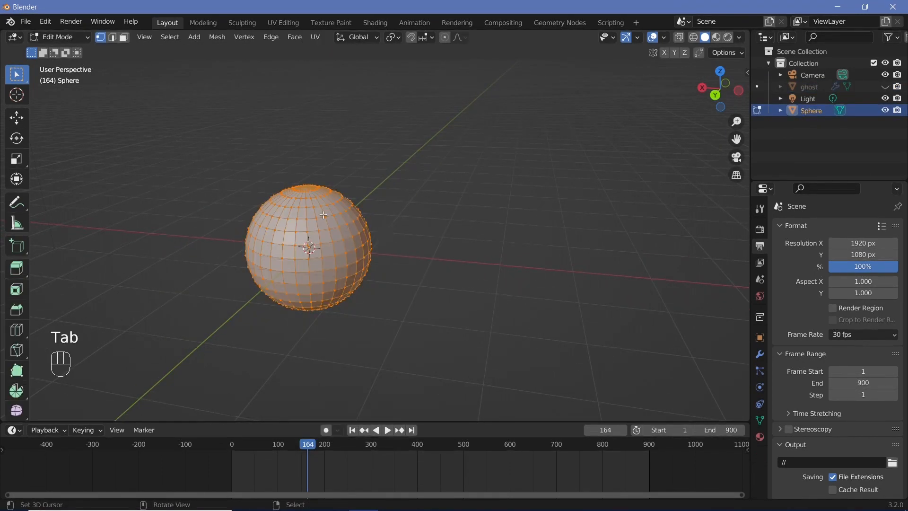
Step: Raise the sphere's top vertex about 0.52 m along Z with proportional editing, influence size about 1.6 m, to form an egg
right_click(305, 187)
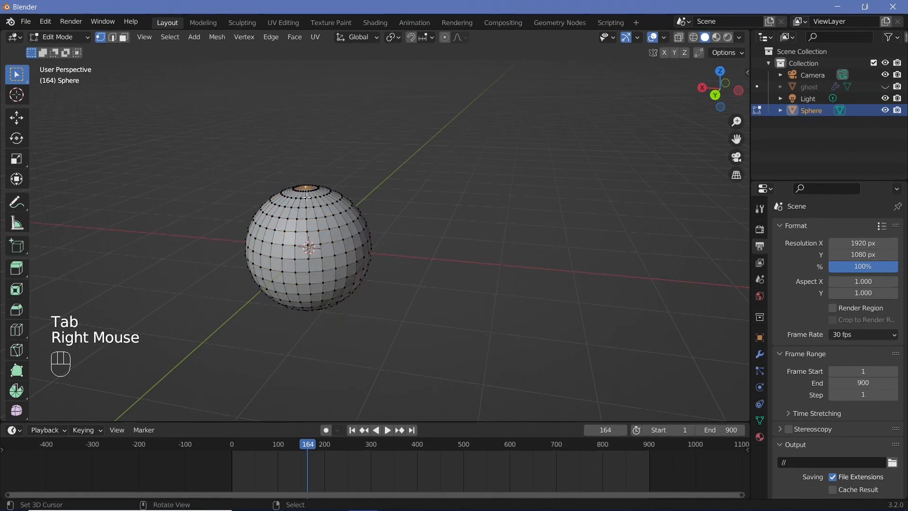
key("o")
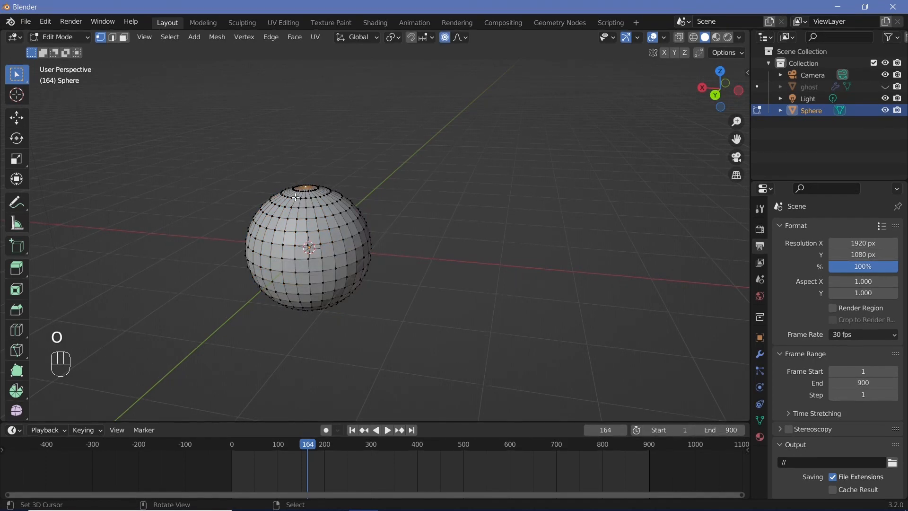
key("KP_1")
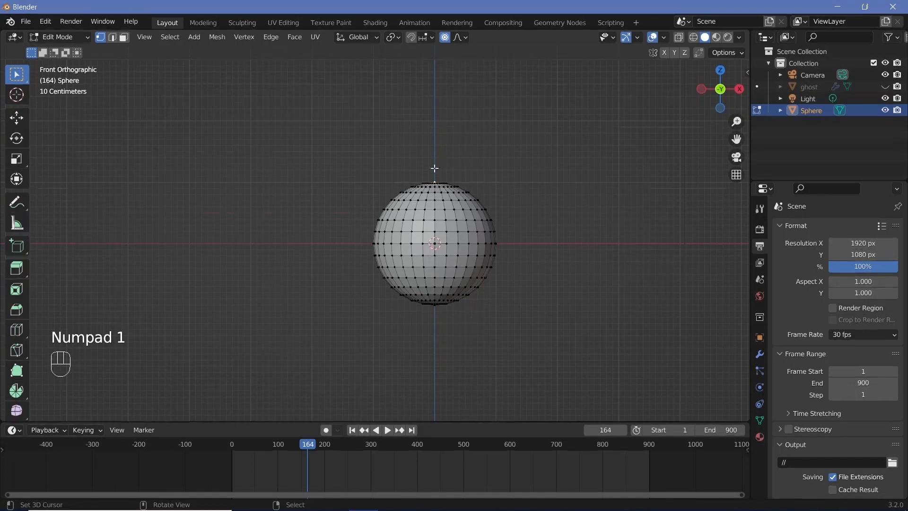
key("g")
key("z")
scroll(438, 144, "down", 2)
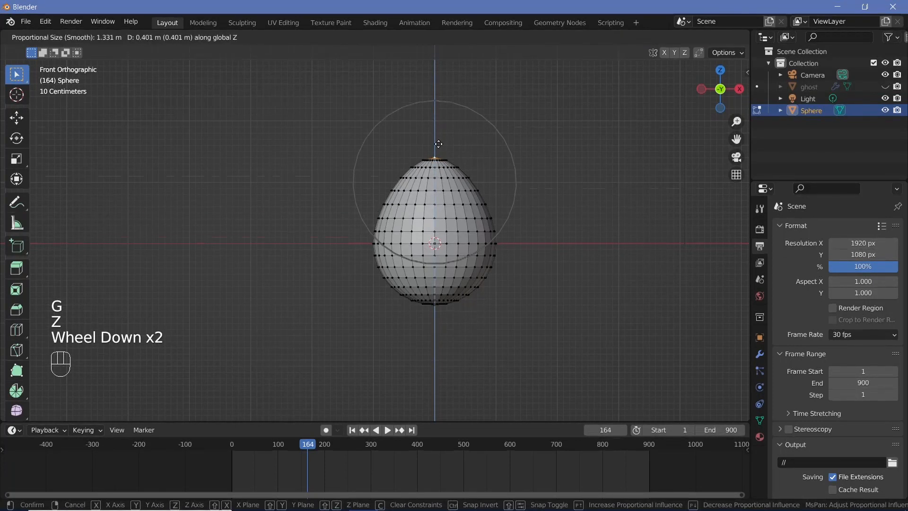
scroll(438, 144, "down", 2)
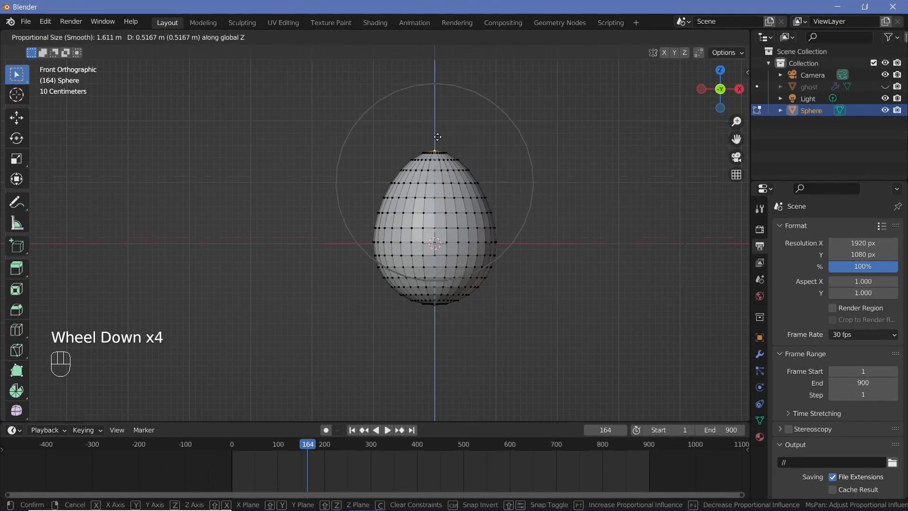
left_click(438, 137)
key("Tab")
Step: Rename the Sphere object to egg and hide it in the viewport
middle_click_drag(437, 136, 434, 228)
scroll(453, 200, "up", 3)
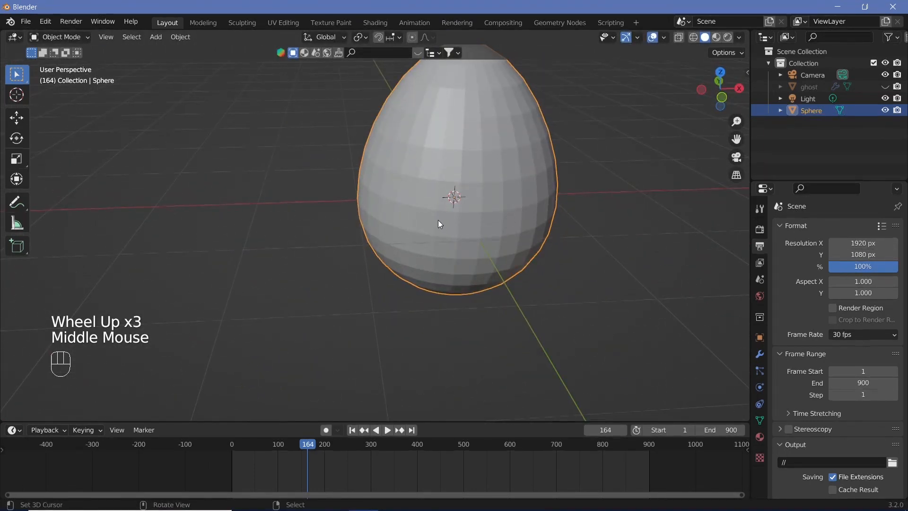
middle_click_drag(485, 229, 591, 213)
scroll(591, 213, "down", 2)
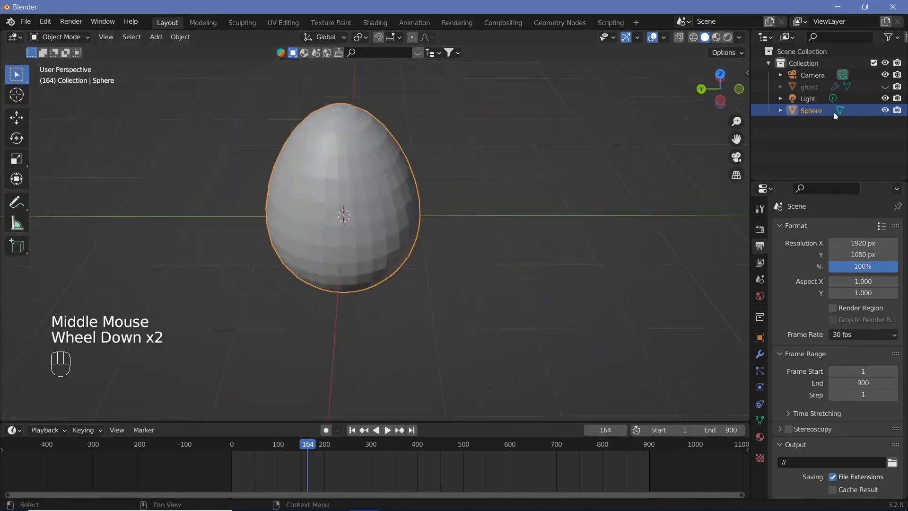
double_click(820, 111)
type("egg")
key("Return")
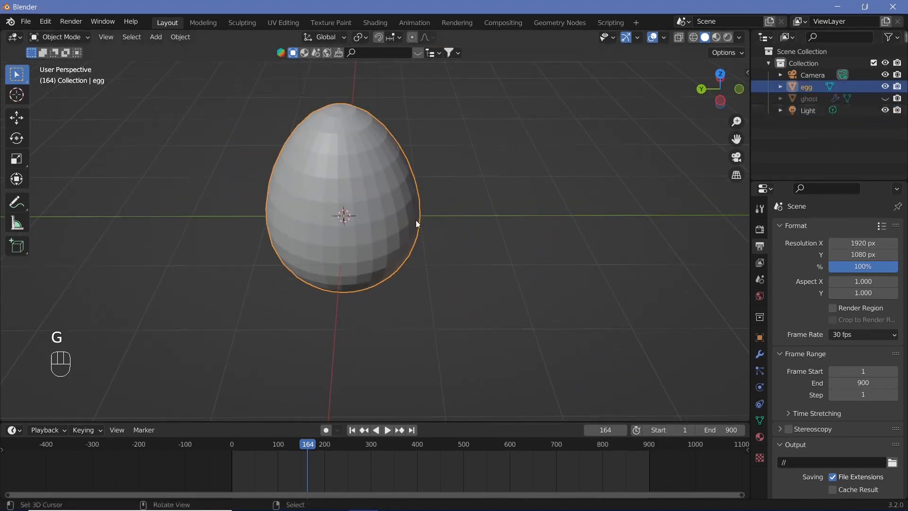
middle_click_drag(416, 220, 283, 208)
left_click_drag(884, 98, 884, 86)
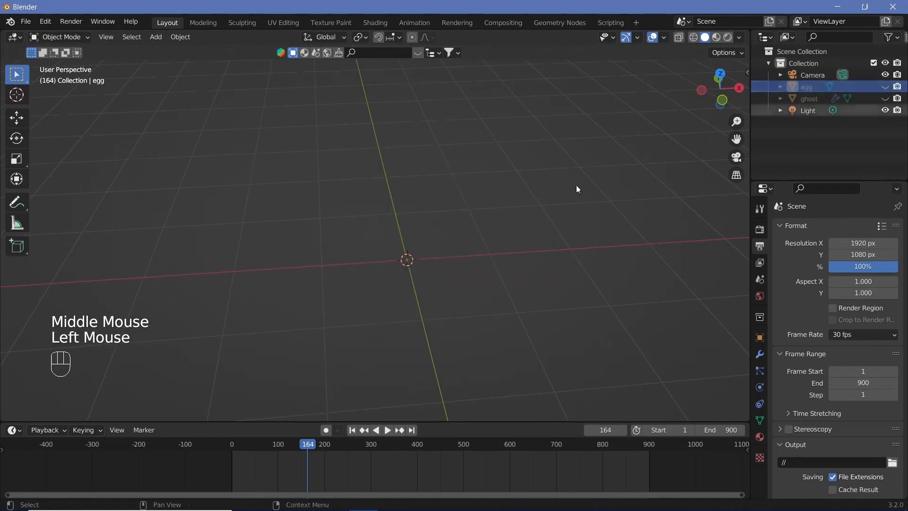
Step: Add a cylinder at the world origin and scale it to 0.1 along Z to form a flat disc
middle_click_drag(415, 251, 391, 277)
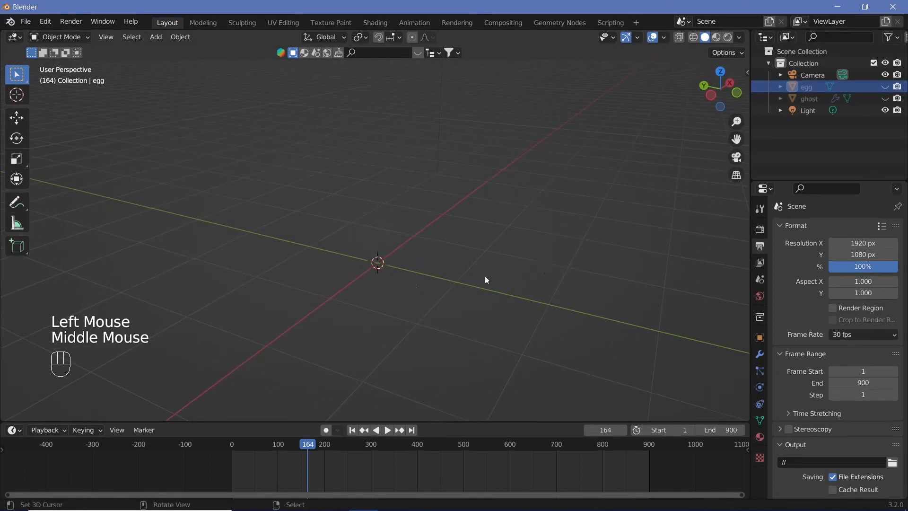
key("shift+a")
mouse_move(377, 271)
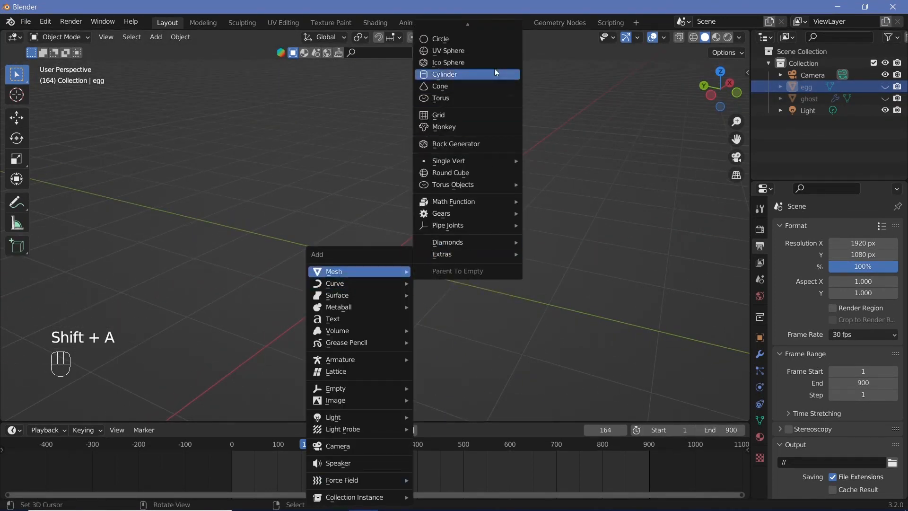
mouse_move(470, 21)
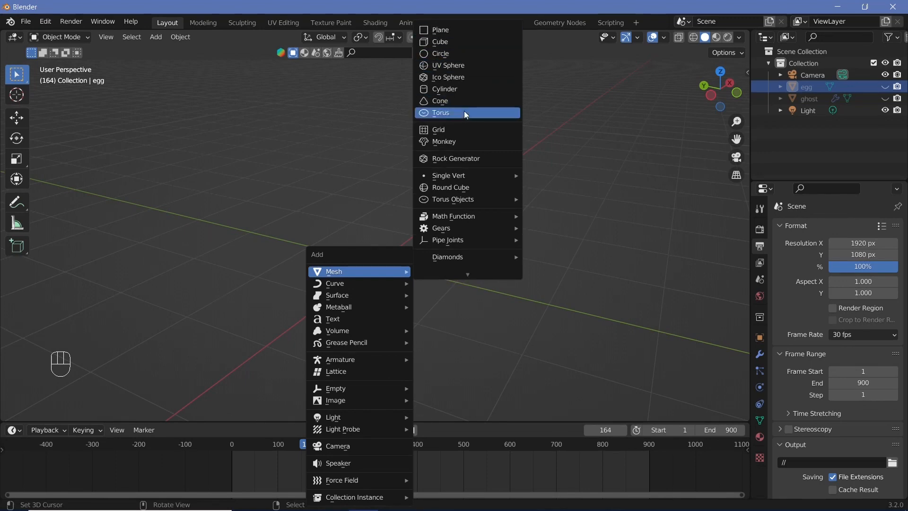
left_click(464, 90)
key("s")
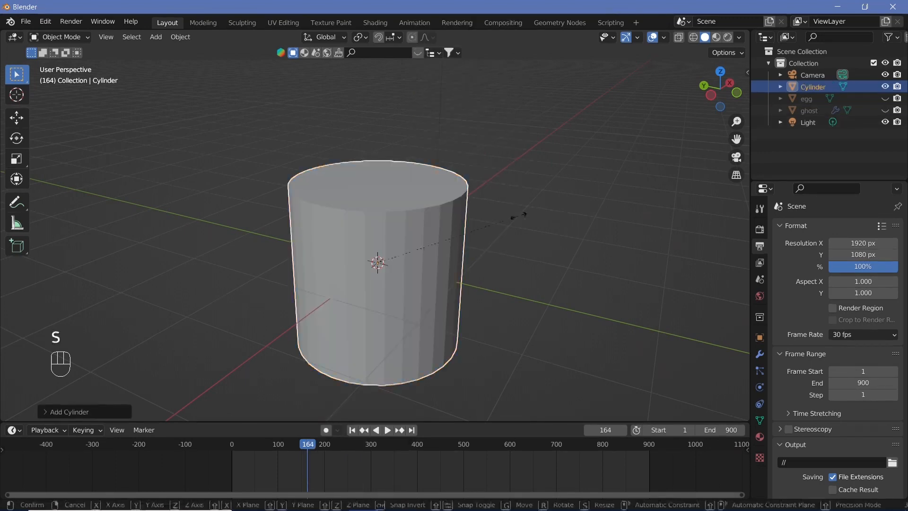
key("z")
key("0")
key("period")
key("1")
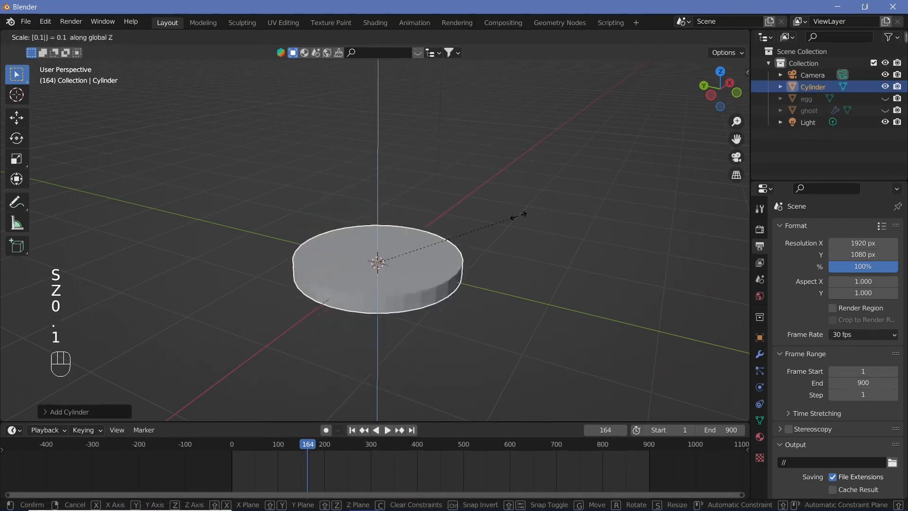
key("Return")
Step: Enter Edit Mode on the disc with face selection and inset its top face to leave a narrow rim
key("Tab")
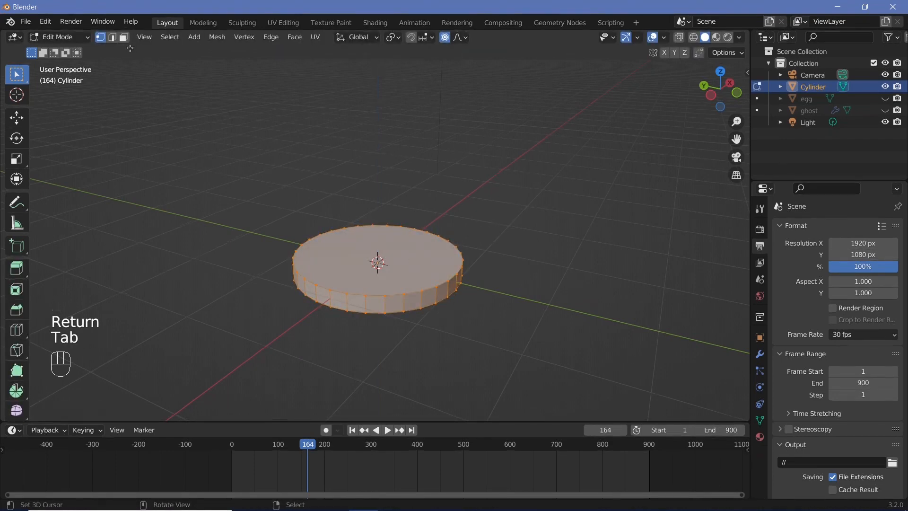
left_click(124, 37)
right_click(333, 246)
key("i")
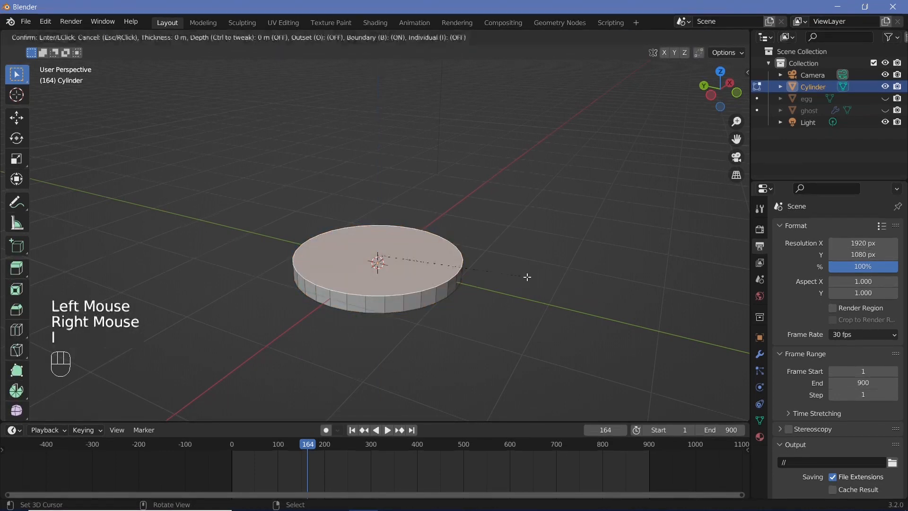
left_click(517, 274)
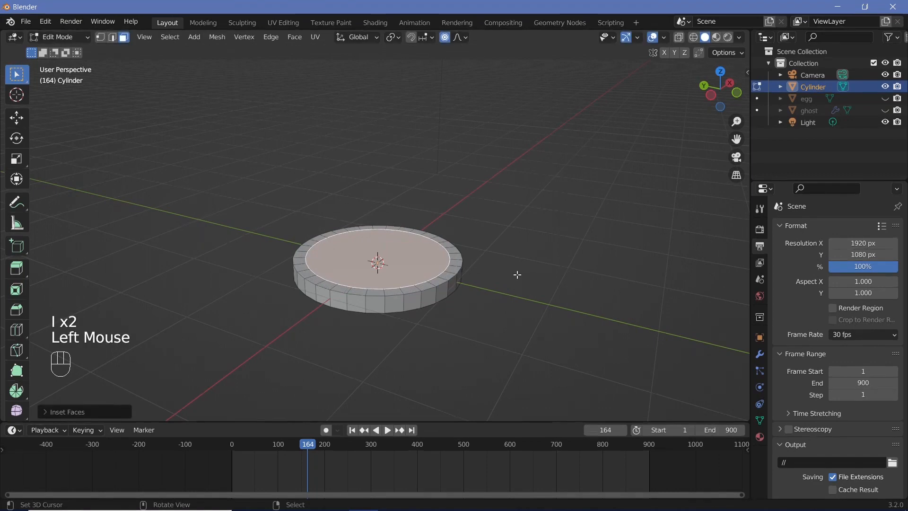
Step: Turn off proportional editing and lower the inset top face about 0.155 m along Z to hollow out the pan
key("g")
key("z")
right_click(517, 275)
key("o")
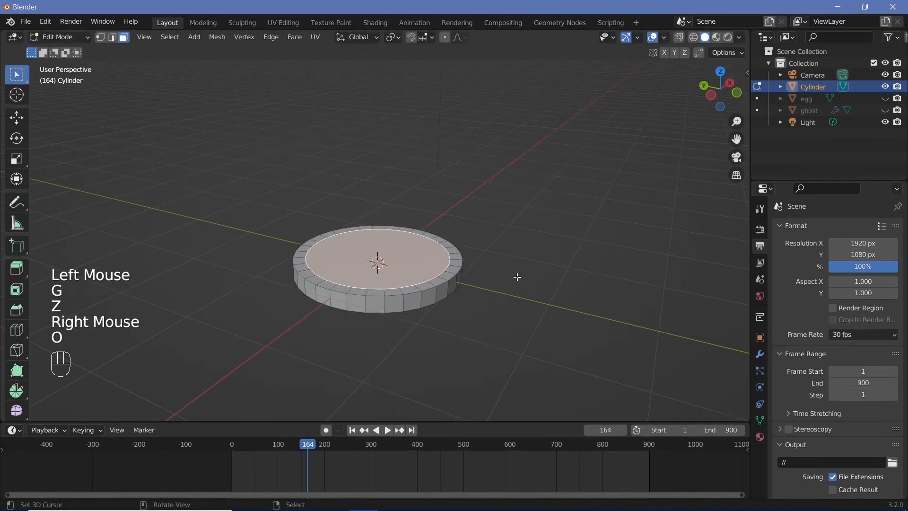
key("g")
key("z")
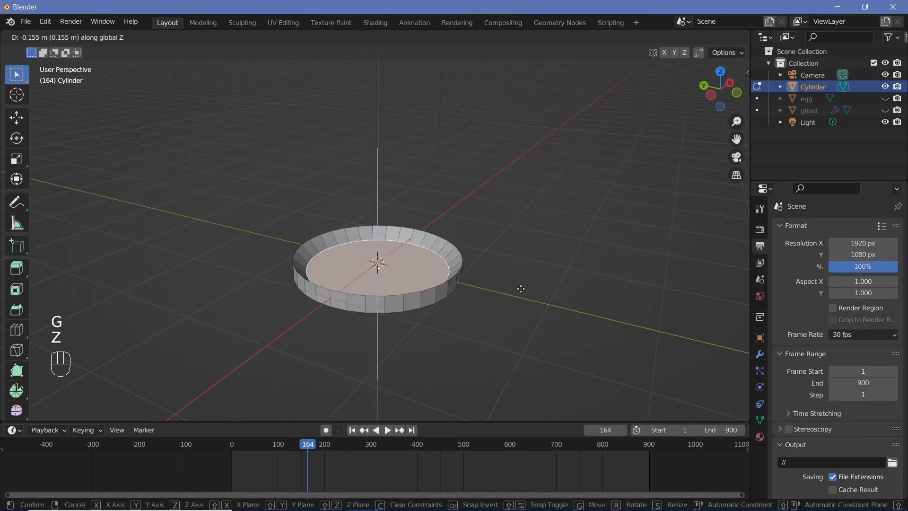
left_click(525, 286)
Step: Extrude two adjacent side faces of the pan outward on the Y axis as a long handle, then extrude its end by a shorter grip section
middle_click_drag(525, 287, 495, 306)
scroll(455, 313, "up", 2)
key("Tab")
key("Tab")
right_click(425, 293)
right_click(438, 286, "shift")
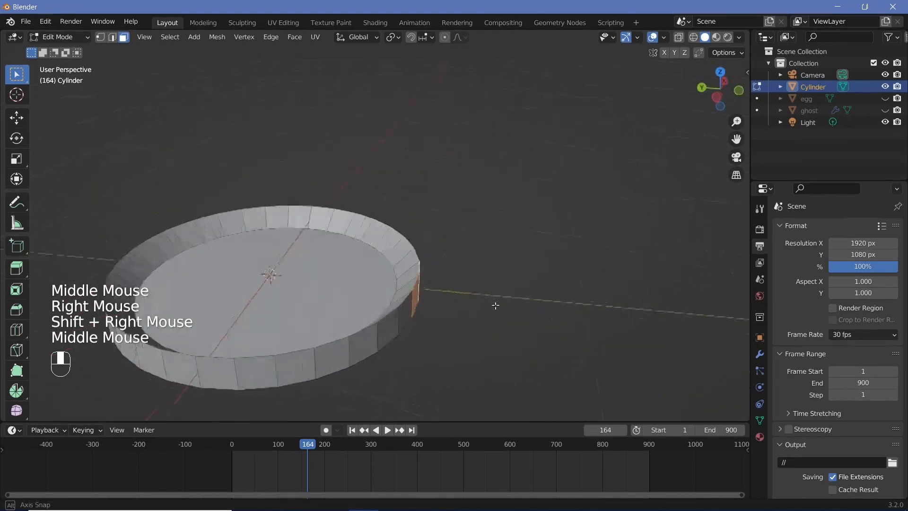
key("e")
left_click(624, 287)
middle_click_drag(625, 286, 492, 321, "shift")
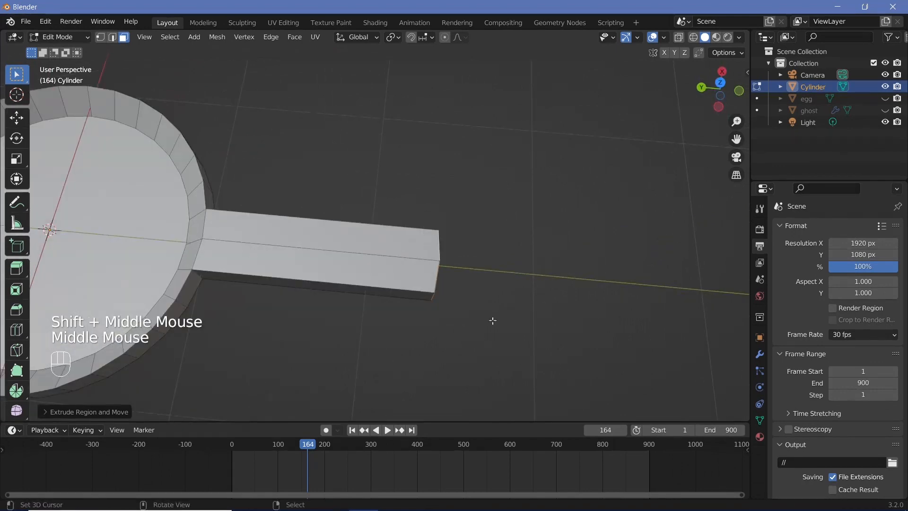
key("e")
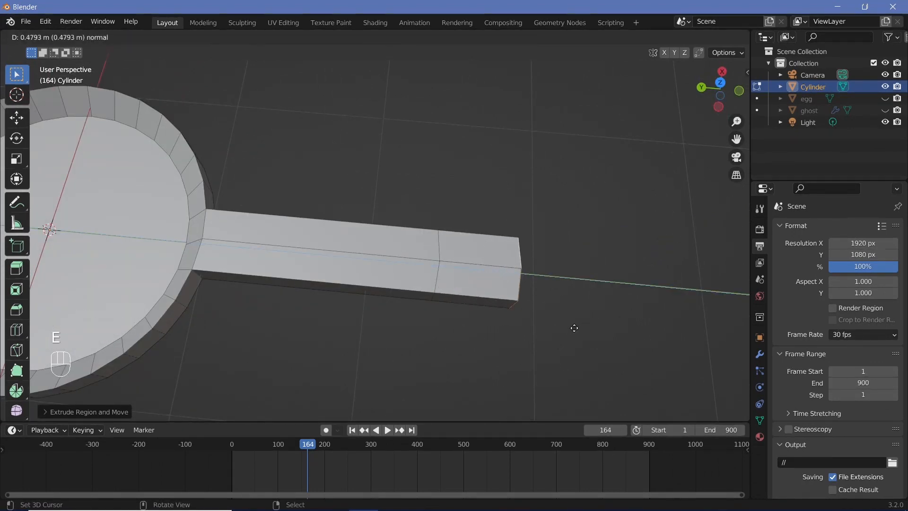
left_click(553, 323)
Step: Select the top, side and underside faces around the handle's end section, leaving out its end cap
right_click(475, 304)
right_click(476, 284, "shift")
right_click(478, 251, "shift")
middle_click_drag(476, 246, 371, 144)
right_click(532, 326, "shift")
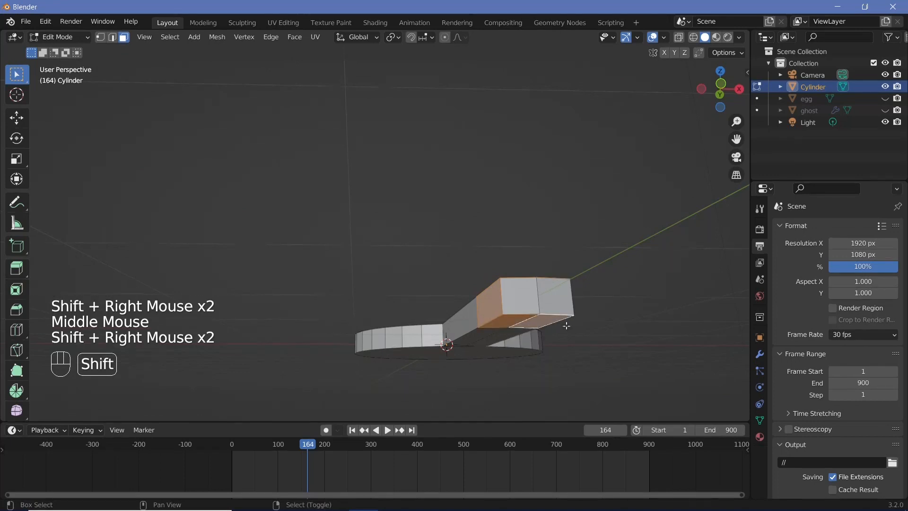
middle_click_drag(567, 326, 317, 322, "shift")
right_click(374, 294, "shift")
key("s")
right_click(445, 333)
middle_click_drag(433, 352, 472, 370)
key("alt+e")
left_click(472, 370)
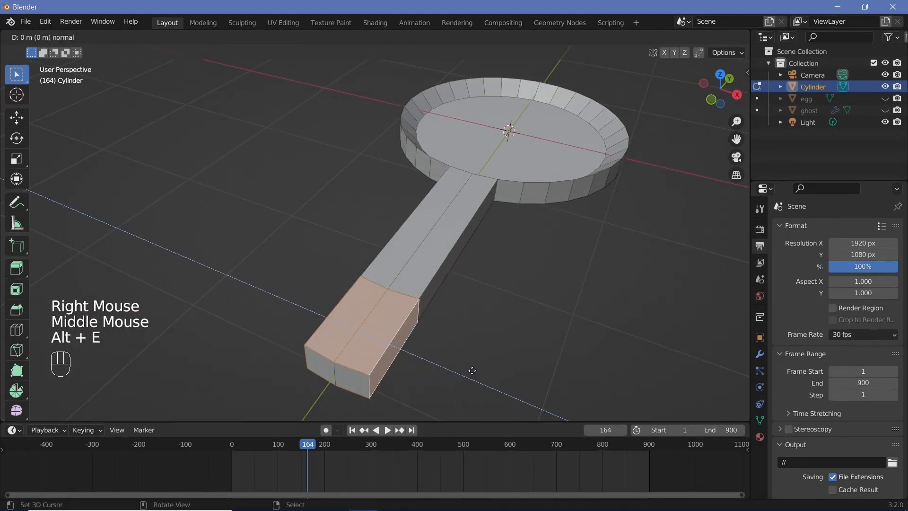
right_click(472, 373)
key("ctrl+z")
Step: Extrude the selected faces slightly outward along their normals to thicken the grip section
key("alt+e")
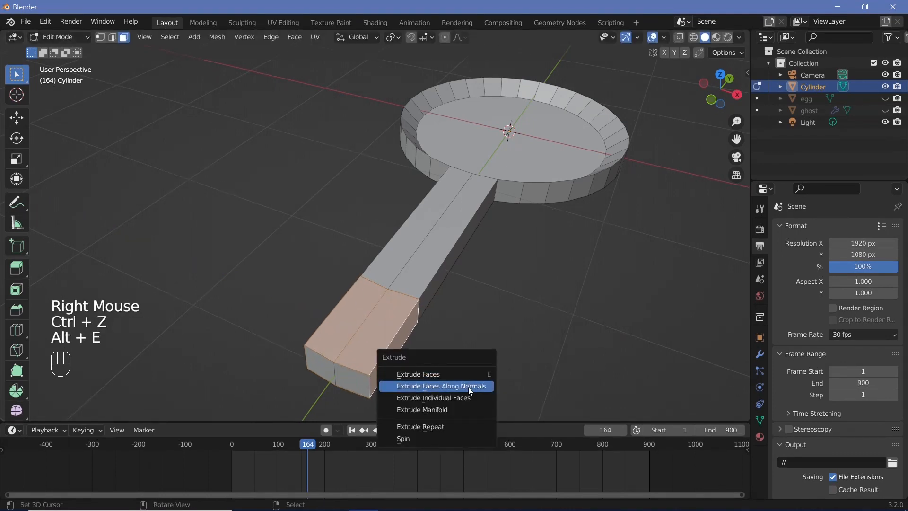
left_click(469, 386)
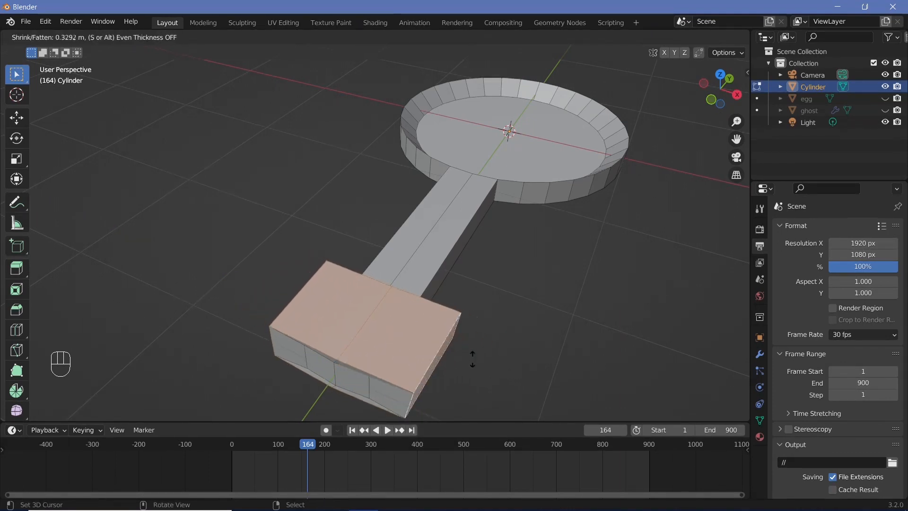
left_click(473, 370)
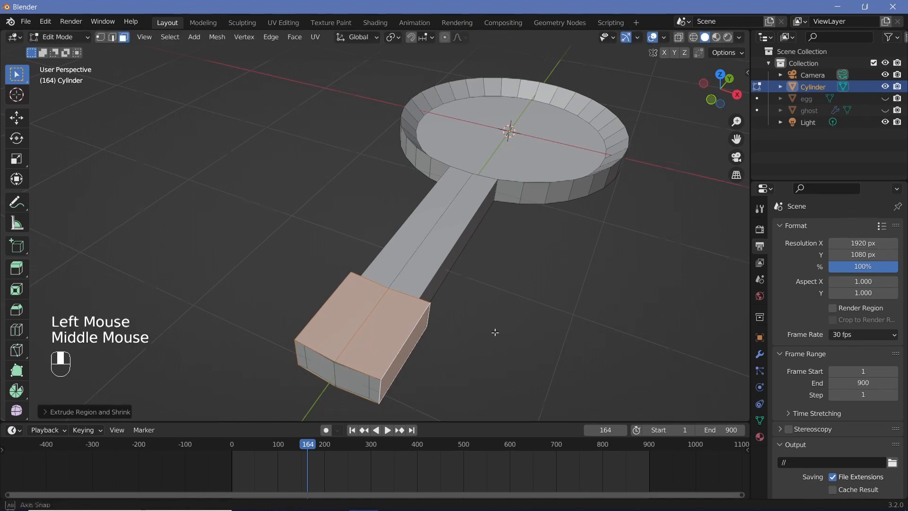
Step: Select both side faces of the handle's stem and scale them inward along X to narrow the stem
middle_click_drag(495, 332, 371, 347)
right_click(379, 334)
middle_click_drag(385, 314, 288, 367, "shift")
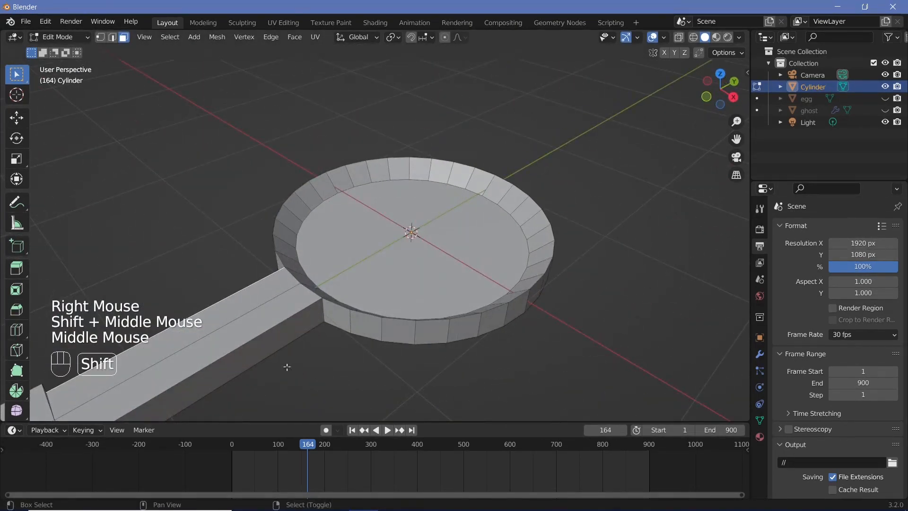
right_click(265, 351, "shift")
middle_click_drag(411, 351, 504, 349, "shift")
scroll(466, 341, "down", 3)
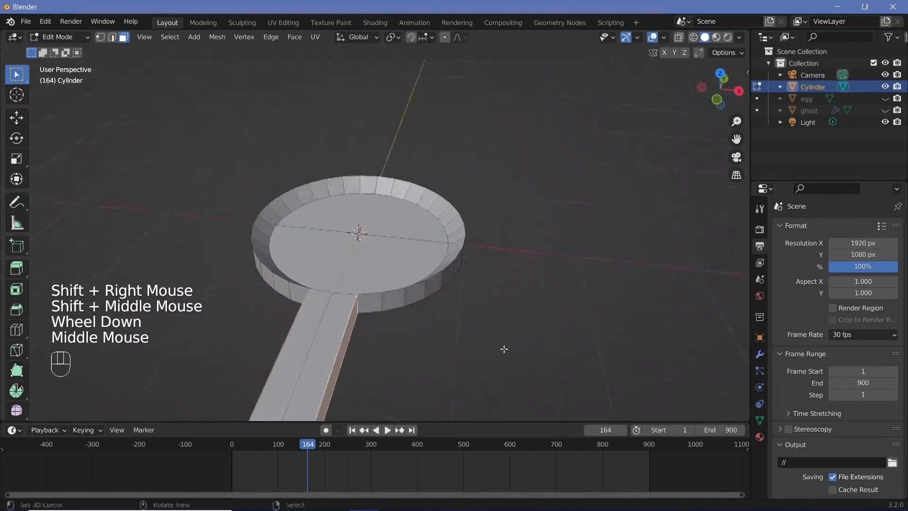
key("s")
key("x")
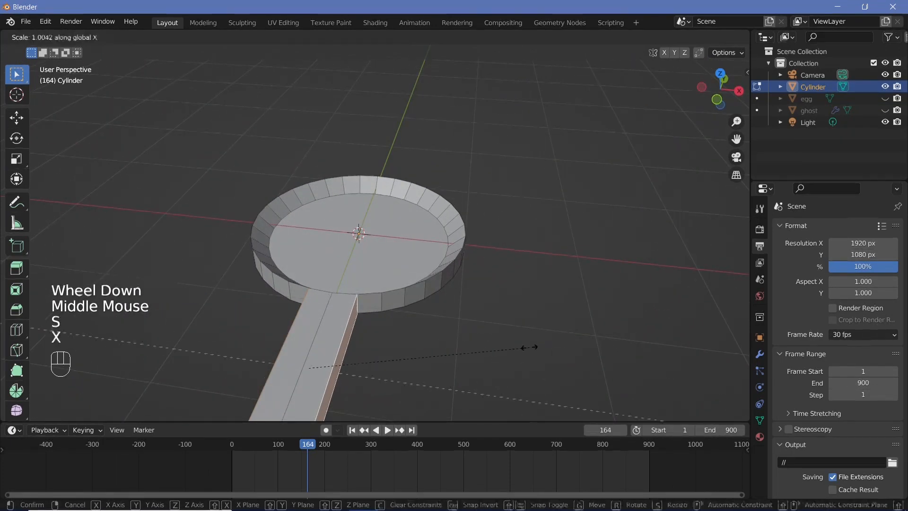
left_click(419, 378)
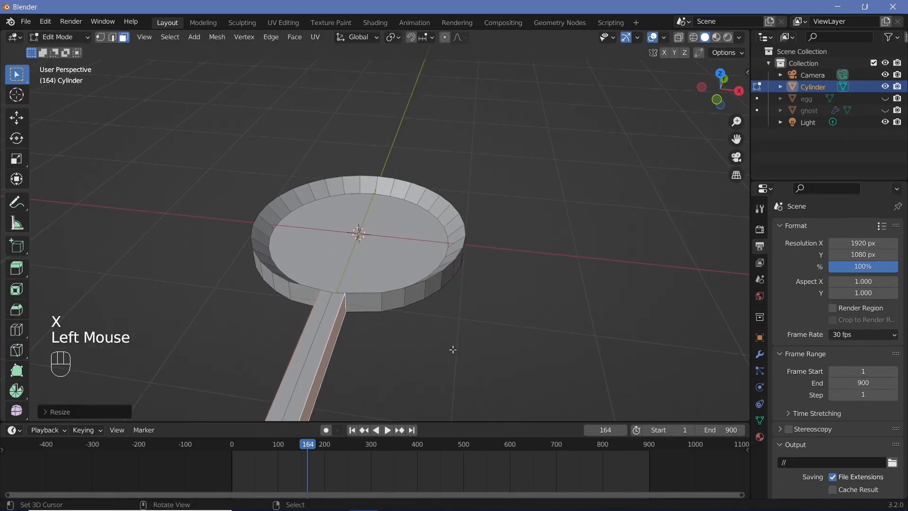
Step: Add a loop cut across the handle's stem, placed nearer to the grip than to the pan
middle_click_drag(419, 378, 289, 218)
scroll(367, 306, "up", 3)
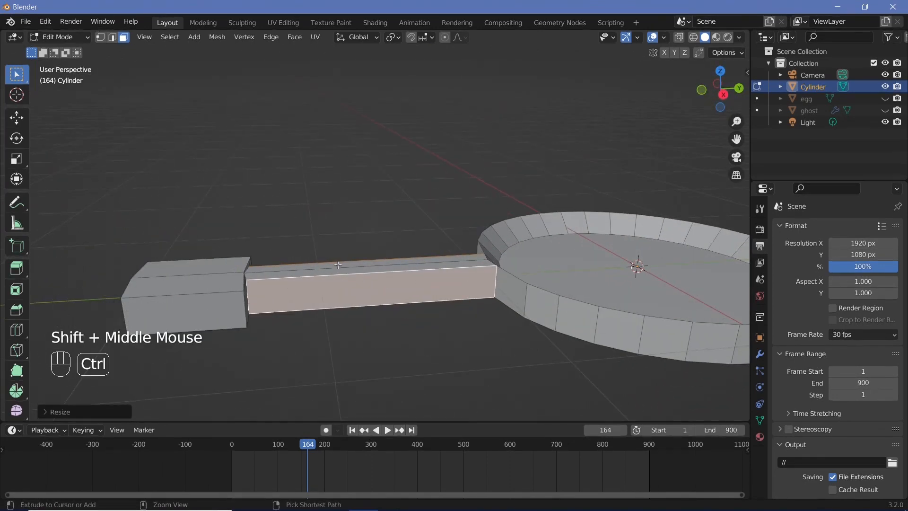
key("ctrl+r")
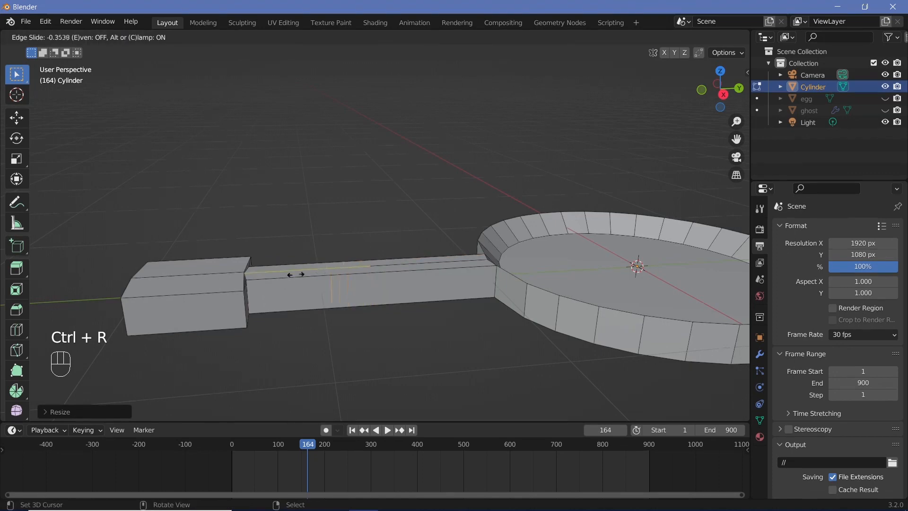
left_click(290, 276)
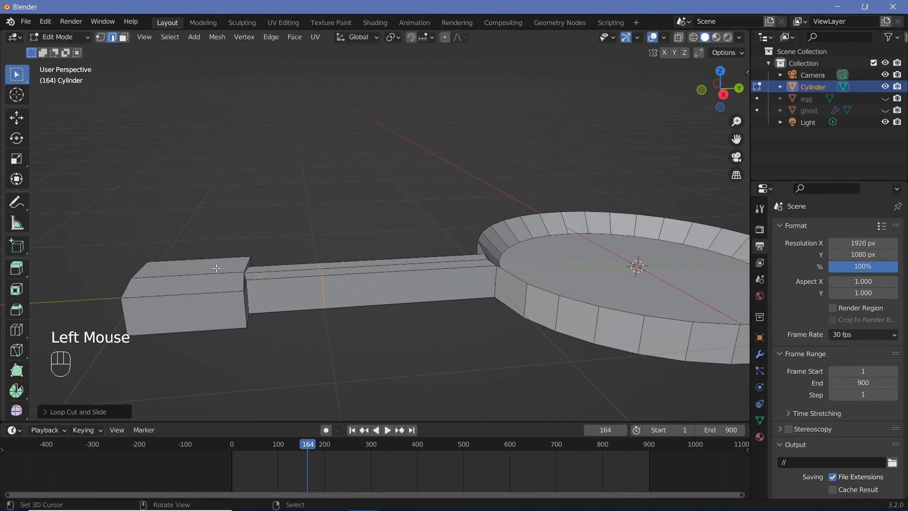
Step: Turn on X-ray, box-select the whole grip section, raise it about 0.15 m along Z and move it away from the pan along Y
left_click(679, 39)
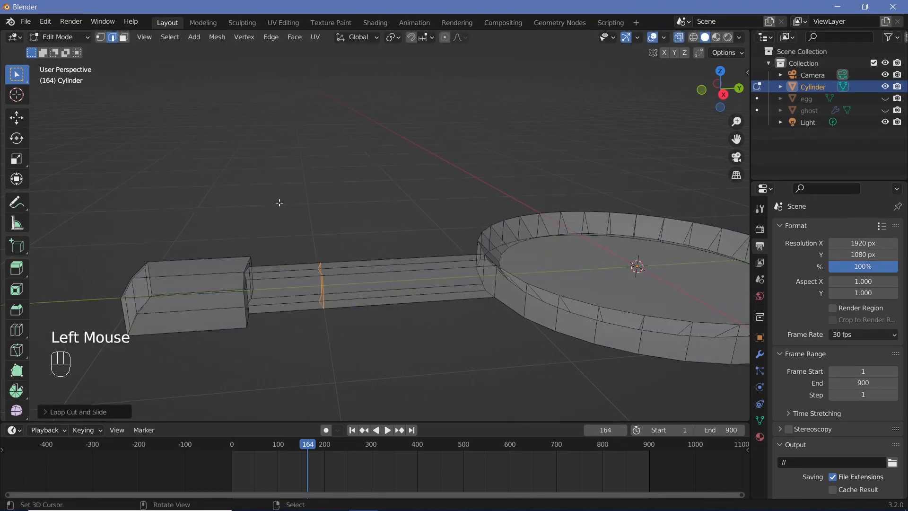
key("b")
left_click_drag(155, 309, 268, 355)
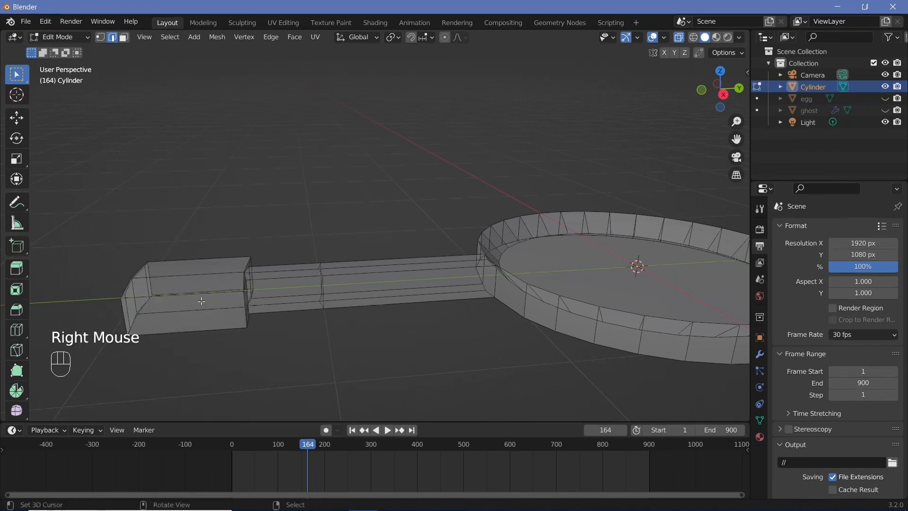
key("b")
left_click_drag(116, 245, 268, 362)
key("g")
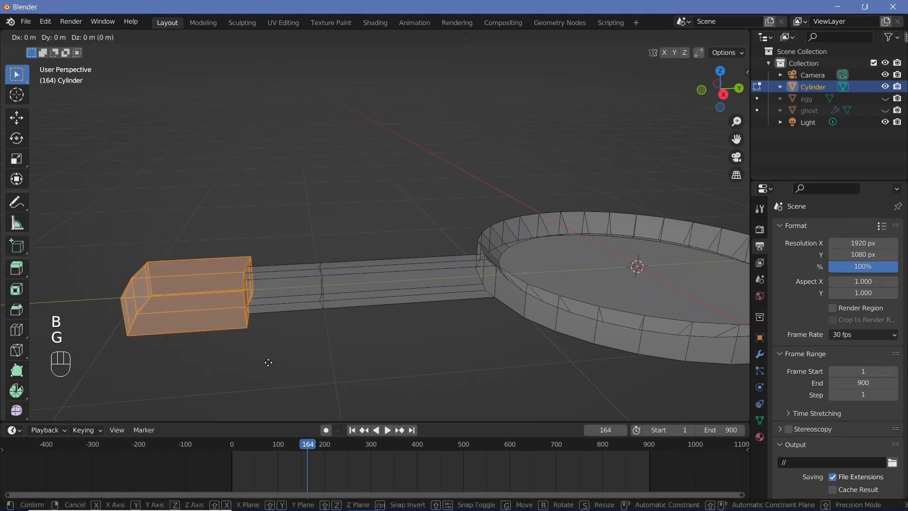
key("z")
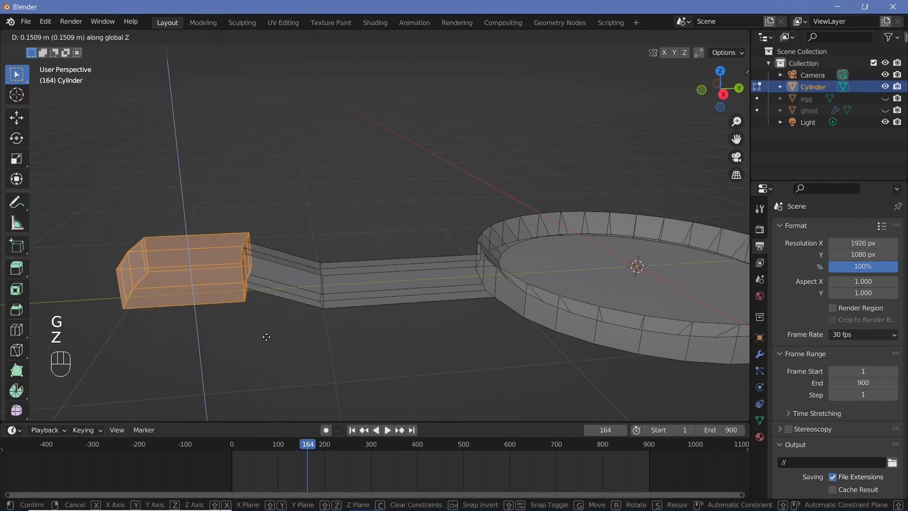
left_click(266, 337)
key("g")
key("y")
left_click(259, 314)
Step: Try rotating the grip section about 11° freely in the view, check it from above without X-ray and undo the rotation
key("r")
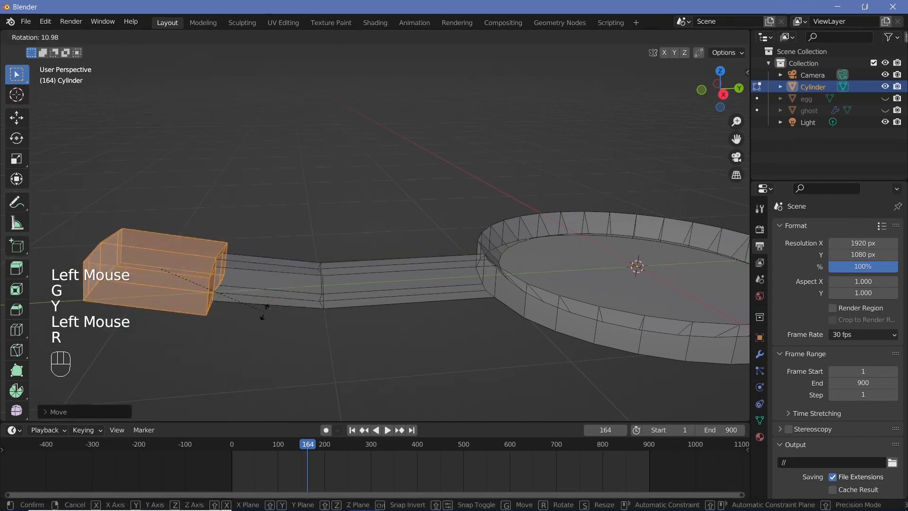
left_click(263, 309)
scroll(341, 335, "down", 2)
key("Tab")
middle_click_drag(341, 334, 466, 363)
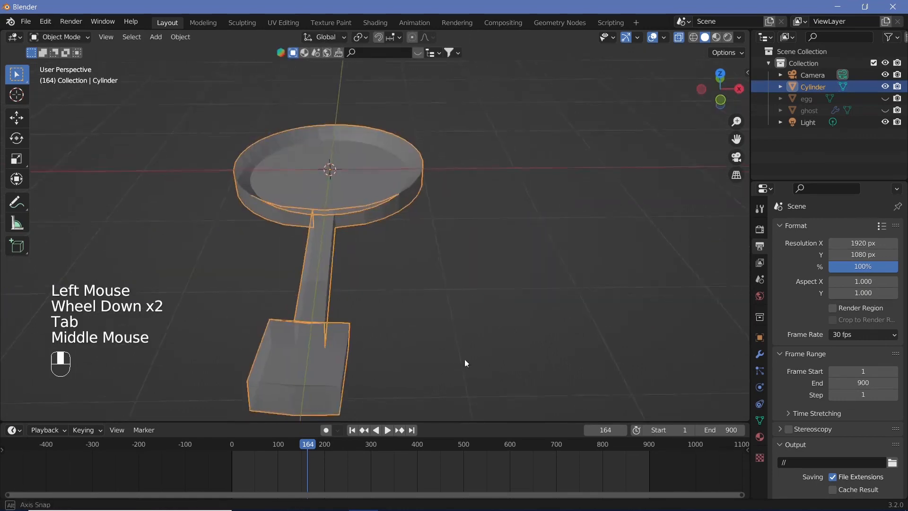
left_click(678, 38)
middle_click_drag(299, 288, 286, 362)
key("KP_7")
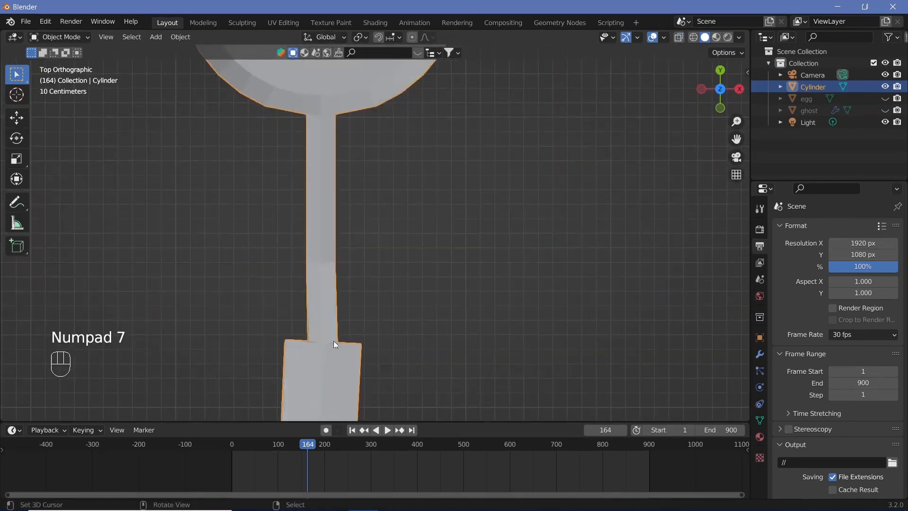
middle_click_drag(334, 341, 379, 256, "shift")
key("ctrl+z")
key("ctrl+z")
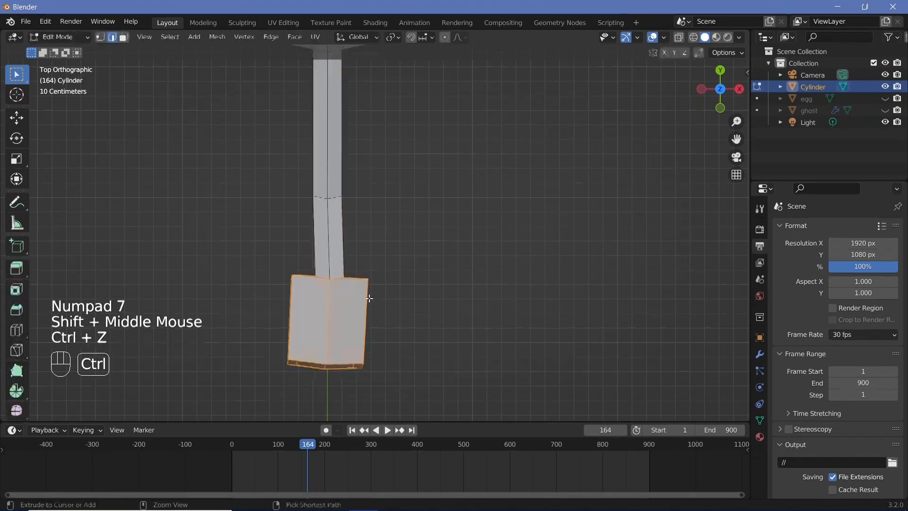
Step: Rotate the grip section about the X axis so it slopes upward away from the pan in line with the bent stem
middle_click_drag(470, 328, 332, 194)
key("r")
key("x")
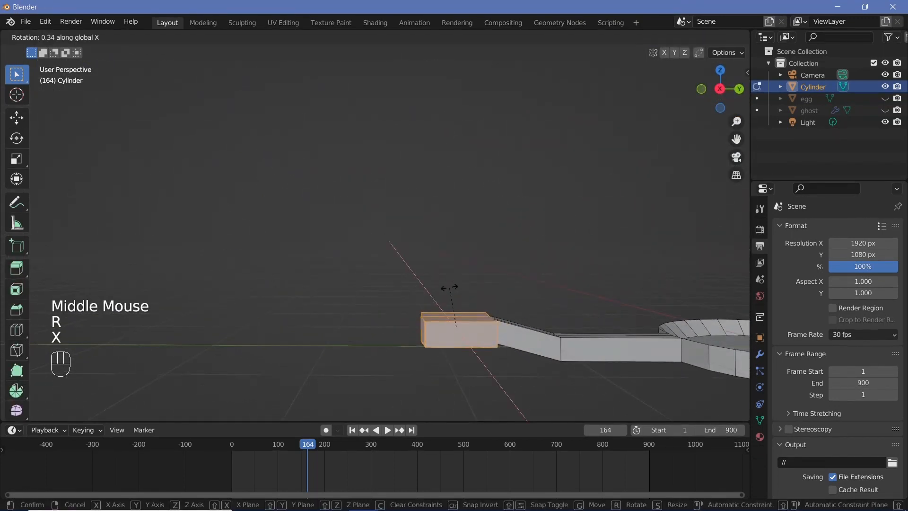
left_click(458, 269)
middle_click_drag(458, 270, 462, 305)
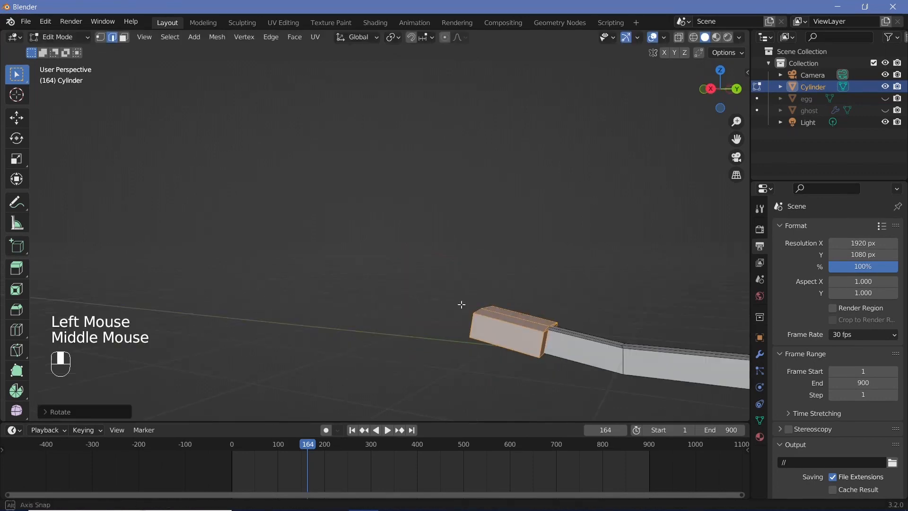
Step: Adjust the grip section's tilt about the X axis once more and return to Object Mode
key("r")
key("x")
left_click(565, 304)
middle_click_drag(570, 307, 742, 371)
key("Tab")
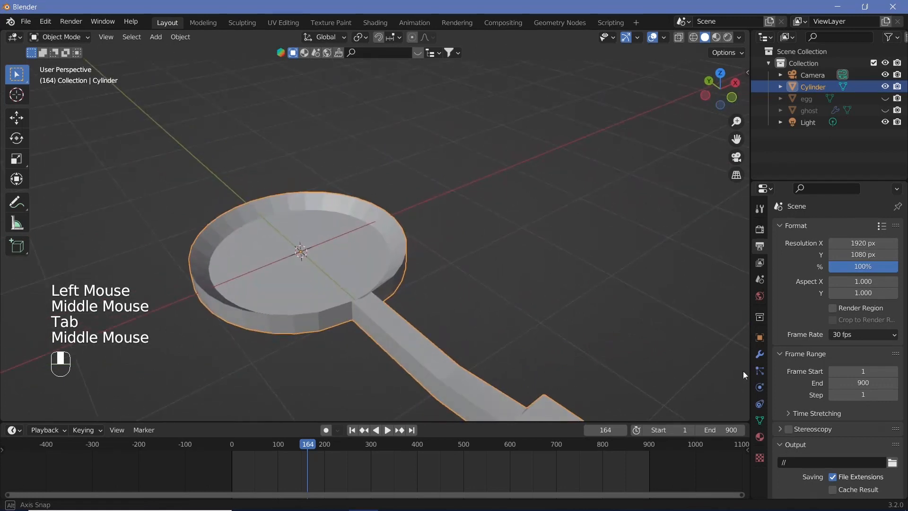
Step: Rename the frying pan's Cylinder object as pan and hide it in the viewport
scroll(555, 149, "down", 2)
left_click(817, 87)
double_click(816, 87)
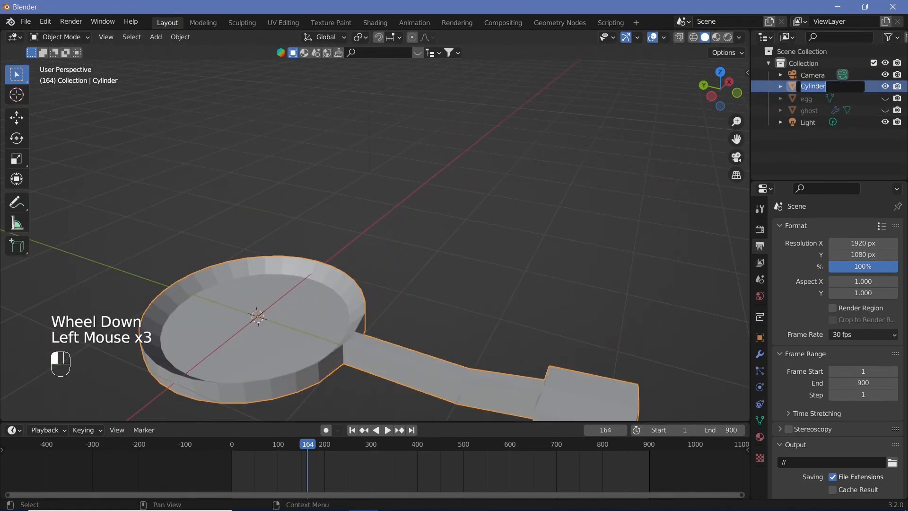
type("pan")
key("Return")
left_click(884, 122)
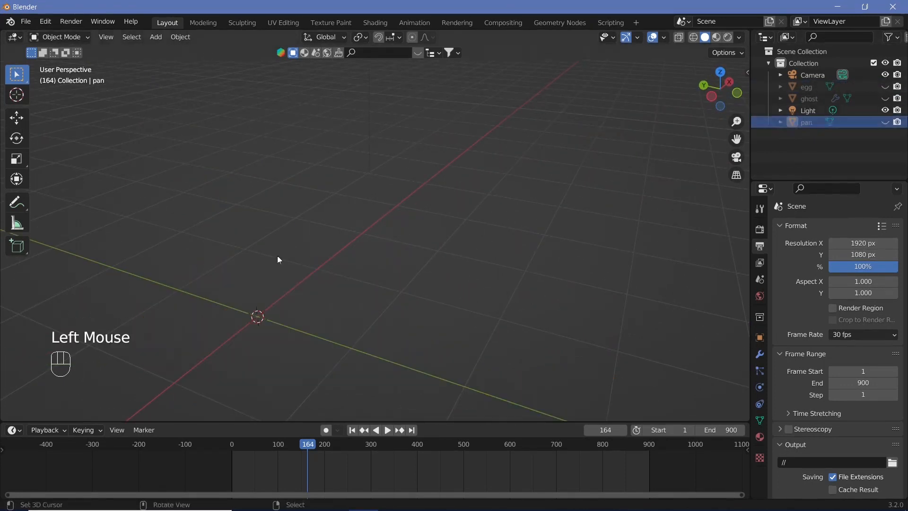
Step: Add a cylinder mesh and scale it to 0.6 along Z for the pot's body
scroll(278, 257, "down", 2)
middle_click_drag(279, 297, 357, 279, "shift")
key("shift+a")
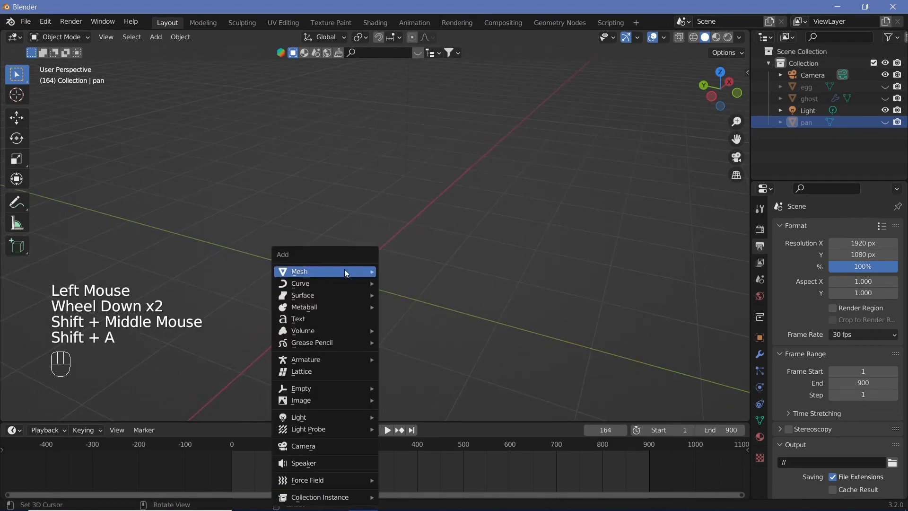
mouse_move(345, 271)
left_click(468, 74)
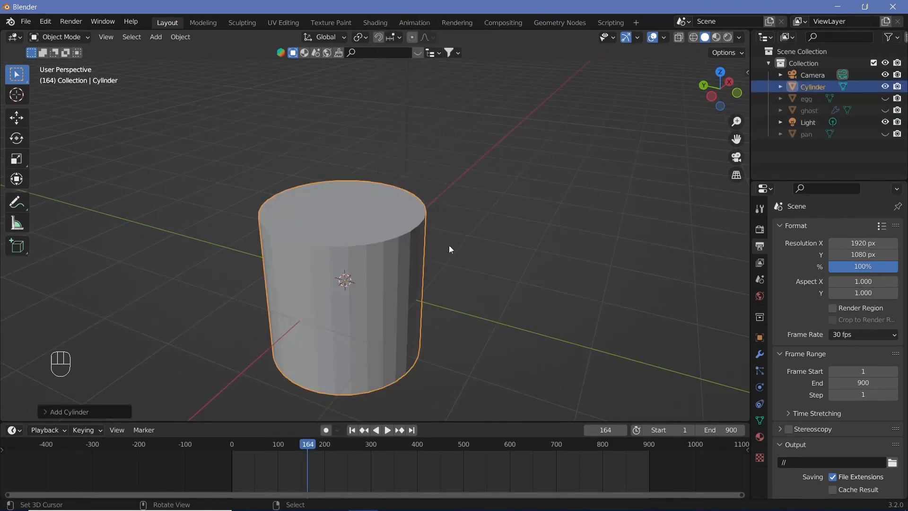
key("s")
key("z")
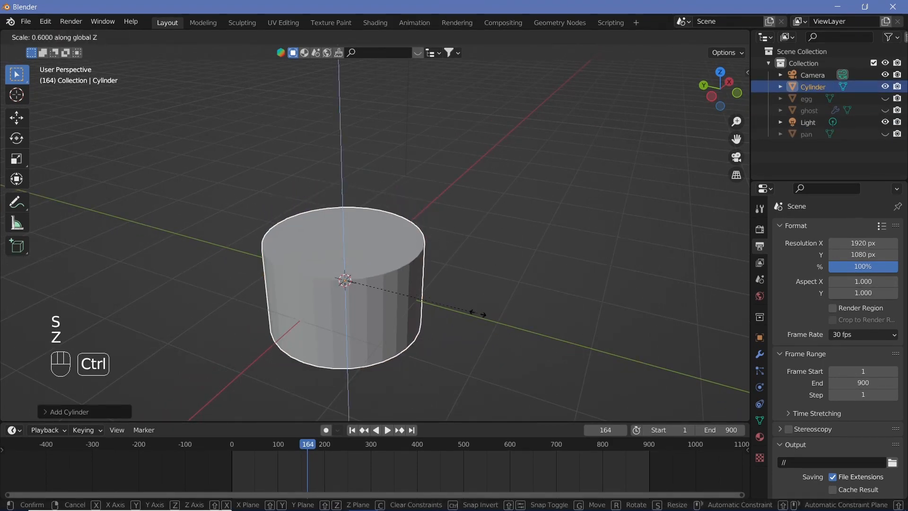
left_click(377, 229, "ctrl")
right_click(533, 282)
Step: In Edit Mode with face selection, inset the cylinder's top face by about 0.2 m to form the pot's rim
key("Tab")
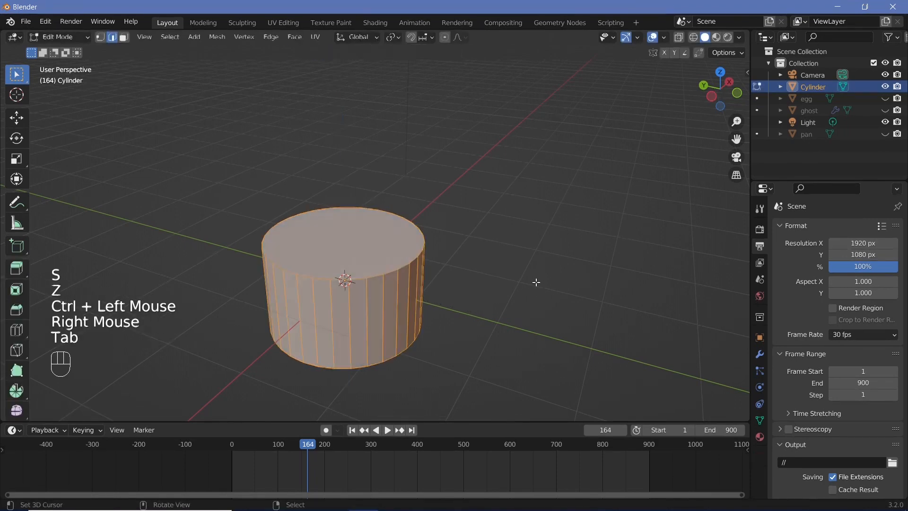
right_click(388, 237)
left_click(124, 37)
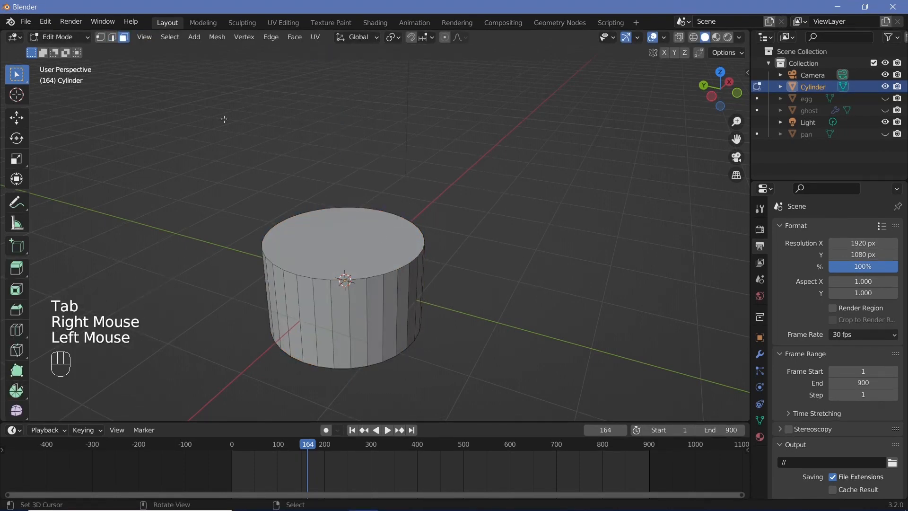
right_click(337, 248)
key("i")
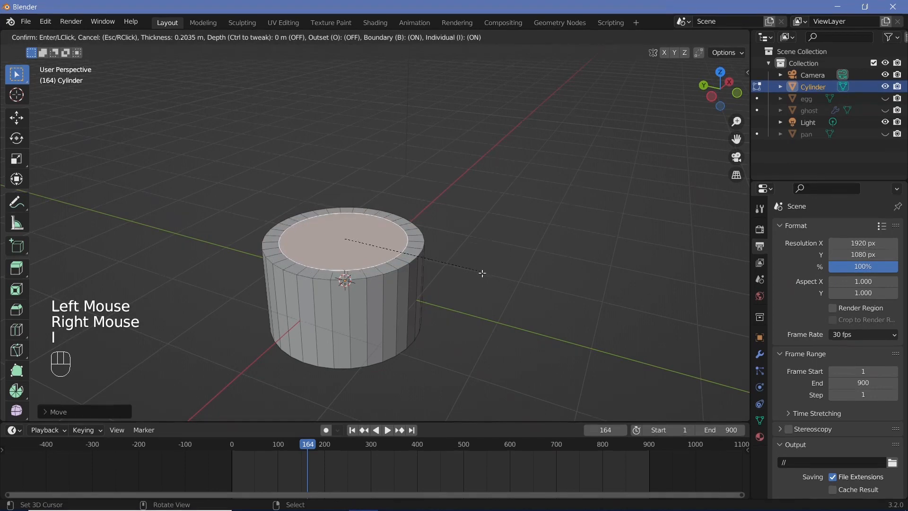
left_click(482, 274)
Step: Extrude the inset top face downward along Z to hollow out the pot, leaving a floor at the base
key("e")
key("z")
key("z")
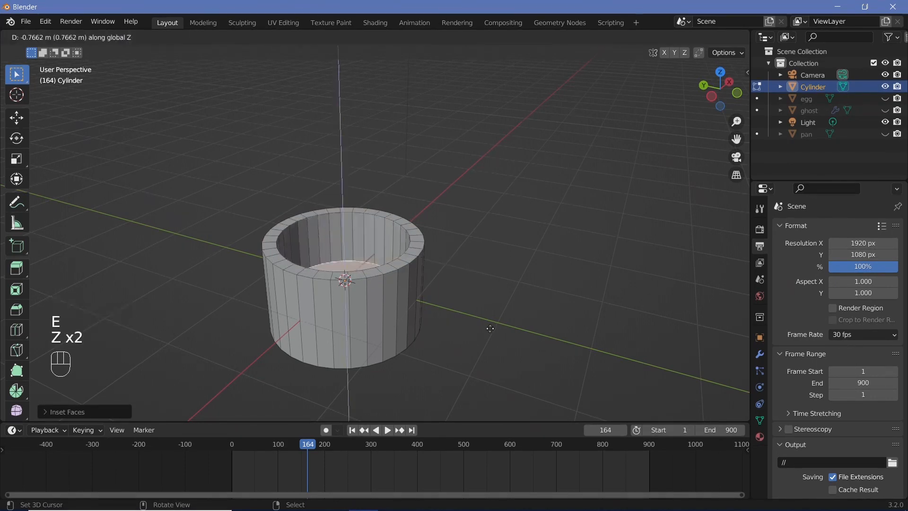
left_click(490, 347)
Step: Inset one narrow face on the pot's outer wall, near the Y axis, as the handle's base
middle_click_drag(485, 341, 420, 286)
right_click(422, 285)
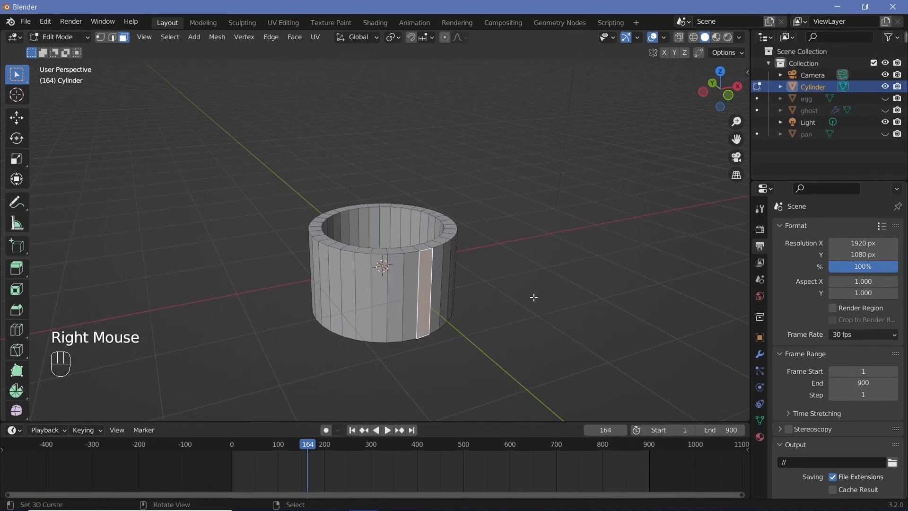
key("i")
left_click(568, 312)
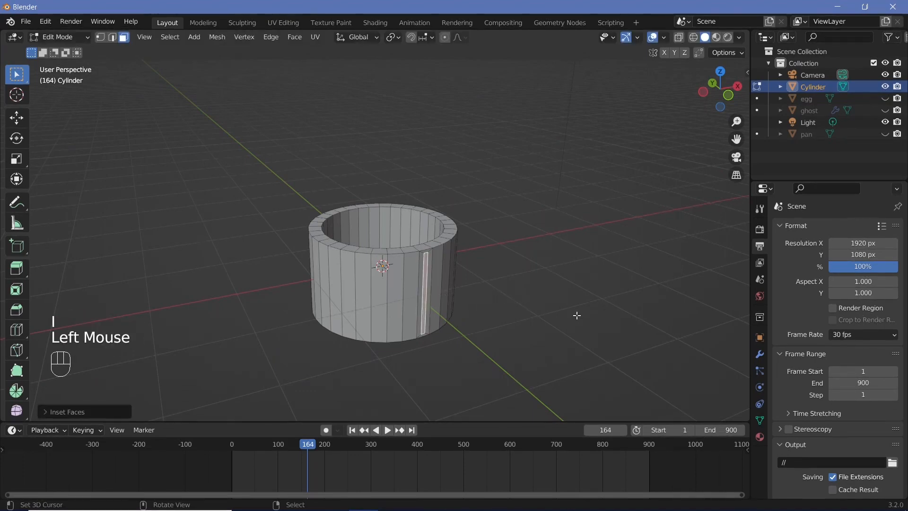
Step: Shorten the inset wall face along Z and raise it to the upper part of the pot's wall
key("s")
key("z")
left_click(492, 296)
mouse_move(492, 296)
middle_mouse_down()
mouse_move(511, 312)
mouse_move(473, 312)
mouse_move(491, 303)
middle_mouse_up()
key("g")
key("z")
left_click(439, 298)
Step: Extrude the small wall face outward about 0.69 m and scale its end along Z to taper the handle
key("e")
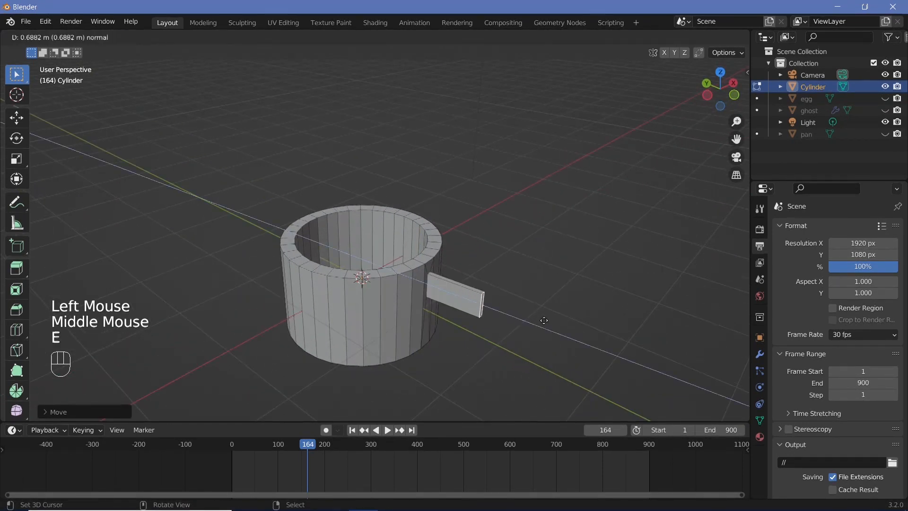
left_click(543, 320)
middle_click_drag(543, 320, 611, 312)
key("s")
key("z")
left_click(525, 299)
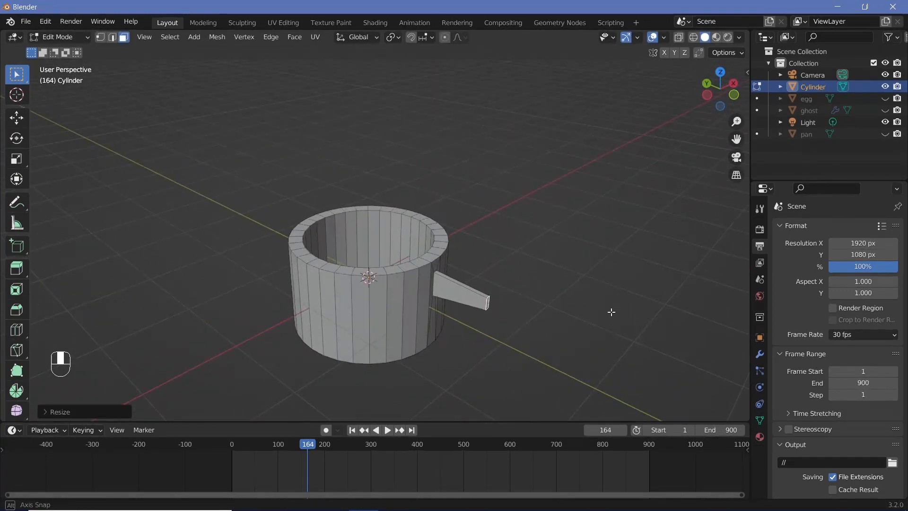
Step: Move the handle's end face about 0.4 m along Y toward the pot to shorten the handle
middle_click_drag(490, 316, 501, 285)
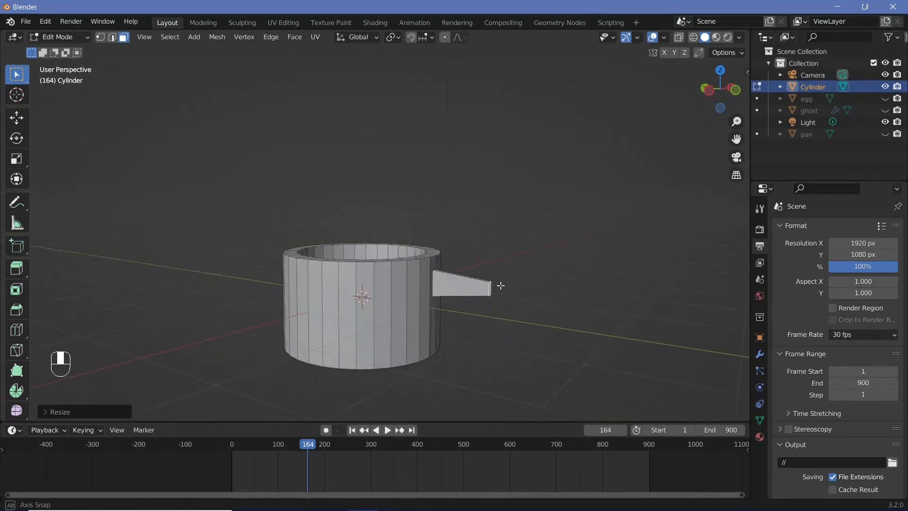
key("g")
key("y")
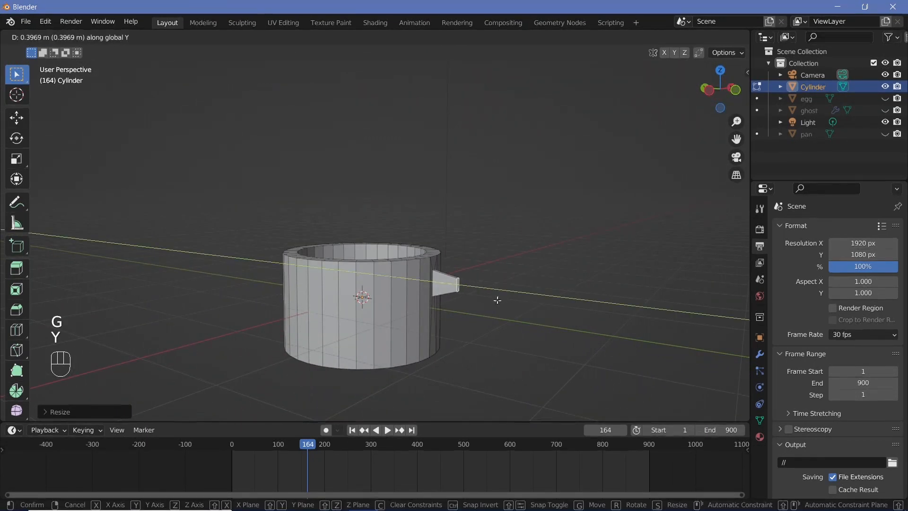
left_click(497, 300)
Step: Inset the broad side face of the tapered handle, leaving a thin border around it
scroll(497, 300, "up", 3)
middle_click_drag(504, 330, 490, 302, "shift")
right_click(490, 302)
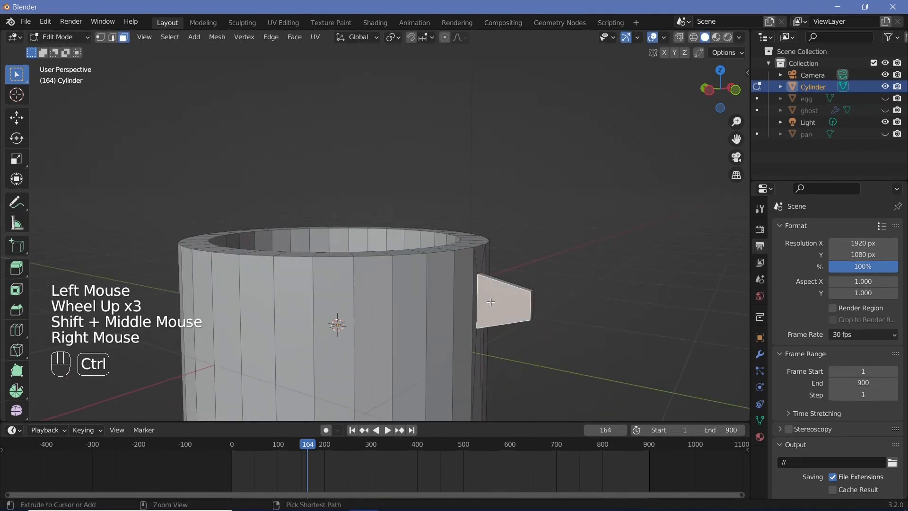
key("i")
left_click(553, 288)
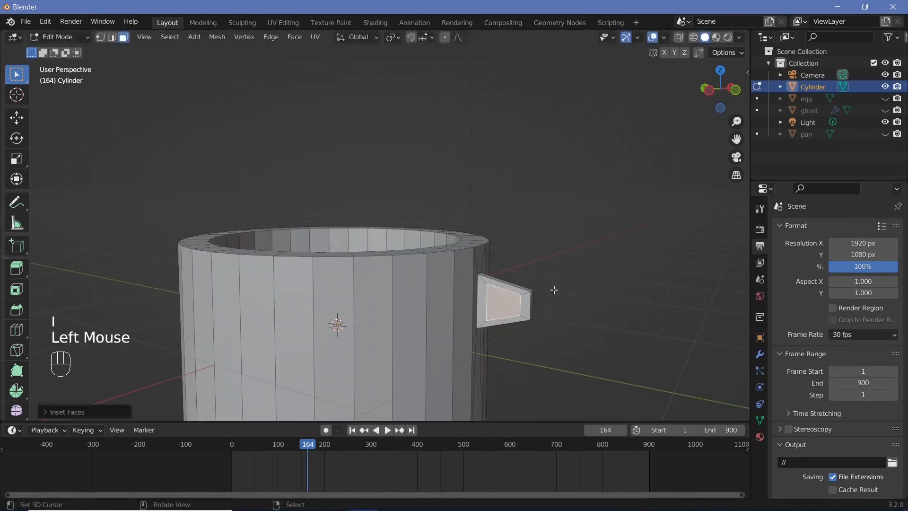
Step: Inset the handle's opposite side face with a matching thin border
middle_click_drag(553, 287, 366, 289)
right_click(593, 306)
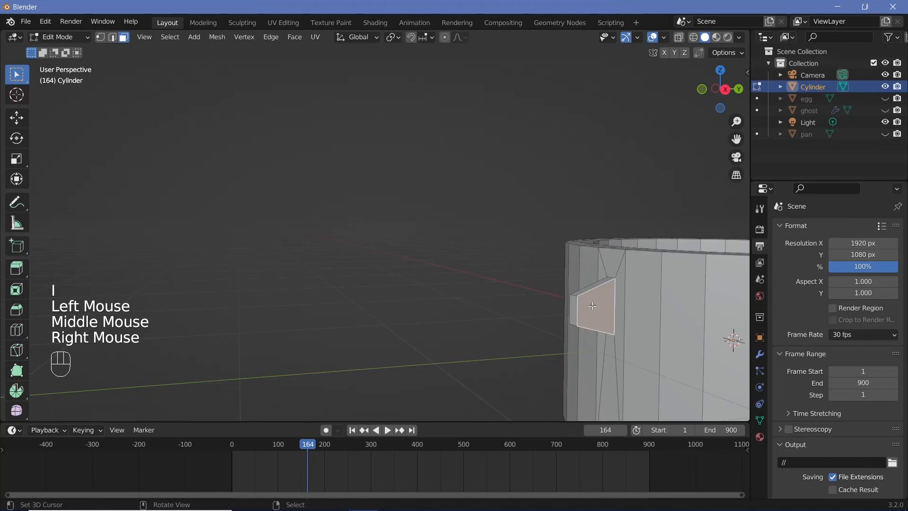
key("i")
key("i")
left_click(668, 314)
Step: Delete the inset faces on both sides of the handle to open a hole through it
middle_click_drag(667, 313, 380, 299)
right_click(694, 331, "shift")
key("x")
left_click(467, 334)
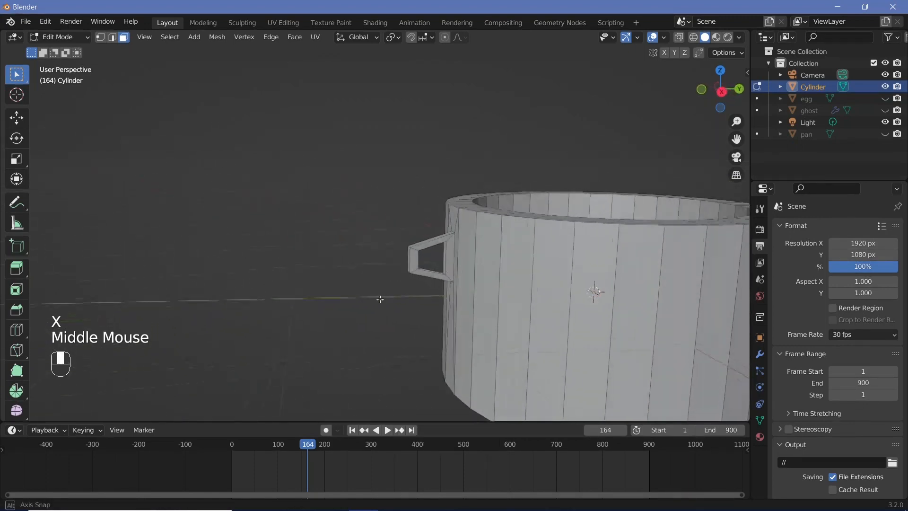
scroll(380, 299, "up", 2)
middle_click_drag(689, 319, 577, 304)
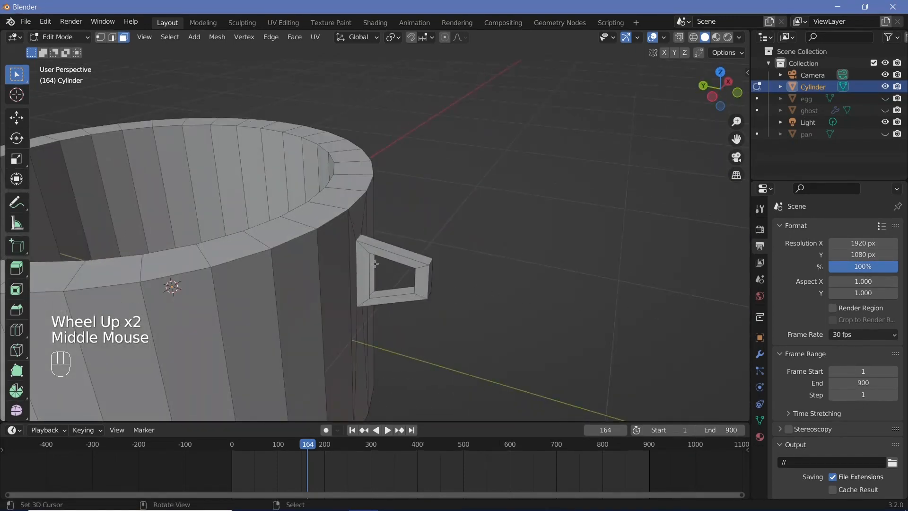
Step: Turn on X-ray, box-select the whole pot handle and duplicate it in place
scroll(375, 263, "down", 3)
mouse_move(375, 263)
middle_mouse_down()
mouse_move(397, 291)
mouse_move(383, 251)
middle_mouse_up()
key("Tab")
key("Tab")
left_click(678, 36)
key("b")
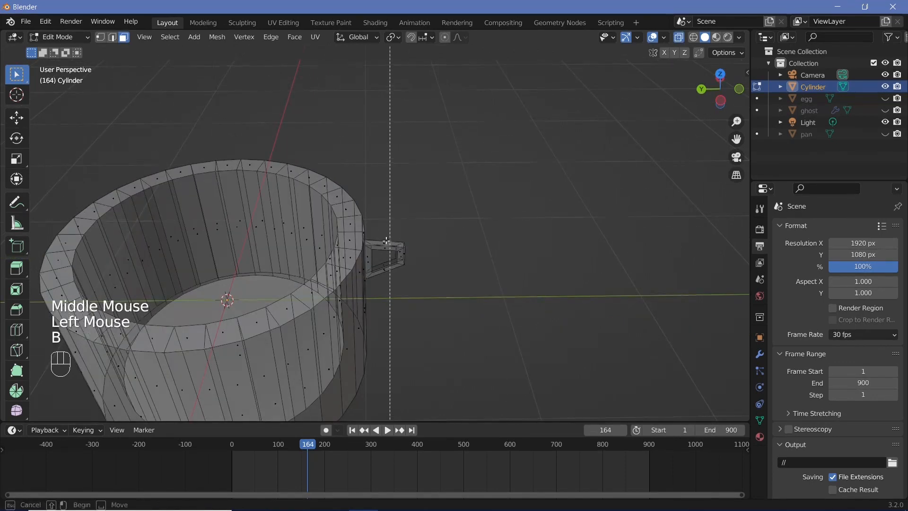
left_click_drag(366, 235, 412, 278)
middle_click_drag(412, 278, 429, 299)
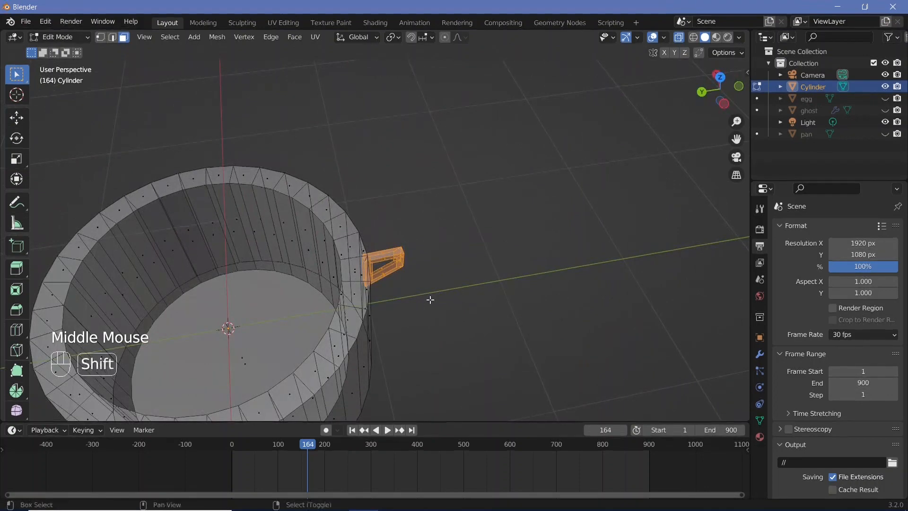
key("shift+d")
key("Return")
Step: Set the transform pivot point to 3D Cursor and rotate the duplicated handle 180° about Z to the opposite side
left_click(393, 37)
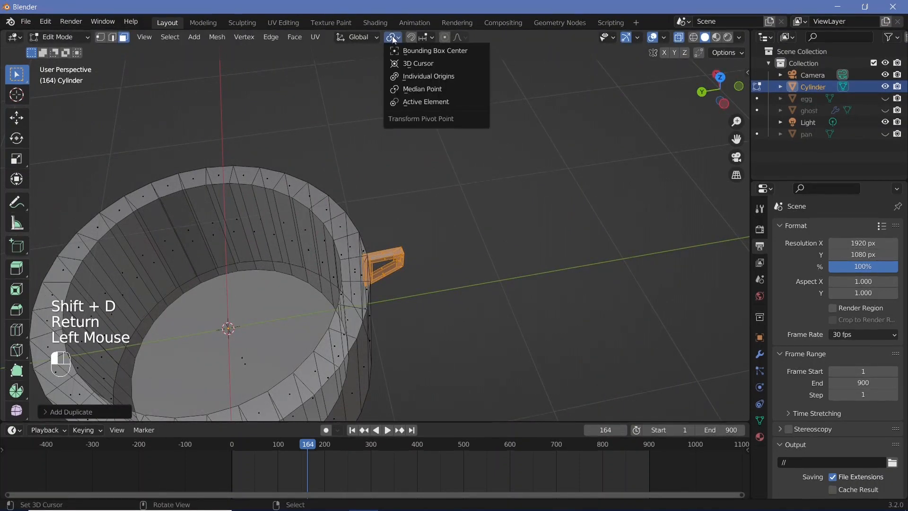
left_click(400, 66)
scroll(368, 152, "down", 3)
middle_click_drag(369, 152, 398, 166, "shift")
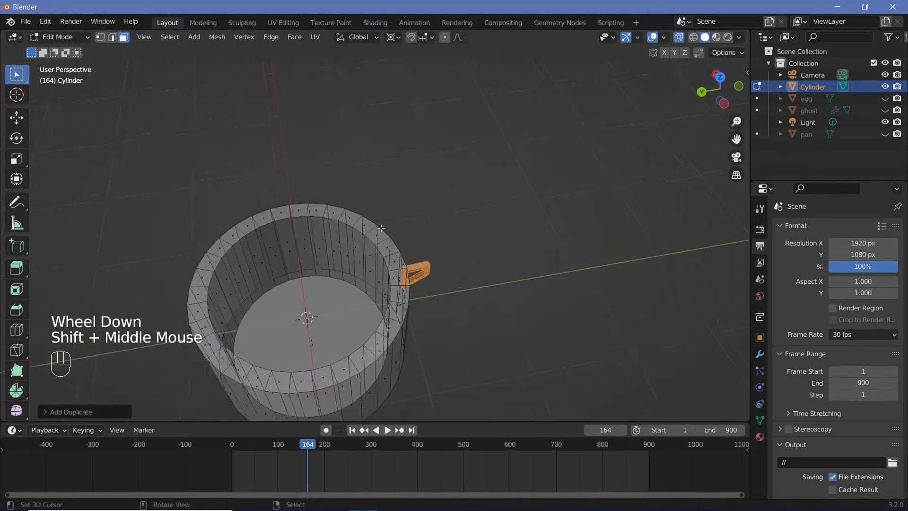
type("rz180")
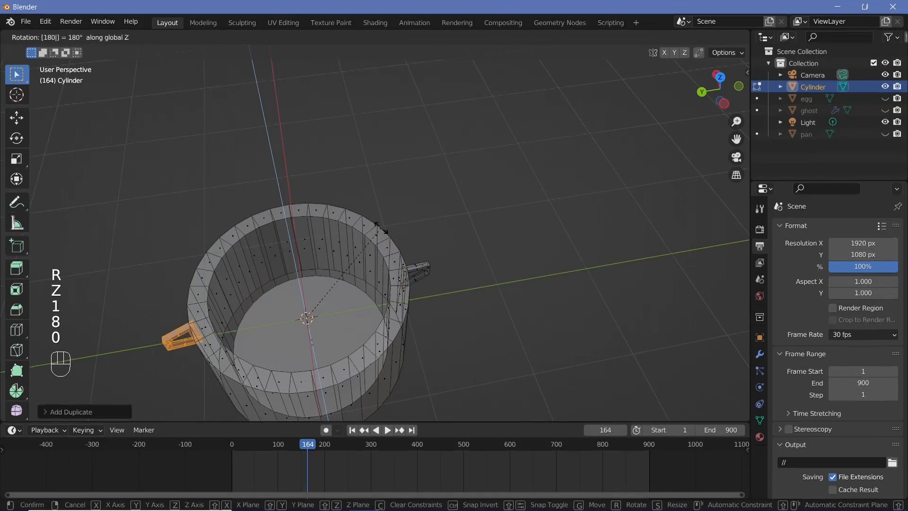
key("Return")
Step: Return to Object Mode, turn off X-ray and view the two-handled pot from above
key("Tab")
scroll(376, 226, "down", 1)
middle_click_drag(376, 226, 373, 265)
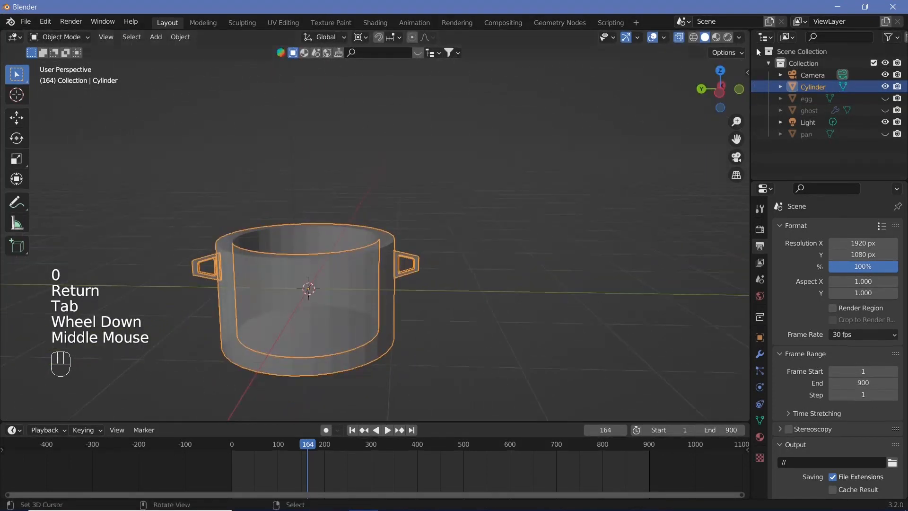
left_click(680, 38)
middle_click_drag(354, 337, 309, 367)
Step: Rename the Cylinder object as pot and hide it in the viewport
double_click(816, 89)
type("pot")
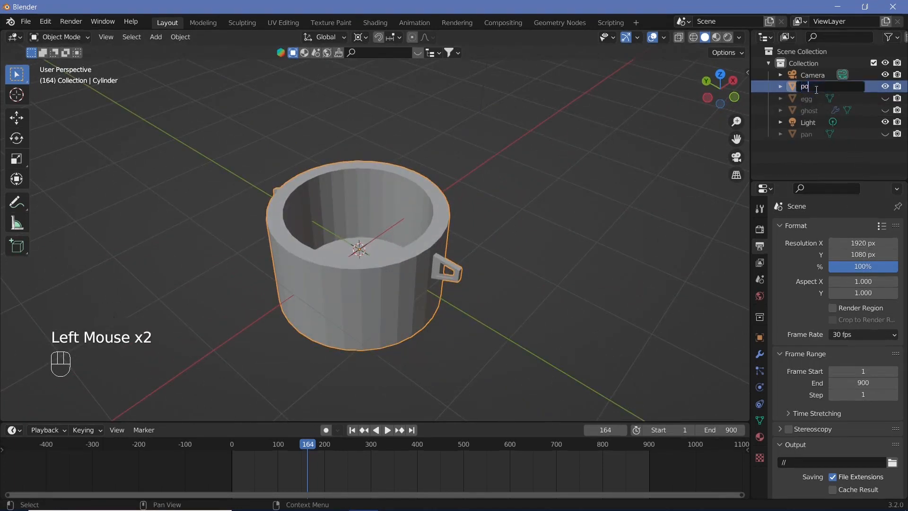
key("Return")
scroll(444, 229, "down", 3)
middle_click_drag(409, 257, 489, 217)
middle_click_drag(497, 226, 469, 240)
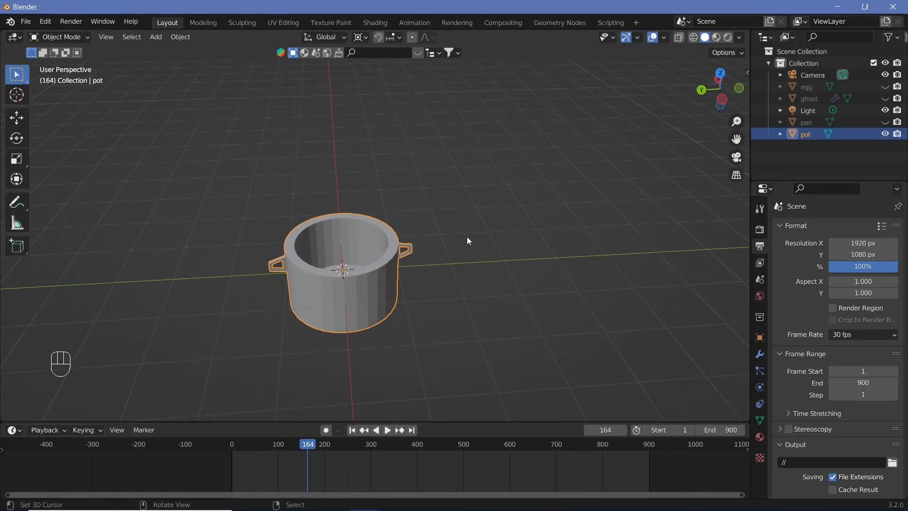
left_click(886, 133)
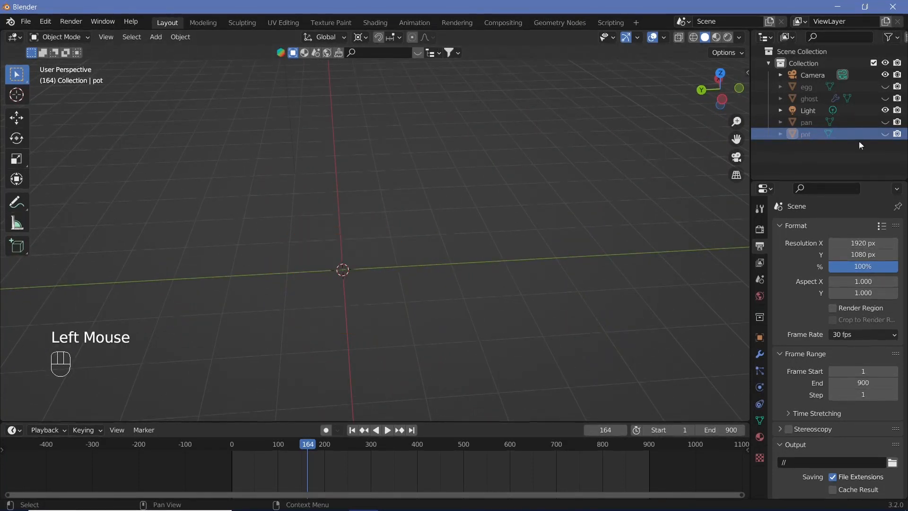
Step: Add a cube mesh and scale it down along Z into a thin square slab
key("shift+a")
mouse_move(328, 272)
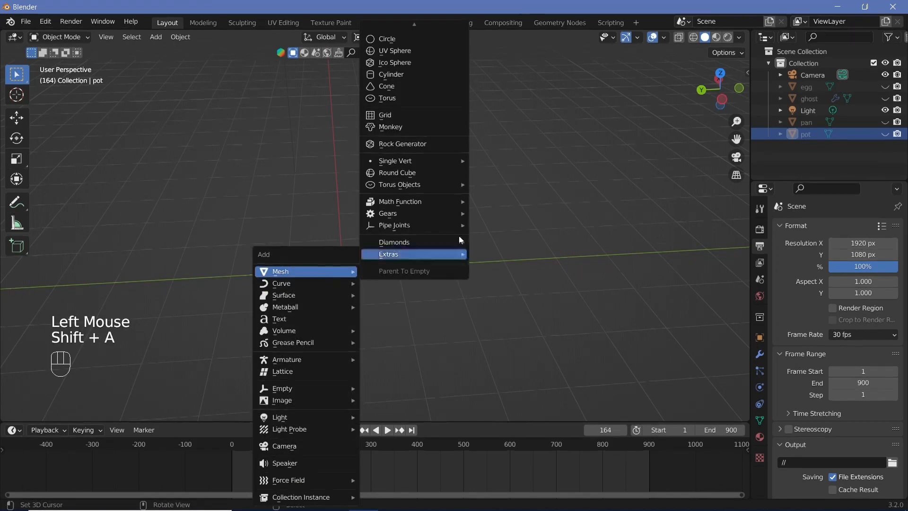
mouse_move(427, 21)
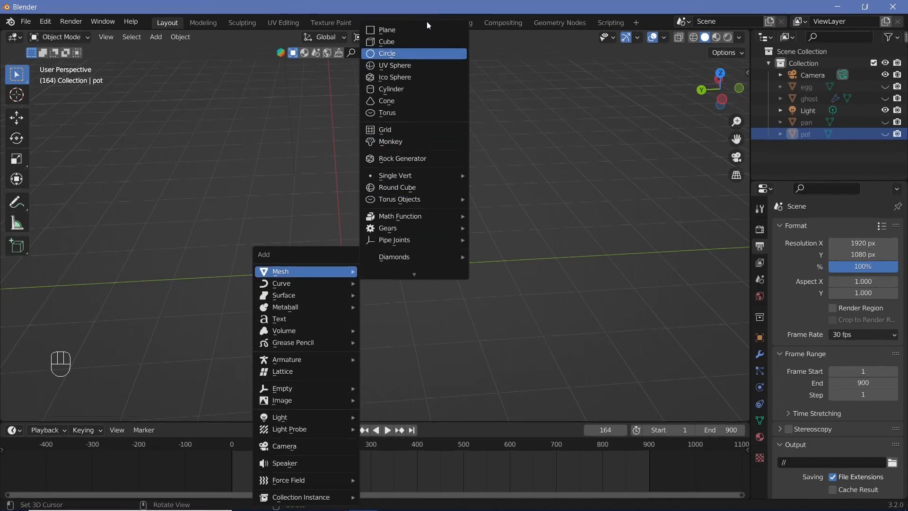
left_click(418, 42)
key("s")
key("z")
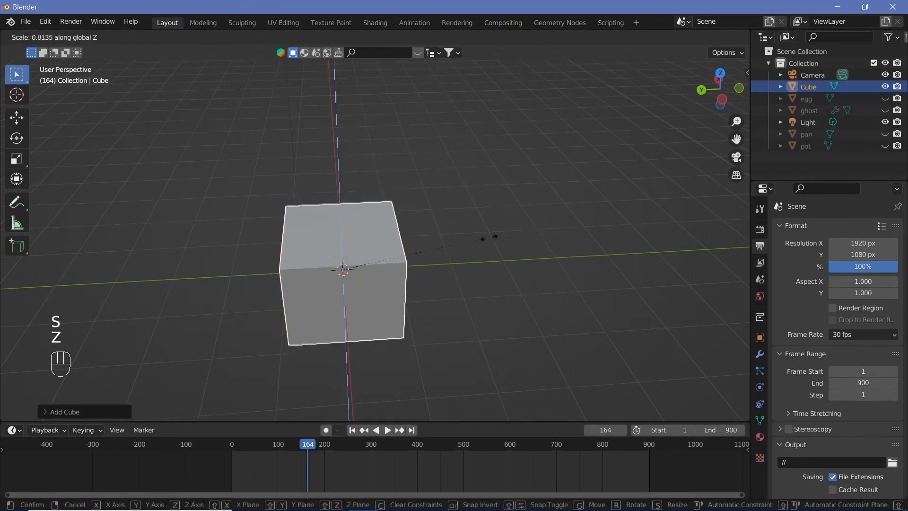
left_click(349, 297)
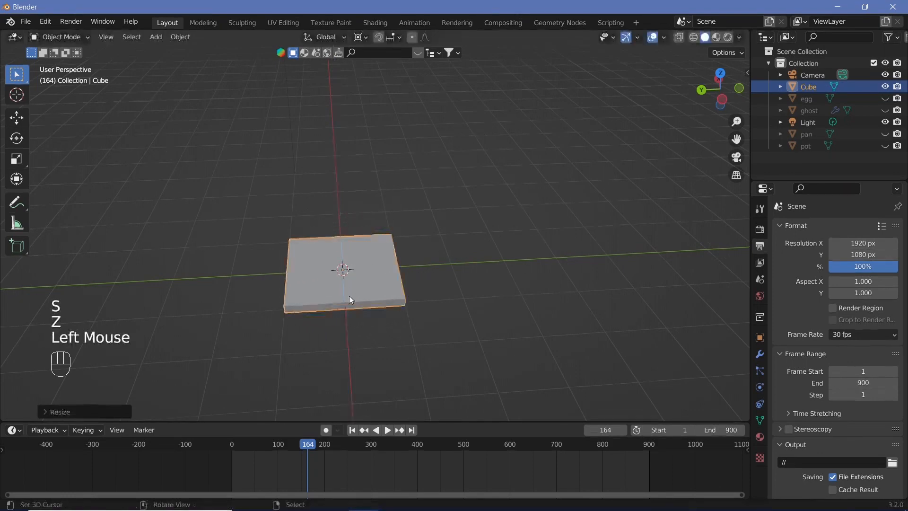
scroll(345, 267, "up", 2)
middle_click_drag(345, 268, 425, 296, "shift")
scroll(380, 273, "up", 2)
scroll(411, 291, "down", 1)
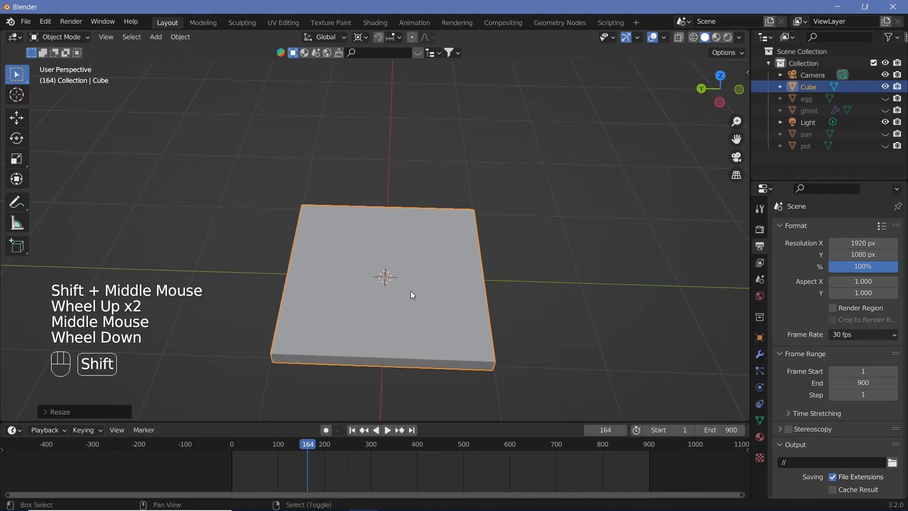
Step: Add a Bezier circle at the slab's centre and move it up along Z about 0.09 m to the slab's surface
key("shift+a")
mouse_move(383, 283)
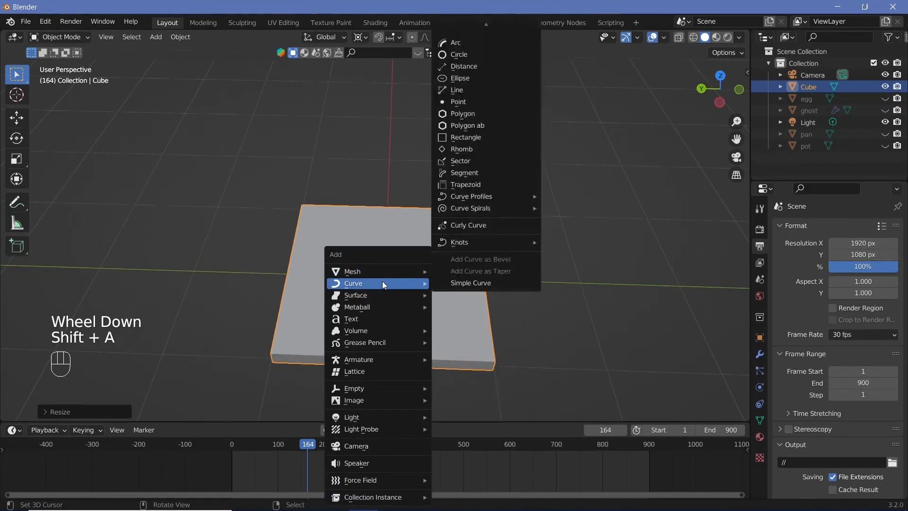
scroll(484, 95, "up", 3)
left_click(484, 41)
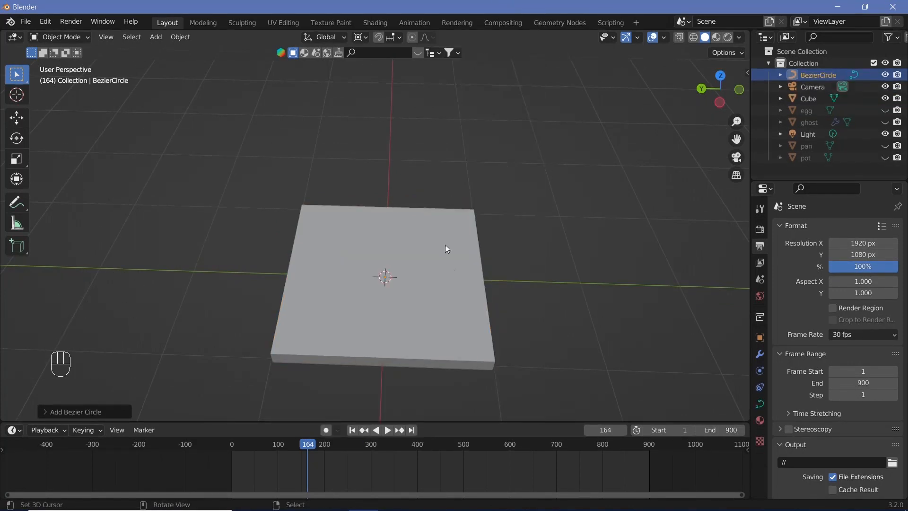
key("g")
key("z")
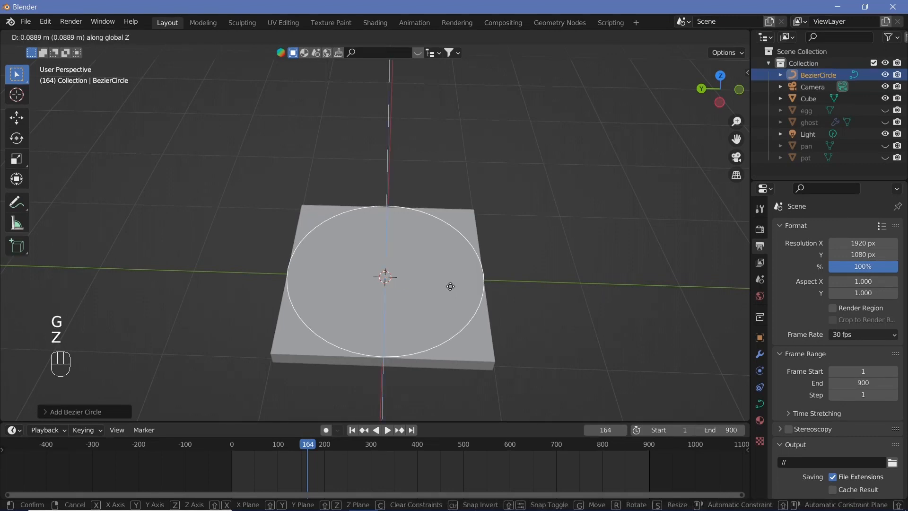
left_click(450, 287)
Step: Set the transform pivot point to Individual Origins and scale the Bezier circle down well inside the slab's edges
key("s")
right_click(477, 304)
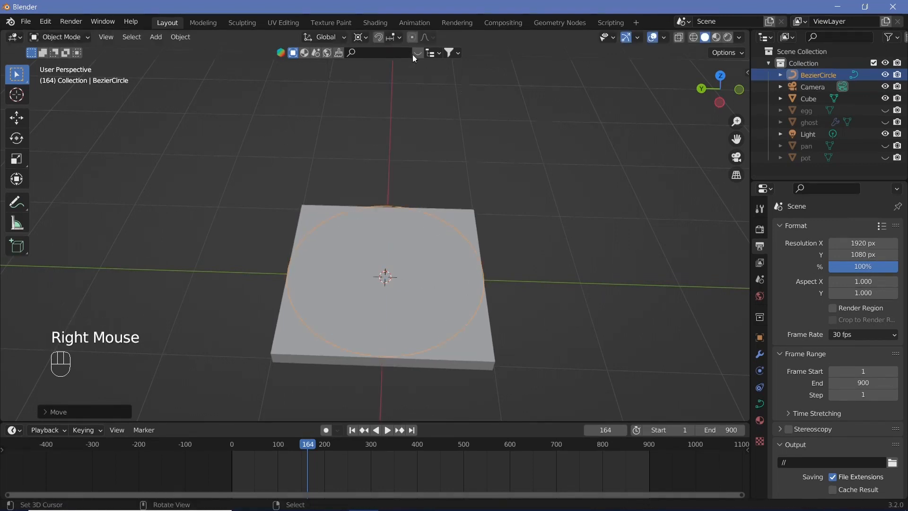
left_click(363, 38)
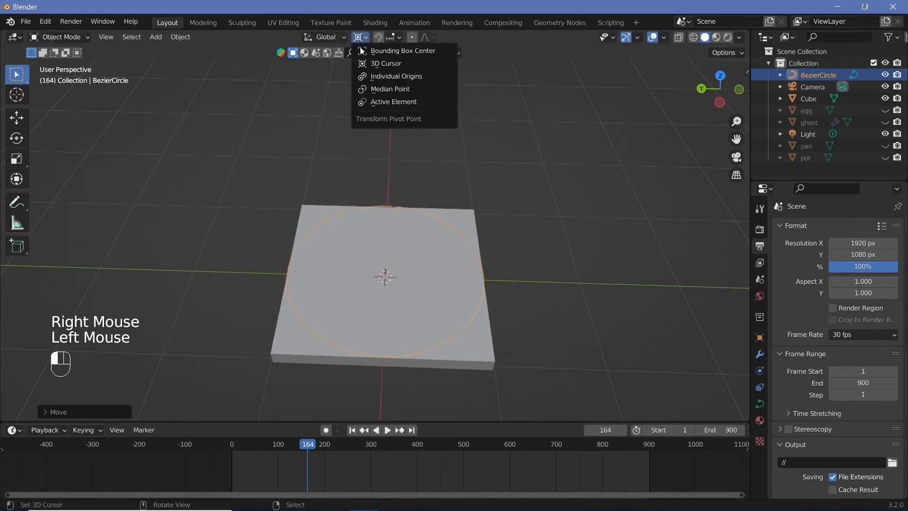
left_click(398, 77)
key("s")
left_click(518, 262)
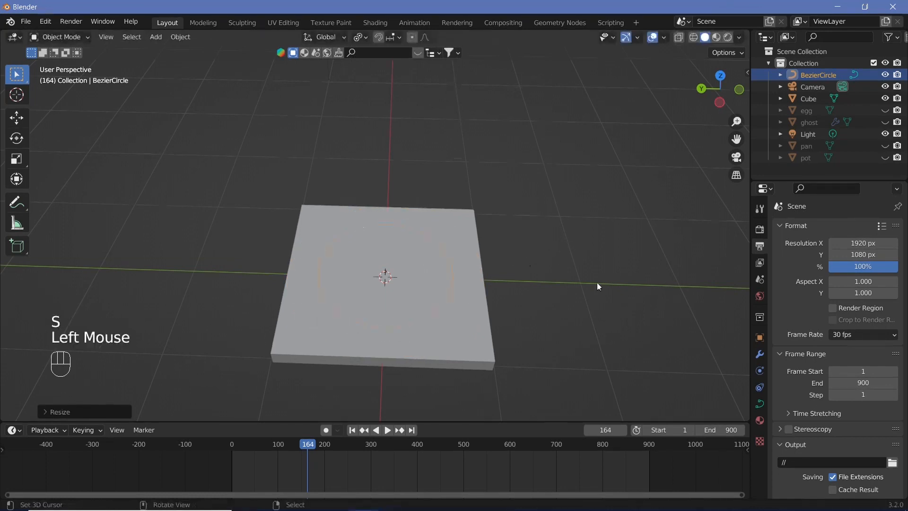
Step: Give the Bezier circle a round bevel with a depth of 0.07 m and a resolution of 1
left_click(763, 401)
scroll(807, 390, "down", 2)
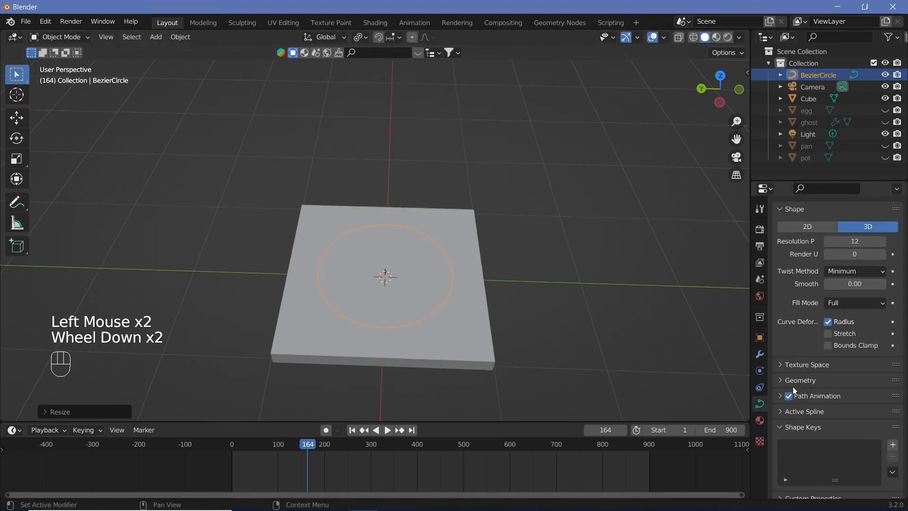
left_click(796, 381)
scroll(849, 407, "down", 1)
left_click(883, 442)
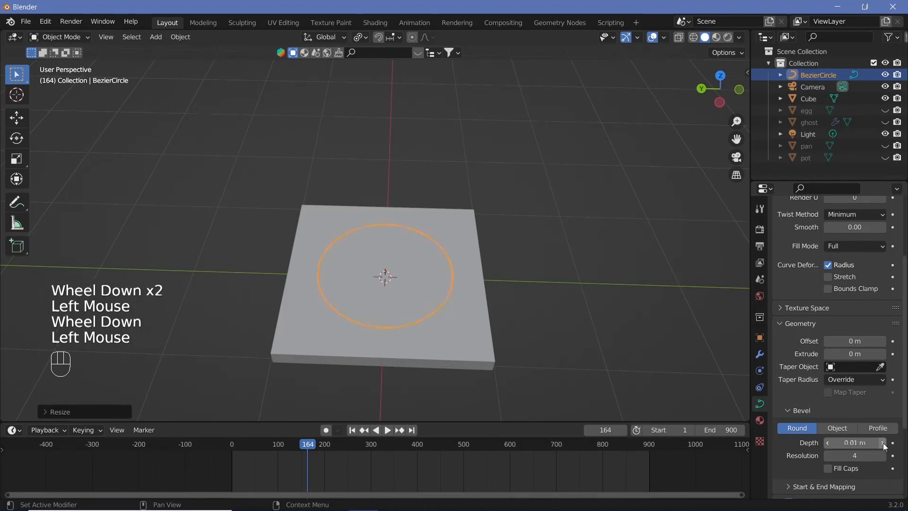
left_click(883, 443)
left_click(882, 442)
left_click(883, 443)
left_click(883, 442)
left_click(882, 443)
left_click(883, 442)
left_click(828, 456)
left_click(828, 456)
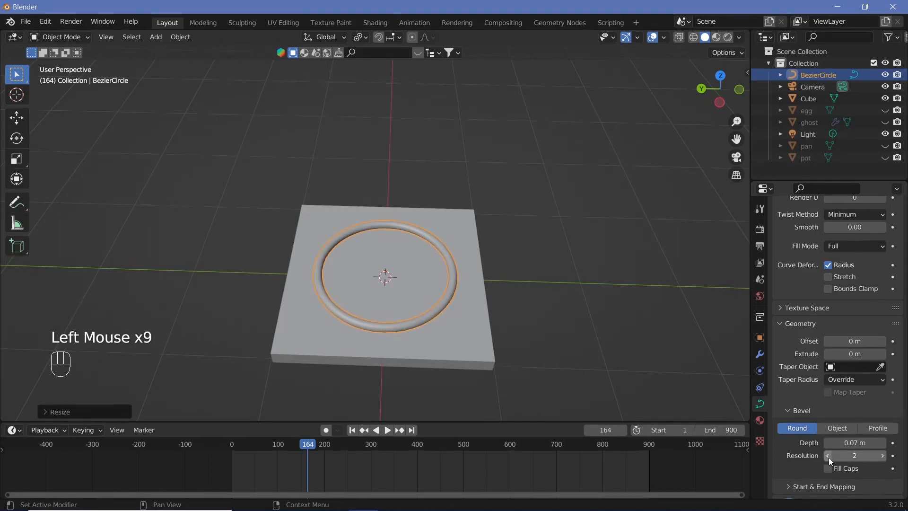
left_click(829, 456)
middle_click_drag(511, 294, 501, 265)
scroll(499, 256, "up", 5)
scroll(493, 251, "up", 2)
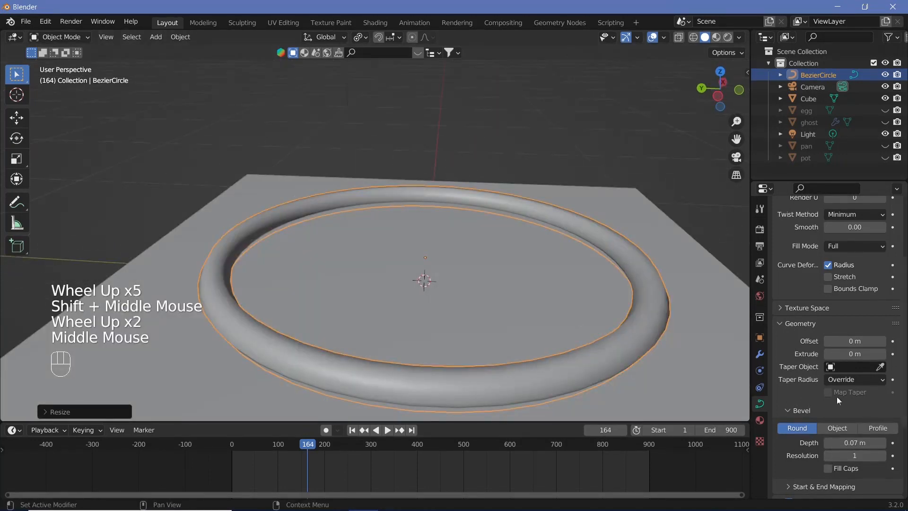
Step: Apply flat shading to the beveled ring so its facets show
scroll(804, 349, "down", 5)
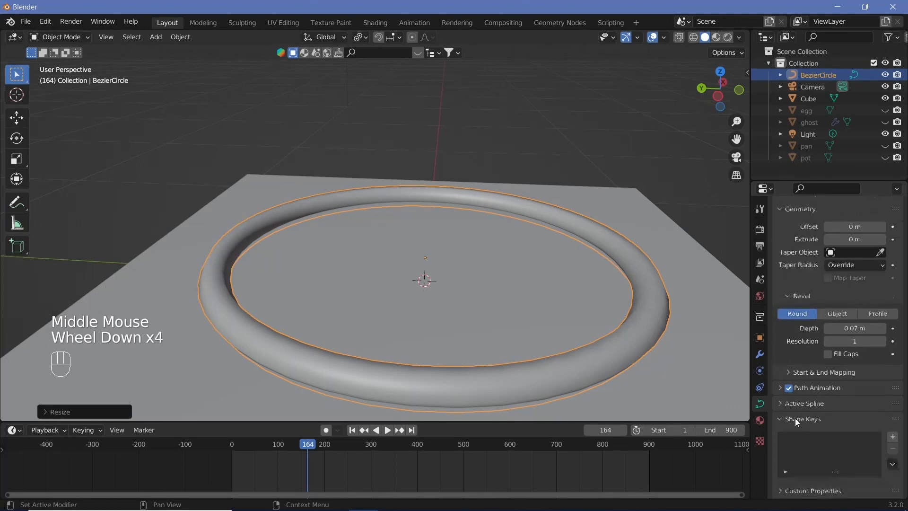
left_click(192, 39)
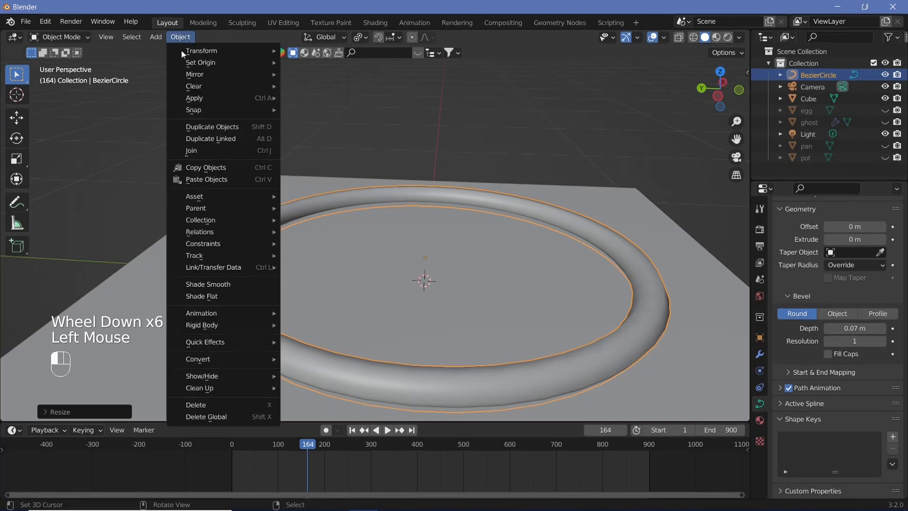
left_click(240, 289)
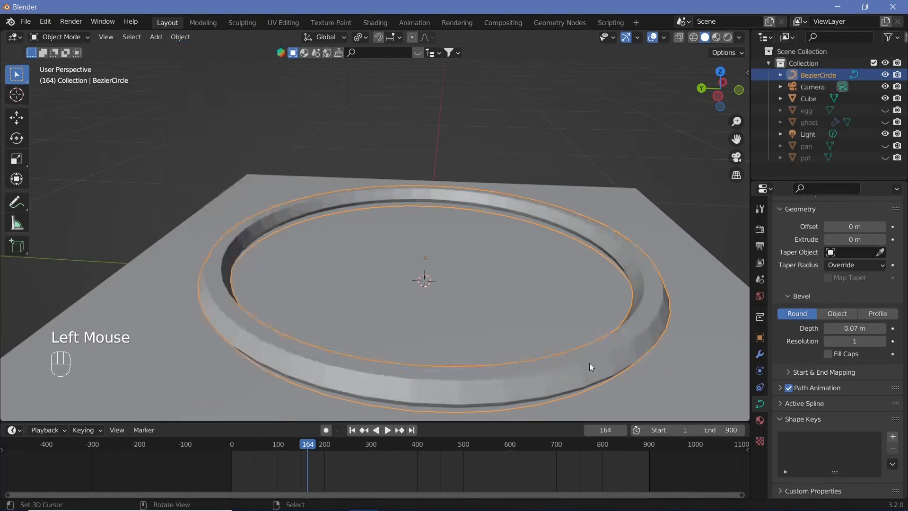
middle_click_drag(589, 362, 525, 362)
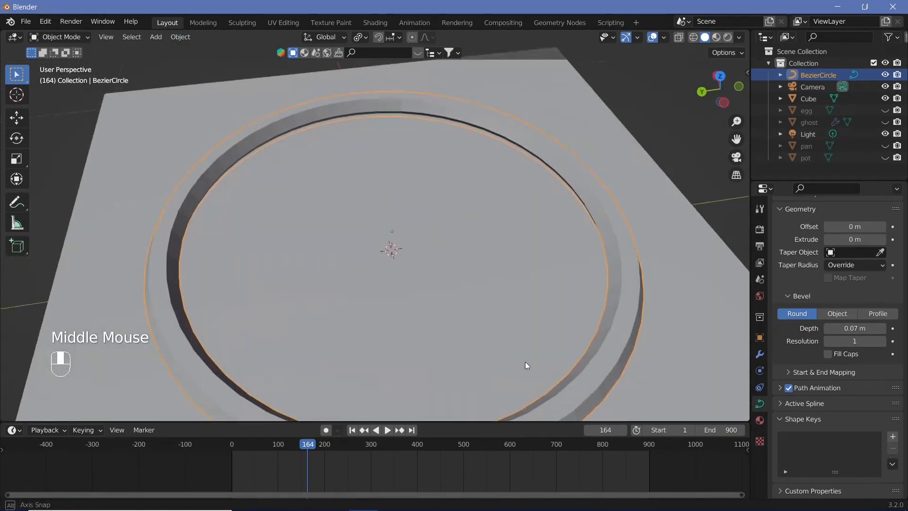
scroll(511, 345, "down", 1)
scroll(482, 314, "down", 1)
middle_click_drag(500, 330, 481, 284)
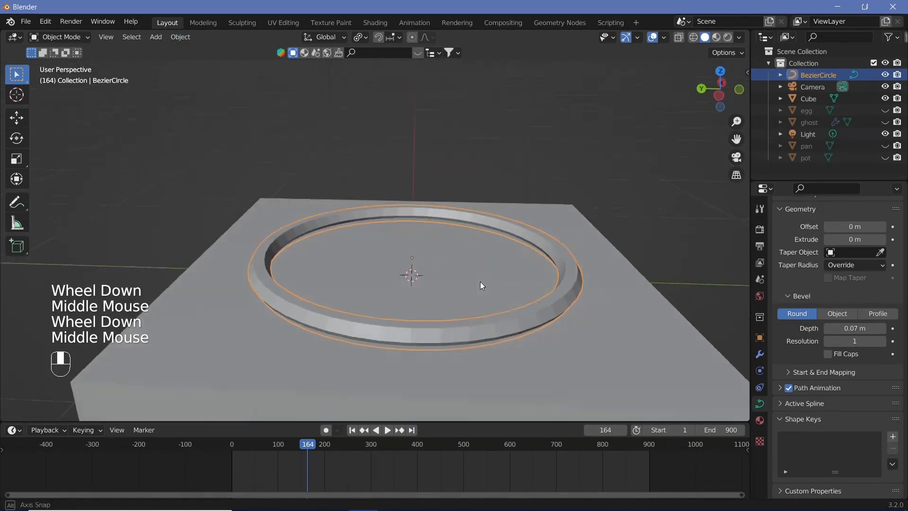
Step: Duplicate the ring twice in place, scaling each copy down to form three concentric rings on the slab
key("shift+d")
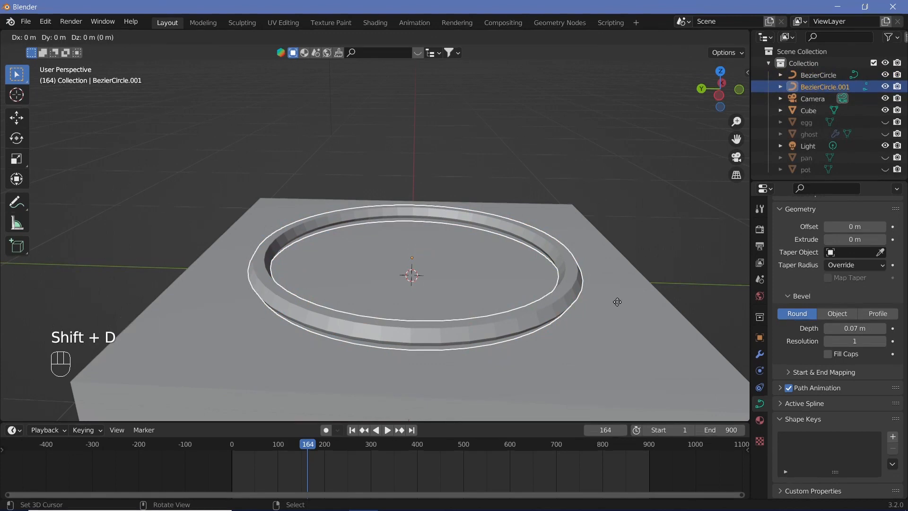
key("Return")
key("s")
left_click(529, 294)
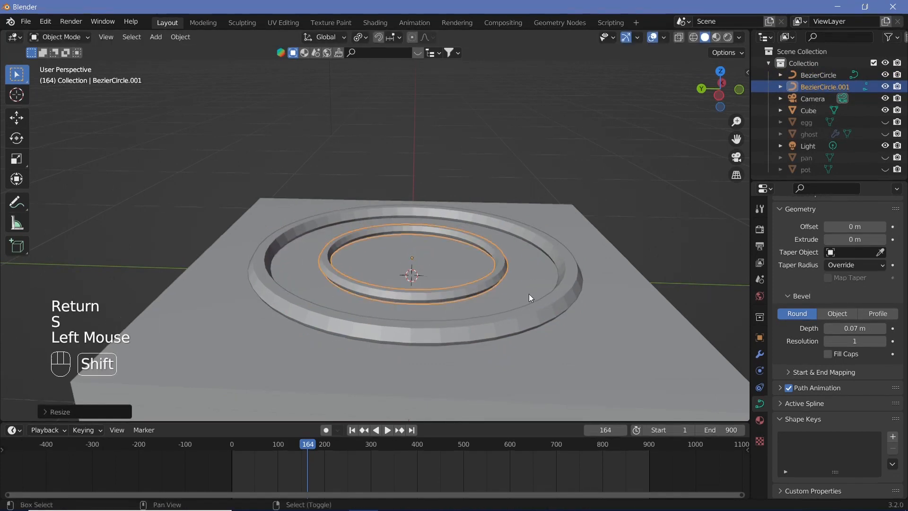
key("shift+d")
key("Return")
key("s")
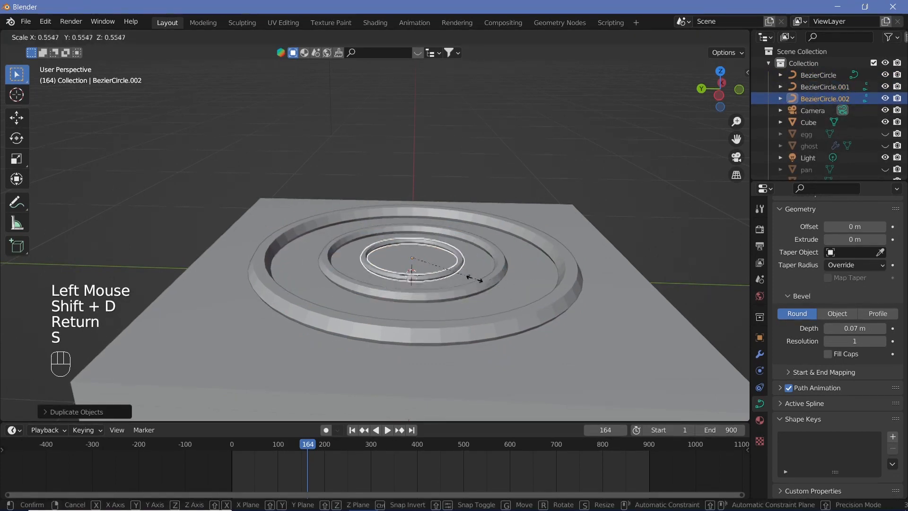
left_click(511, 242)
middle_click_drag(511, 242, 481, 276)
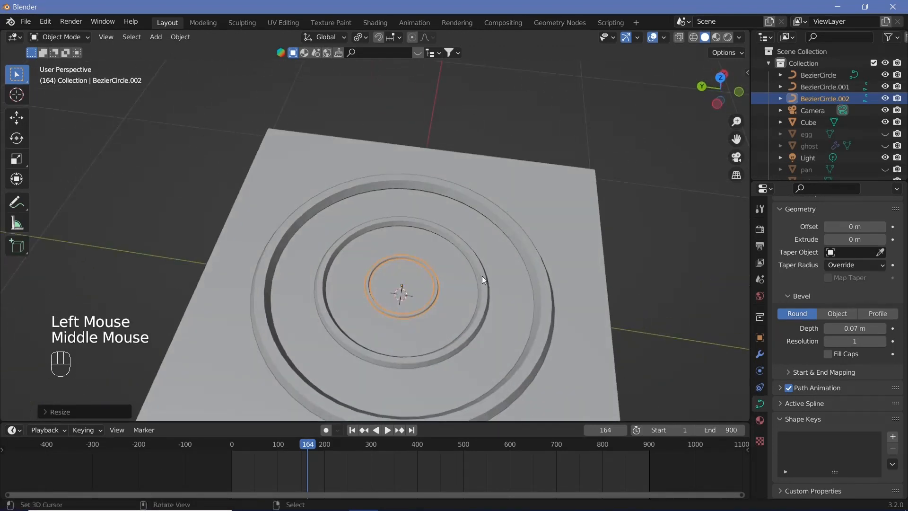
Step: Try to join the three curve rings with the slab into one object
right_click(480, 275, "shift")
right_click(536, 268, "shift")
right_click(586, 259, "shift")
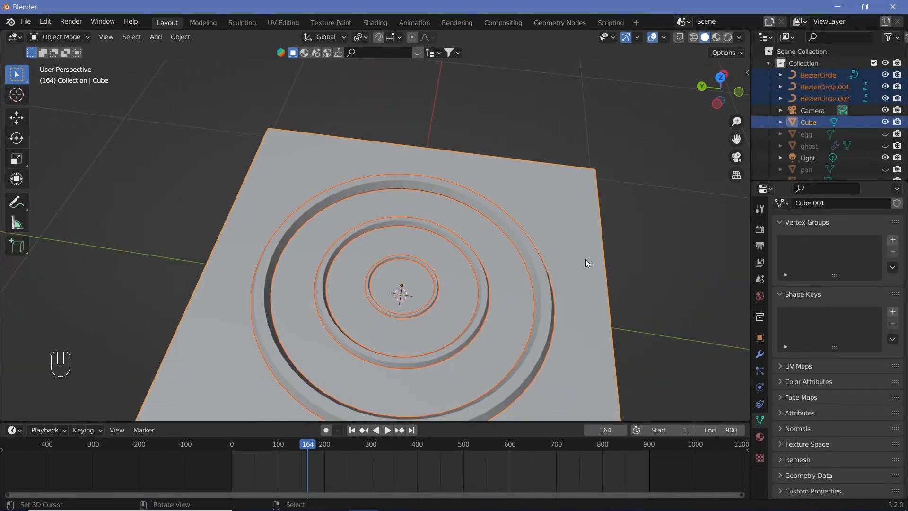
key("ctrl")
key("ctrl+j")
middle_click_drag(587, 261, 529, 239)
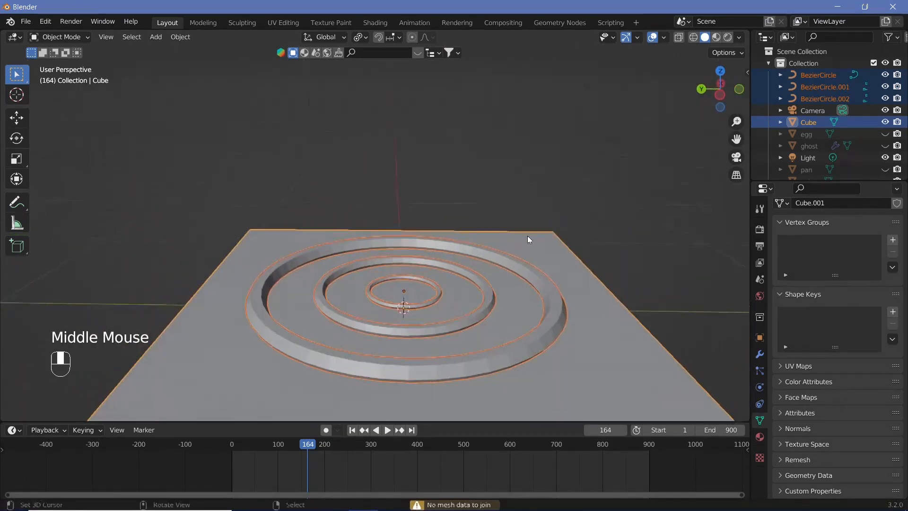
Step: Select the three ring curves and convert them to meshes
right_click(410, 305)
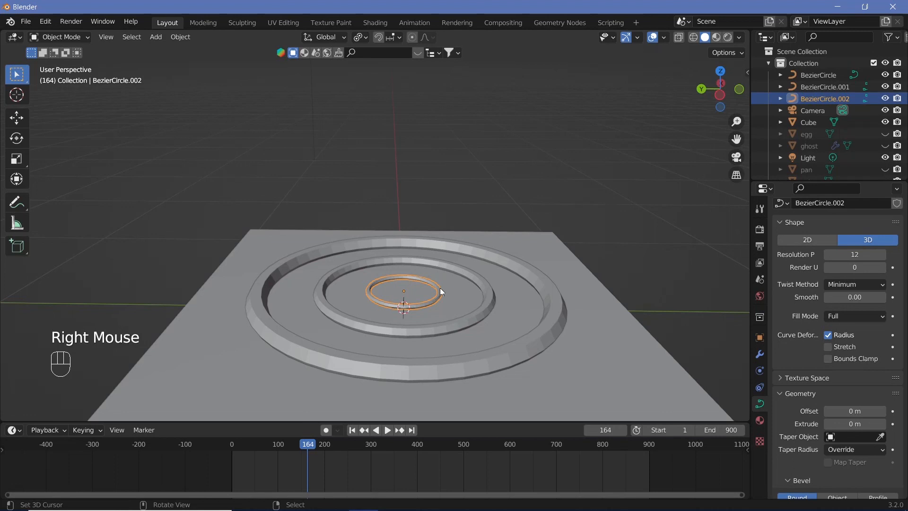
right_click(463, 320, "shift")
right_click(501, 345, "shift")
left_click(185, 39)
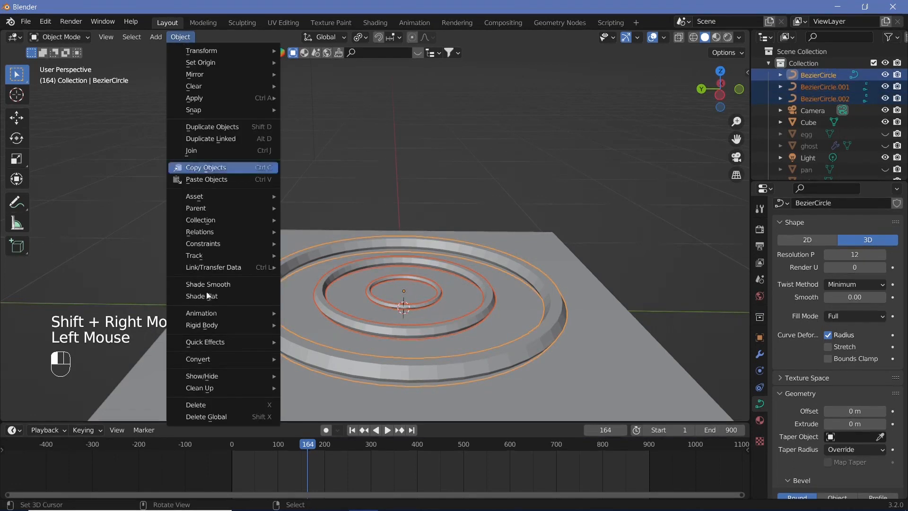
mouse_move(221, 356)
left_click(303, 371)
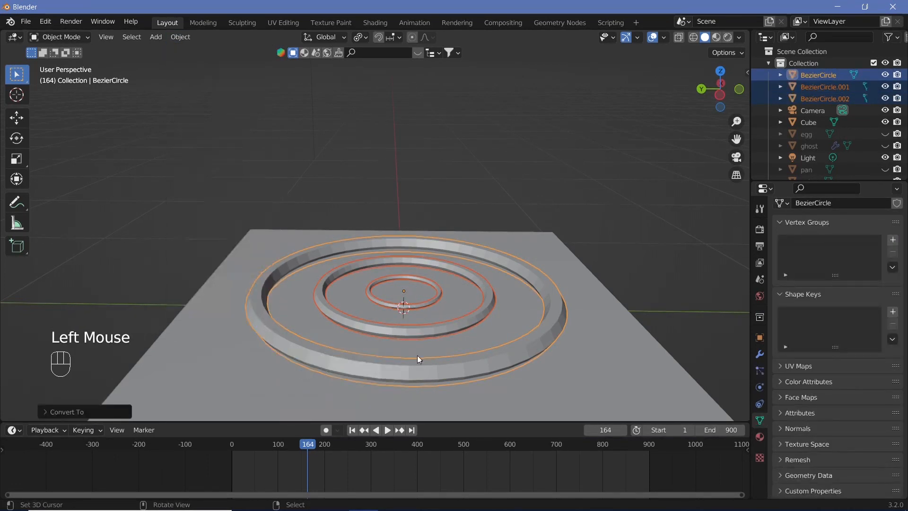
Step: Select the three mesh rings with the slab as the active object and join them into one object
right_click(451, 324)
right_click(430, 295)
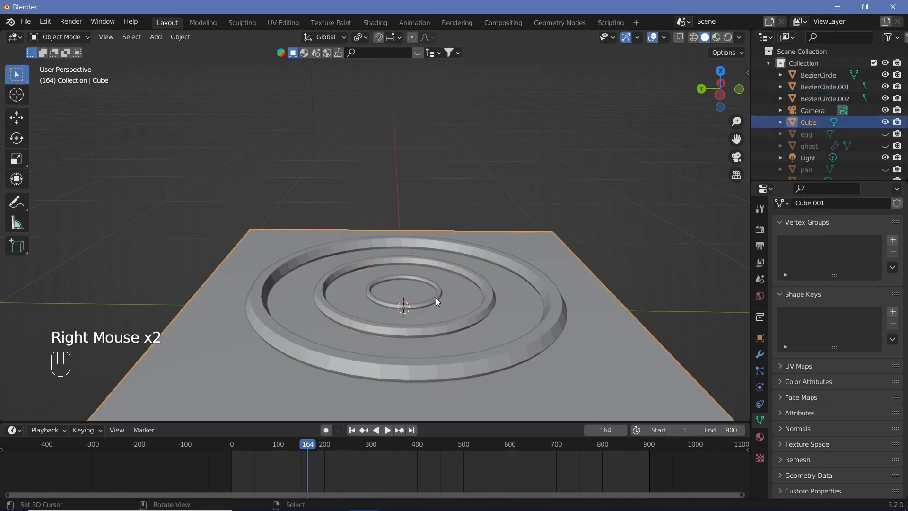
right_click(438, 298)
right_click(475, 316, "shift")
right_click(528, 341, "shift")
right_click(564, 358, "shift")
key("ctrl+j")
right_click(581, 368)
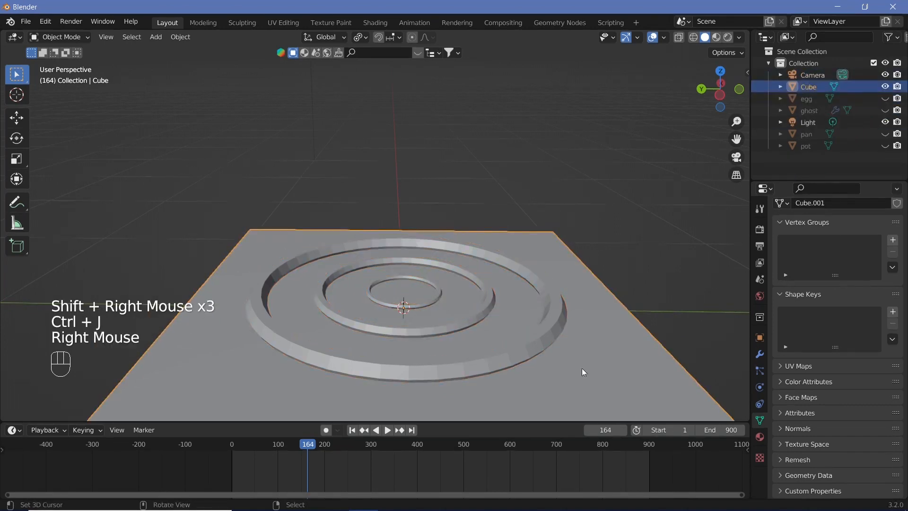
Step: Rename the joined Cube object as inductioncooker and hide it in the viewport
scroll(582, 368, "down", 2)
double_click(808, 85)
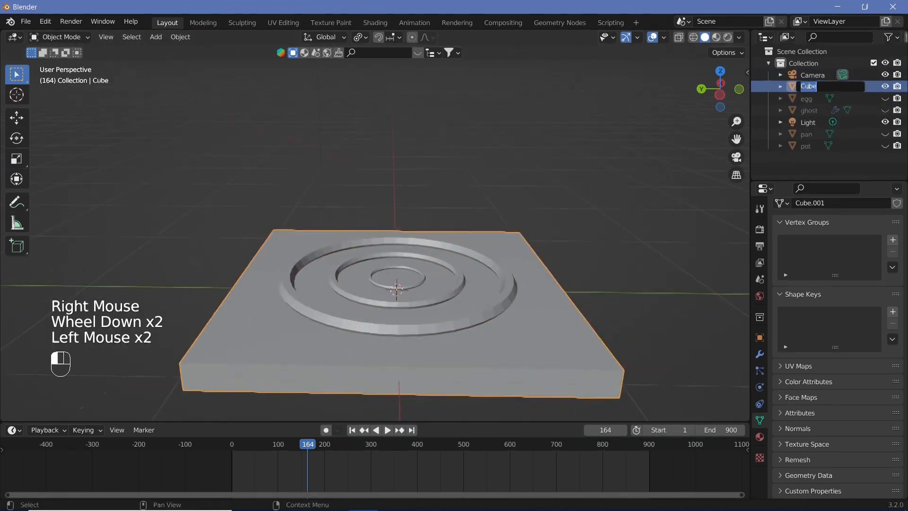
middle_click_drag(425, 251, 371, 251)
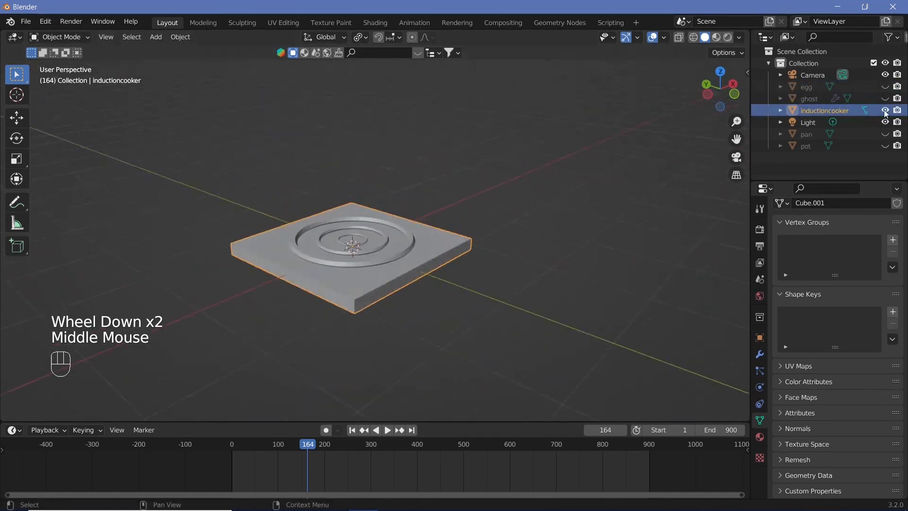
left_click(885, 110)
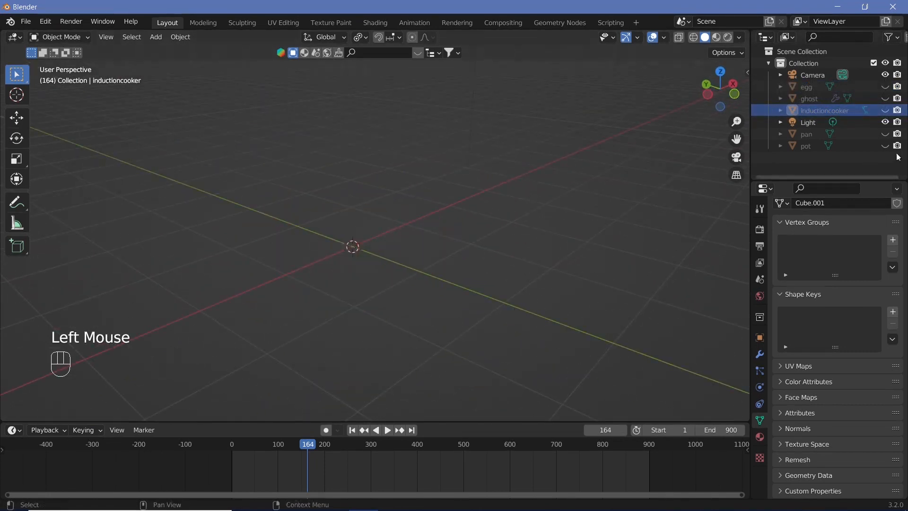
scroll(382, 256, "down", 2)
scroll(355, 266, "up", 1)
scroll(356, 266, "up", 2)
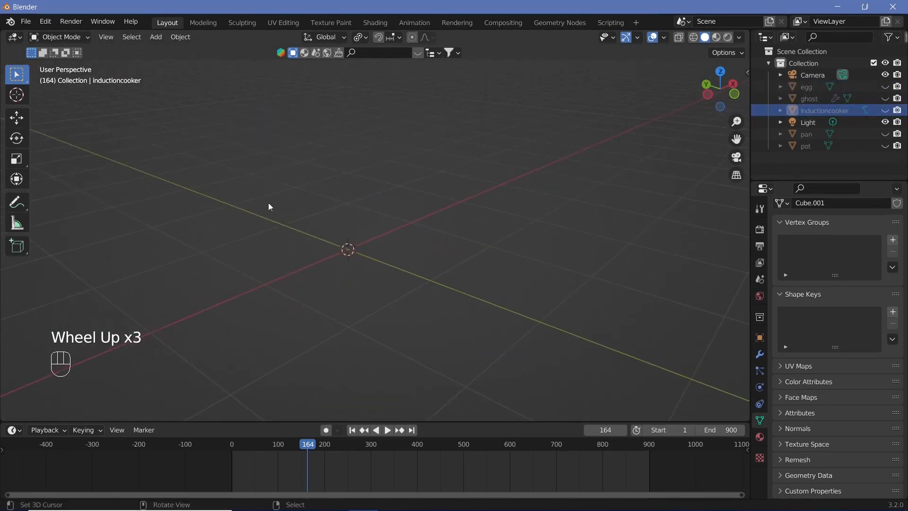
scroll(228, 229, "down", 2)
middle_click_drag(276, 228, 286, 210)
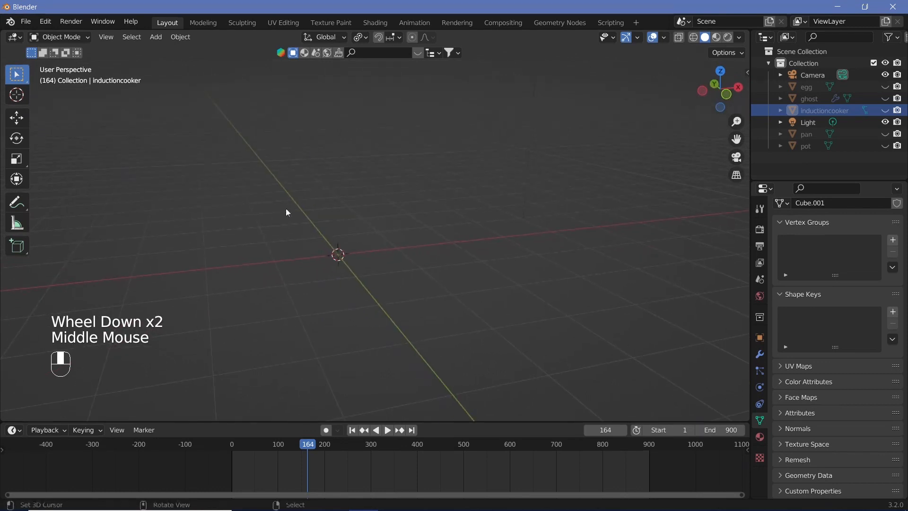
scroll(649, 193, "down", 1)
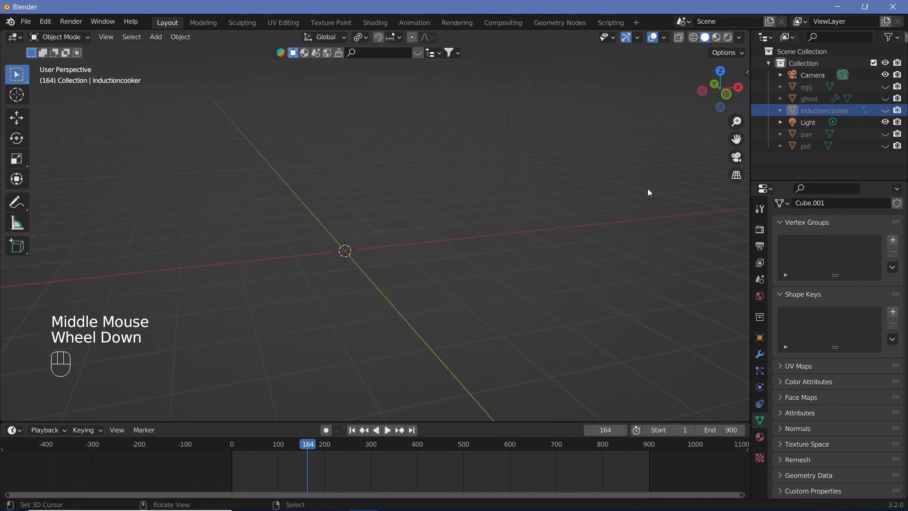
Step: Unhide the ghost and switch the viewport to Rendered shading
left_click(885, 97)
scroll(461, 241, "down", 2)
middle_click_drag(461, 240, 557, 257)
scroll(557, 257, "up", 1)
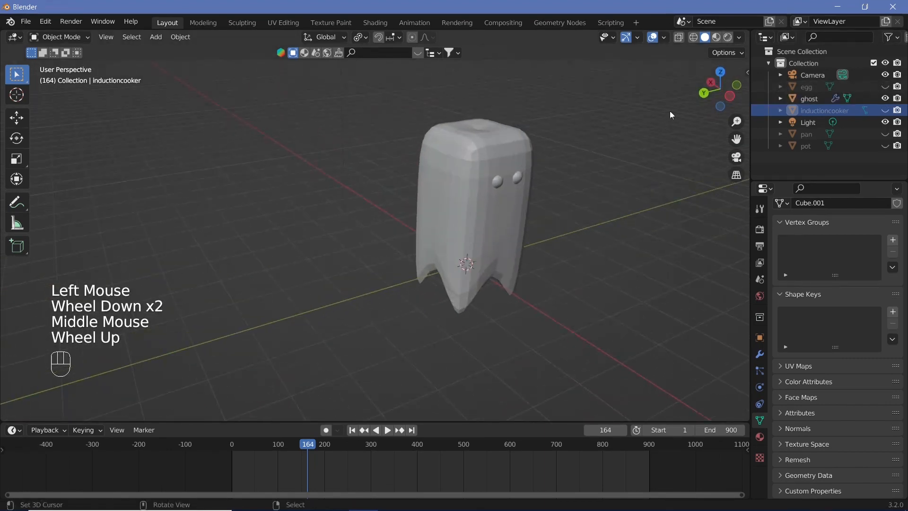
left_click(728, 37)
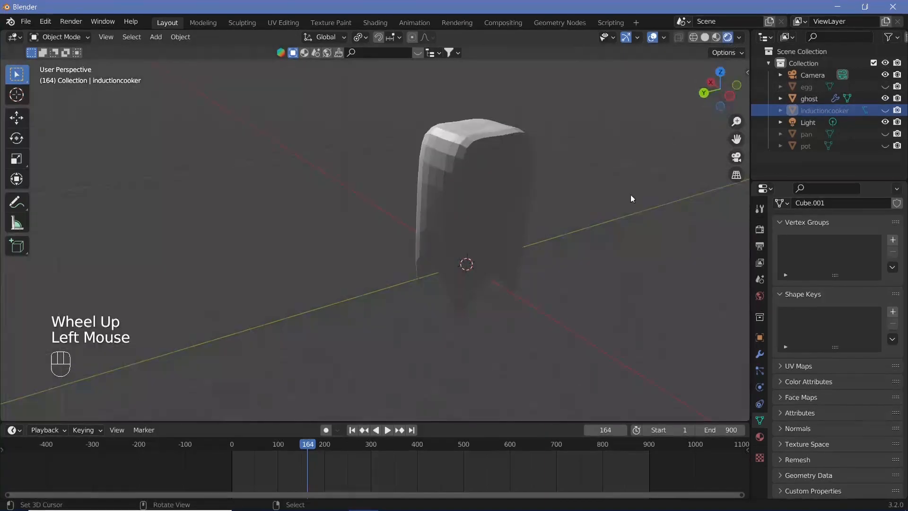
scroll(548, 223, "down", 2)
middle_click_drag(549, 222, 460, 146)
Step: With the ghost selected, enable Bloom and Screen Space Reflections with Refraction in the Eevee render settings
right_click(460, 147)
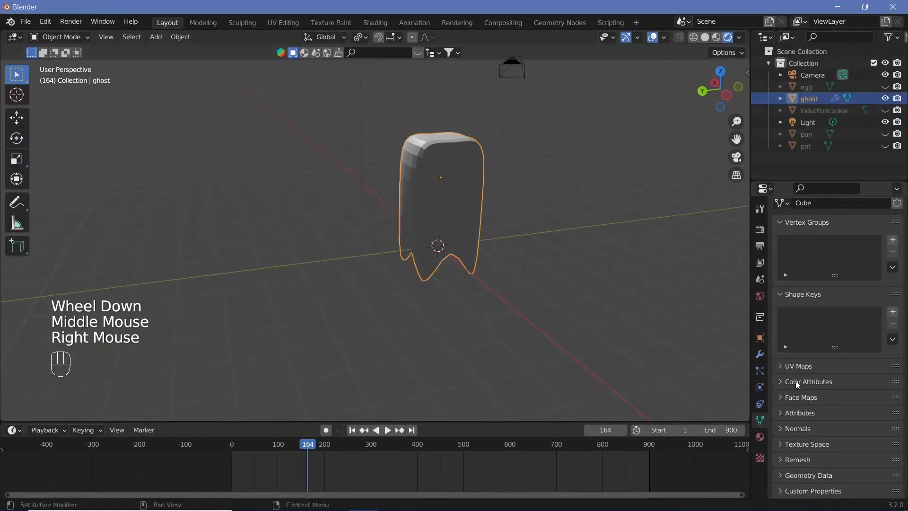
left_click(760, 437)
left_click(760, 229)
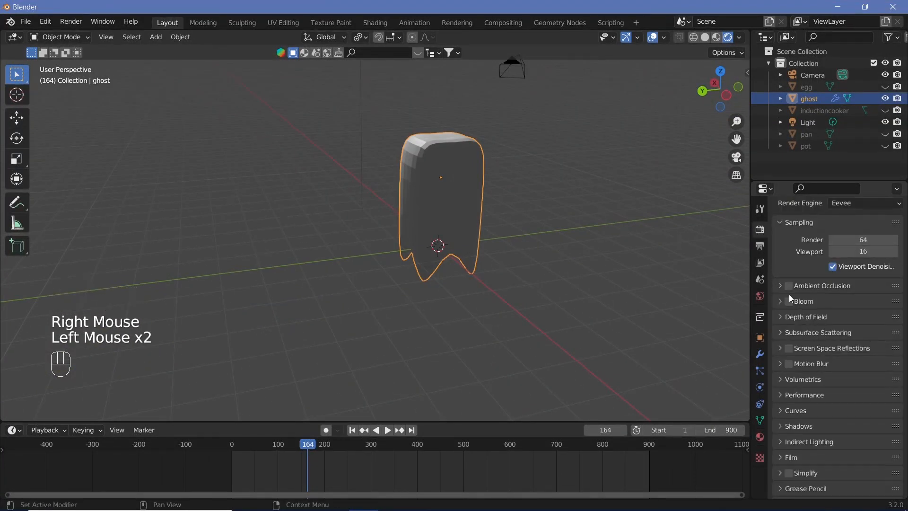
left_click(789, 349)
left_click(779, 348)
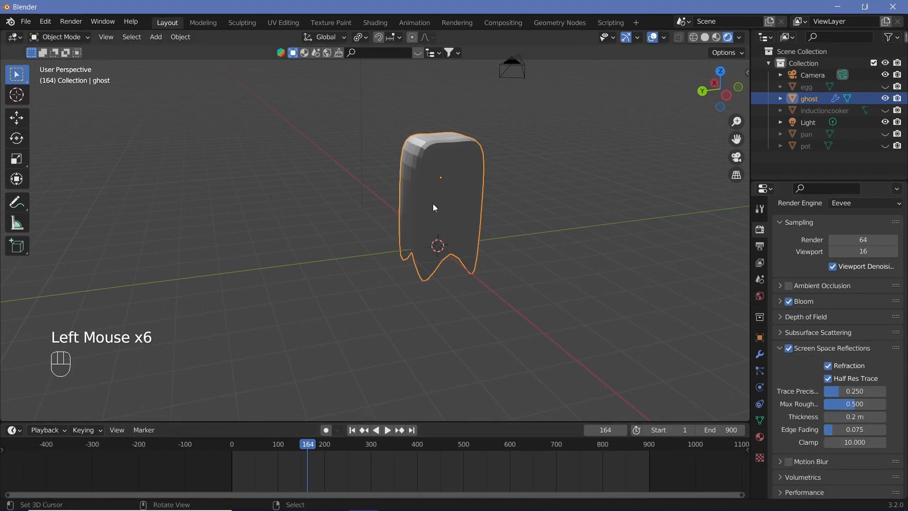
middle_click_drag(434, 208, 454, 203)
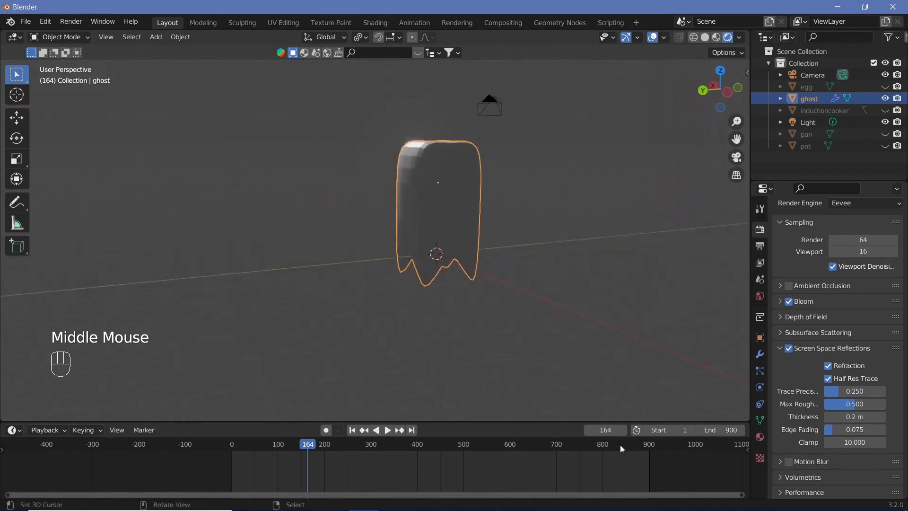
Step: Make the ghost material's base color pure white and set its transmission roughness to 0.890
left_click(759, 436)
scroll(799, 381, "down", 4)
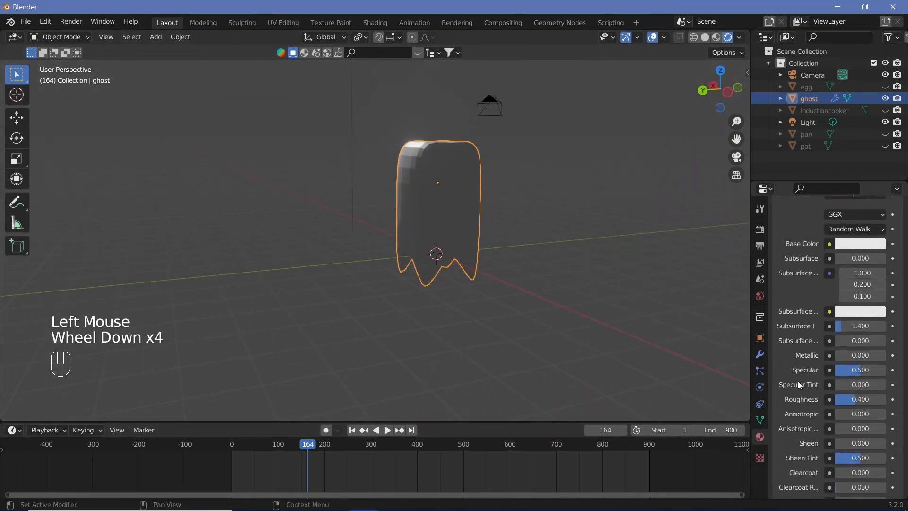
left_click(861, 244)
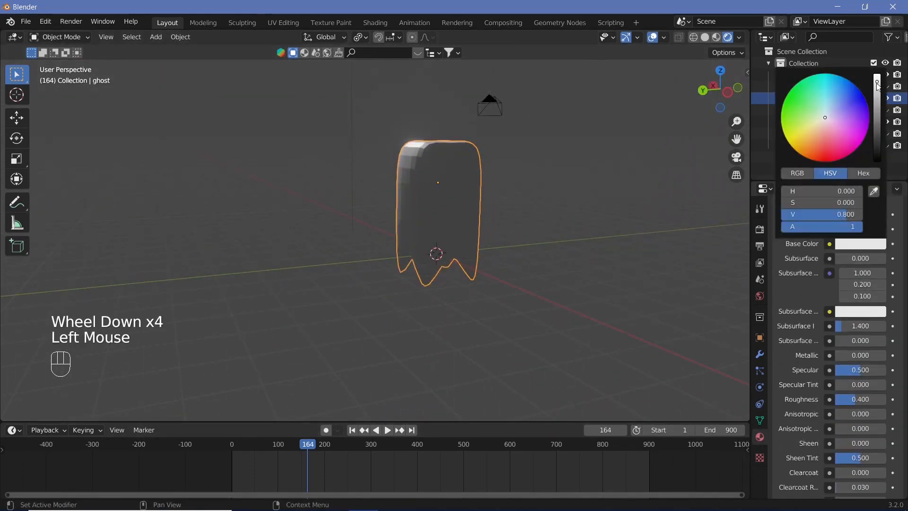
left_click_drag(878, 85, 878, 74)
scroll(795, 418, "down", 3)
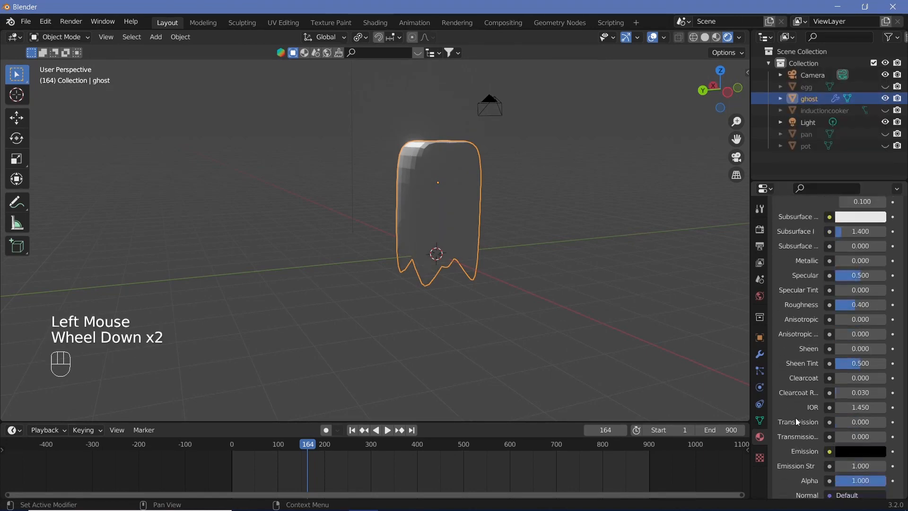
left_click_drag(848, 383, 880, 383)
Step: Enable Screen Space Refraction for the ghost's material and set its blend mode to Alpha Blend
scroll(803, 480, "down", 4)
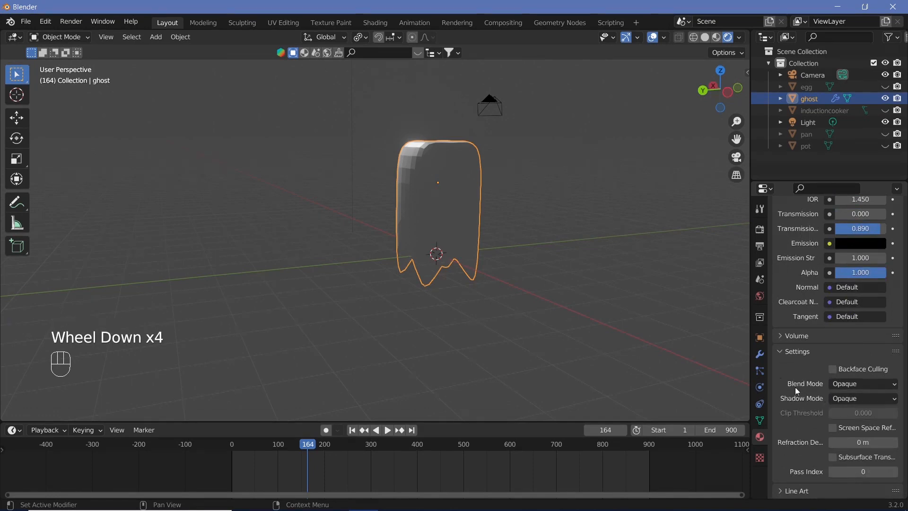
left_click(835, 429)
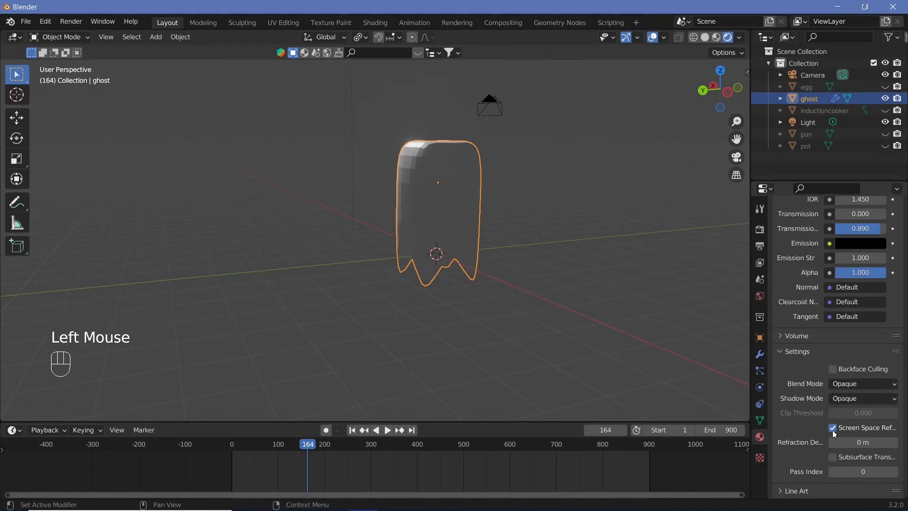
left_click(838, 384)
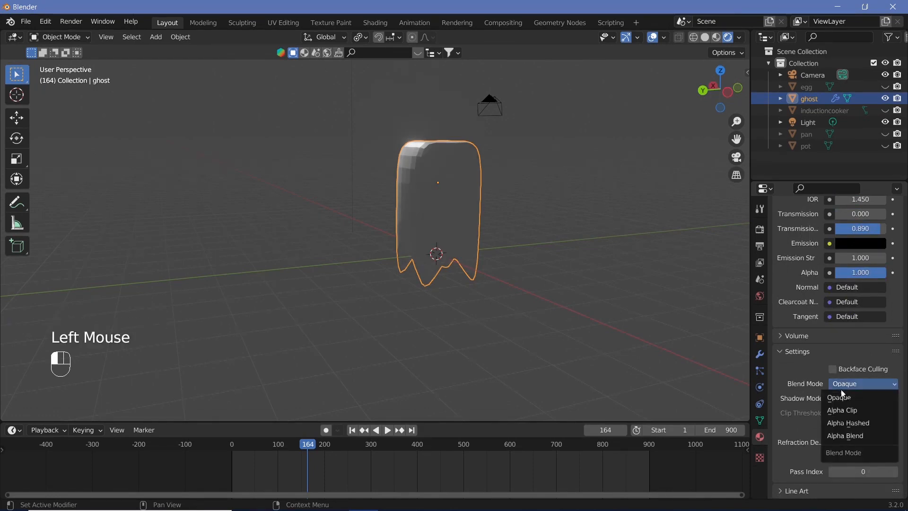
left_click(865, 437)
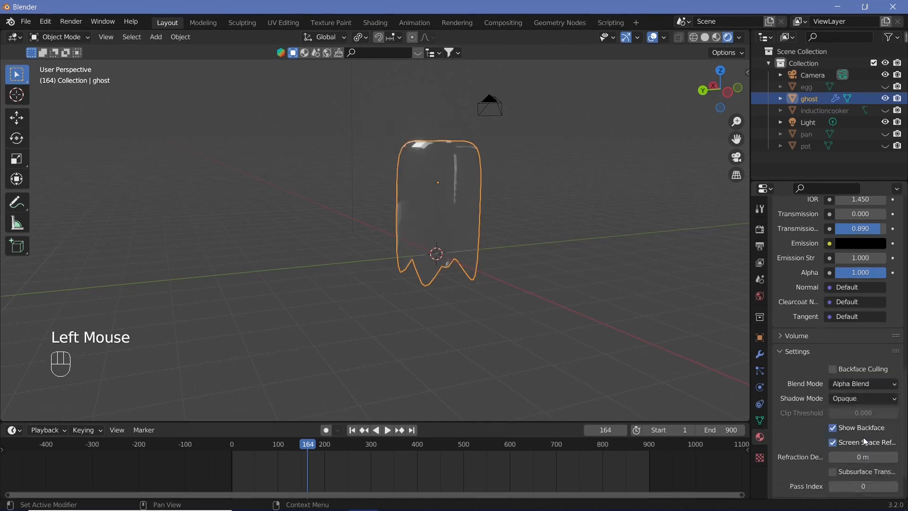
middle_click_drag(591, 308, 528, 260)
scroll(528, 260, "up", 2)
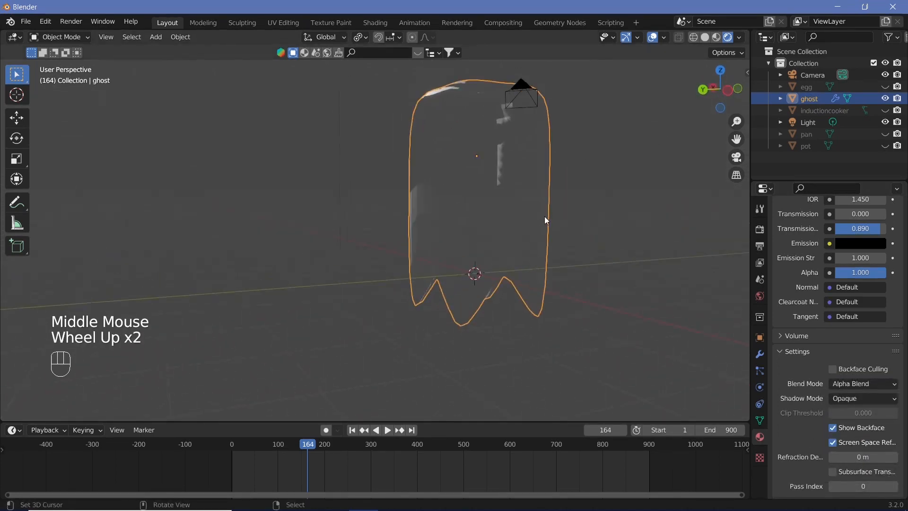
middle_click_drag(544, 216, 720, 329, "shift")
scroll(520, 305, "up", 2)
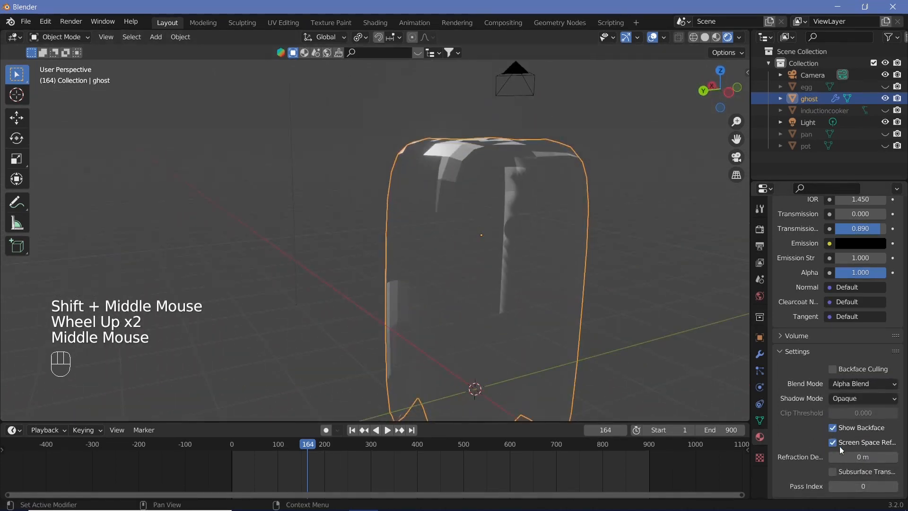
Step: Set the ghost material's transmission to 0.495 and its transmission roughness to 0.450
scroll(881, 268, "up", 1)
mouse_move(879, 266)
left_mouse_down()
mouse_move(857, 267)
mouse_move(865, 251)
mouse_move(880, 252)
left_mouse_up()
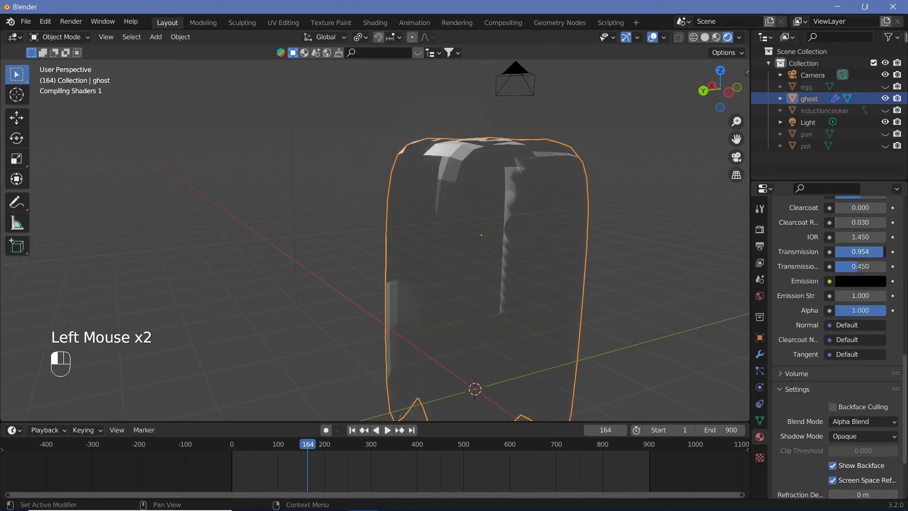
left_click(827, 360)
Step: Change the ghost material's blend mode to Alpha Hashed
scroll(818, 405, "down", 3)
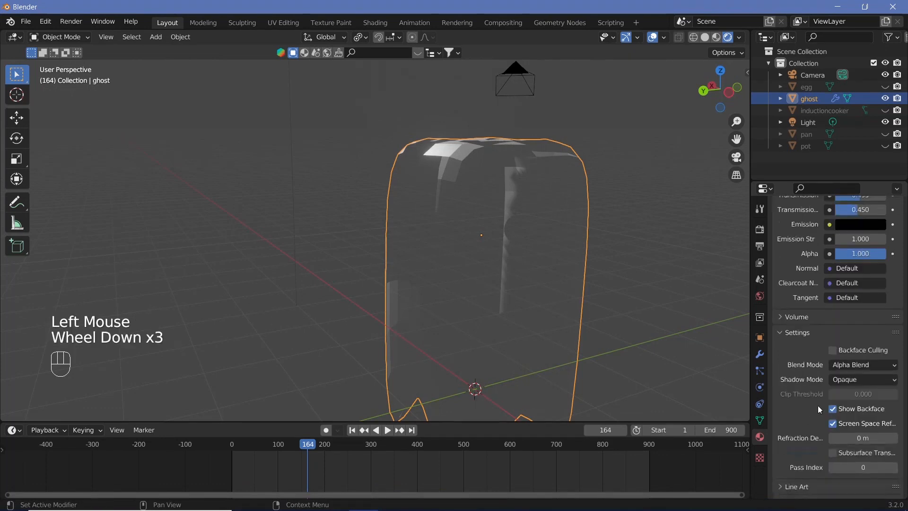
left_click(846, 365)
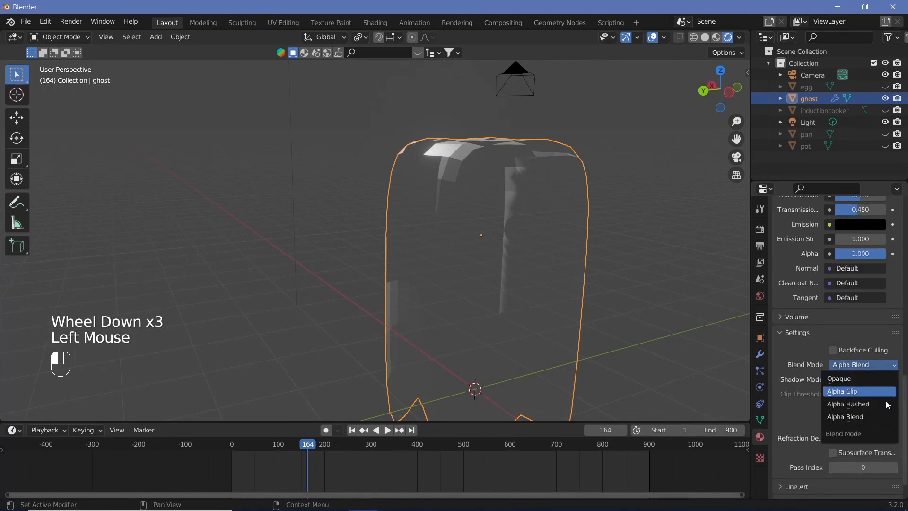
left_click(868, 405)
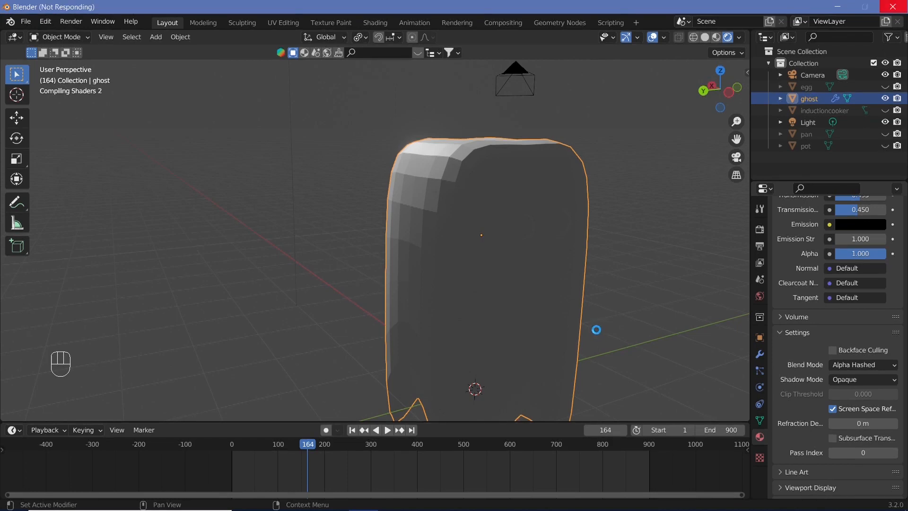
Step: Raise the ghost material's transmission and lower its alpha slightly for a more see-through body
scroll(851, 409, "up", 3)
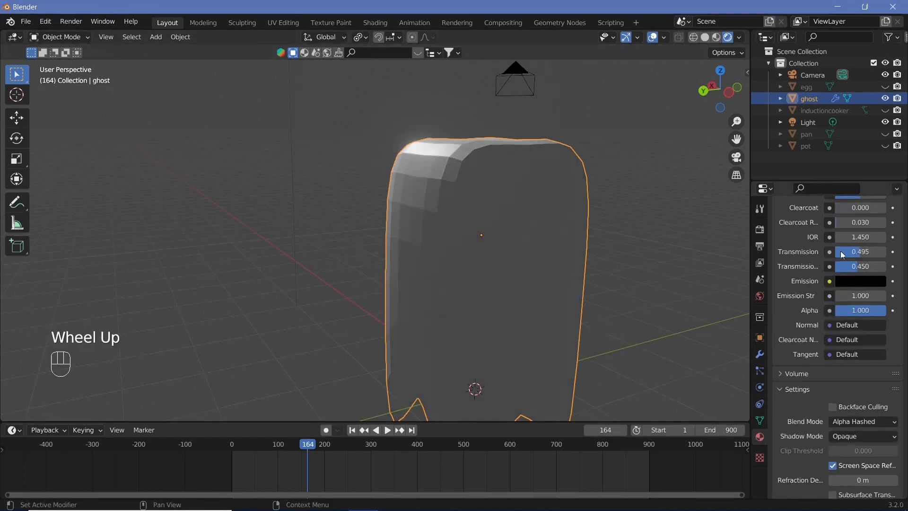
left_click_drag(860, 255, 891, 256)
middle_click_drag(588, 272, 738, 301)
left_click_drag(872, 311, 858, 311)
middle_click_drag(620, 317, 520, 260)
scroll(614, 284, "up", 2)
scroll(626, 286, "down", 2)
right_click(798, 317)
Step: Add a second material to the ghost with a black base color, metallic 1.000 and roughness 0.151
scroll(797, 311, "up", 12)
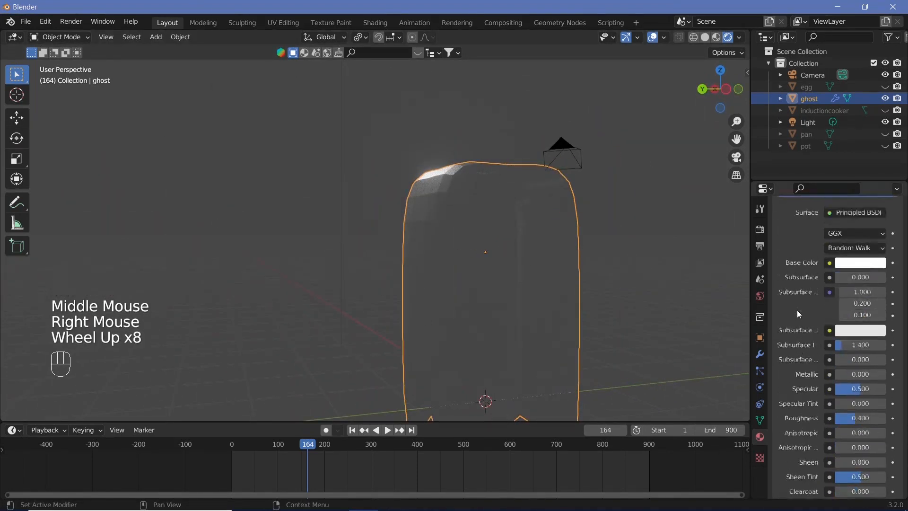
left_click(898, 228)
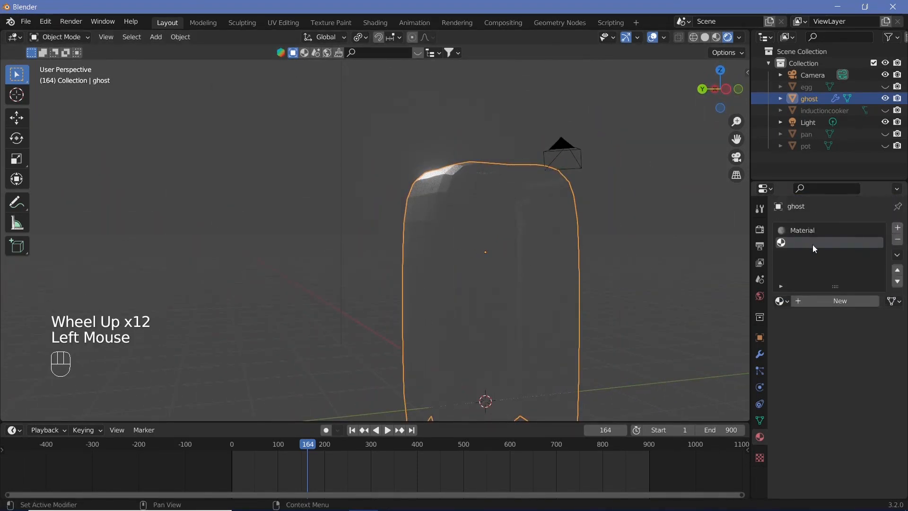
left_click(818, 302)
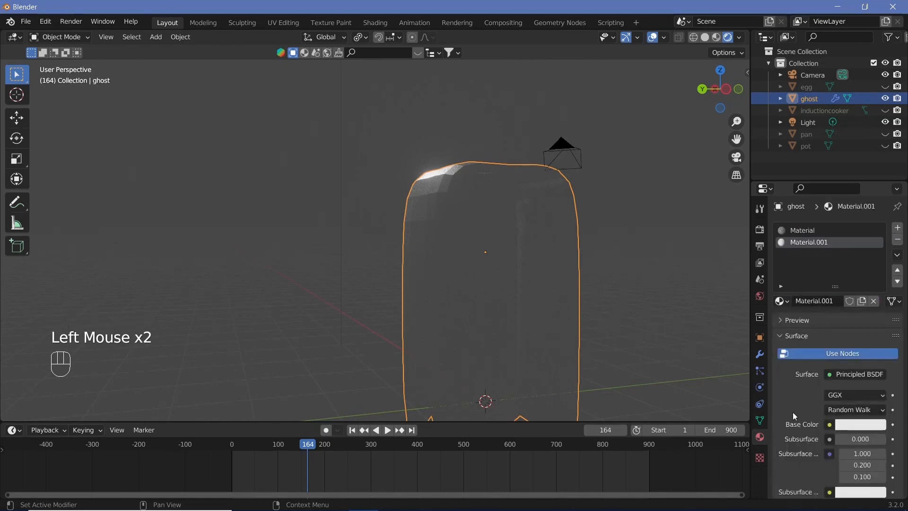
scroll(799, 406, "down", 2)
left_click(846, 331)
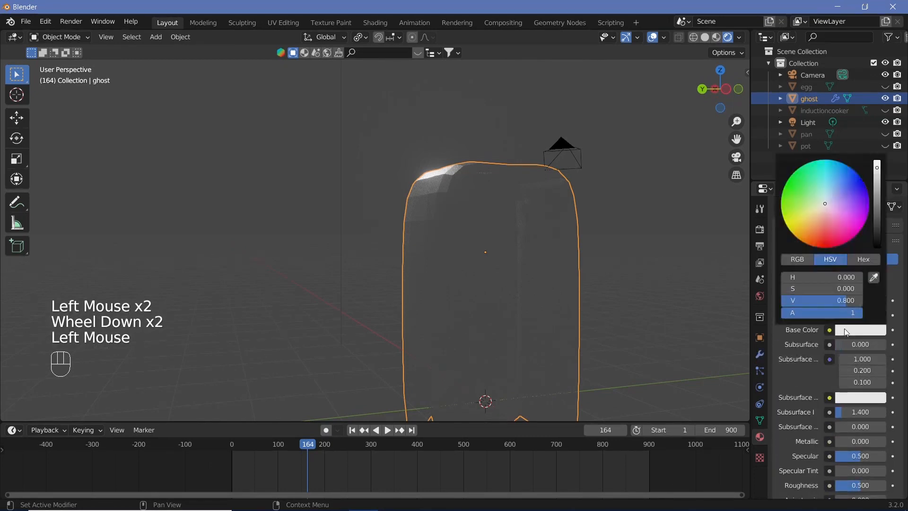
left_click_drag(877, 189, 877, 222)
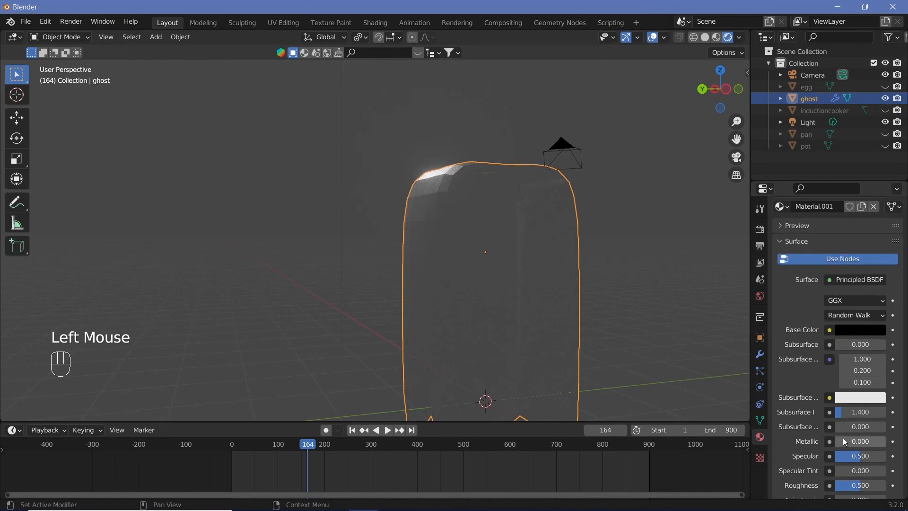
left_click_drag(843, 441, 854, 409)
scroll(843, 430, "down", 2)
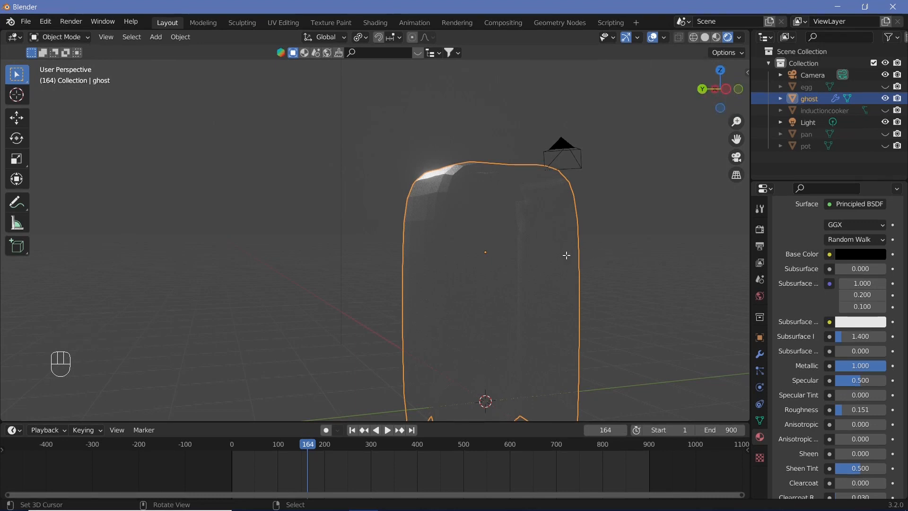
Step: Assign the new black material to the ghost's two selected eye spheres in Edit Mode
key("Tab")
middle_click_drag(571, 255, 627, 298)
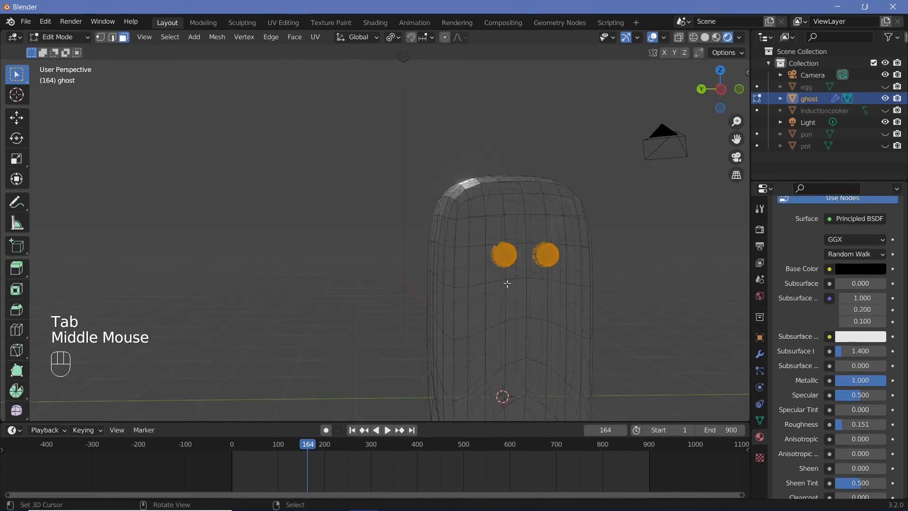
scroll(797, 294, "up", 4)
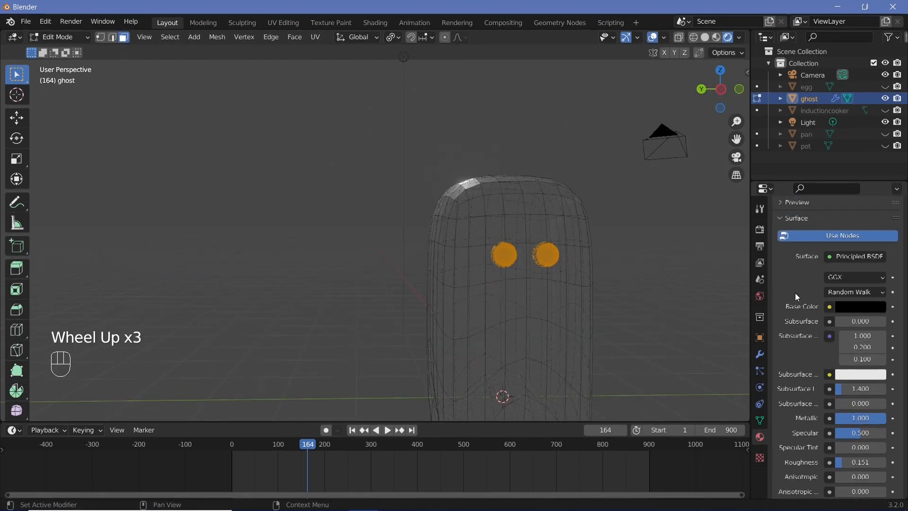
scroll(796, 292, "up", 2)
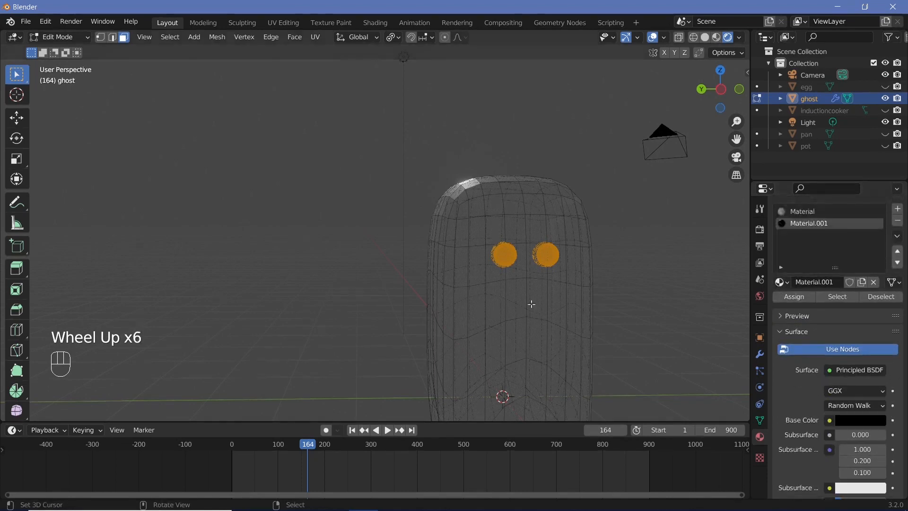
left_click(782, 296)
key("Tab")
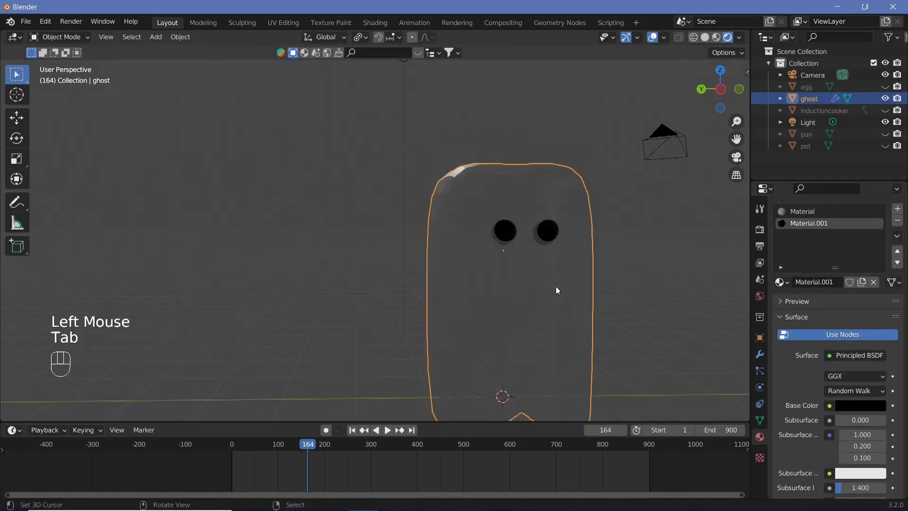
Step: Flatten the two eye spheres by scaling them along the X axis to about 0.12
middle_click_drag(555, 285, 450, 269)
scroll(636, 271, "up", 2)
scroll(637, 273, "up", 3)
key("Tab")
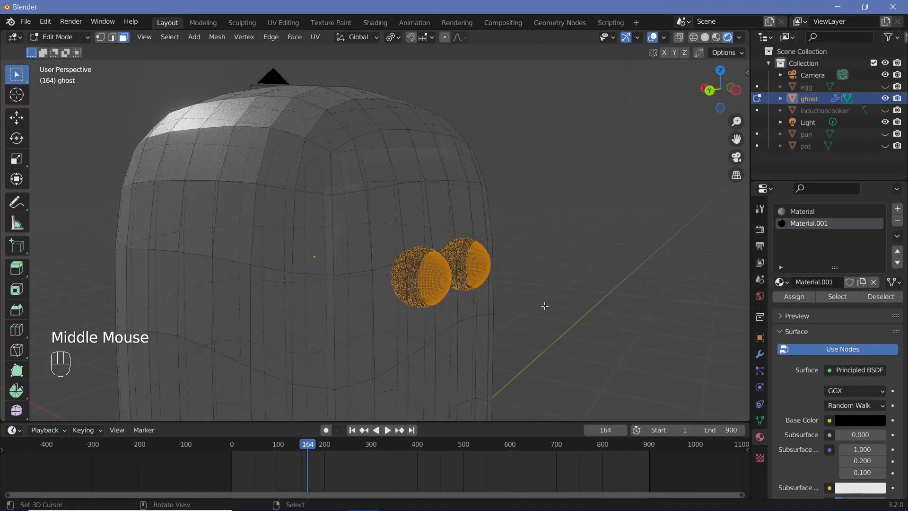
key("s")
key("x")
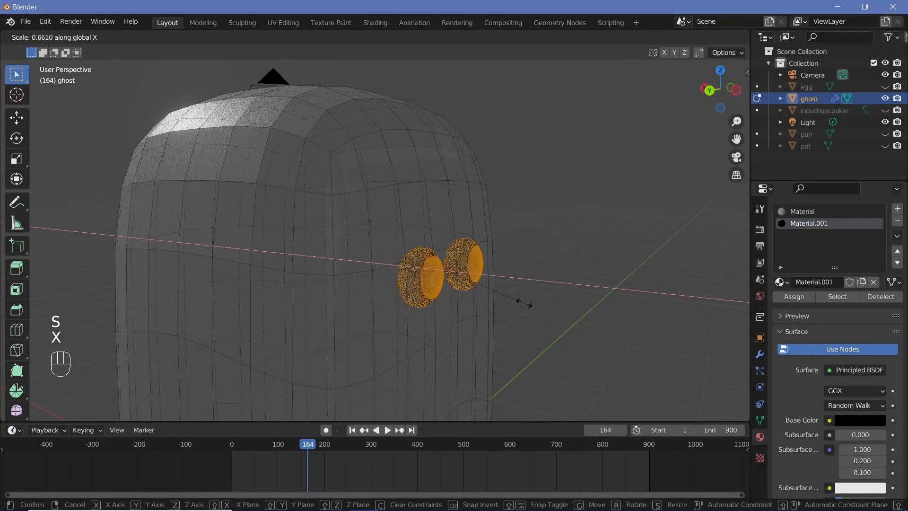
left_click(459, 288)
Step: Move the flattened eyes along the X axis by about -0.057 m onto the ghost's front surface
middle_click_drag(458, 288, 496, 281)
key("g")
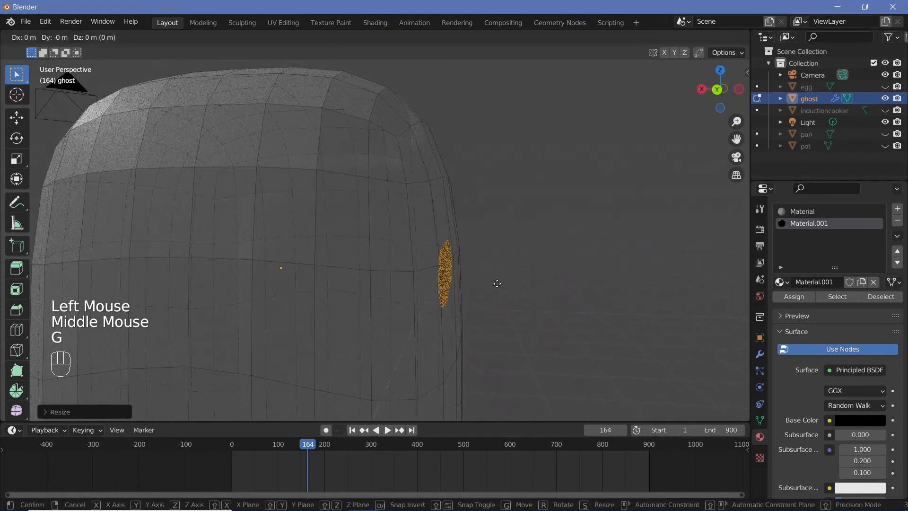
key("x")
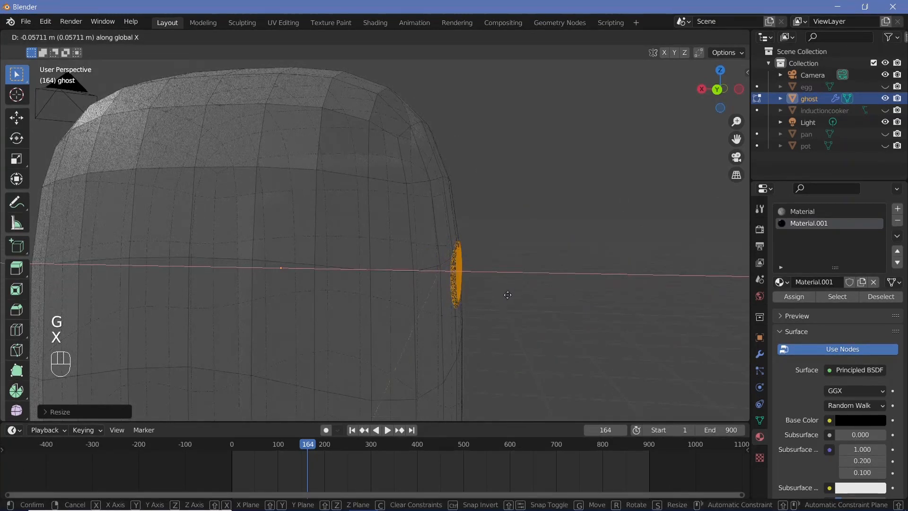
left_click(507, 295)
key("Tab")
middle_click_drag(563, 283, 490, 294)
scroll(439, 291, "down", 2)
key("shift+space")
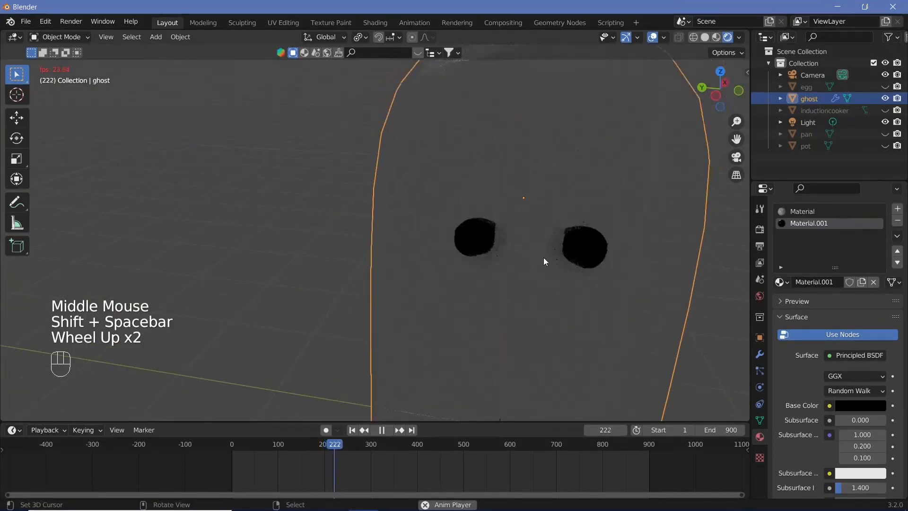
key("shift+space")
Step: Thicken the ghost's two selected eyes by scaling them about 2.85 along the X axis in Edit Mode
middle_click_drag(543, 257, 464, 251)
scroll(470, 262, "up", 3)
middle_click_drag(464, 250, 554, 234, "shift")
key("Tab")
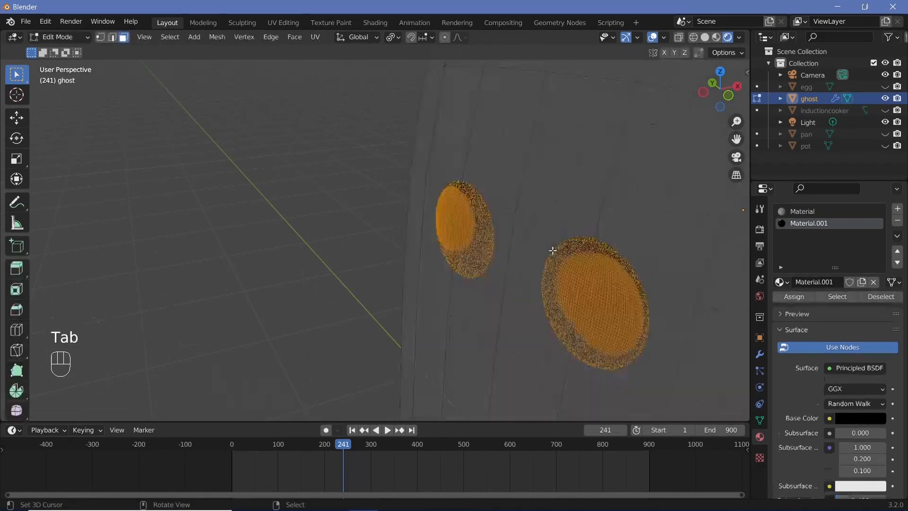
key("s")
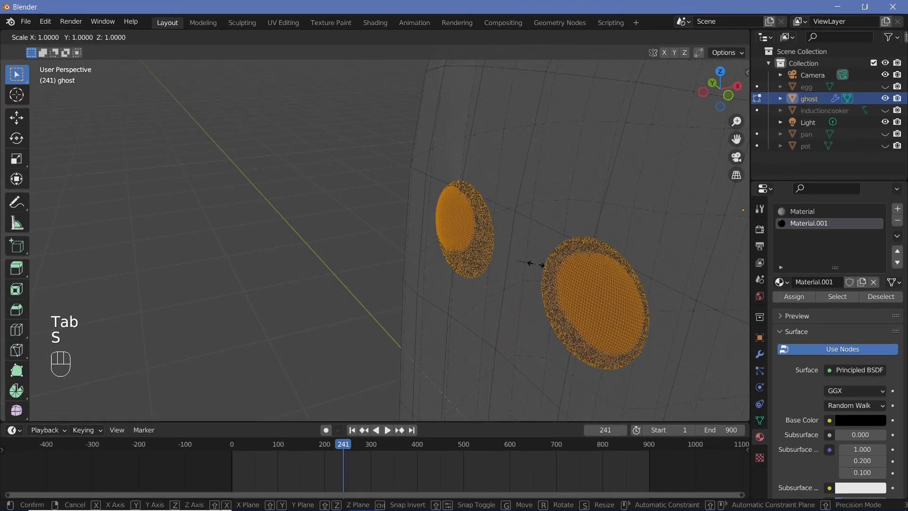
key("x")
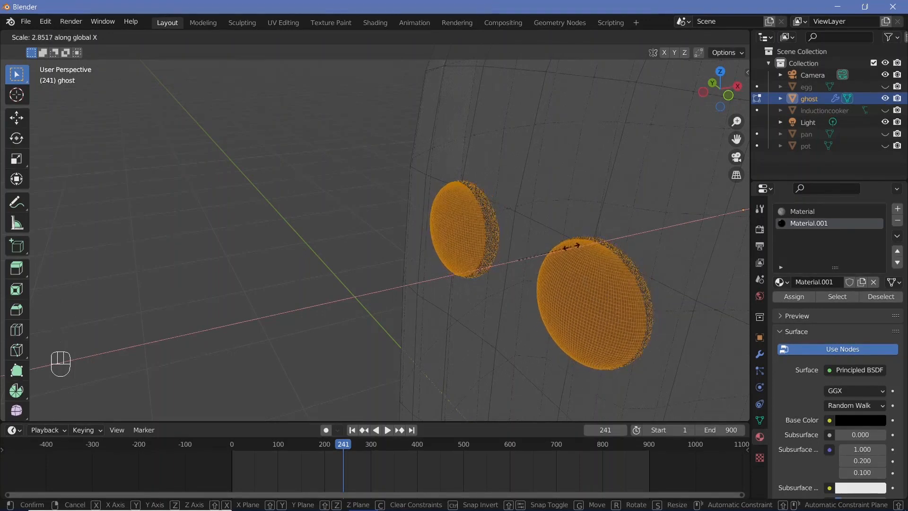
left_click(573, 246)
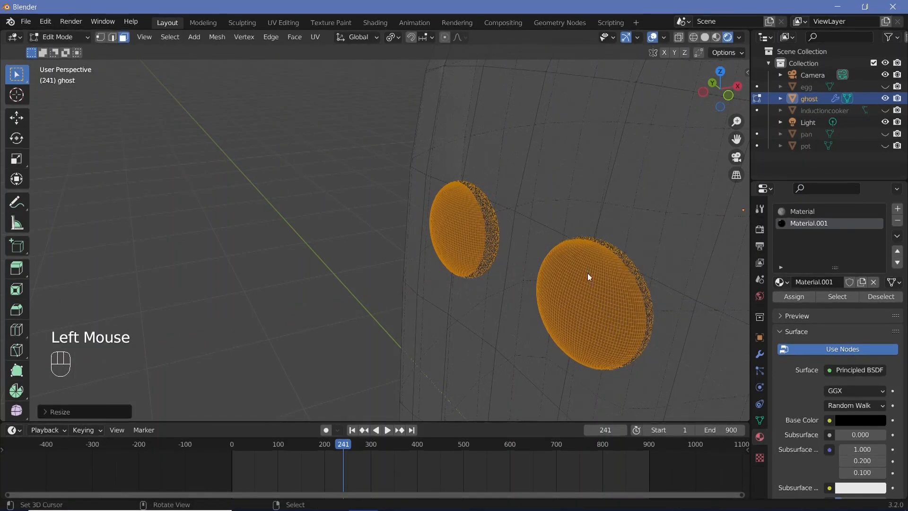
key("Tab")
Step: Examine the rendered ghost from several sides and distances during playback, with the viewport overlays temporarily hidden
scroll(583, 277, "down", 4)
key("shift+space")
scroll(565, 277, "down", 2)
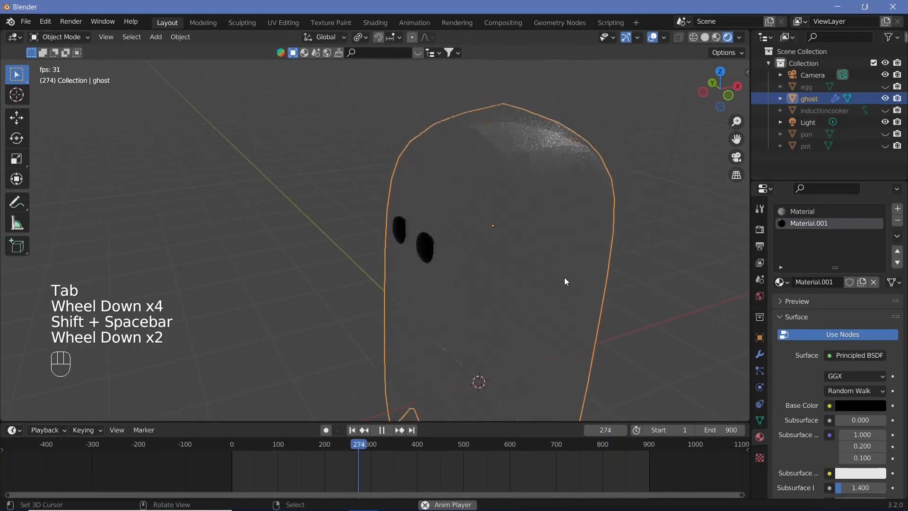
middle_click_drag(481, 290, 490, 281)
scroll(489, 281, "down", 1)
middle_click_drag(489, 281, 470, 202)
scroll(554, 286, "down", 2)
scroll(471, 202, "up", 3)
left_click(653, 37)
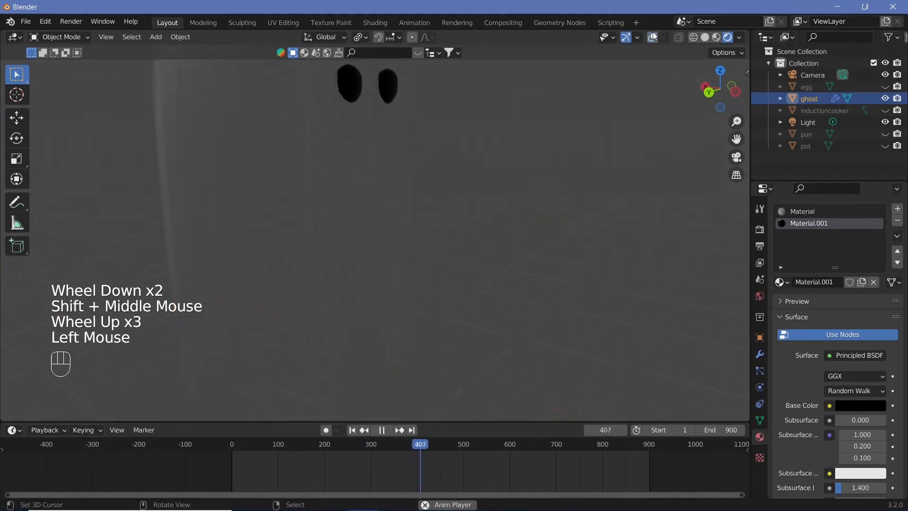
scroll(423, 217, "down", 2)
middle_click_drag(422, 218, 395, 217)
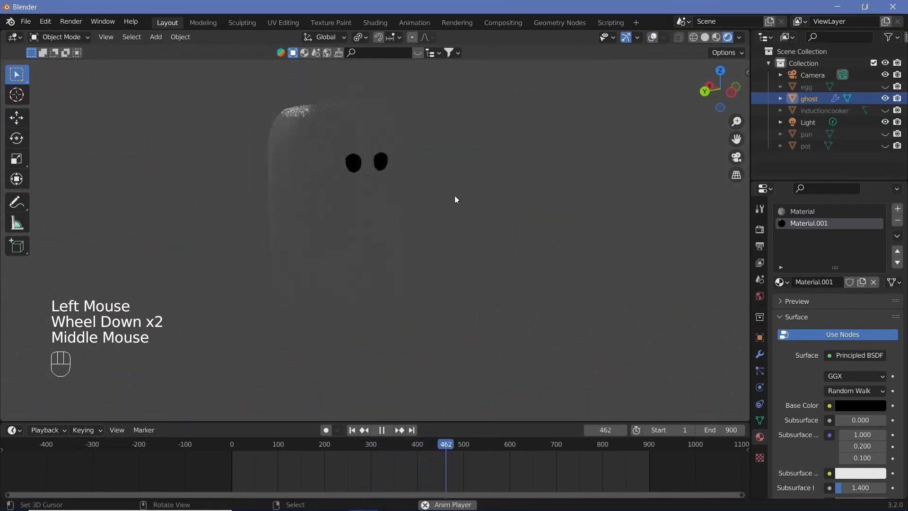
key("shift+space")
key("shift+space")
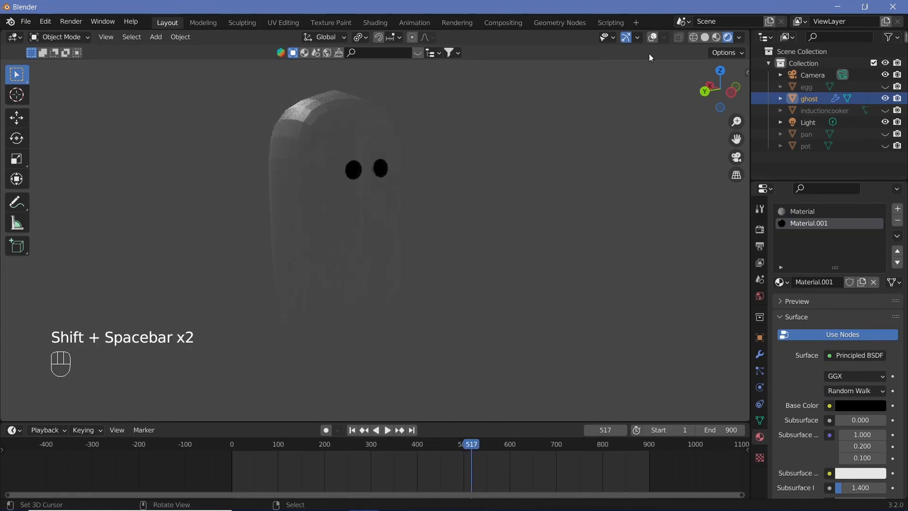
left_click(653, 37)
Step: Change the scene's point light to a Sun light and set its strength to 10
scroll(433, 118, "down", 2)
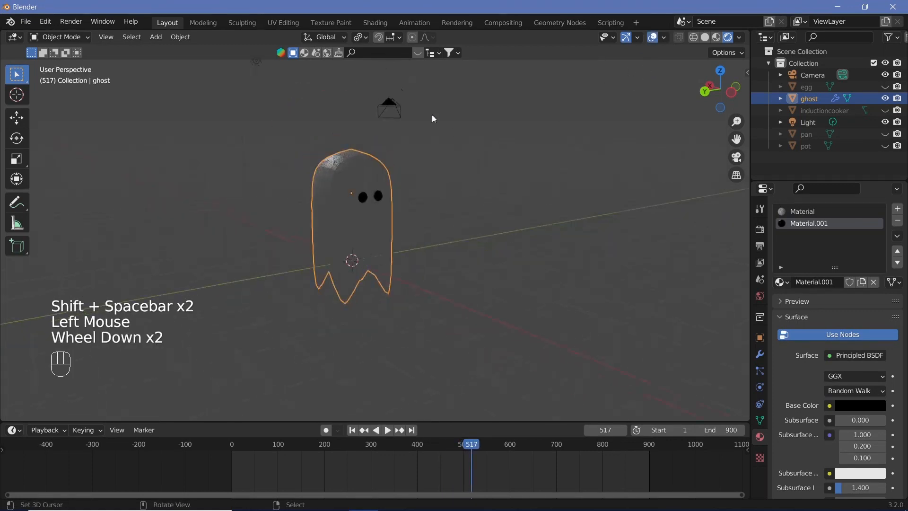
right_click(257, 63)
middle_click_drag(265, 94, 348, 163)
scroll(280, 143, "down", 3)
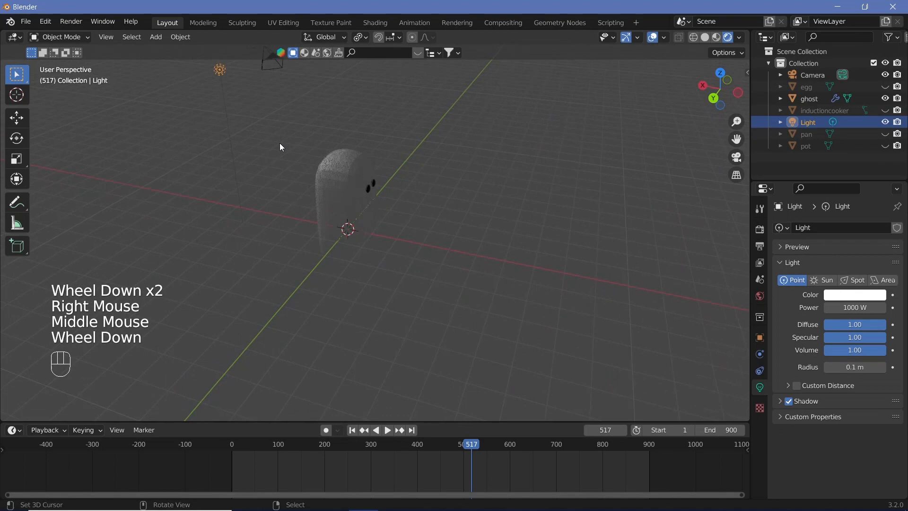
left_click(823, 281)
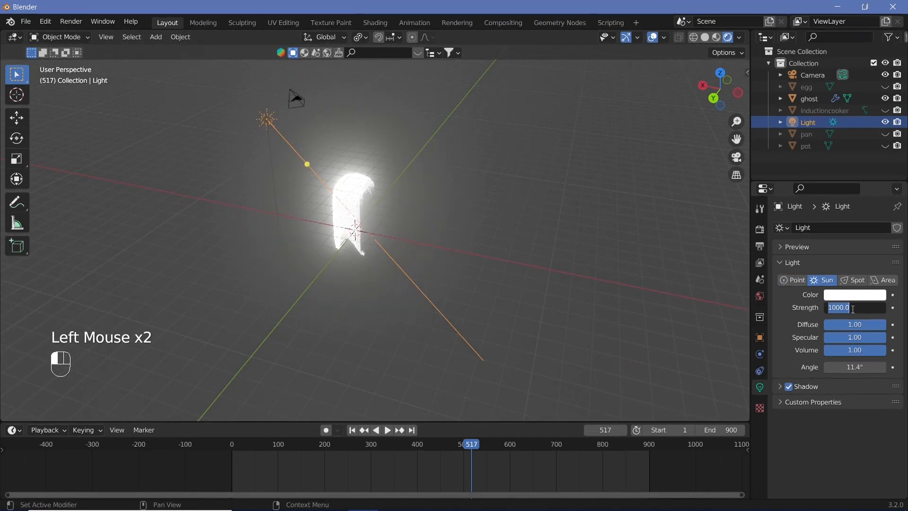
left_click(853, 309)
type("10")
key("Return")
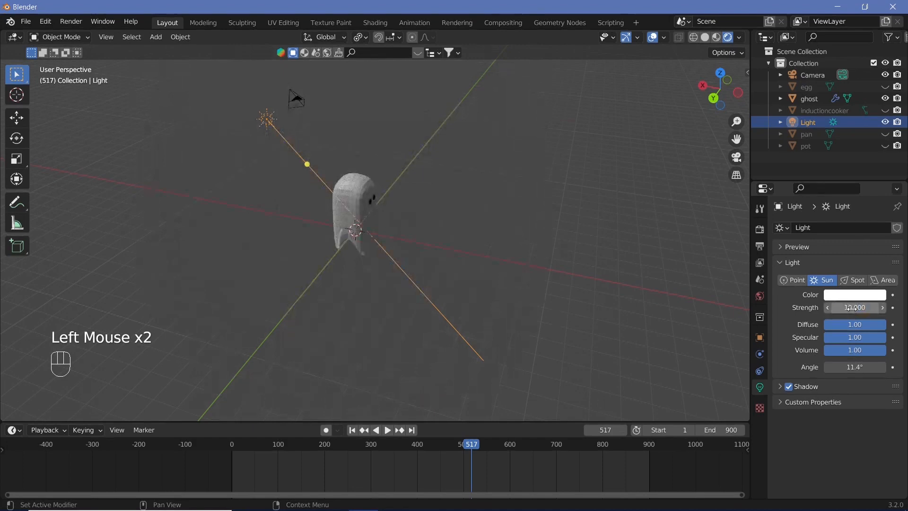
Step: Hide the viewport overlays and set the sun light's angle to about 168°
left_click(653, 37)
middle_click_drag(359, 199, 415, 209)
key("shift+space")
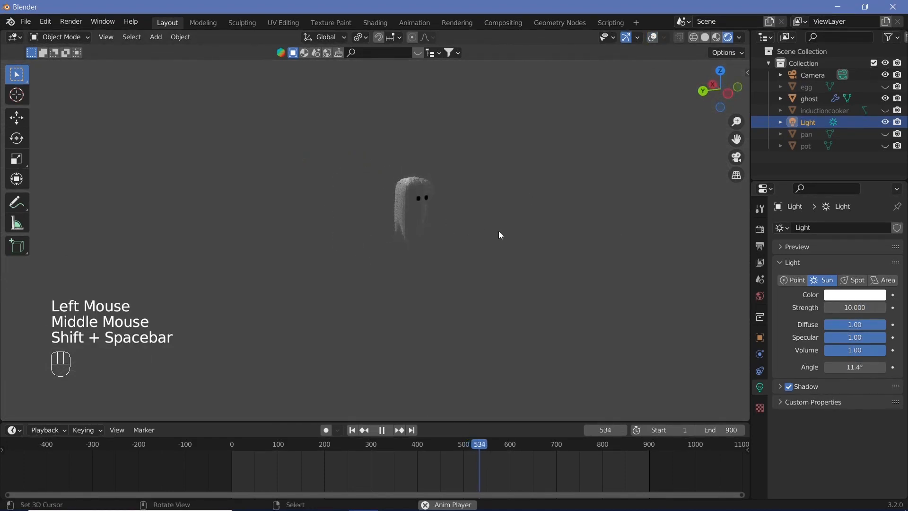
scroll(520, 218, "up", 7)
middle_click_drag(547, 200, 501, 179, "shift")
key("shift+space")
scroll(480, 232, "down", 2)
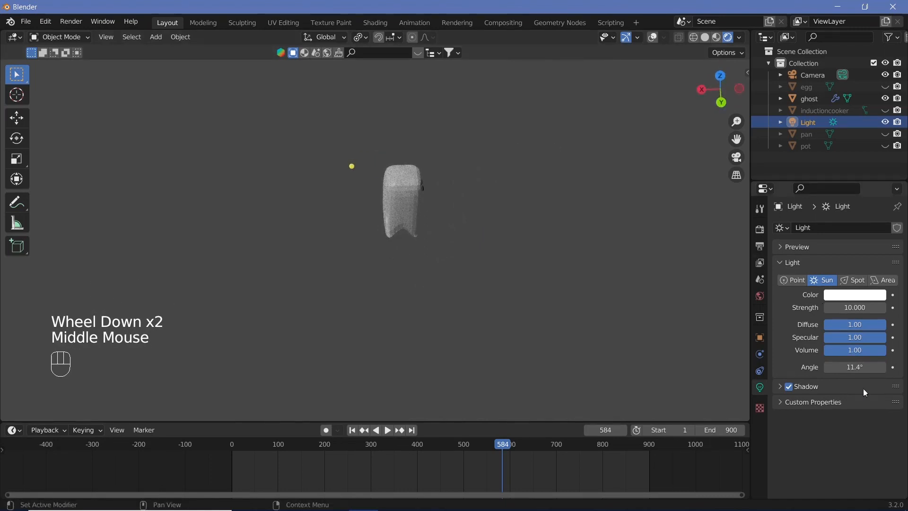
left_click_drag(852, 367, 882, 367)
Step: Examine the ghost's shading and translucency under the sun light, both close up and from farther away
middle_click_drag(457, 303, 370, 276)
middle_click_drag(518, 242, 537, 250, "shift")
scroll(294, 270, "up", 1)
scroll(297, 274, "up", 4)
key("shift+space")
key("shift+space")
scroll(489, 280, "up", 1)
scroll(472, 279, "down", 3)
scroll(538, 249, "up", 2)
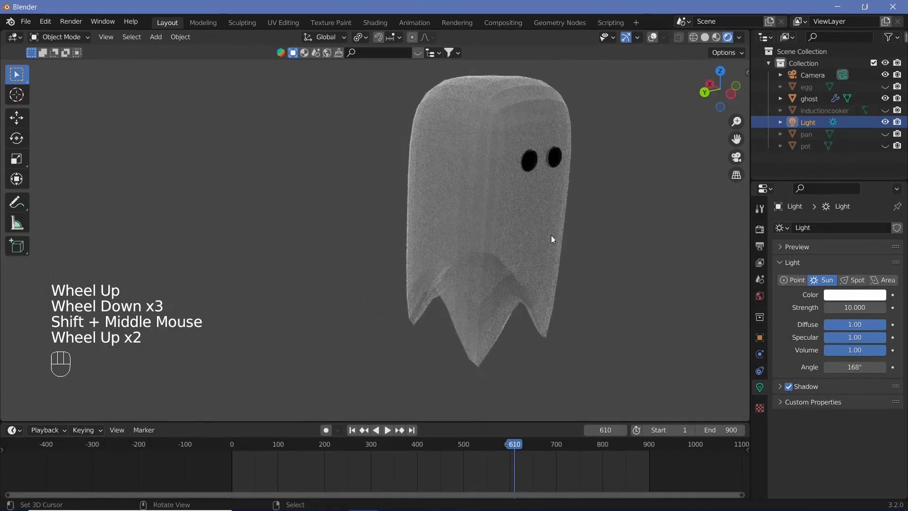
scroll(567, 232, "down", 2)
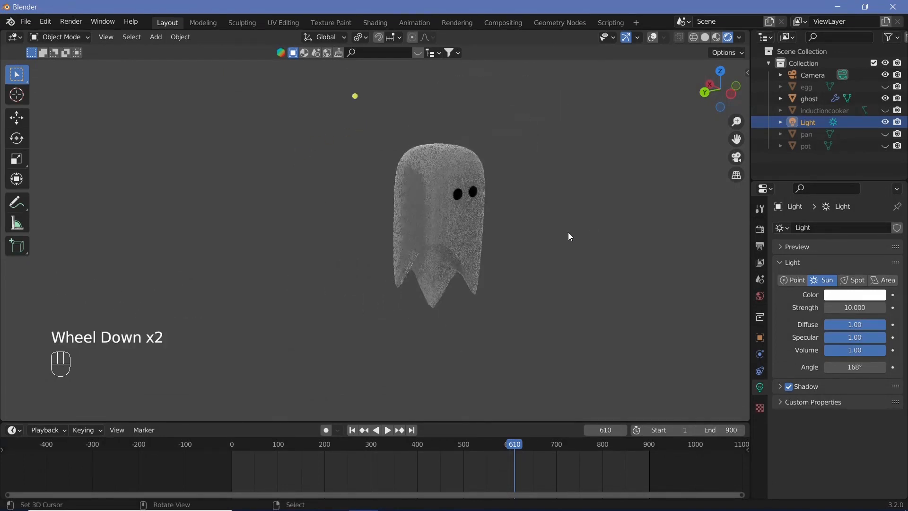
middle_click_drag(568, 232, 466, 251)
scroll(615, 226, "up", 1)
scroll(465, 226, "down", 2)
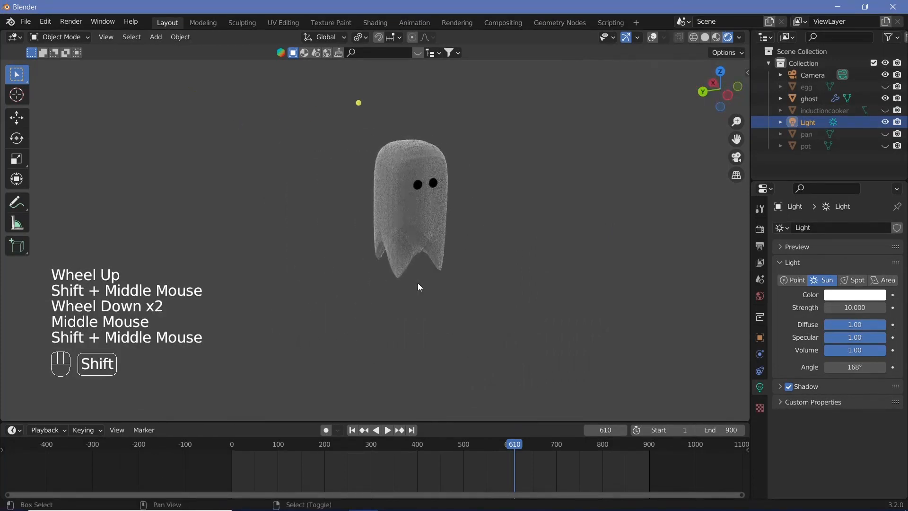
Step: Add a plane and move it down along the Z axis so it lies below the ghost
key("shift+a")
mouse_move(399, 270)
left_click(514, 35)
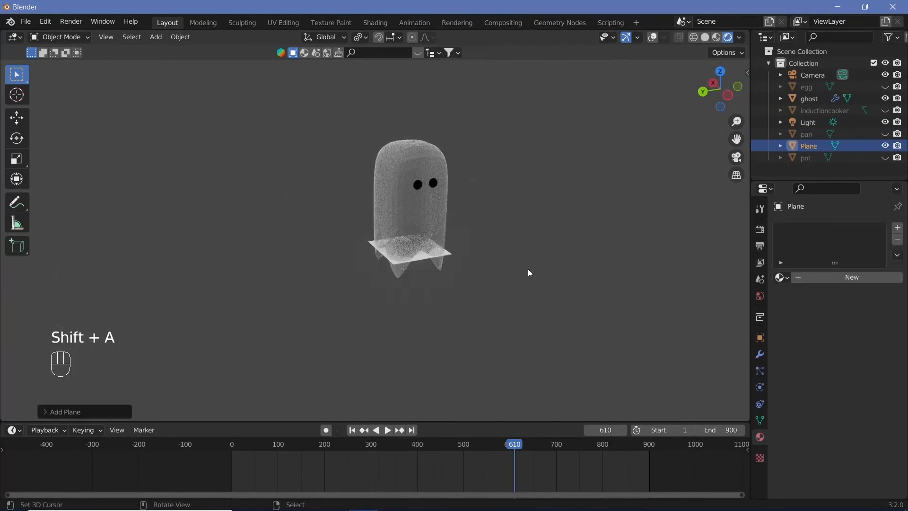
scroll(476, 260, "down", 2)
key("g")
key("z")
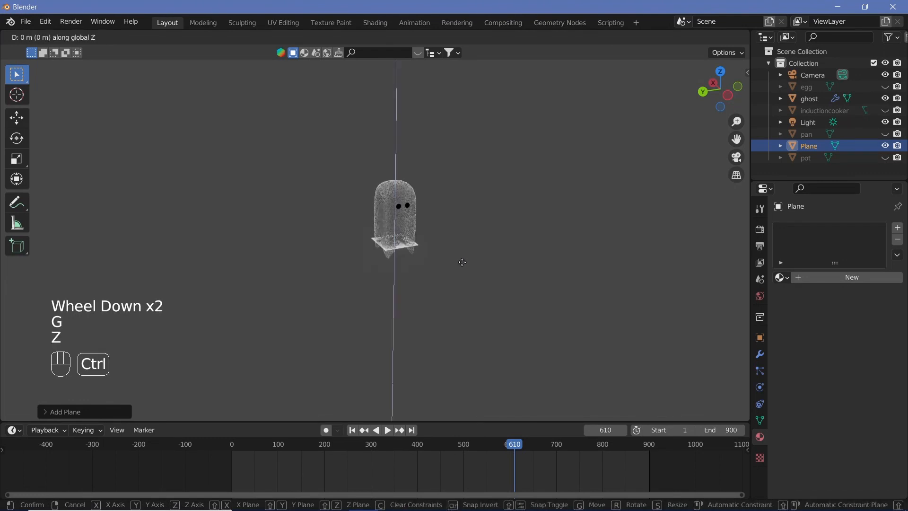
left_click(446, 308, "ctrl")
Step: Scale the plane under the ghost by 10 to make a large floor
key("s")
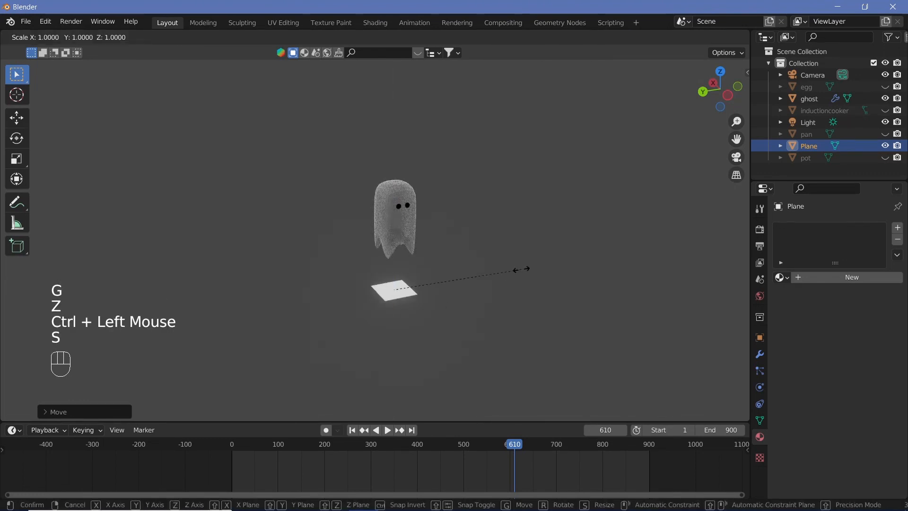
key("1")
key("0")
key("Return")
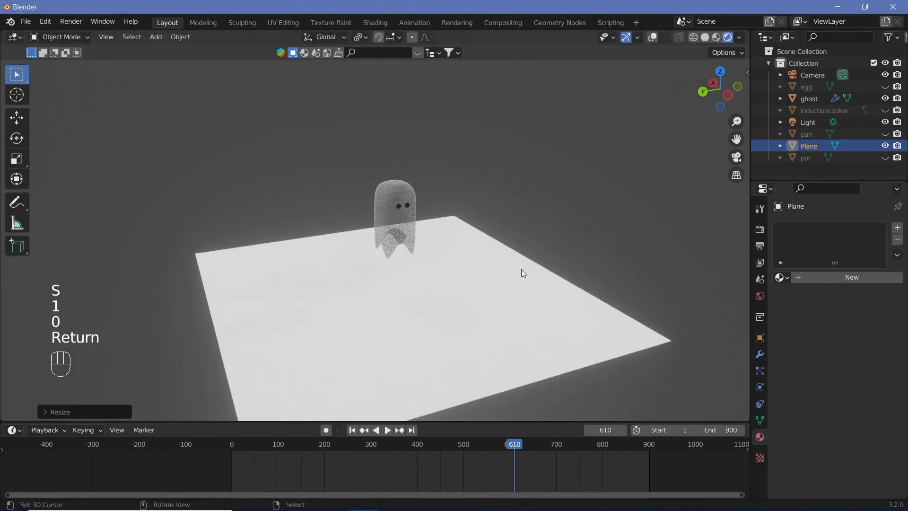
Step: Select two adjacent edges of the floor plane and extrude them upward along Z into two walls
middle_click_drag(462, 298, 317, 252)
key("Tab")
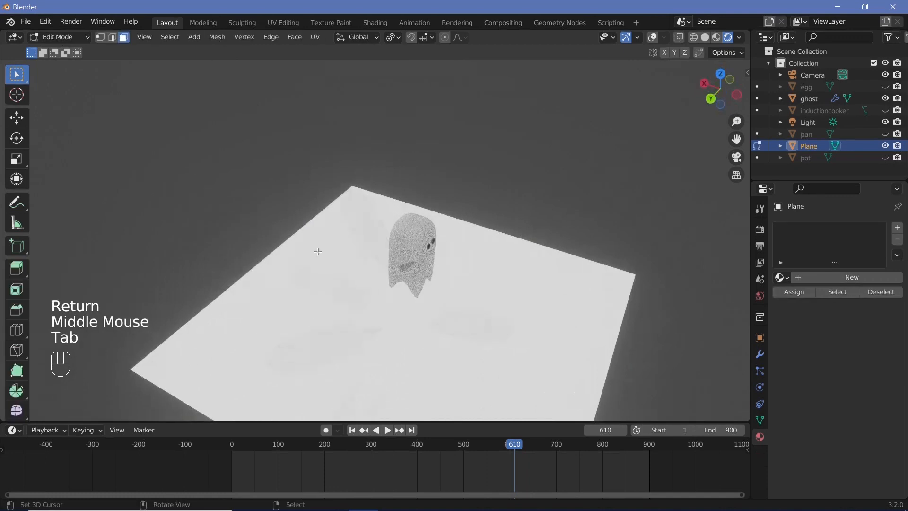
left_click(113, 38)
right_click_drag(239, 282, 490, 194, "shift")
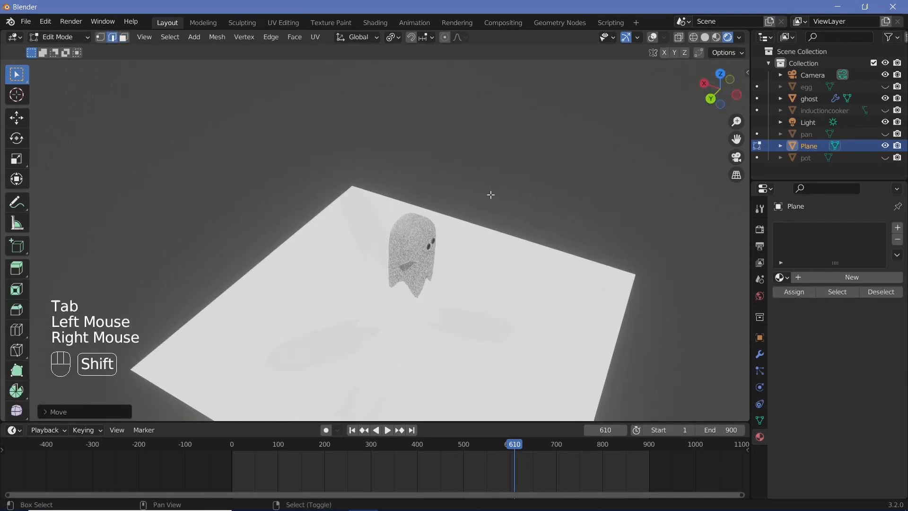
right_click(487, 224, "shift")
key("e")
key("z")
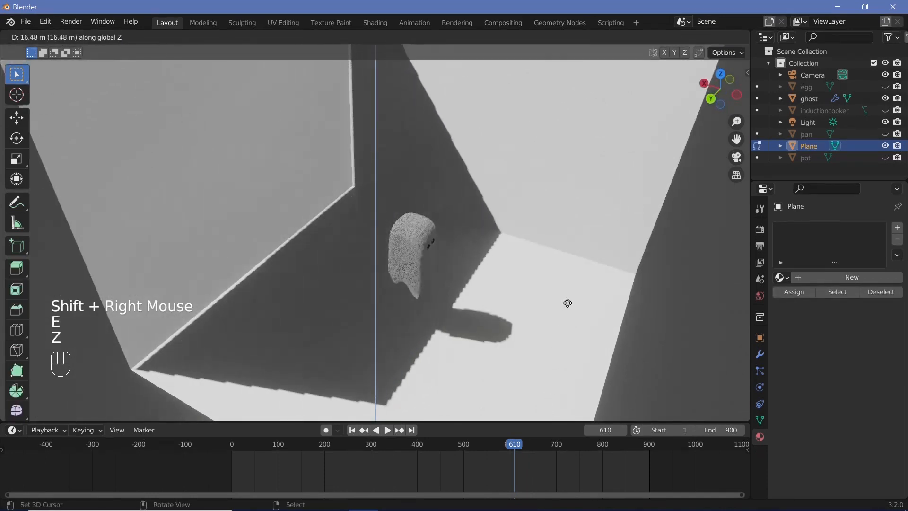
left_click(564, 366)
Step: Return to Object Mode and add a cube to the room
middle_click_drag(506, 284, 454, 293)
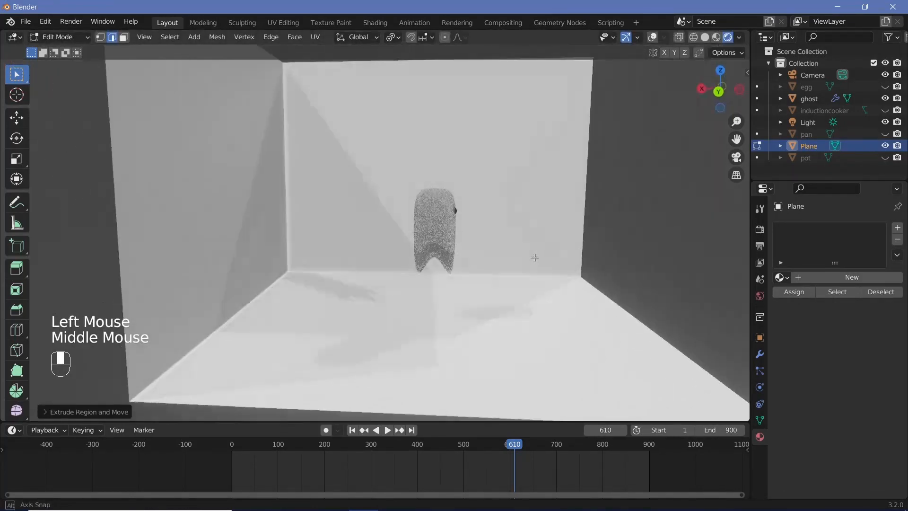
scroll(452, 293, "up", 2)
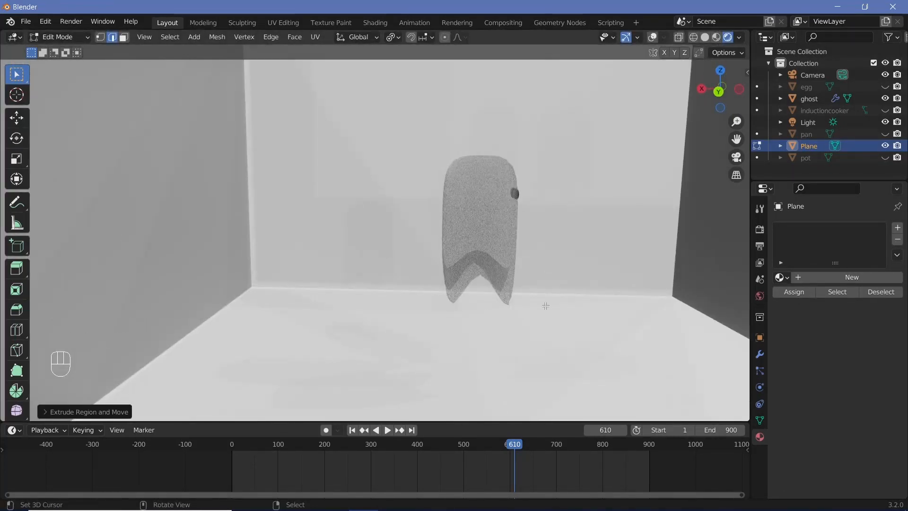
middle_click_drag(545, 306, 475, 281, "shift")
key("shift+a")
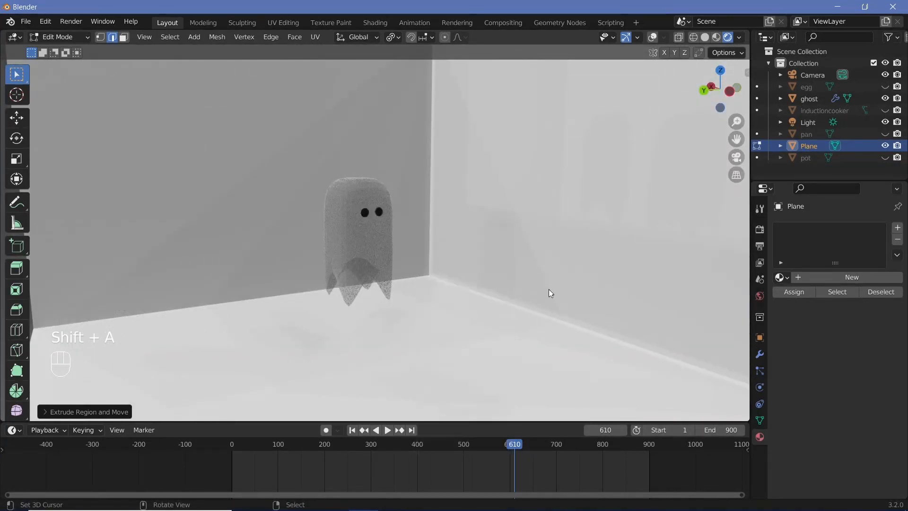
key("Tab")
key("shift+a")
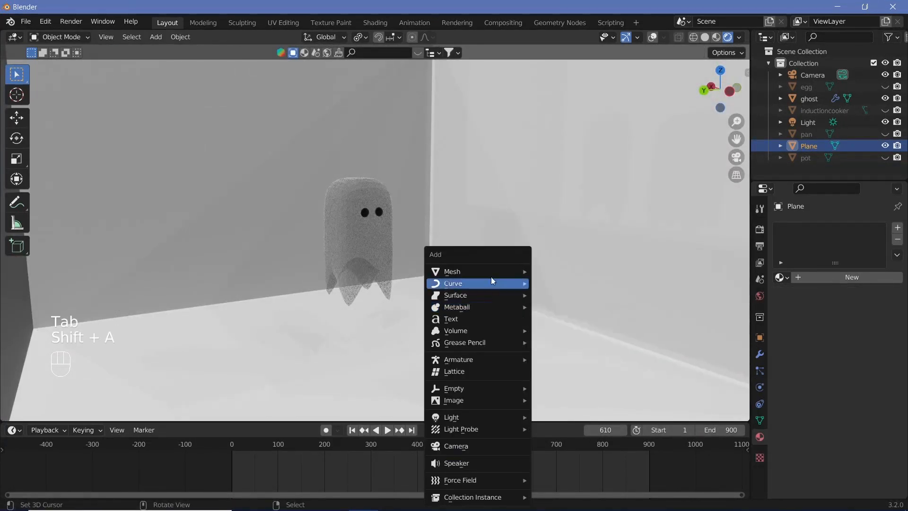
mouse_move(492, 272)
mouse_move(576, 2)
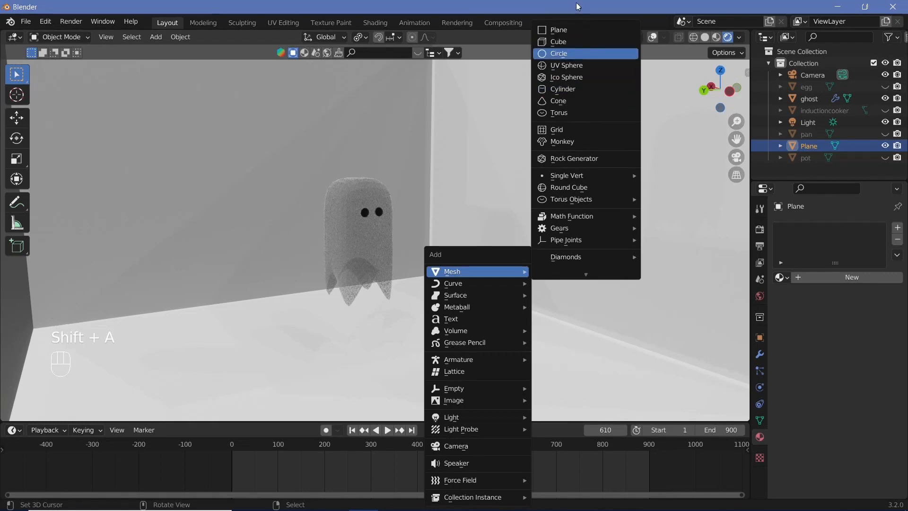
left_click(578, 39)
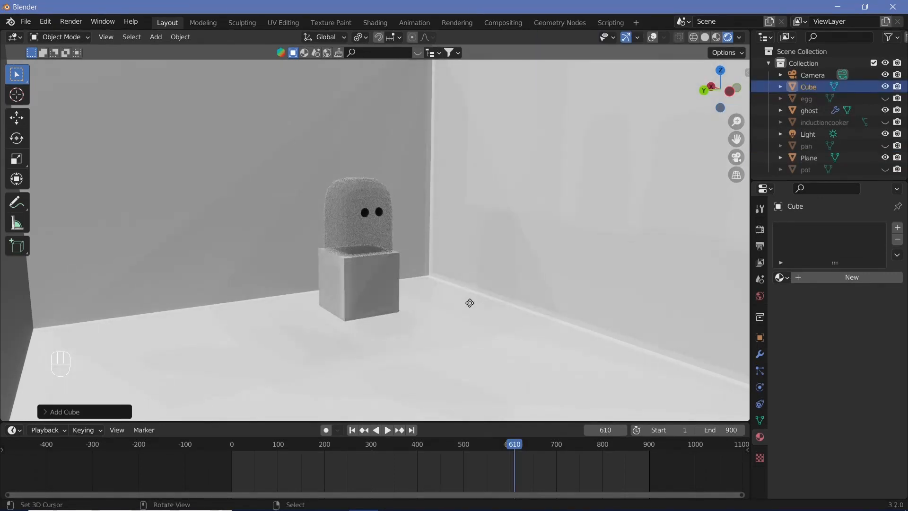
Step: Move the cube along the Y and X axes, away from the ghost and up against the wall
key("g")
key("y")
left_click(501, 294)
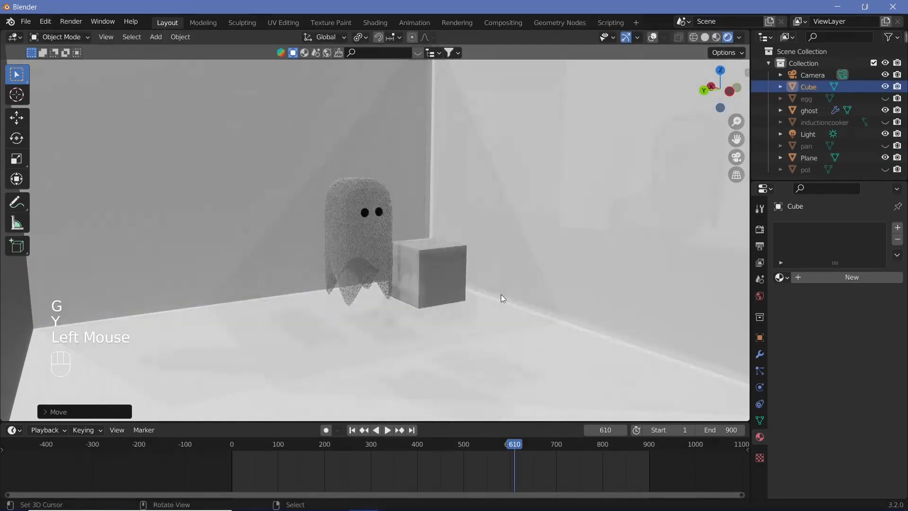
key("g")
key("x")
left_click(528, 323)
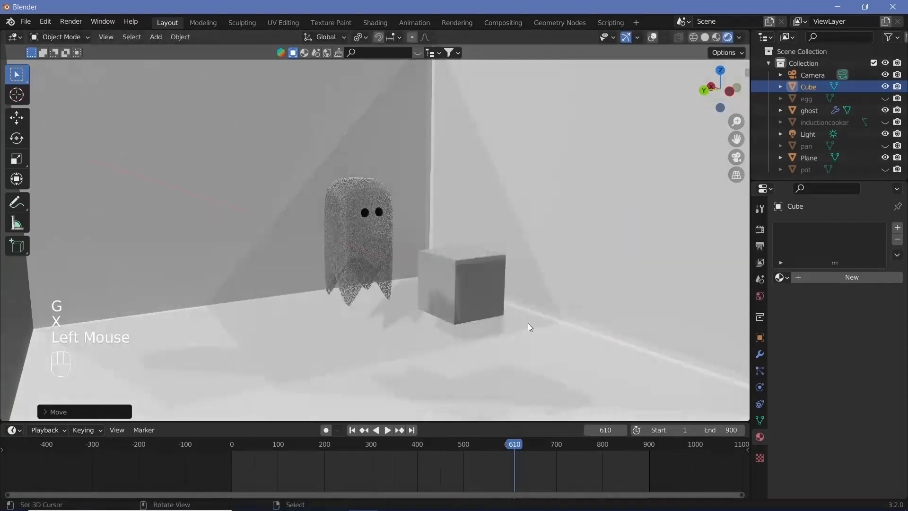
key("g")
right_click(603, 301)
Step: Lower the cube along the Z axis by about 1.9 m toward the floor
middle_click_drag(577, 291, 533, 281, "shift")
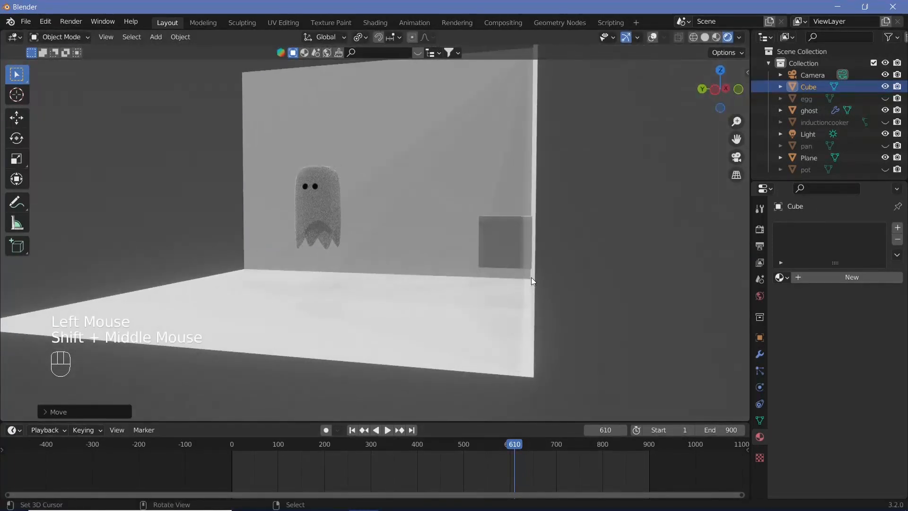
key("g")
key("z")
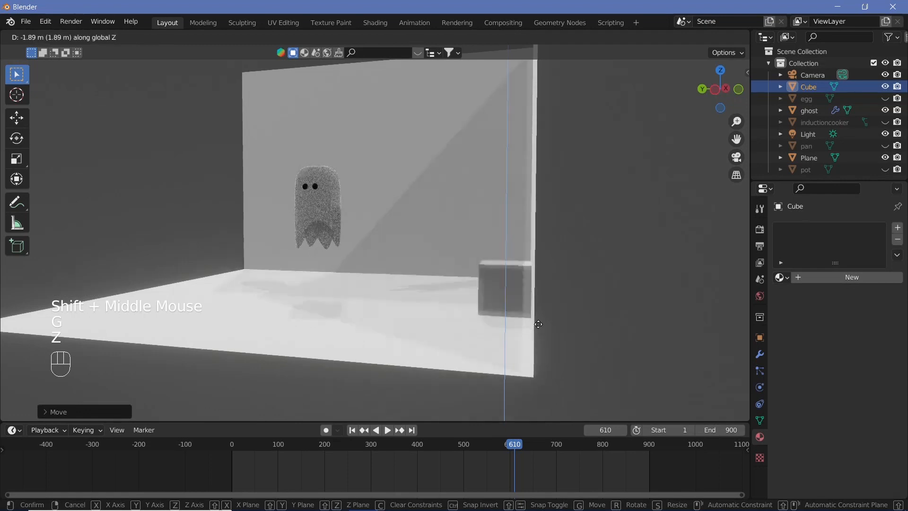
left_click(533, 325)
Step: Check the cube's position against the floor and wall in the orthographic views and in perspective
key("KP_1")
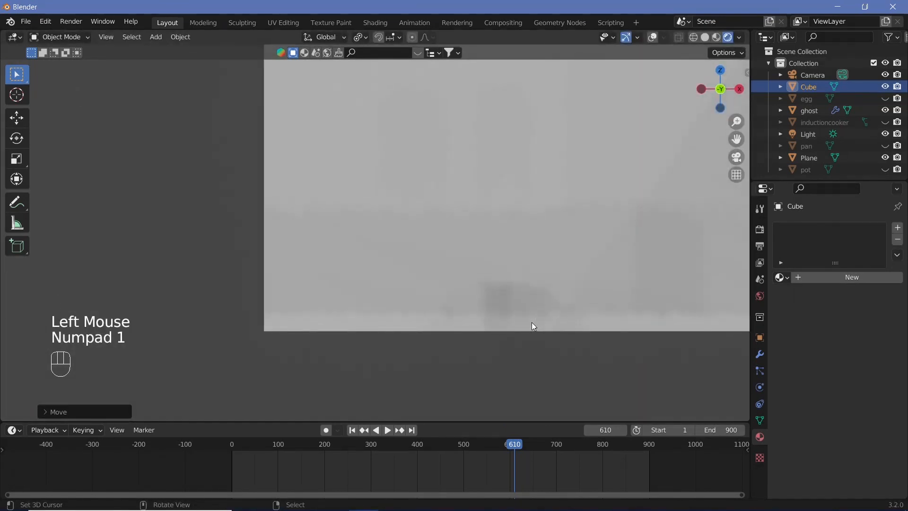
key("KP_3")
key("ctrl+KP_1")
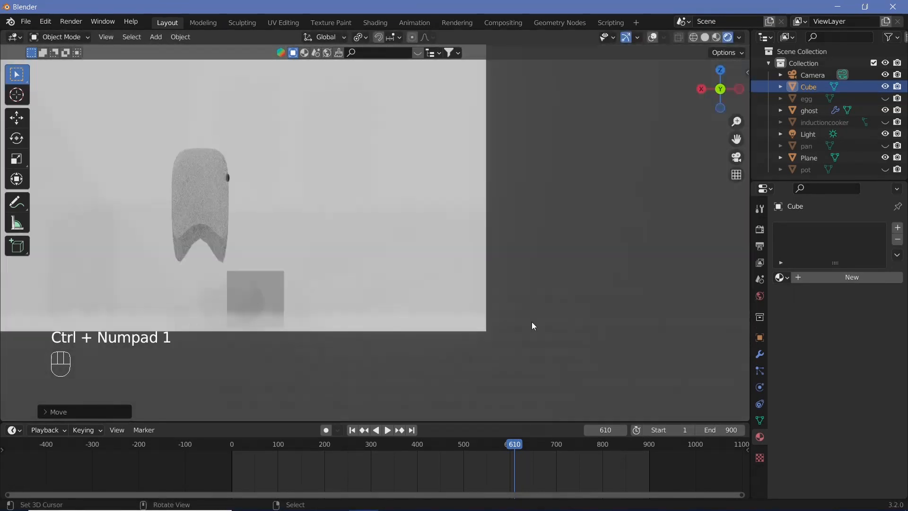
scroll(239, 364, "up", 2)
middle_click_drag(239, 365, 428, 188, "shift")
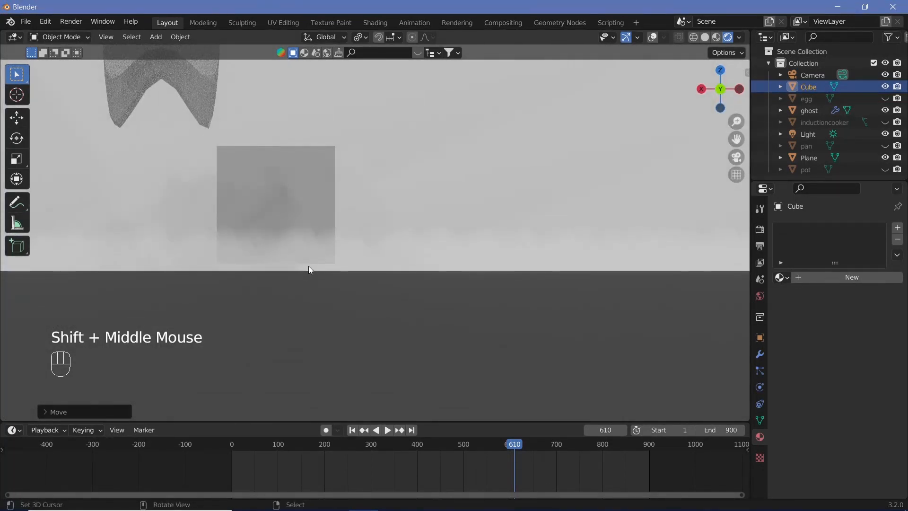
key("ctrl+KP_3")
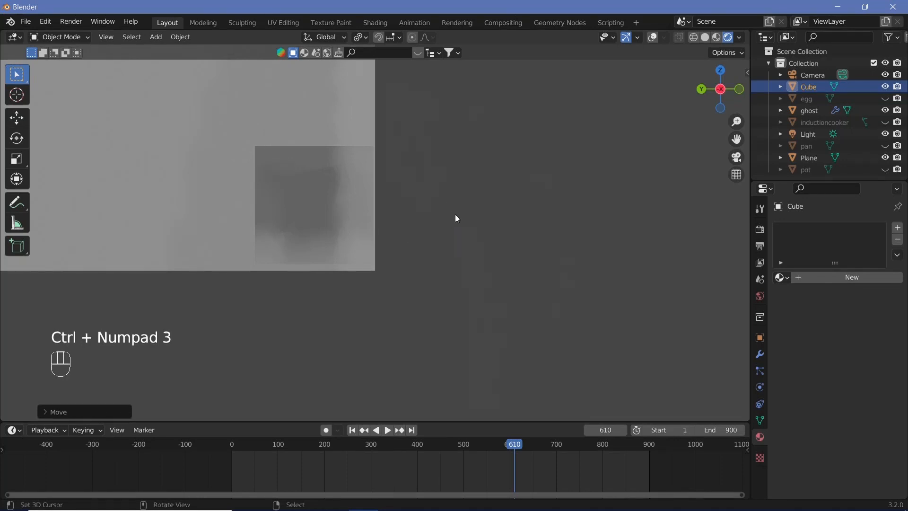
middle_click_drag(457, 218, 378, 242)
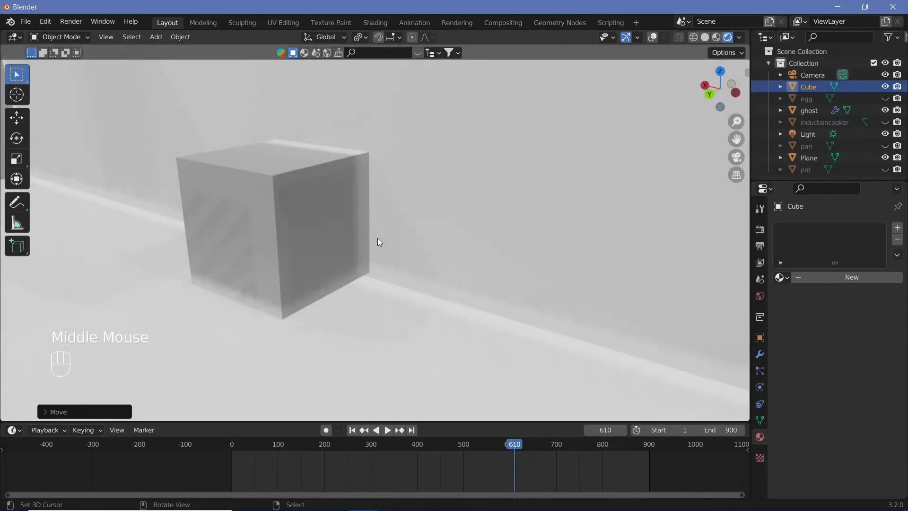
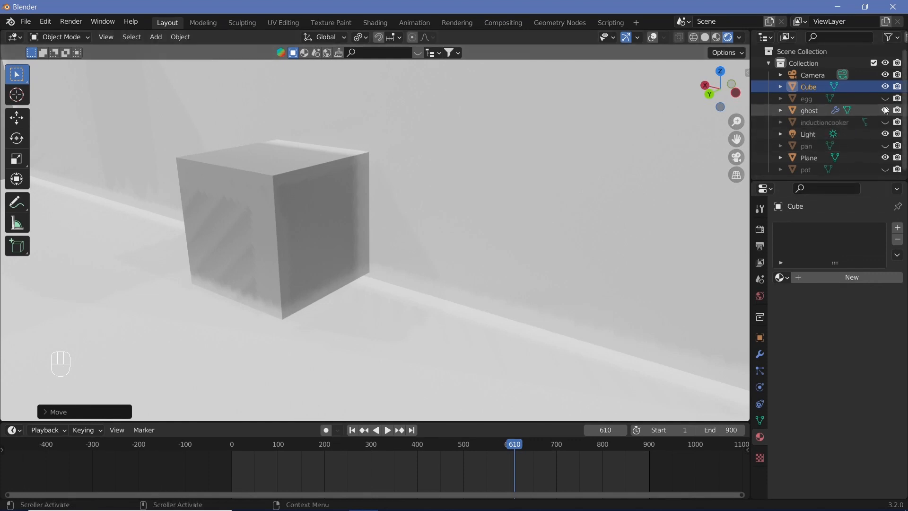
Step: Unhide the induction cooker and select it beneath the ghost
left_click(884, 122)
scroll(319, 266, "down", 2)
scroll(283, 265, "down", 3)
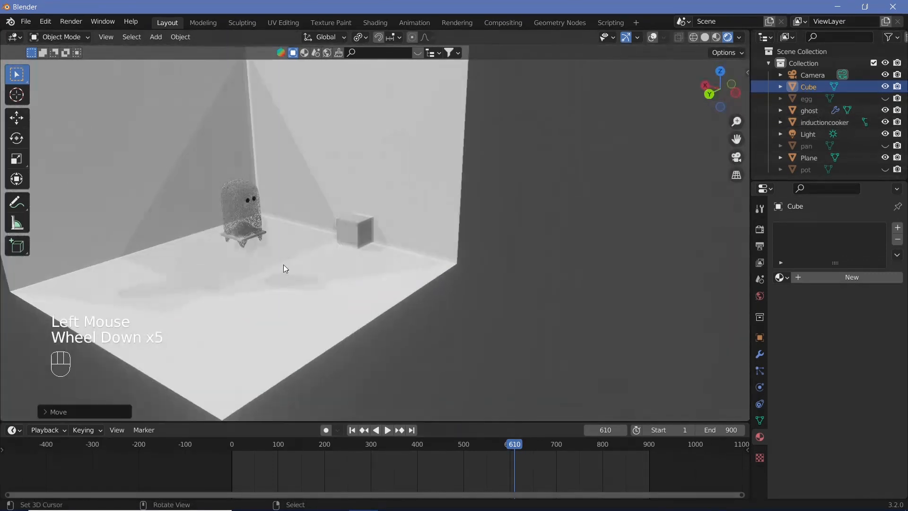
scroll(287, 270, "up", 3)
scroll(356, 287, "up", 2)
middle_click_drag(291, 276, 282, 213, "shift")
scroll(355, 287, "up", 2)
right_click(282, 214)
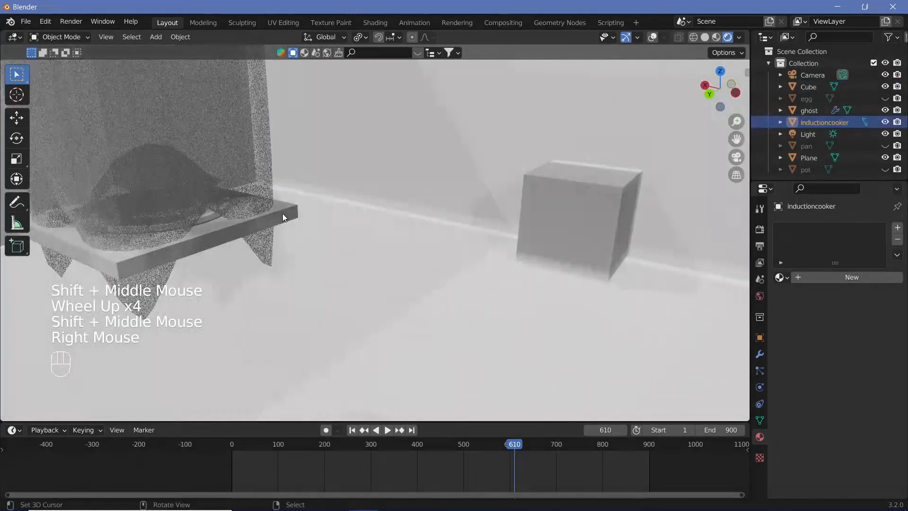
Step: Turn on viewport overlays and snap the 3D cursor to the cube's top face in Edit Mode, then return to Object Mode
right_click(565, 191)
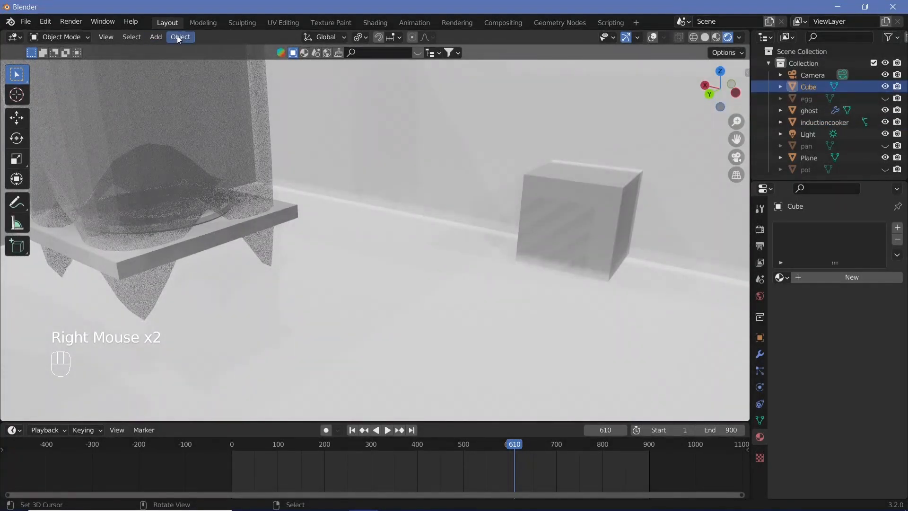
key("Tab")
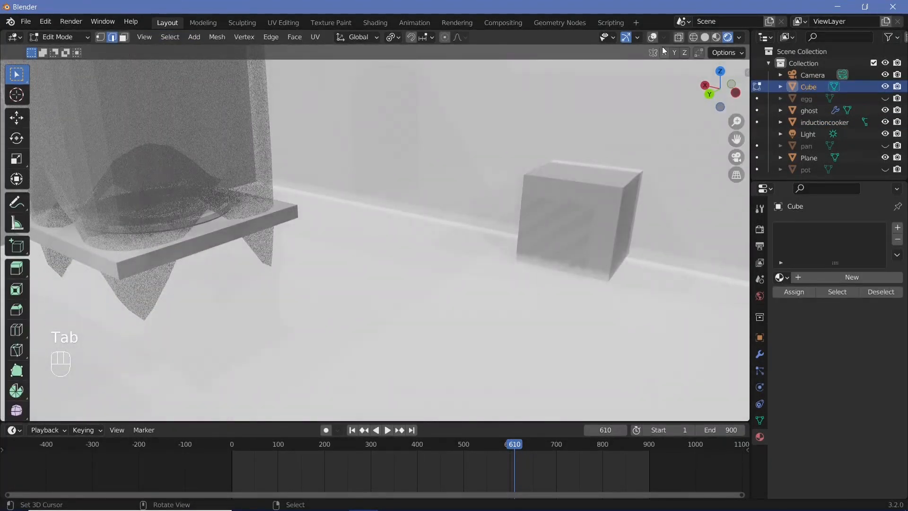
left_click(652, 38)
right_click(591, 166)
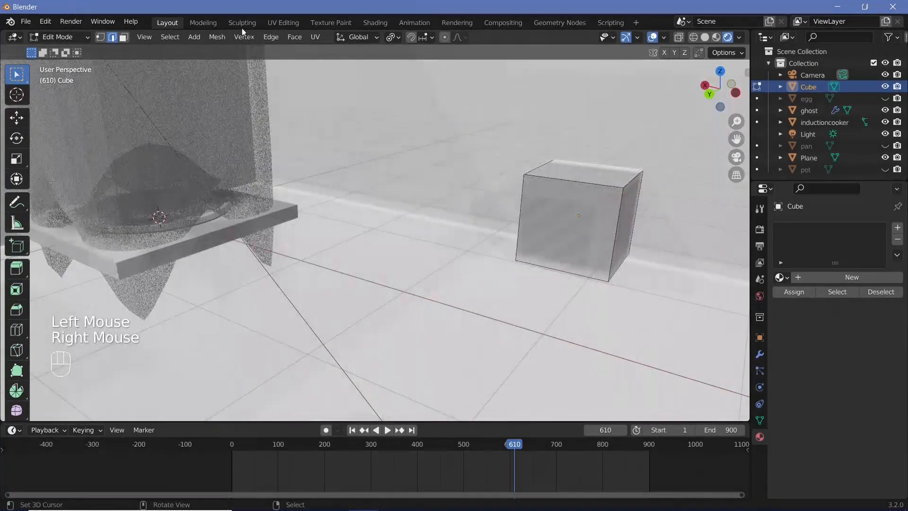
left_click(124, 37)
right_click(599, 182)
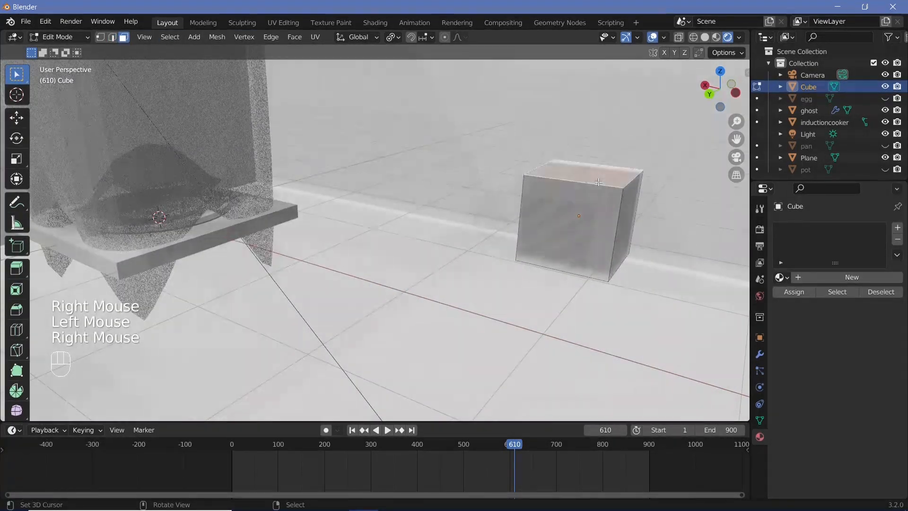
key("shift+s")
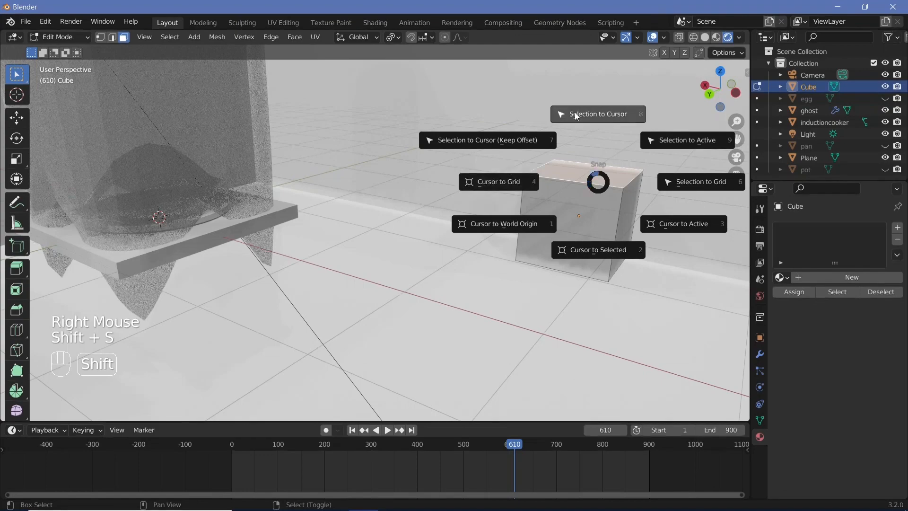
left_click(597, 241)
key("Tab")
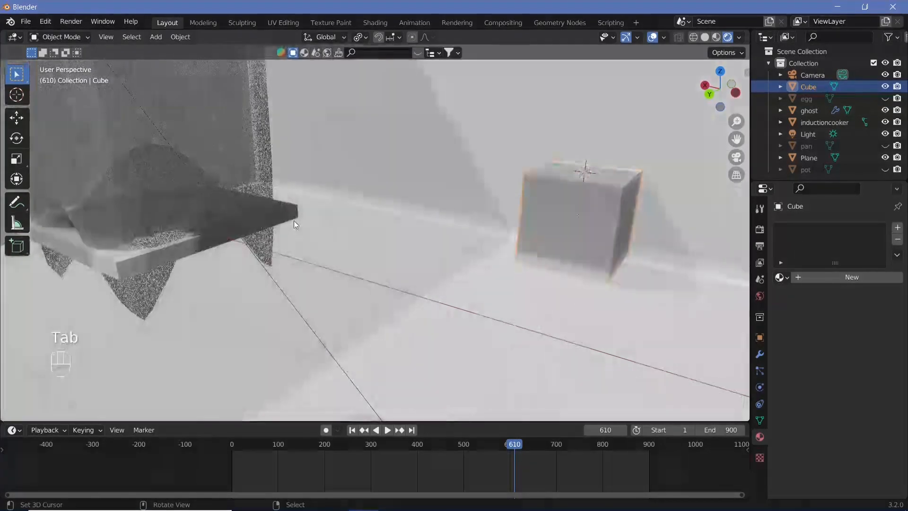
Step: Snap the induction cooker to the 3D cursor on top of the cube
right_click(287, 214)
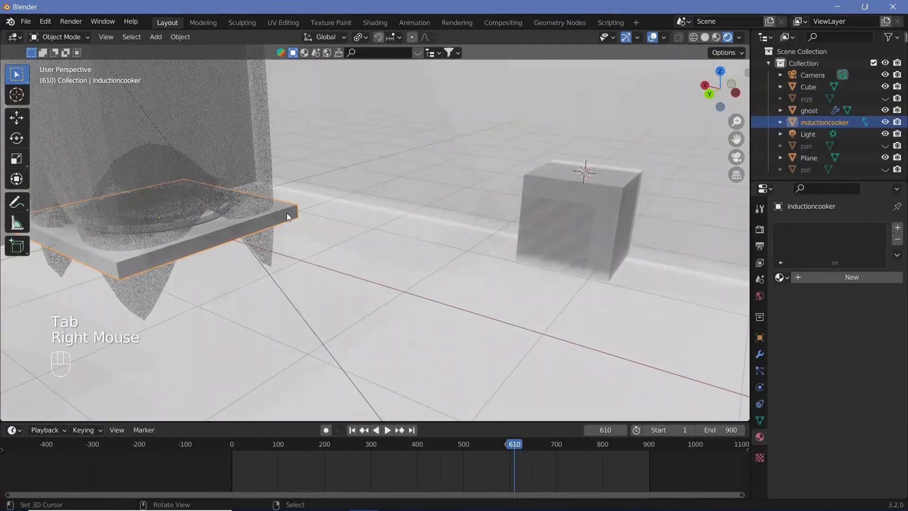
key("shift+s")
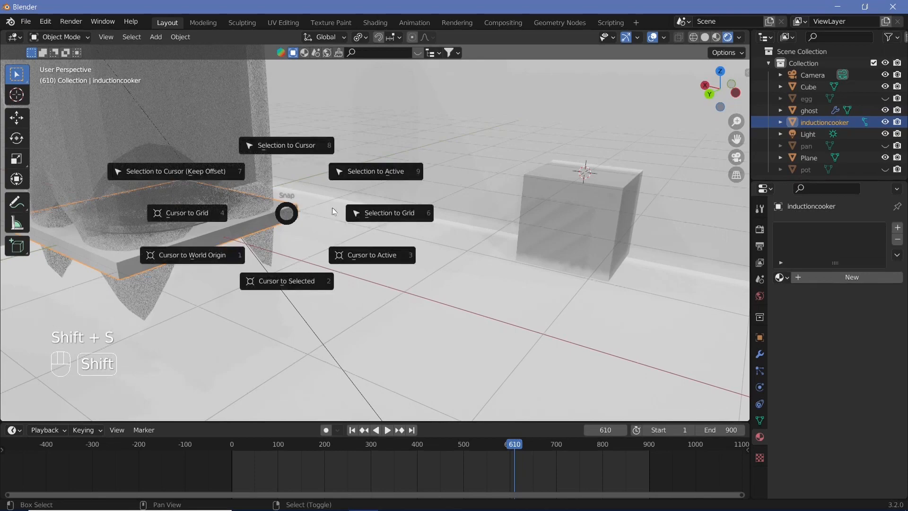
left_click(284, 152)
Step: Duplicate the cube and place the copy along the X axis beside the original, against the wall
middle_click_drag(564, 178, 556, 229)
scroll(478, 189, "up", 2)
scroll(385, 228, "up", 2)
right_click(416, 252)
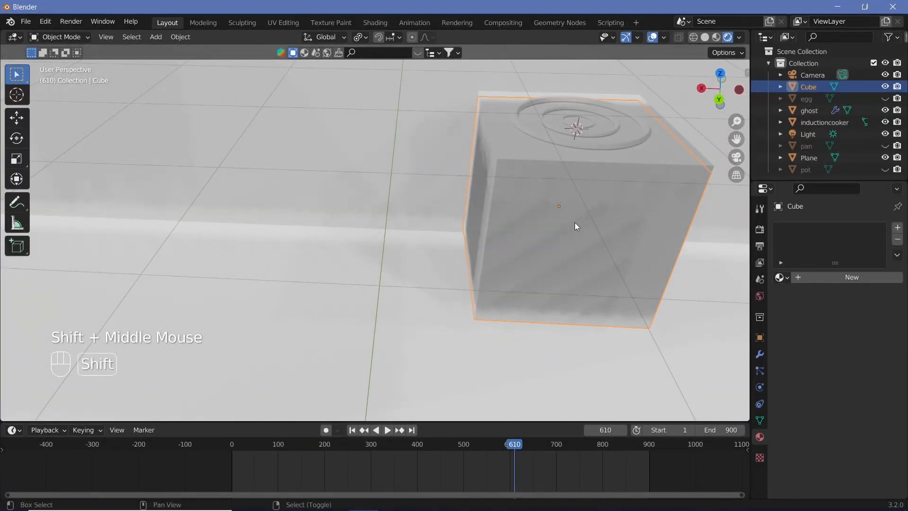
key("shift+d")
key("x")
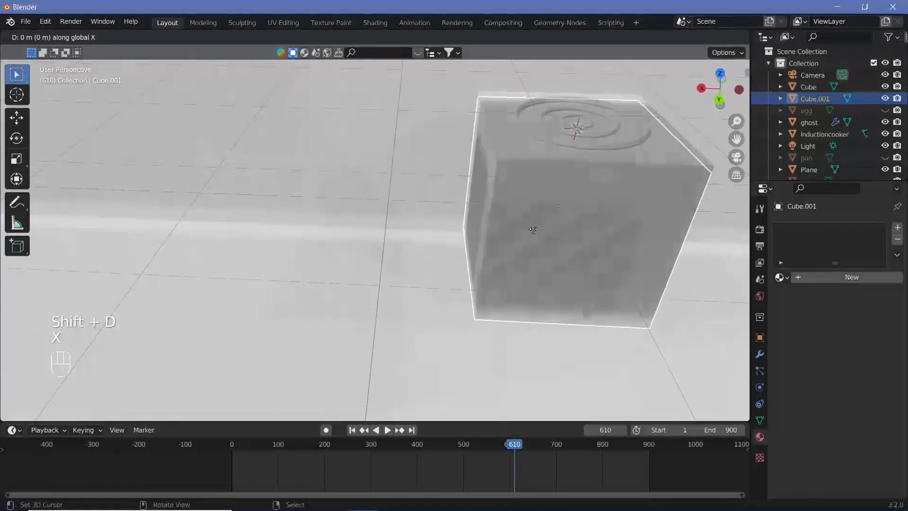
left_click(192, 269)
Step: Stretch the duplicated cube along the X axis into a long counter next to the induction cooker's cube
middle_click_drag(445, 248, 537, 247, "shift")
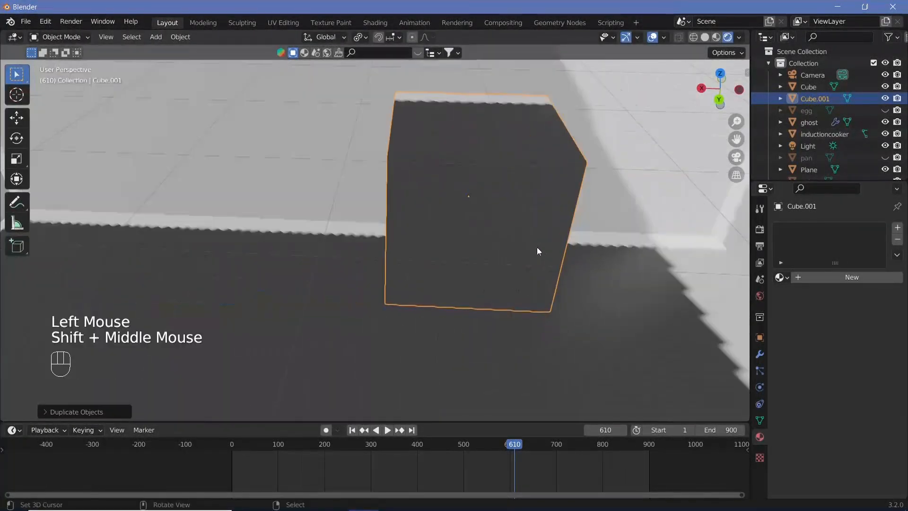
scroll(523, 240, "down", 4)
key("s")
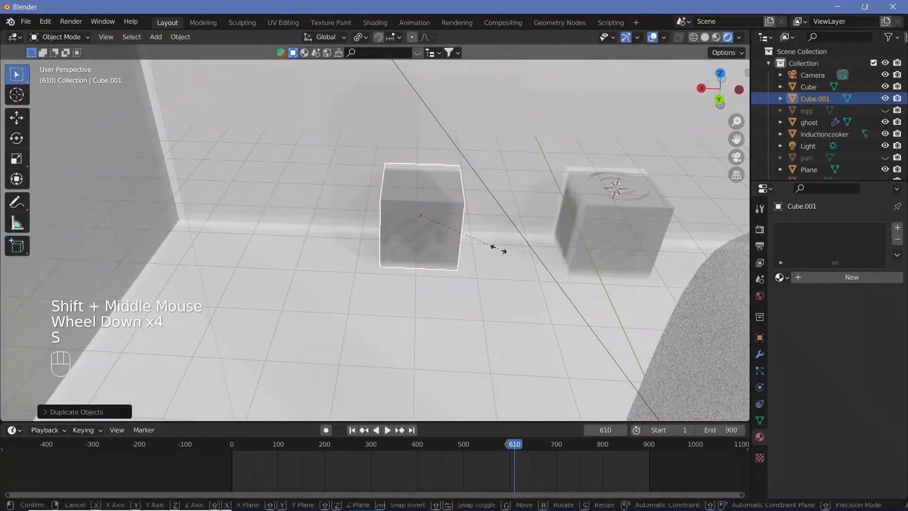
key("x")
left_click(444, 279)
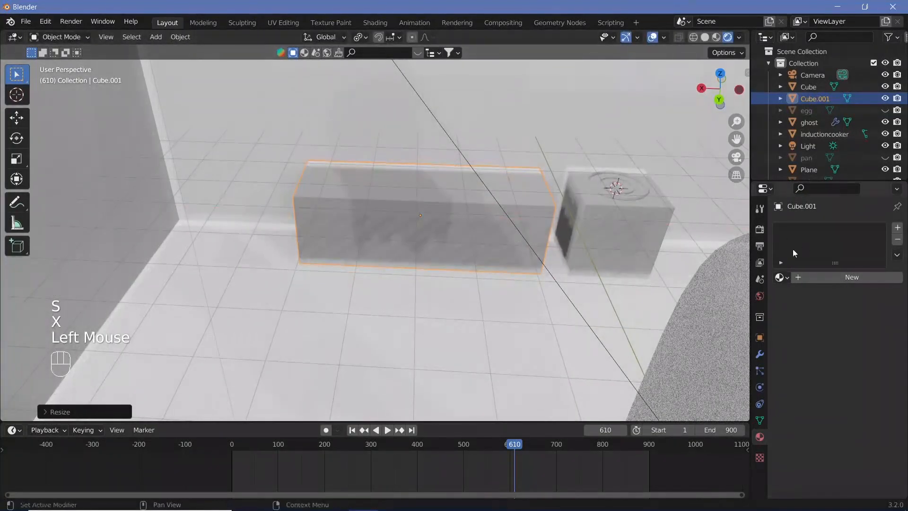
Step: Set the Eevee viewport samples to 0 and turn off viewport denoising
left_click(759, 231)
left_click_drag(877, 282, 839, 281)
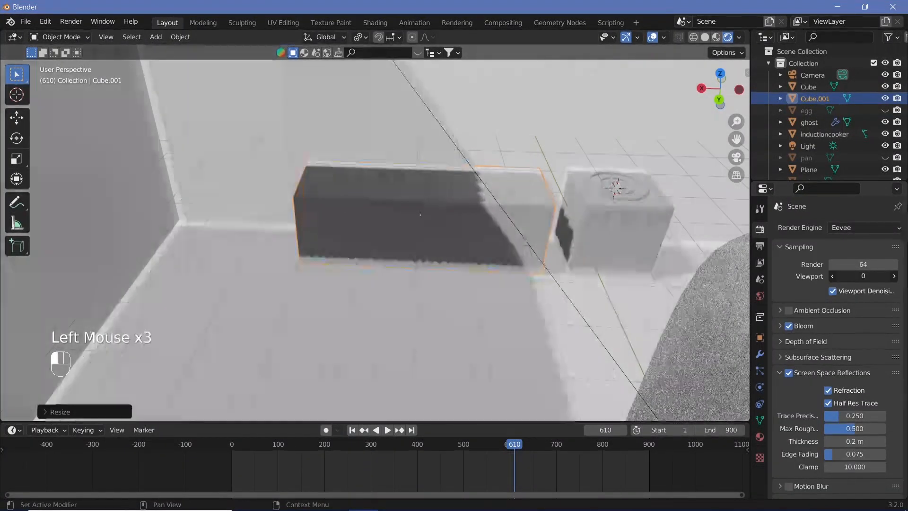
middle_click_drag(528, 318, 486, 286)
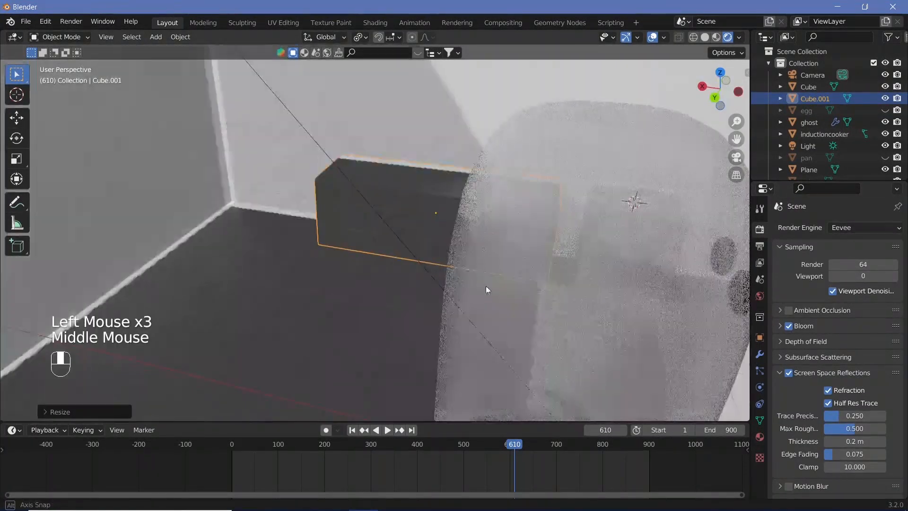
left_click(832, 290)
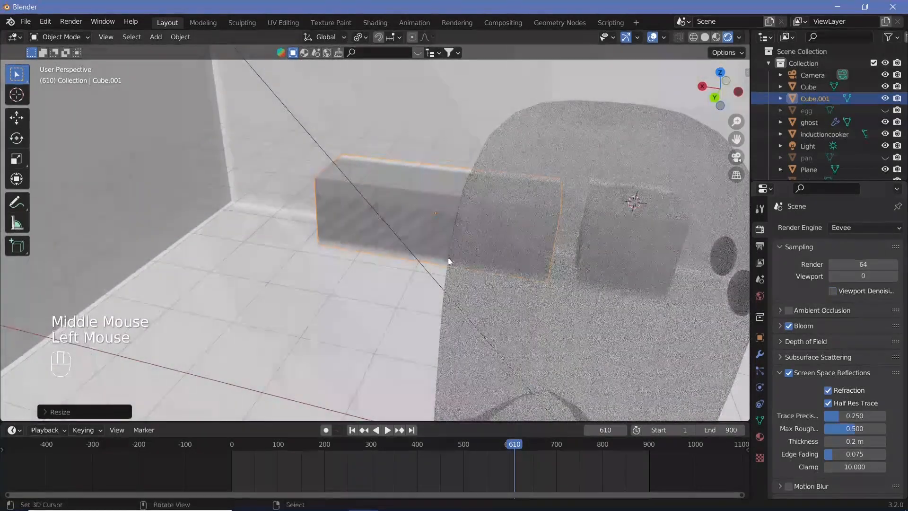
Step: Examine the boxes' shading from another angle and the Eevee Shadows render settings
middle_click_drag(448, 257, 558, 276)
middle_click_drag(558, 277, 537, 327, "shift")
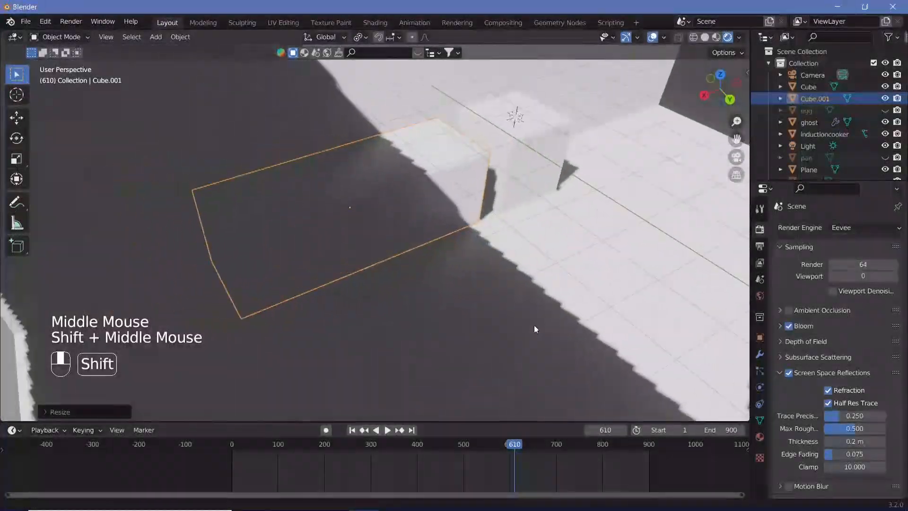
scroll(778, 355, "down", 6)
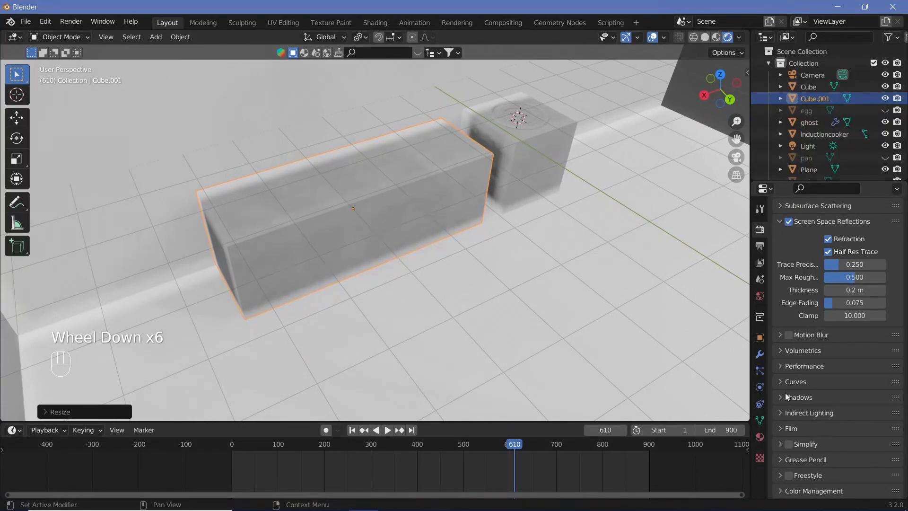
left_click(786, 396)
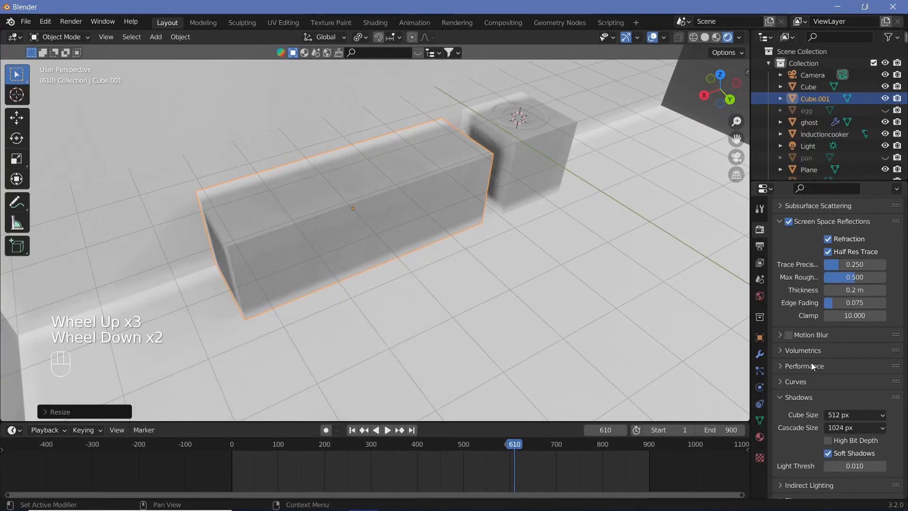
scroll(811, 362, "up", 6)
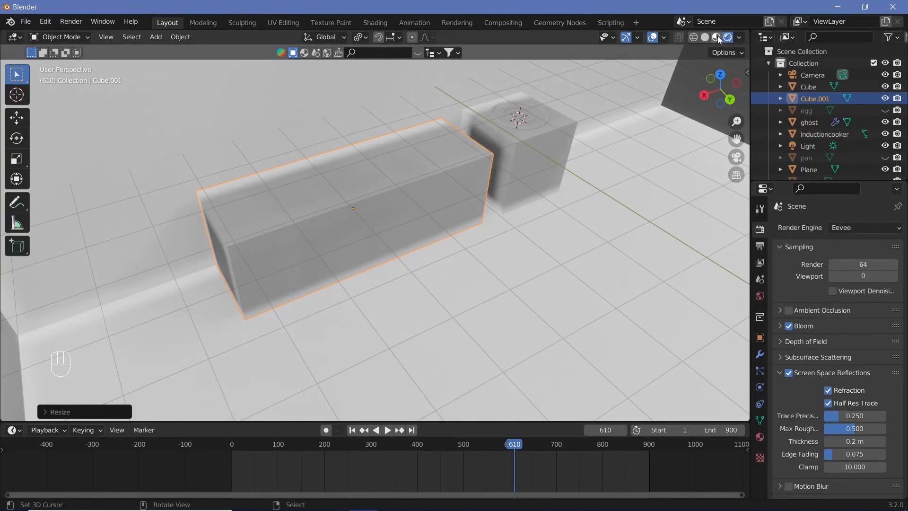
Step: Switch the viewport to Material Preview shading and unhide the pot and the pan
left_click(717, 37)
mouse_move(422, 289)
middle_mouse_down()
mouse_move(381, 279)
mouse_move(370, 269)
mouse_move(376, 252)
mouse_move(344, 251)
mouse_move(304, 271)
mouse_move(524, 217)
mouse_move(427, 251)
mouse_move(475, 245)
middle_mouse_up()
scroll(426, 251, "up", 2)
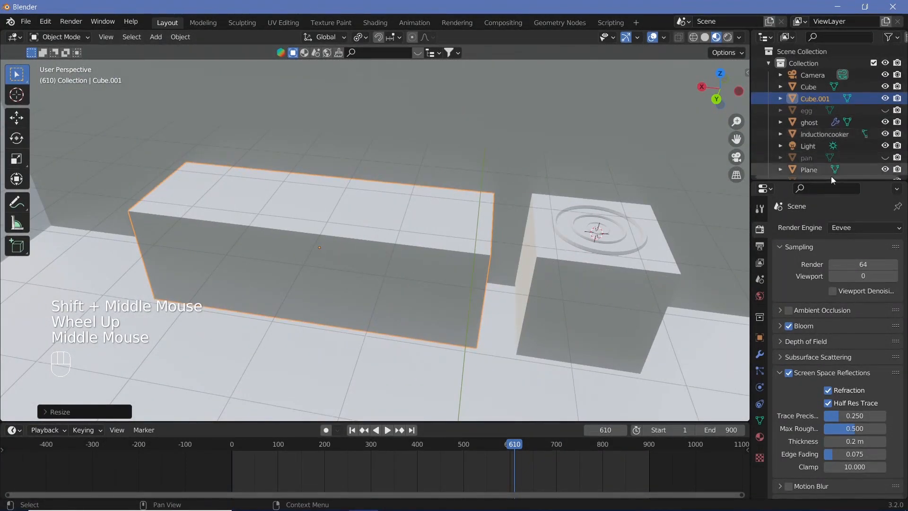
scroll(853, 157, "down", 5)
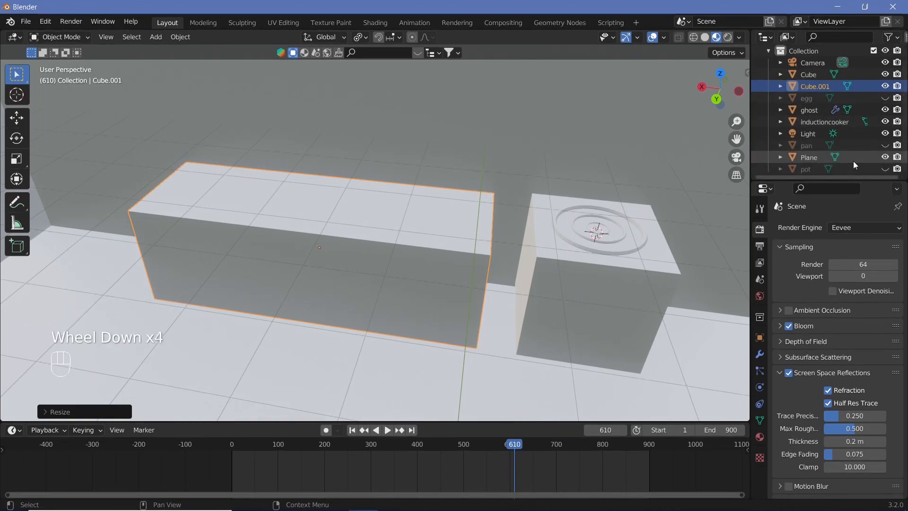
left_click(887, 169)
left_click(885, 145)
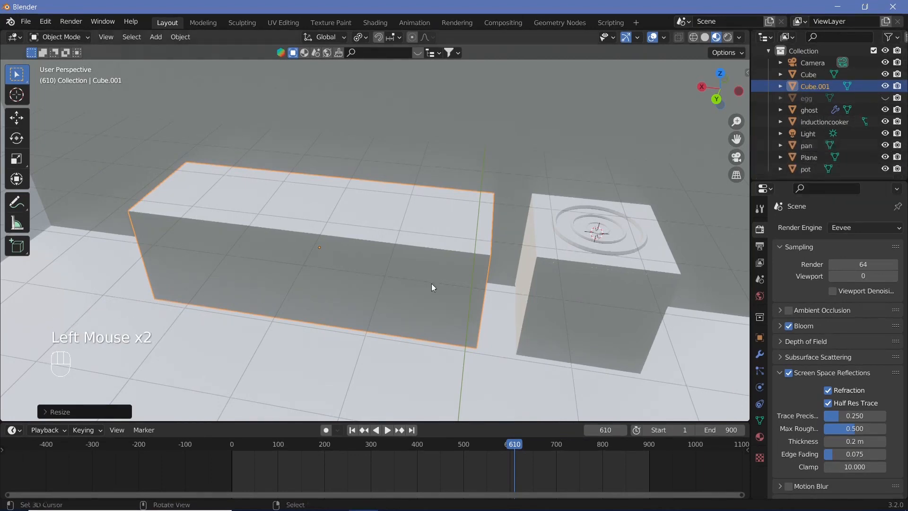
Step: Select the long counter and snap the 3D cursor to its top face in Edit Mode
scroll(432, 283, "down", 2)
middle_click_drag(399, 282, 519, 278)
right_click(471, 251)
right_click(673, 185)
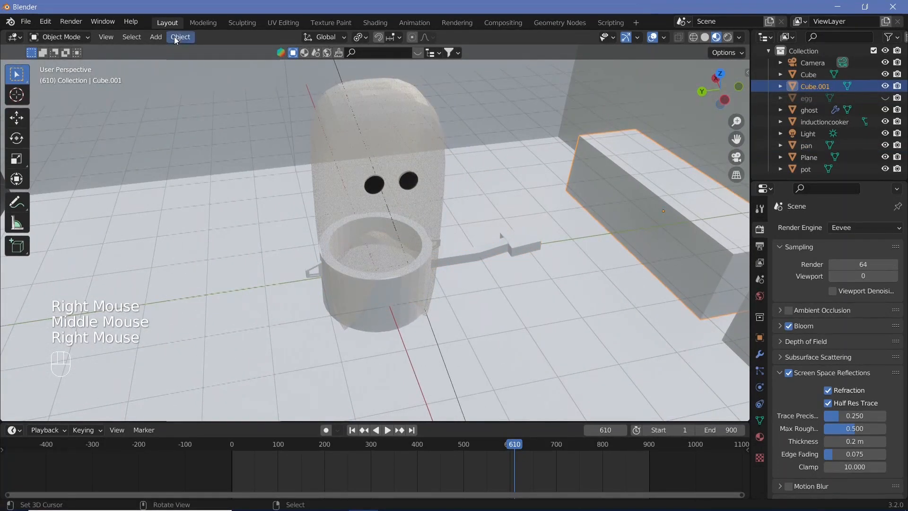
left_click(176, 38)
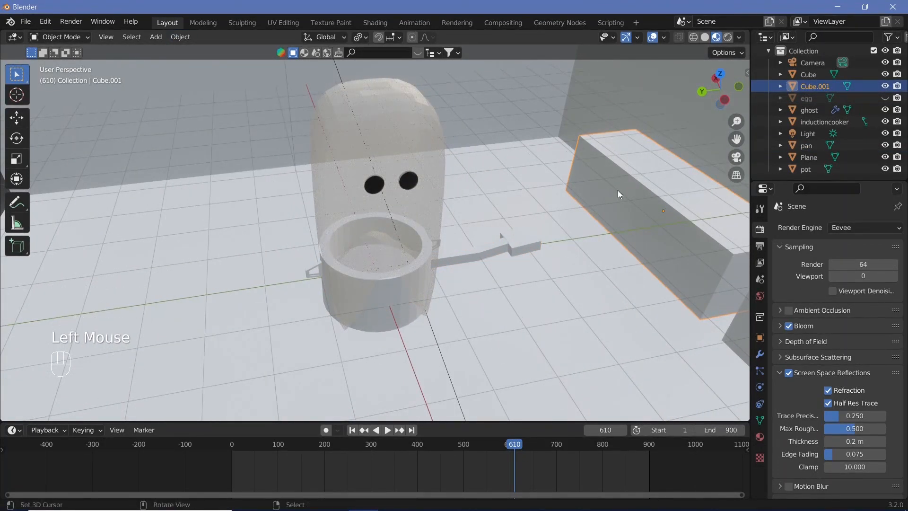
key("Tab")
key("shift+s")
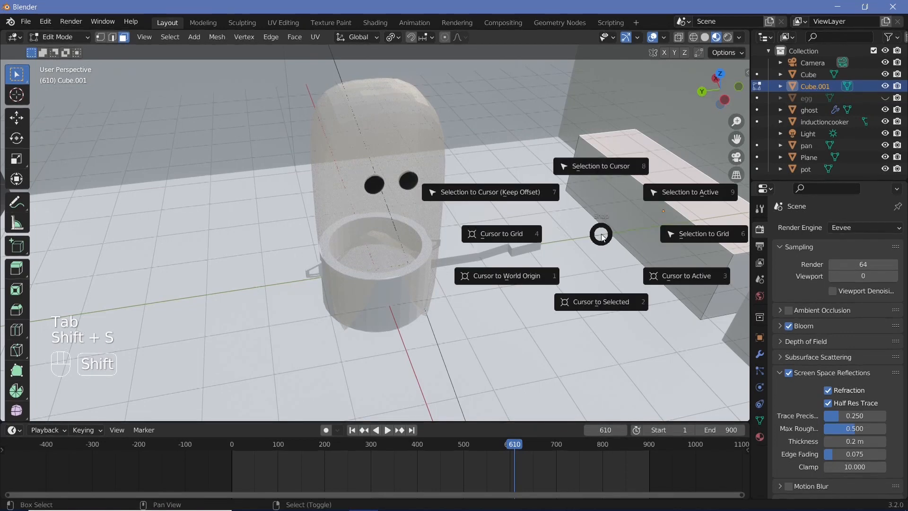
left_click(615, 305)
Step: Return to Object Mode and snap the pan to the 3D cursor on top of the long counter
middle_click_drag(672, 225, 381, 196)
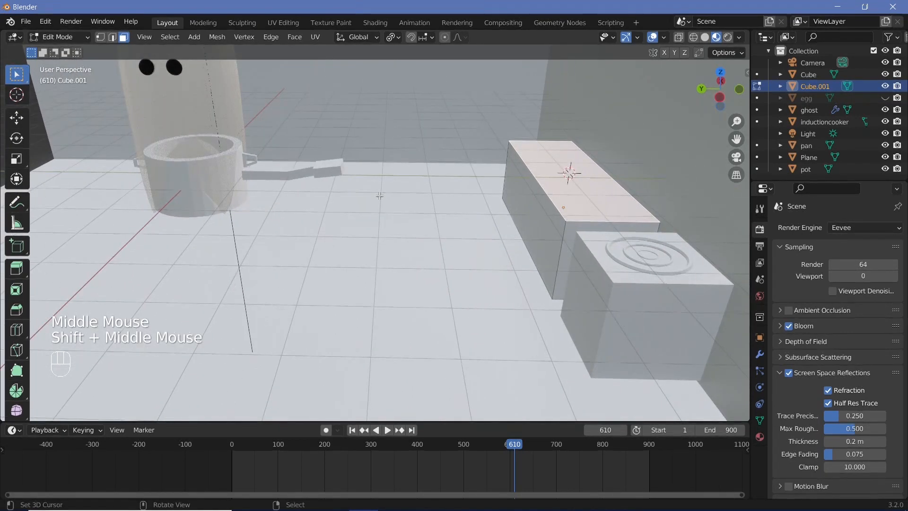
key("Tab")
right_click(297, 168)
key("shift+s")
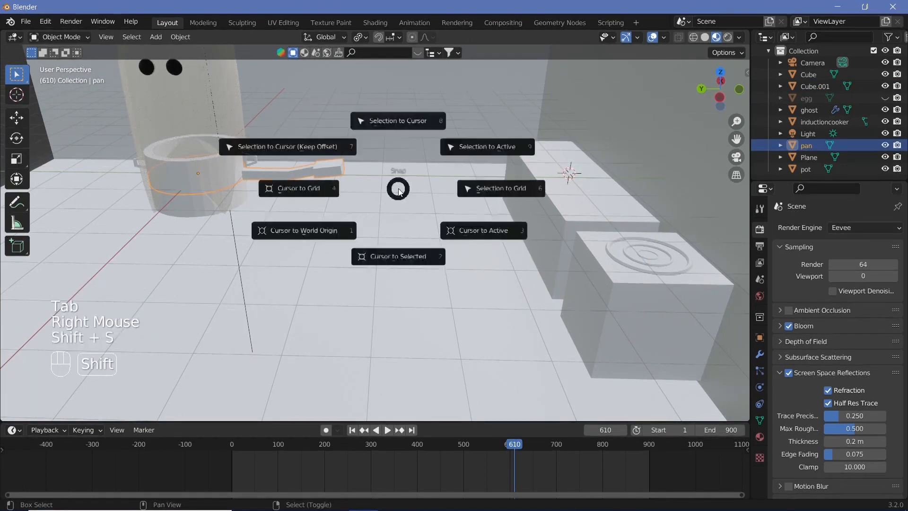
middle_click_drag(506, 177, 601, 197)
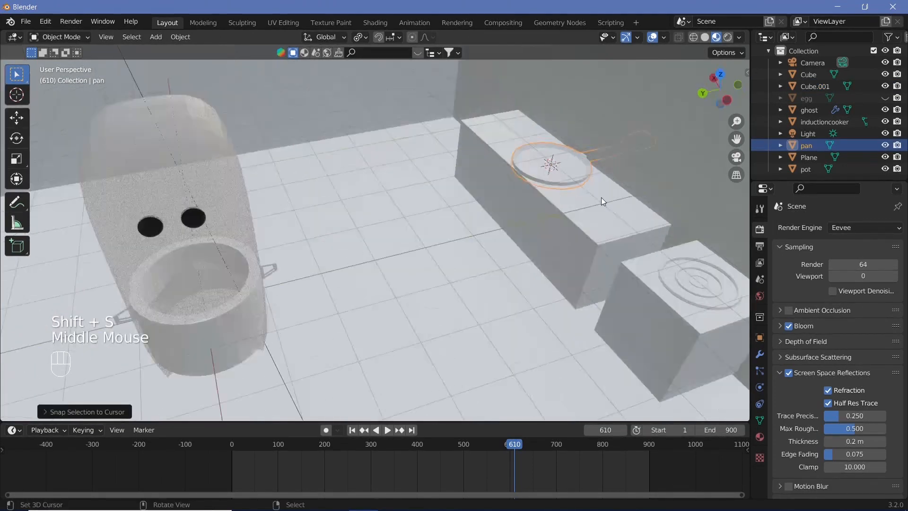
Step: Rotate the pan 90° around the Z axis so its handle runs along the counter
key("r")
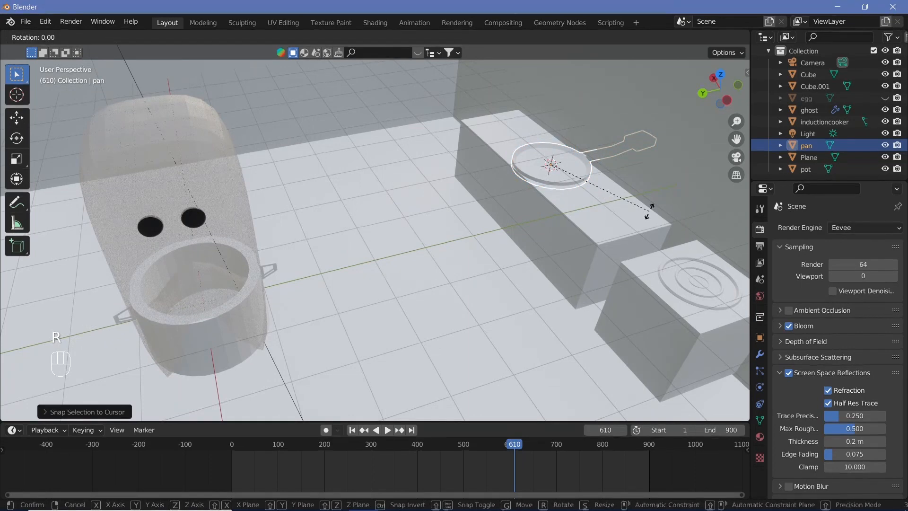
type("z")
type("90")
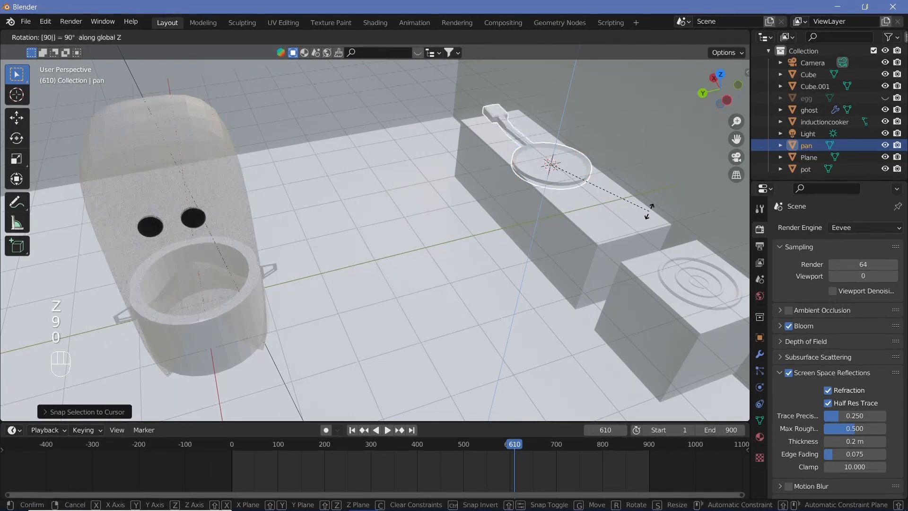
key("Return")
Step: Scale the pan down uniformly to about half its size
key("s")
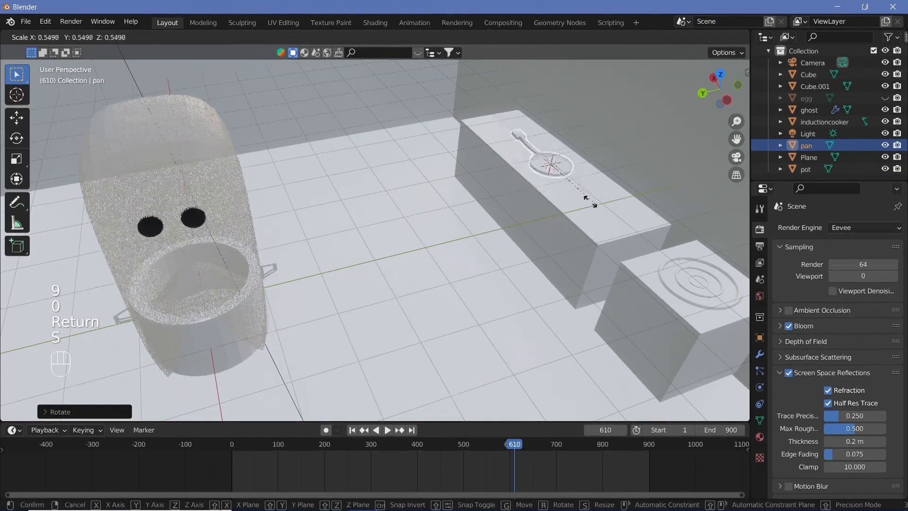
left_click(583, 200)
scroll(570, 161, "up", 3)
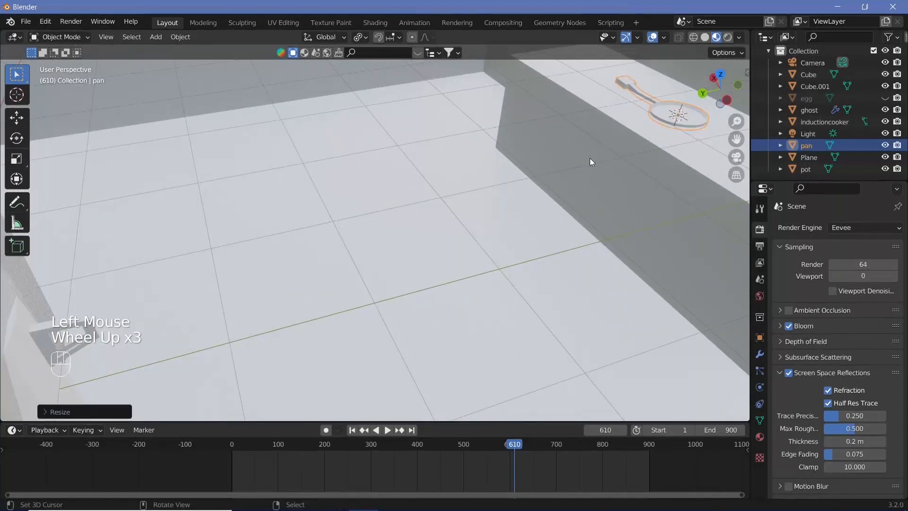
Step: Rotate the pan by 75° around the global Z axis
key("r")
type("z")
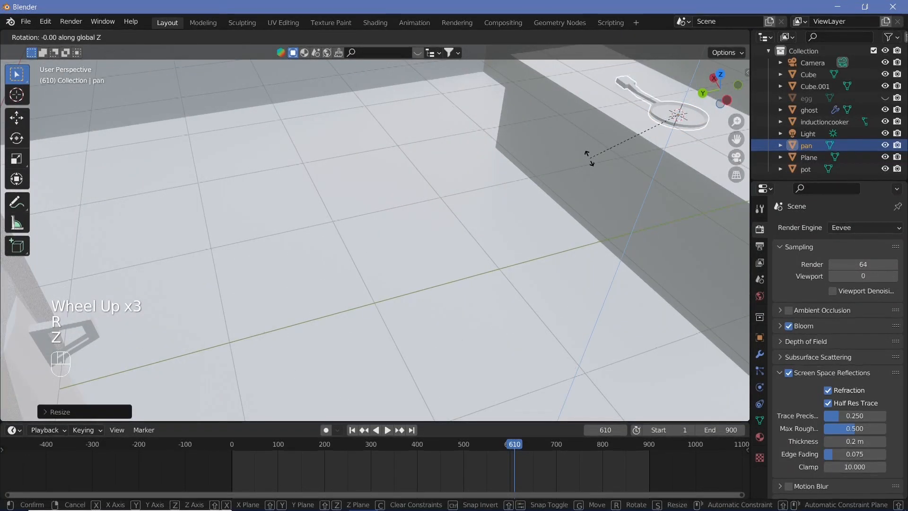
type("75")
key("Return")
Step: Raise the pan along Z until it rests on the long counter, and slide it along X towards the counter's far end
middle_click_drag(589, 157, 537, 189, "shift")
key("g")
key("z")
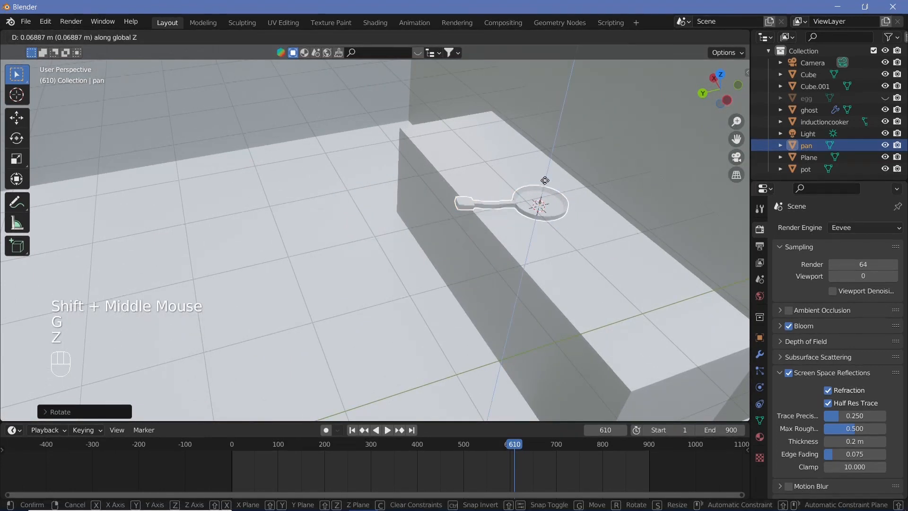
left_click(546, 188)
middle_click_drag(546, 188, 578, 238)
key("g")
key("y")
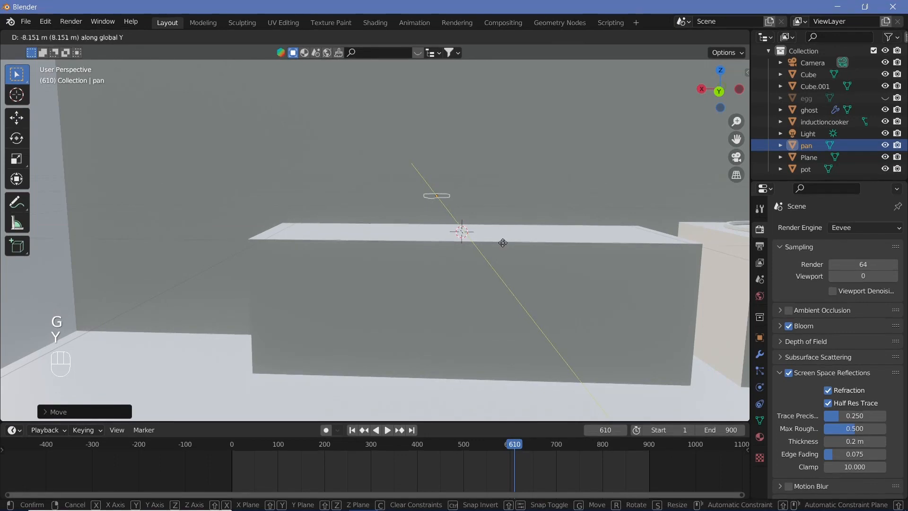
key("x")
left_click(493, 265)
Step: Select the pot in front of the ghost and scale it down uniformly to fit the long counter
scroll(549, 261, "down", 3)
middle_click_drag(549, 261, 258, 283)
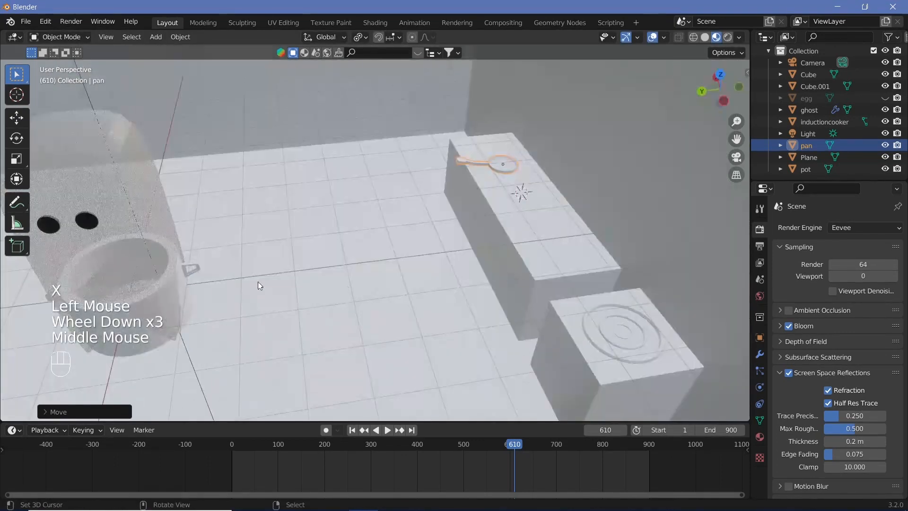
right_click(181, 281)
right_click(183, 286)
key("s")
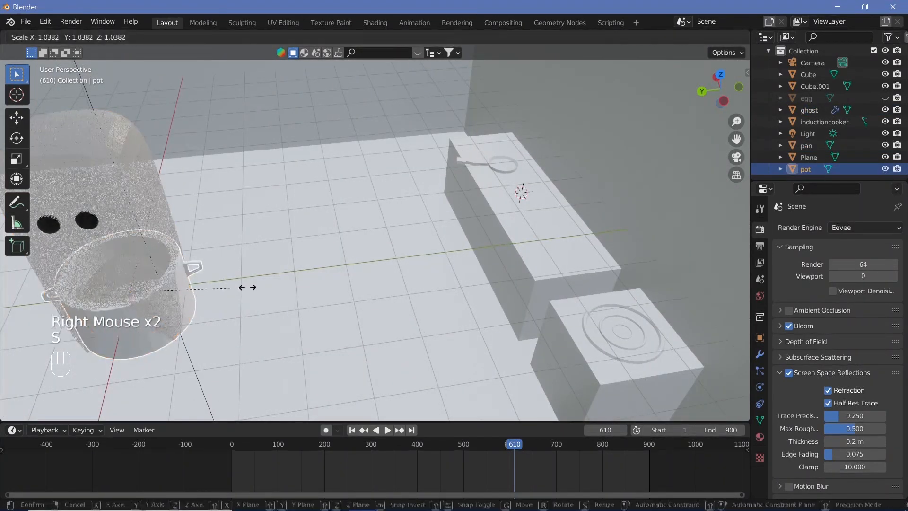
left_click(166, 290)
Step: Snap the pot to the 3D cursor on the long counter and raise it along Z by about 0.15 m
key("shift+s")
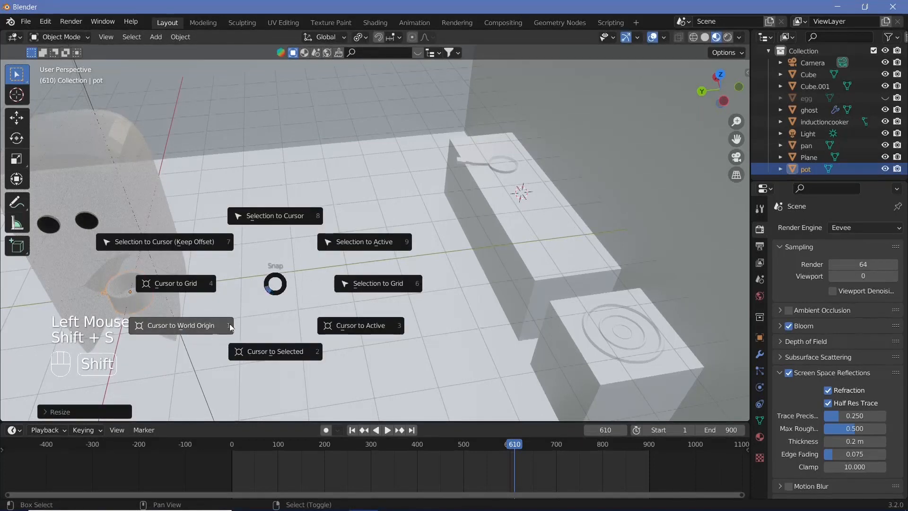
left_click(287, 223)
middle_click_drag(288, 223, 356, 256)
scroll(512, 226, "up", 2)
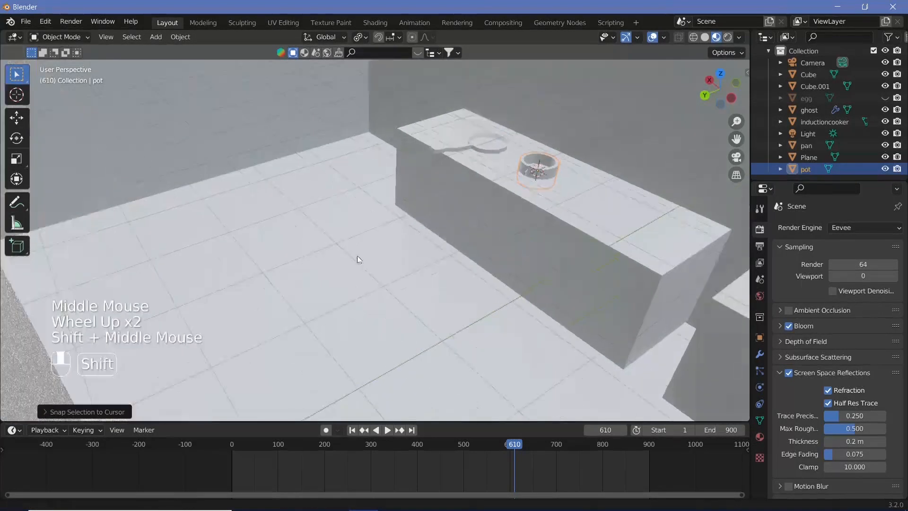
scroll(357, 255, "up", 3)
key("g")
key("z")
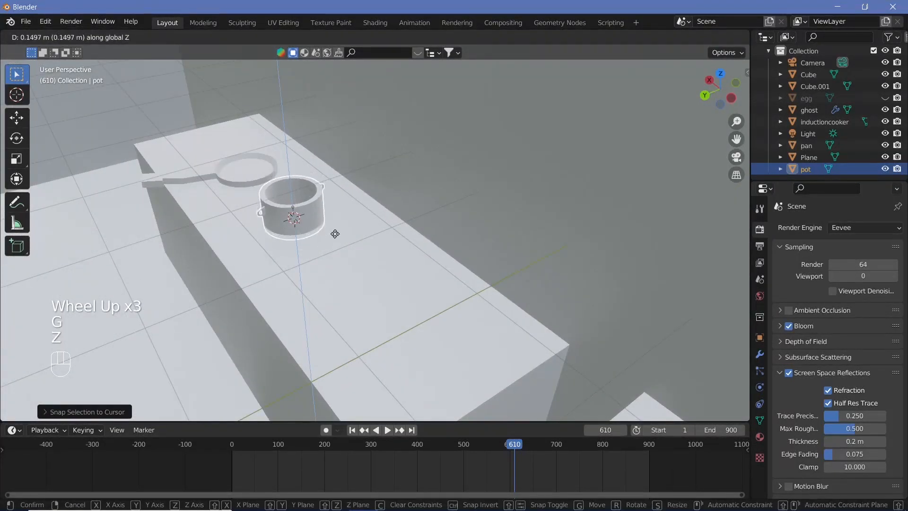
left_click(336, 231)
Step: Rotate the pot roughly a quarter turn around the Z axis so its handles line up along the counter
middle_click_drag(385, 249, 440, 261)
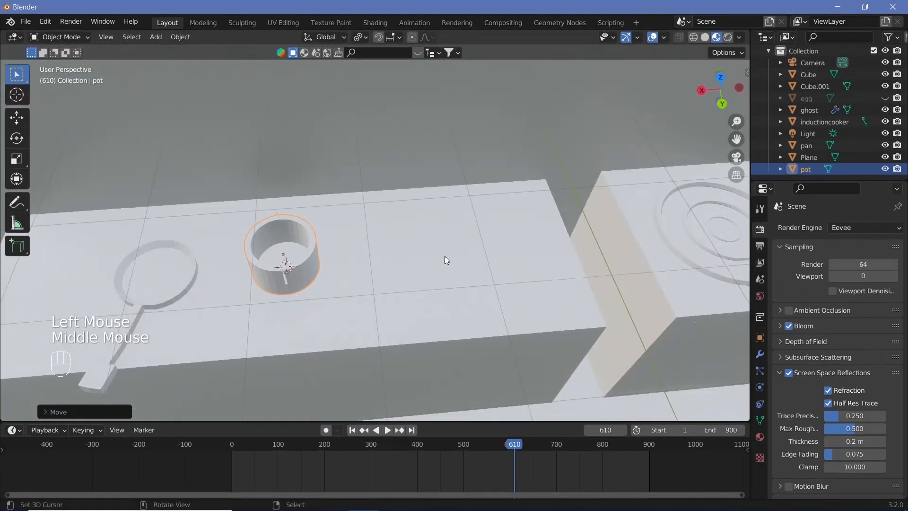
key("r")
key("z")
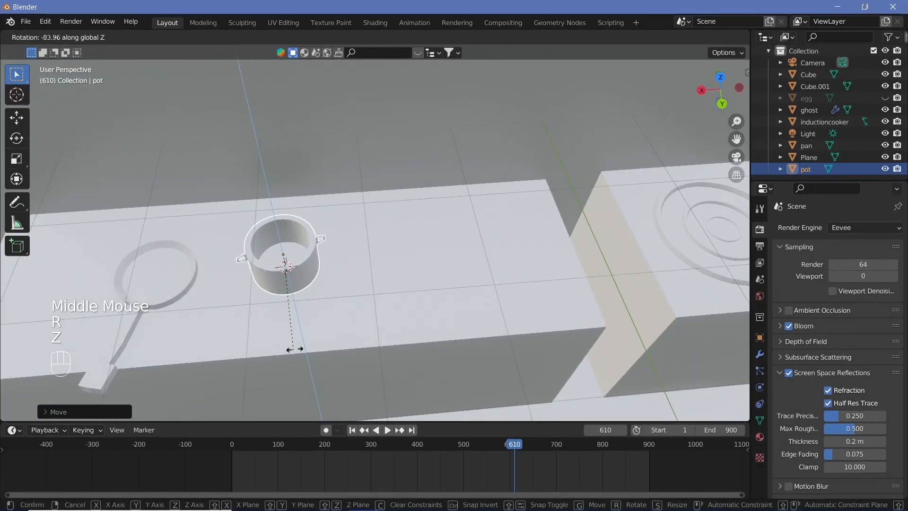
left_click(288, 349)
Step: Unhide the egg, select it and scale it down uniformly by a factor of about 0.45
middle_click_drag(289, 347, 713, 220)
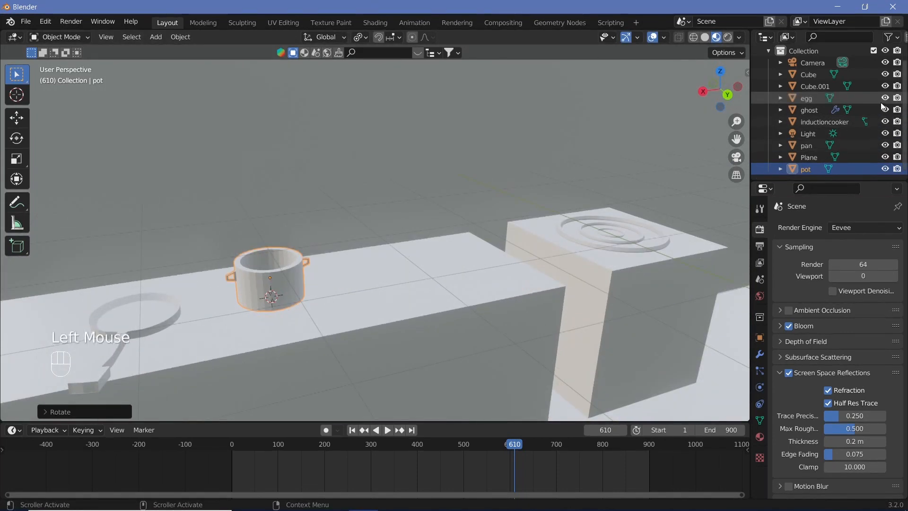
scroll(333, 351, "down", 2)
middle_click_drag(333, 351, 346, 310)
scroll(239, 317, "down", 2)
key("s")
right_click(344, 297)
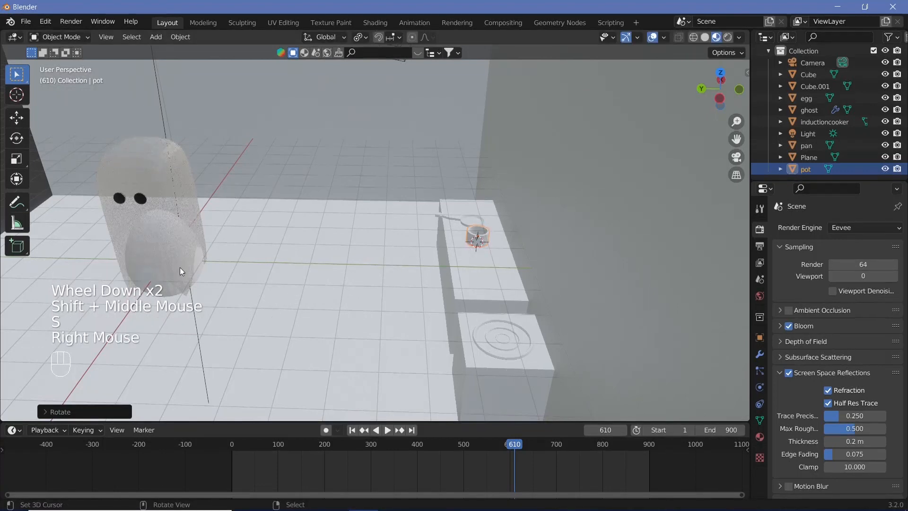
right_click(191, 270)
key("s")
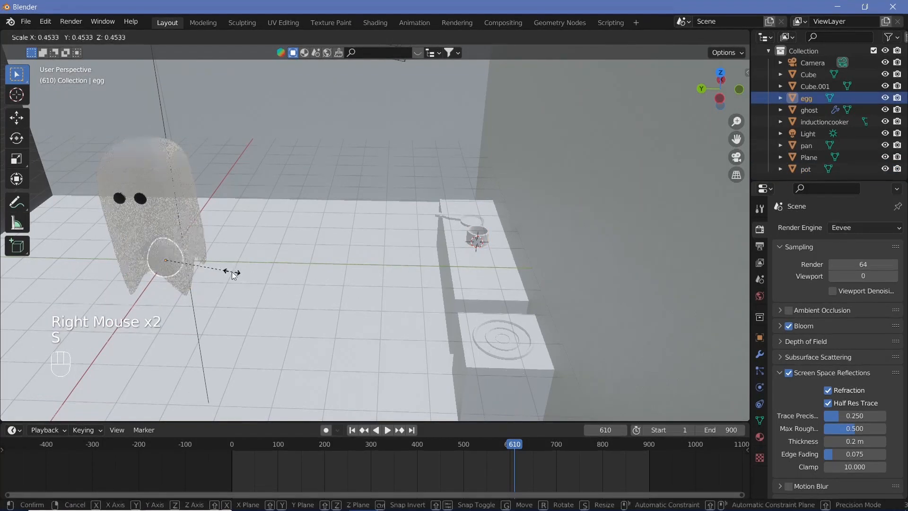
left_click(232, 271)
Step: Snap the egg to the 3D cursor on the long counter and scale it down further by about 0.32
middle_click_drag(280, 277, 280, 278)
key("shift+s")
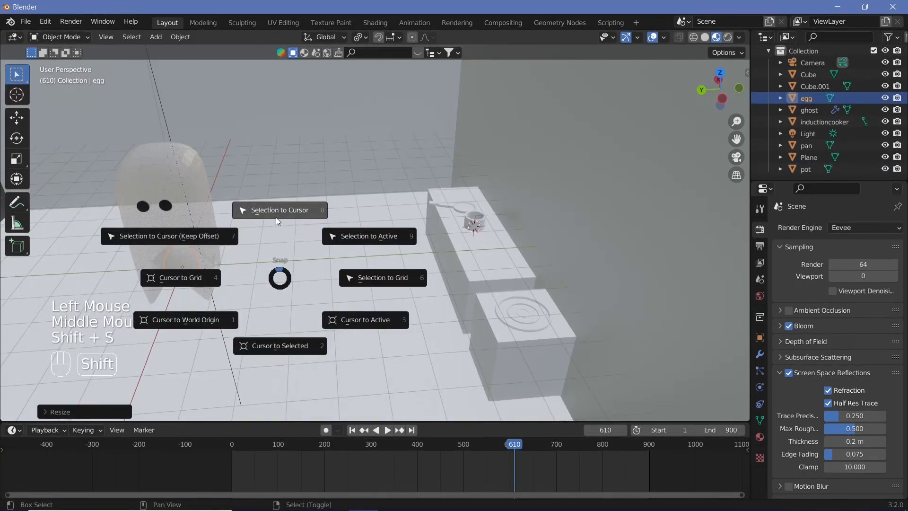
left_click(277, 217)
scroll(347, 235, "up", 2)
middle_click_drag(347, 235, 380, 286, "shift")
scroll(461, 241, "up", 2)
scroll(389, 273, "up", 2)
scroll(380, 285, "down", 2)
key("s")
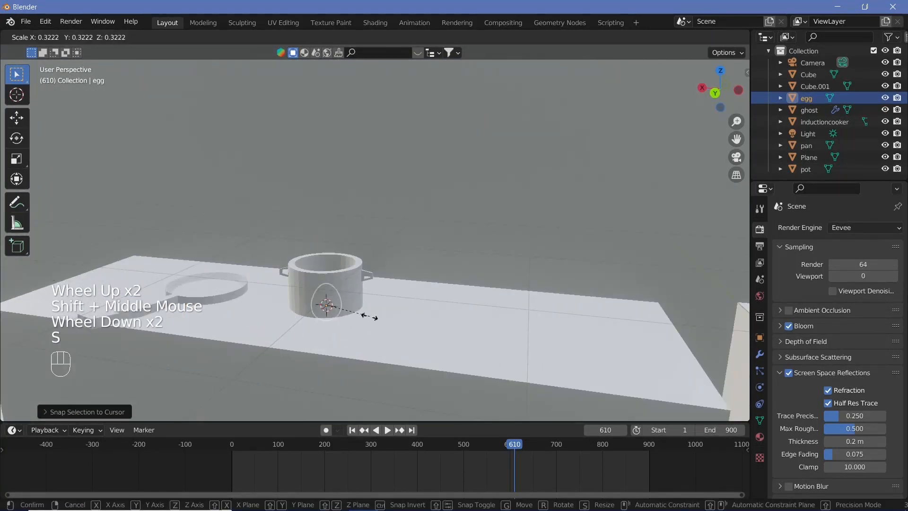
left_click(373, 316)
Step: Move the egg along X to stand beside the pot and raise it along Z onto the counter top
key("g")
key("x")
left_click(466, 343)
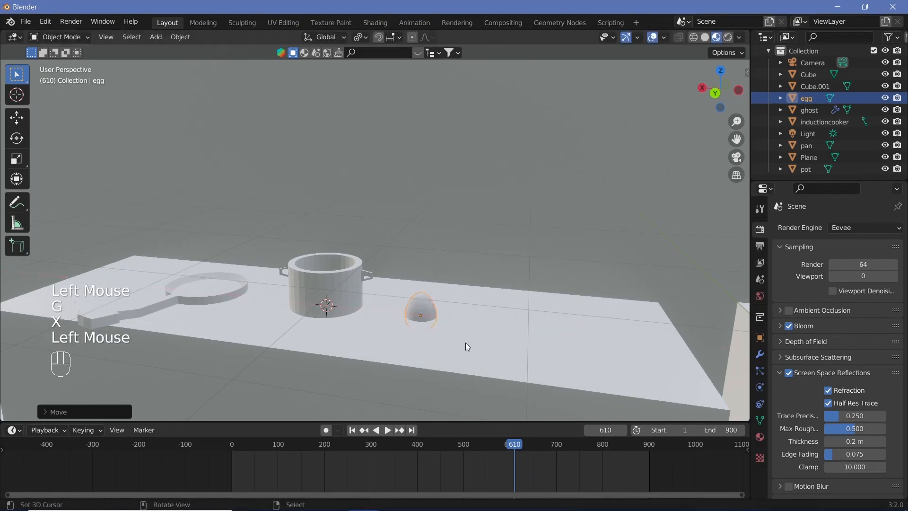
key("g")
key("z")
left_click(470, 330)
middle_click_drag(470, 330, 341, 284)
scroll(473, 307, "up", 3)
scroll(341, 285, "up", 3)
scroll(342, 284, "down", 4)
scroll(474, 349, "down", 1)
middle_click_drag(474, 349, 370, 317)
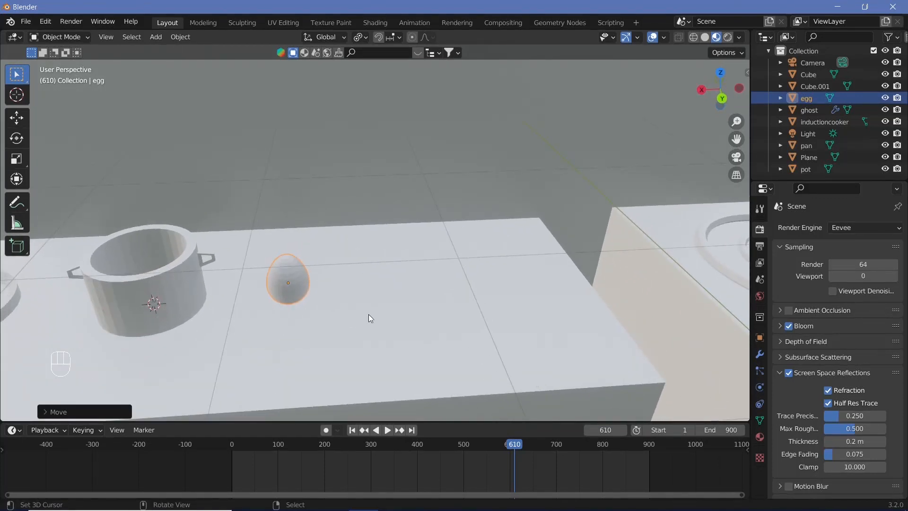
Step: Add an Array modifier to the egg with a count of 6 and a relative offset of -1.1 on X
left_click(760, 353)
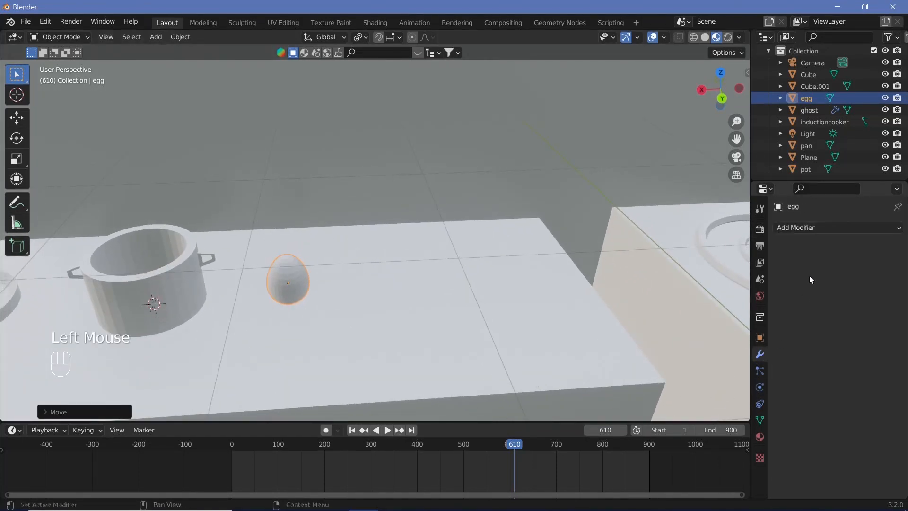
left_click(824, 229)
left_click(661, 265)
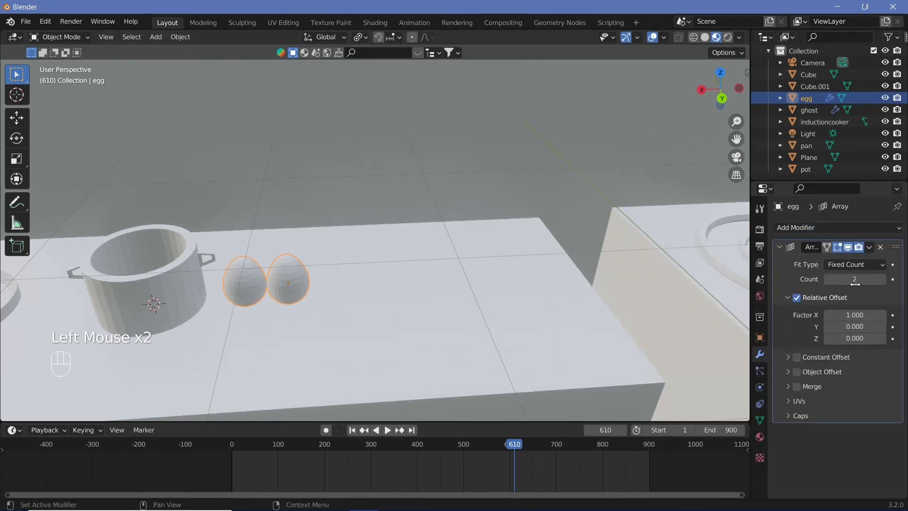
left_click(853, 316)
key("Return")
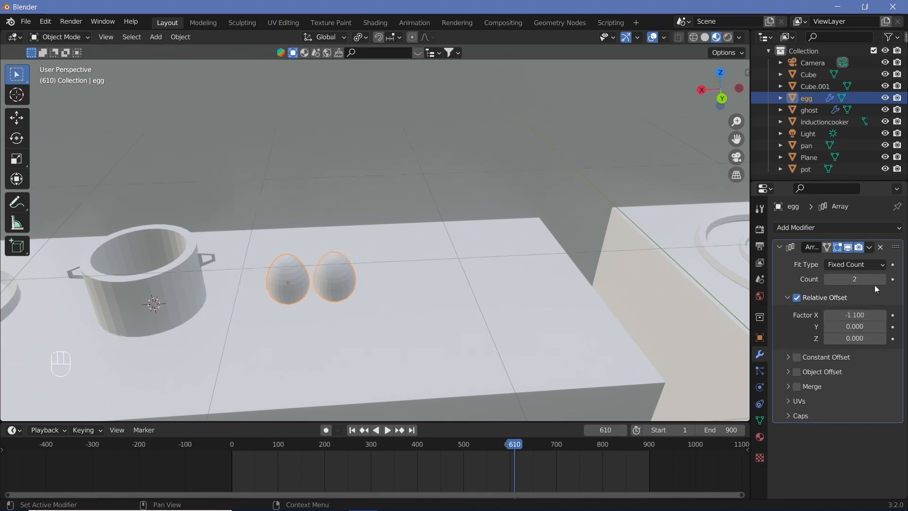
left_click(882, 279)
left_click(882, 280)
left_click(882, 280)
left_click(883, 279)
Step: Shift the row of eggs slightly along the Y axis on the counter
middle_click_drag(544, 331, 478, 333)
key("g")
key("y")
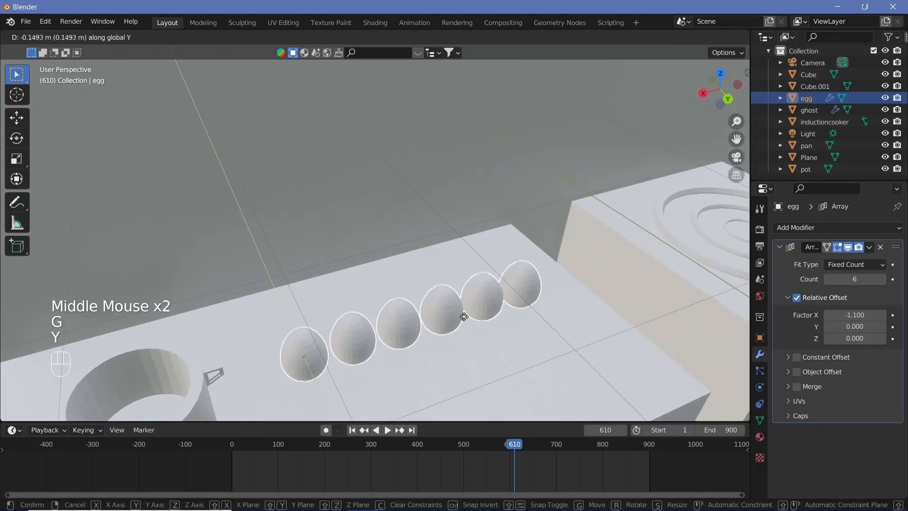
left_click(470, 364)
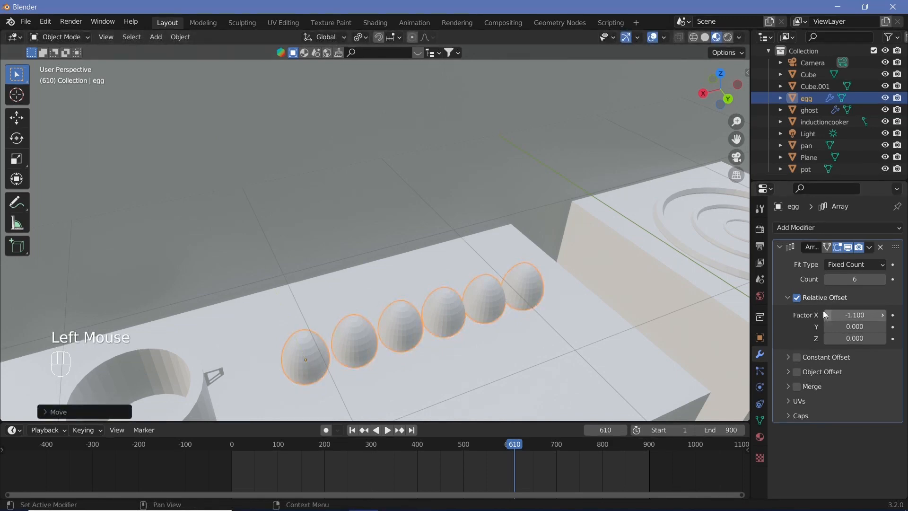
Step: Add a second Array modifier to the egg with relative offset X 0 and Y 1.1 to form a second row
left_click(835, 229)
left_click(697, 261)
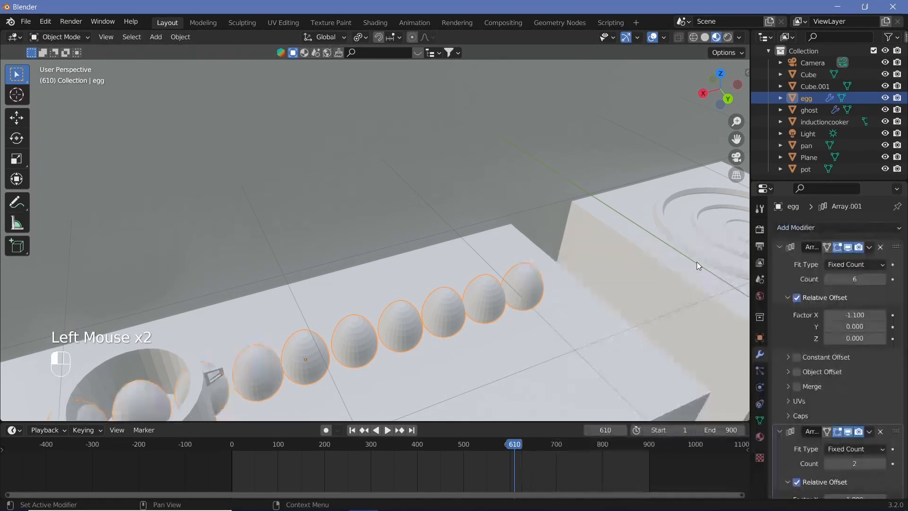
scroll(840, 397, "down", 3)
left_click(856, 424)
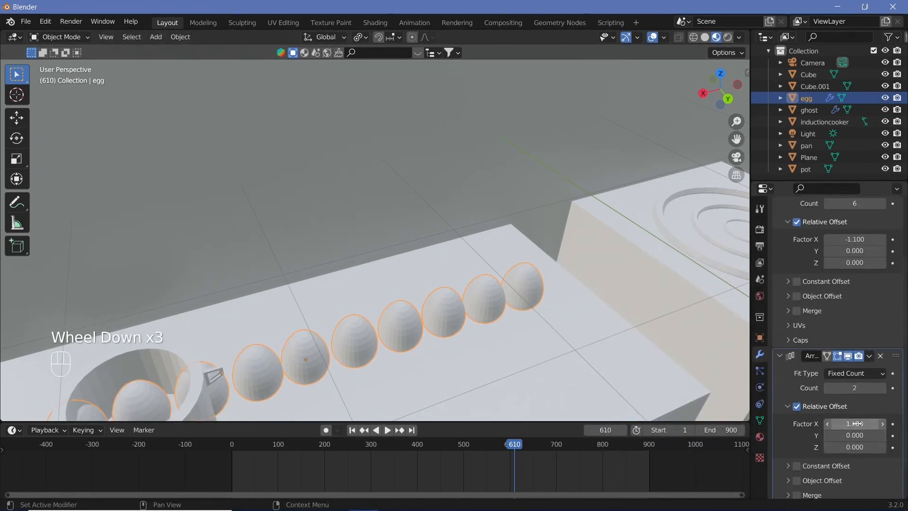
type("0")
key("Return")
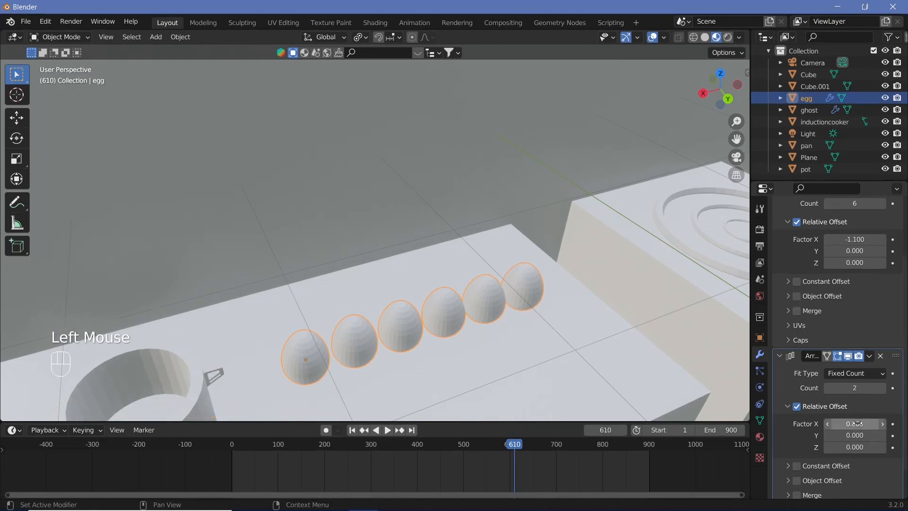
left_click(858, 435)
left_click_drag(858, 435, 883, 435)
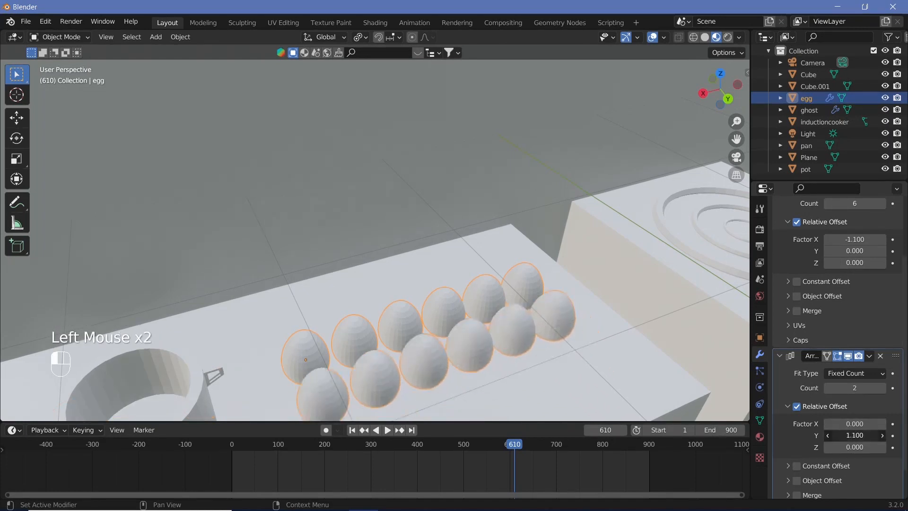
Step: Select the floor plane and create a new material on it
scroll(527, 301, "down", 4)
middle_click_drag(527, 301, 471, 325)
scroll(425, 289, "down", 4)
scroll(421, 295, "up", 2)
scroll(278, 292, "up", 2)
middle_click_drag(278, 292, 208, 292)
scroll(359, 291, "up", 1)
right_click(208, 293)
scroll(252, 303, "down", 3)
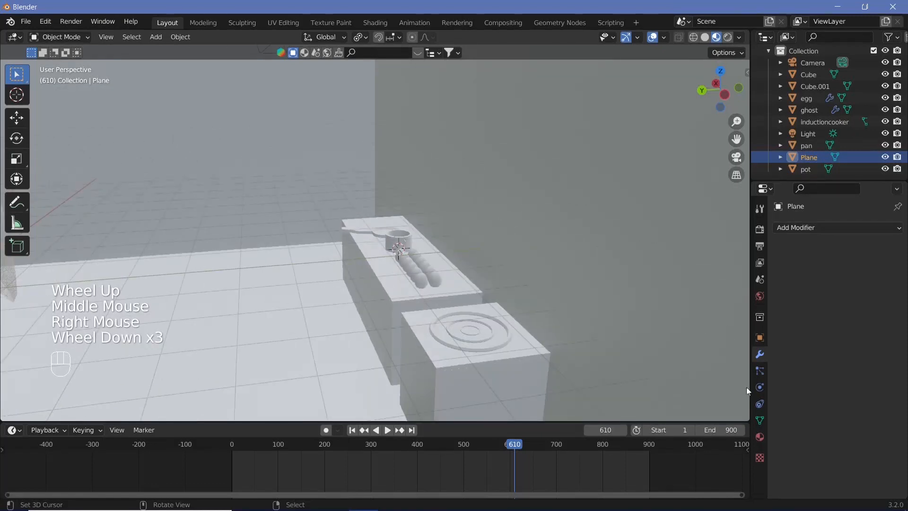
left_click(759, 436)
left_click(820, 279)
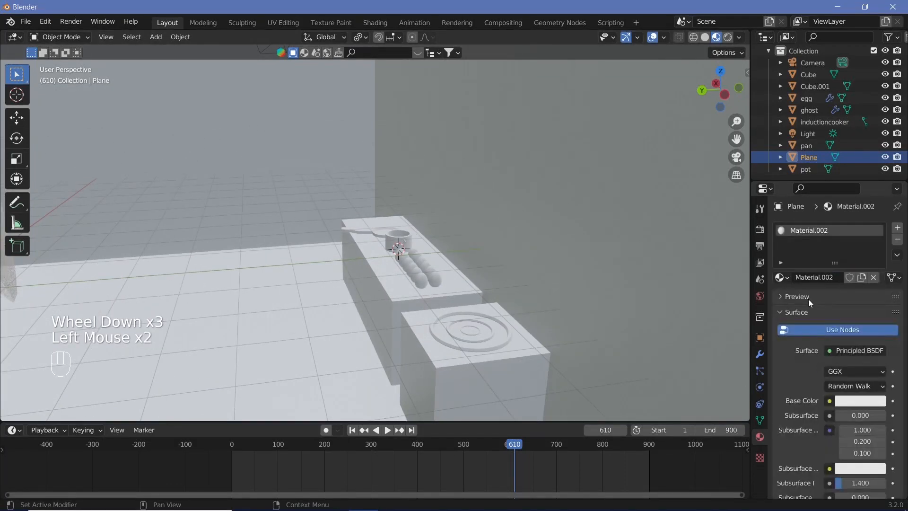
Step: Rename the plane's material to "floor"
left_click(818, 278)
type("foor")
key("Return")
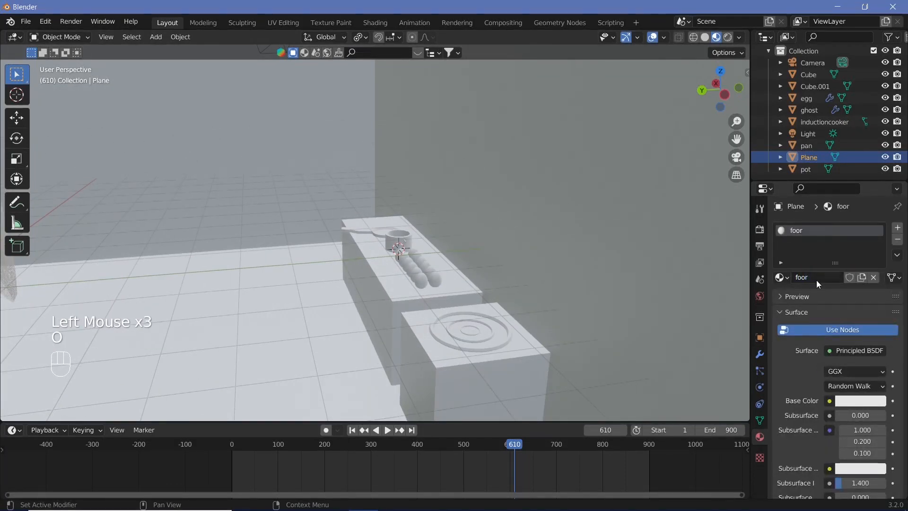
left_click(798, 280)
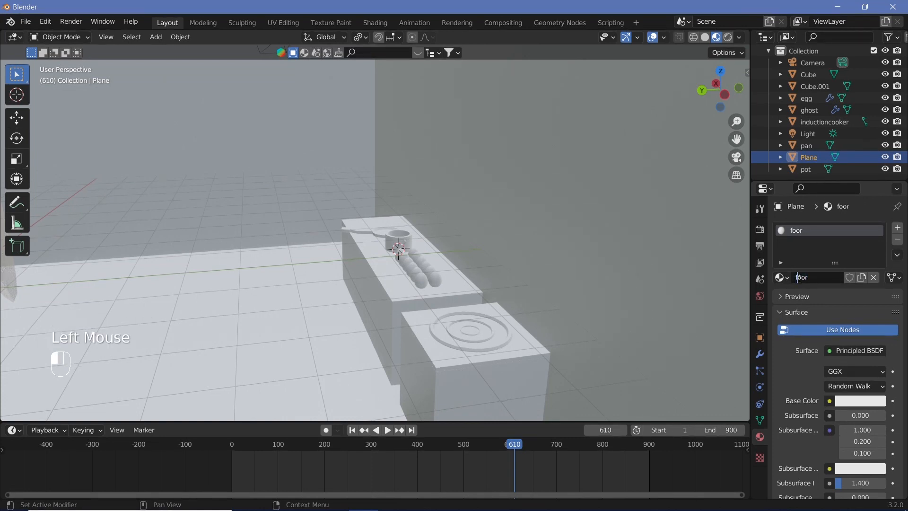
type("l")
key("Return")
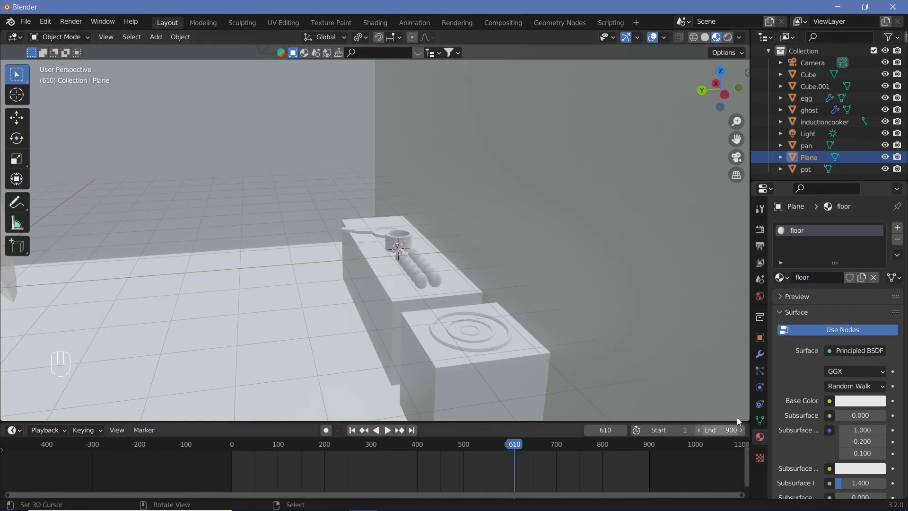
Step: Split the 3D viewport vertically and turn the new area into a Shader Editor with its sidebar hidden
left_click(856, 351)
left_click(851, 352)
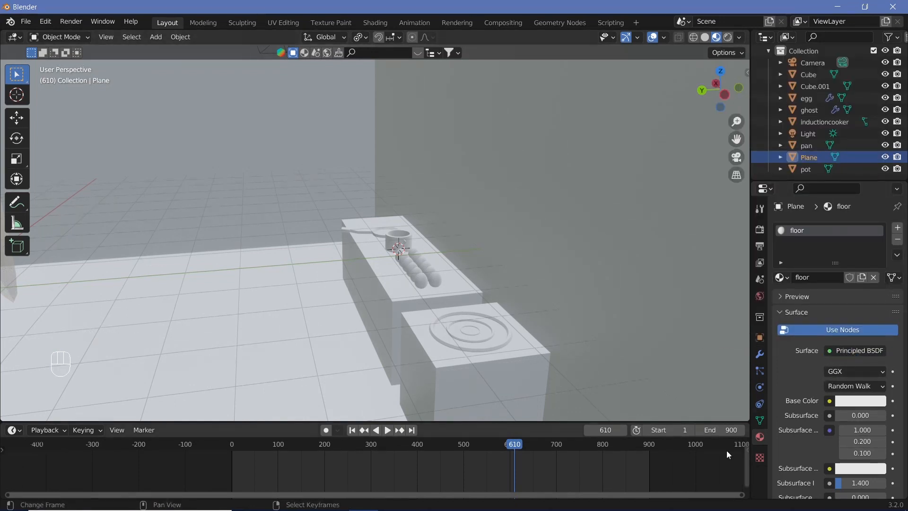
left_click_drag(747, 421, 453, 71)
left_click(468, 37)
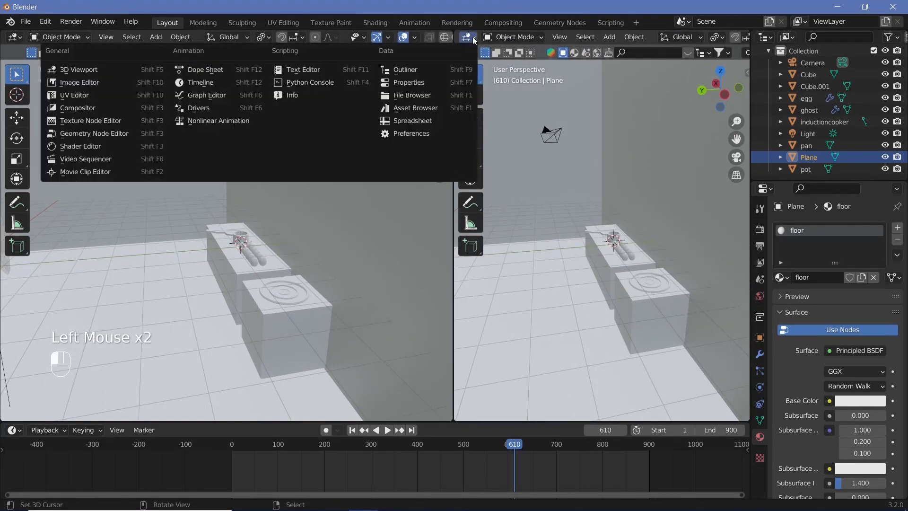
left_click(71, 140)
key("n")
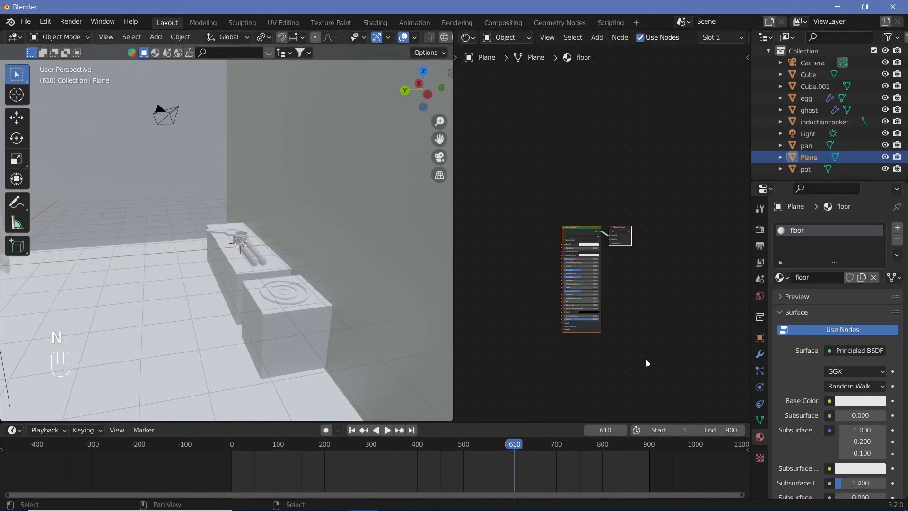
Step: Add a Checker Texture node to the floor material and connect its Color output to the Principled BSDF's Base Color
scroll(652, 355, "up", 2)
middle_click_drag(662, 345, 730, 308)
scroll(591, 265, "up", 2)
scroll(550, 256, "up", 2)
mouse_move(549, 257)
middle_mouse_down()
mouse_move(521, 279)
mouse_move(566, 263)
middle_mouse_up()
key("shift+a")
left_click(569, 264)
type("check")
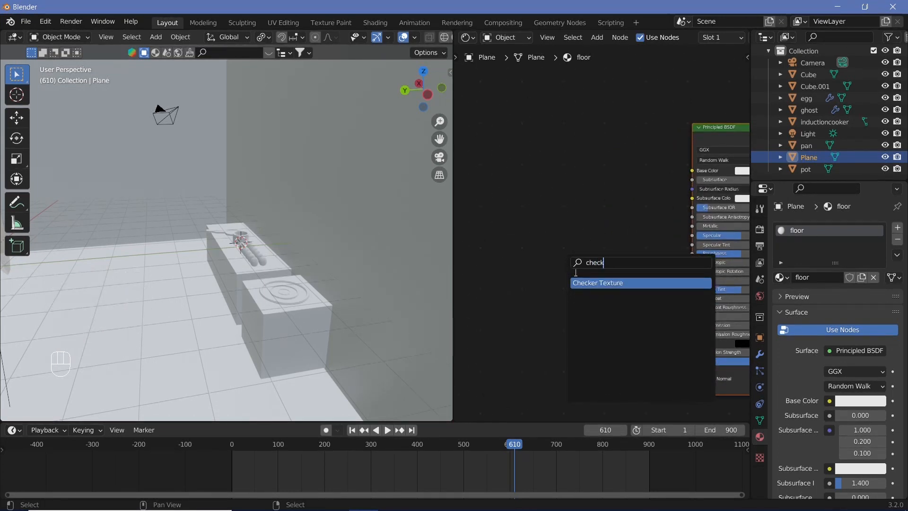
key("Return")
left_click(529, 248)
left_click_drag(555, 246, 696, 172)
scroll(329, 305, "down", 4)
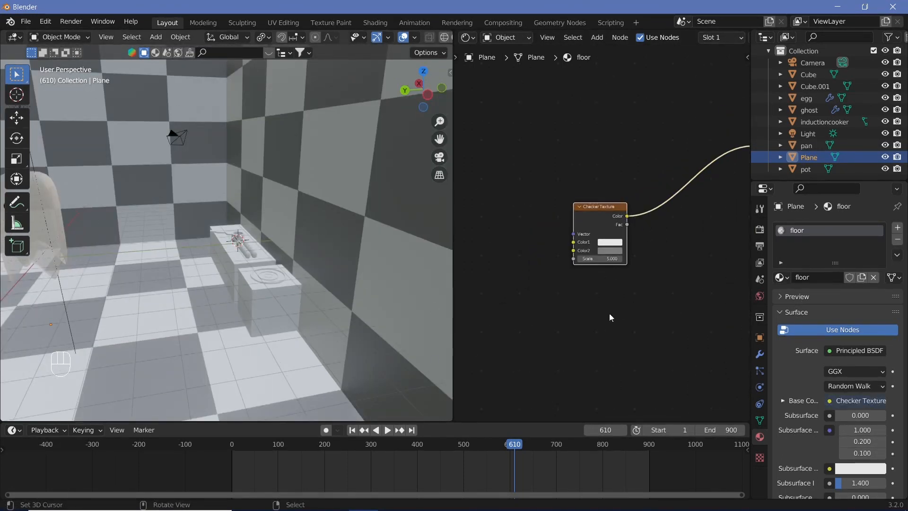
Step: Add a second material slot to the plane with a new material named "walls"
left_click(898, 228)
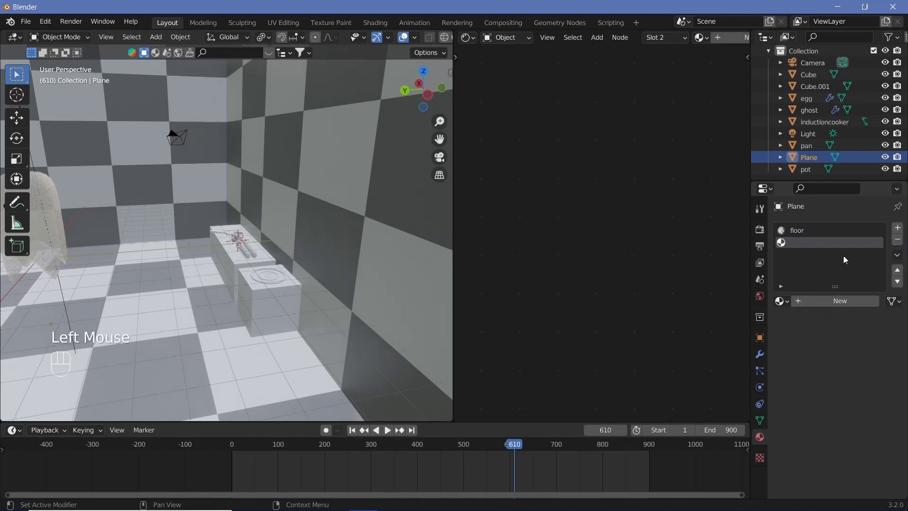
left_click(818, 304)
left_click(817, 301)
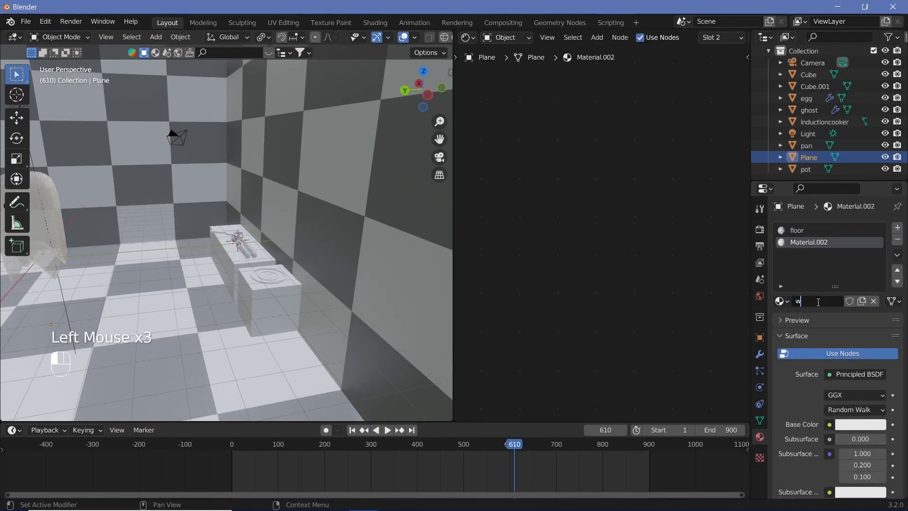
type("walls")
key("Return")
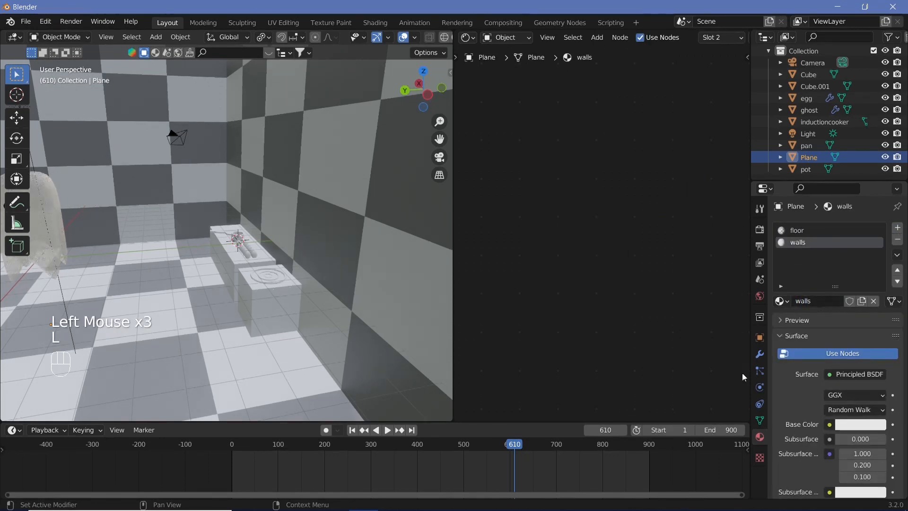
Step: Assign the walls material to the room's two wall faces in Edit Mode and return to Object Mode
key("Tab")
right_click(315, 187)
right_click(128, 141, "shift")
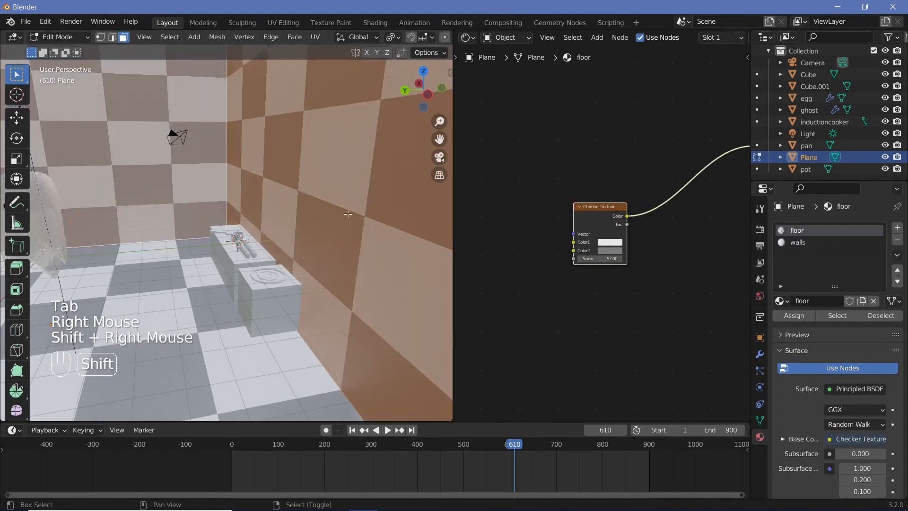
left_click(811, 242)
left_click(797, 310)
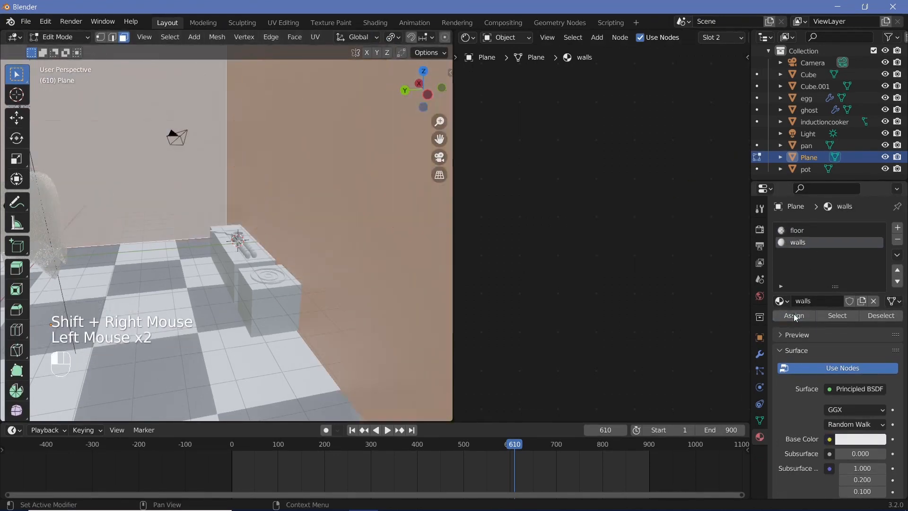
key("Tab")
right_click(211, 368)
Step: Set the Scale of the floor material's Checker Texture to 30
left_click(825, 230)
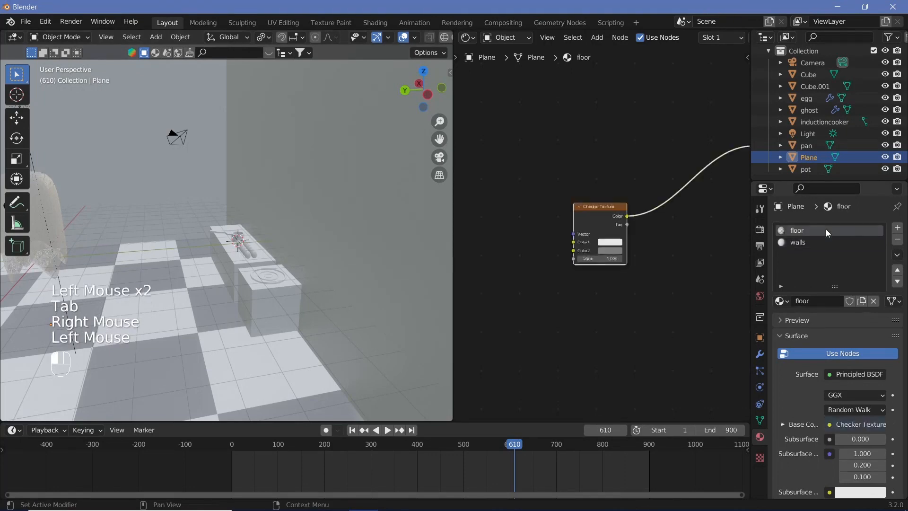
key("Return")
left_click_drag(599, 260, 681, 260)
left_click(599, 261)
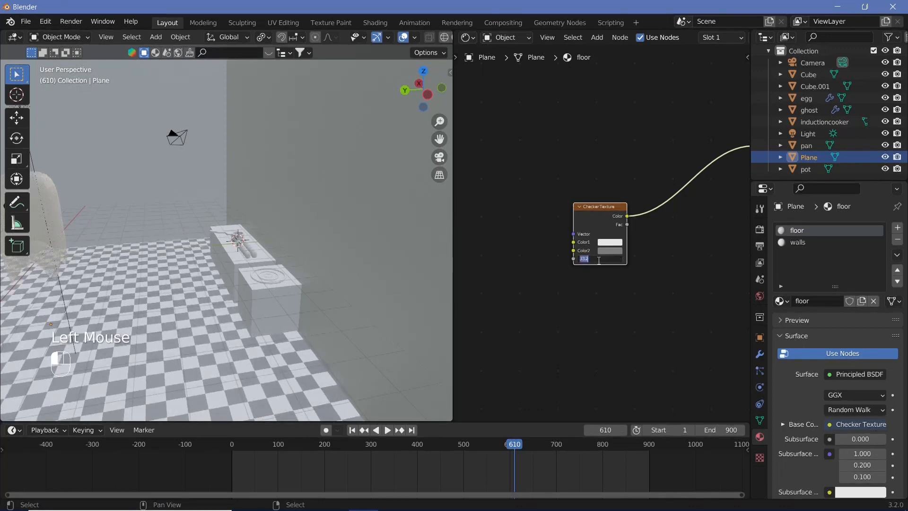
type("30")
key("Return")
Step: Set the Checker Texture's Color1 to pure white with value 1.000 and brighten Color2 to a lighter grey
scroll(637, 273, "up", 5)
left_click(626, 256)
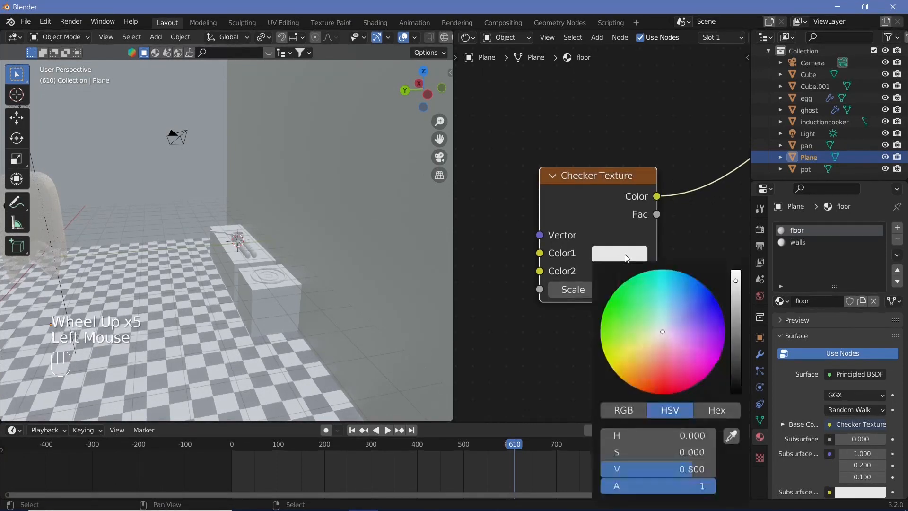
left_click_drag(737, 284, 736, 273)
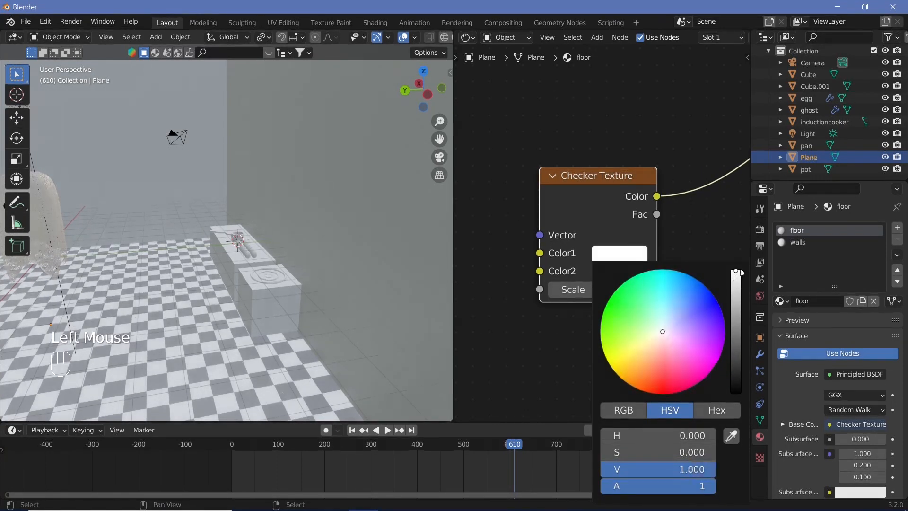
left_click(606, 270)
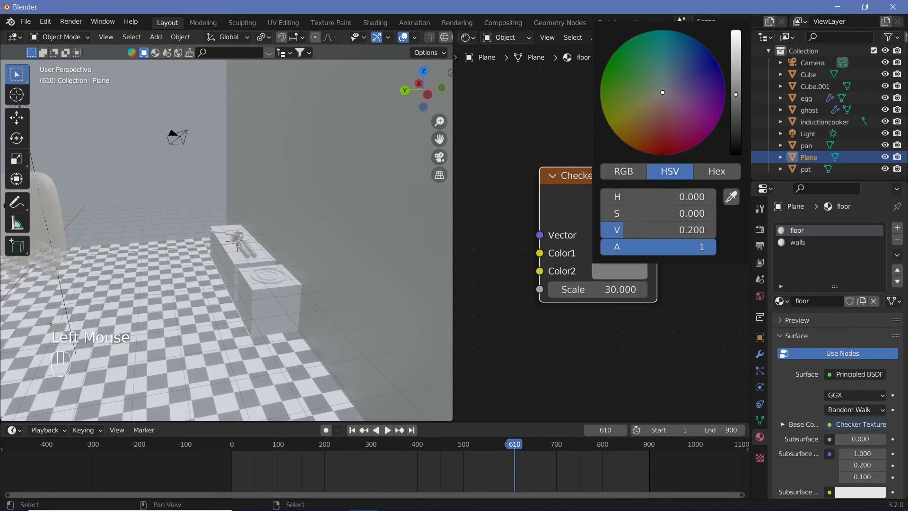
left_click_drag(736, 94, 739, 74)
Step: Add a Bump node, feeding the checker Color into its Height and its Normal output into the Principled BSDF's Normal
scroll(625, 355, "down", 3)
middle_click_drag(625, 355, 735, 322)
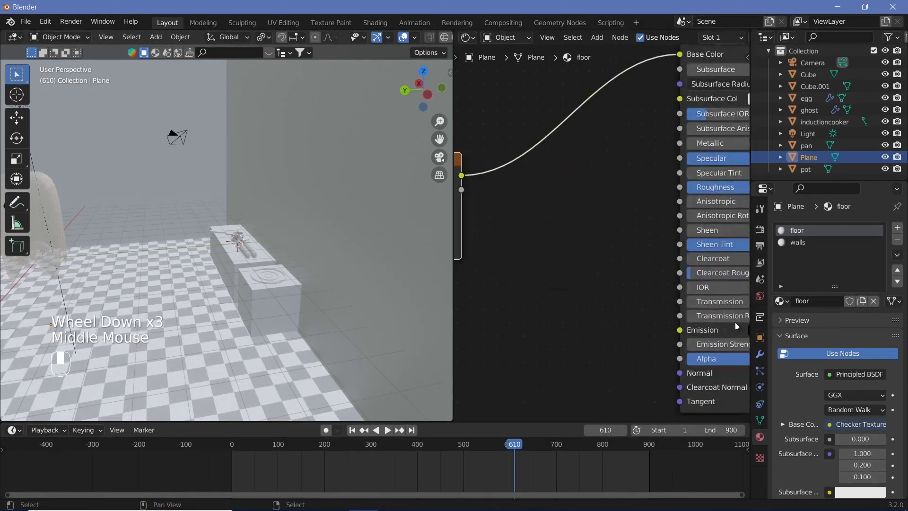
scroll(610, 316, "down", 2)
middle_click_drag(608, 316, 651, 300)
key("shift+a")
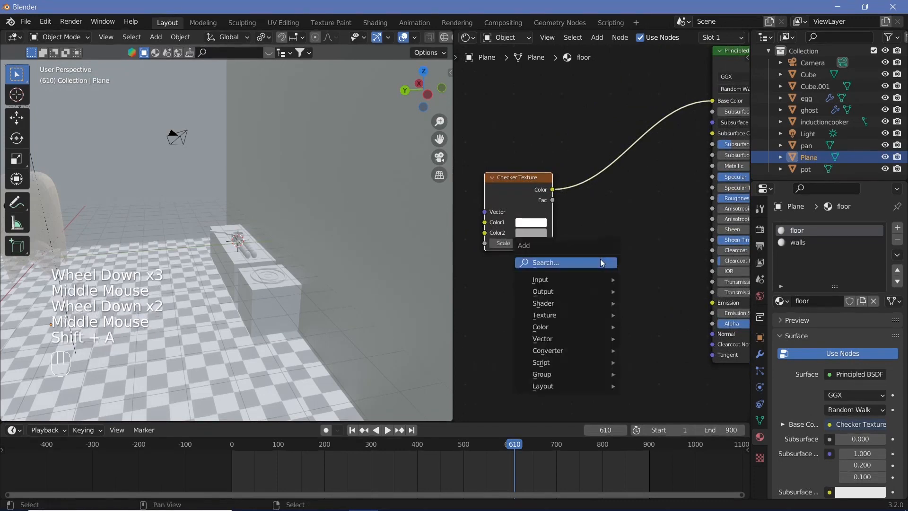
left_click(600, 262)
type("bump")
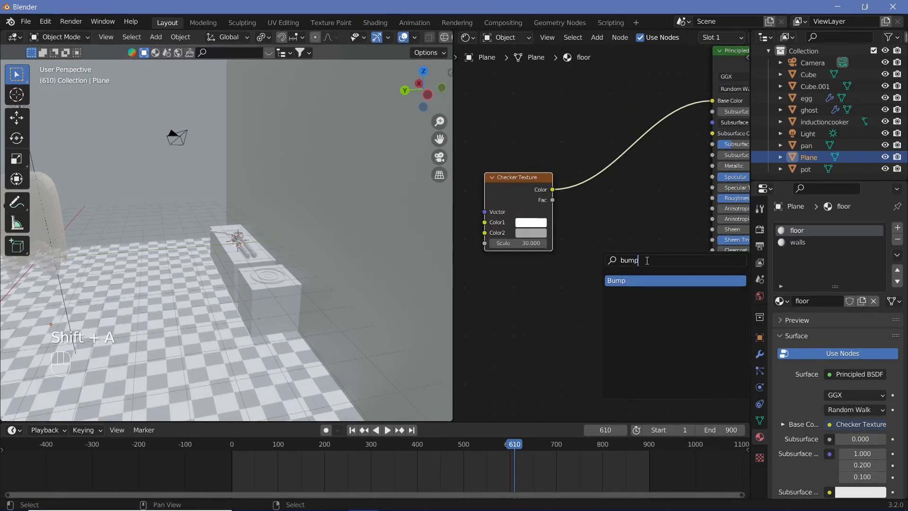
left_click(635, 280)
left_click(635, 279)
left_click_drag(552, 189, 607, 283)
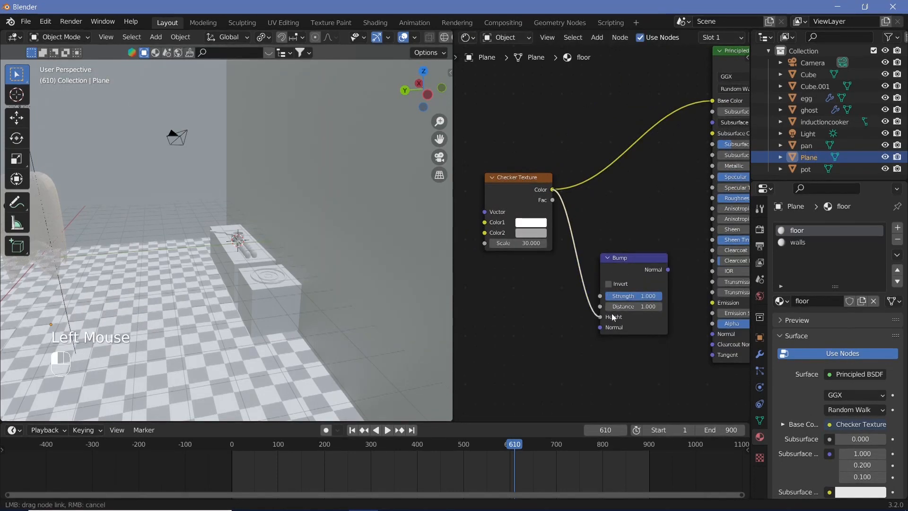
left_click_drag(611, 316, 611, 316)
left_click_drag(667, 269, 716, 335)
Step: Darken the walls material's Base Color to a mid grey
scroll(249, 380, "up", 3)
middle_click_drag(249, 379, 451, 312, "shift")
scroll(356, 322, "up", 2)
middle_click_drag(339, 289, 305, 161, "shift")
scroll(305, 161, "up", 1)
scroll(305, 161, "down", 2)
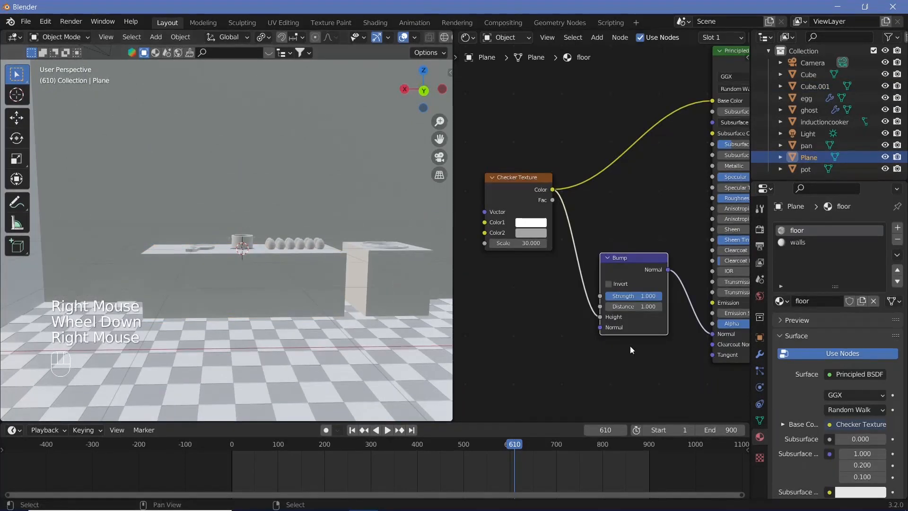
left_click(809, 242)
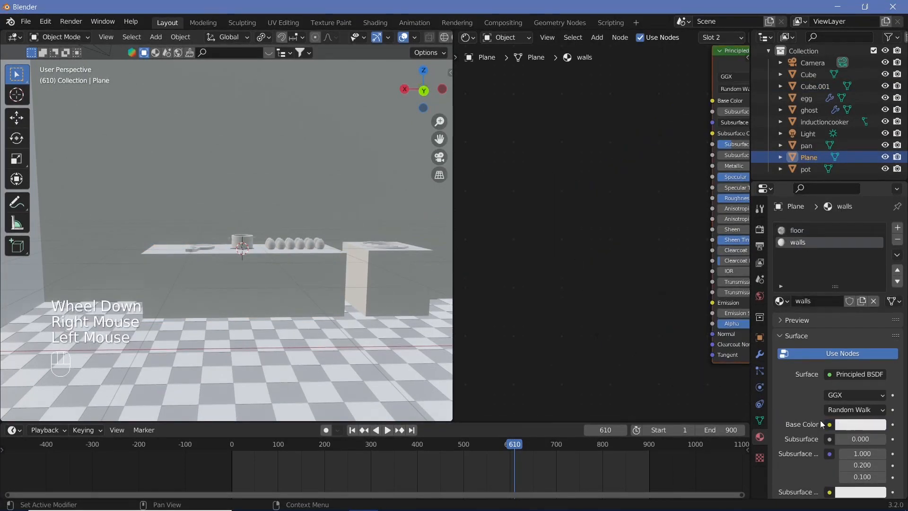
left_click(860, 423)
left_click_drag(879, 282, 877, 296)
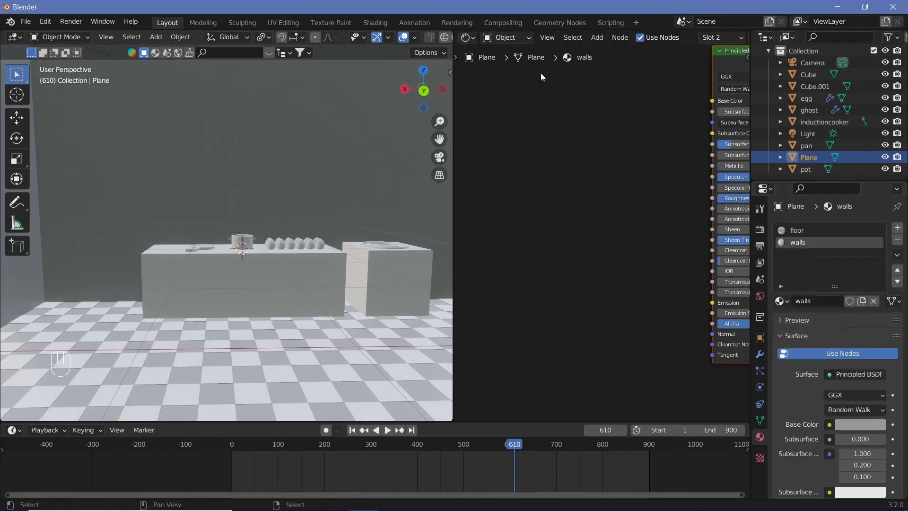
Step: Hide the viewport overlays and examine the floor, the walls and the walls material's shader node
middle_click_drag(302, 211, 390, 75)
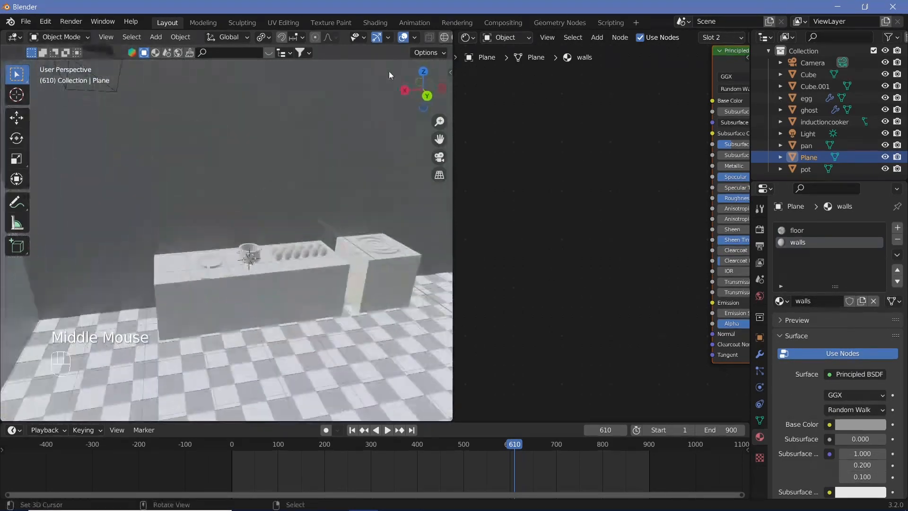
left_click(404, 39)
middle_click_drag(302, 276, 327, 251)
scroll(215, 262, "up", 2)
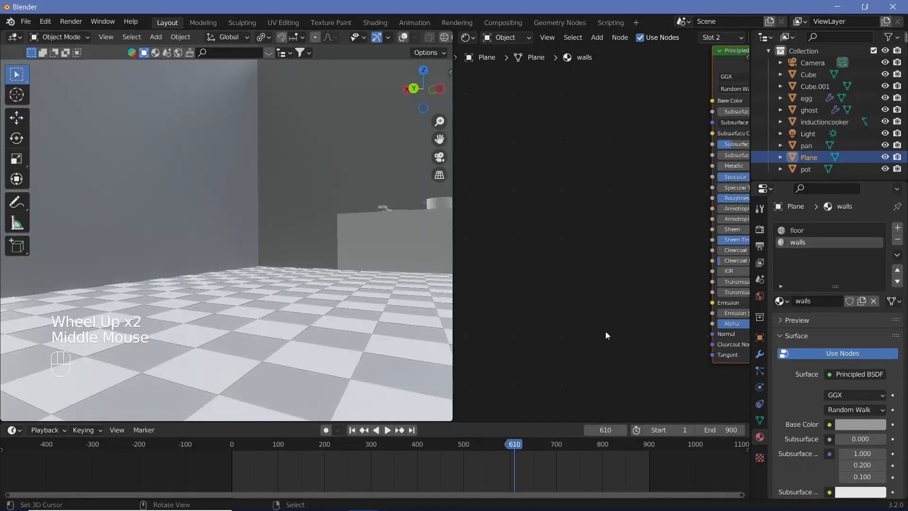
middle_click_drag(626, 318, 518, 345)
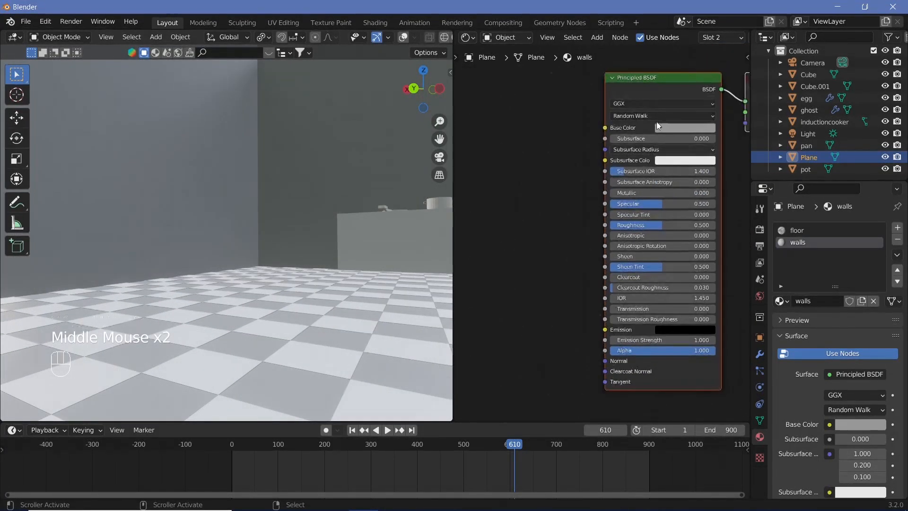
left_click(657, 125)
middle_click_drag(208, 212, 229, 246)
middle_click_drag(229, 248, 189, 260, "shift")
scroll(200, 265, "up", 1)
scroll(200, 266, "up", 1)
Step: Select the long counter holding the pot and eggs, enter Edit Mode on it and turn the viewport overlays back on
right_click(277, 257)
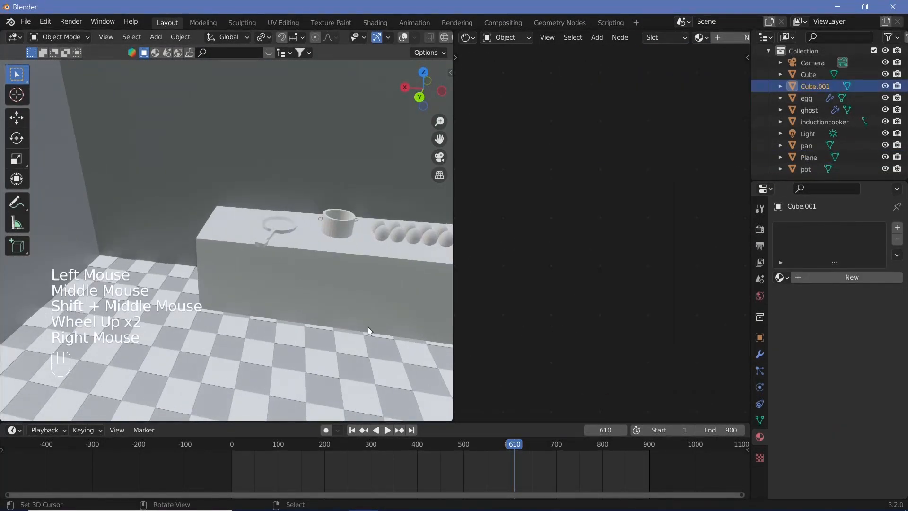
scroll(402, 298, "up", 2)
middle_click_drag(402, 298, 210, 309, "shift")
middle_click_drag(210, 310, 318, 257)
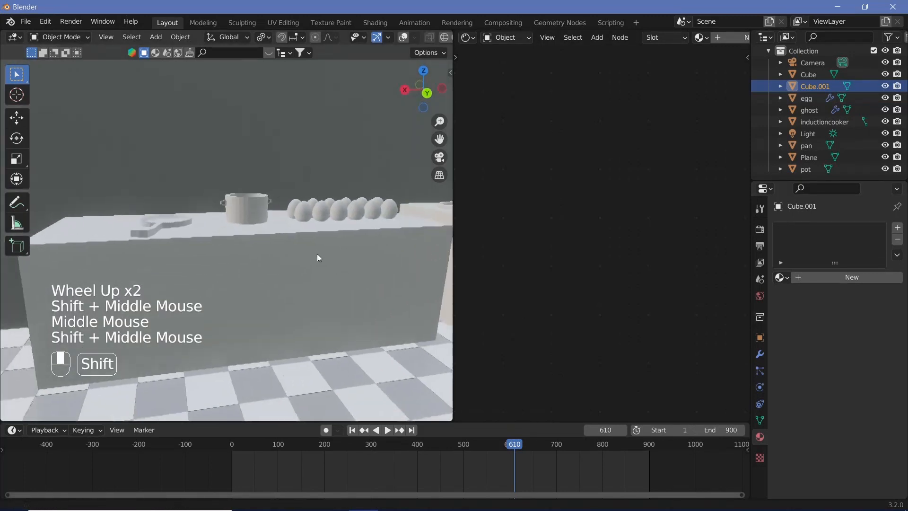
key("Tab")
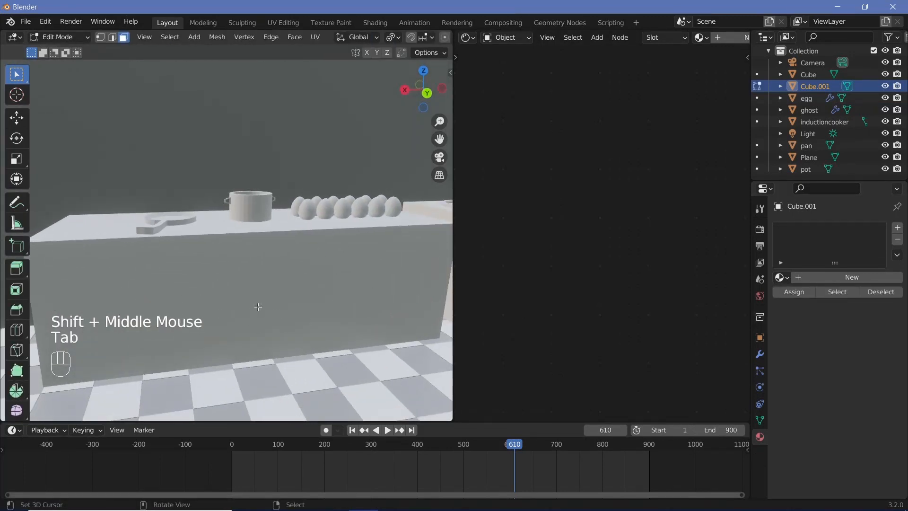
middle_click_drag(258, 306, 284, 302)
scroll(421, 42, "down", 5)
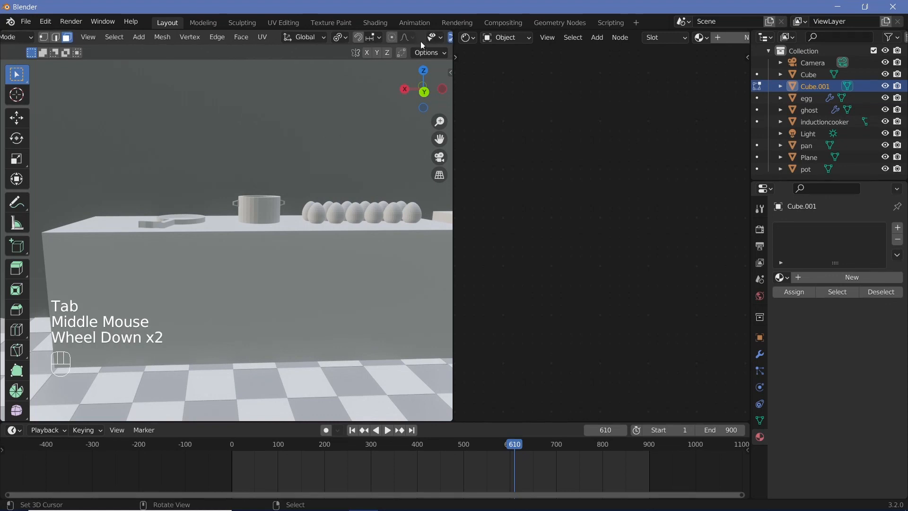
left_click(403, 39)
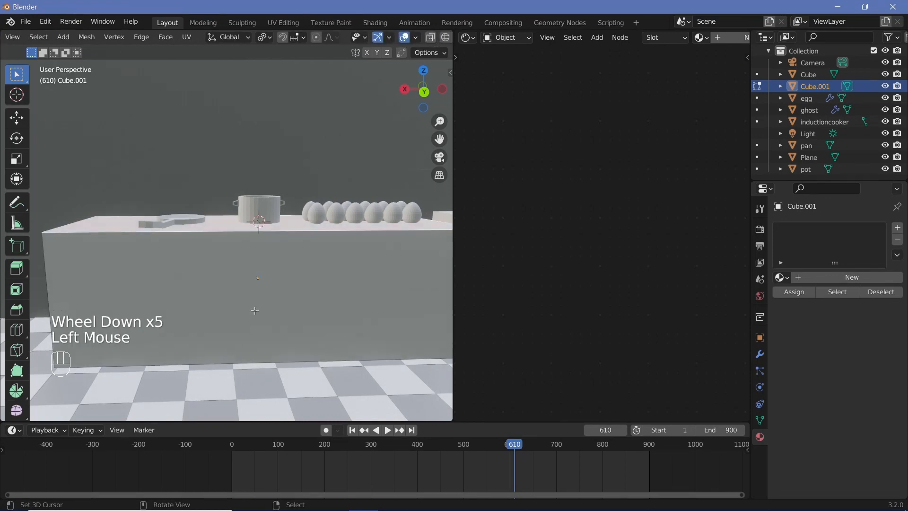
key("Tab")
key("Tab")
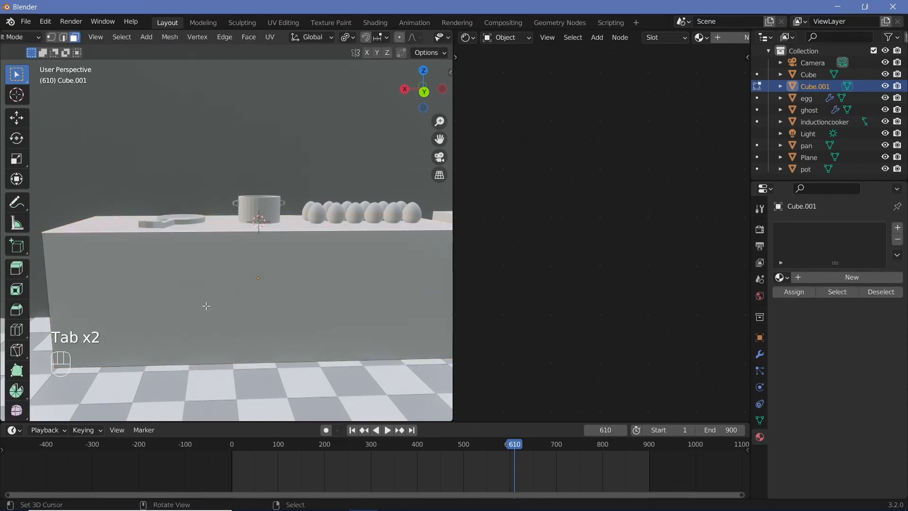
Step: Add six evenly spaced vertical loop cuts along the length of the counter
key("ctrl+r")
scroll(302, 231, "up", 8)
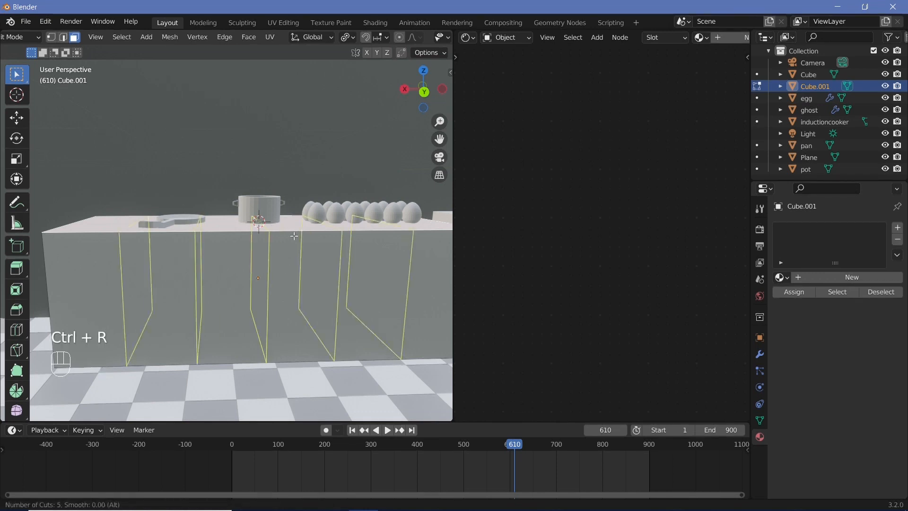
scroll(294, 236, "down", 3)
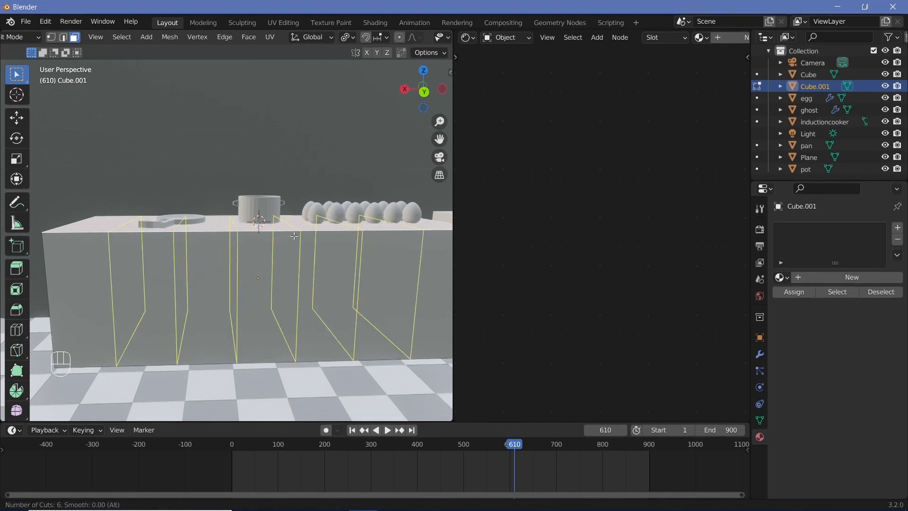
left_click(294, 236)
left_click(292, 235)
Step: Add two evenly spaced horizontal loop cuts around the counter with an edge slide of 0
key("ctrl+r")
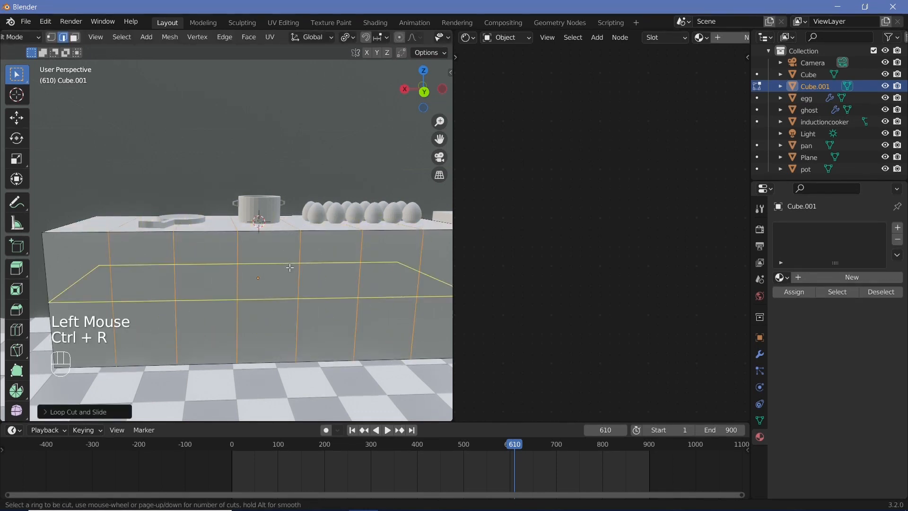
scroll(289, 268, "up", 1)
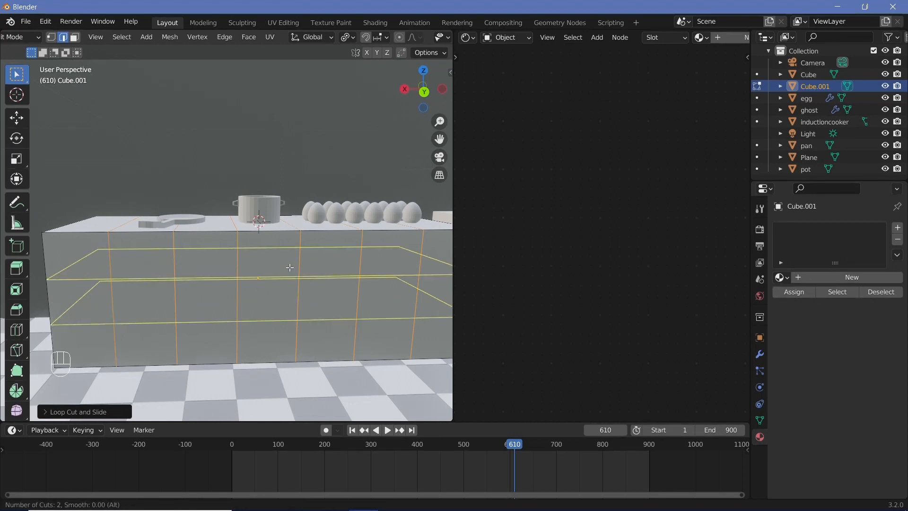
left_click(289, 268)
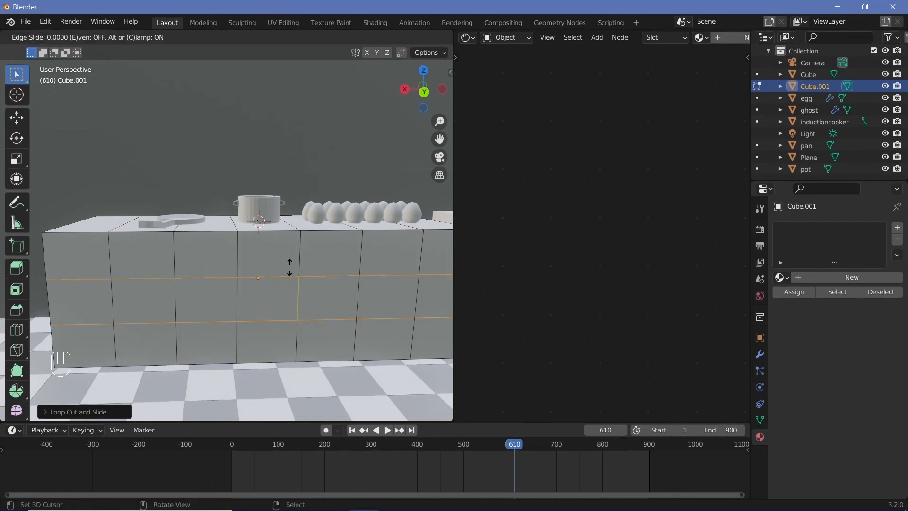
right_click(150, 298)
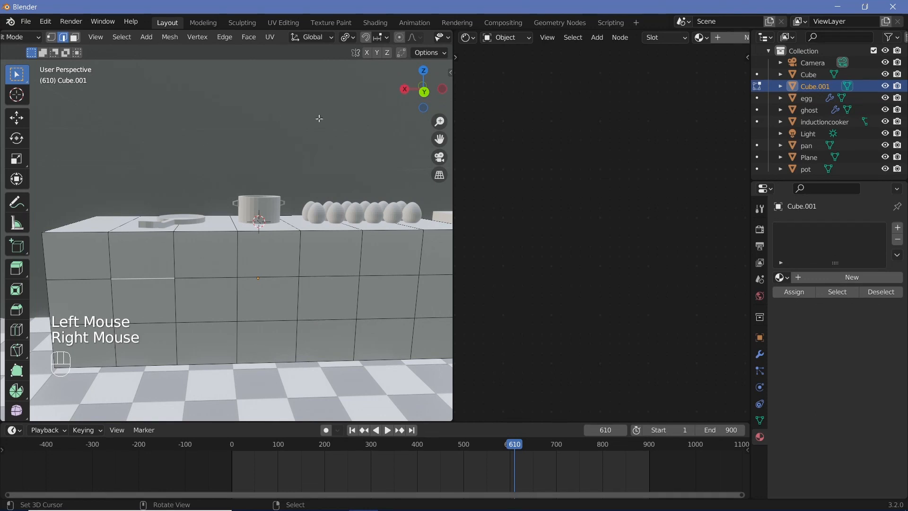
scroll(406, 44, "down", 1)
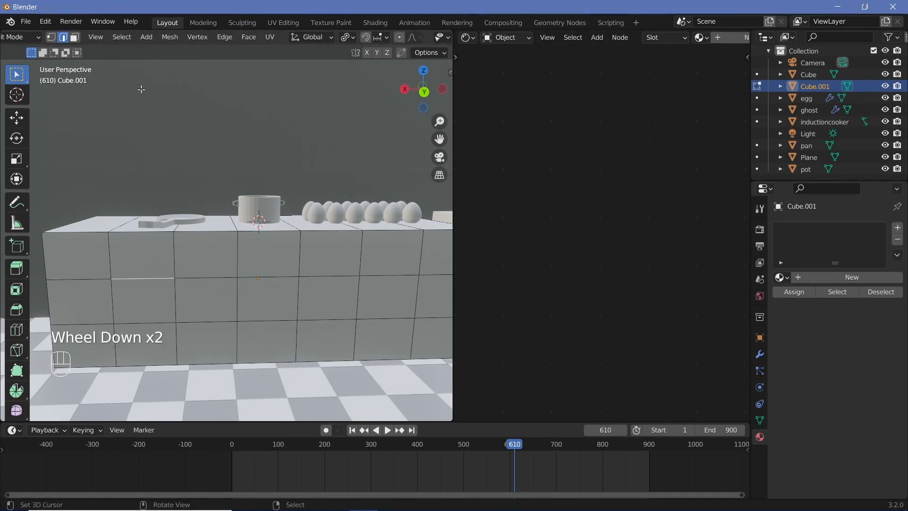
Step: Inset the middle-row front face in the second column from the pan end by about 0.035 m and move it outward along Y
left_click(75, 41)
right_click(154, 302)
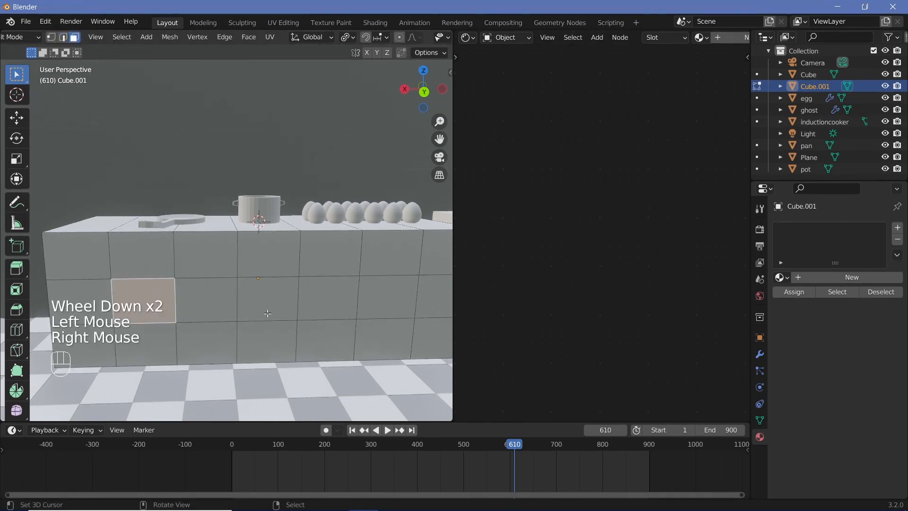
key("i")
key("i")
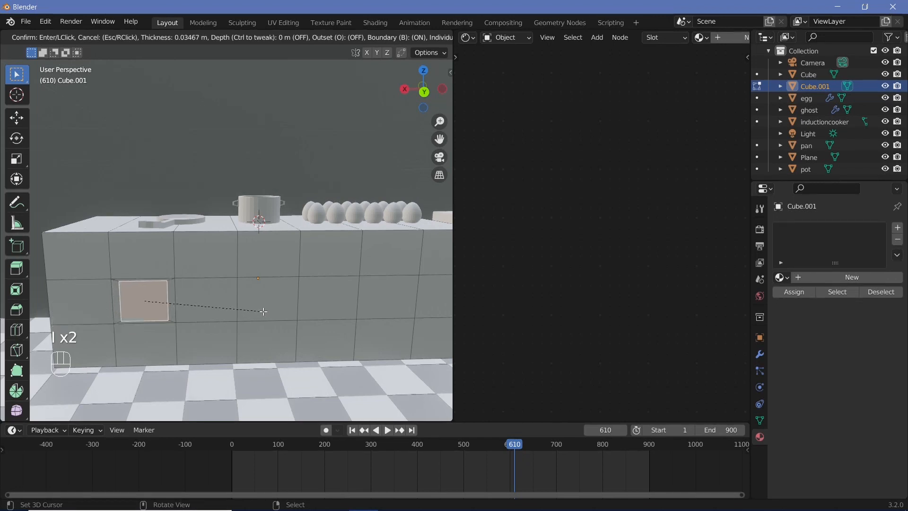
left_click(263, 312)
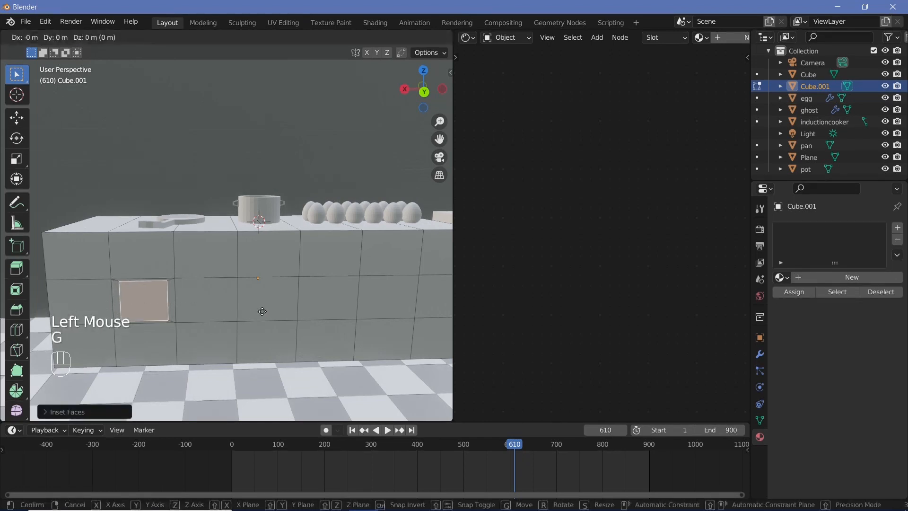
key("g")
key("y")
left_click(263, 313)
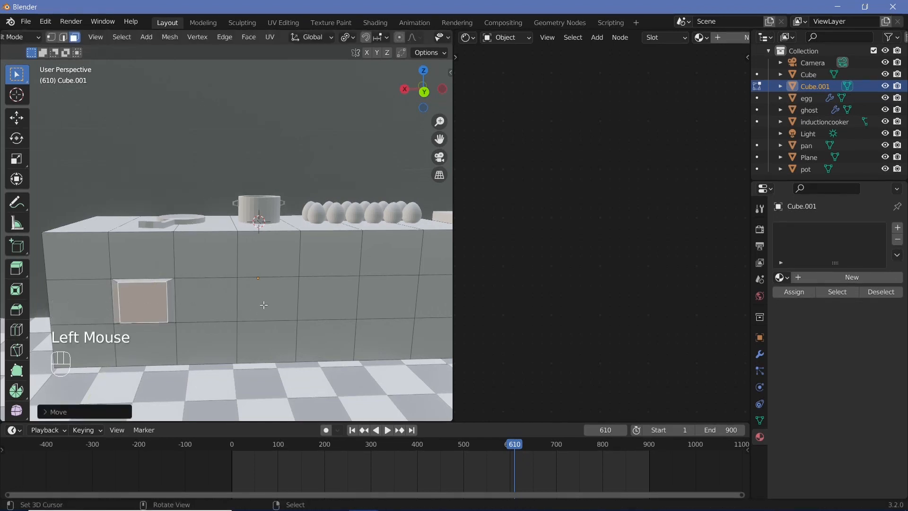
right_click(206, 299)
right_click(264, 305, "shift")
right_click(326, 299, "shift")
right_click(385, 299, "shift")
scroll(376, 306, "down", 1)
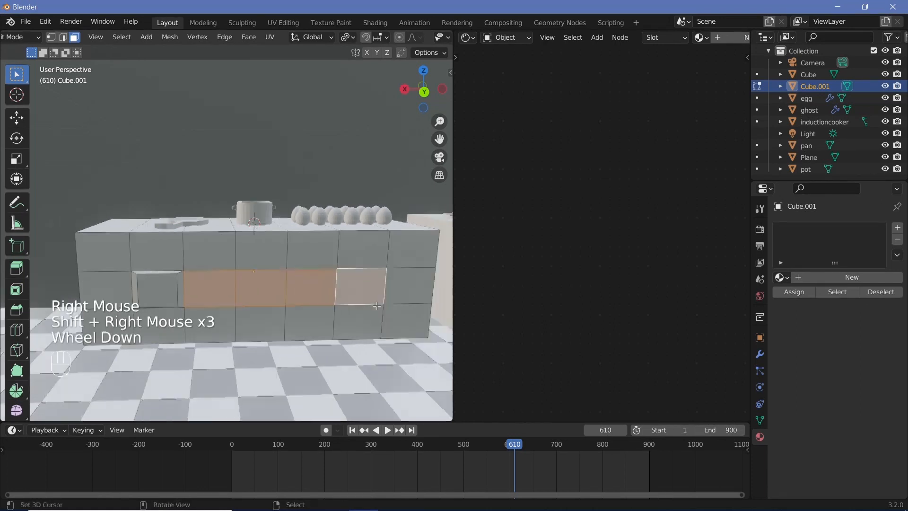
scroll(377, 306, "down", 1)
middle_click_drag(377, 306, 359, 302, "shift")
scroll(359, 303, "up", 1)
right_click(241, 318)
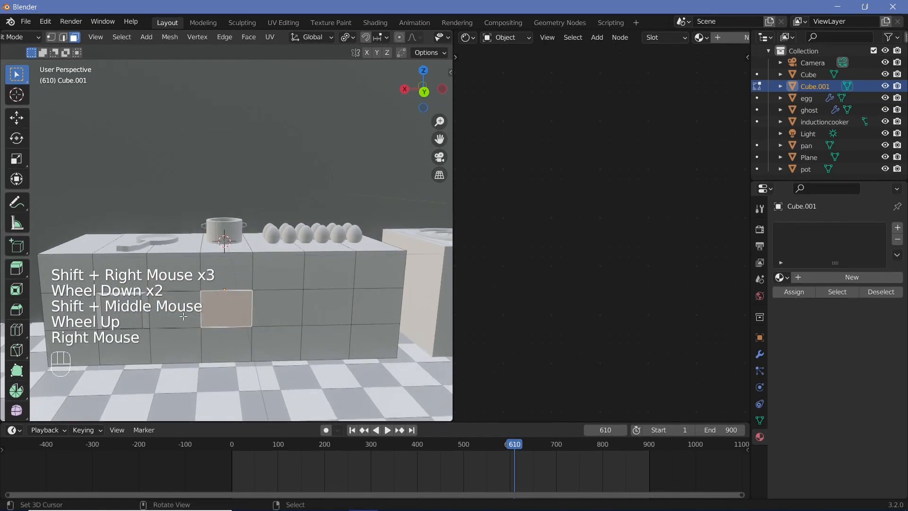
Step: Inset the middle-row faces in the third and fourth columns individually by about 0.038 m and move them about 0.096 m outward along Y
right_click(184, 317)
right_click(227, 310, "shift")
key("i")
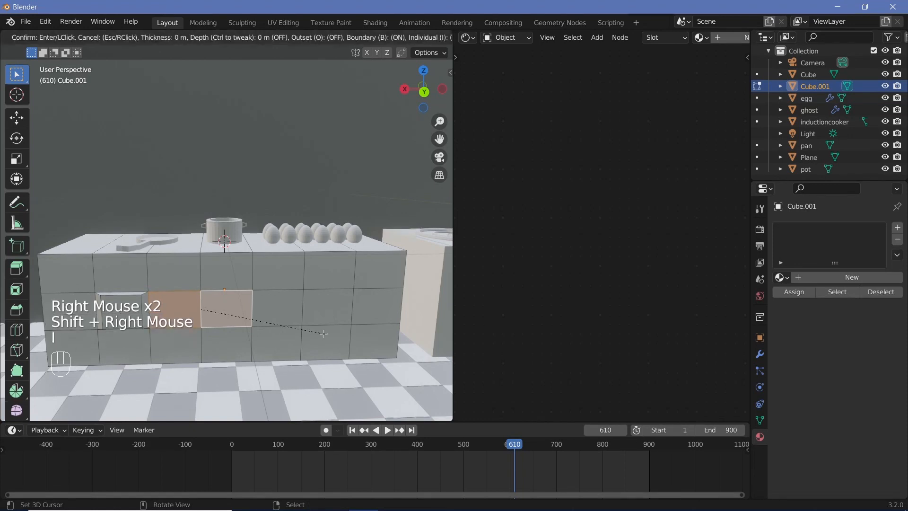
key("i")
key("i")
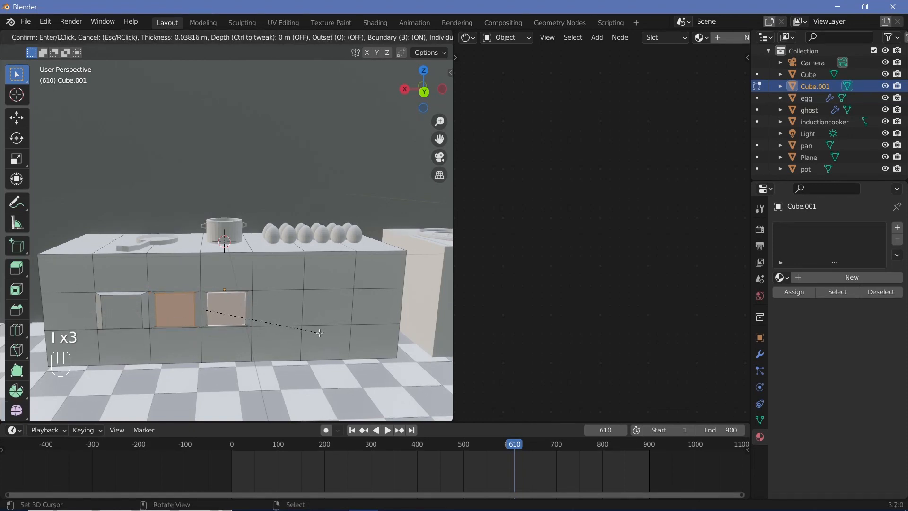
left_click(319, 333)
key("g")
key("y")
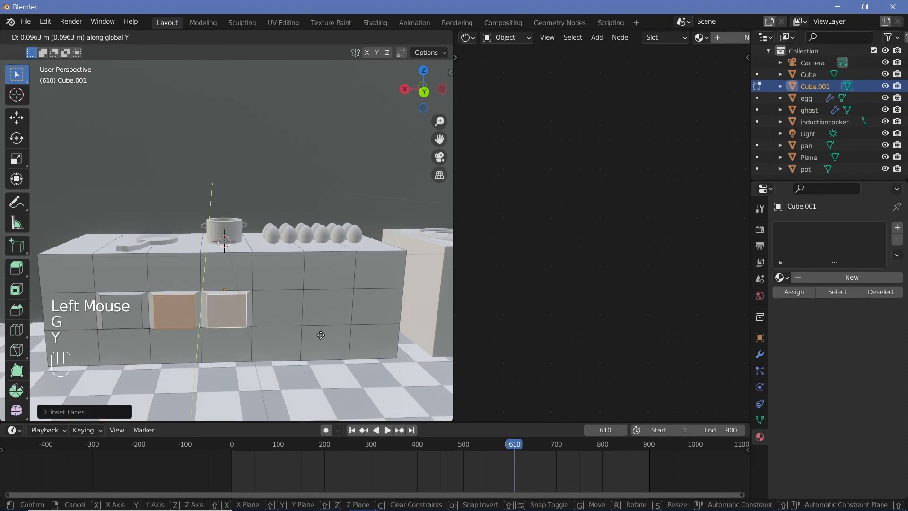
left_click(321, 335)
Step: Inset the middle and bottom faces of the fifth column together by about 0.036 m to outline a tall door
right_click(327, 307)
right_click(325, 342, "shift")
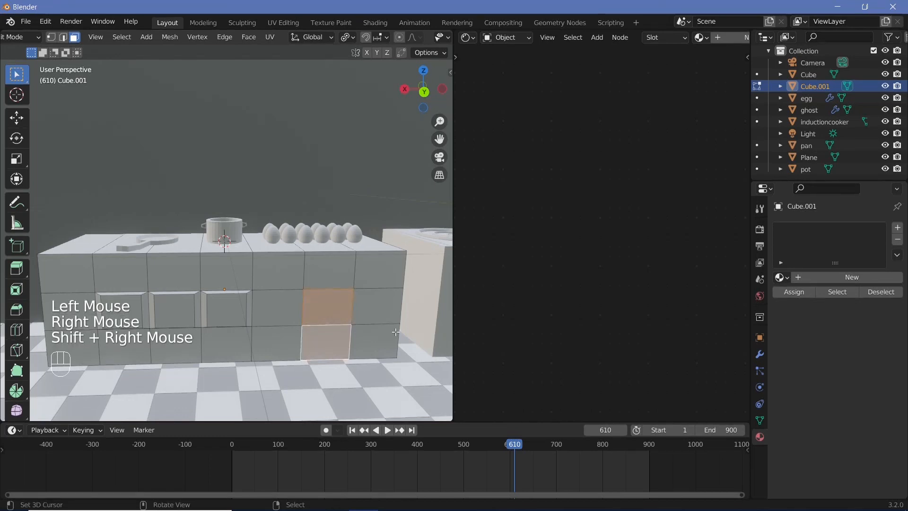
scroll(394, 332, "up", 2)
middle_click_drag(394, 332, 288, 289, "shift")
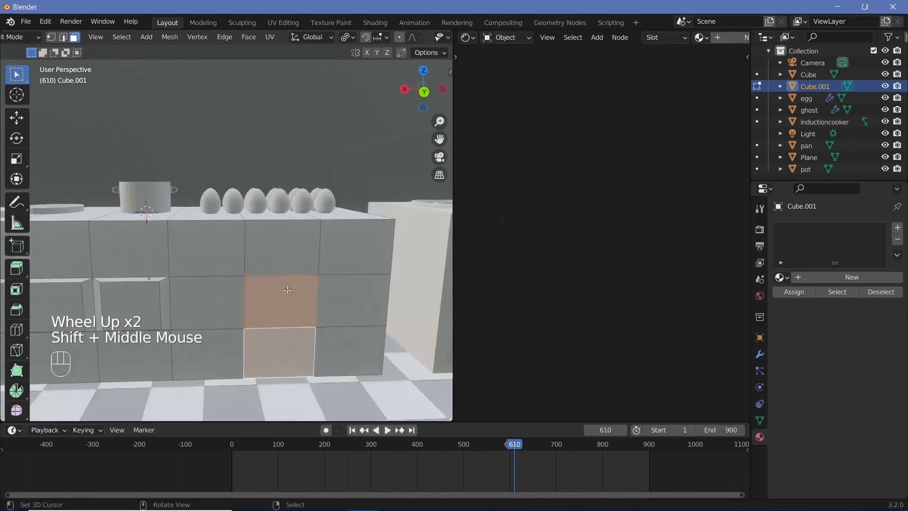
right_click(219, 320)
right_click(226, 343, "shift")
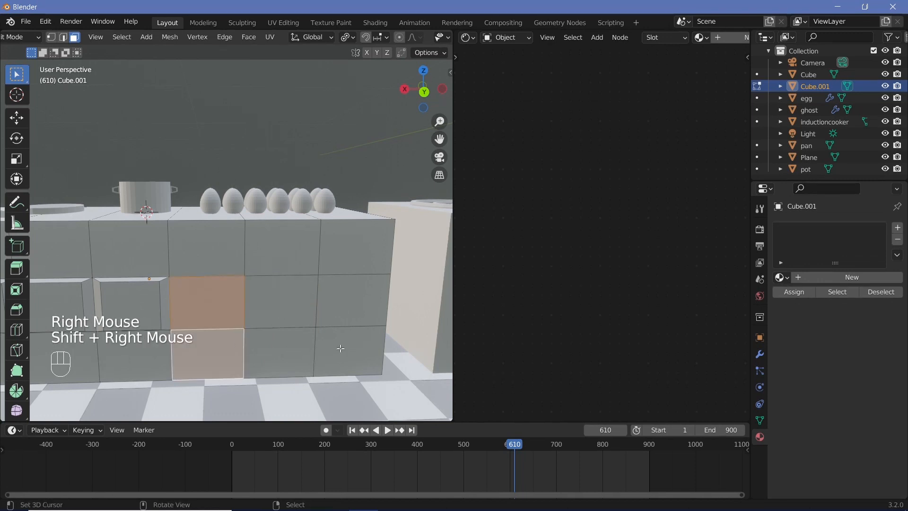
key("i")
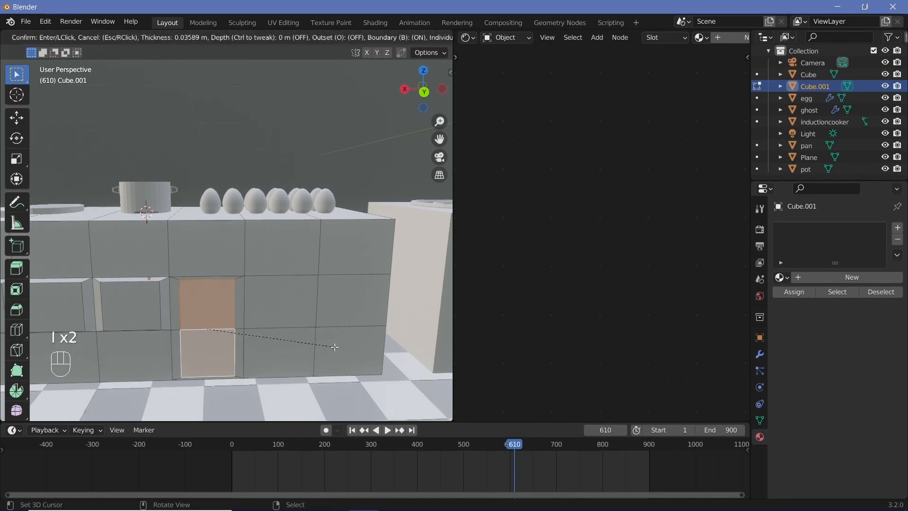
left_click(334, 346)
Step: Rotate the fifth-column door panel slightly about the Z axis and move it outward along Y
key("r")
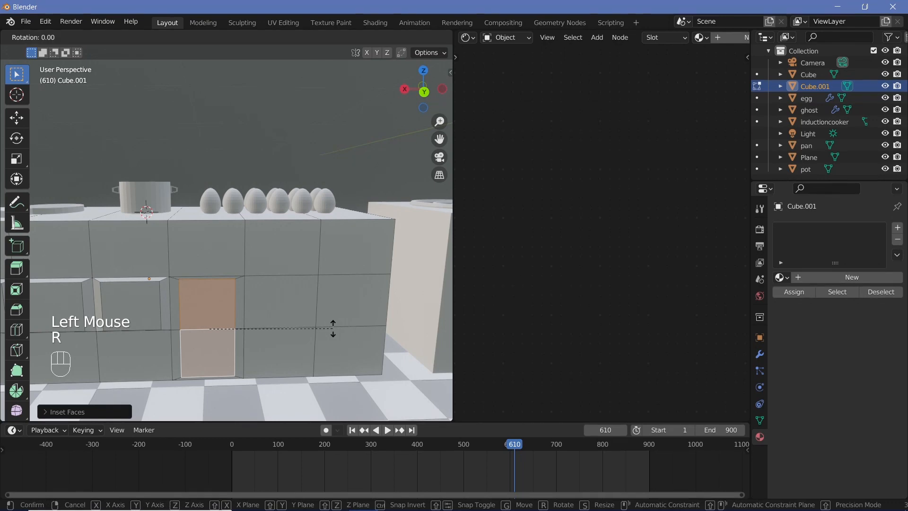
key("z")
left_click(331, 341)
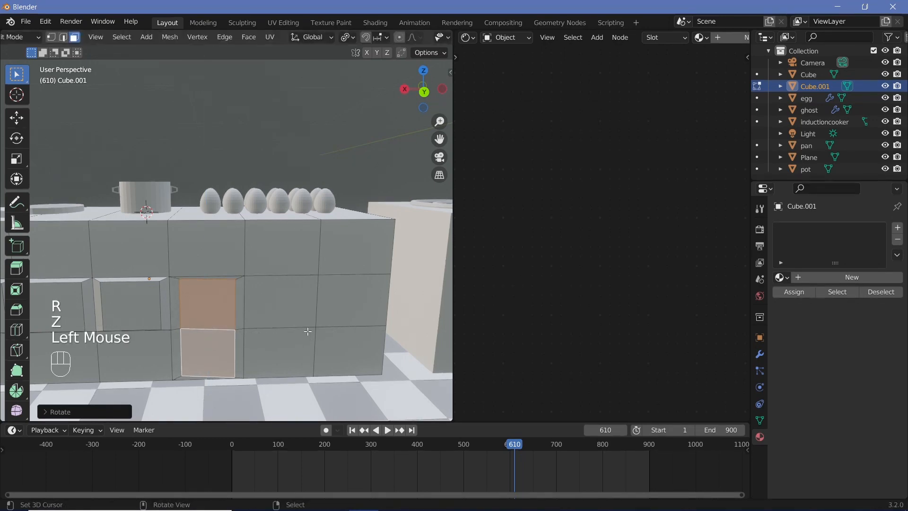
key("KP_7")
scroll(242, 243, "up", 2)
middle_click_drag(242, 243, 331, 85, "shift")
key("g")
key("y")
left_click(303, 275)
Step: Hide the viewport overlays, examine the raised panels on the counter front, and show the overlays again
scroll(159, 203, "down", 6)
scroll(415, 41, "down", 2)
left_click(412, 38)
scroll(326, 237, "down", 2)
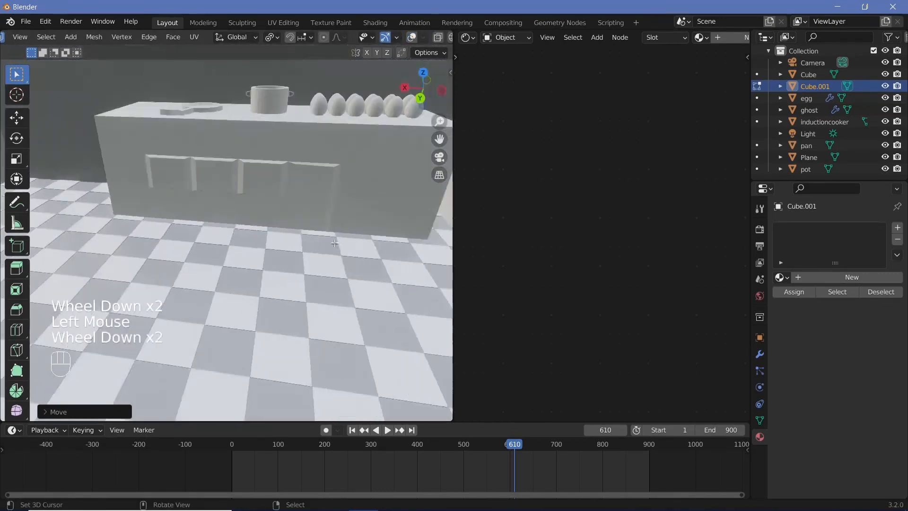
middle_click_drag(327, 236, 278, 225, "shift")
scroll(297, 209, "up", 2)
key("Tab")
key("Tab")
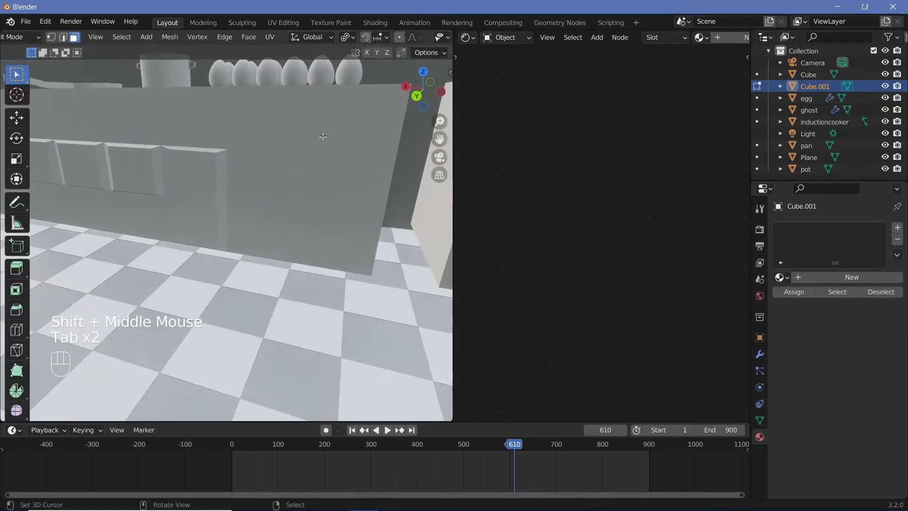
key("Tab")
key("Tab")
key("Tab")
scroll(415, 39, "down", 2)
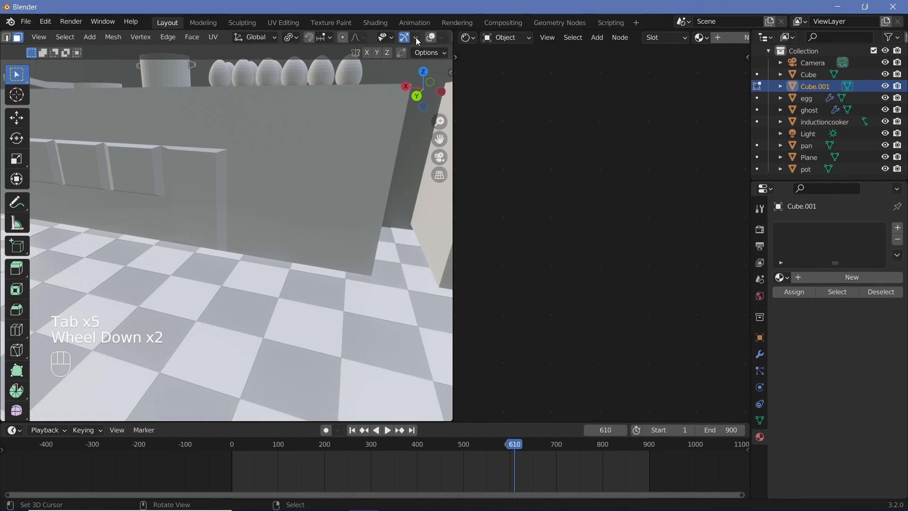
left_click(431, 37)
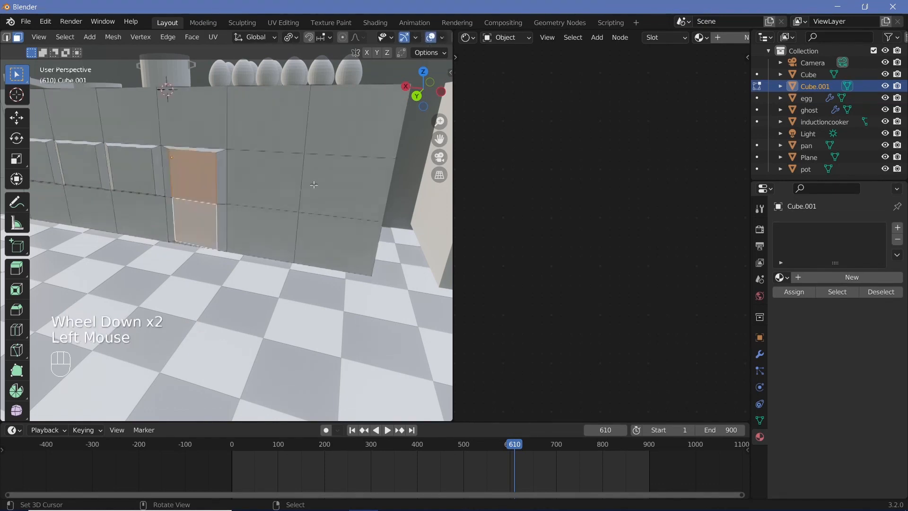
Step: Inset the middle and bottom faces of the sixth column together to outline a second tall door
right_click(273, 187)
right_click(258, 223, "shift")
middle_click_drag(258, 223, 363, 233, "shift")
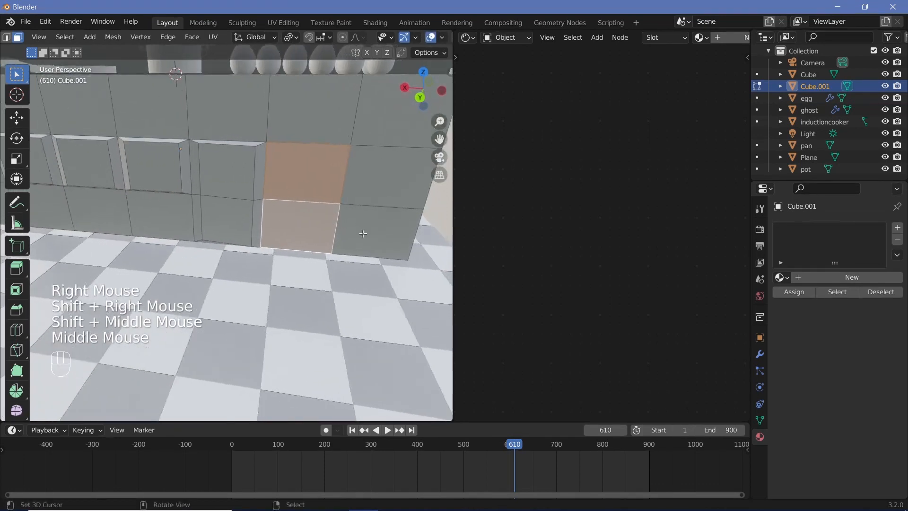
key("i")
left_click(406, 239)
Step: Rotate the sixth-column door panel about the Z axis so it stands ajar and move it outward along Y
key("r")
key("z")
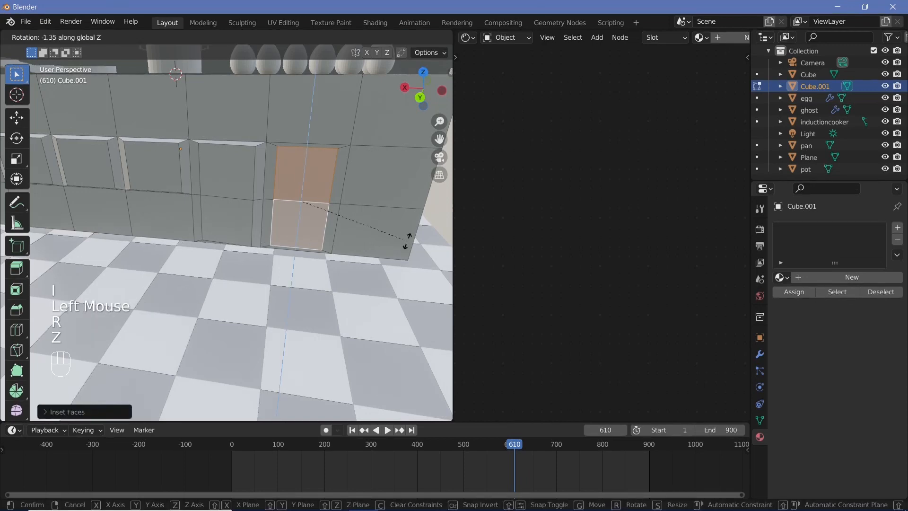
left_click(388, 266)
key("g")
key("y")
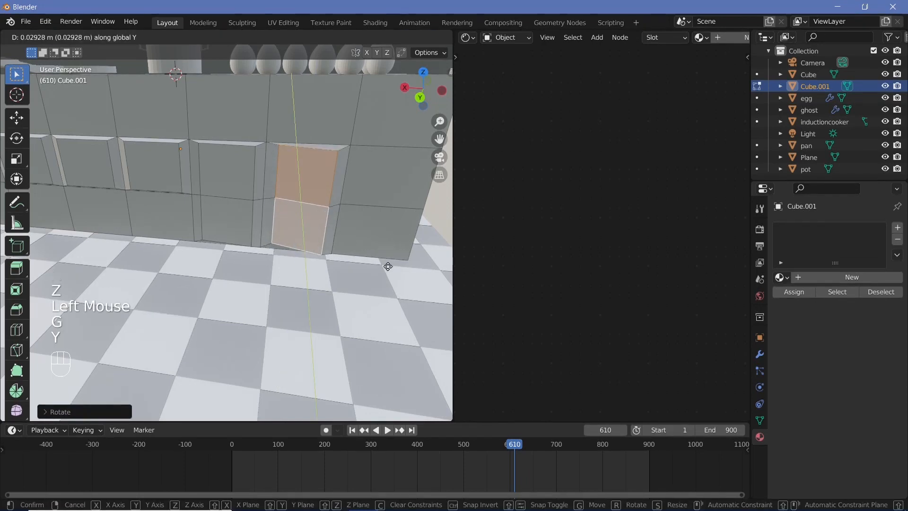
left_click(388, 267)
middle_click_drag(388, 267, 430, 201)
key("g")
key("y")
left_click(335, 260)
Step: Turn off the viewport overlays, examine both tall doors and the whole counter front, and turn the overlays back on
left_click(431, 37)
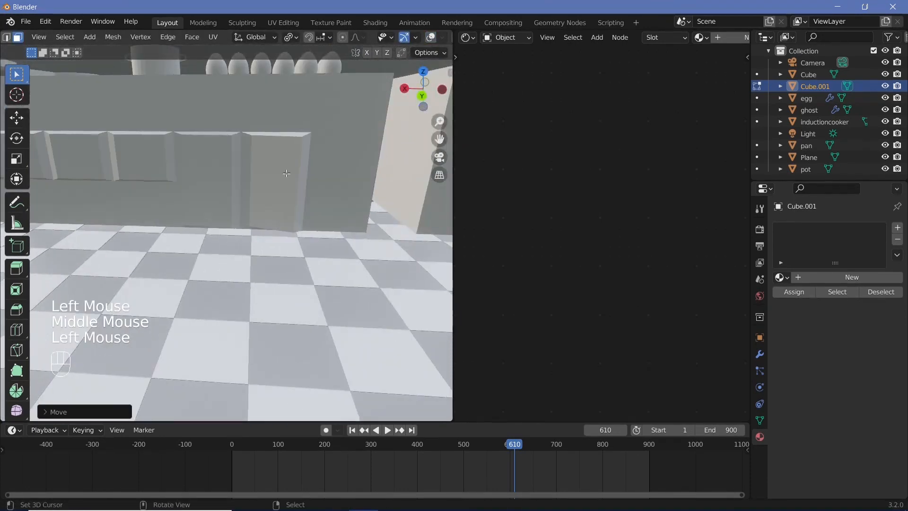
scroll(267, 182, "down", 2)
middle_click_drag(266, 184, 327, 202, "shift")
scroll(326, 203, "up", 1)
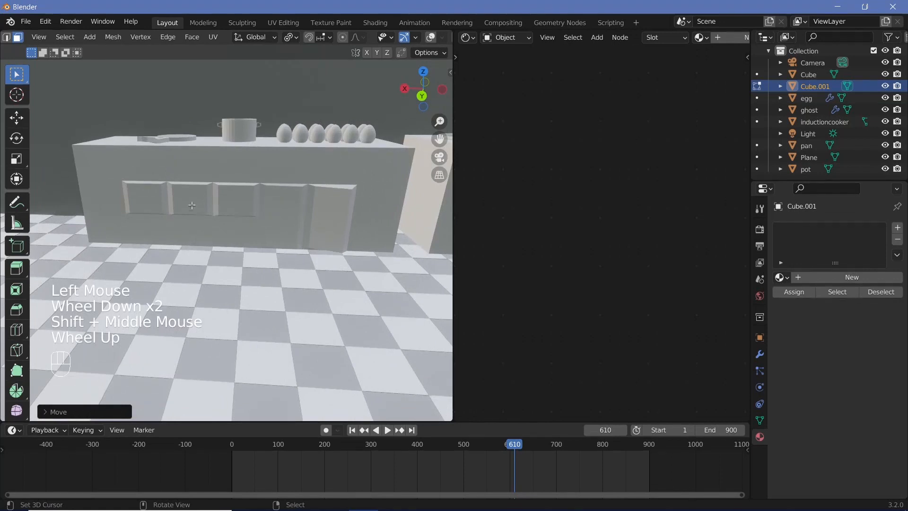
middle_click_drag(191, 205, 227, 232, "shift")
scroll(246, 246, "up", 4)
scroll(264, 262, "down", 3)
scroll(264, 261, "up", 3)
scroll(264, 262, "down", 2)
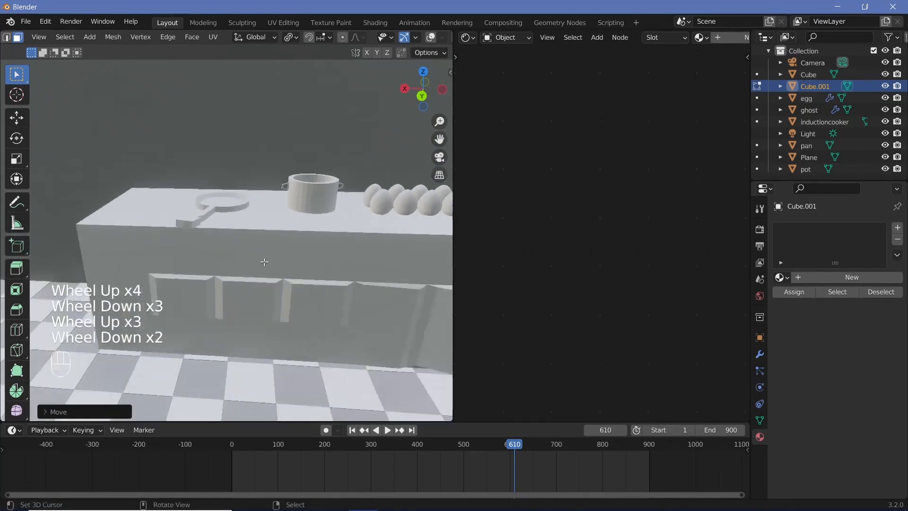
middle_click_drag(330, 256, 144, 244, "shift")
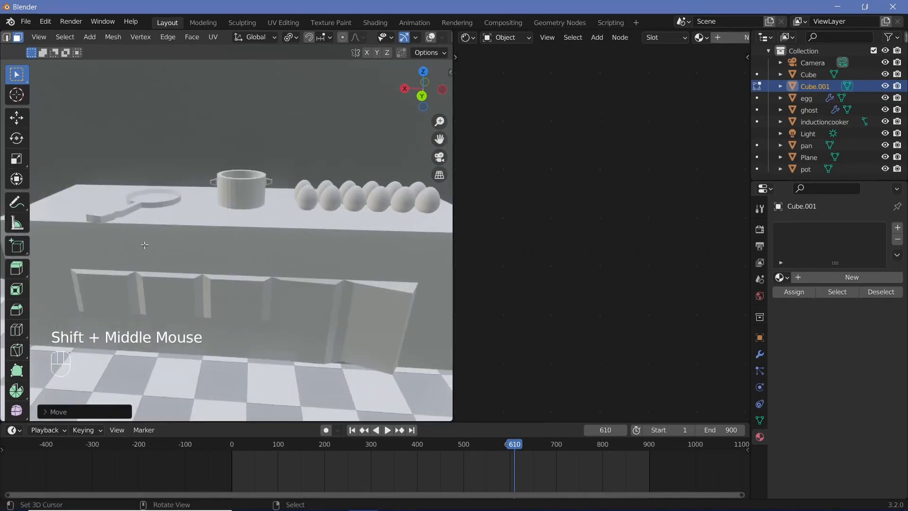
left_click(430, 38)
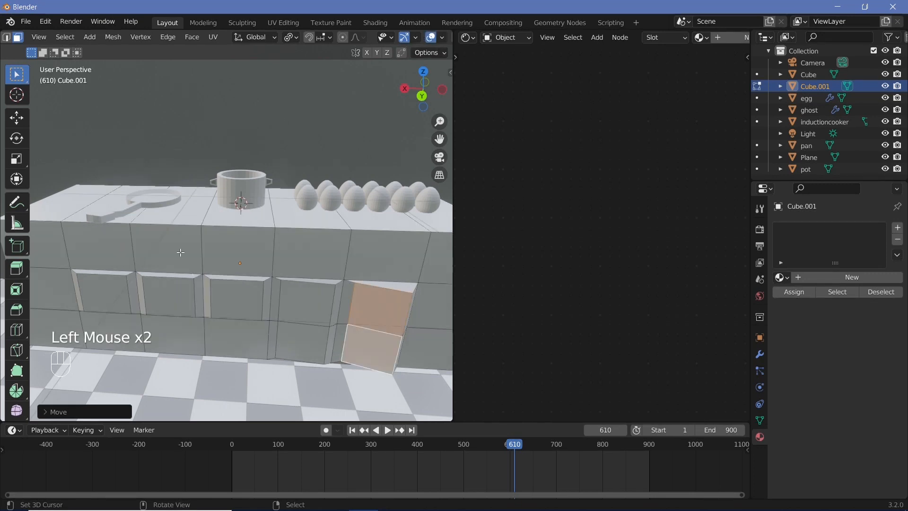
Step: Inset the top-row front faces of the third to fifth columns together as one wide drawer panel
right_click(165, 248)
right_click(238, 250, "shift")
right_click(312, 253, "shift")
key("i")
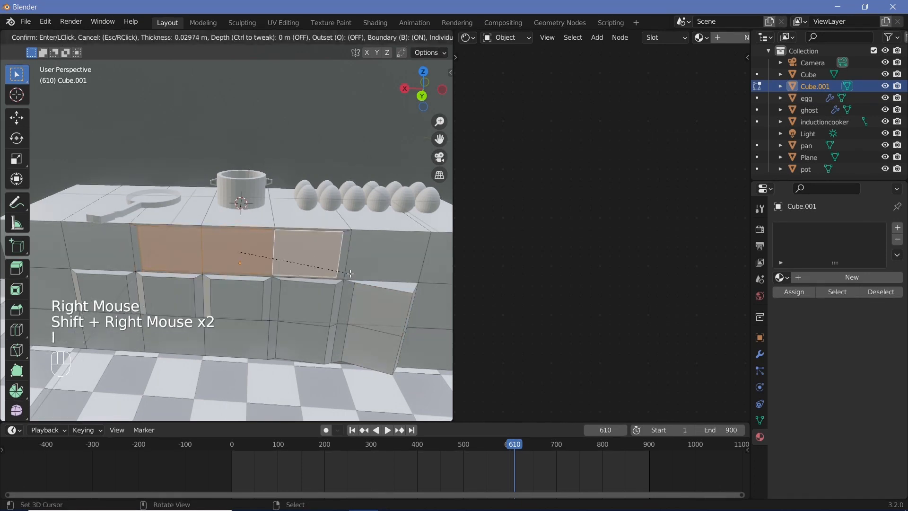
left_click(334, 268)
Step: Scale the inset drawer faces to about 1.35 along X and about 0.80 along Z
key("s")
key("y")
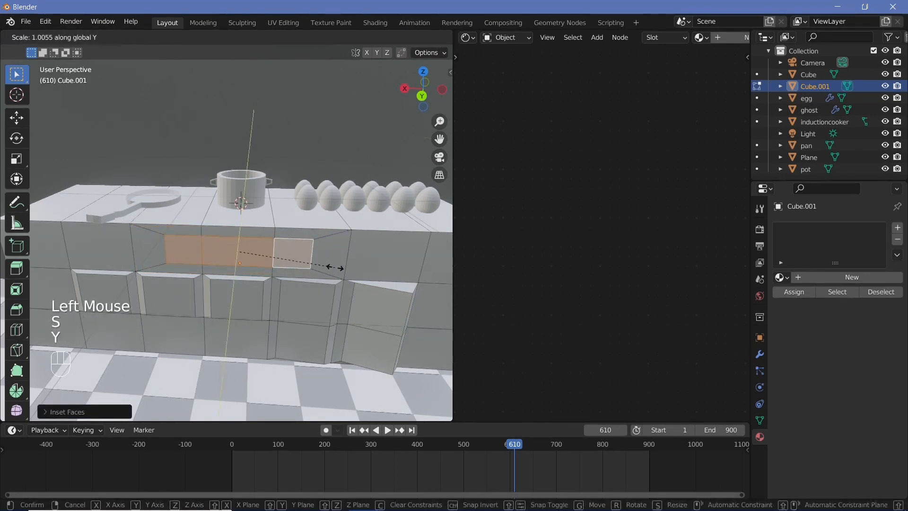
key("x")
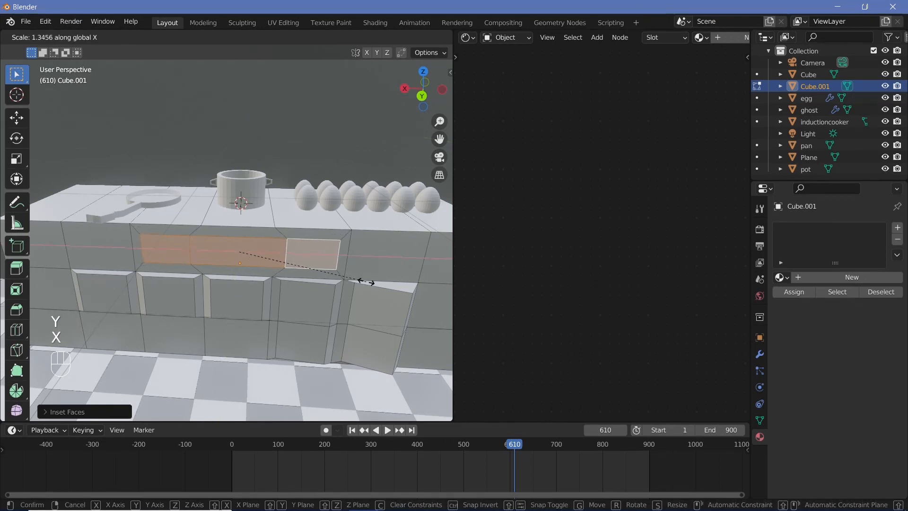
left_click(366, 282)
key("s")
key("z")
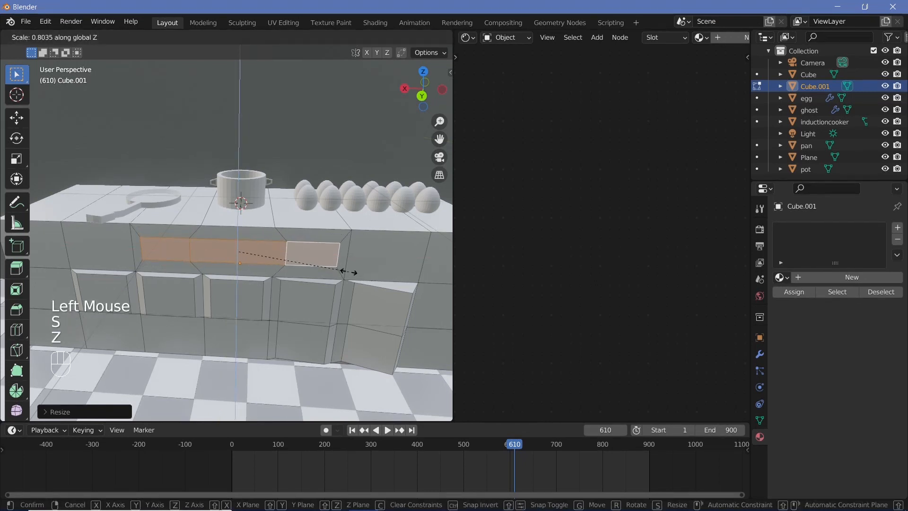
left_click(348, 272)
key("g")
key("y")
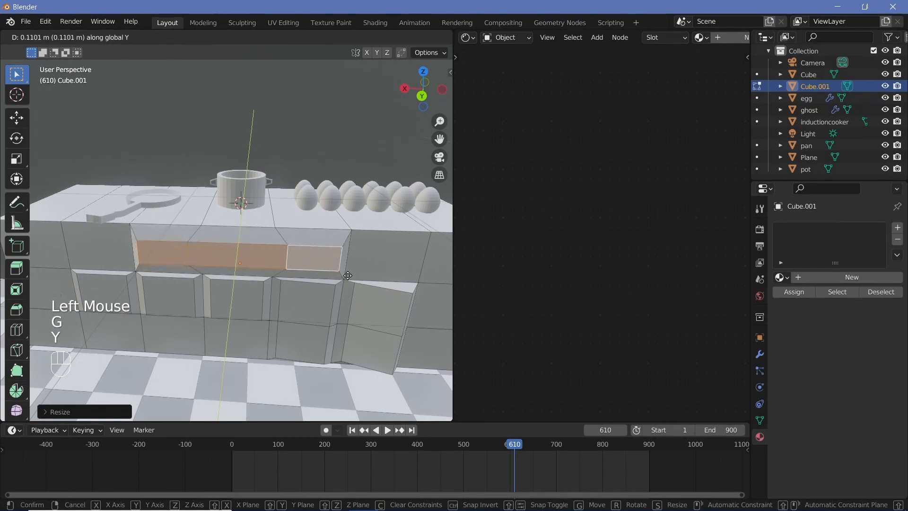
right_click(347, 273)
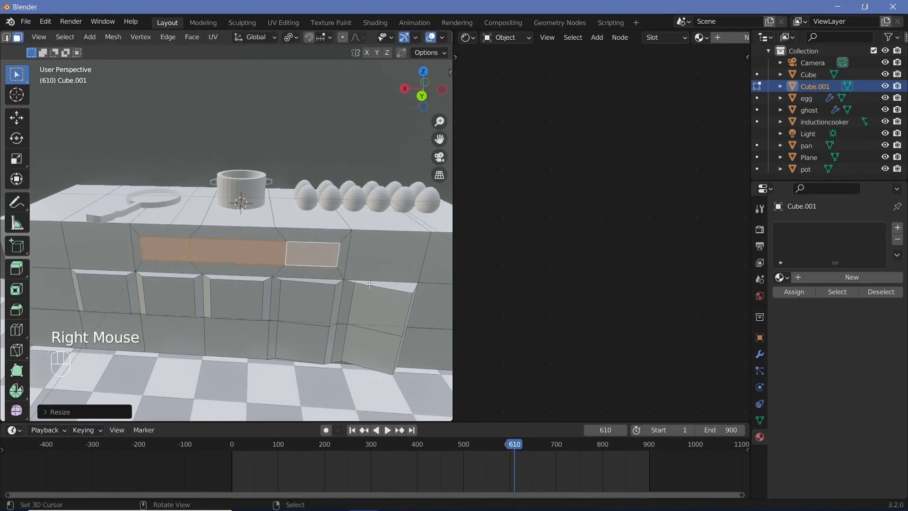
Step: Extrude the drawer faces about 0.136 m outward and scale the extruded front slightly smaller
key("e")
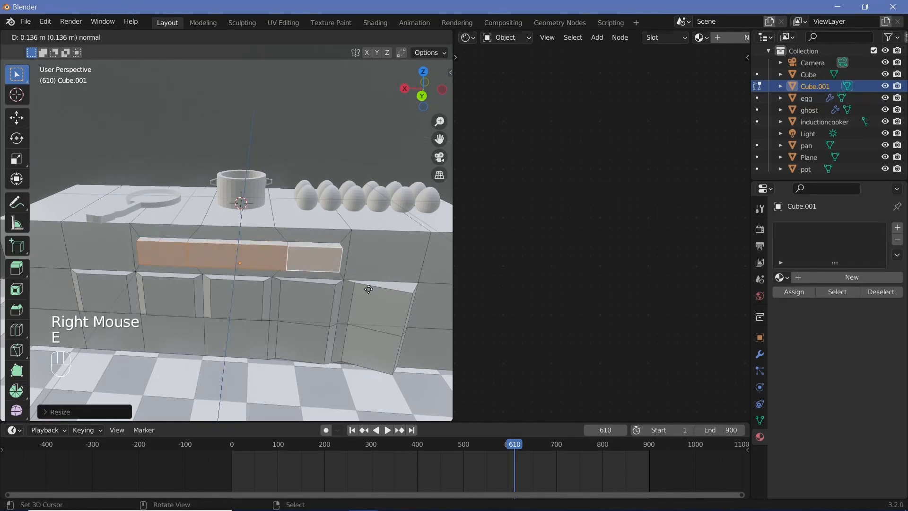
left_click(368, 289)
key("s")
left_click(368, 292)
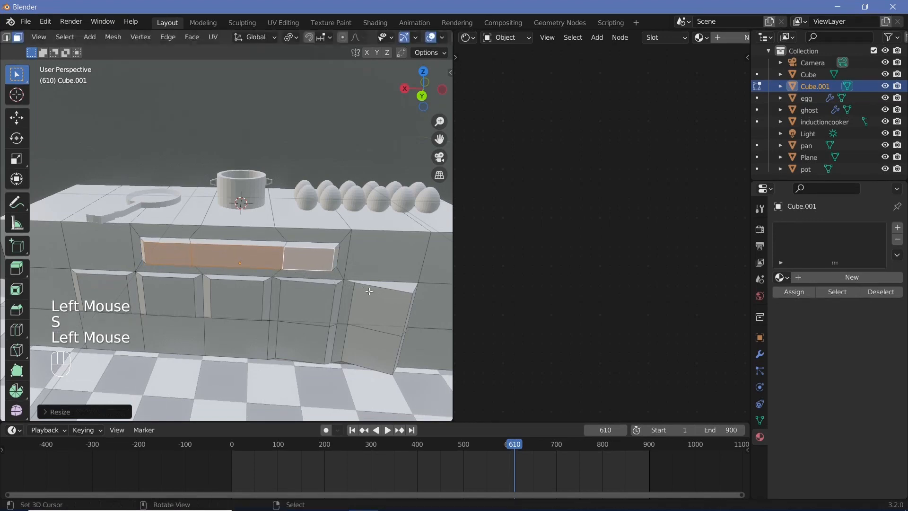
Step: Turn off the viewport overlays and examine the wide drawer panel and the door panels below it
middle_click_drag(368, 292, 251, 270)
left_click(273, 286)
scroll(272, 286, "down", 2)
scroll(272, 285, "down", 1)
scroll(249, 310, "up", 3)
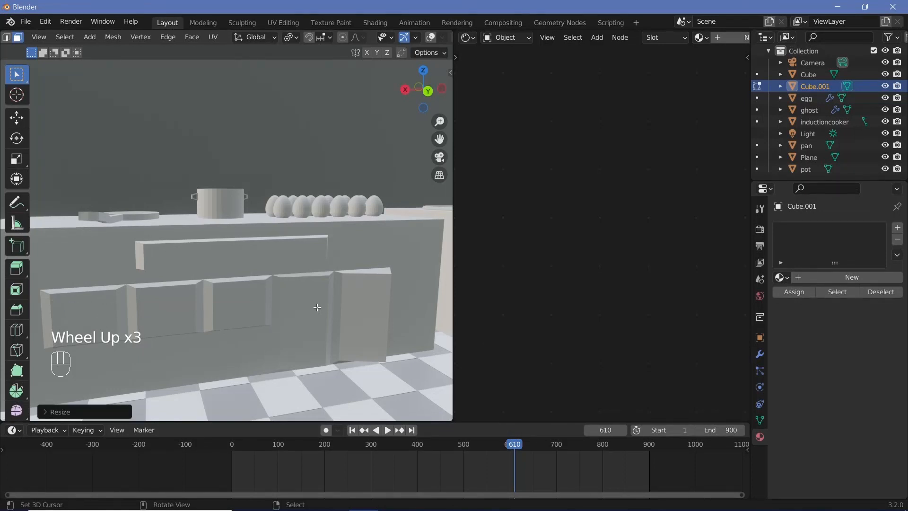
scroll(273, 326, "down", 1)
Step: Add a torus to the counter mesh and turn the viewport overlays back on
key("shift+a")
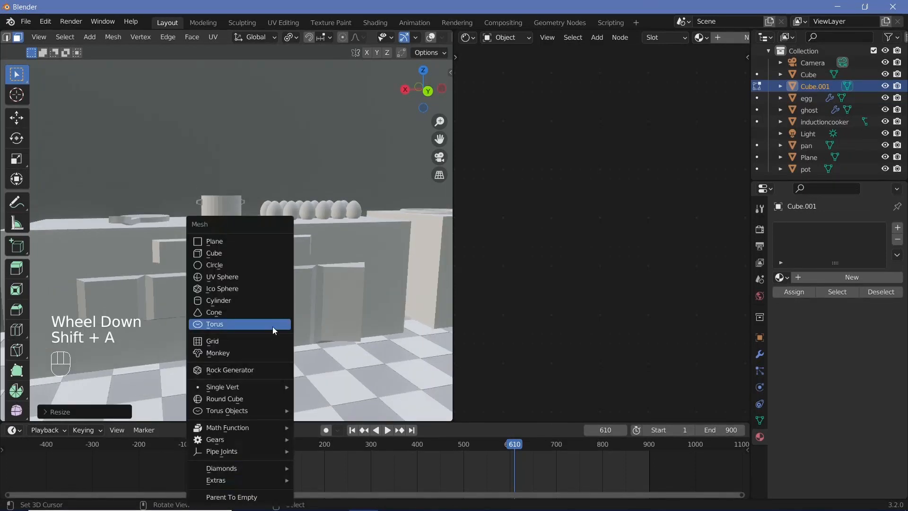
left_click(250, 266)
middle_click_drag(250, 265, 273, 317)
key("Tab")
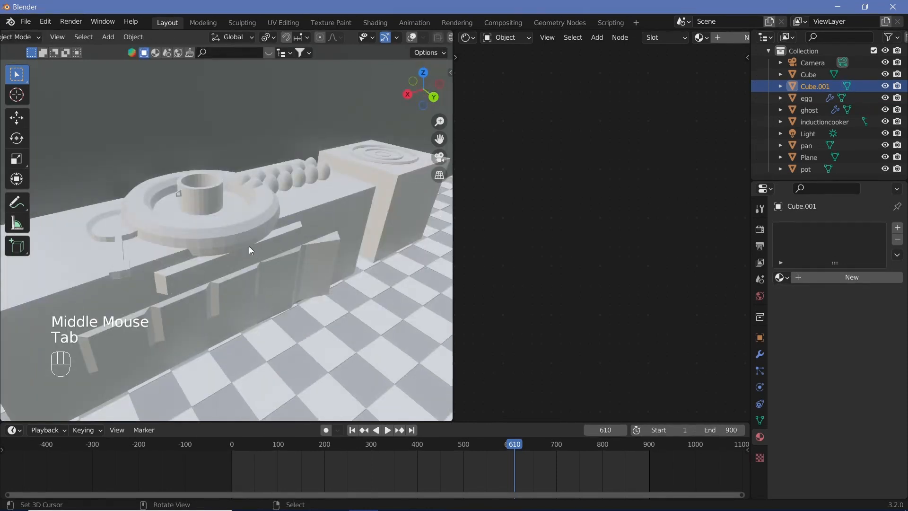
left_click(256, 174)
middle_click_drag(256, 174, 275, 197)
key("Tab")
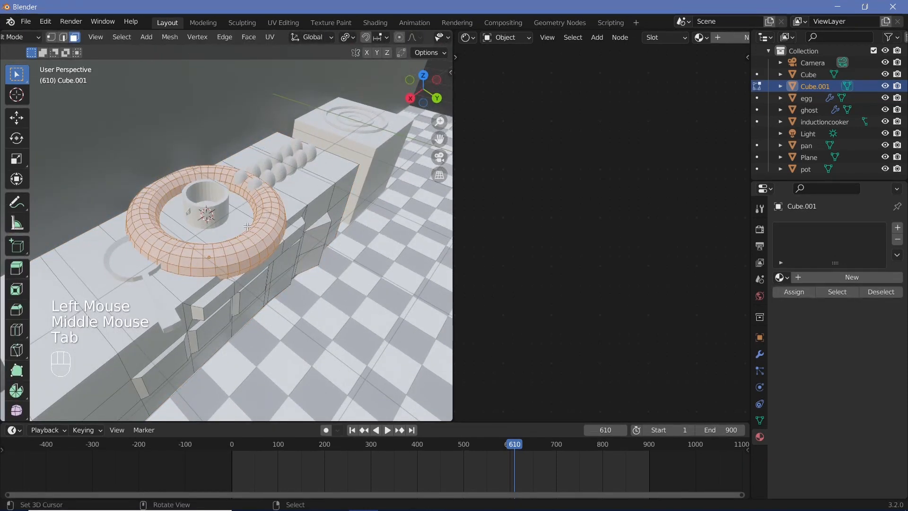
Step: View the torus from straight above and enable X-ray display
key("KP_7")
scroll(225, 218, "up", 1)
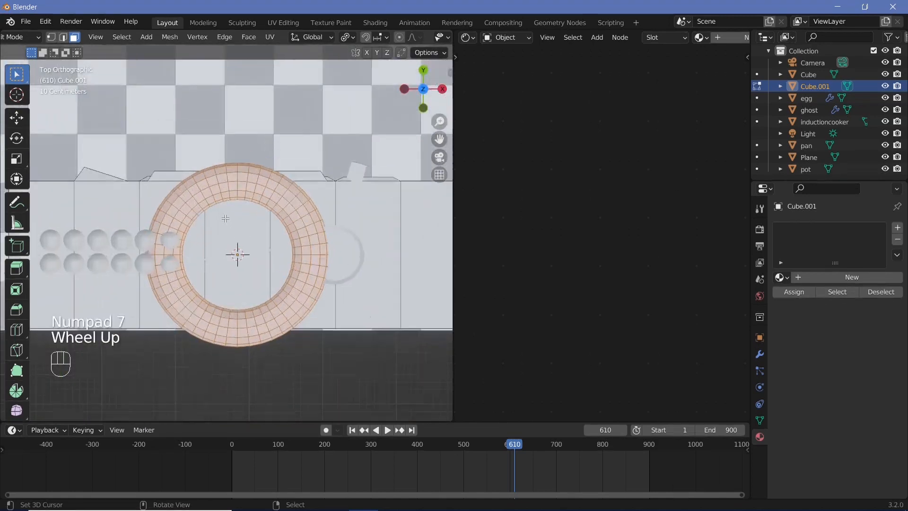
scroll(399, 38, "down", 2)
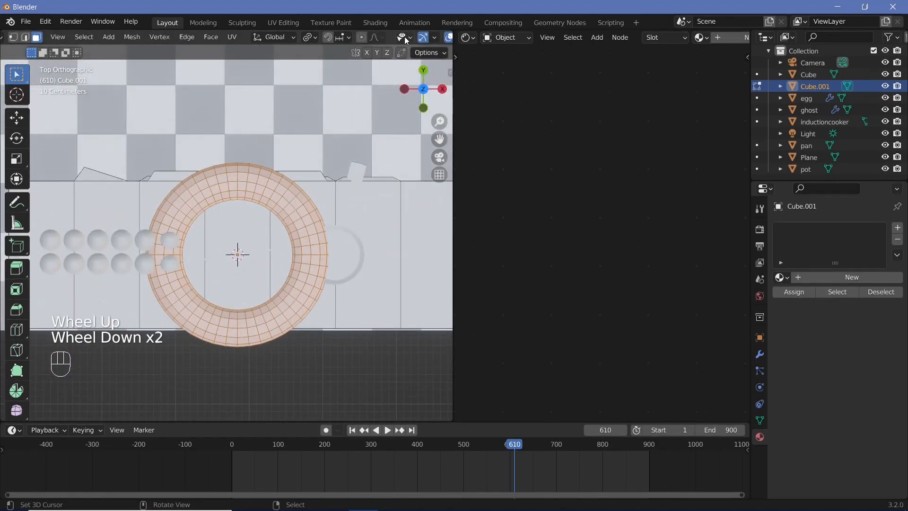
scroll(404, 37, "down", 2)
left_click(438, 37)
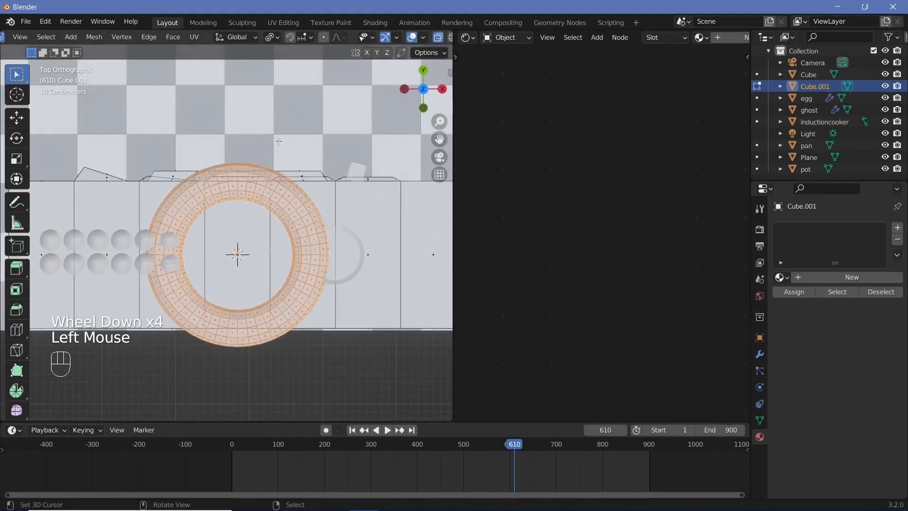
key("a")
key("a")
key("b")
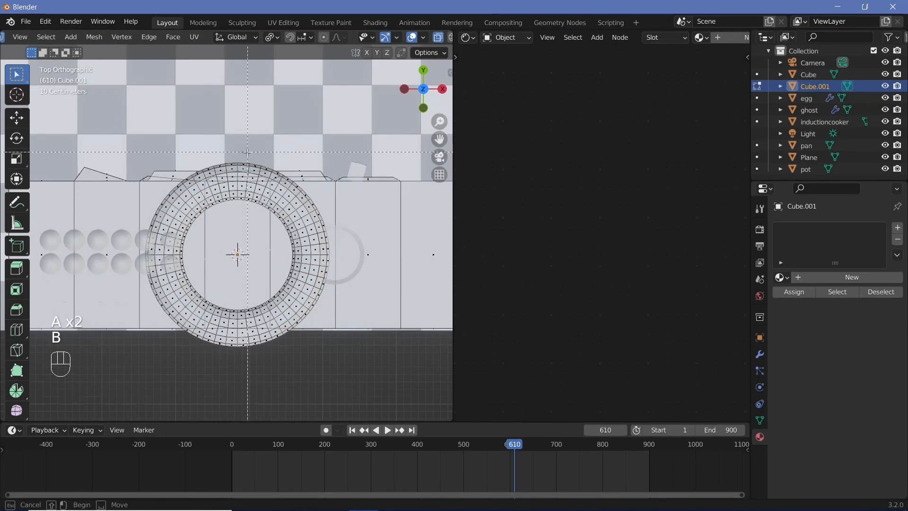
left_click_drag(242, 152, 268, 225)
left_click_drag(308, 361, 345, 375)
key("x")
right_click(355, 222)
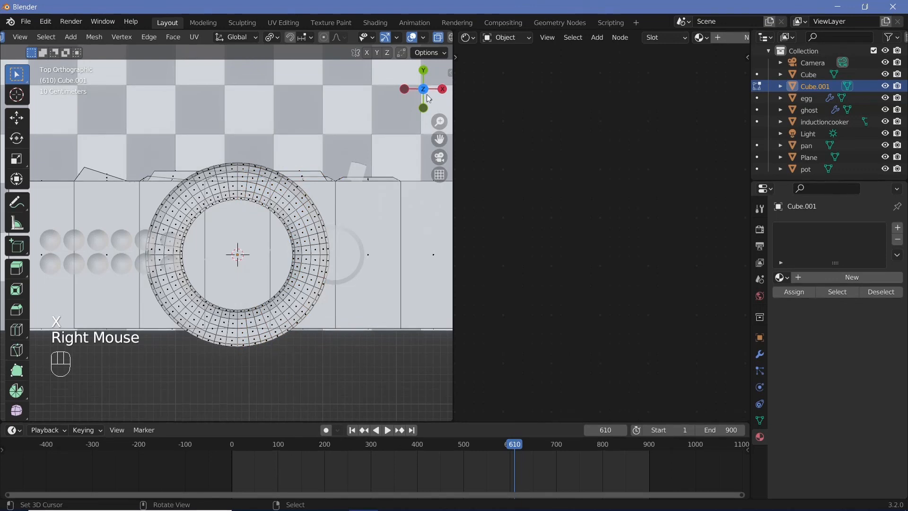
Step: Select all linked torus geometry, separate it from the counter mesh, and make the new object active in Object Mode
key("Tab")
key("Tab")
key("a")
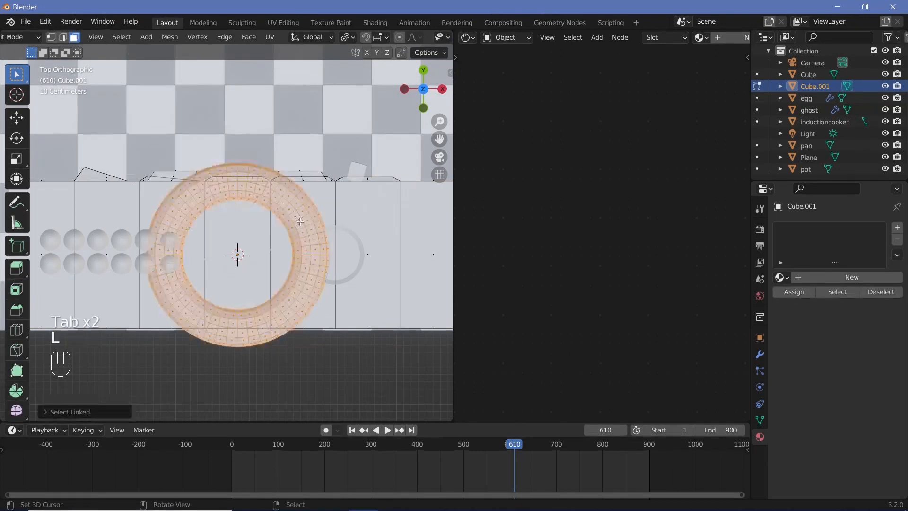
key("p")
left_click(300, 222)
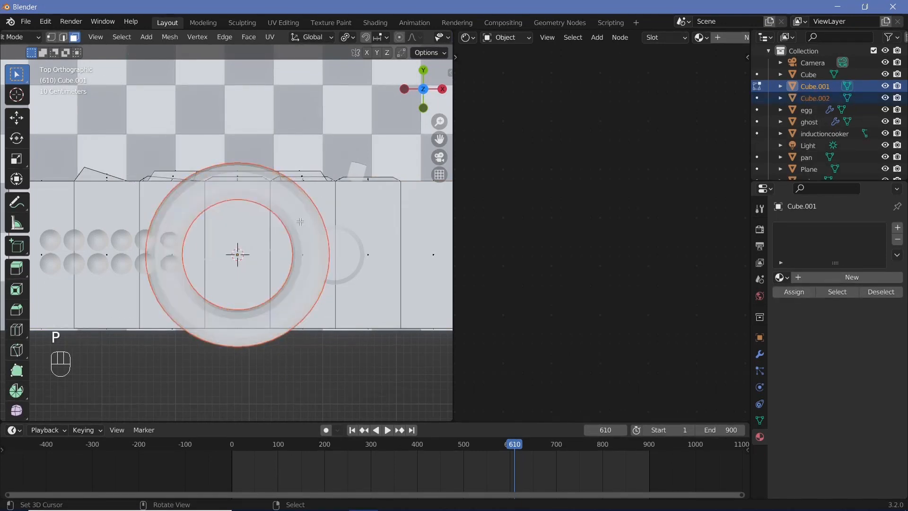
key("Tab")
middle_click_drag(302, 231, 361, 248)
right_click(364, 252)
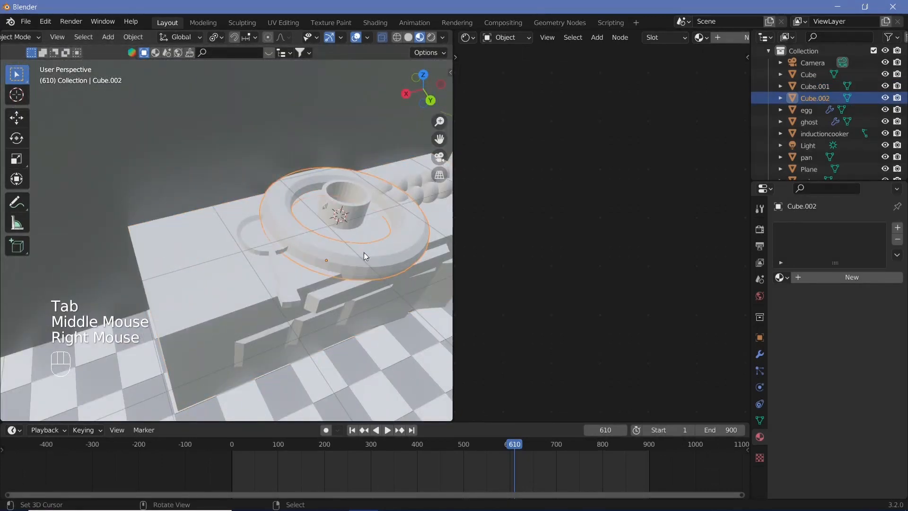
Step: Delete one half of the torus in top view, leaving a C-shaped half ring around the egg side
key("KP_7")
key("Tab")
middle_click_drag(260, 182, 428, 171, "shift")
scroll(445, 37, "down", 5)
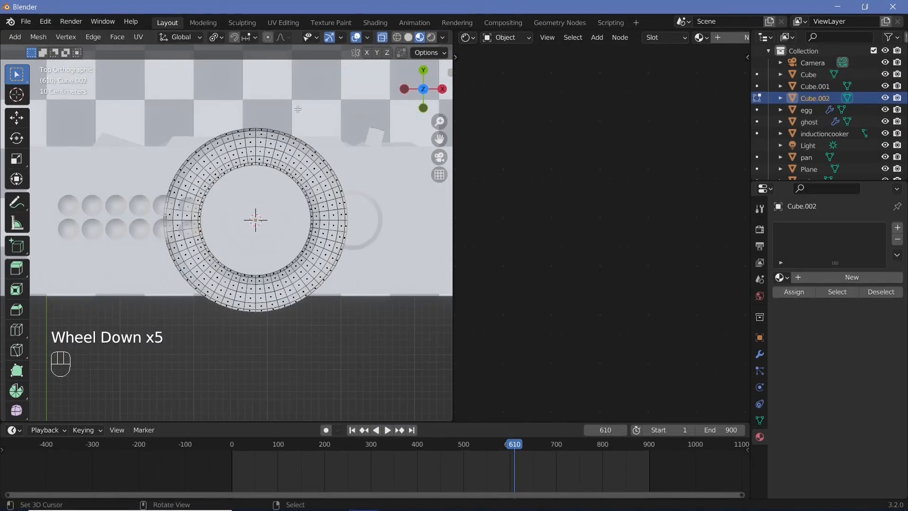
key("b")
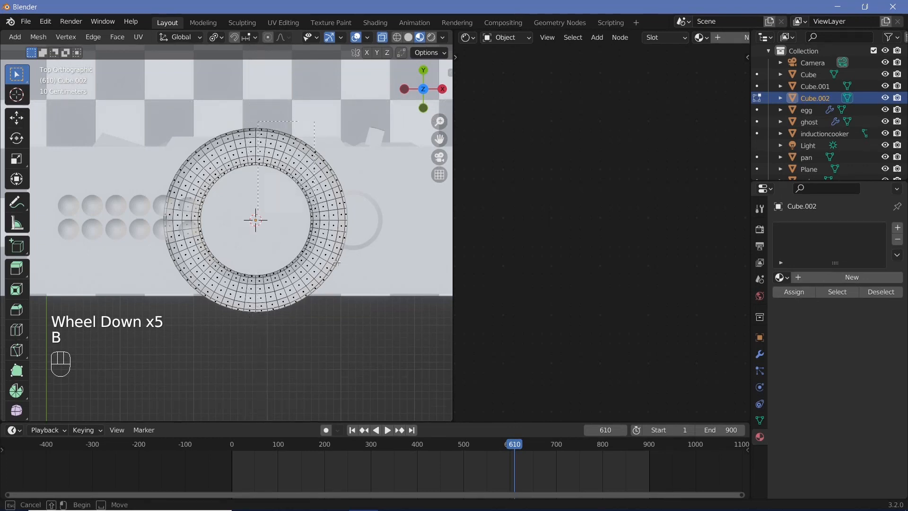
left_click_drag(337, 261, 362, 340)
key("x")
left_click(348, 308)
key("Tab")
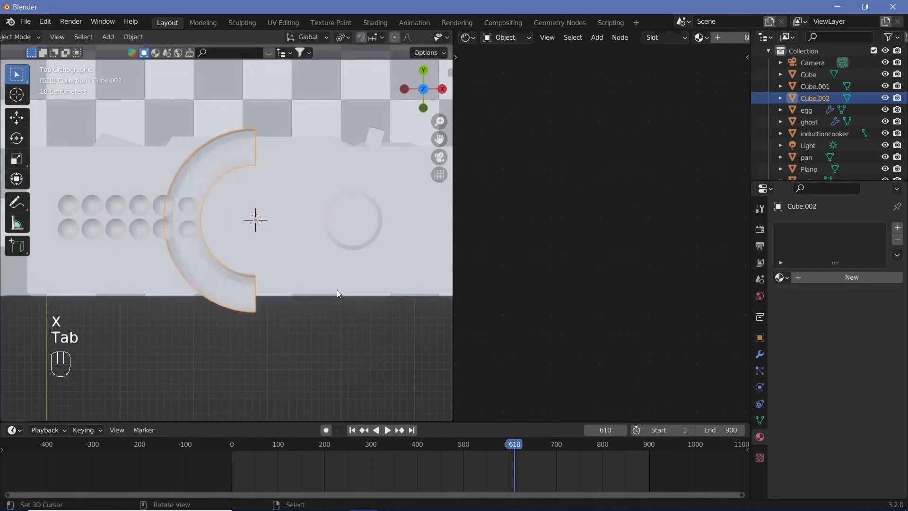
Step: Scale the half torus down to about 0.15 so it suits a cabinet handle
middle_click_drag(337, 289, 74, 217)
scroll(330, 264, "down", 2)
middle_click_drag(330, 264, 223, 199, "shift")
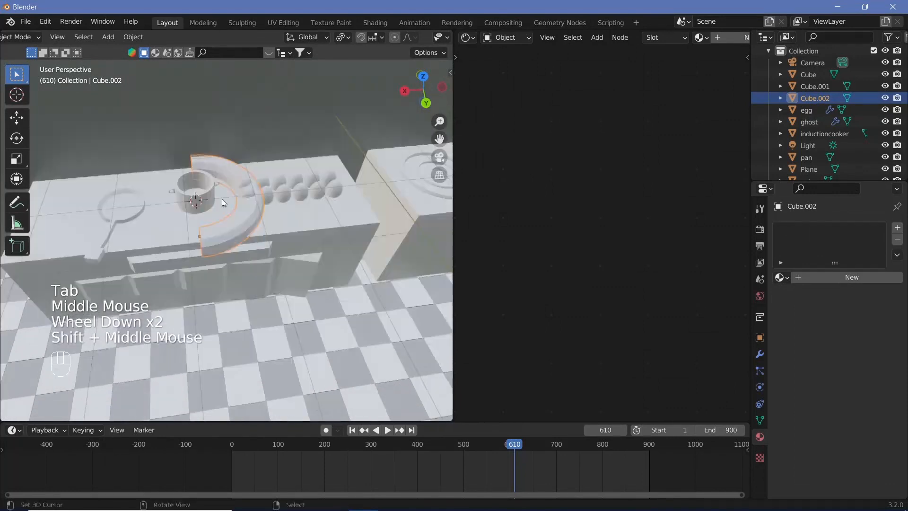
key("s")
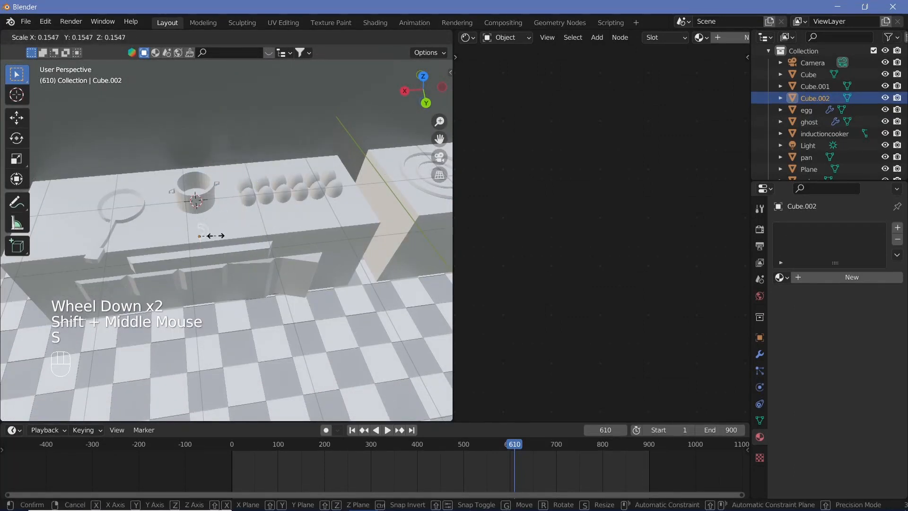
left_click(211, 236)
Step: Rotate the small half-torus handle by -90 degrees around the Z axis
scroll(232, 242, "up", 2)
middle_click_drag(232, 242, 270, 203, "shift")
scroll(270, 203, "up", 1)
key("r")
key("z")
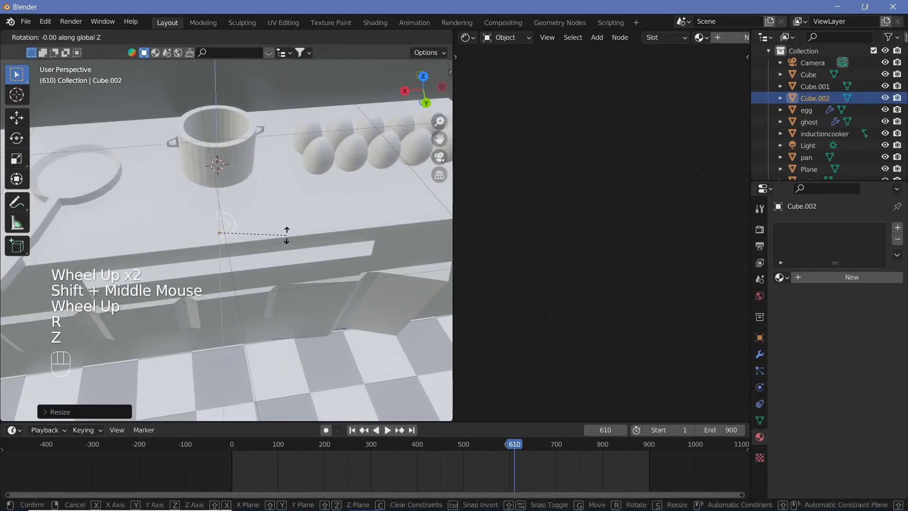
key("9")
key("0")
key("Return")
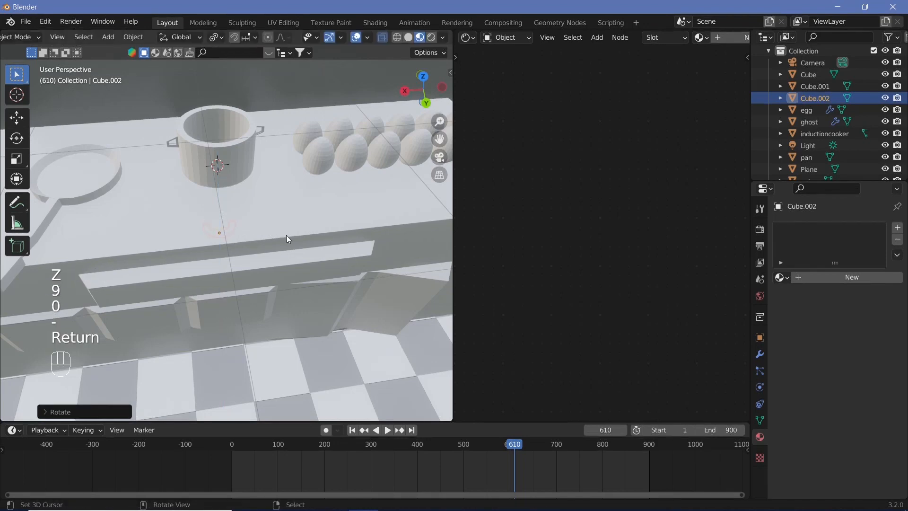
Step: Move the handle along Y onto the front of the third small panel and check its placement from the front
middle_click_drag(278, 257, 358, 186)
key("g")
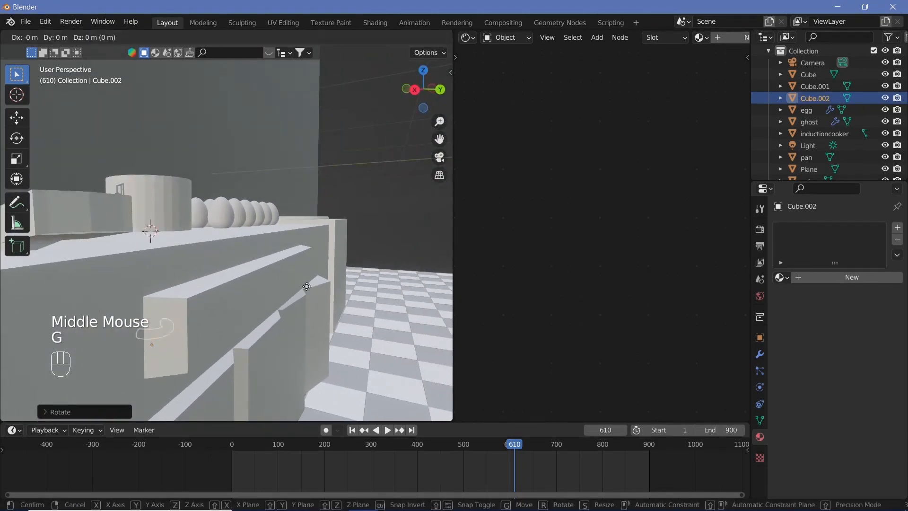
key("y")
left_click(405, 345)
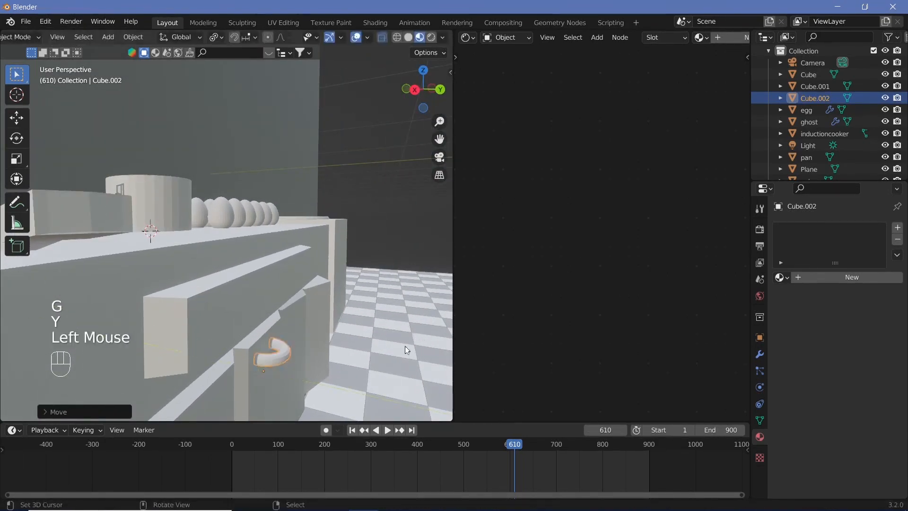
middle_click_drag(405, 345, 277, 376)
middle_click_drag(259, 332, 300, 332, "shift")
middle_click_drag(300, 332, 282, 330)
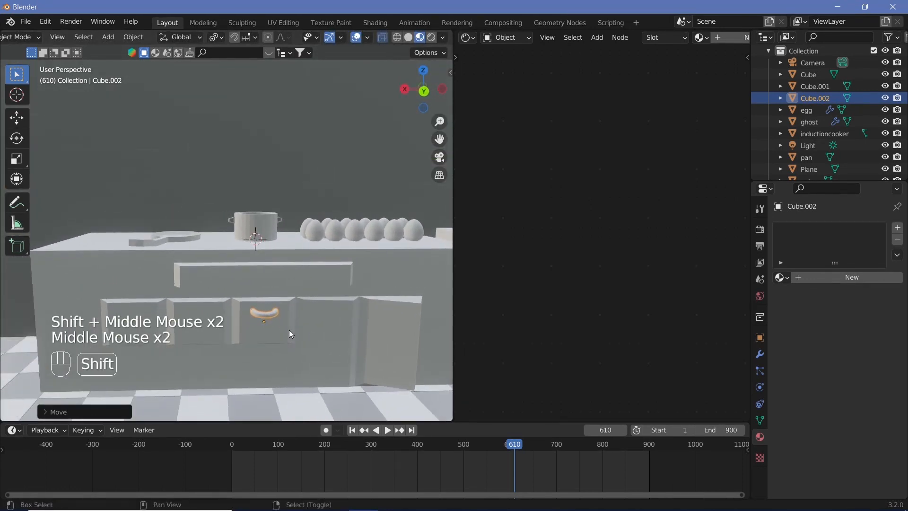
Step: Try duplicating the handle along X onto the other two small panels as independent copies
key("shift+d")
key("x")
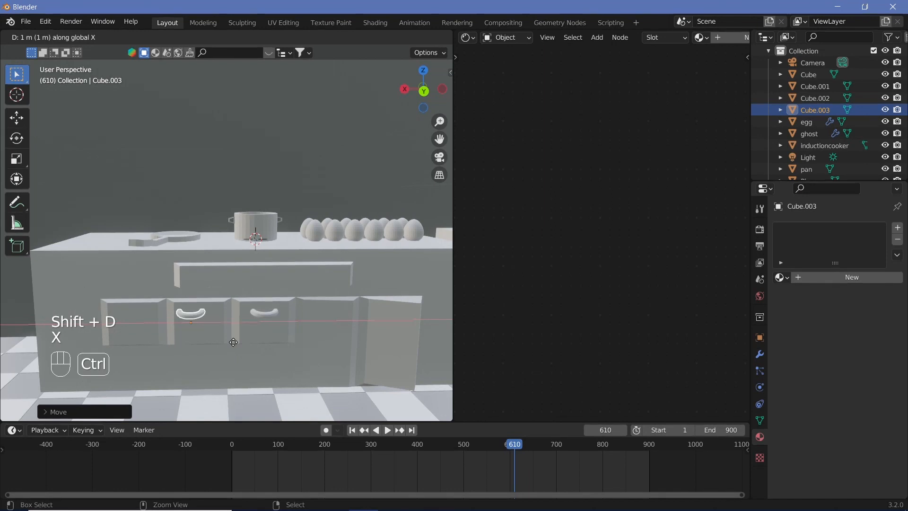
left_click(226, 339)
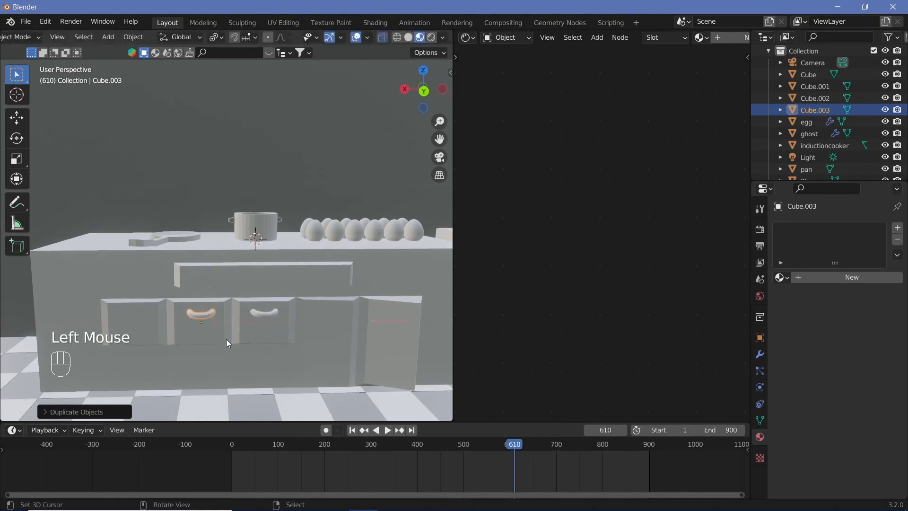
key("shift+d")
key("x")
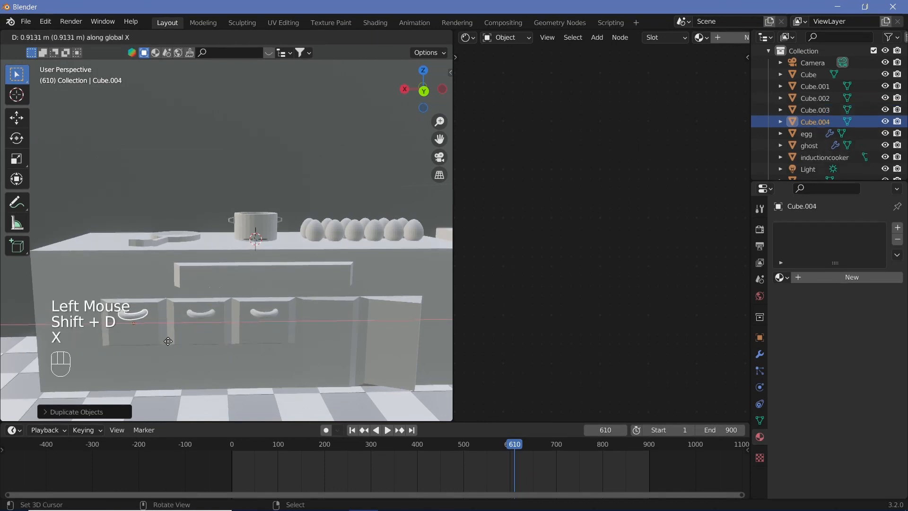
left_click(166, 341)
key("ctrl+z")
key("ctrl+z")
key("ctrl+z")
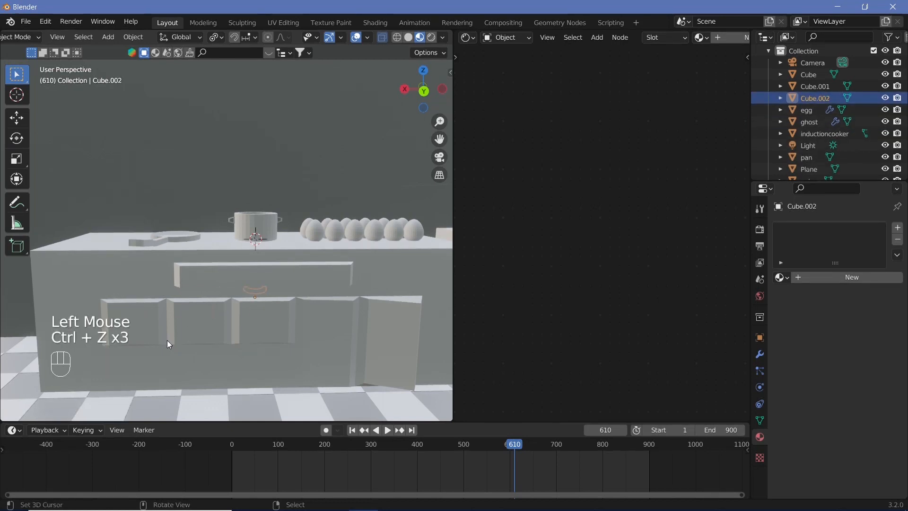
key("shift+ctrl+z")
Step: Create linked duplicates of the handle along X for the second and first small panels
key("alt+d")
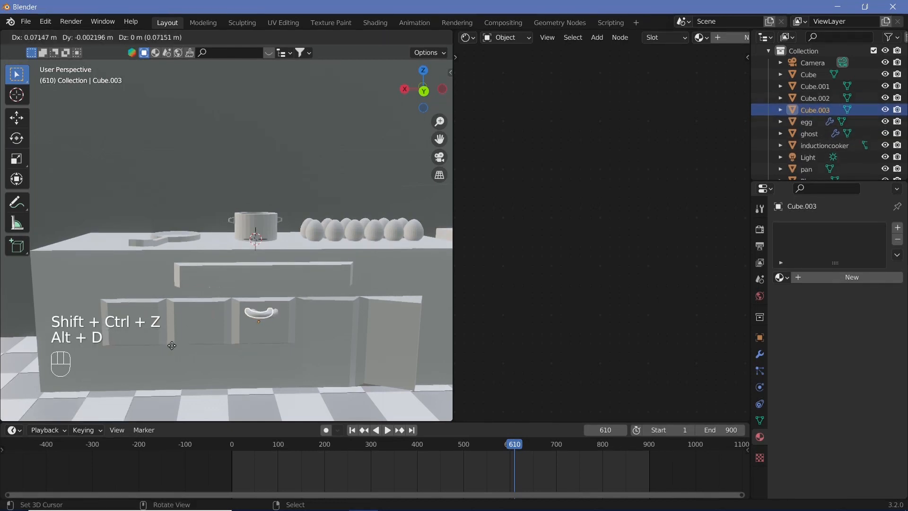
key("x")
left_click(114, 345)
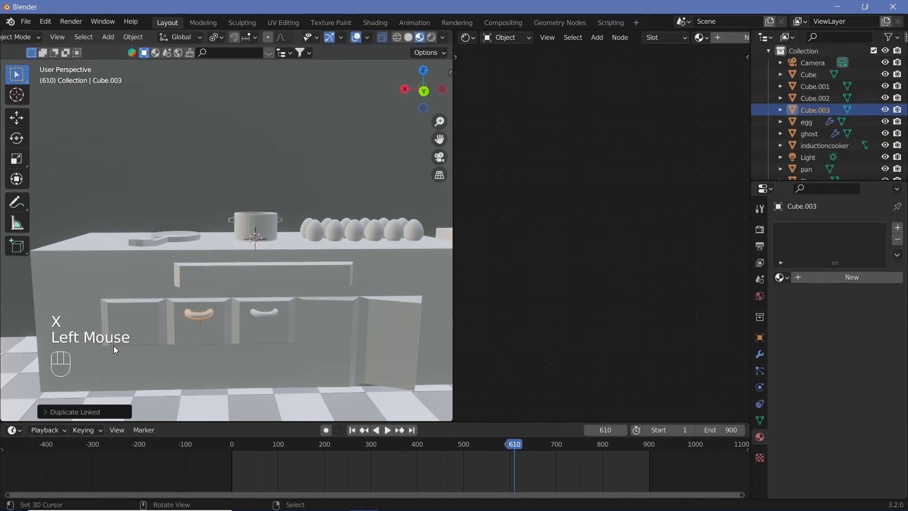
key("alt+d")
key("x")
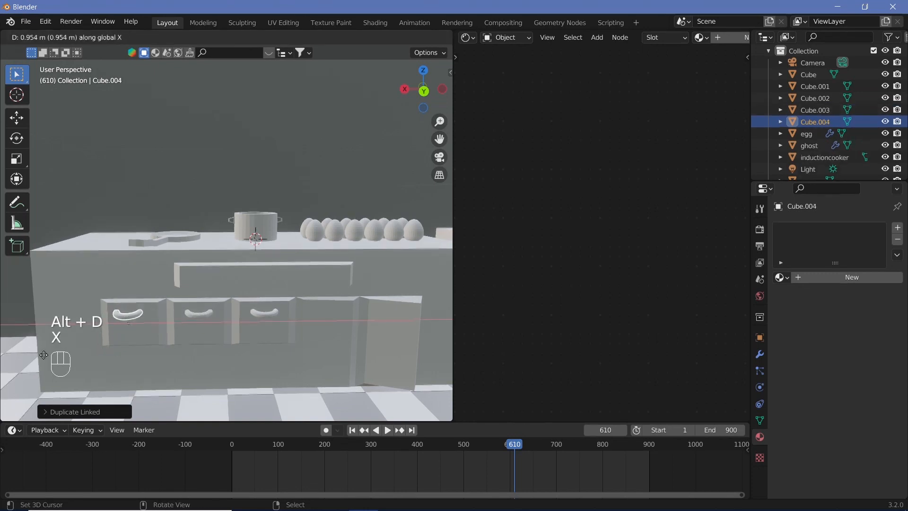
left_click(47, 357)
Step: Create a linked duplicate of the third panel's handle about 0.48 m higher along Z on the wide drawer
right_click(264, 316)
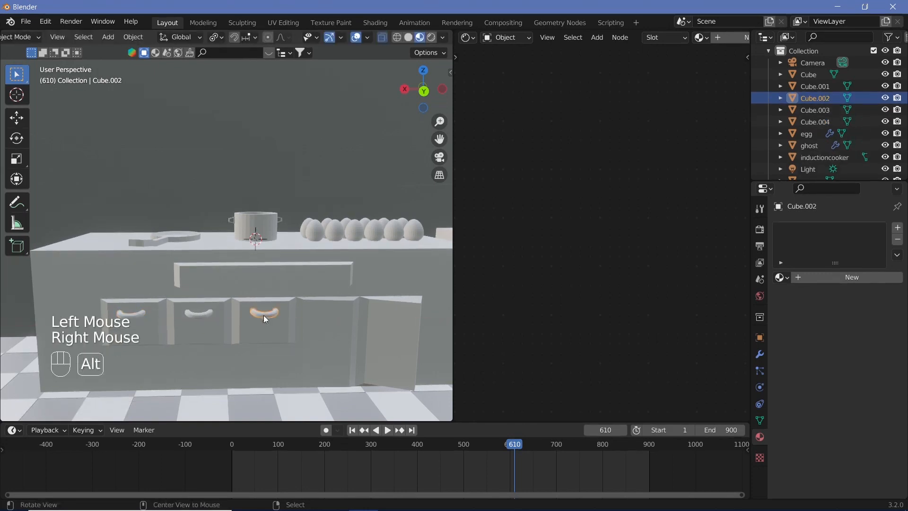
key("alt+d")
key("y")
key("z")
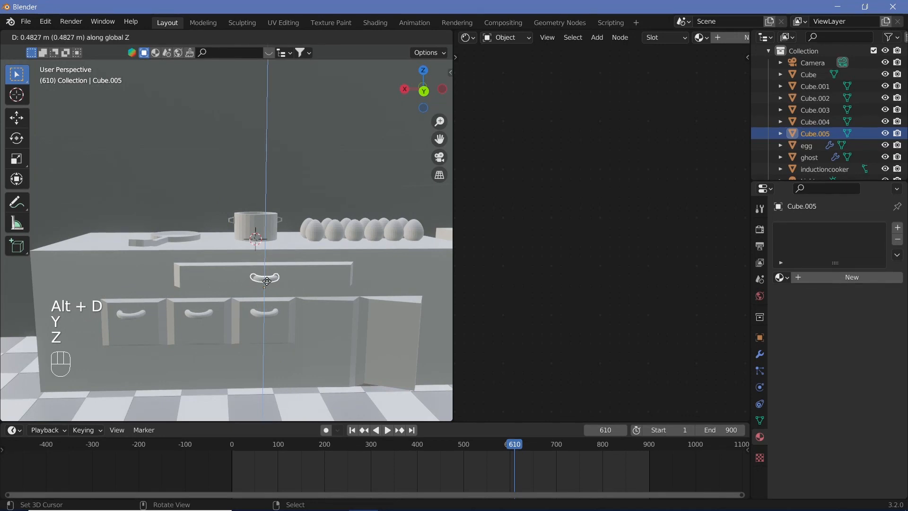
left_click(265, 283)
Step: Create a linked duplicate of the drawer handle lower along Z and move it about -1.02 m along X onto the closed tall door
middle_click_drag(303, 323, 211, 315, "shift")
key("alt+d")
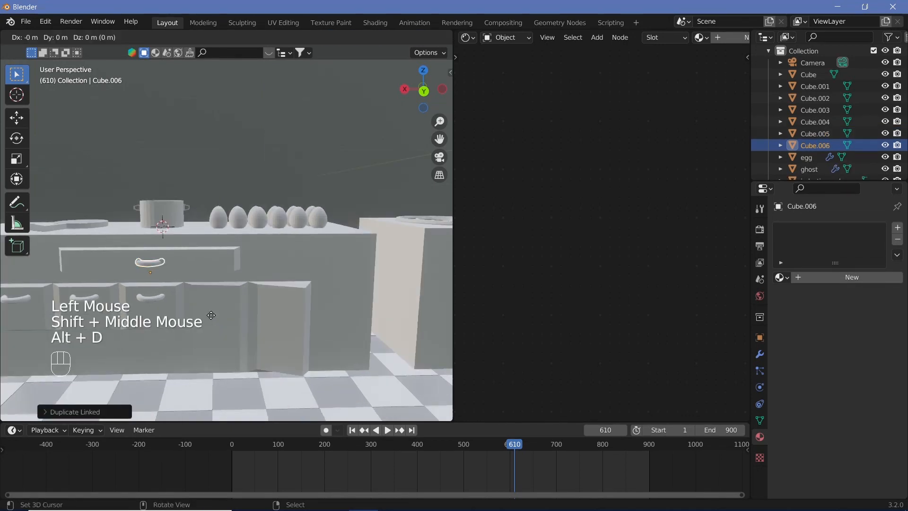
key("z")
left_click(216, 370)
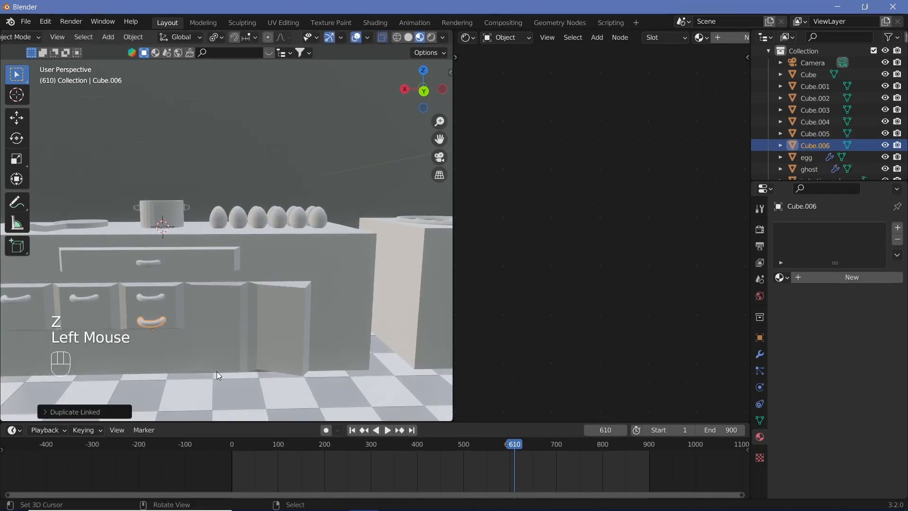
key("x")
key("g")
key("x")
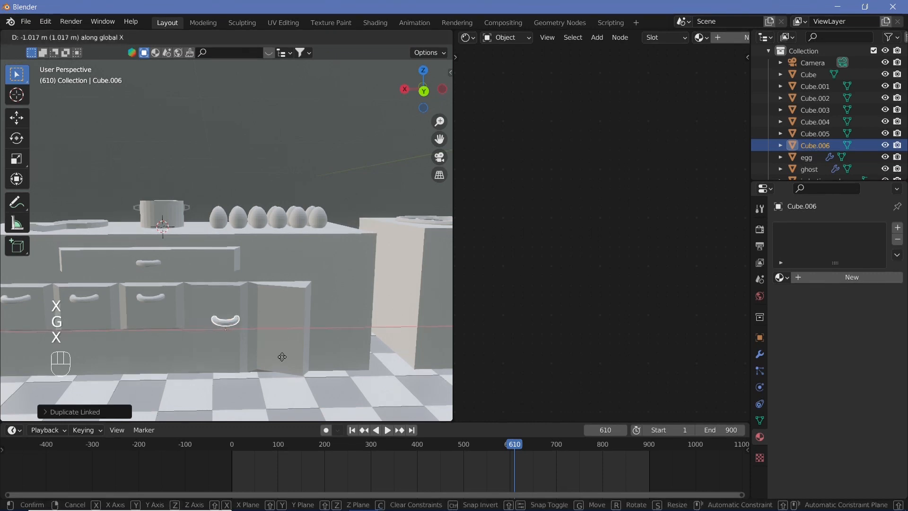
left_click(283, 356)
Step: Rotate the closed tall door's handle 90° about the Y axis so that it stands upright
key("r")
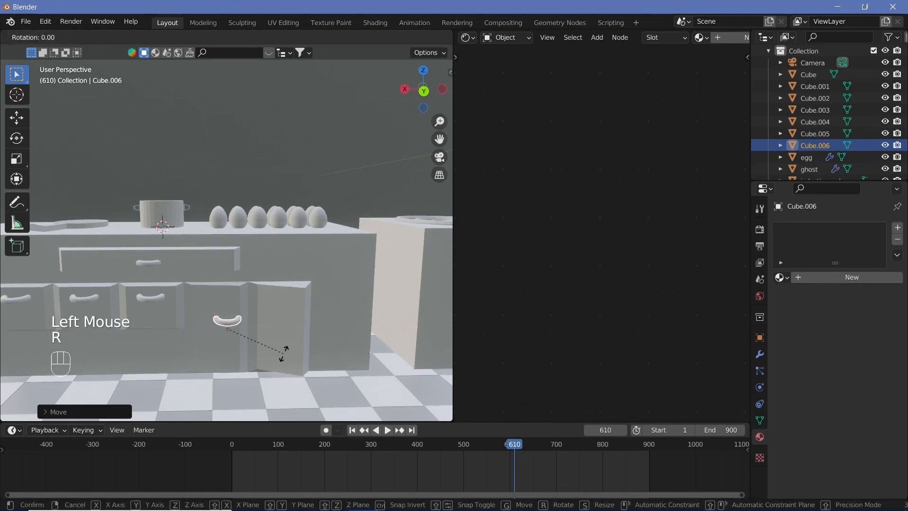
type("y90")
key("Return")
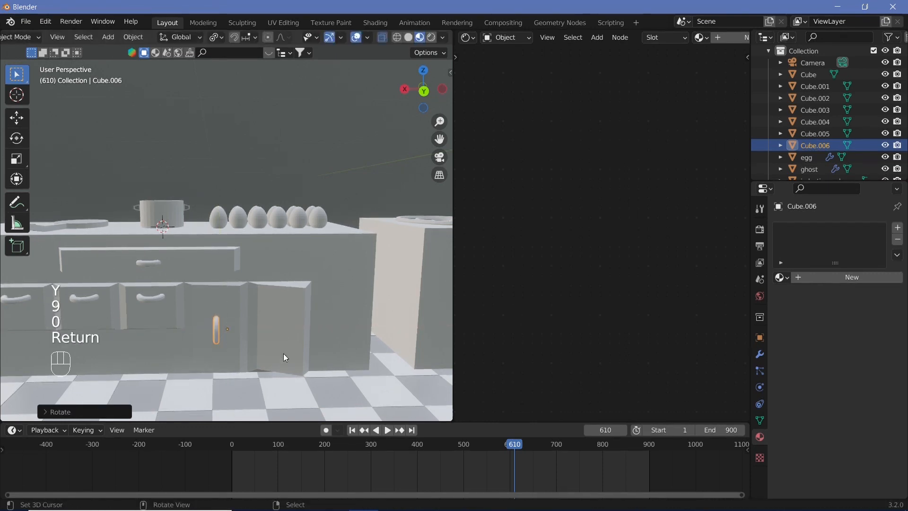
Step: Move the upright handle horizontally about -0.16 m in X and 0.04 m in Y, and turn it slightly about Z
key("KP_7")
scroll(298, 217, "up", 2)
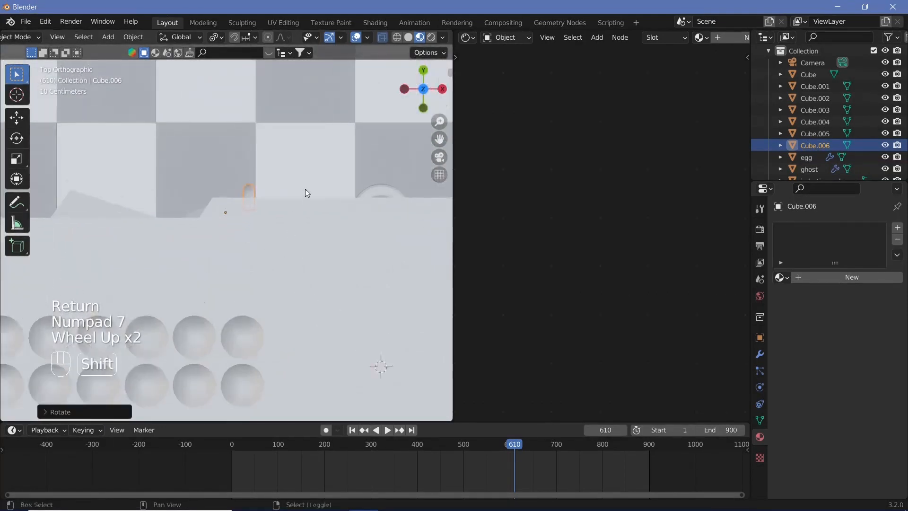
middle_click_drag(305, 189, 254, 316, "shift")
scroll(242, 256, "down", 1)
scroll(241, 312, "down", 2)
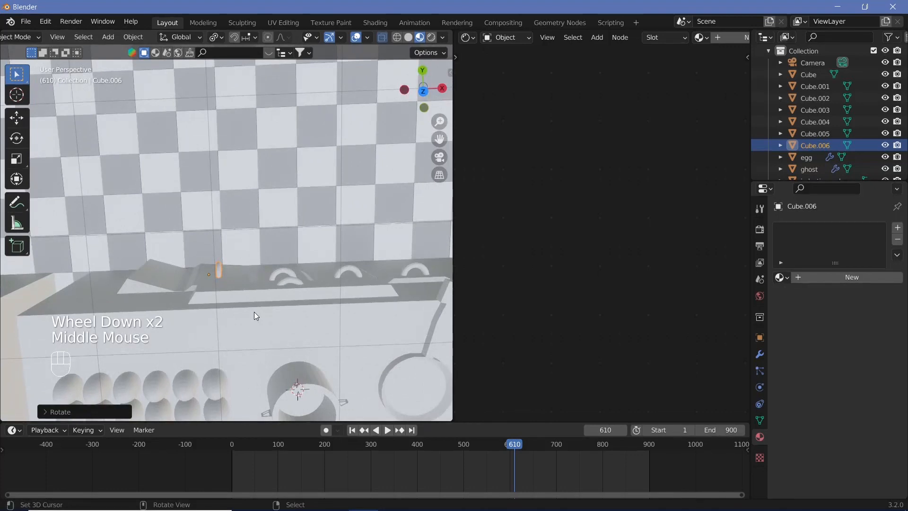
key("g")
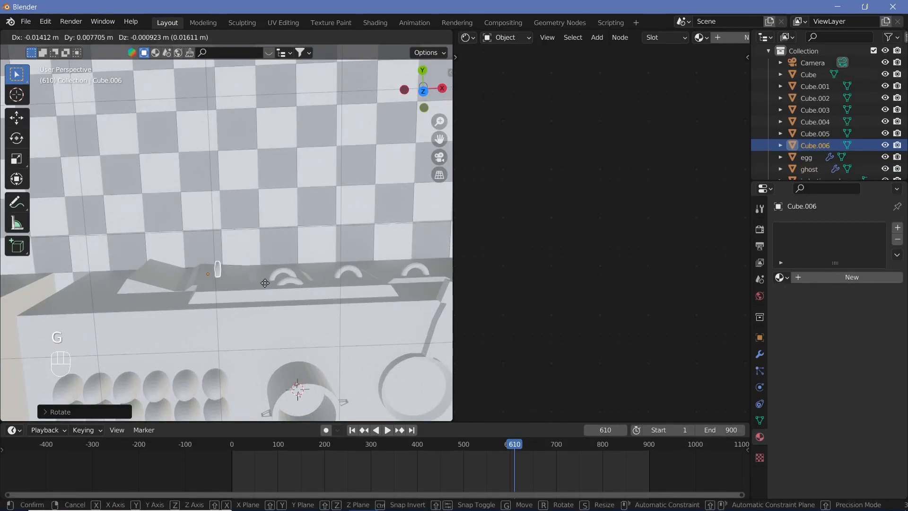
key("shift+z")
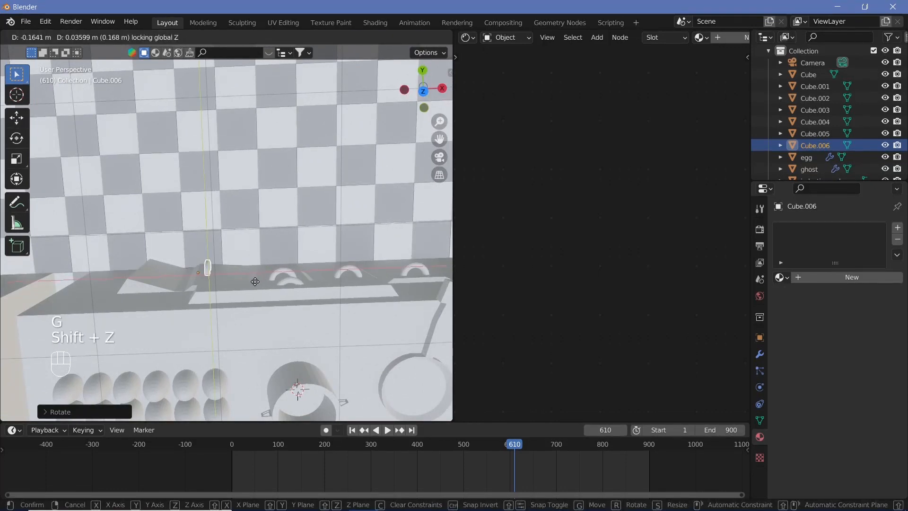
left_click(255, 282)
key("r")
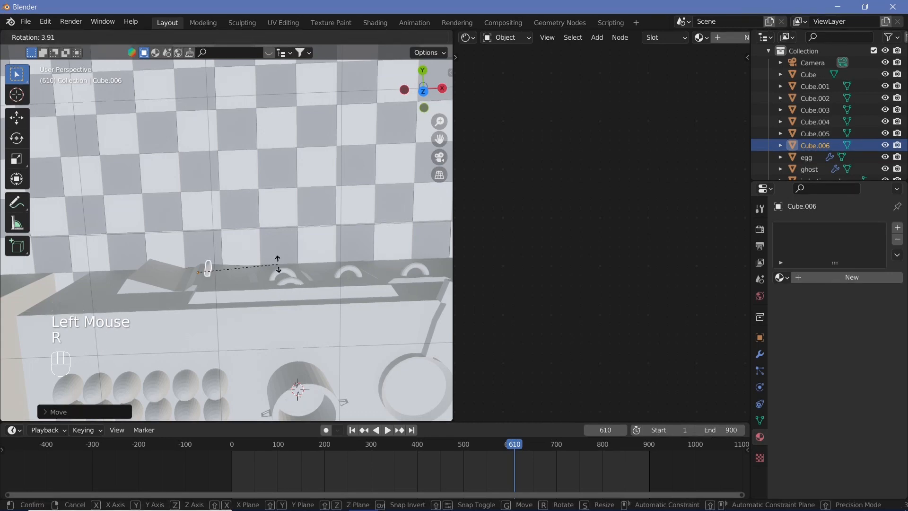
key("z")
left_click(285, 273)
Step: Duplicate the upright handle along X onto the open tall door and shift the copy about 0.08 m along Y
scroll(252, 281, "up", 2)
middle_click_drag(251, 282, 312, 247, "shift")
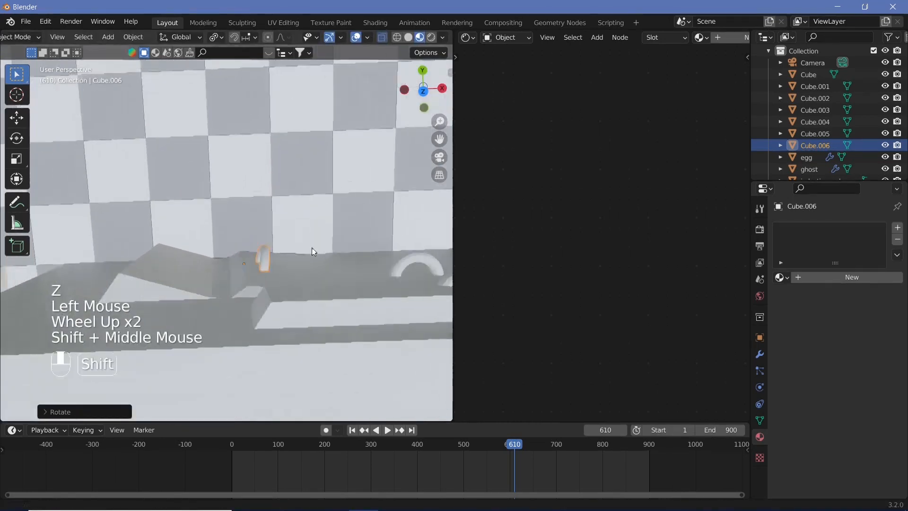
scroll(312, 250, "up", 2)
key("shift+d")
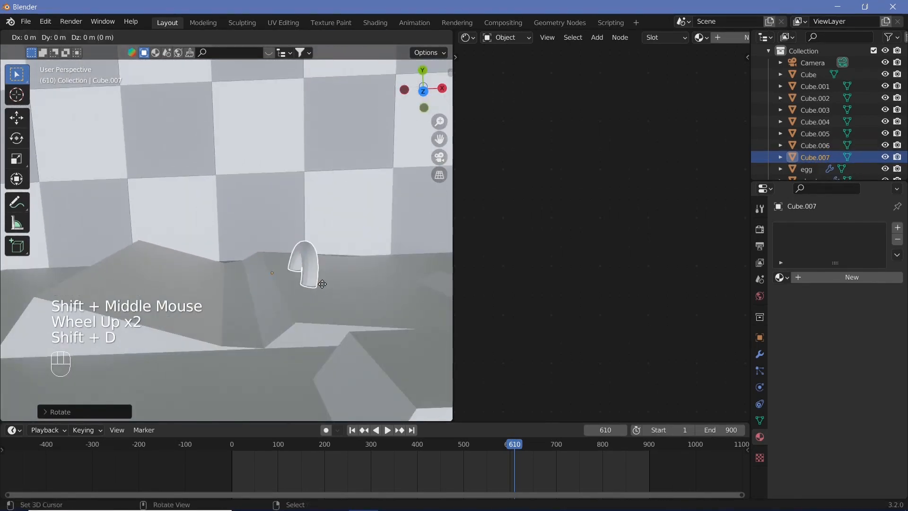
key("x")
left_click(144, 317)
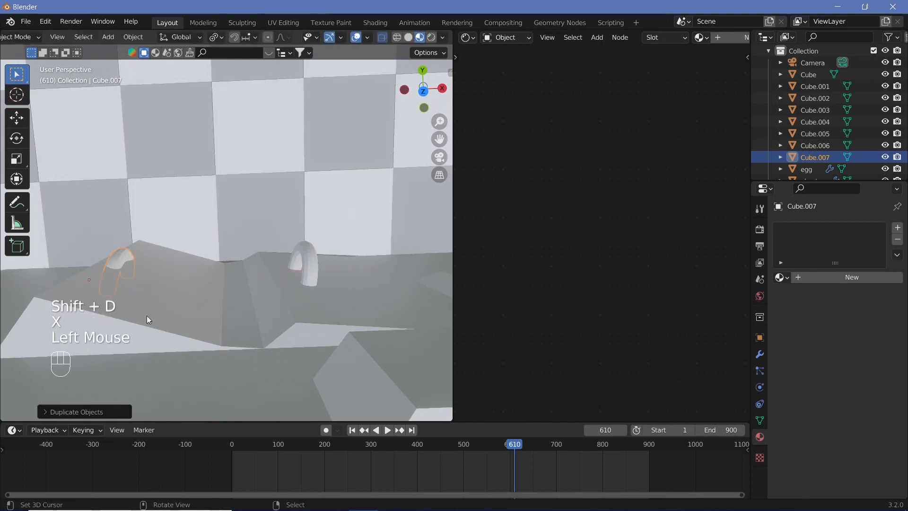
key("g")
key("z")
key("y")
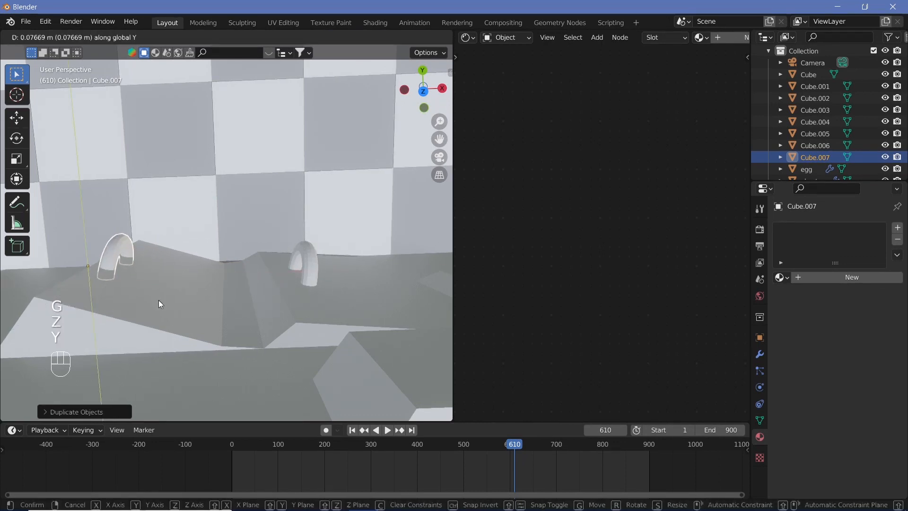
left_click(159, 304)
Step: Rotate the open door's handle about -12° around Z and reposition it in the horizontal plane against the slanted door
key("r")
key("z")
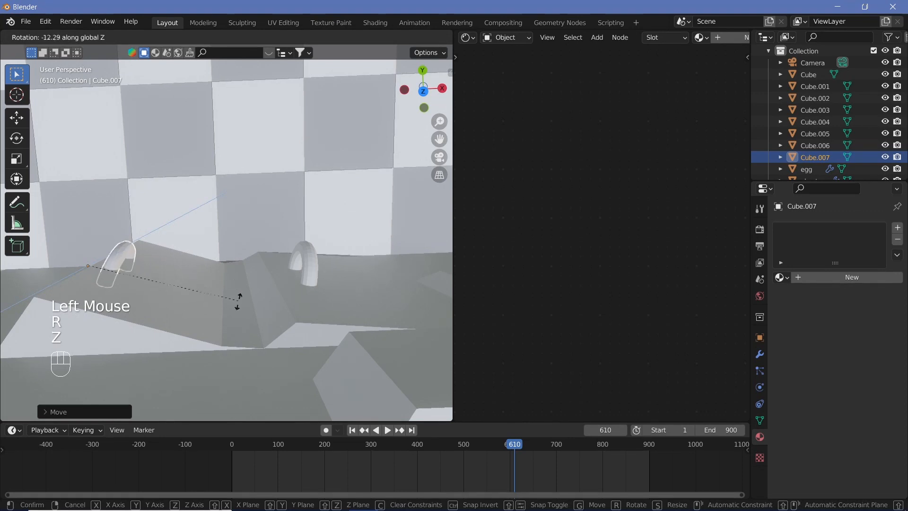
left_click(240, 305)
key("g")
key("shift+z")
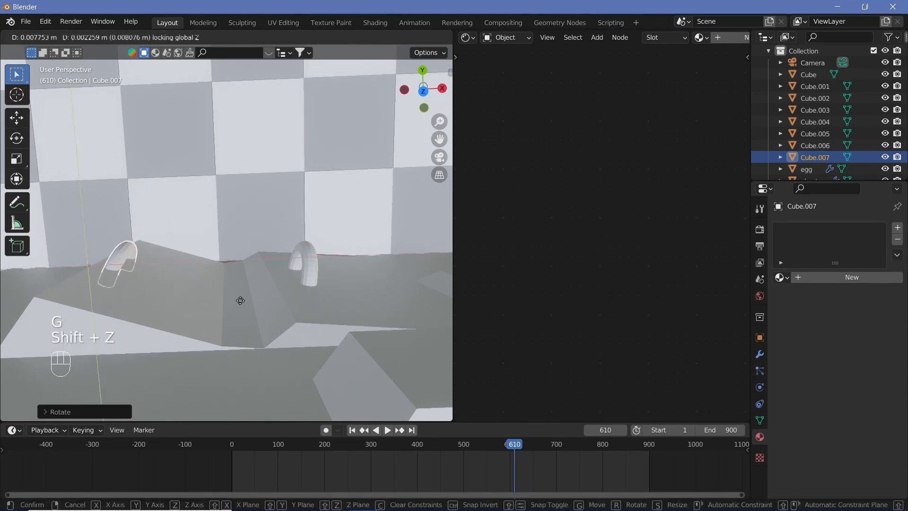
left_click(239, 329)
Step: Examine the tall-door handles and the cooker block standing beside the counter
middle_click_drag(213, 316, 493, 220)
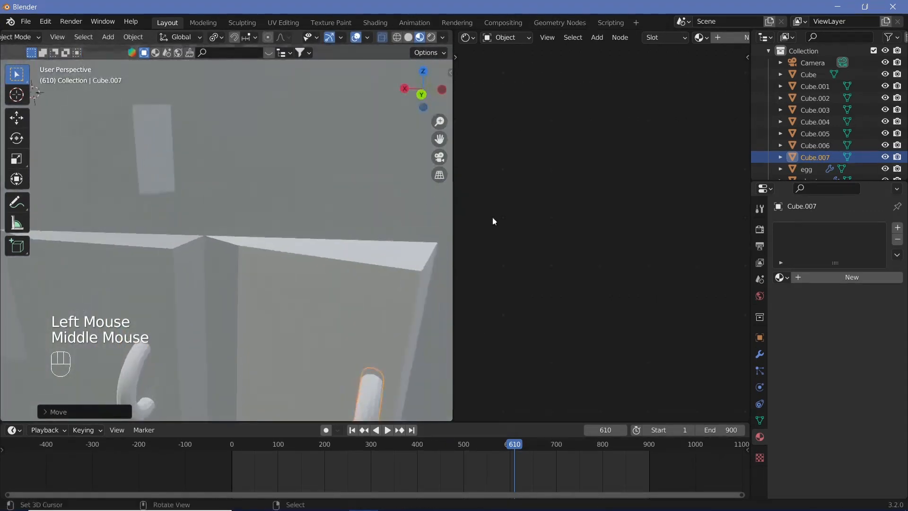
scroll(243, 313, "down", 2)
scroll(240, 311, "down", 3)
scroll(218, 310, "up", 14)
scroll(218, 311, "down", 3)
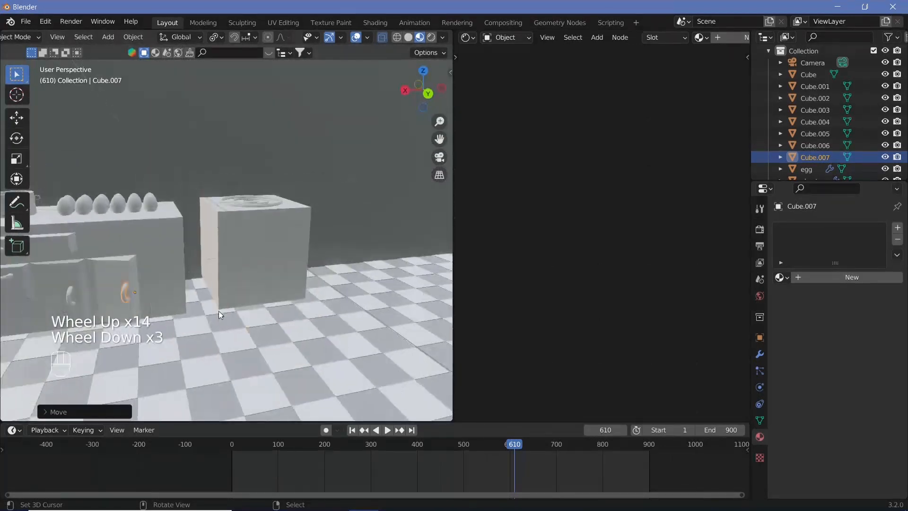
middle_click_drag(219, 311, 243, 300, "shift")
scroll(294, 288, "up", 3)
scroll(264, 298, "up", 1)
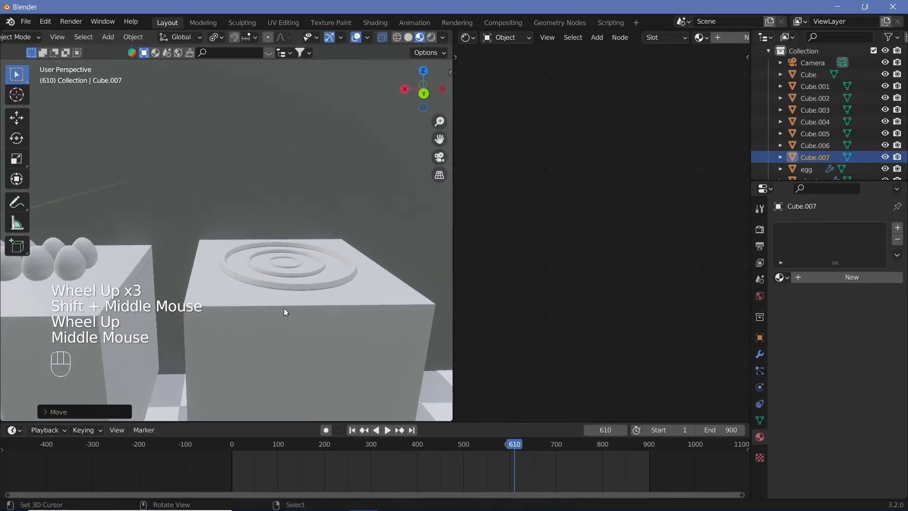
scroll(318, 314, "up", 1)
middle_click_drag(317, 314, 229, 291, "shift")
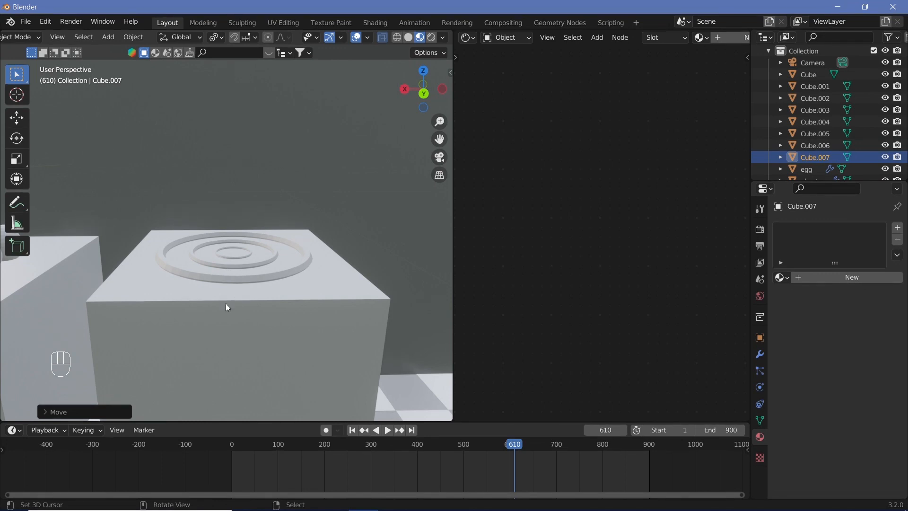
middle_click_drag(241, 314, 233, 297)
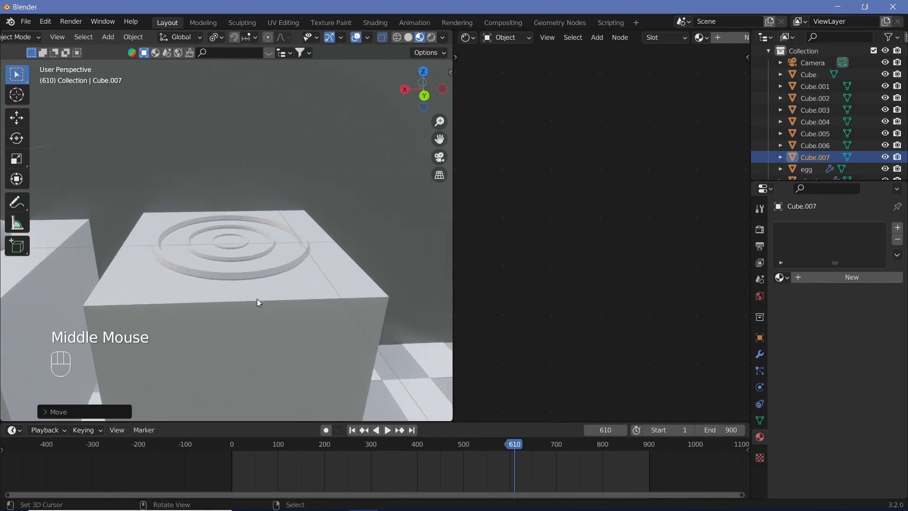
Step: Add a mesh cylinder and move it about -4.75 m along X onto the cooker block
key("shift+a")
mouse_move(245, 273)
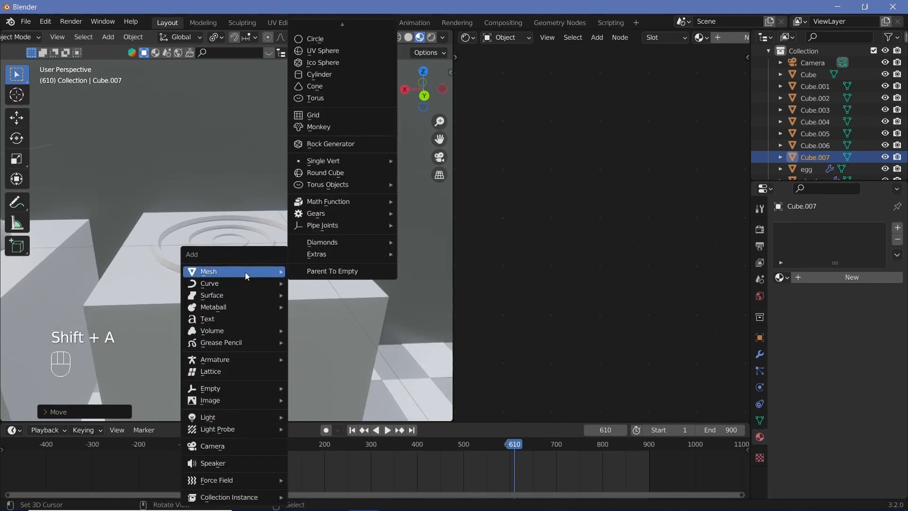
left_click(328, 74)
scroll(255, 282, "down", 5)
scroll(246, 287, "up", 3)
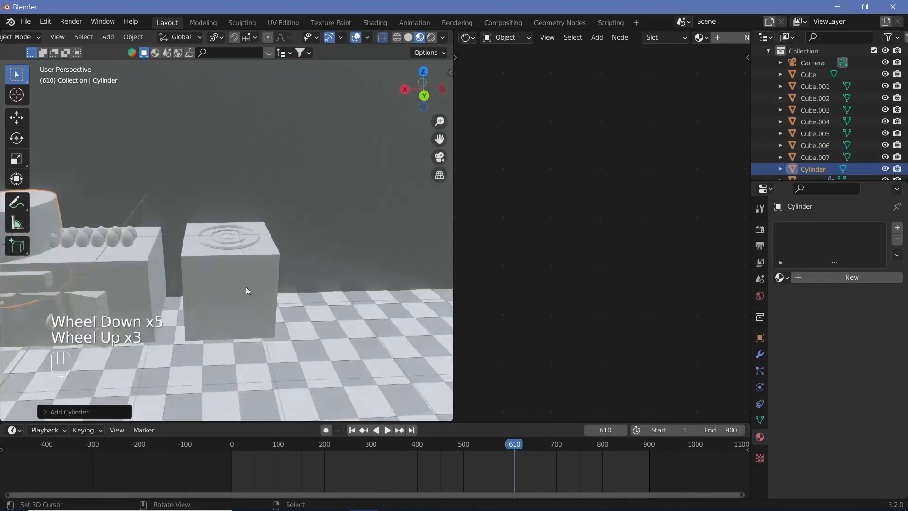
key("g")
key("y")
key("z")
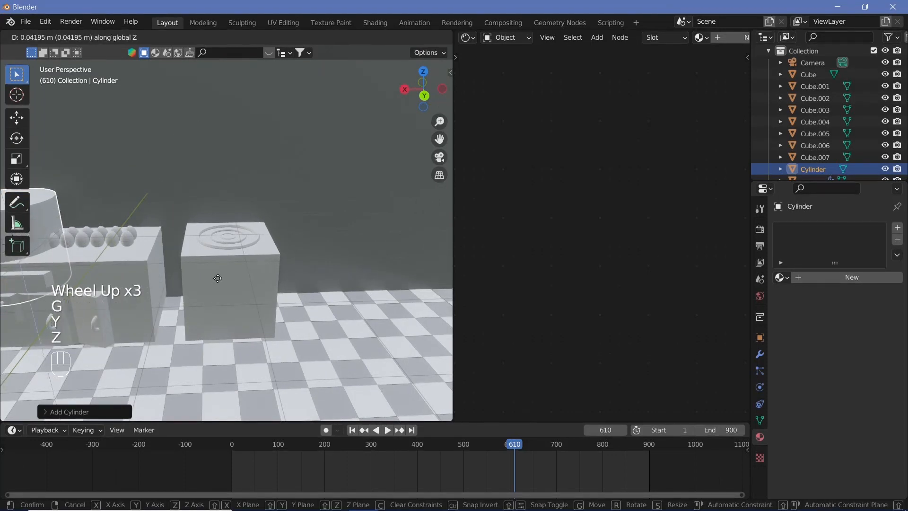
key("x")
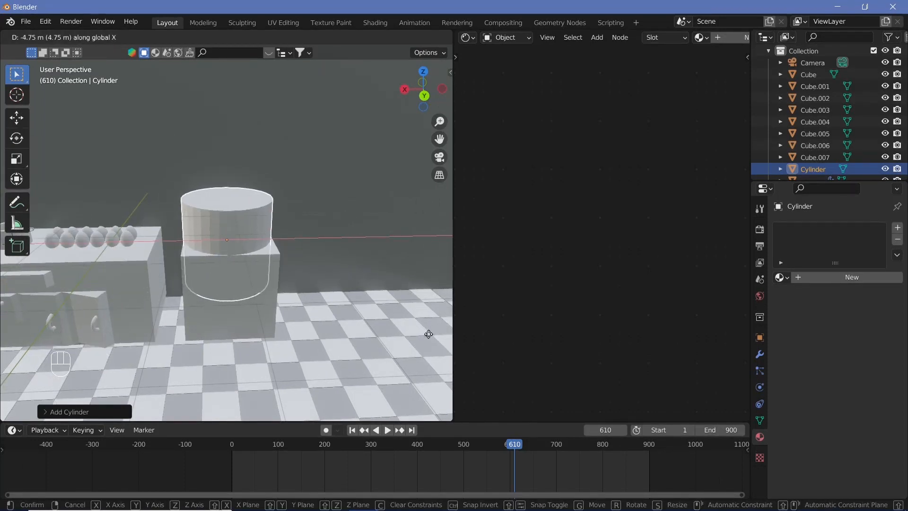
left_click(430, 337)
Step: Scale the cylinder down to knob size and move it along Y to the cooker's front edge
key("s")
scroll(249, 266, "up", 3)
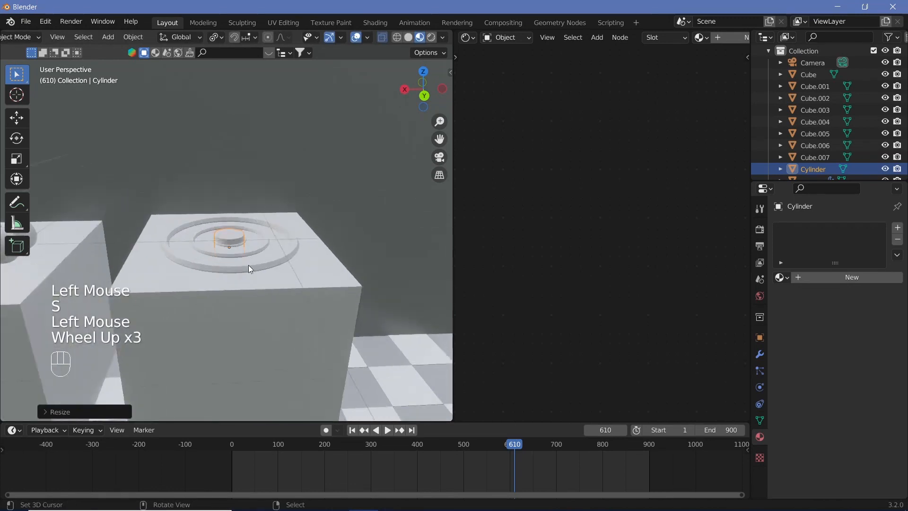
key("g")
key("y")
left_click(274, 310)
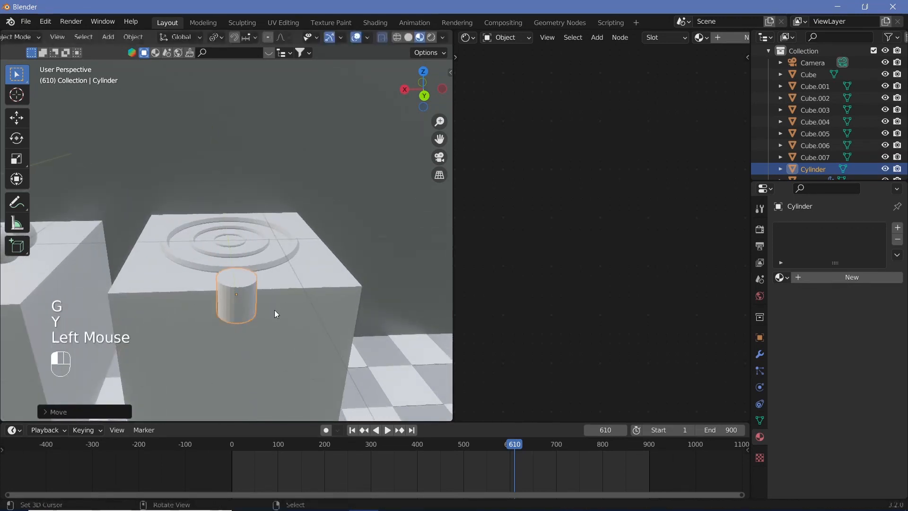
right_click(295, 297)
key("Tab")
key("Tab")
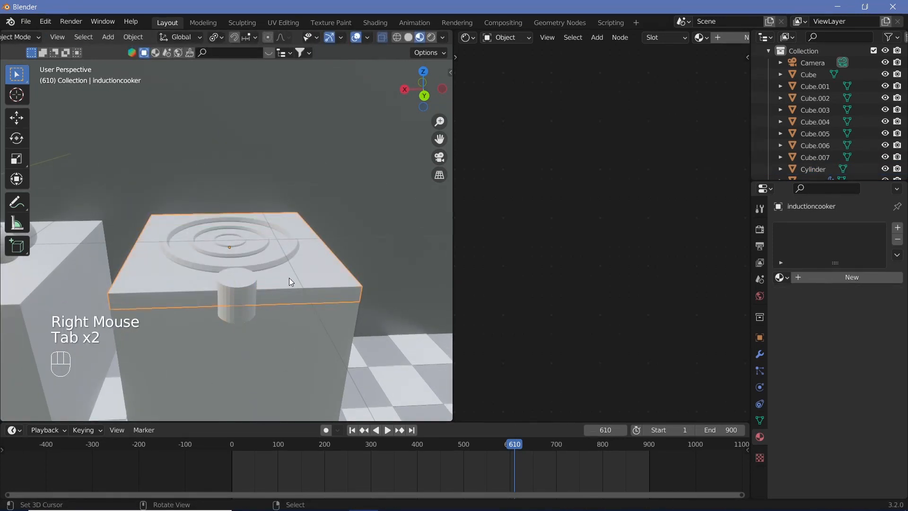
key("r")
key("y")
right_click(290, 278)
right_click(237, 299)
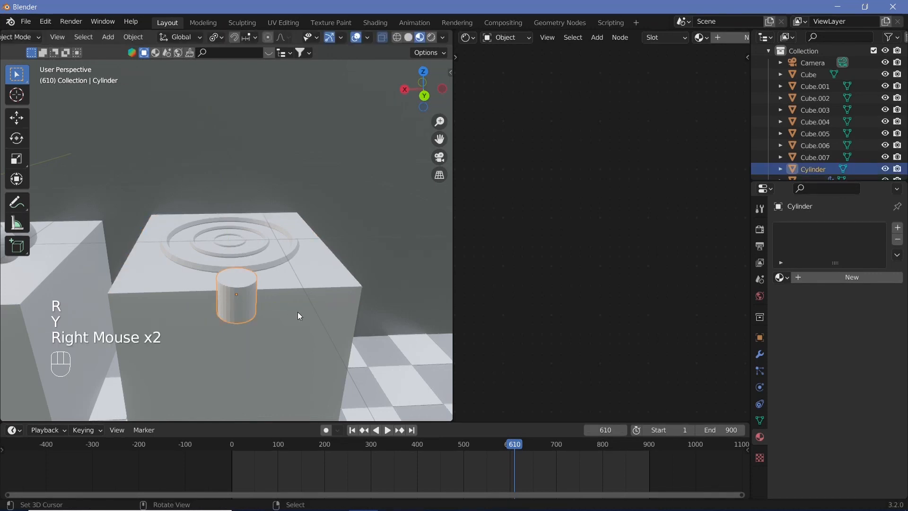
Step: Tilt the small cylinder at the cooker's front edge by -35° about the X axis
key("r")
key("x")
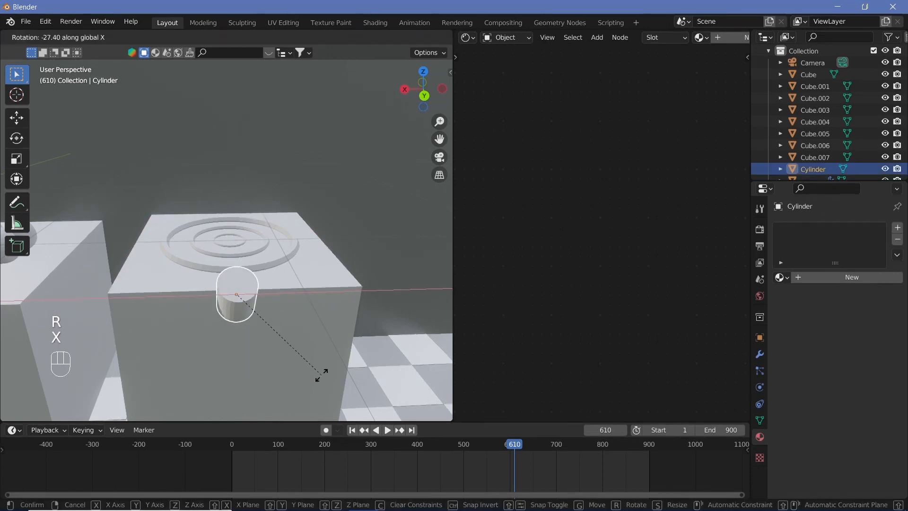
type("35")
key("Return")
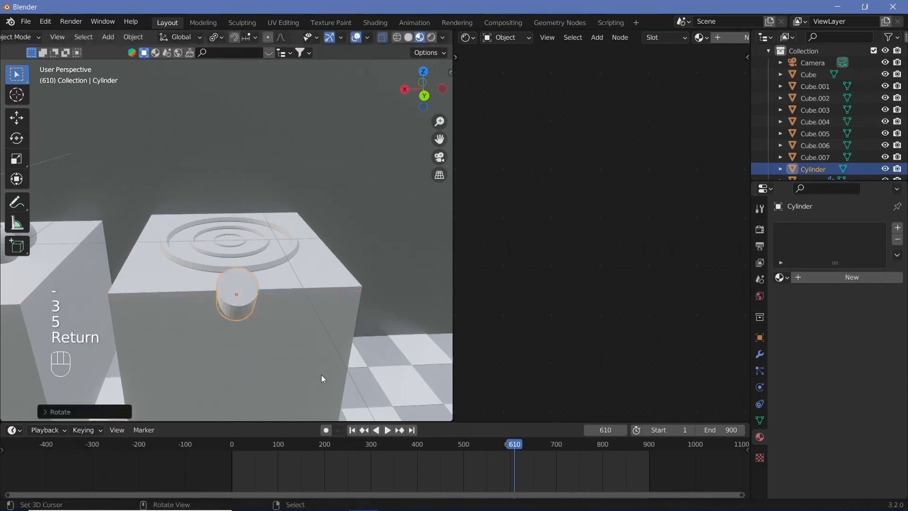
Step: Move the tilted cylinder along its local Z axis so that it sinks further into the cooker's front edge
scroll(322, 375, "up", 3)
middle_click_drag(322, 375, 346, 348, "shift")
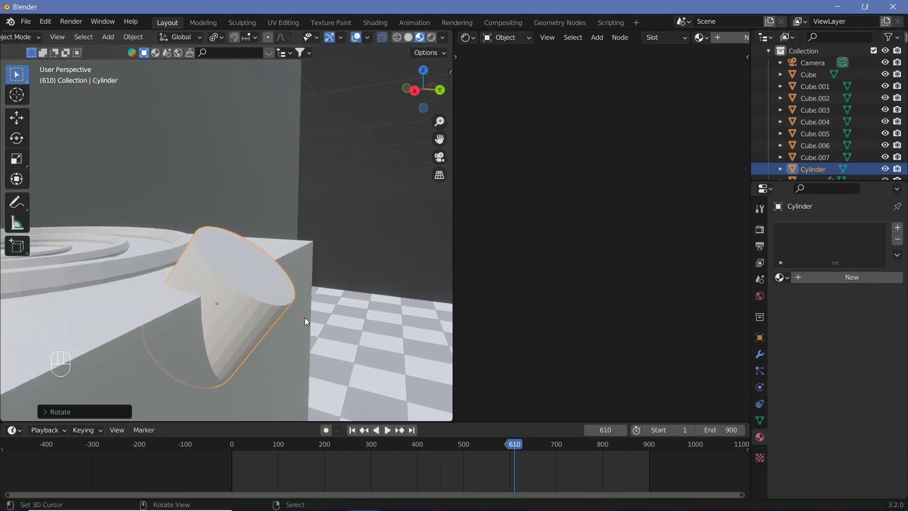
key("g")
key("z")
key("z")
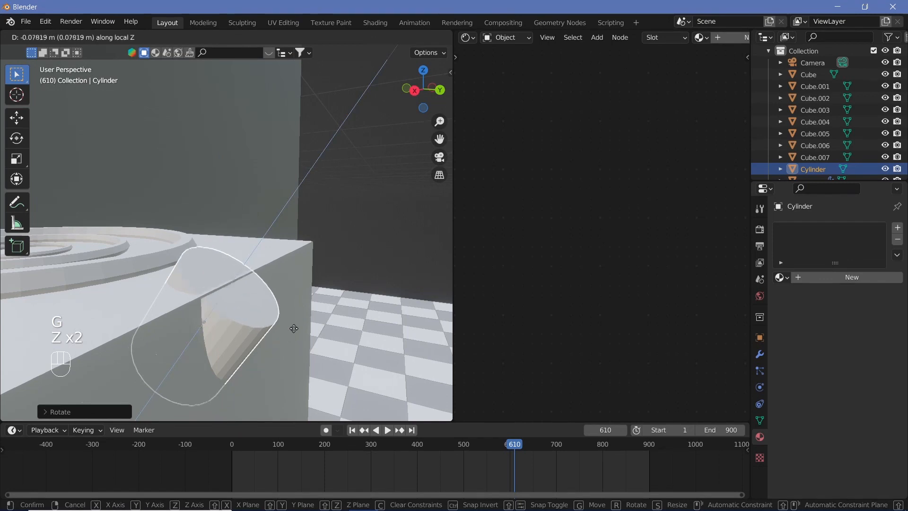
left_click(287, 314)
Step: Inset the cylinder's outer end face in Edit Mode and extrude the inner face outward along its normal
key("Tab")
right_click(244, 280)
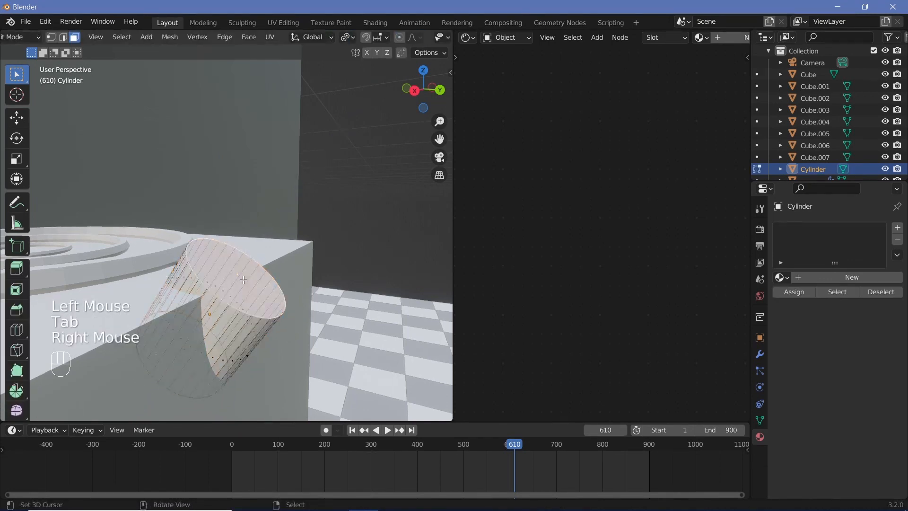
key("i")
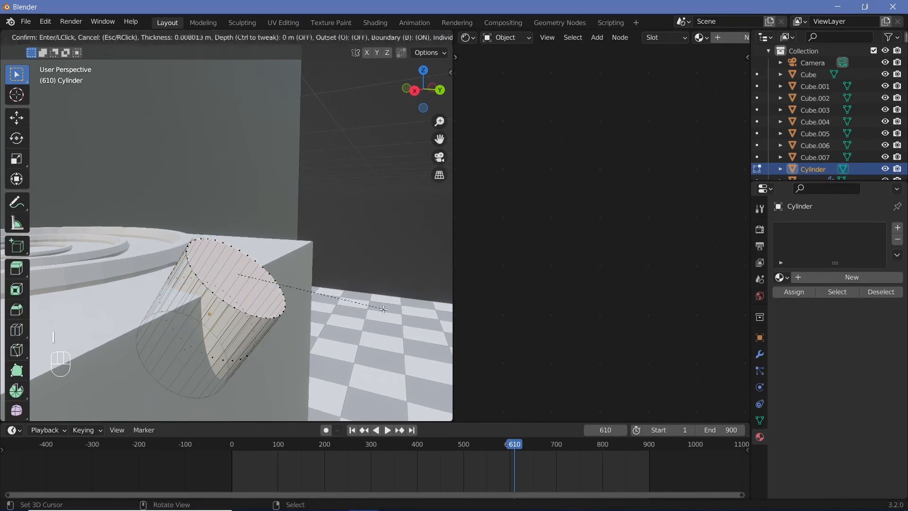
left_click(335, 319)
key("e")
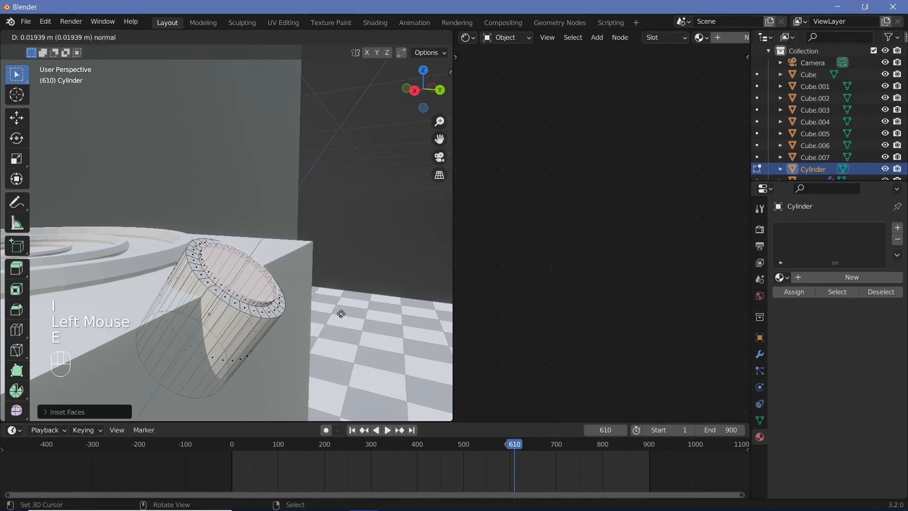
left_click(349, 310)
Step: Cut two parallel edges across the knob's raised end face with the Knife tool to form a narrow strip through its middle
middle_click_drag(349, 309, 306, 305)
scroll(305, 300, "up", 2)
middle_click_drag(305, 298, 368, 254, "shift")
scroll(367, 255, "up", 1)
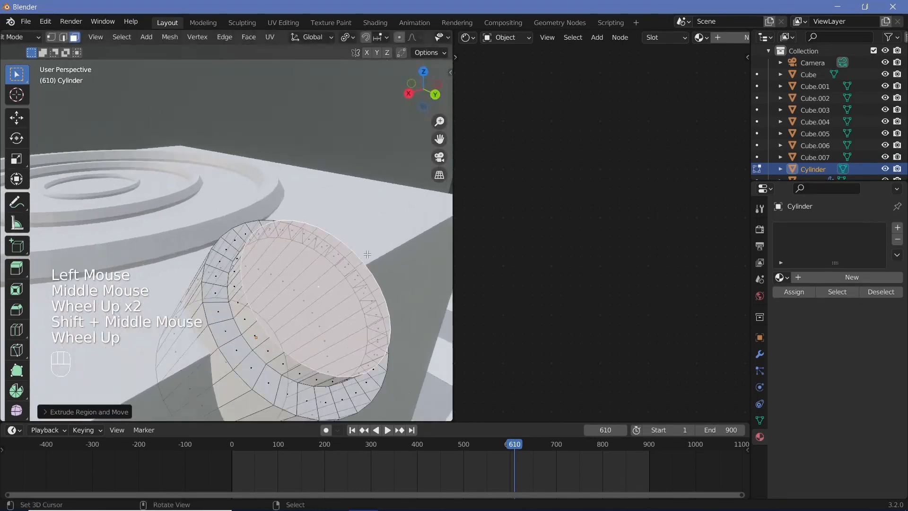
left_click(64, 38)
key("k")
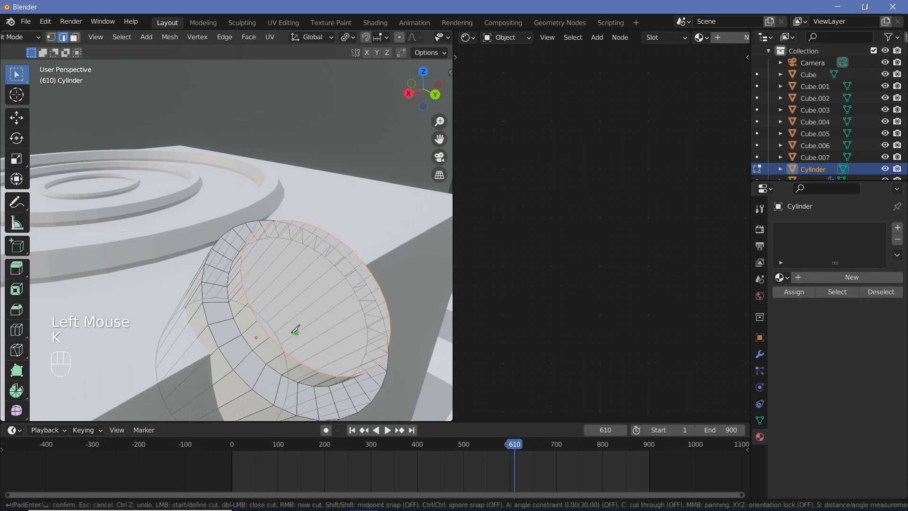
left_click(258, 320)
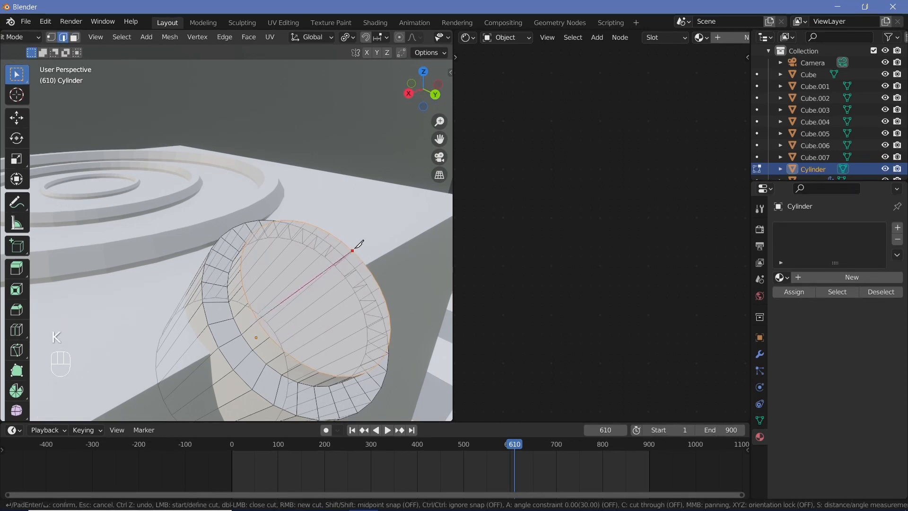
key("Return")
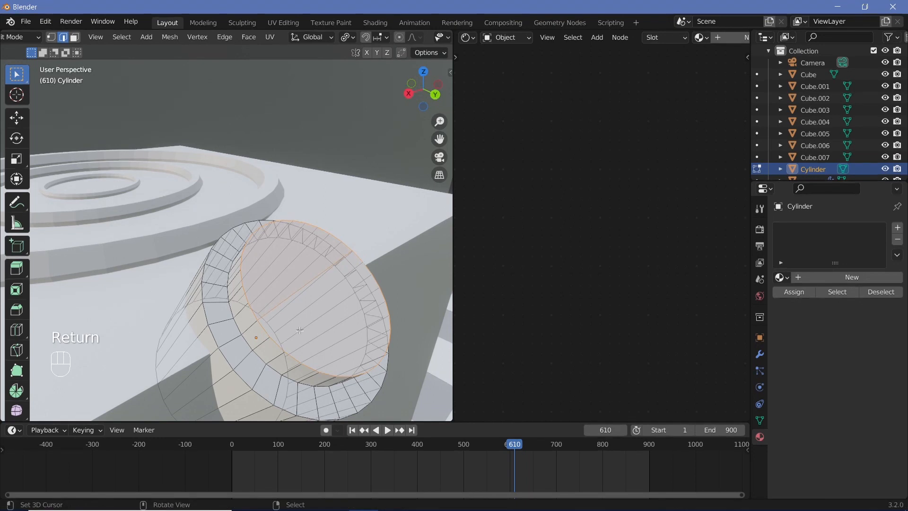
key("k")
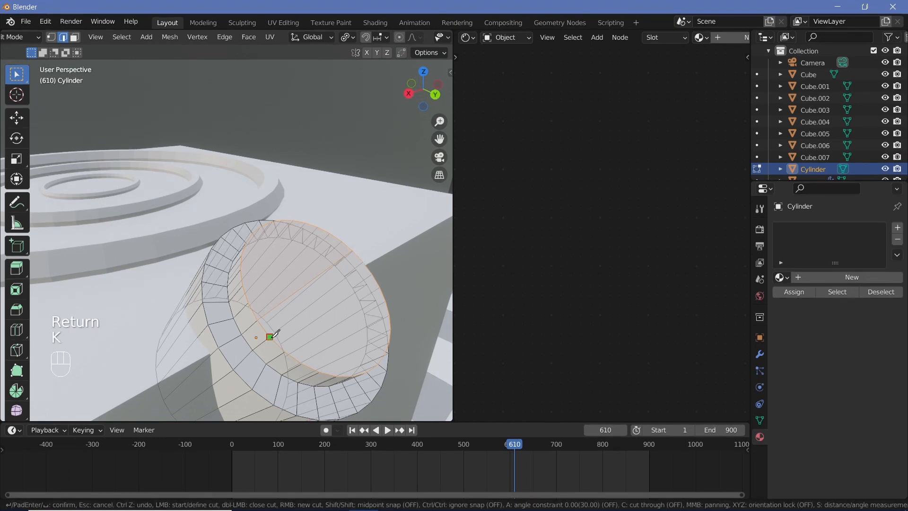
left_click(270, 336)
left_click(363, 261)
key("Return")
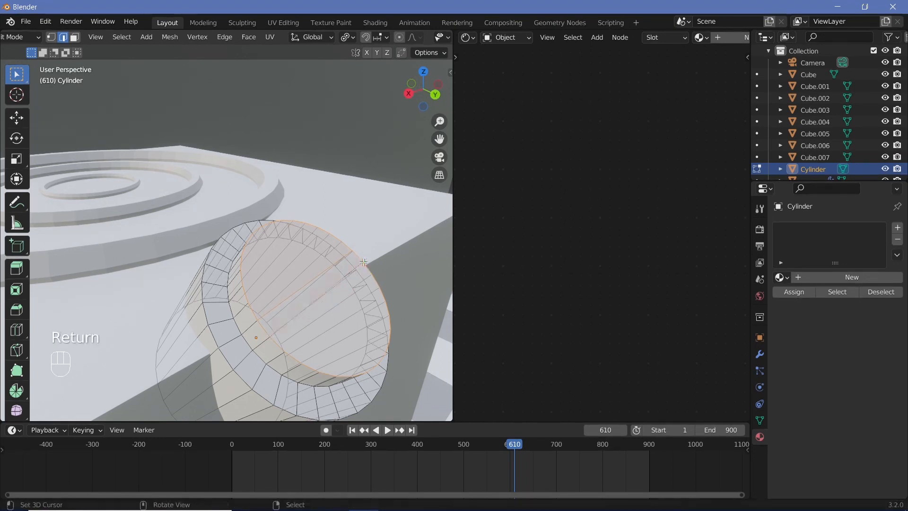
Step: Extrude the narrow middle strip of the knob's end face outward about 0.072 m as a grip and leave Edit Mode
left_click(74, 37)
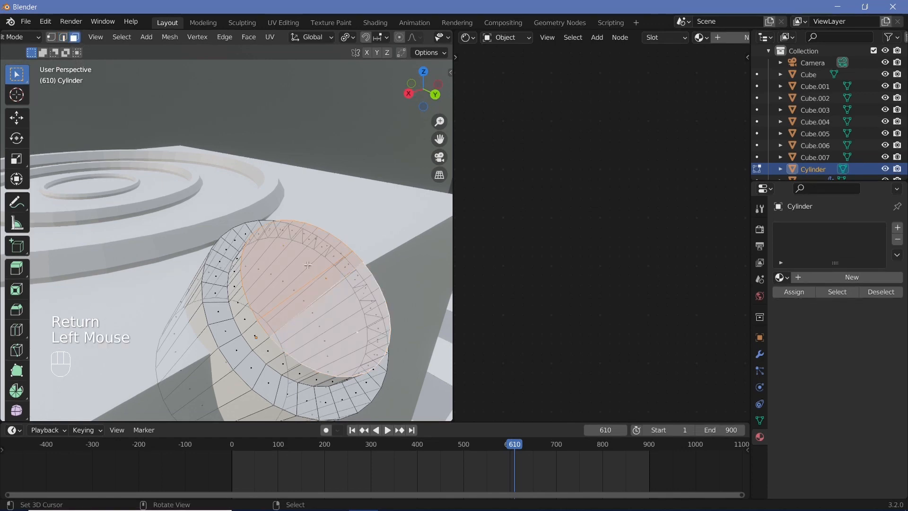
right_click(320, 292)
right_click(323, 279)
middle_click_drag(323, 280, 300, 245)
key("e")
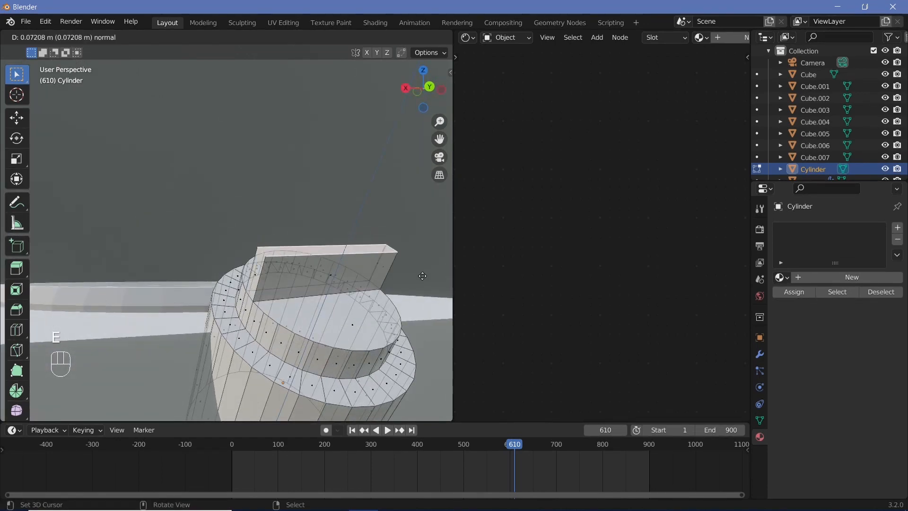
left_click(421, 274)
key("Tab")
scroll(421, 274, "down", 2)
middle_click_drag(422, 273, 310, 364)
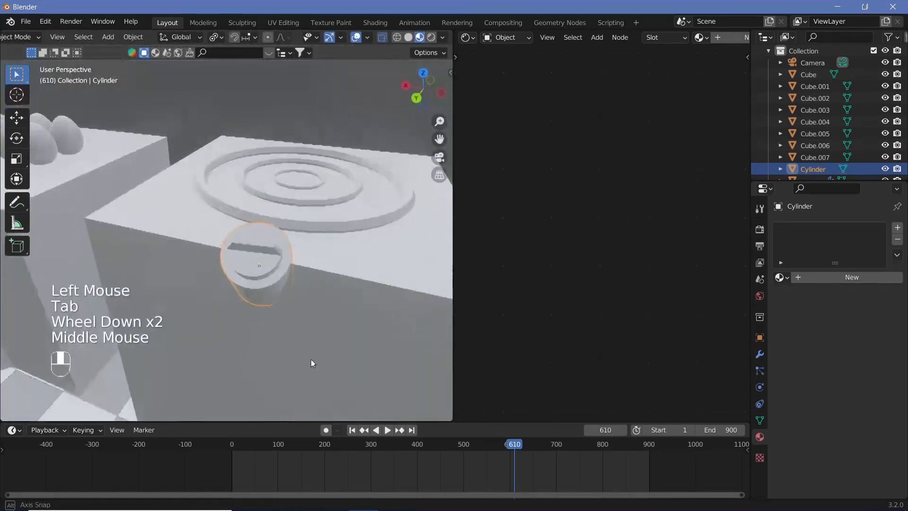
Step: Examine the kitchen from several angles, including the cooker, the counter with its dishes and the whole room
scroll(330, 356, "down", 3)
middle_click_drag(293, 310, 342, 303)
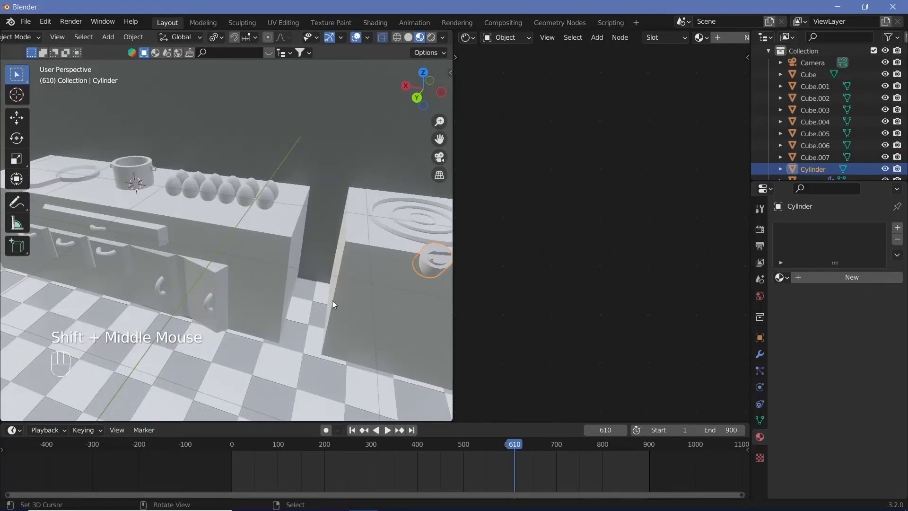
scroll(332, 299, "down", 1)
scroll(400, 268, "up", 1)
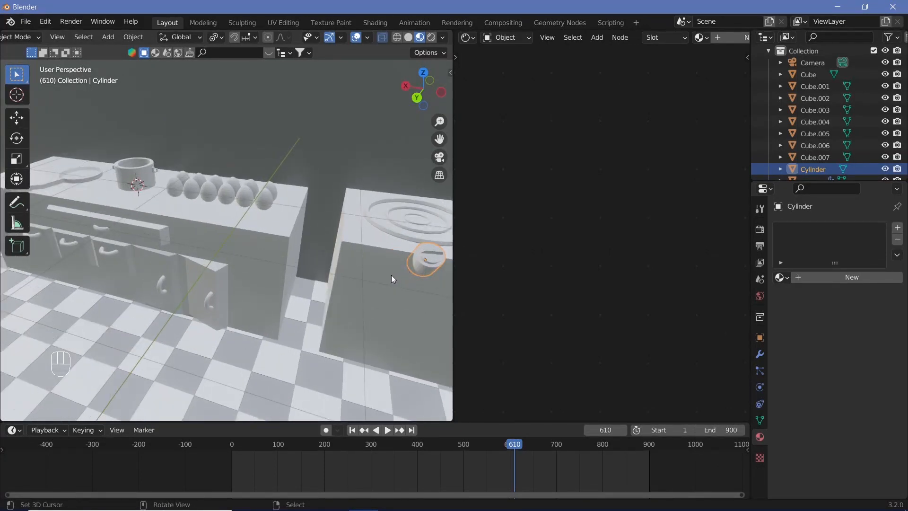
scroll(398, 266, "up", 2)
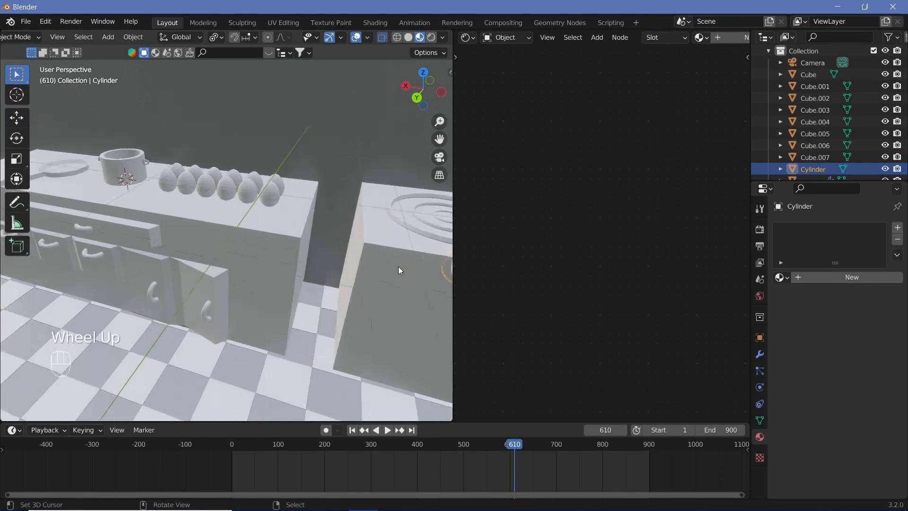
scroll(260, 286, "down", 3)
scroll(159, 300, "down", 1)
middle_click_drag(259, 286, 243, 307)
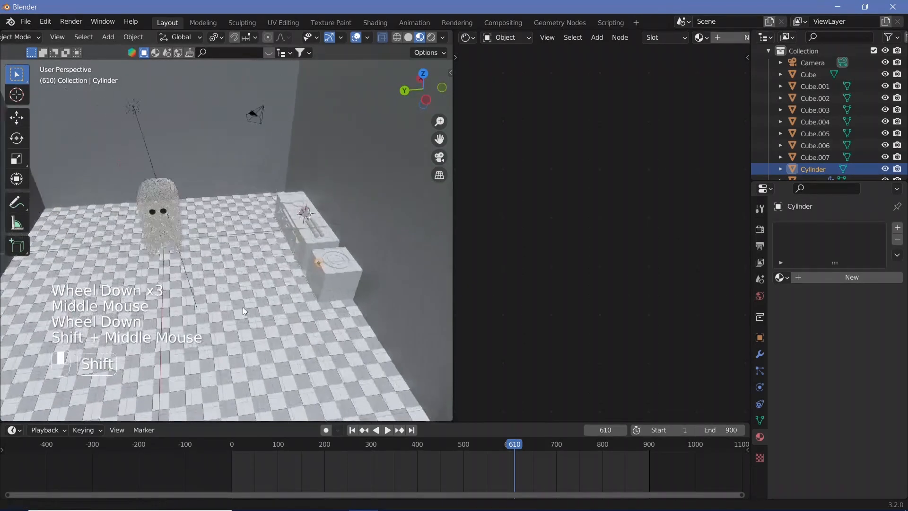
scroll(179, 260, "up", 1)
scroll(280, 284, "up", 1)
scroll(288, 274, "up", 3)
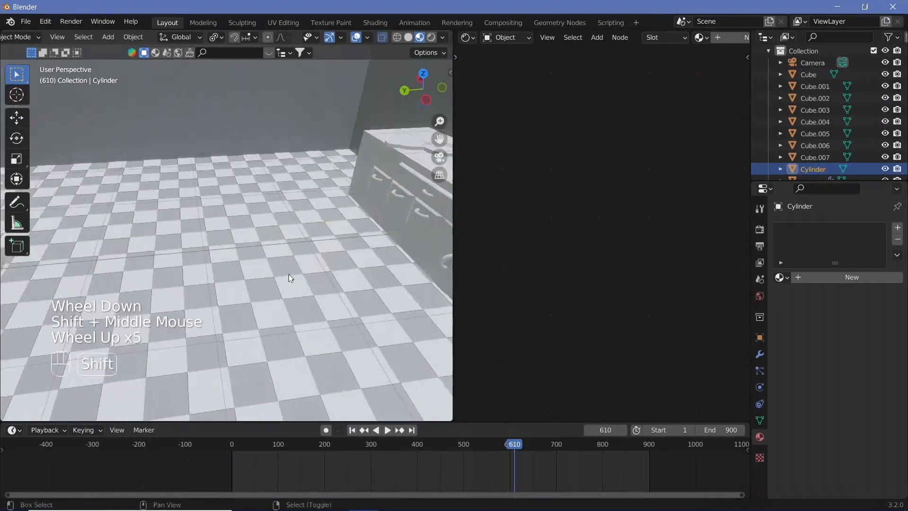
middle_click_drag(288, 275, 87, 325, "shift")
middle_click_drag(236, 279, 354, 258)
scroll(252, 268, "up", 1)
scroll(277, 259, "up", 1)
scroll(239, 288, "up", 1)
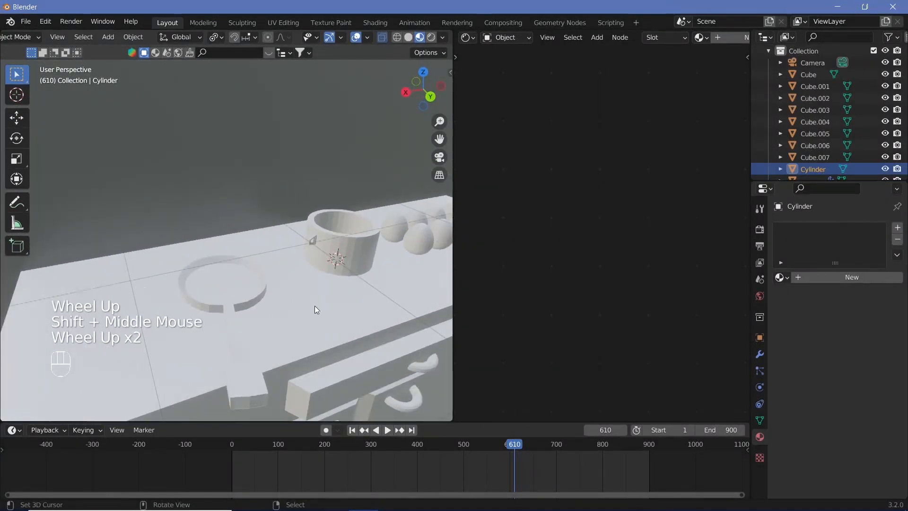
Step: Select the room plane and lower the roughness of its floor material to 0.140
scroll(314, 305, "down", 2)
middle_click_drag(286, 286, 317, 378)
right_click(344, 404)
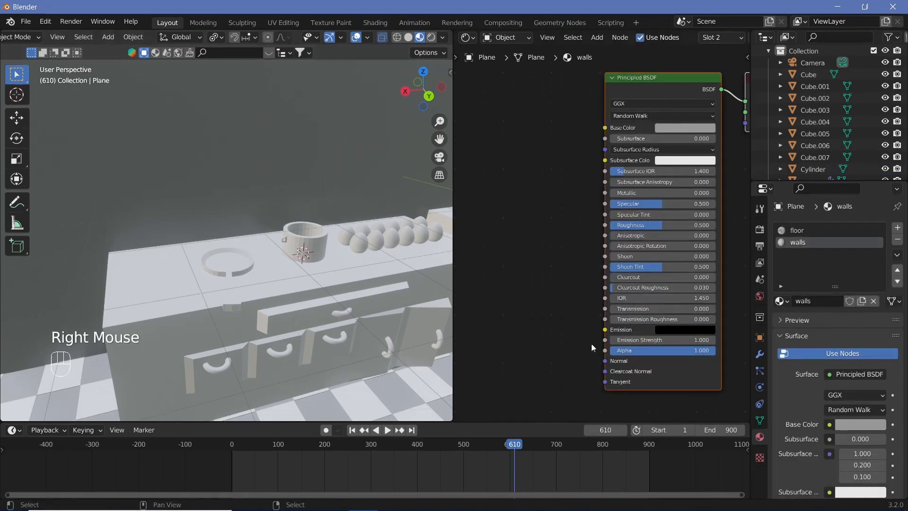
left_click(798, 230)
left_click_drag(709, 225, 704, 225)
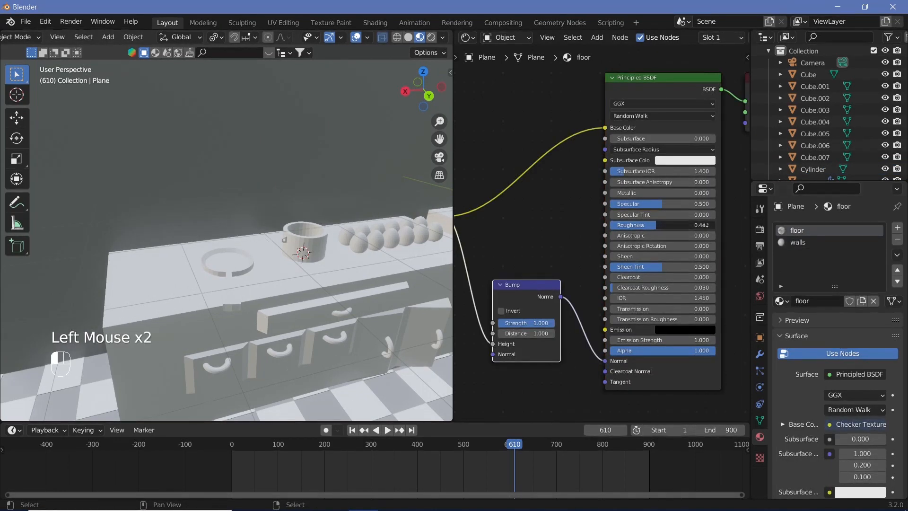
left_click_drag(616, 225, 626, 225)
Step: Select the counter and the cooker body together and move them slightly down along the Z axis
scroll(342, 330, "down", 2)
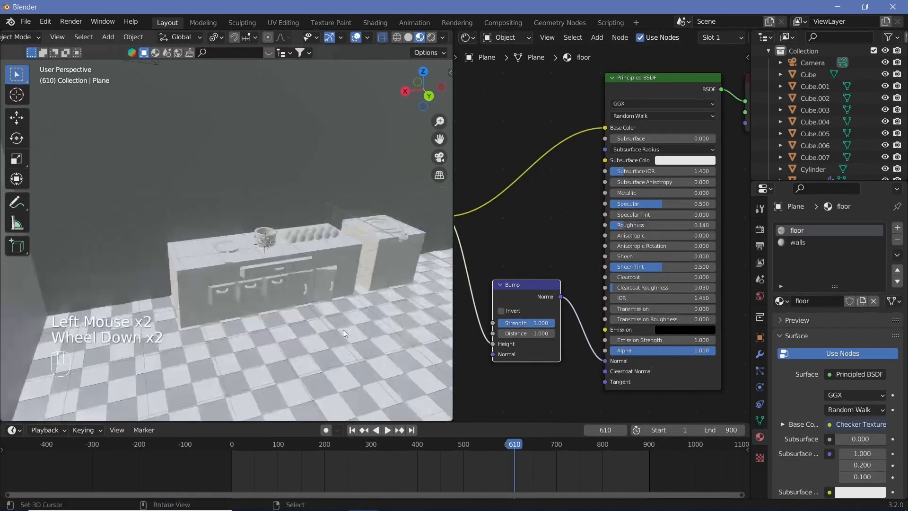
scroll(323, 320, "up", 2)
middle_click_drag(322, 321, 234, 286)
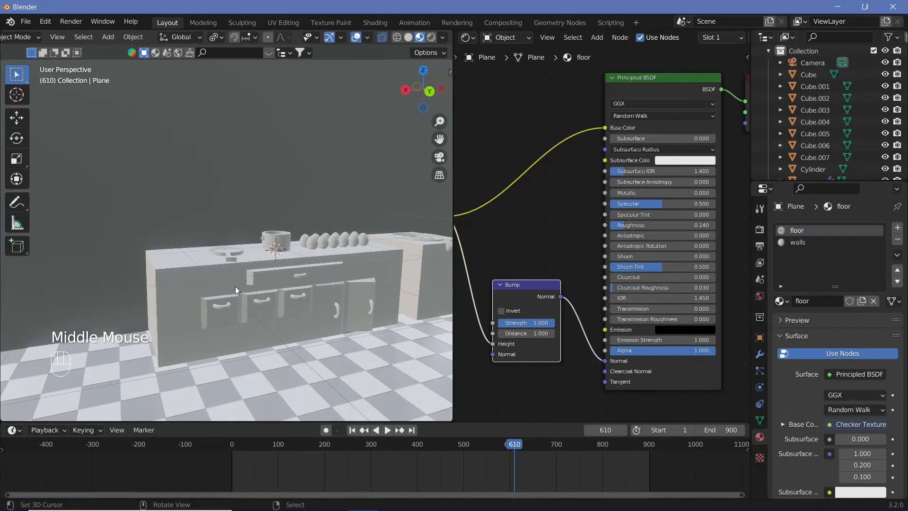
right_click(219, 286)
right_click(415, 271, "shift")
key("g")
key("z")
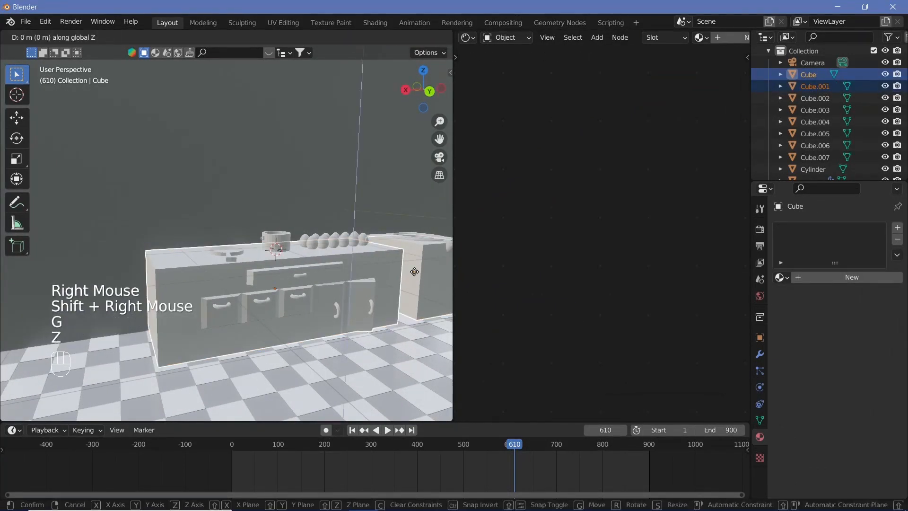
left_click(412, 277)
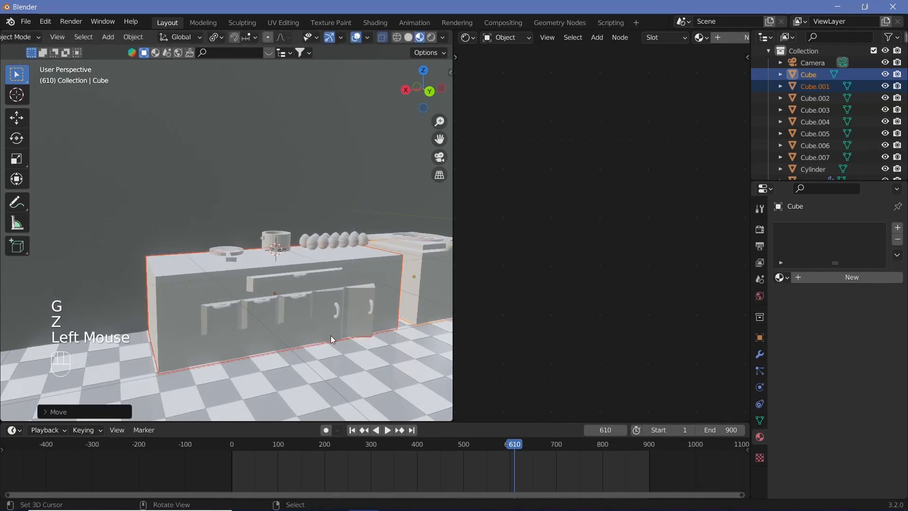
Step: Give the counter a new material named "wooden" with an orange-red base color
middle_click_drag(331, 336, 283, 297)
scroll(330, 333, "up", 2)
right_click(328, 310)
scroll(328, 310, "up", 3)
scroll(281, 299, "down", 1)
scroll(281, 300, "down", 1)
left_click(808, 276)
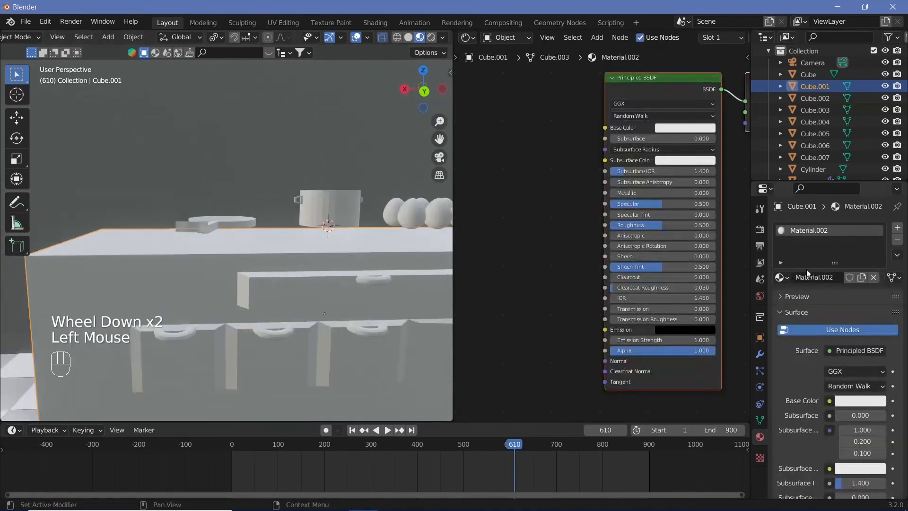
double_click(814, 277)
type("wooden")
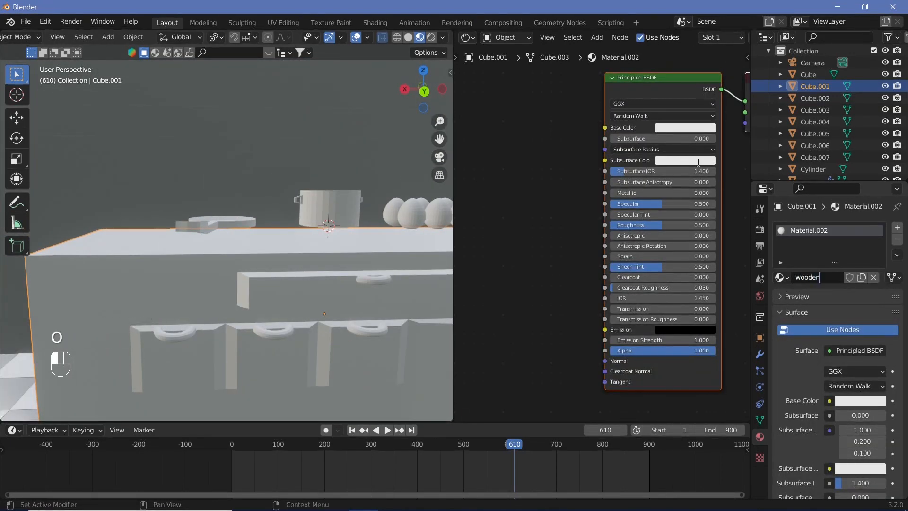
left_click(665, 136)
left_click(666, 132)
left_click(690, 198)
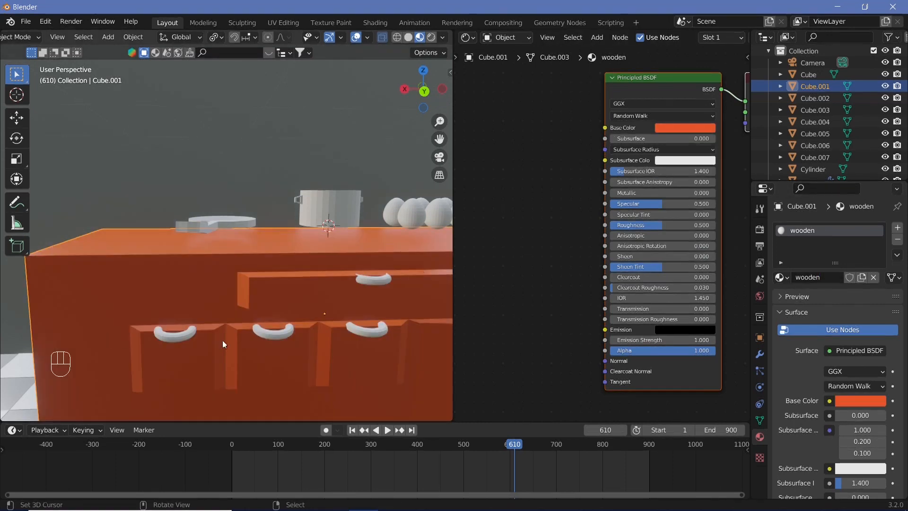
Step: Add a Noise Texture node to the wooden material
scroll(564, 227, "down", 1)
middle_click_drag(494, 232, 603, 221)
key("shift+a")
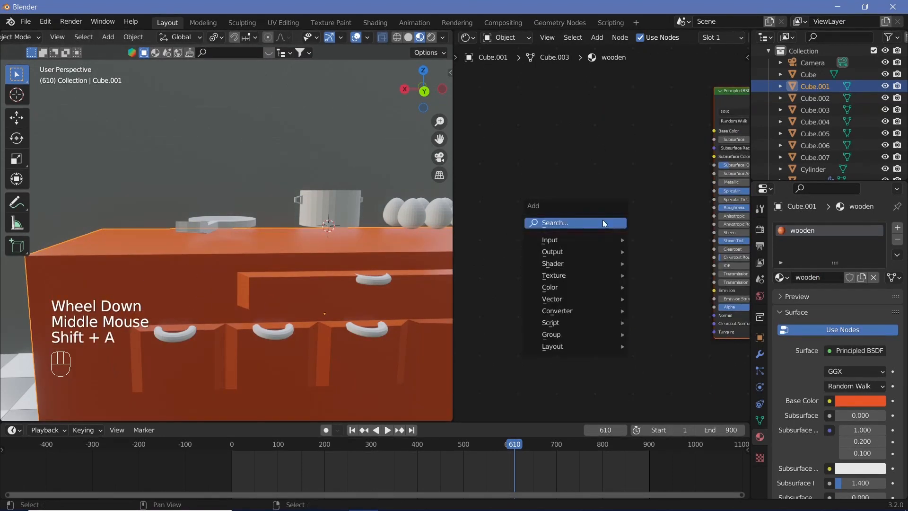
left_click(603, 221)
type("noise")
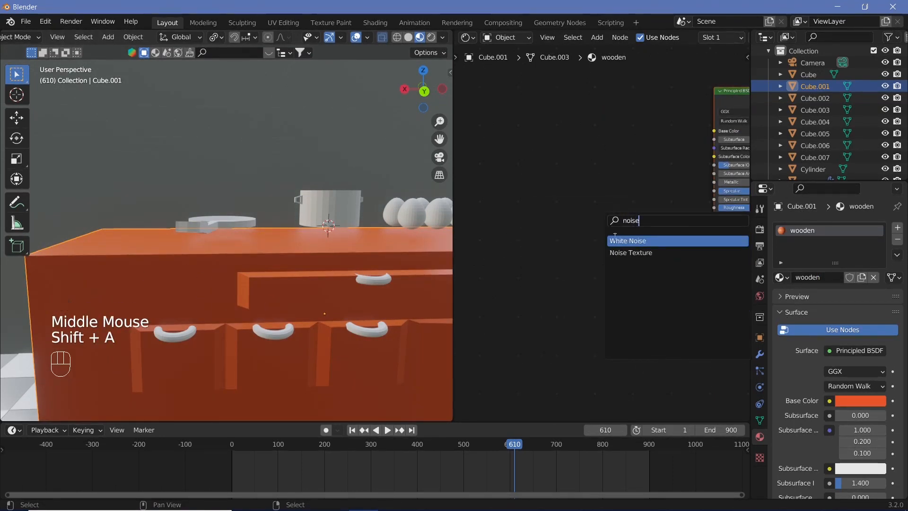
left_click(629, 252)
Step: Add a ColorRamp node beside the Noise Texture and link the noise Color output to the ramp's Fac input
key("shift+a")
left_click(639, 209)
type("colo")
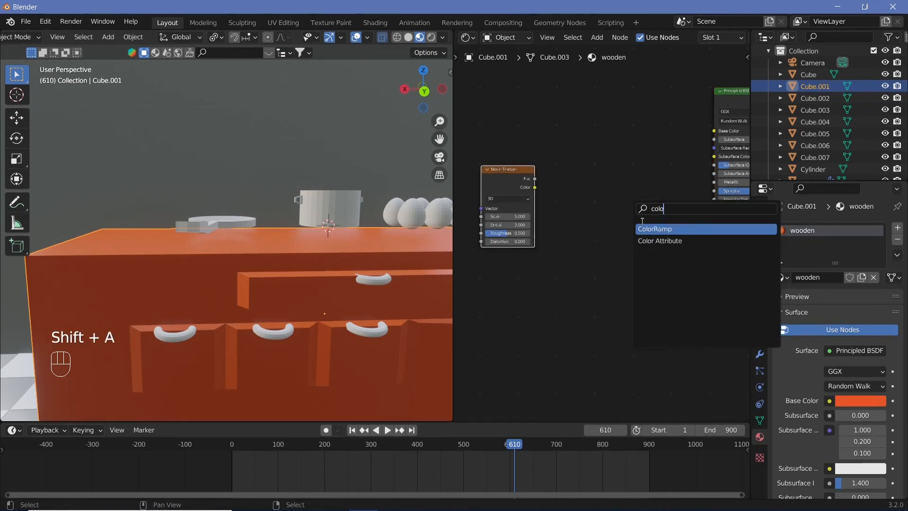
key("Return")
left_click(550, 175)
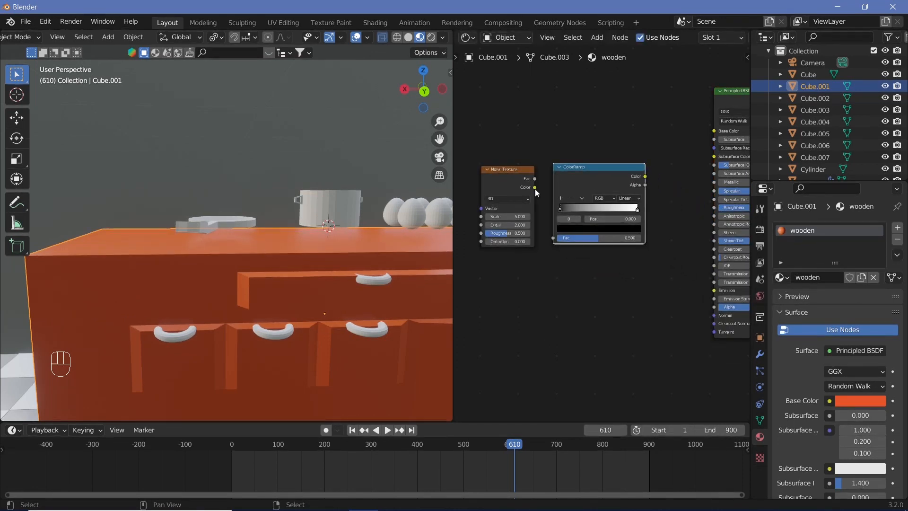
left_click_drag(535, 187, 556, 242)
Step: Change both stops of the ColorRamp to very dark reds
left_click(569, 229)
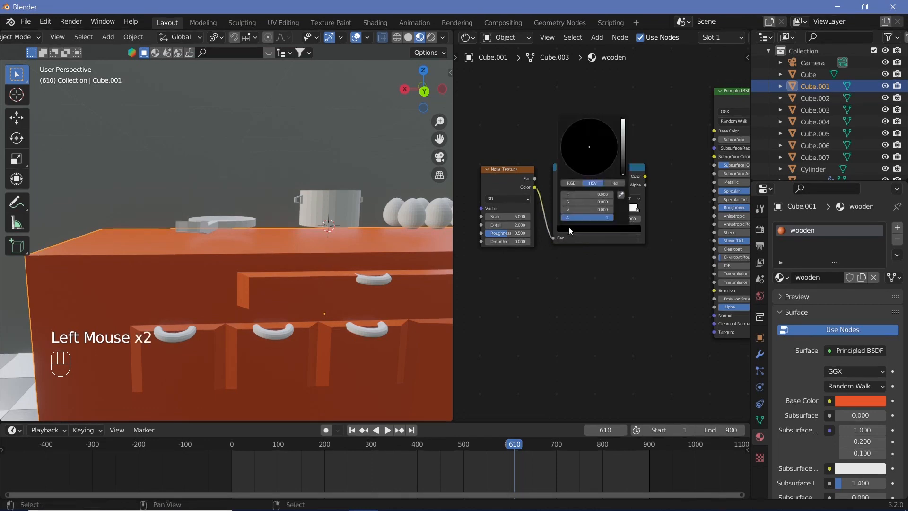
left_click(623, 166)
left_click_drag(595, 171, 623, 171)
left_click(637, 210)
left_click(616, 231)
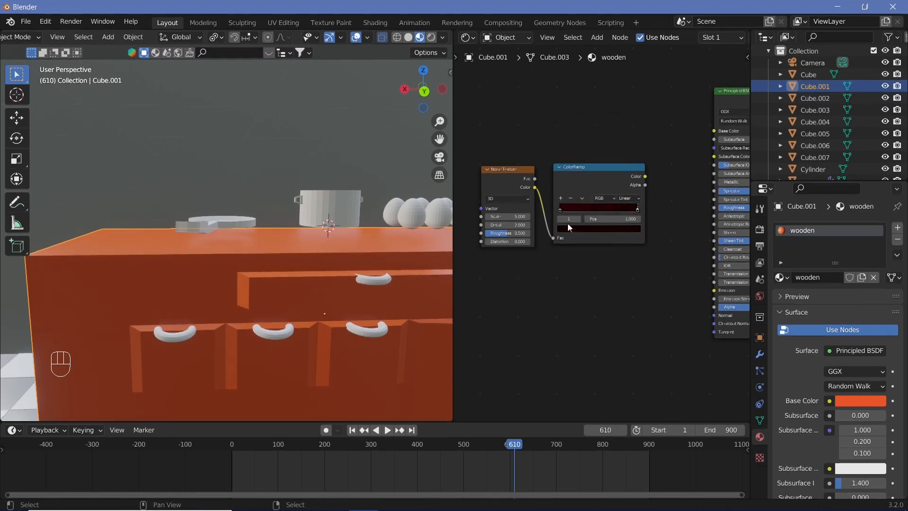
Step: Move the ColorRamp's first stop to position 0.073 and brighten it to a dark reddish brown with hue 0.013
left_click_drag(560, 209, 566, 213)
left_click(577, 228)
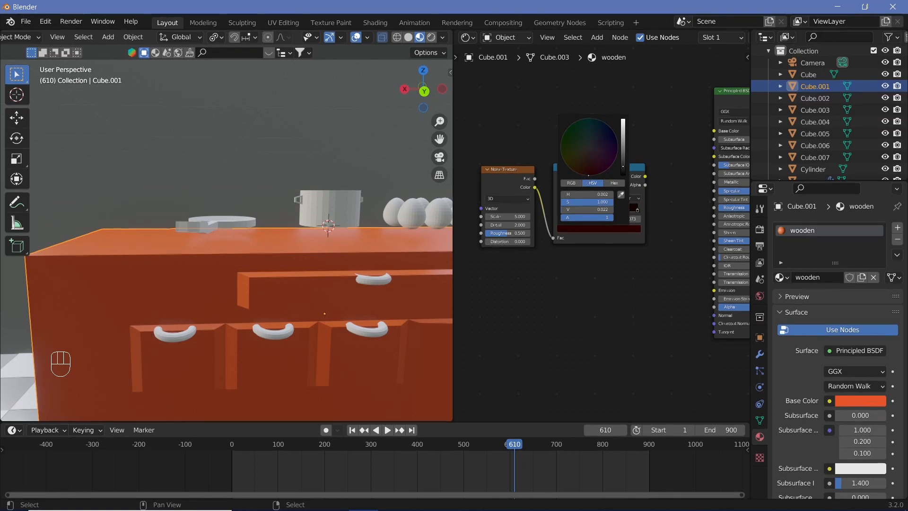
left_click_drag(625, 174, 623, 161)
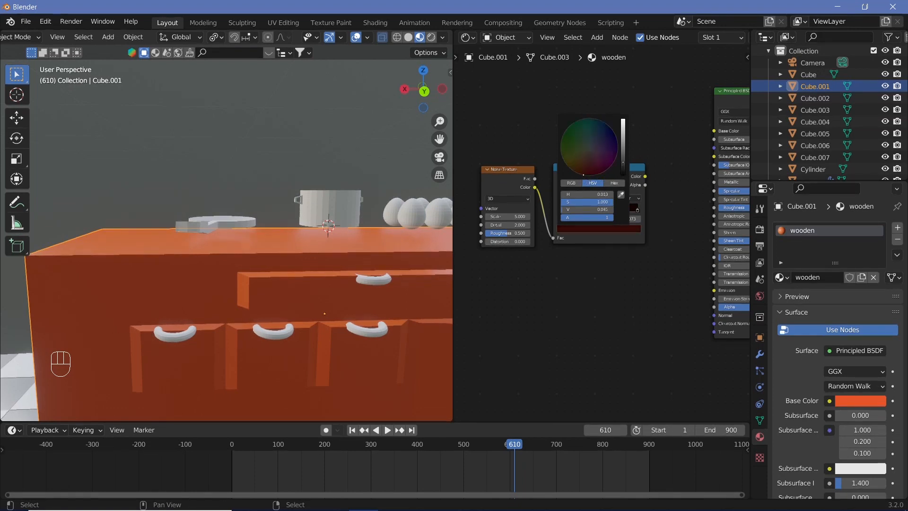
Step: Add Texture Coordinate and Mapping nodes in front of the Noise Texture and link a coordinate output to the Mapping node
scroll(541, 302, "down", 1)
middle_click_drag(540, 300, 621, 295)
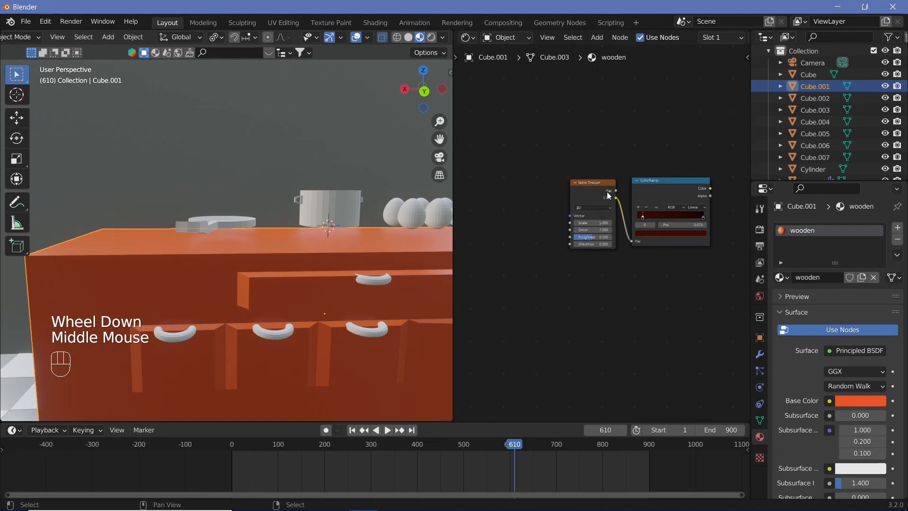
left_click(599, 191)
key("ctrl+t")
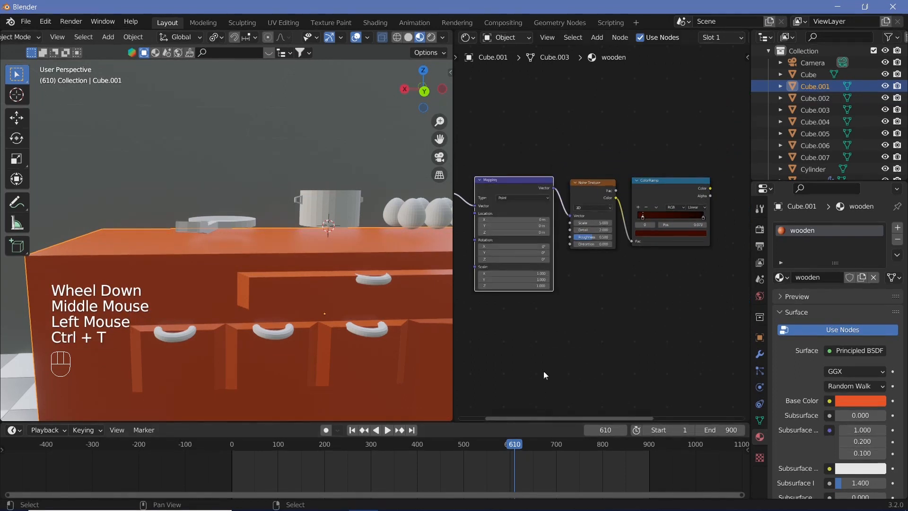
scroll(544, 372, "up", 2)
middle_click_drag(543, 372, 695, 344)
scroll(601, 233, "up", 1)
left_click_drag(538, 198, 576, 185)
Step: Link the ColorRamp's Color output to the Base Color of the Principled BSDF
middle_click_drag(669, 341, 457, 377)
scroll(612, 320, "down", 2)
middle_click_drag(562, 351, 436, 356)
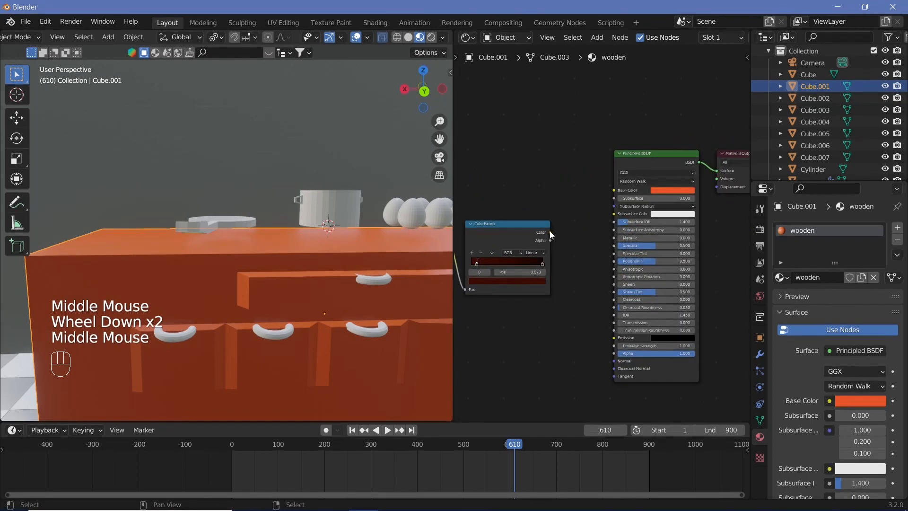
left_click_drag(553, 234, 624, 191)
left_click_drag(550, 233, 613, 190)
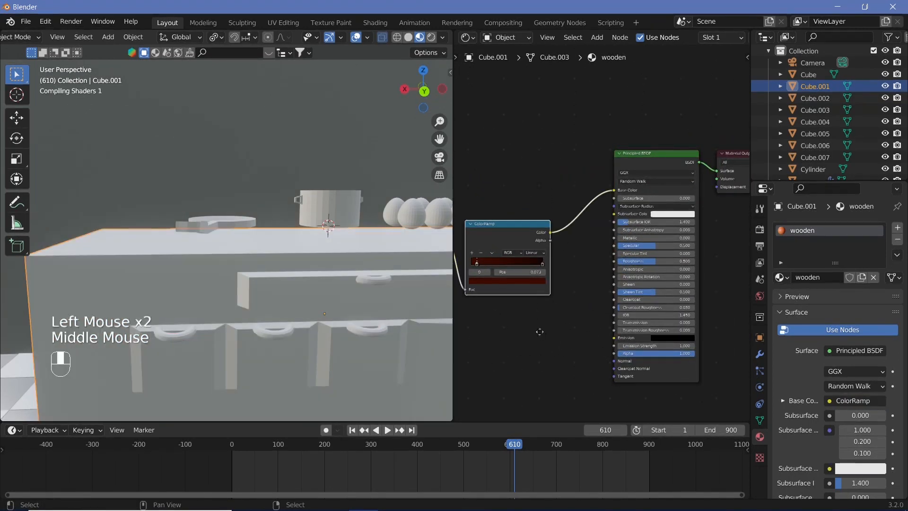
middle_click_drag(540, 331, 586, 316)
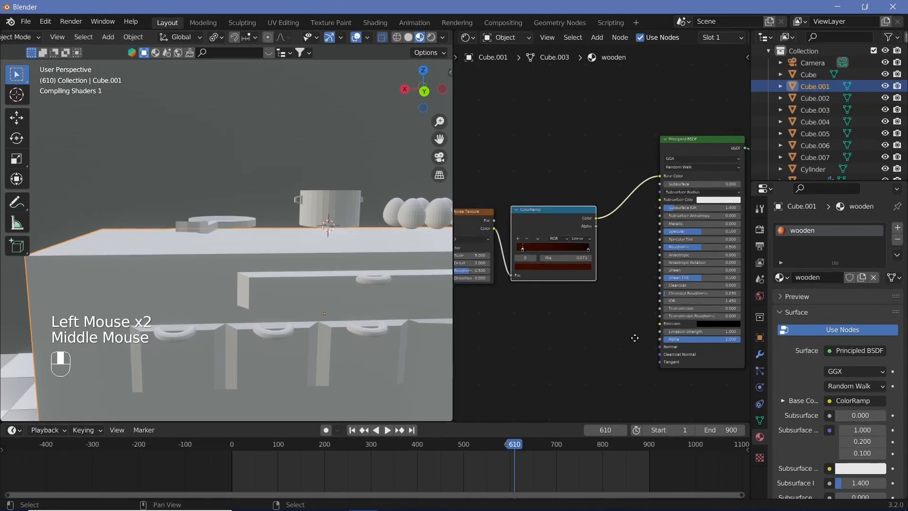
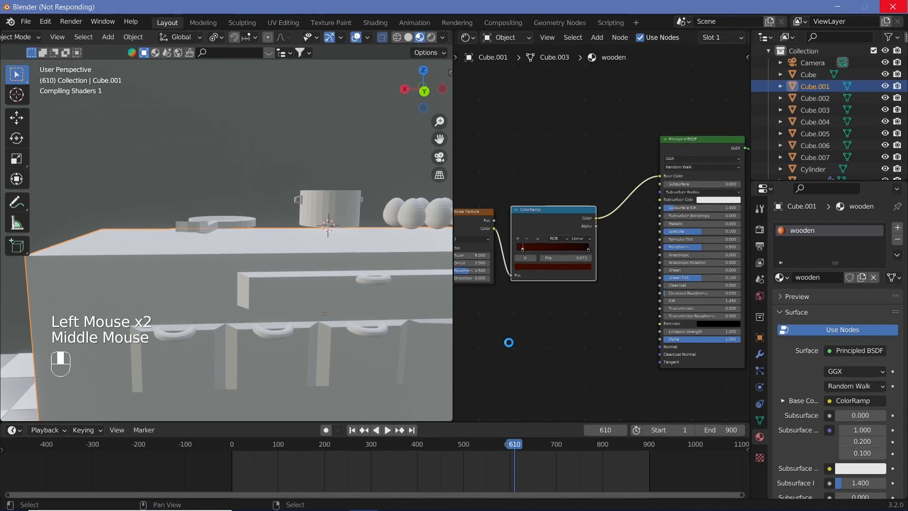
Step: Move the ColorRamp's second stop to position 0.749 and raise one axis of the Mapping node's Scale to stretch the wood grain
middle_click_drag(642, 317, 705, 314)
left_click_drag(667, 241, 647, 241)
middle_click_drag(459, 321, 560, 315)
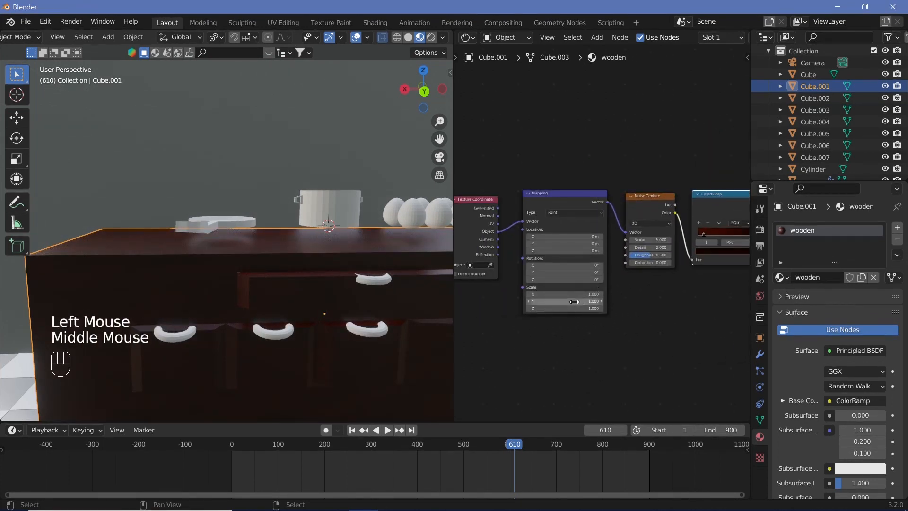
left_click_drag(562, 309, 688, 309)
Step: Set the wood's Principled BSDF Specular to 0 and its Roughness to about 0.578
scroll(245, 290, "up", 2)
middle_click_drag(215, 255, 300, 323)
scroll(300, 323, "up", 2)
middle_click_drag(300, 323, 299, 275)
middle_click_drag(626, 321, 644, 345)
left_click_drag(606, 256, 638, 256)
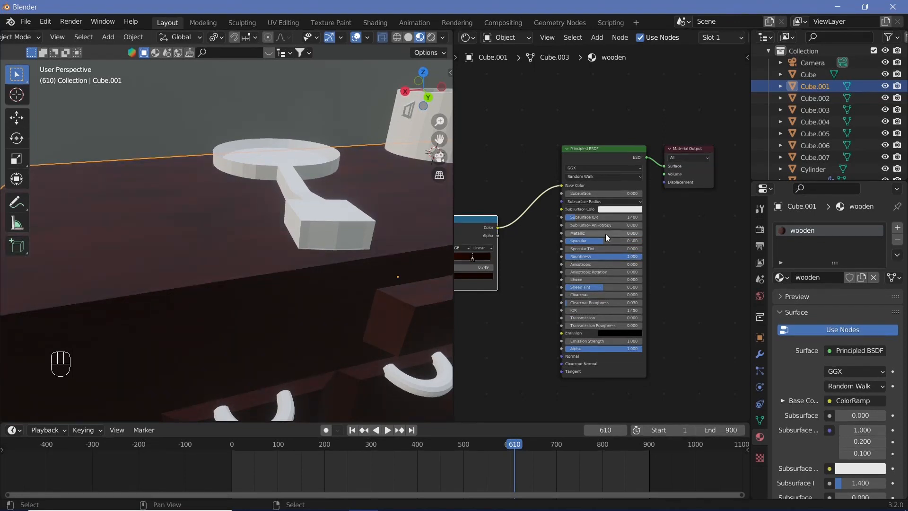
left_click_drag(605, 241, 581, 240)
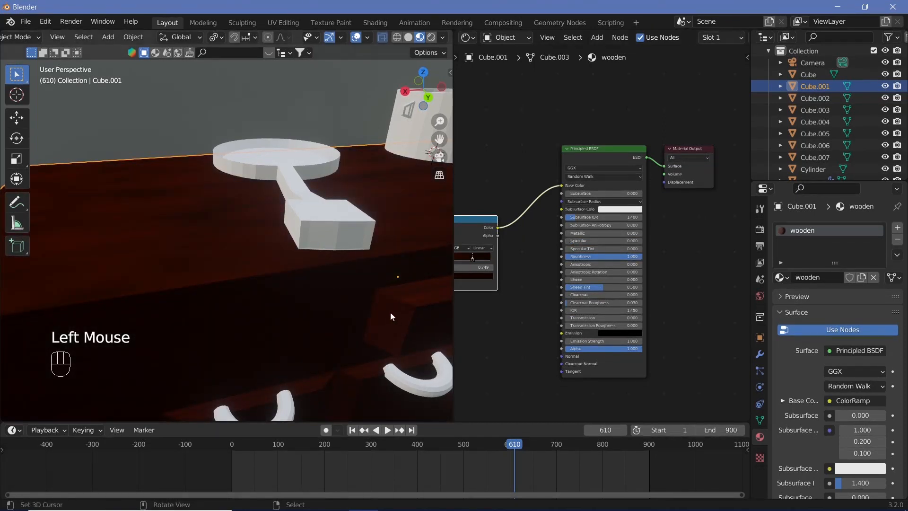
middle_click_drag(391, 312, 395, 291)
scroll(395, 291, "down", 1)
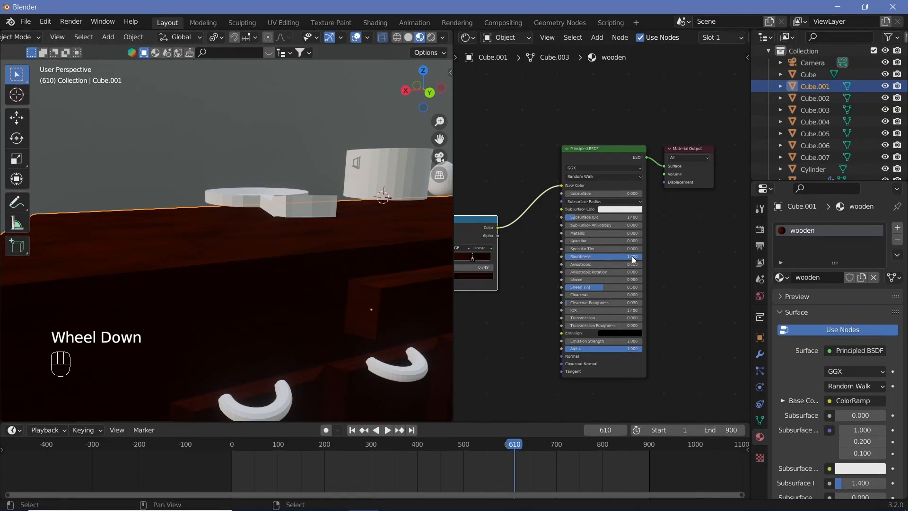
left_click_drag(627, 256, 597, 256)
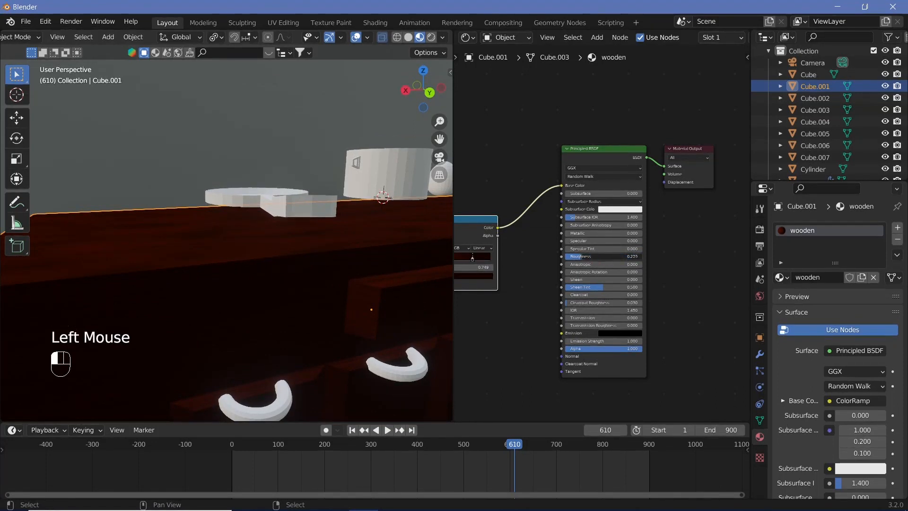
middle_click_drag(552, 284, 656, 309)
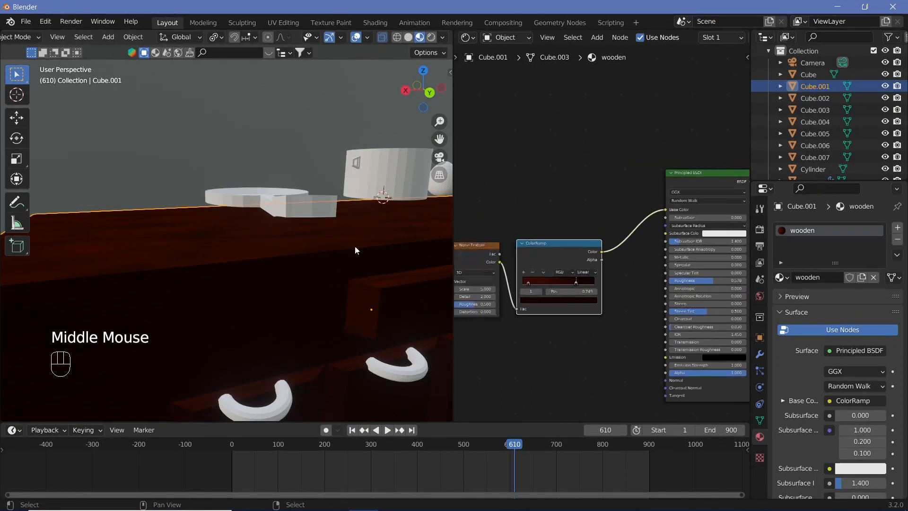
Step: Select the pan, pot and eggs together and lower them along Z until the eggs rest on the countertop
middle_click_drag(355, 246, 310, 270)
right_click(277, 208)
middle_click_drag(322, 194, 266, 177, "shift")
right_click(293, 178, "shift")
middle_click_drag(368, 191, 141, 246, "shift")
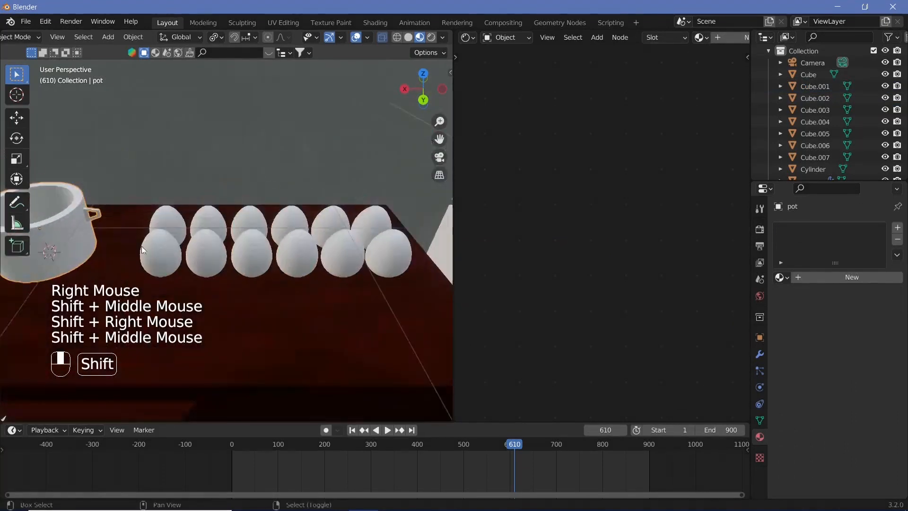
right_click(167, 212, "shift")
key("KP_1")
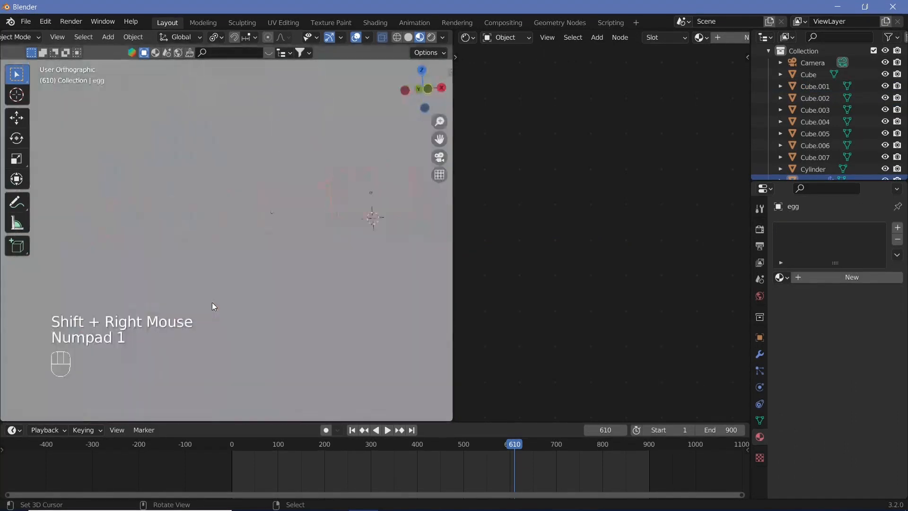
key("ctrl+KP_1")
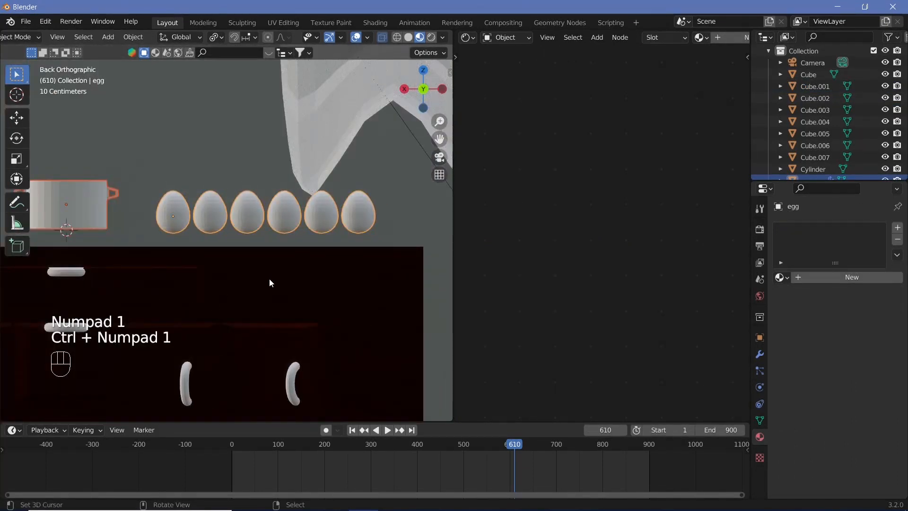
key("g")
key("z")
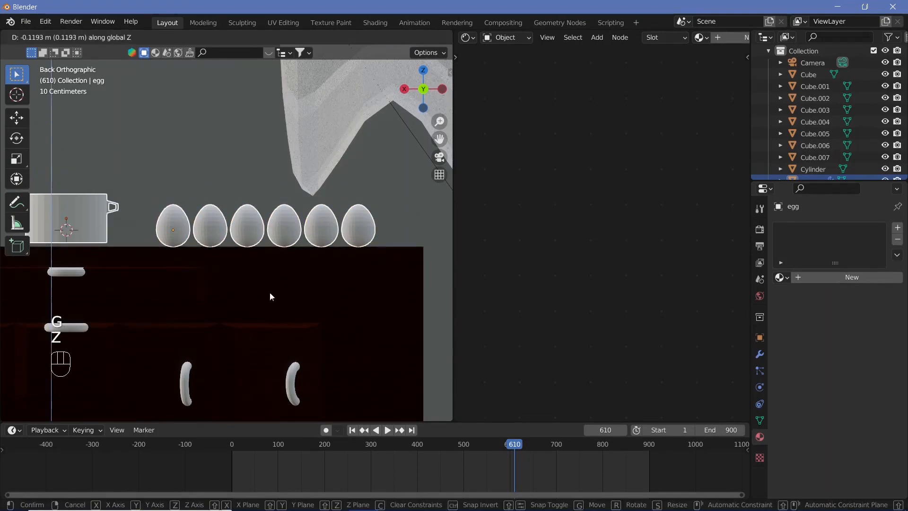
left_click(265, 289)
Step: Lower the pan and pot slightly along Z so they sit on the countertop
scroll(208, 267, "down", 2)
middle_click_drag(208, 266, 299, 296, "shift")
scroll(299, 297, "up", 2)
right_click(303, 289)
right_click(303, 290, "shift")
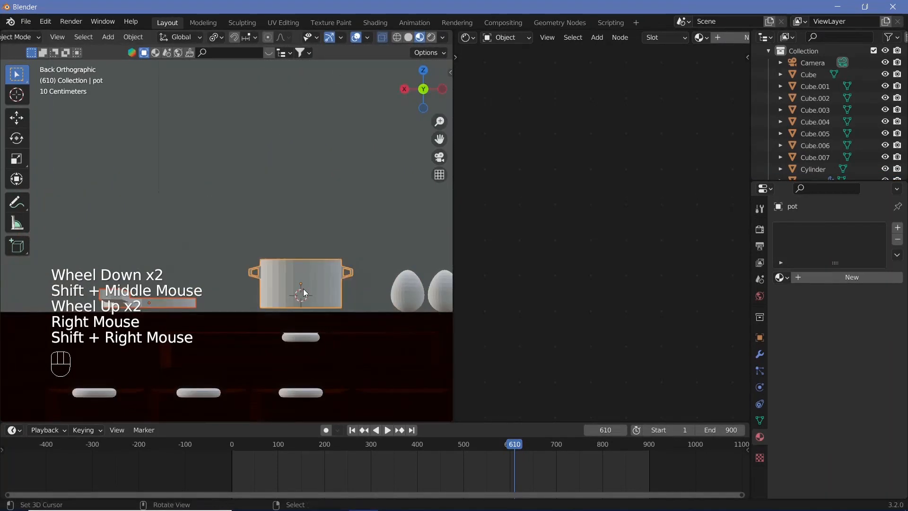
key("g")
key("z")
left_click(299, 283, "shift")
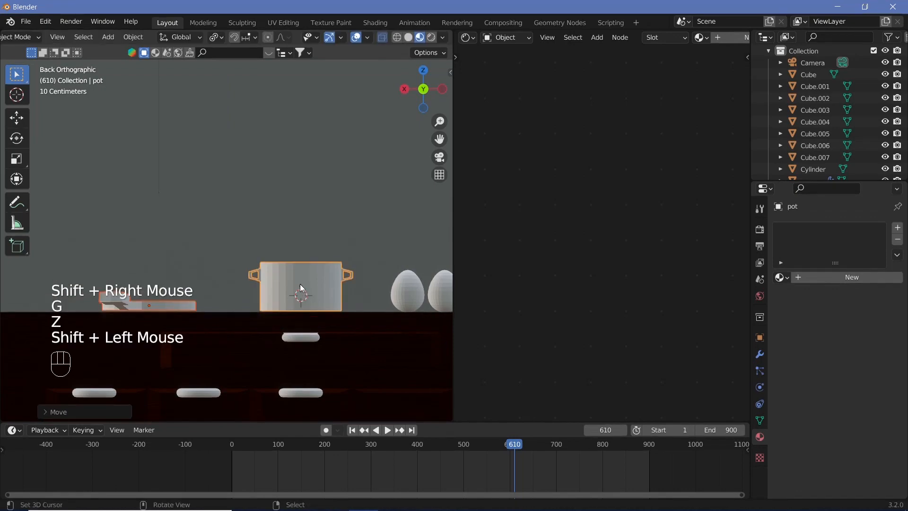
Step: Select all six drawer and door handles of the cabinet and move them down slightly along Z
scroll(300, 284, "down", 2)
middle_click_drag(300, 283, 284, 263)
scroll(280, 304, "up", 3)
scroll(272, 300, "down", 2)
scroll(284, 261, "up", 2)
scroll(284, 262, "up", 1)
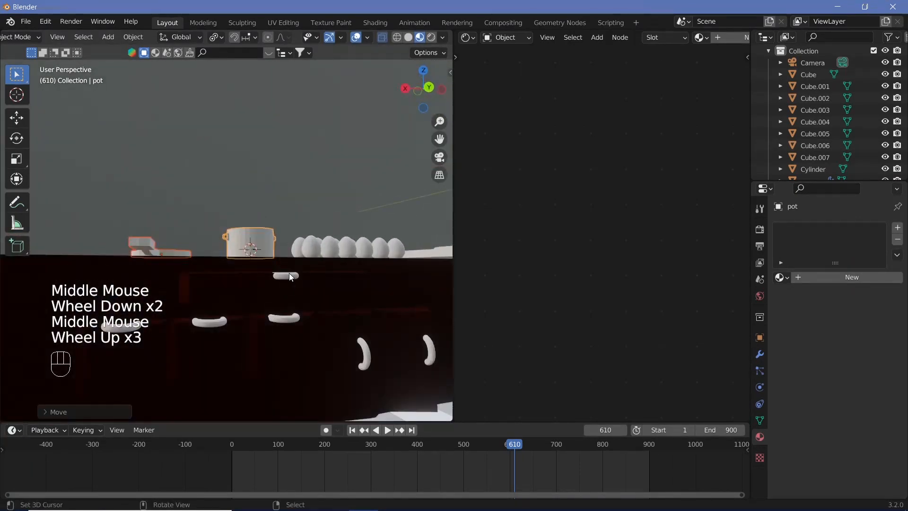
right_click(288, 274)
right_click(294, 313, "shift")
right_click(214, 323, "shift")
middle_click_drag(187, 350, 174, 354)
right_click(132, 326, "shift")
right_click(387, 362, "shift")
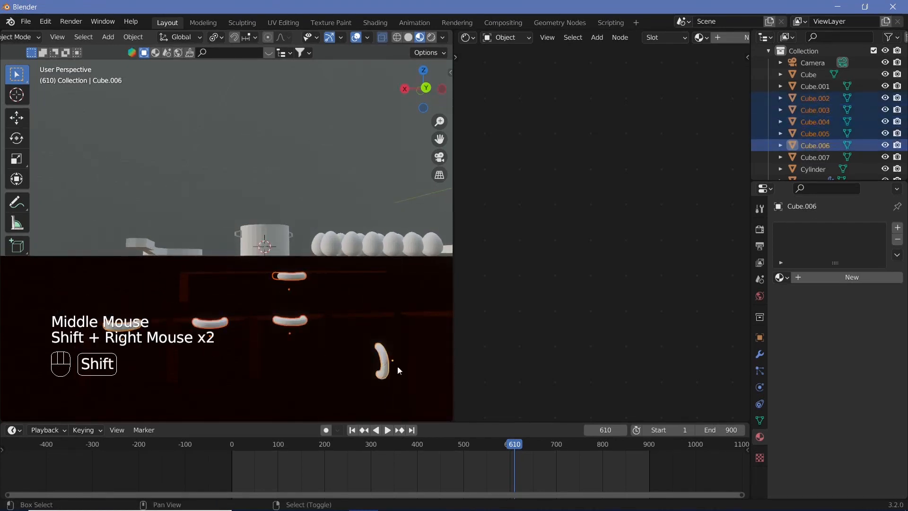
middle_click_drag(397, 366, 332, 330, "shift")
right_click(335, 329, "shift")
key("g")
key("z")
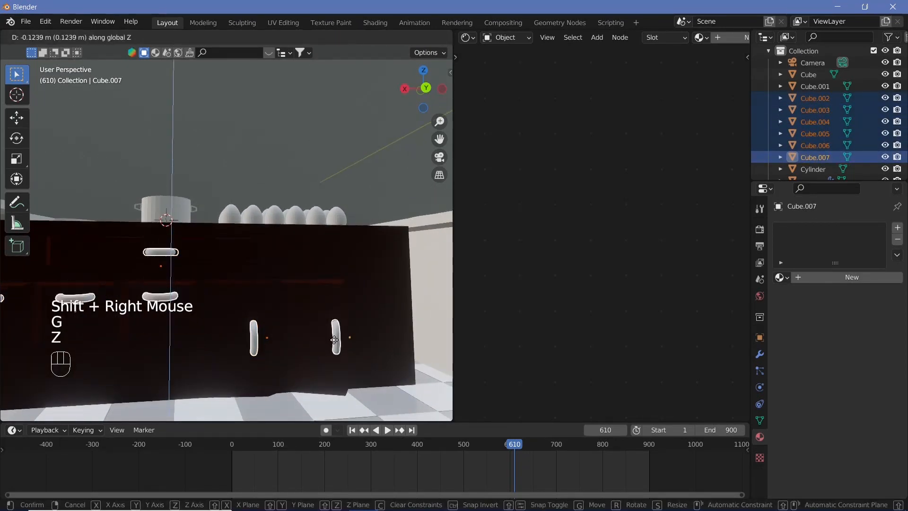
left_click(233, 325)
Step: Give the Cube.006 door handle a new material with Metallic at 1.000 and slightly raised Roughness
scroll(221, 319, "down", 1)
middle_click_drag(221, 319, 251, 325)
right_click(251, 325)
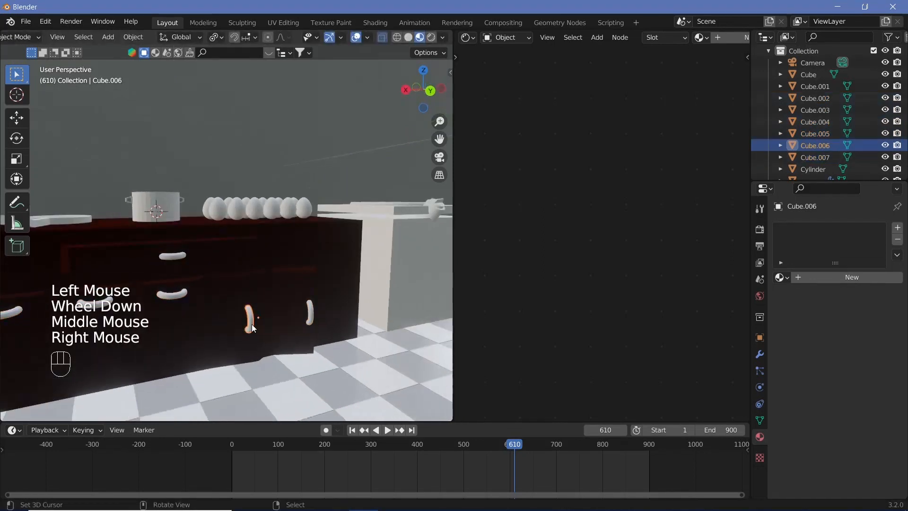
left_click(830, 278)
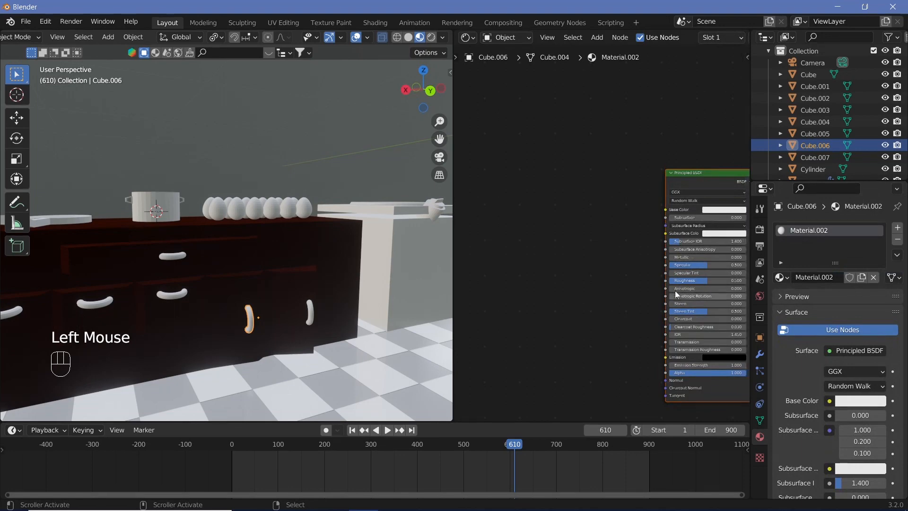
left_click_drag(709, 258, 790, 259)
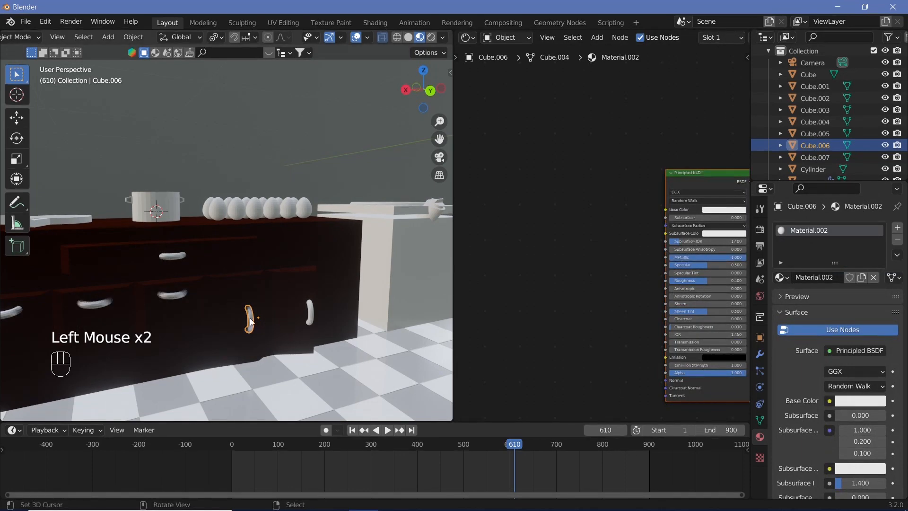
scroll(248, 319, "up", 5)
middle_click_drag(243, 320, 443, 261, "shift")
scroll(357, 293, "down", 2)
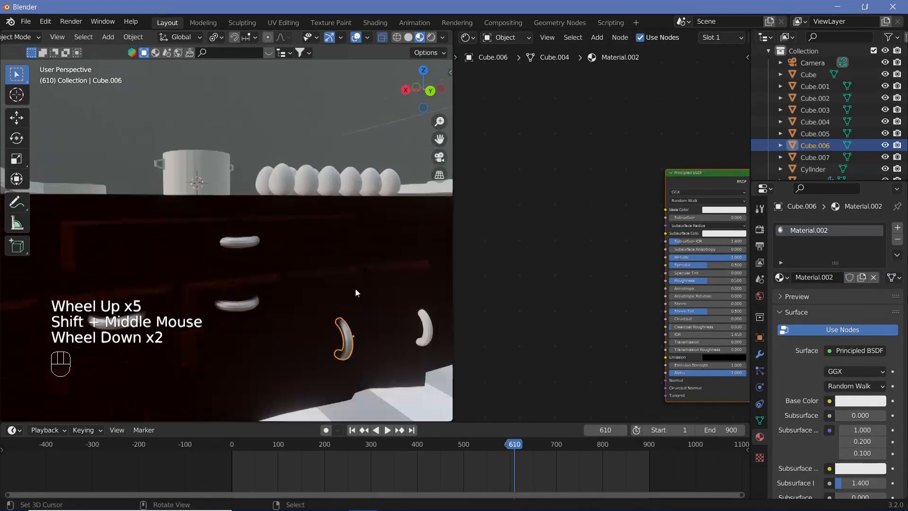
mouse_move(702, 281)
left_mouse_down()
mouse_move(693, 281)
mouse_move(709, 281)
left_mouse_up()
Step: Create two new materials in separate slots on the pan
middle_click_drag(288, 282, 404, 299)
scroll(279, 222, "up", 2)
right_click(266, 200)
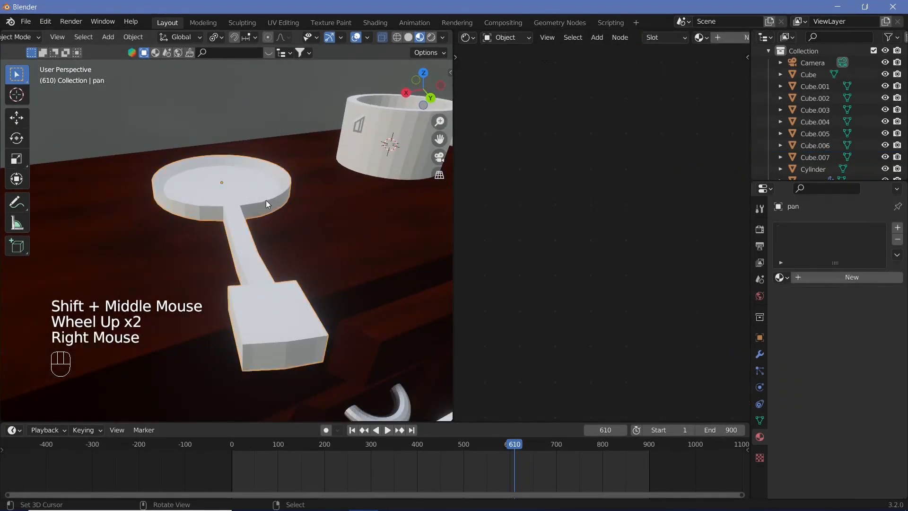
left_click(821, 278)
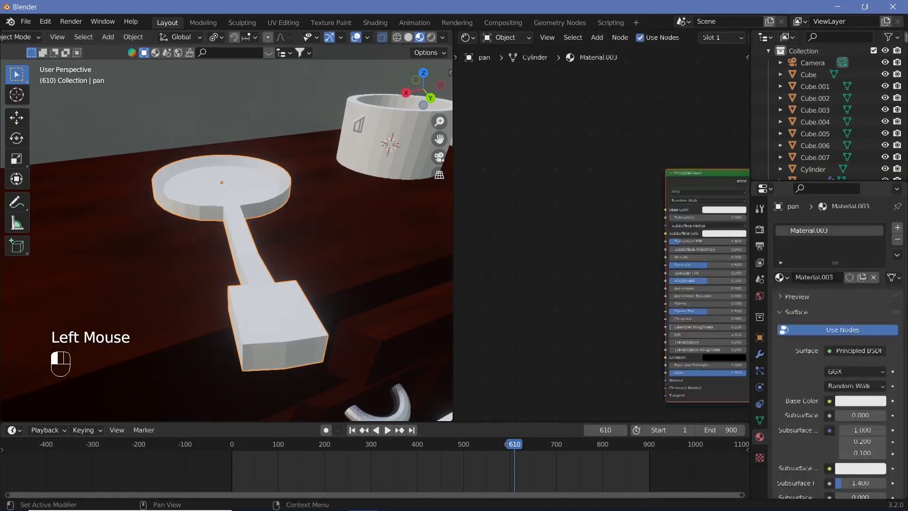
left_click(897, 227)
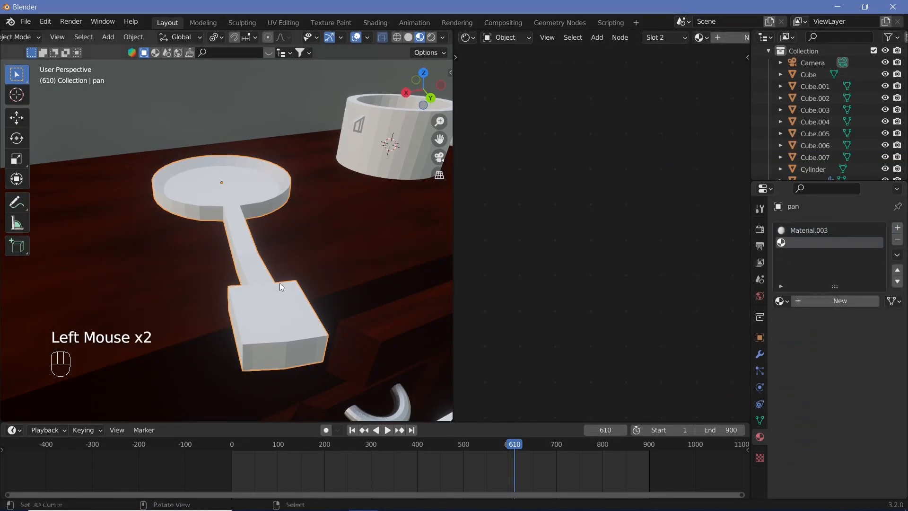
left_click(813, 301)
Step: Rename the pan's first material panbase and its second material panhandle
double_click(818, 231)
left_click(812, 302)
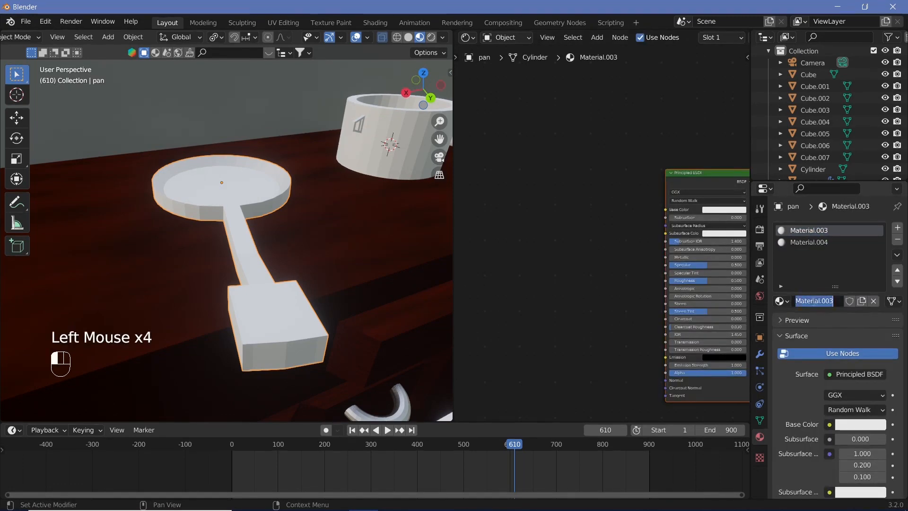
type("panbase")
key("Return")
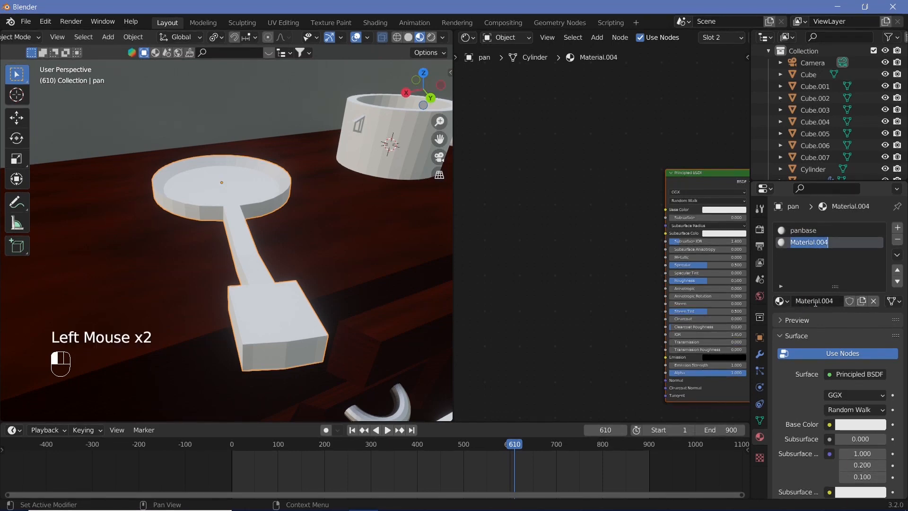
double_click(815, 304)
type("panhandle")
key("Return")
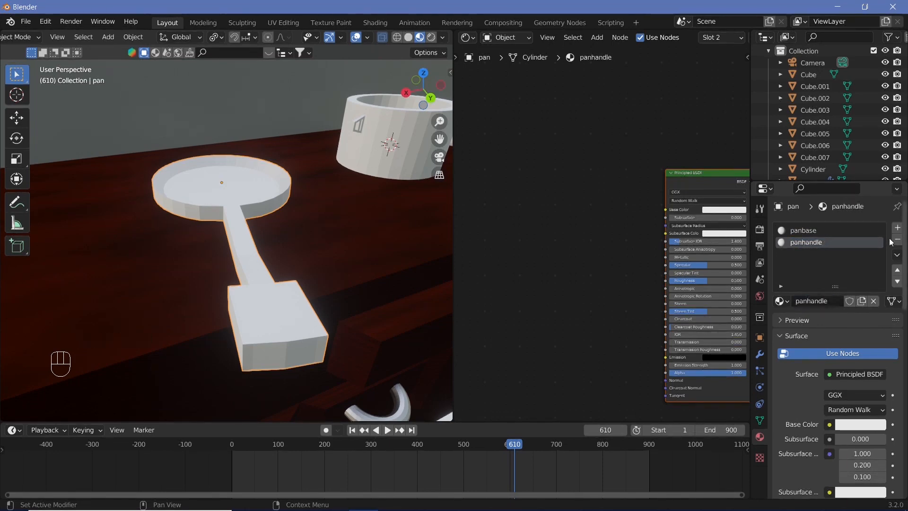
Step: Add a third material slot to the pan with a new material named panhandle2
left_click(898, 229)
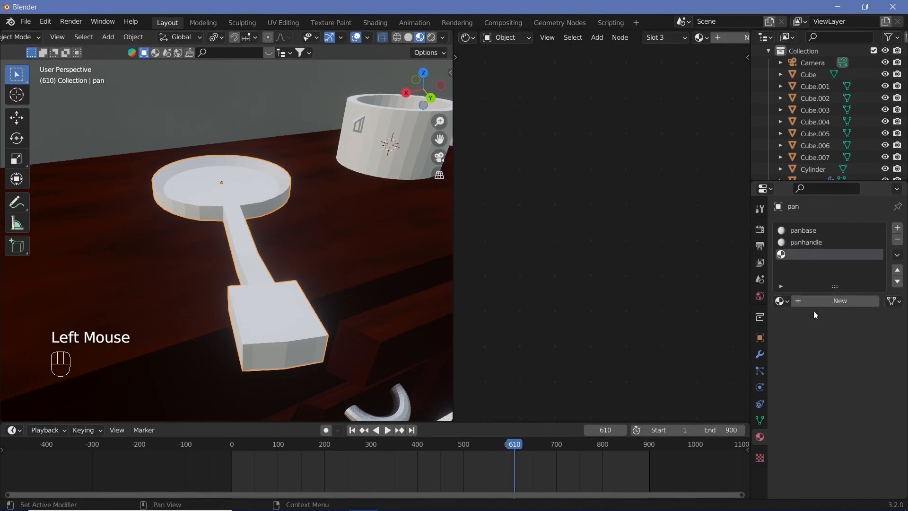
left_click(842, 301)
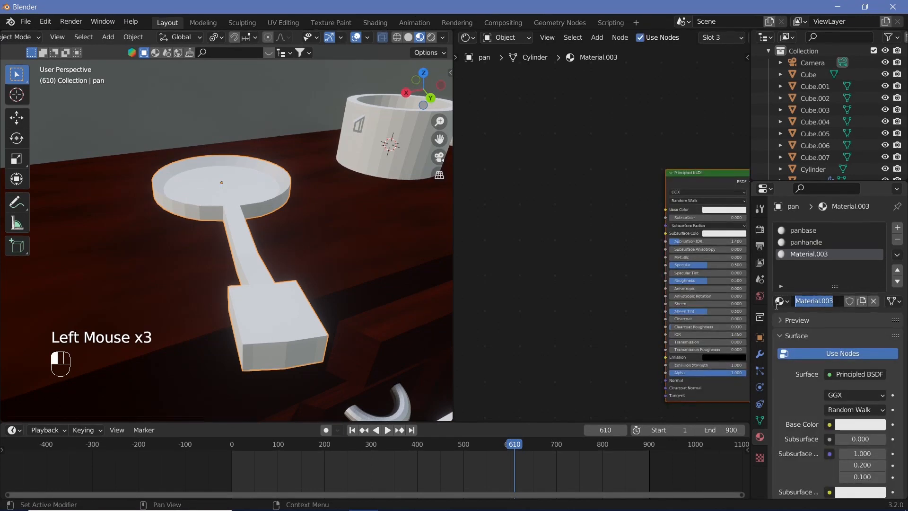
type("panhandle2")
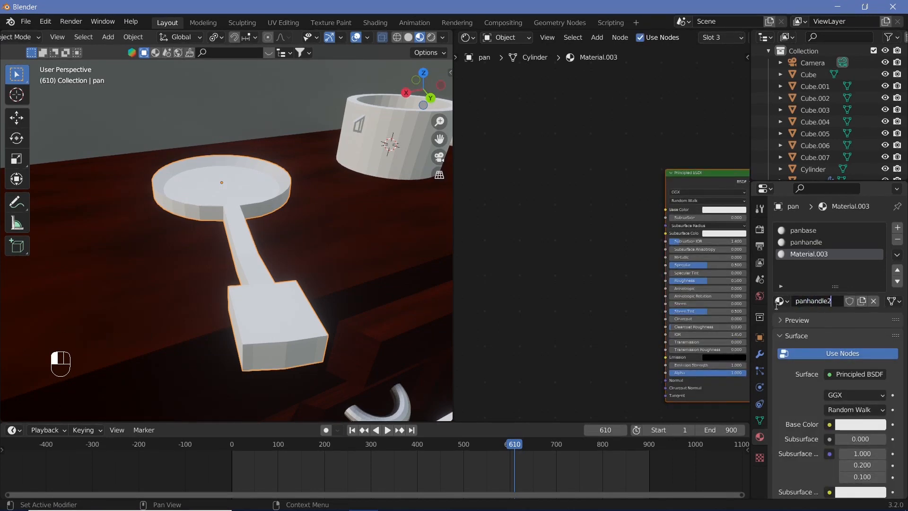
key("Return")
Step: Assign the panbase material to the mesh faces of the pan's round dish, selecting them from the top view
right_click(219, 186)
key("Tab")
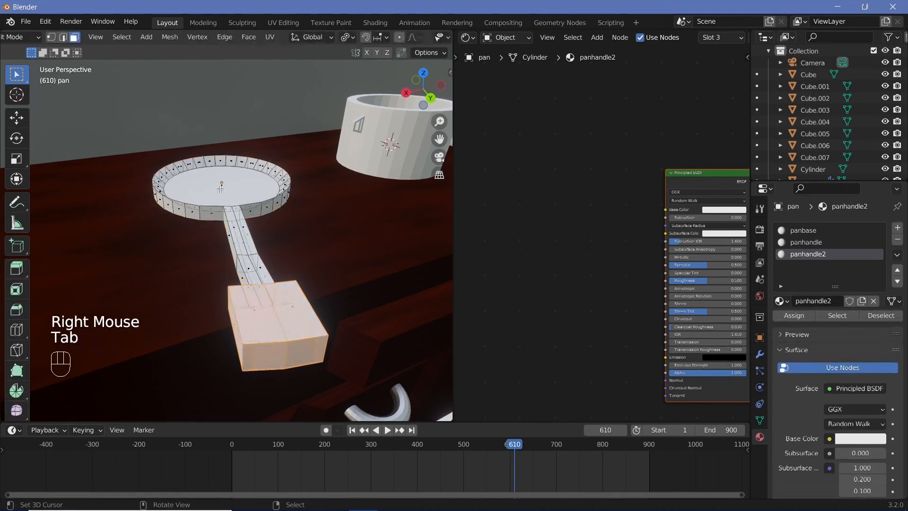
middle_click_drag(220, 189, 236, 197)
right_click(237, 197)
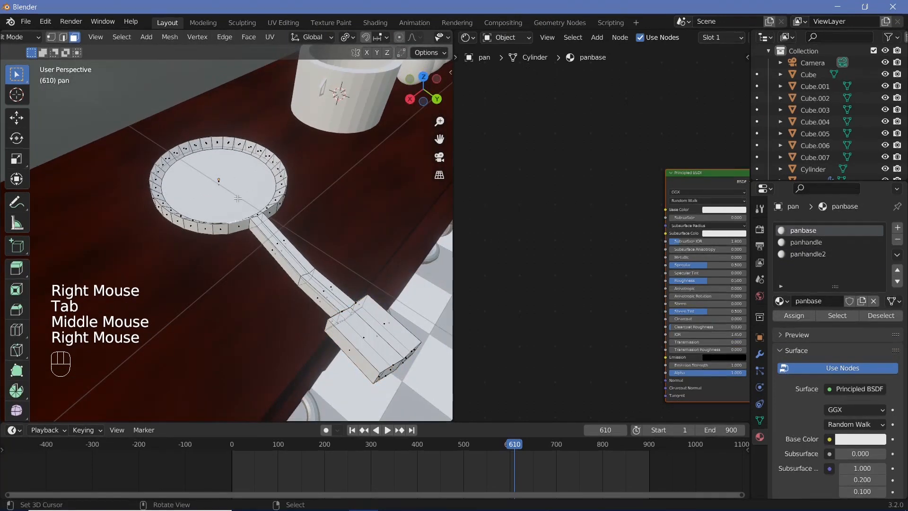
key("KP_7")
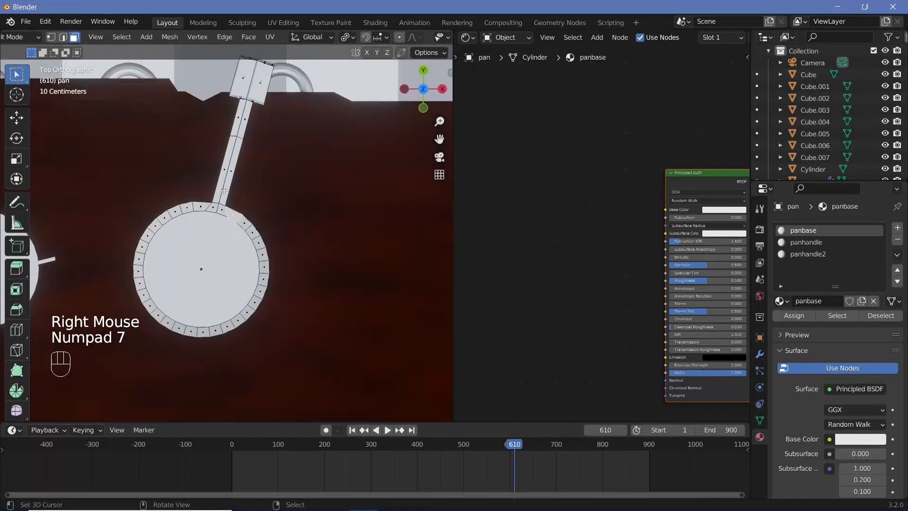
key("b")
key("x")
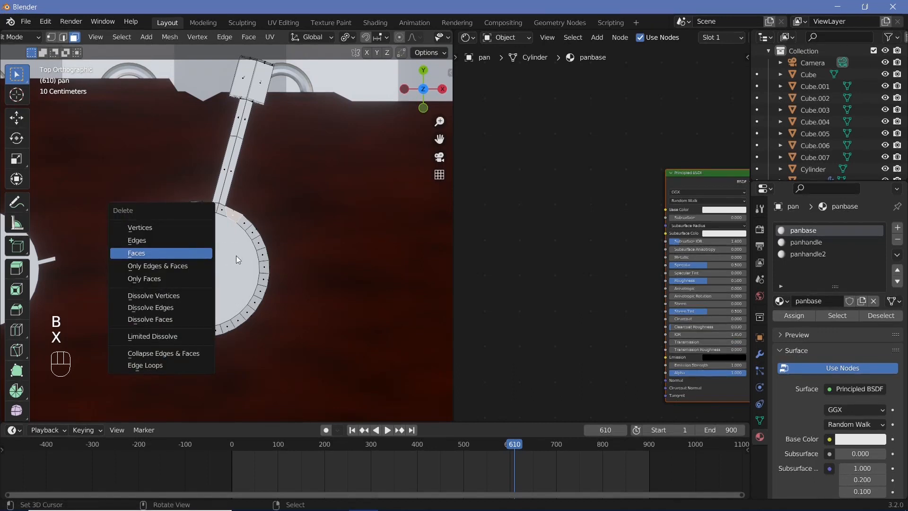
key("c")
scroll(204, 257, "down", 3)
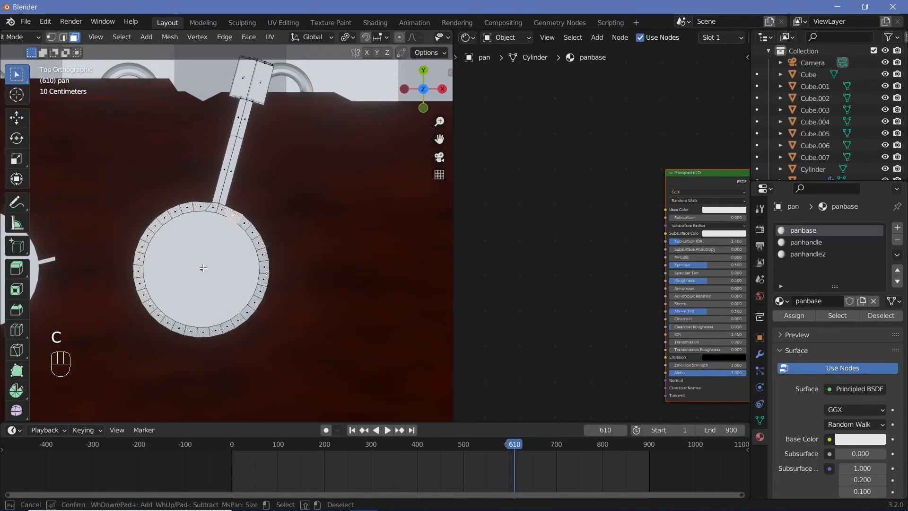
left_click_drag(203, 268, 293, 227)
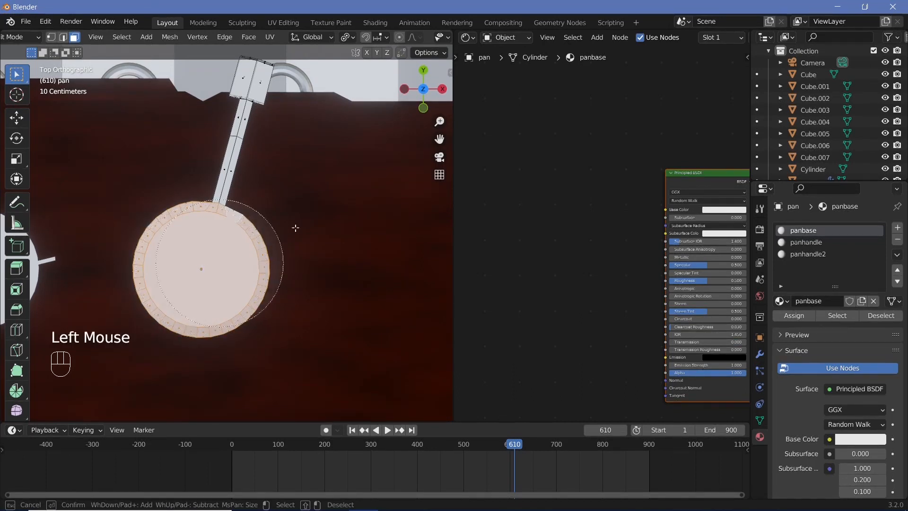
right_click(294, 227)
scroll(421, 44, "down", 5)
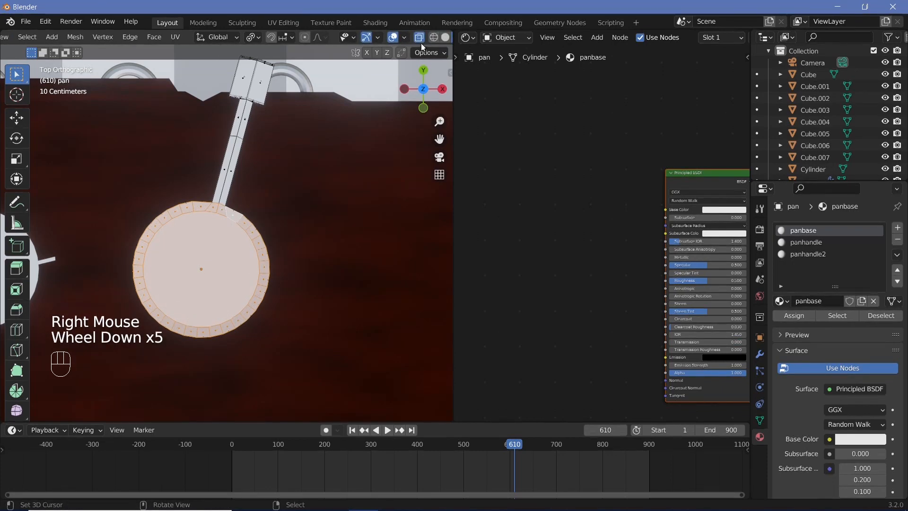
right_click(288, 298)
key("ctrl+z")
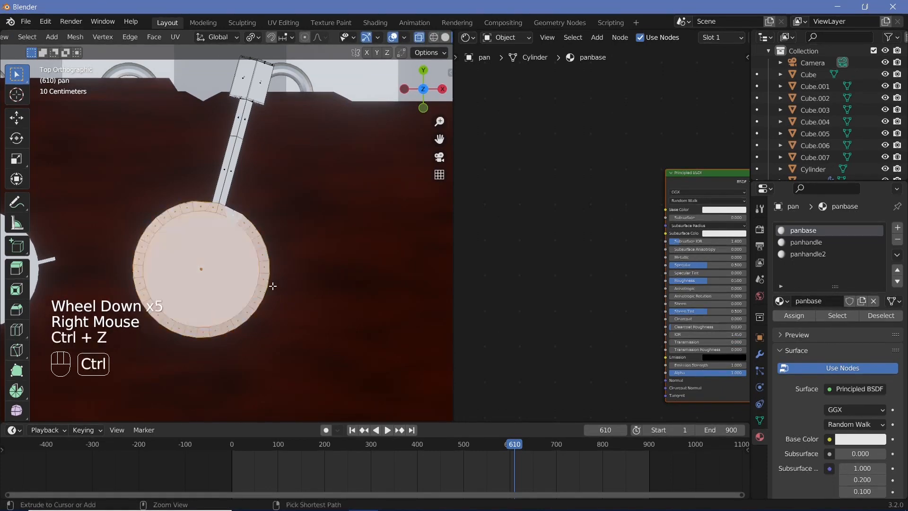
middle_click_drag(269, 286, 85, 196)
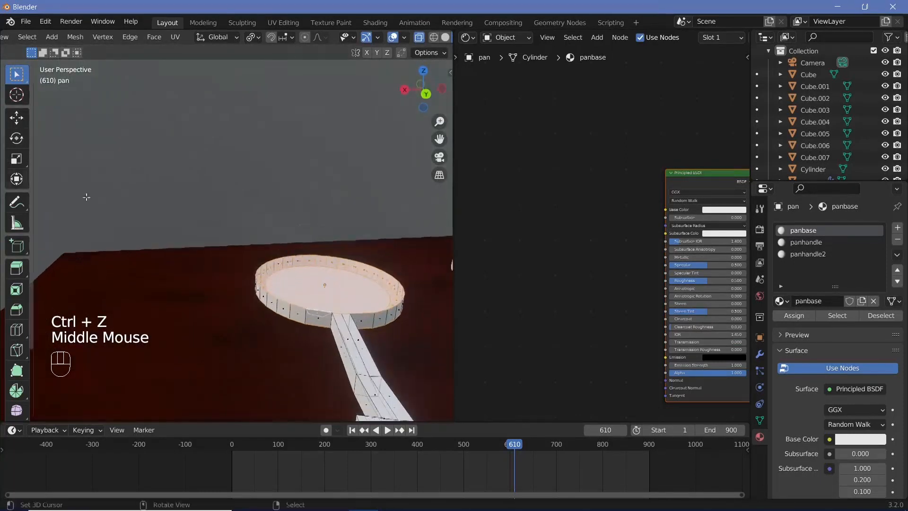
left_click(790, 314)
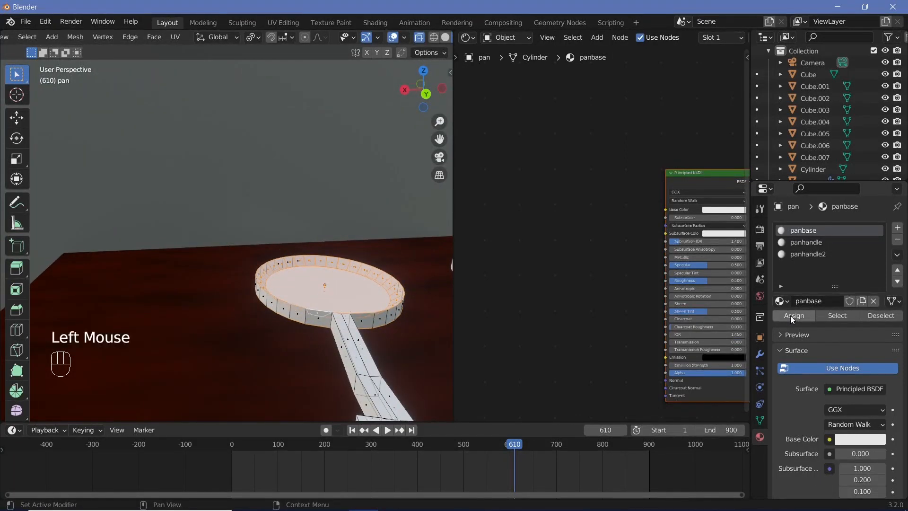
Step: Set the panbase material's base color to black and its Metallic to 0.811
scroll(430, 321, "down", 2)
scroll(564, 292, "up", 1)
middle_click_drag(565, 291, 575, 307)
middle_click_drag(242, 313, 297, 324)
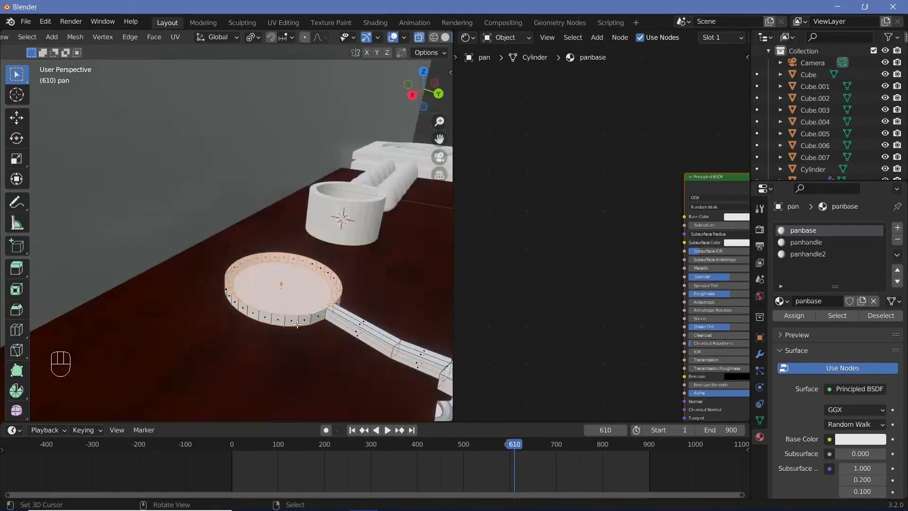
key("KP_7")
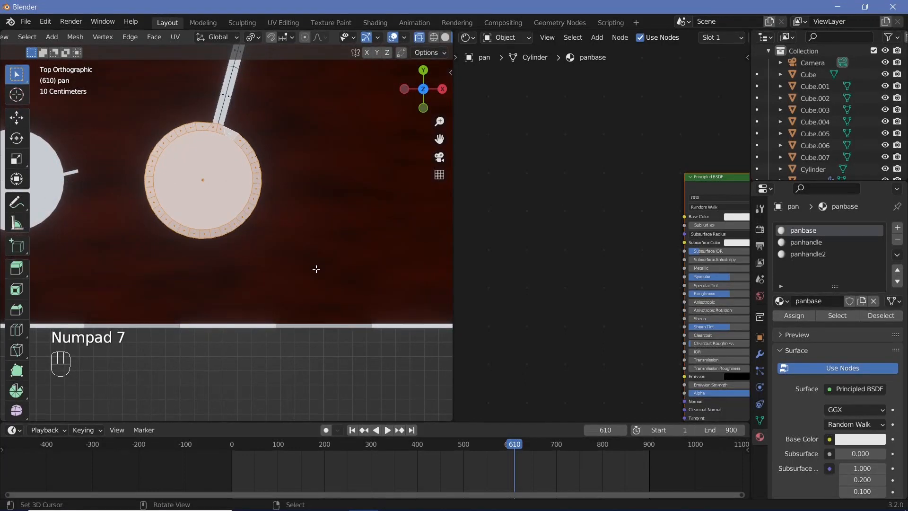
middle_click_drag(293, 246, 437, 182)
key("Tab")
middle_click_drag(704, 207, 642, 183)
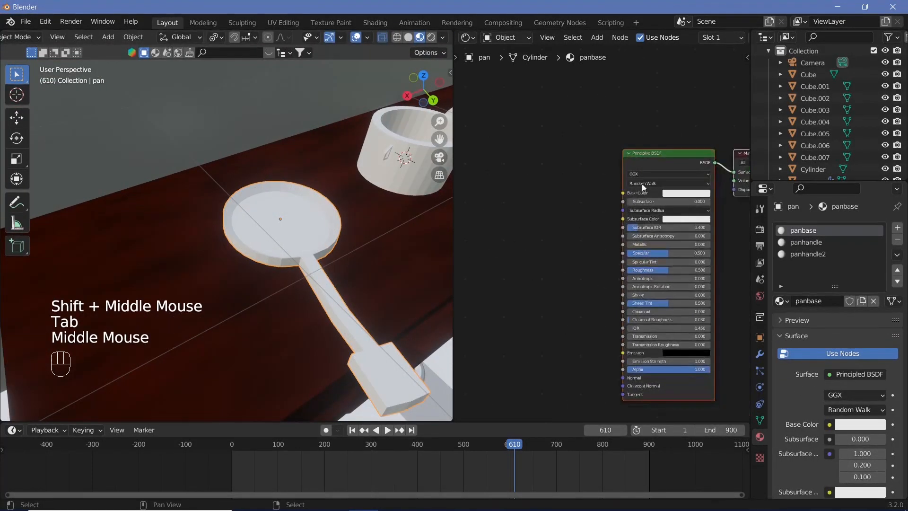
left_click(674, 196)
left_click_drag(729, 125, 729, 140)
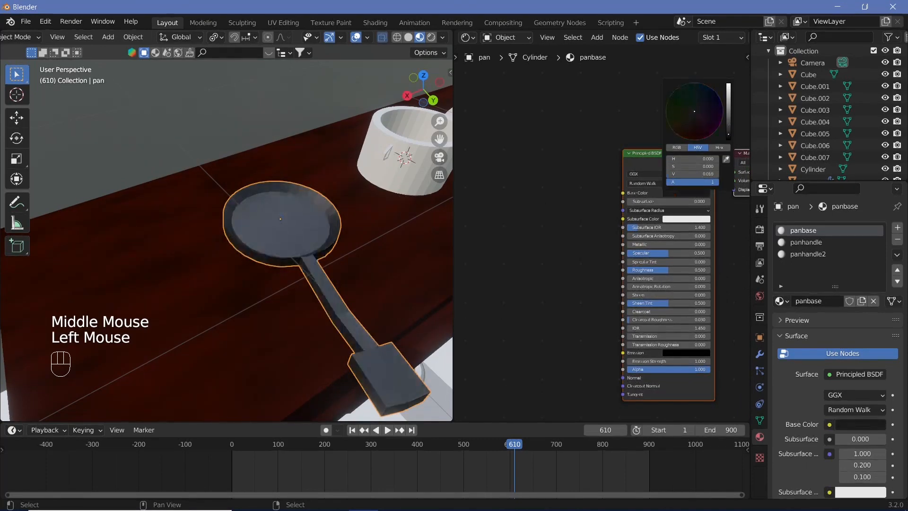
left_click_drag(636, 244, 698, 244)
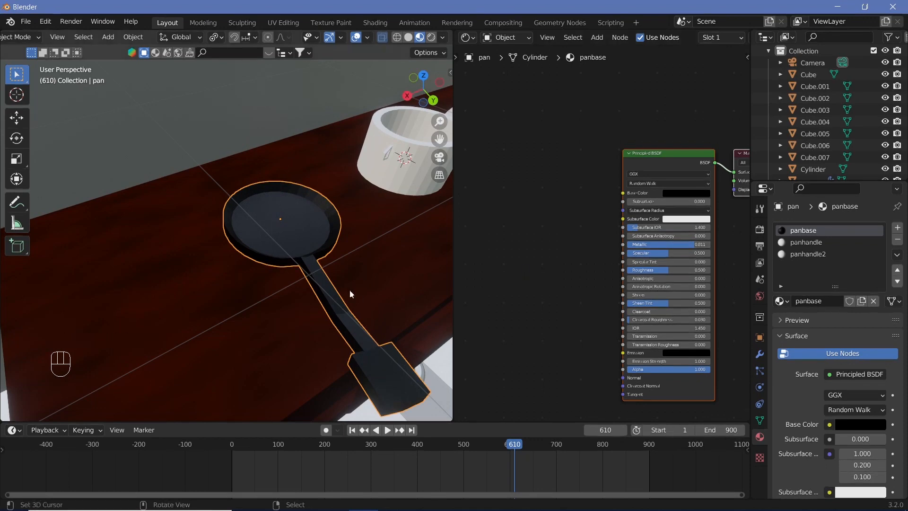
Step: Assign the panhandle material to all faces of the narrow handle rod between the dish and the grip
scroll(350, 289, "up", 2)
middle_click_drag(350, 290, 257, 234, "shift")
key("KP_7")
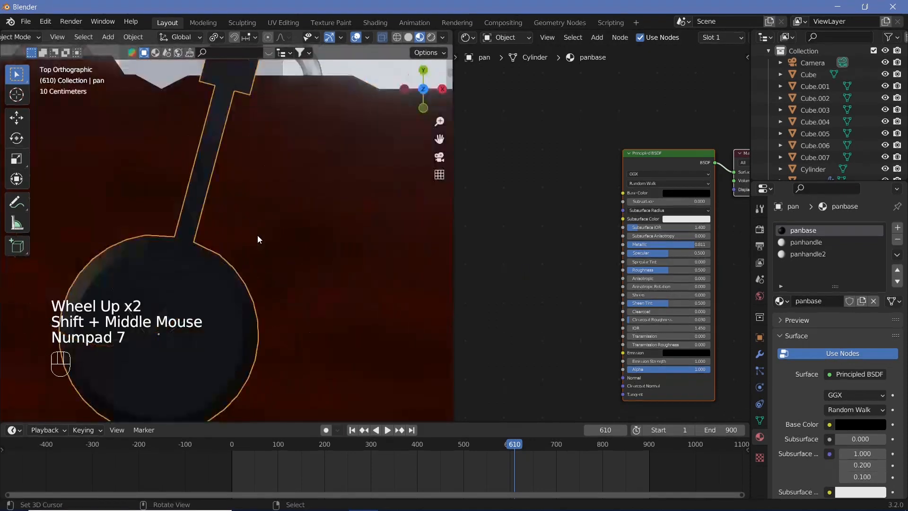
key("Tab")
right_click(189, 202)
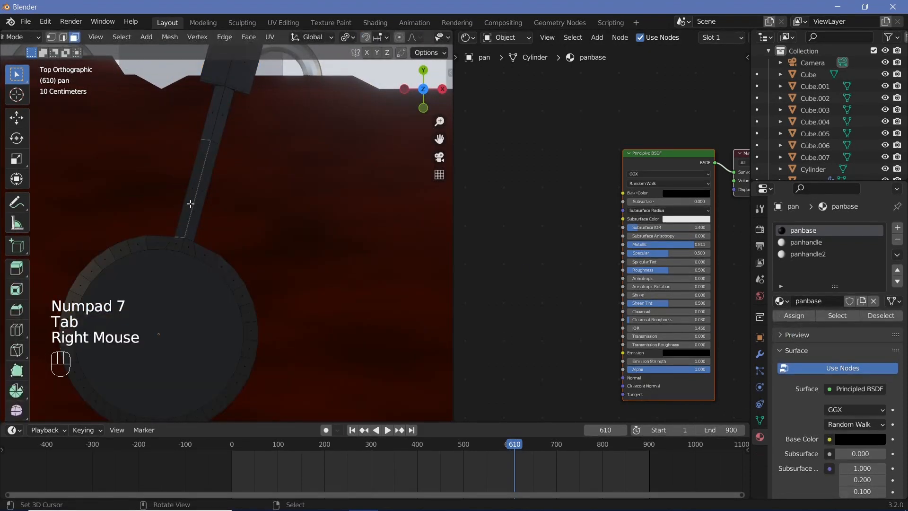
scroll(192, 202, "down", 1)
middle_click_drag(192, 202, 206, 216, "shift")
scroll(206, 216, "up", 2)
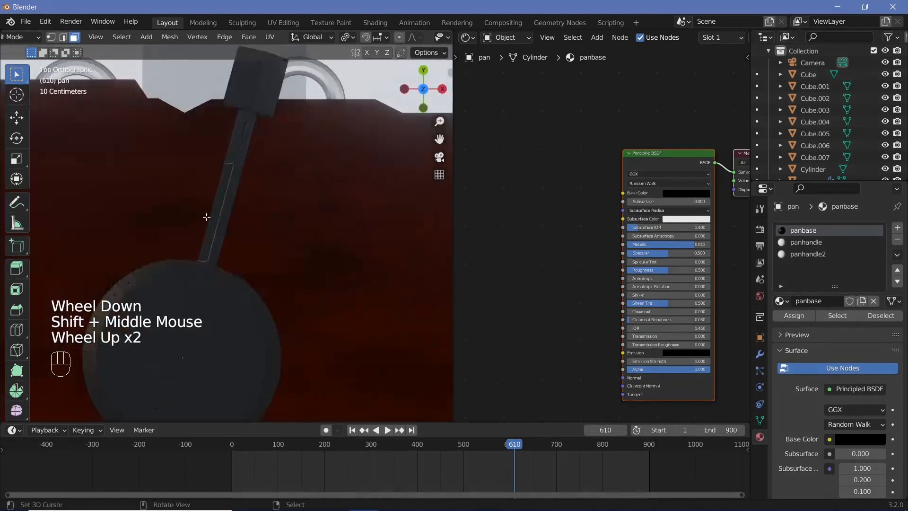
key("c")
left_click_drag(248, 173, 243, 178)
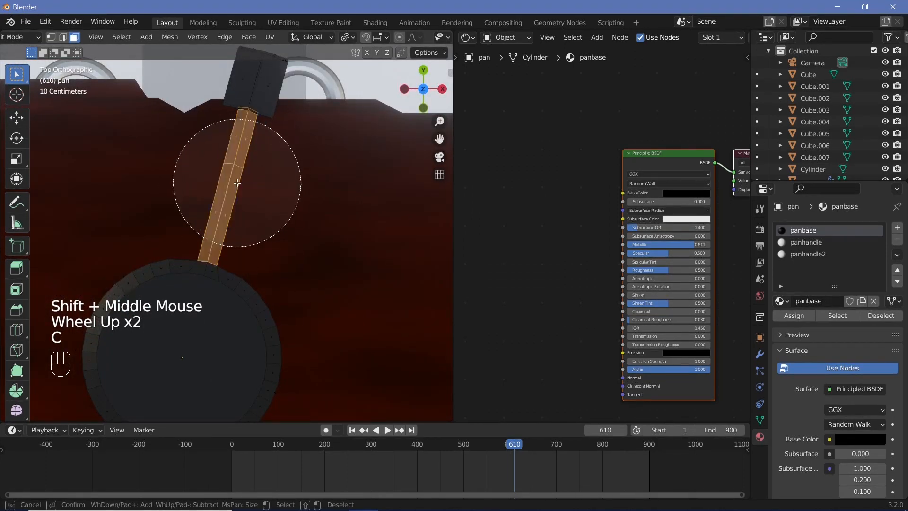
right_click(229, 189)
left_click(816, 241)
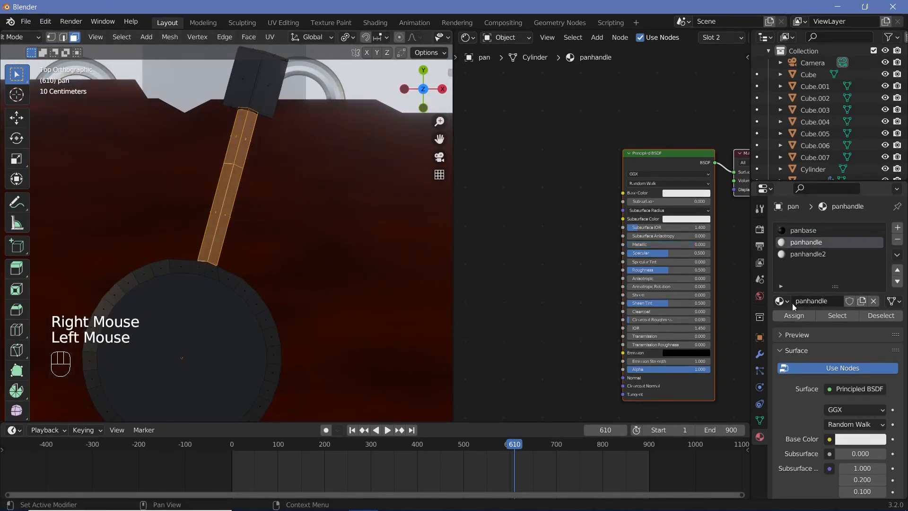
left_click(791, 319)
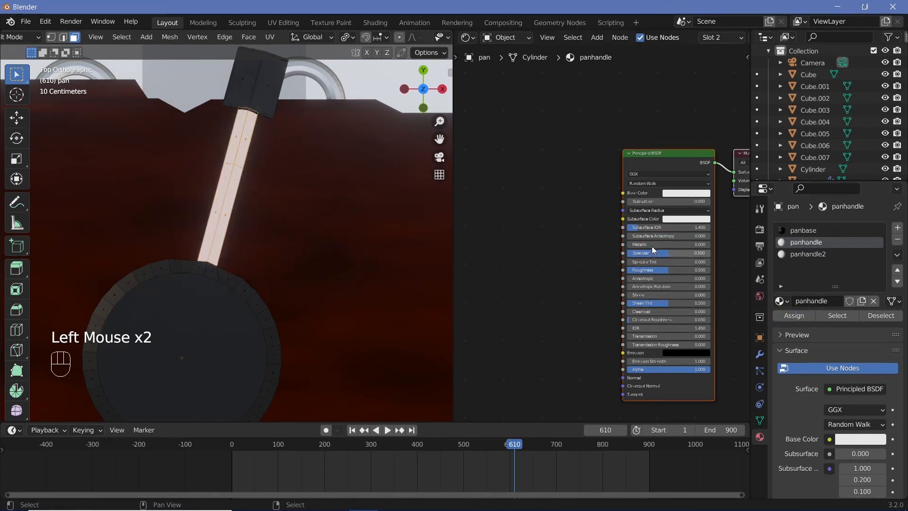
Step: Raise the panhandle material's Metallic to 0.905 and return to Object Mode
left_click_drag(652, 244, 690, 243)
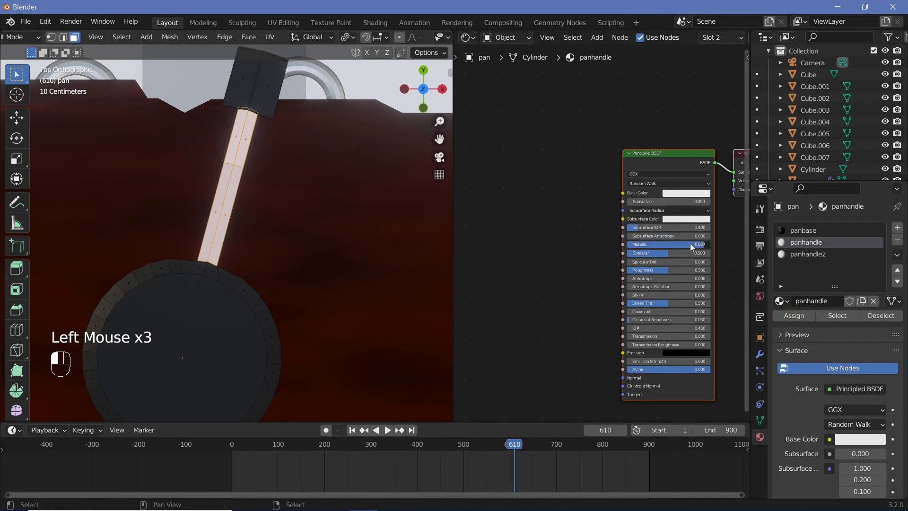
key("Tab")
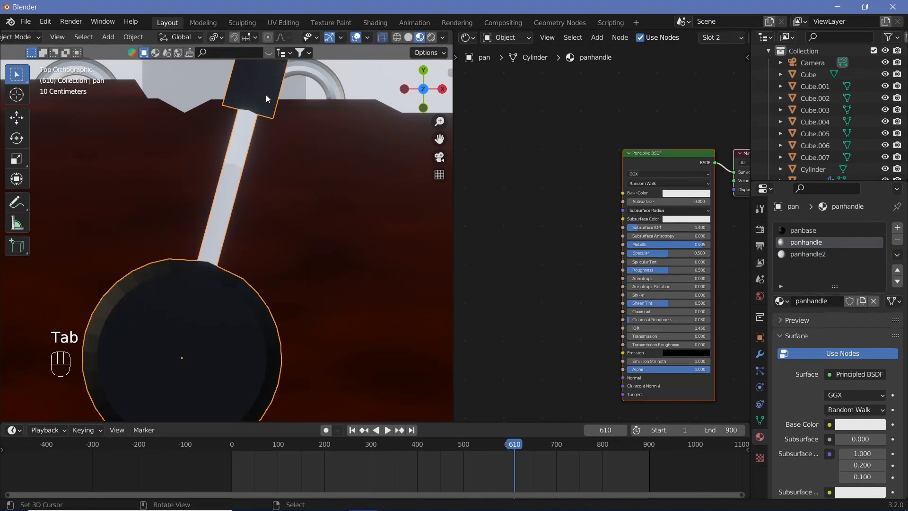
right_click(265, 95)
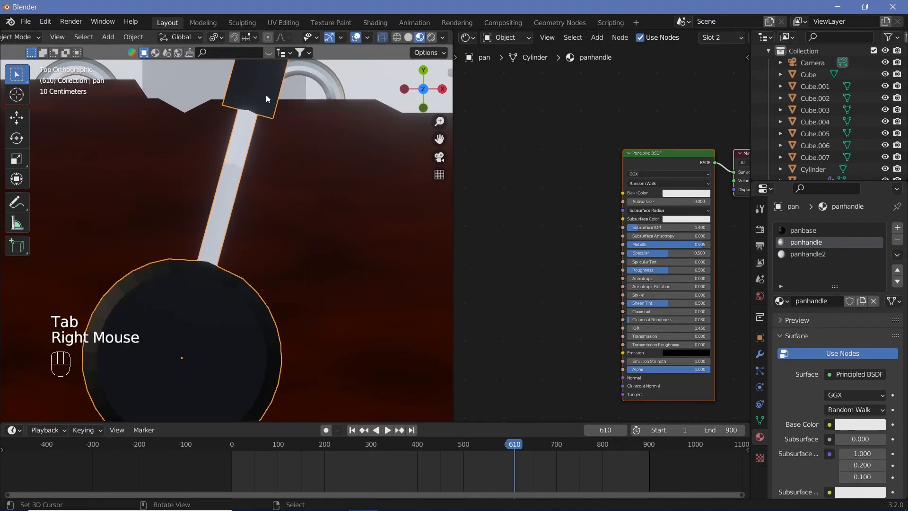
Step: Replace panhandle2 in the pan's third material slot with the existing wooden material
left_click(817, 253)
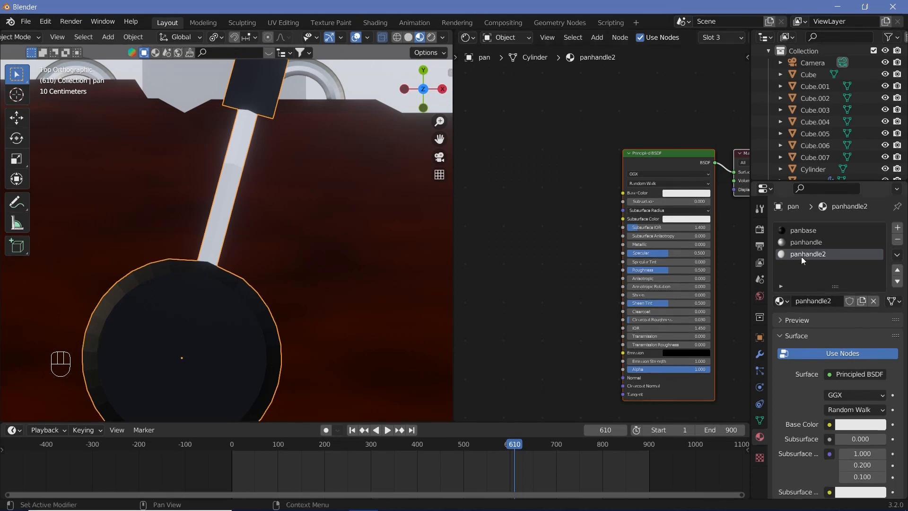
left_click(781, 301)
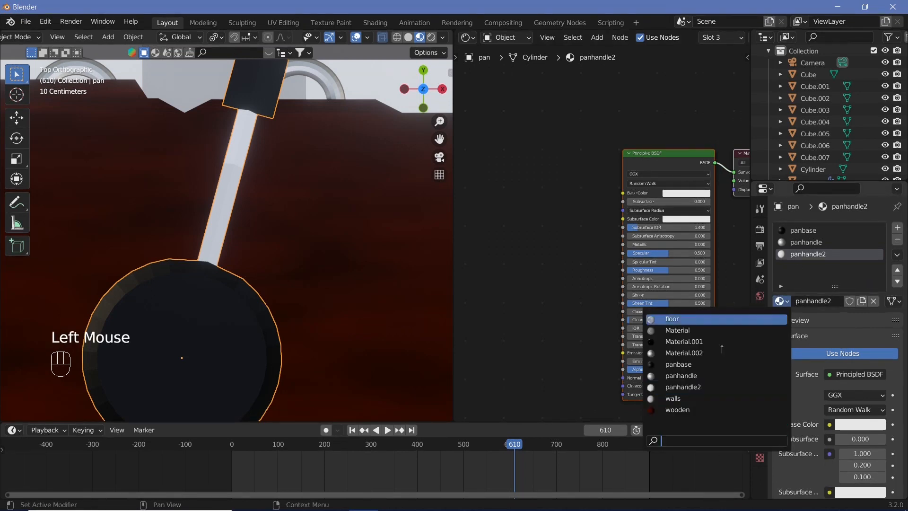
left_click(690, 410)
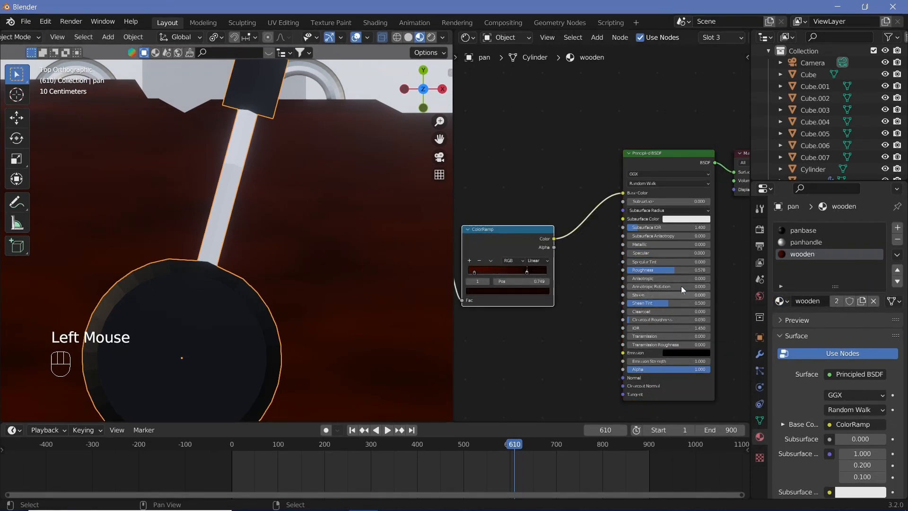
Step: Assign the wooden material to the faces of the thick grip block at the end of the pan's handle
key("Tab")
middle_click_drag(307, 146, 299, 212, "shift")
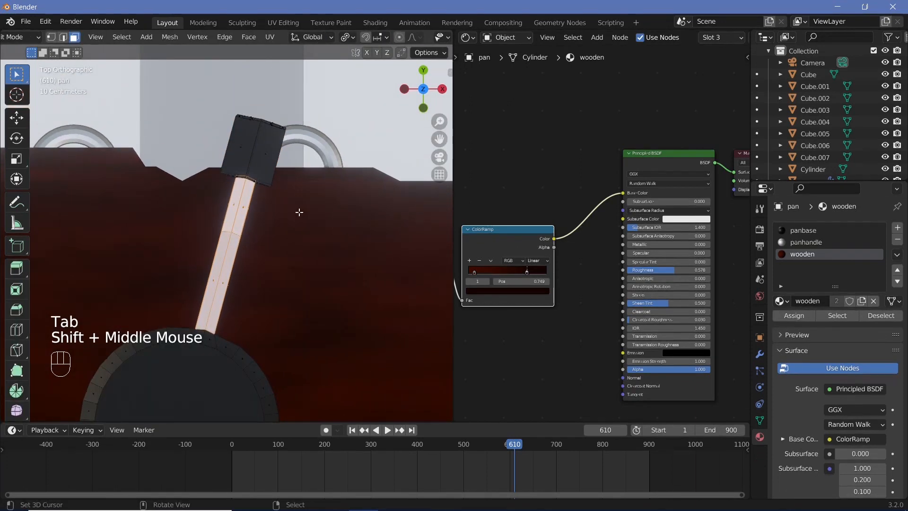
right_click(299, 201)
key("c")
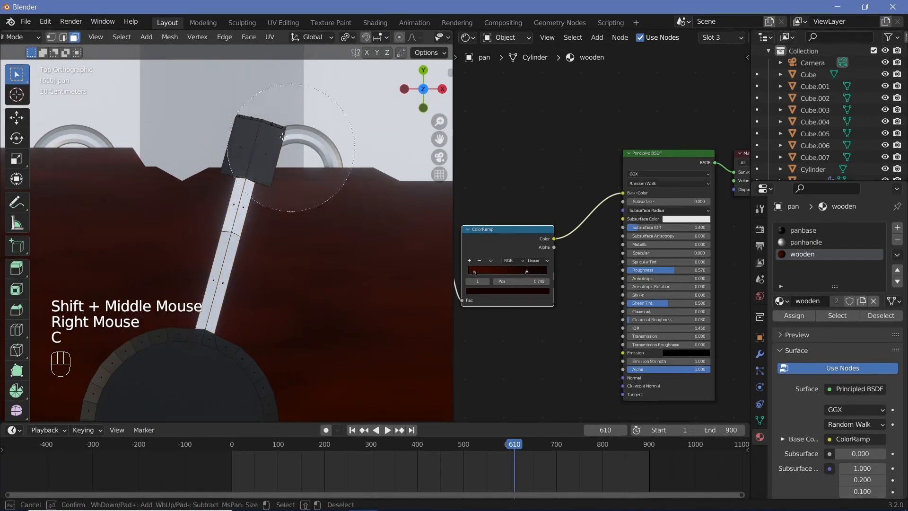
left_click(265, 112)
right_click(265, 113)
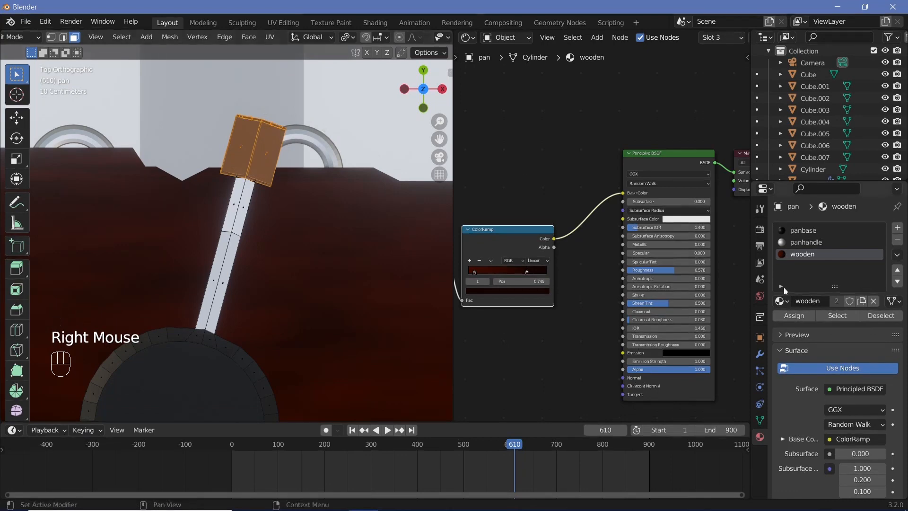
left_click(794, 315)
key("Tab")
Step: Make the pan's wooden material an independent copy so it is no longer shared with the cabinet
middle_click_drag(273, 277, 123, 238)
scroll(203, 234, "down", 2)
left_click(861, 301)
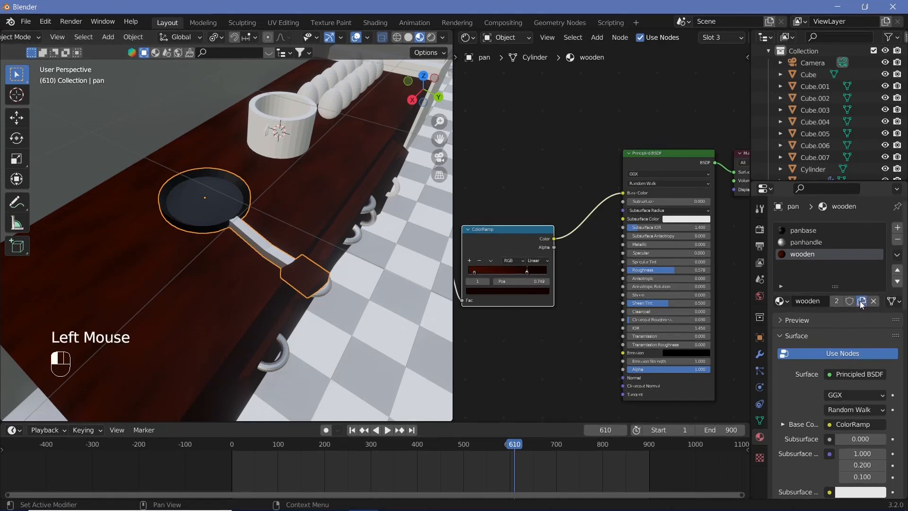
Step: Recolor the first ColorRamp stop of the pan's copied wood material to a dark yellowish brown
scroll(534, 346, "up", 2)
middle_click_drag(532, 342, 648, 327)
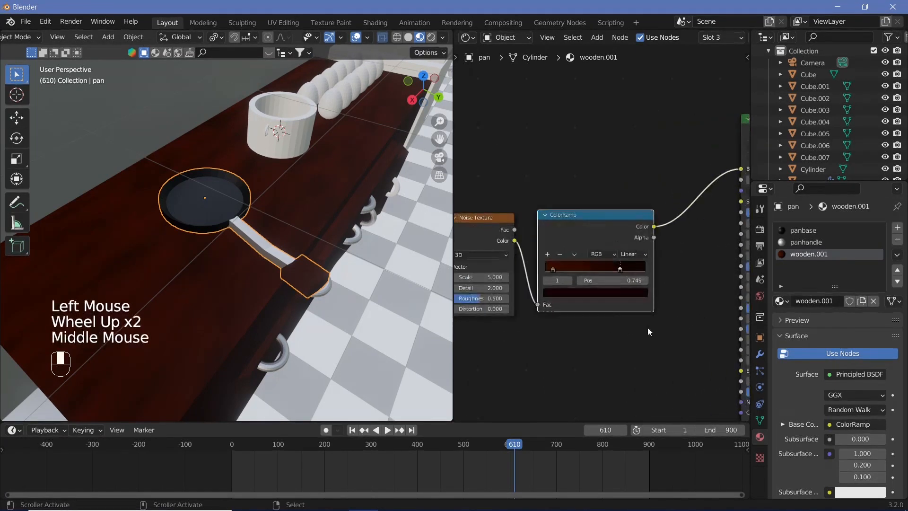
scroll(561, 288, "up", 2)
left_click(543, 275)
left_click(567, 306)
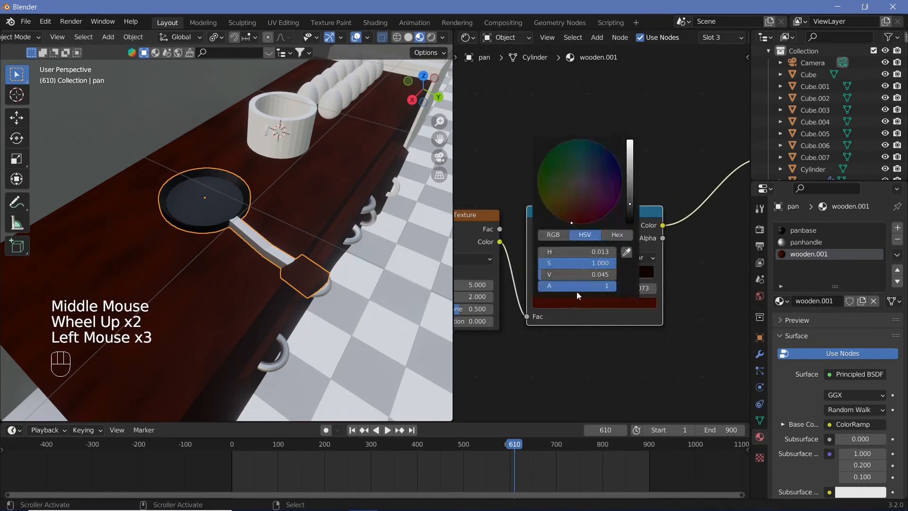
left_click_drag(561, 211, 548, 209)
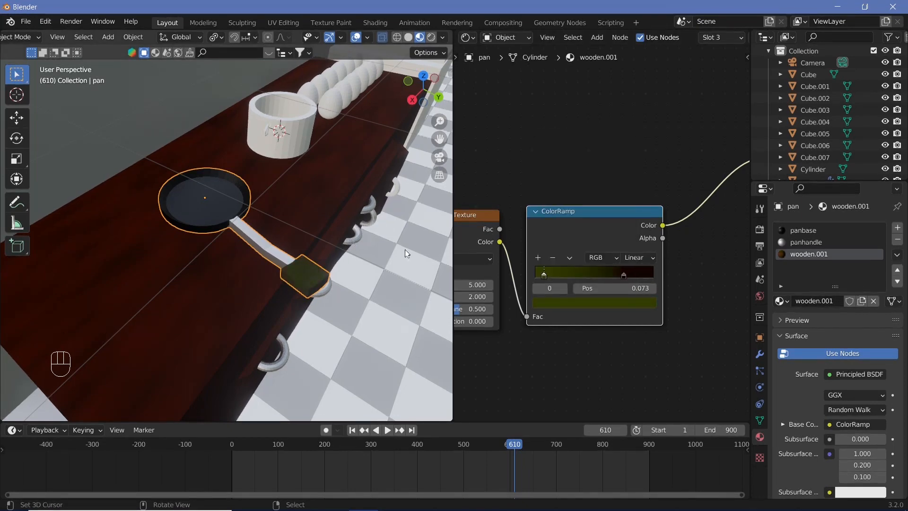
left_click(607, 304)
left_click(553, 219)
Step: Set the Z scale of the copied wood material's Mapping node to -3.000
middle_click_drag(621, 352, 660, 305)
left_click_drag(662, 345, 598, 345)
middle_click_drag(324, 315, 212, 239)
middle_click_drag(266, 197, 123, 213, "shift")
scroll(123, 214, "up", 2)
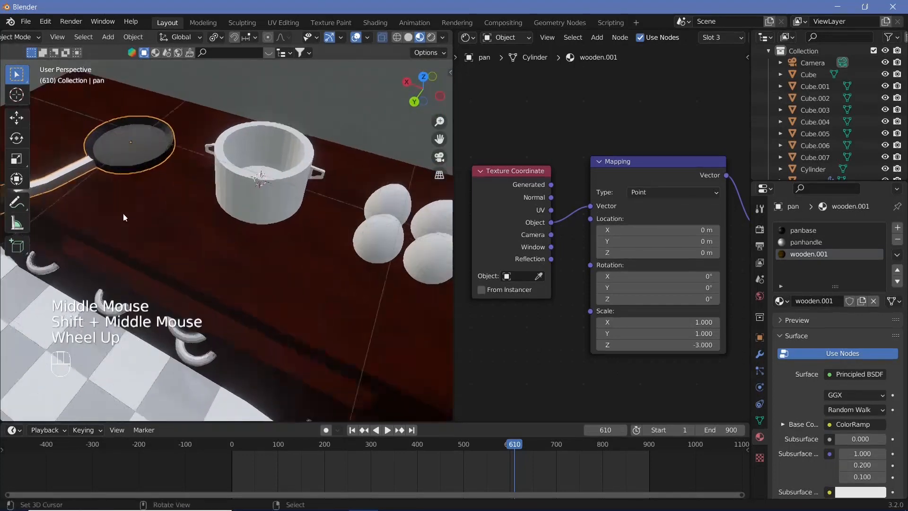
Step: Create a new material for the cooking pot and name it pot
scroll(123, 214, "up", 1)
right_click(229, 181)
middle_click_drag(285, 181, 313, 185)
left_click(822, 301)
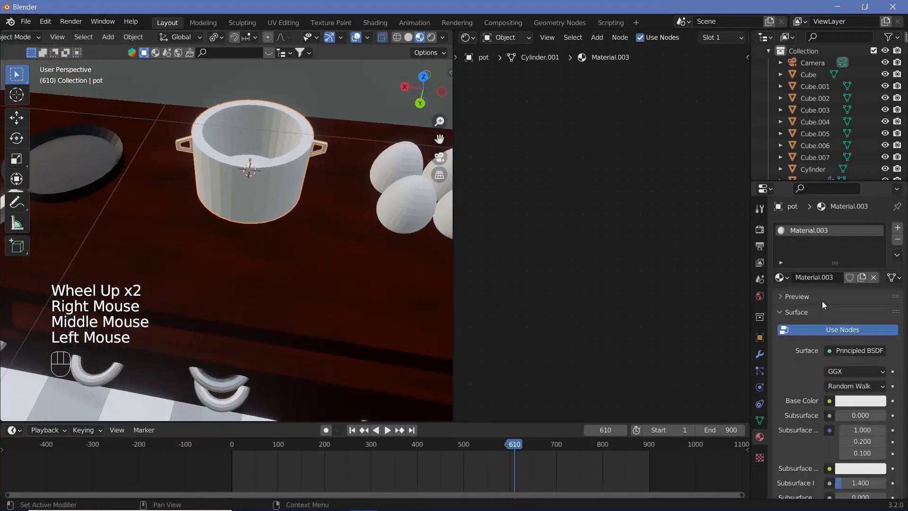
double_click(822, 279)
type("out")
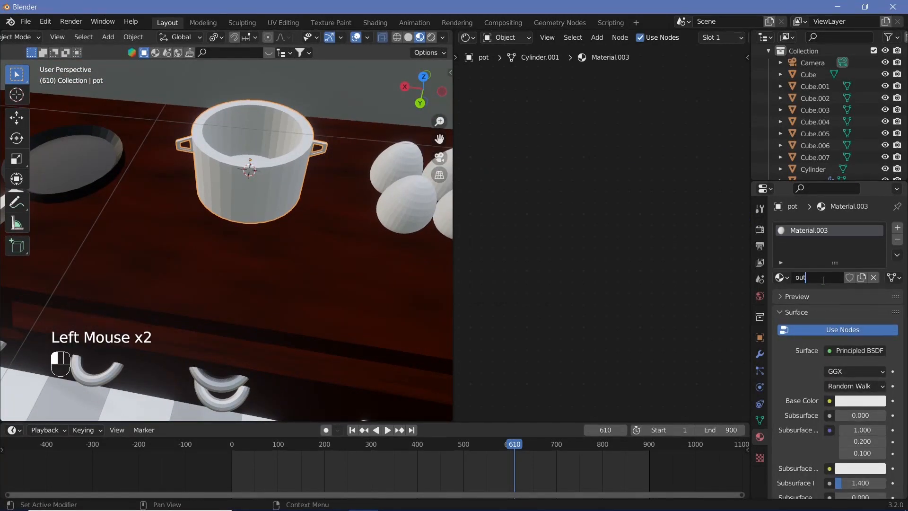
key("BackSpace")
key("BackSpace")
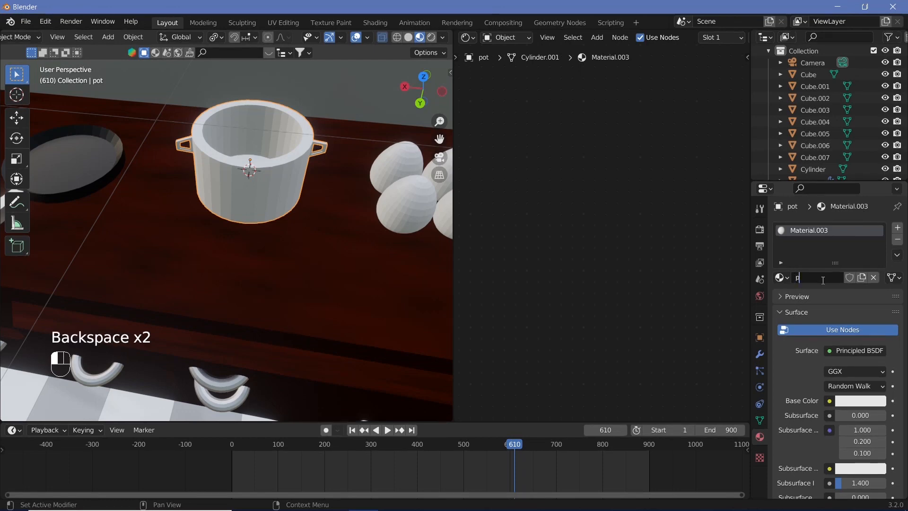
type("pot")
key("Return")
Step: Add a second material slot to the pot with a new material named pothandles
left_click(897, 227)
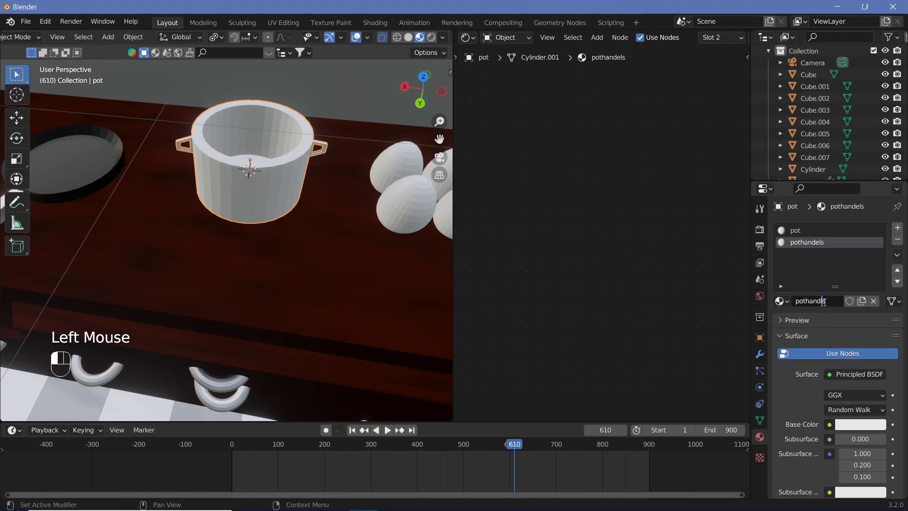
type("es")
key("Return")
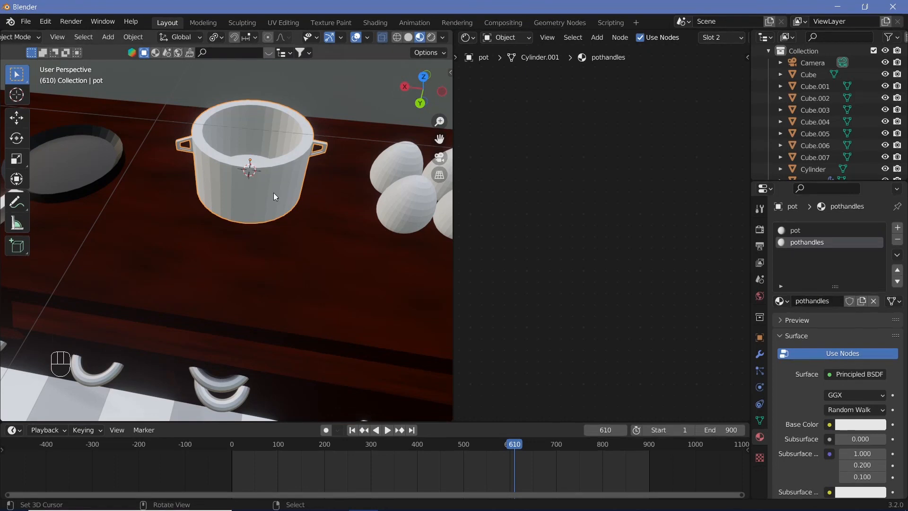
Step: Select the faces of the pot's body, leaving both side handles out of the selection
scroll(279, 193, "up", 3)
key("Tab")
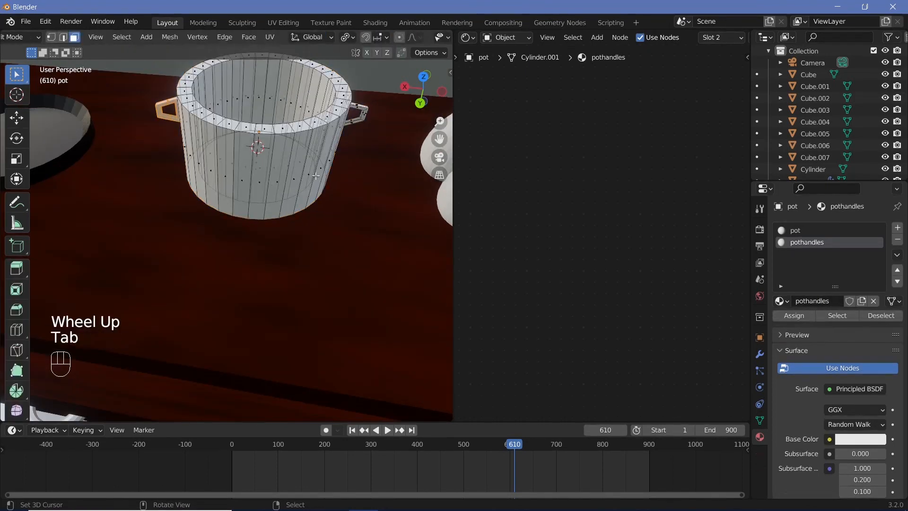
key("l")
key("l")
right_click(274, 168)
key("l")
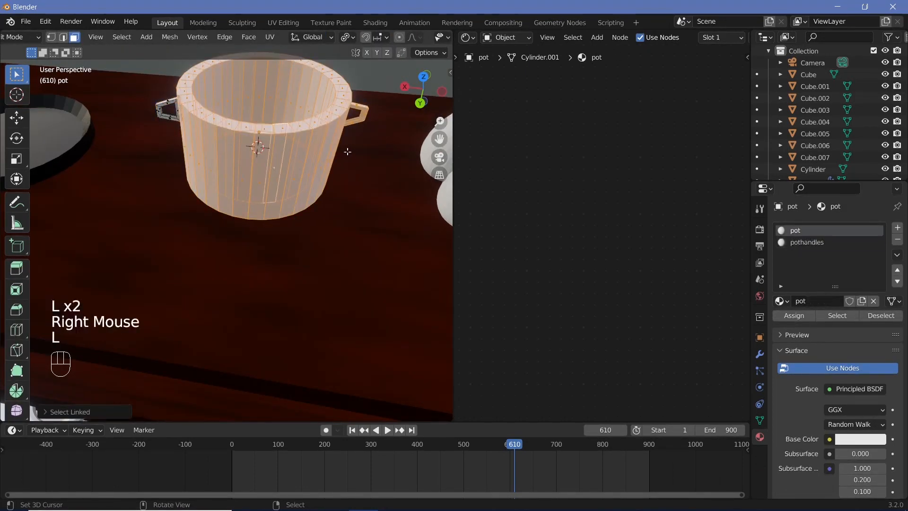
middle_click_drag(273, 168, 246, 227)
scroll(188, 195, "up", 2)
scroll(188, 194, "up", 2)
middle_click_drag(246, 227, 307, 247)
scroll(300, 253, "down", 2)
scroll(308, 247, "up", 1)
middle_click_drag(307, 247, 312, 249)
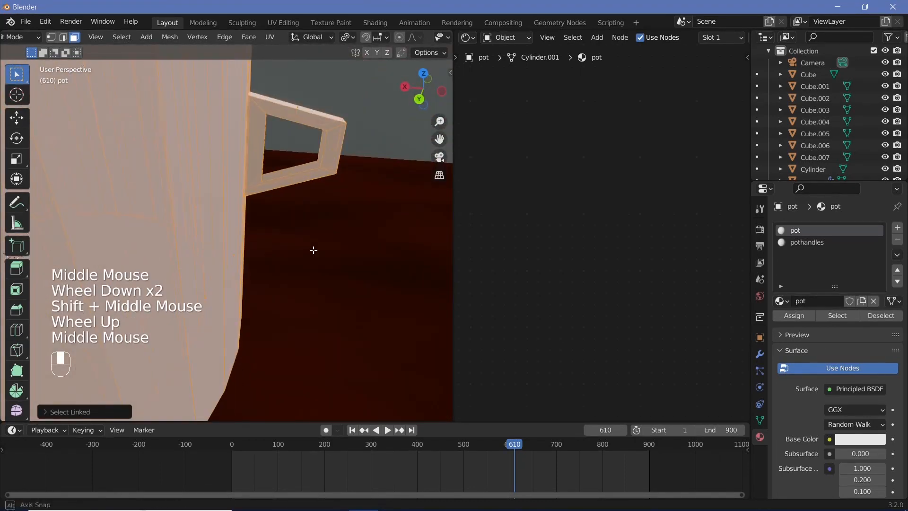
key("c")
middle_click_drag(331, 163, 316, 147)
right_click(316, 146)
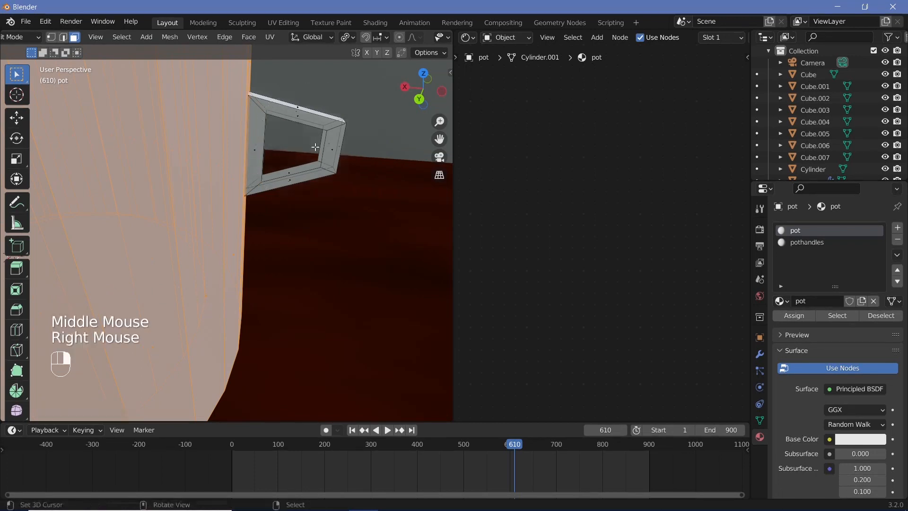
Step: Invert the face selection to the pot's two handles and assign the pothandles material to them
scroll(315, 147, "down", 5)
scroll(315, 147, "up", 3)
middle_click_drag(183, 156, 184, 155)
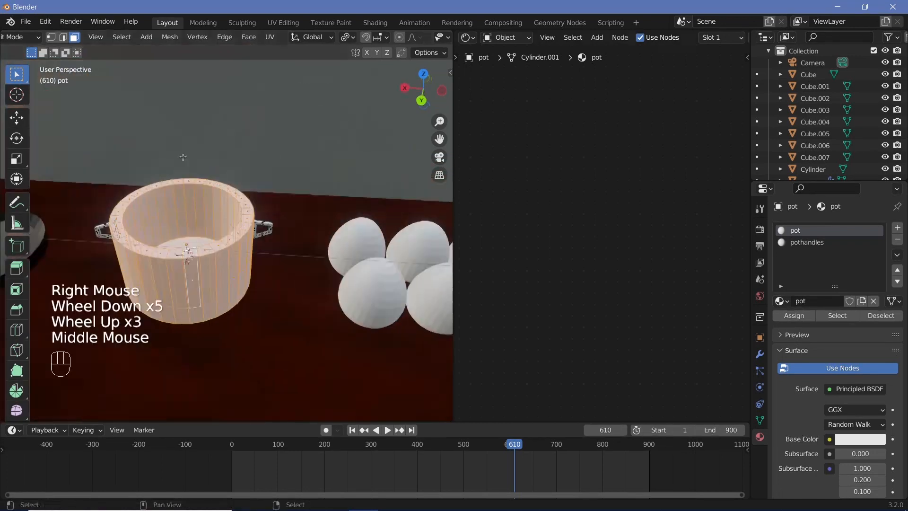
left_click(121, 37)
left_click(173, 76)
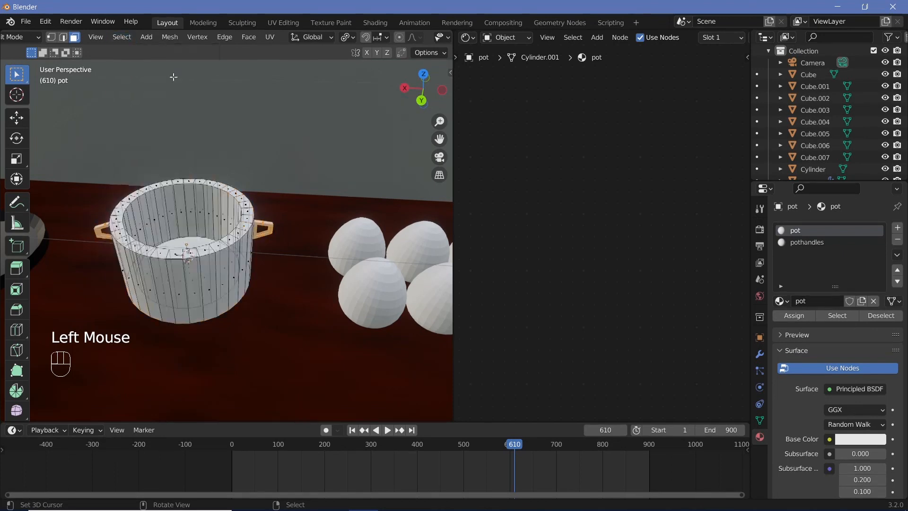
left_click(824, 242)
left_click(798, 316)
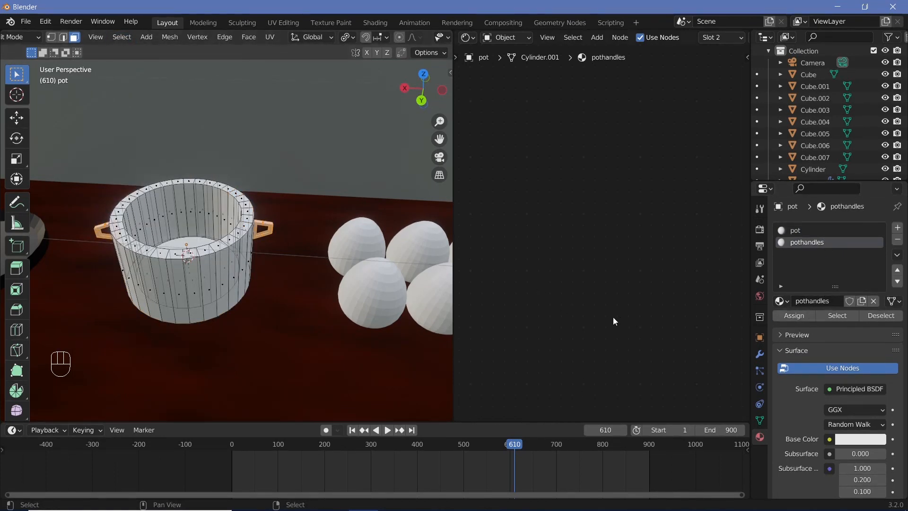
Step: Raise the pothandles material's roughness to about 0.67 and set its base color to black
scroll(746, 334, "down", 2)
scroll(663, 314, "down", 1)
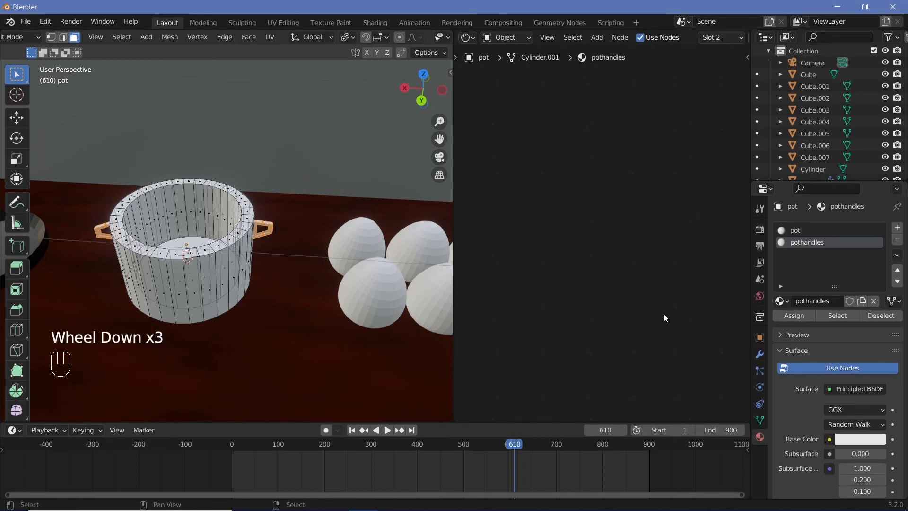
middle_click_drag(663, 314, 488, 368)
left_click(568, 281)
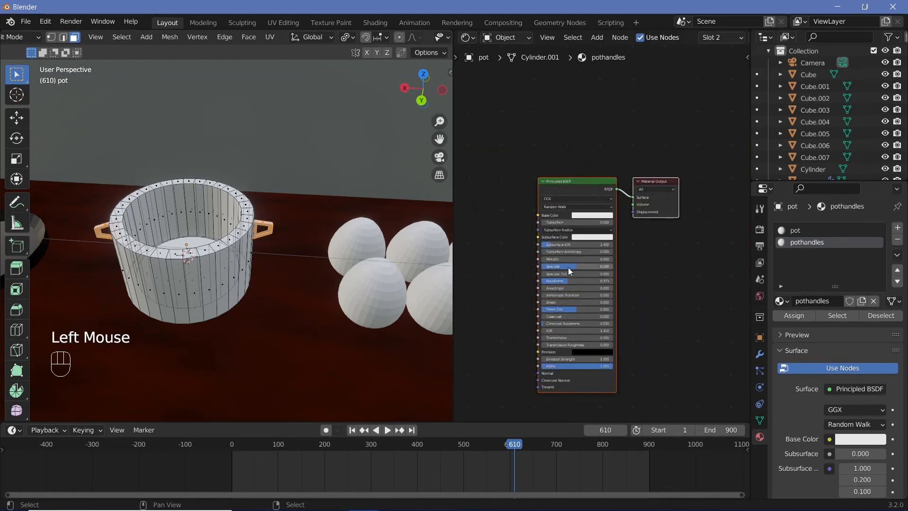
left_click_drag(577, 283, 596, 283)
left_click(614, 217)
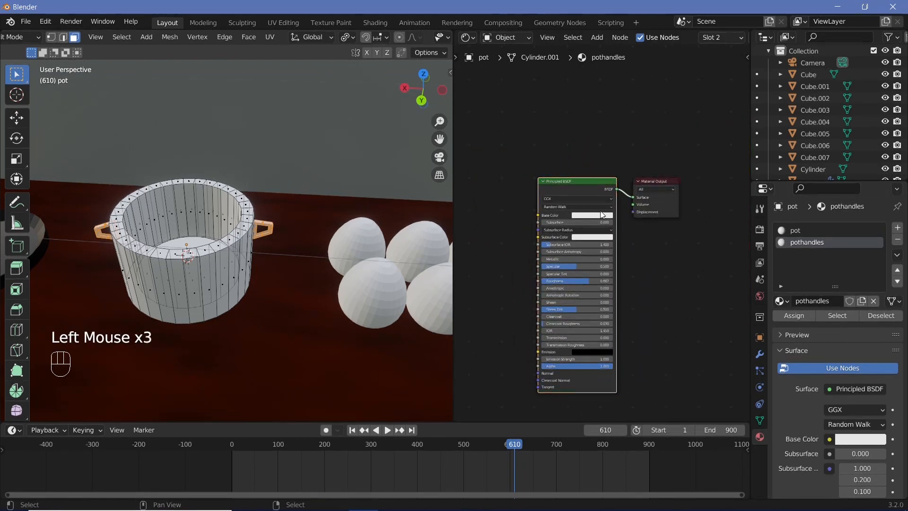
left_click(602, 216)
left_click_drag(629, 163, 629, 173)
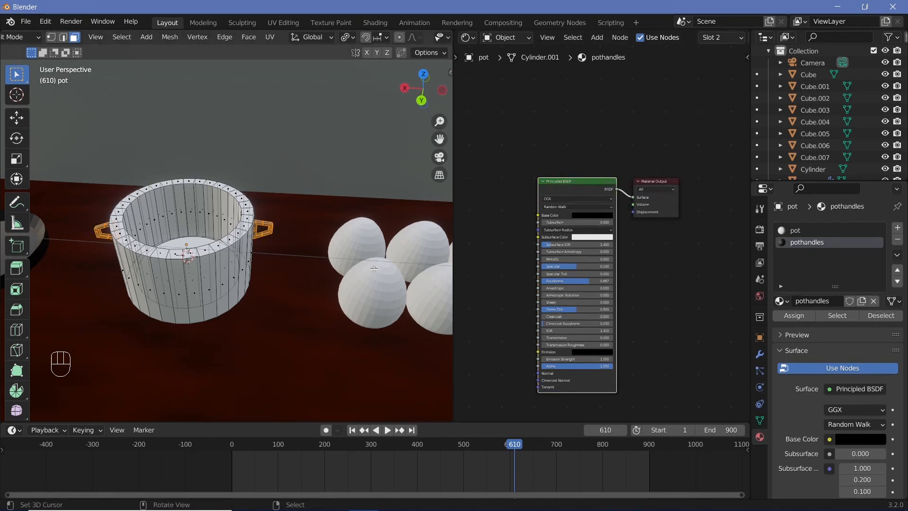
Step: Turn the pot's body material into a shiny metal by raising its Metallic value and adjusting its roughness
key("Tab")
scroll(265, 256, "up", 2)
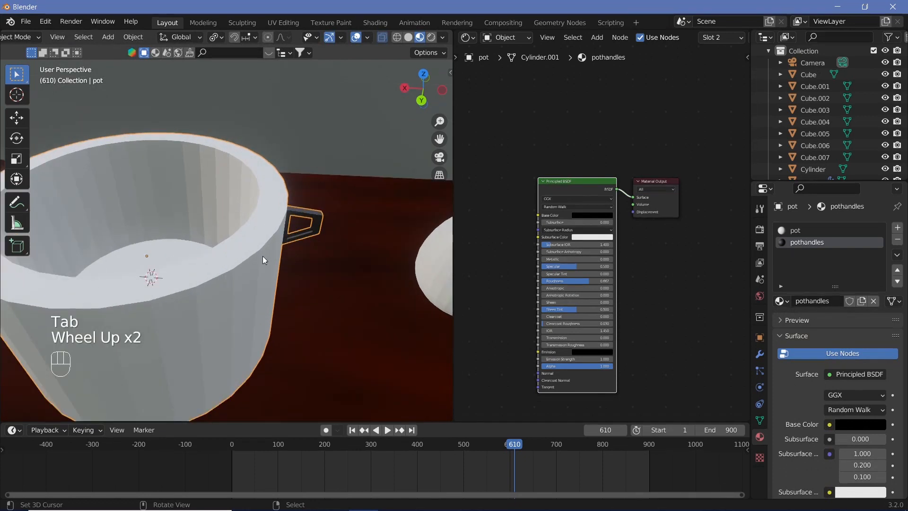
middle_click_drag(263, 257, 415, 208)
right_click(822, 232)
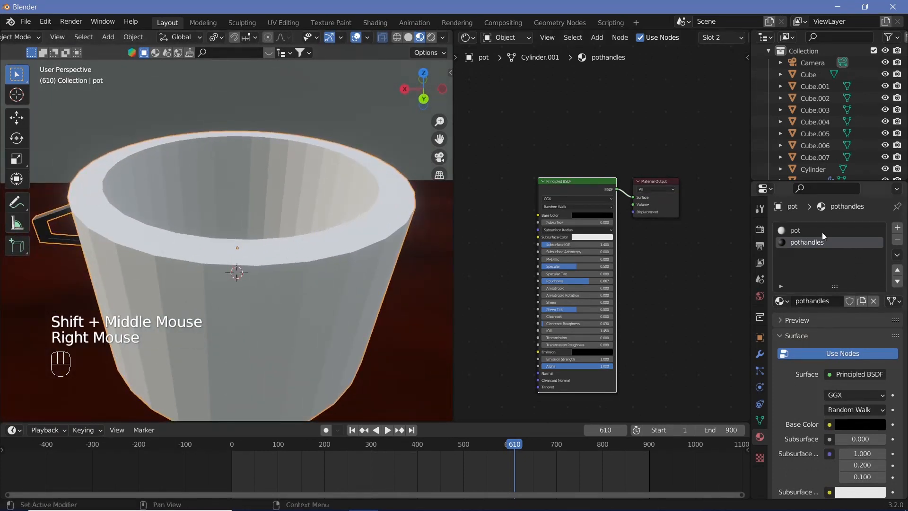
left_click(819, 231)
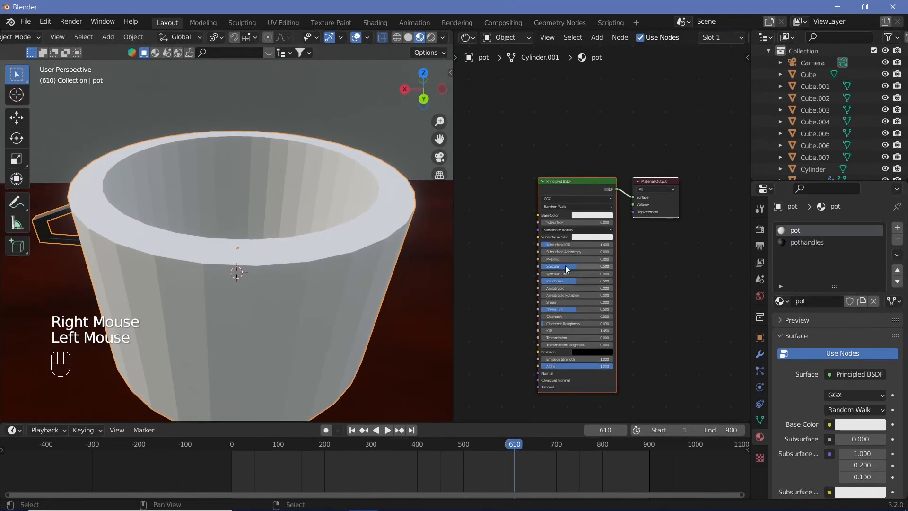
left_click_drag(570, 259, 566, 280)
Step: Create a new material for the rows of eggs and name it egg
scroll(284, 287, "down", 2)
middle_click_drag(283, 287, 232, 261)
scroll(267, 276, "down", 4)
scroll(220, 275, "up", 2)
scroll(228, 270, "up", 2)
middle_click_drag(232, 261, 104, 250, "shift")
right_click(222, 265)
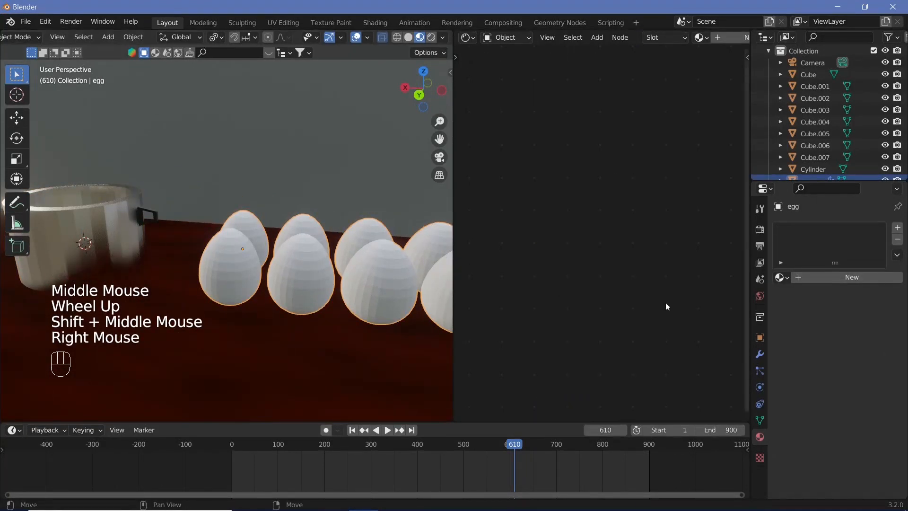
left_click(839, 277)
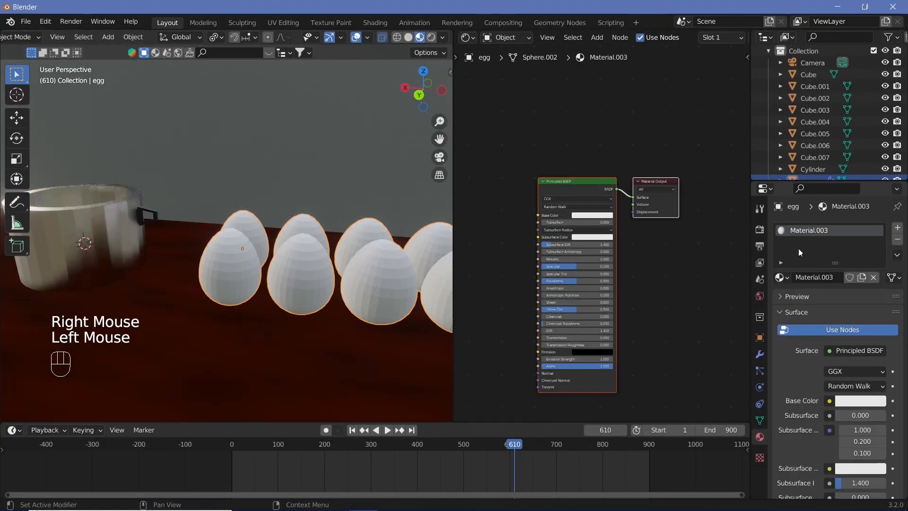
double_click(815, 278)
type("egg")
key("Return")
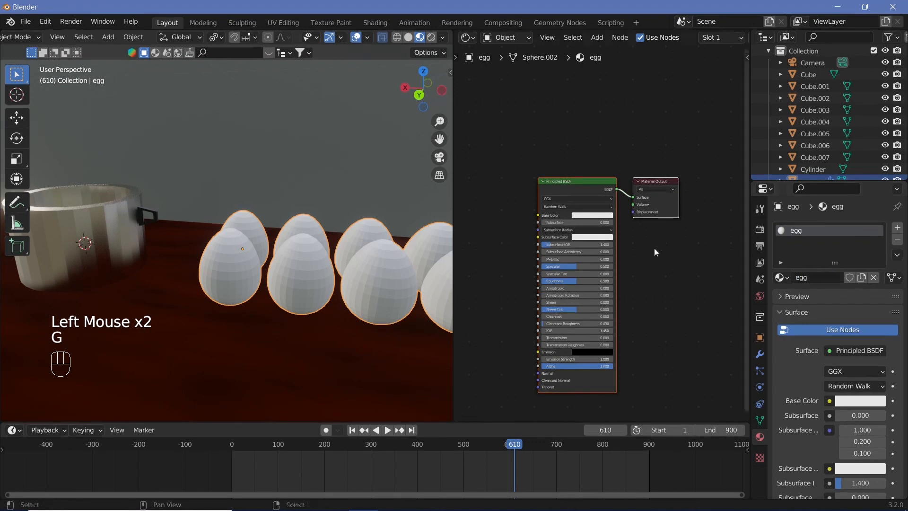
Step: Set the egg material's base color to pure white and shade the eggs smooth
left_click(580, 216)
left_click_drag(629, 132, 629, 122)
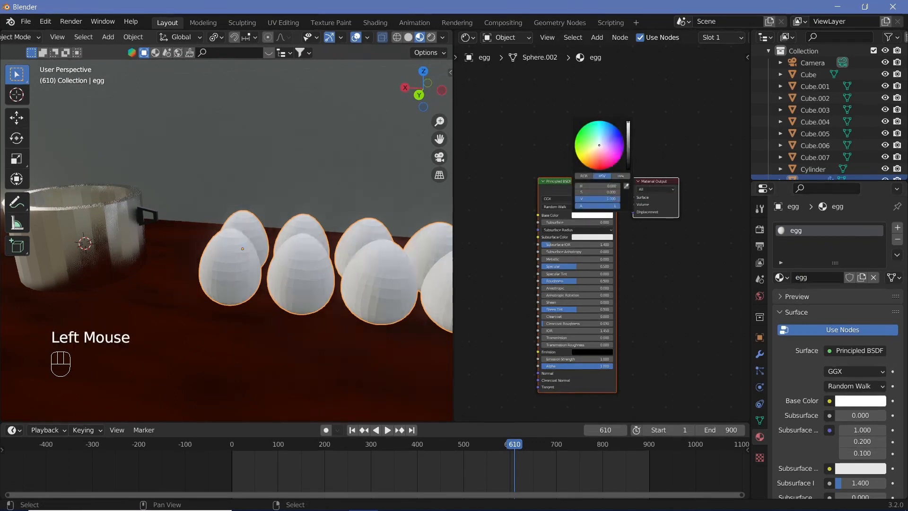
left_click(129, 35)
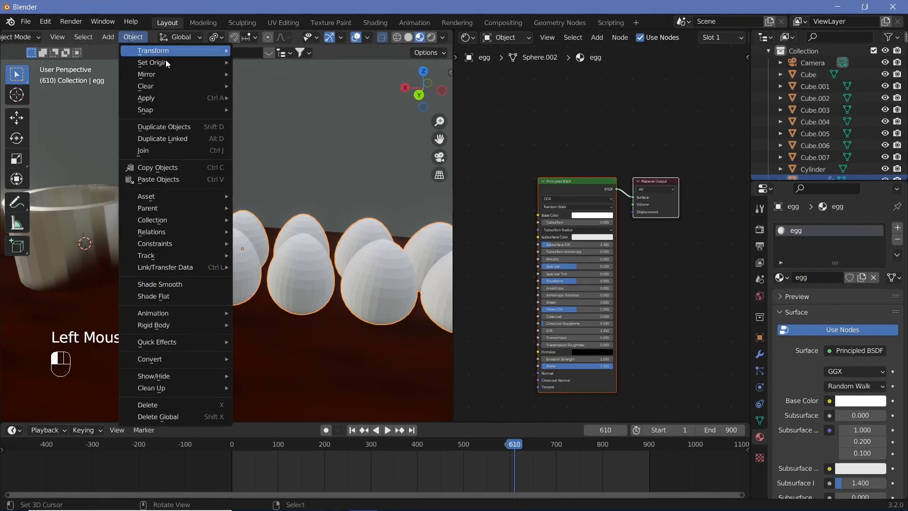
scroll(341, 297, "down", 2)
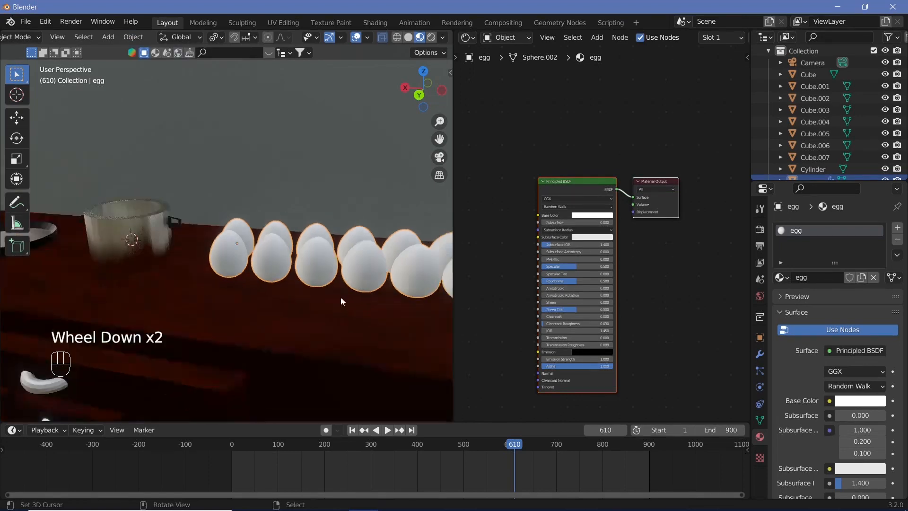
middle_click_drag(341, 297, 293, 290)
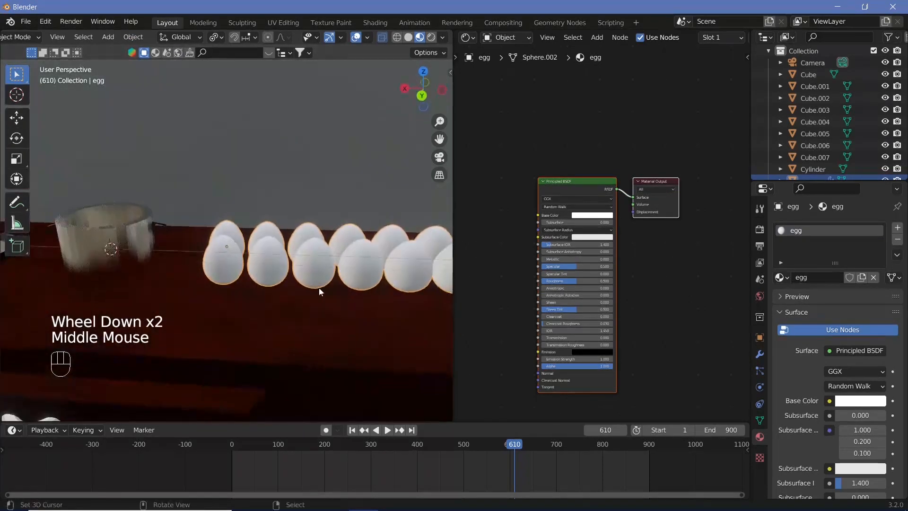
Step: Lower the roughness of the egg material to give the shells a slight gloss
scroll(282, 286, "up", 2)
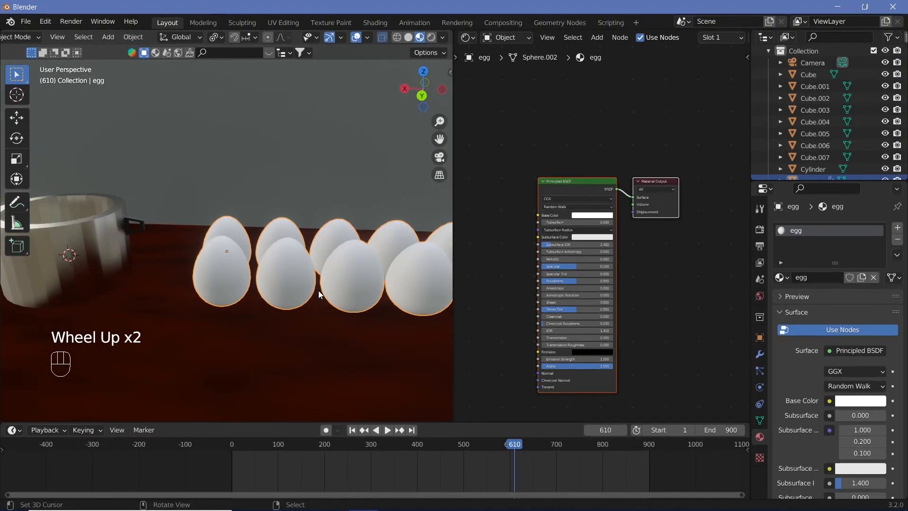
scroll(291, 314, "up", 3)
left_click_drag(579, 281, 558, 281)
scroll(215, 280, "down", 1)
middle_click_drag(279, 279, 434, 292, "shift")
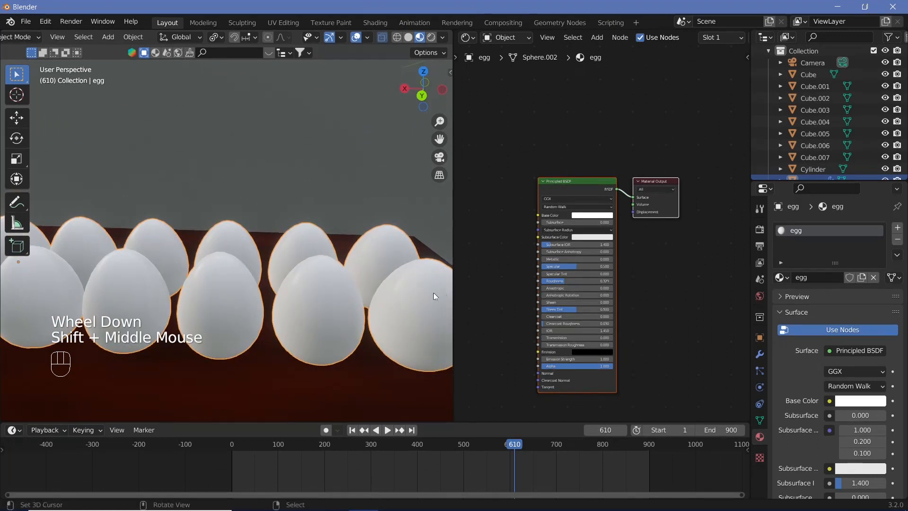
Step: Create a new material for the induction cooker and set its base color to black
scroll(433, 292, "down", 5)
middle_click_drag(360, 300, 242, 291, "shift")
scroll(291, 297, "up", 2)
scroll(243, 290, "up", 2)
scroll(243, 291, "down", 2)
right_click(385, 263)
middle_click_drag(390, 269, 336, 279)
scroll(391, 280, "up", 2)
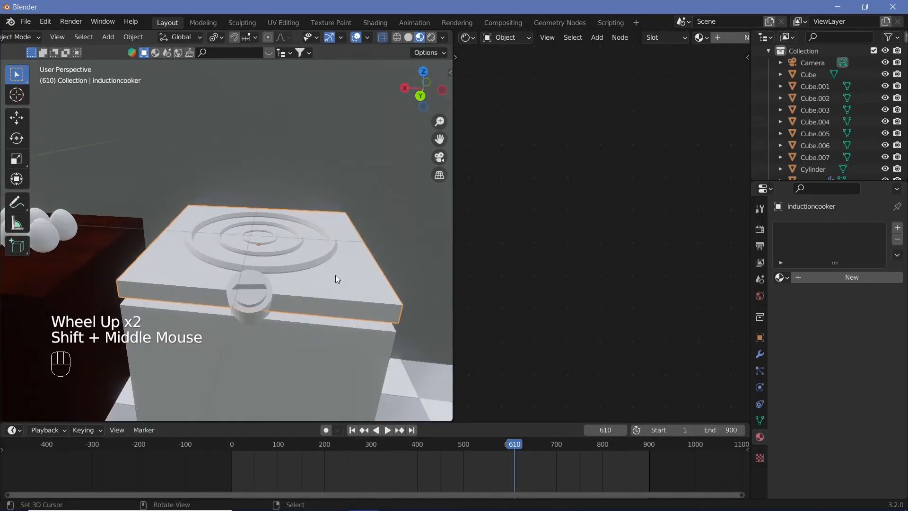
left_click(847, 278)
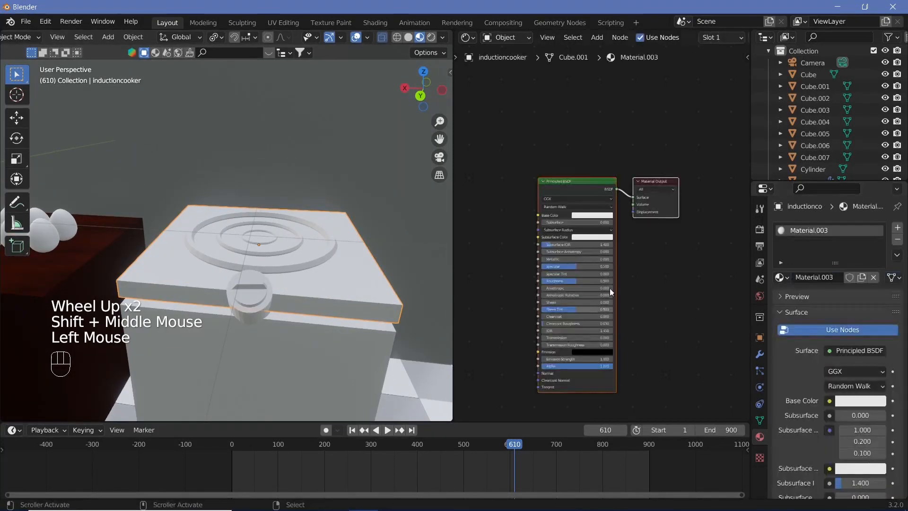
left_click(597, 215)
left_click_drag(628, 122, 631, 183)
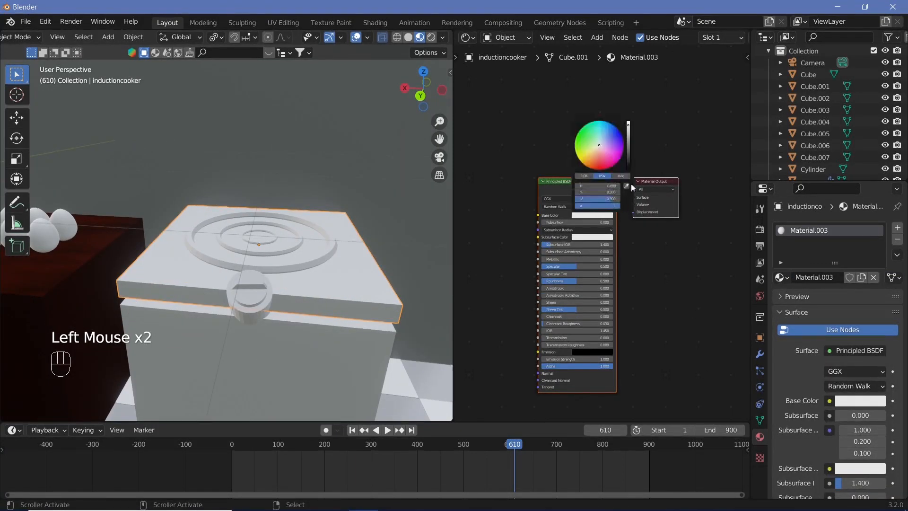
Step: Select only the raised rings on the induction cooker's mesh and add a second material slot with a new material
scroll(324, 353, "up", 4)
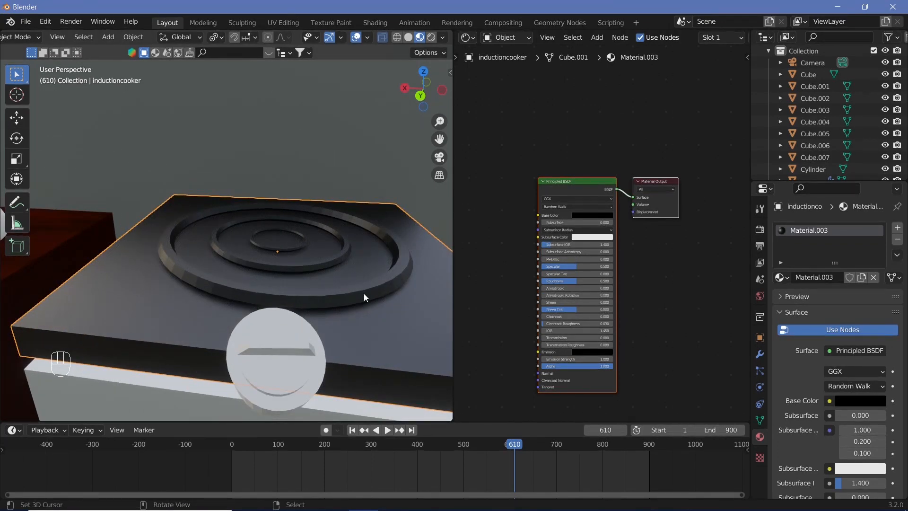
middle_click_drag(364, 293, 393, 301)
key("Tab")
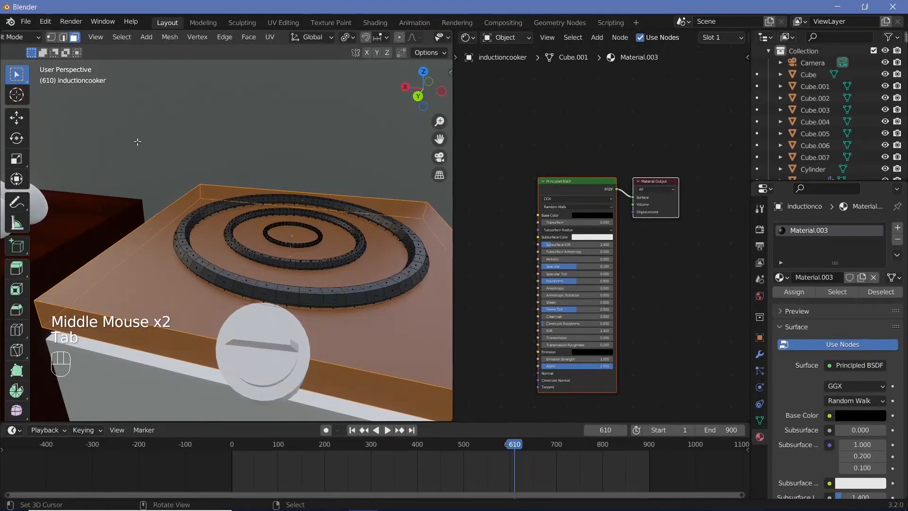
key("ctrl+i")
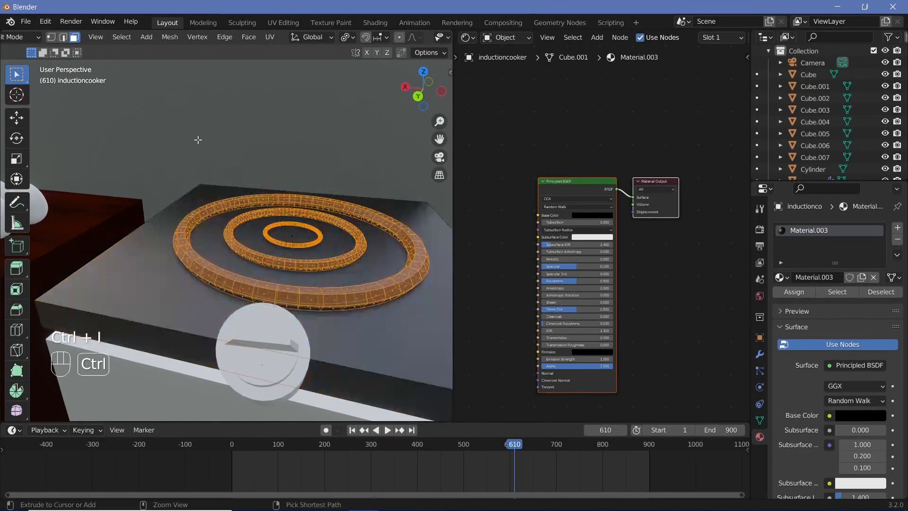
left_click(898, 227)
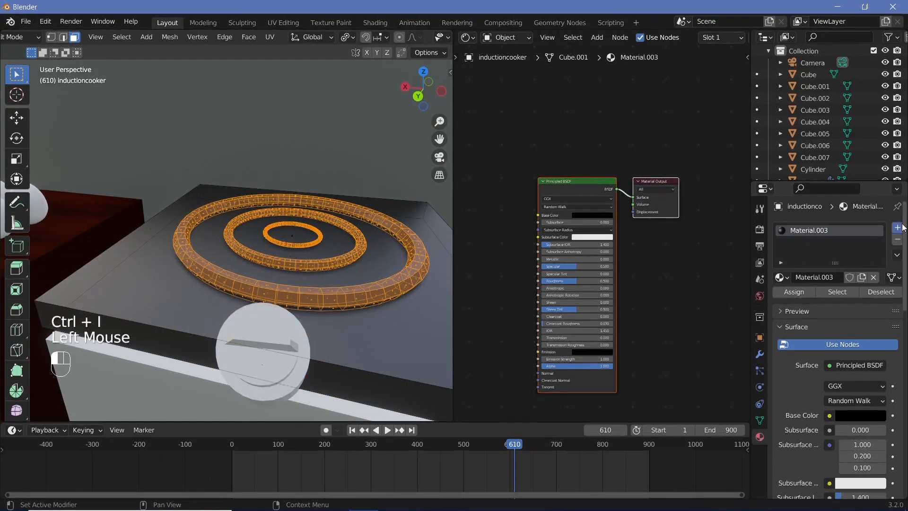
left_click(822, 300)
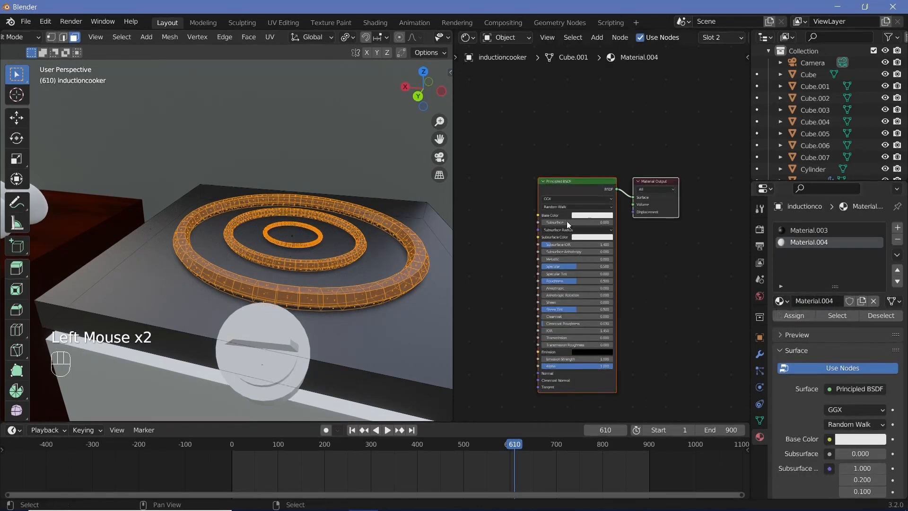
Step: Set the new ring material's emission color to fully saturated red and its emission strength to 20
left_click(603, 216)
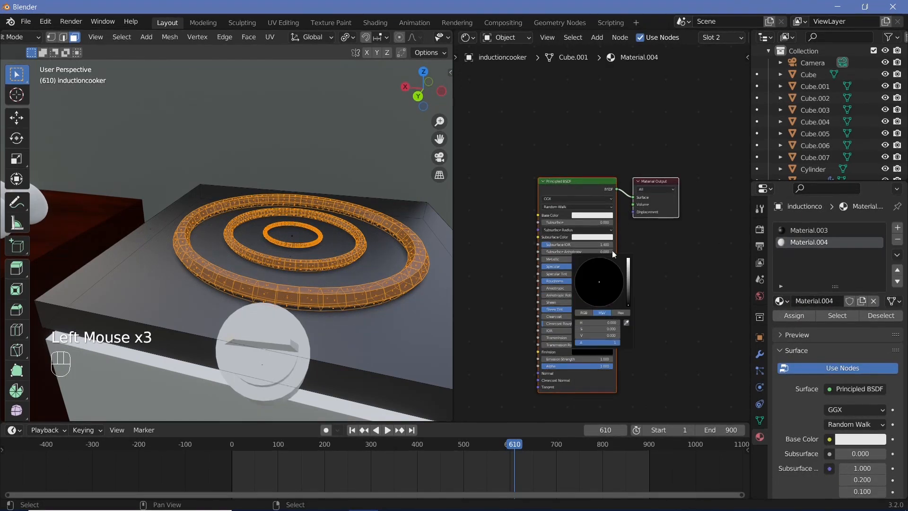
left_click_drag(629, 269, 628, 257)
left_click_drag(604, 298, 598, 306)
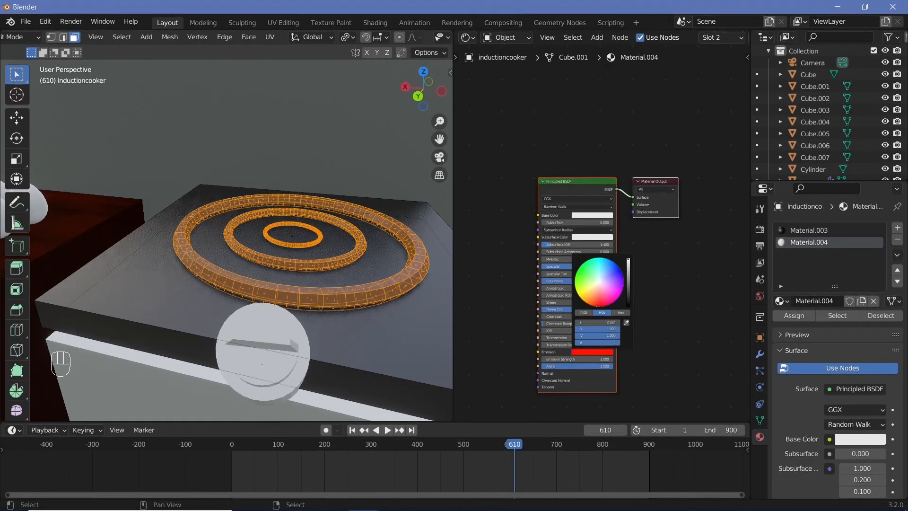
left_click(577, 358)
type("20")
key("Return")
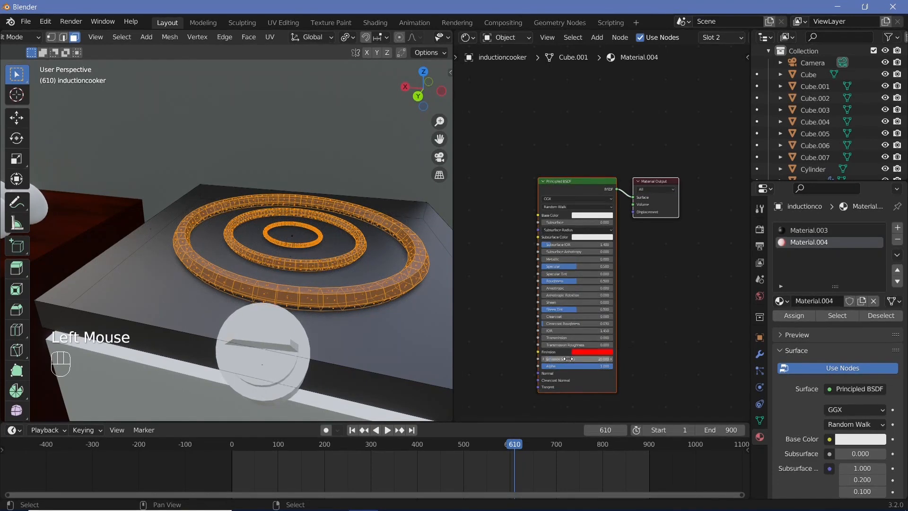
Step: Assign the red emissive material to the selected rings of the induction cooker and return to Object Mode
key("Tab")
key("Tab")
key("Tab")
key("Tab")
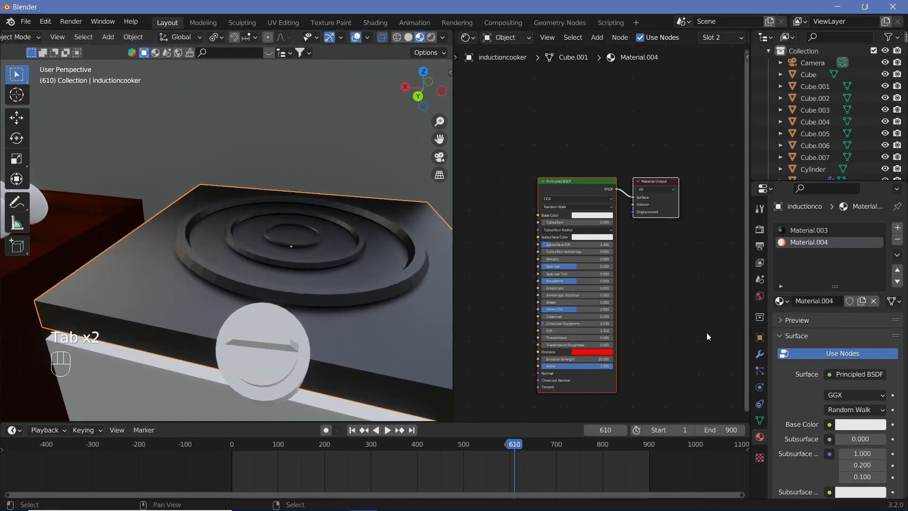
left_click(794, 315)
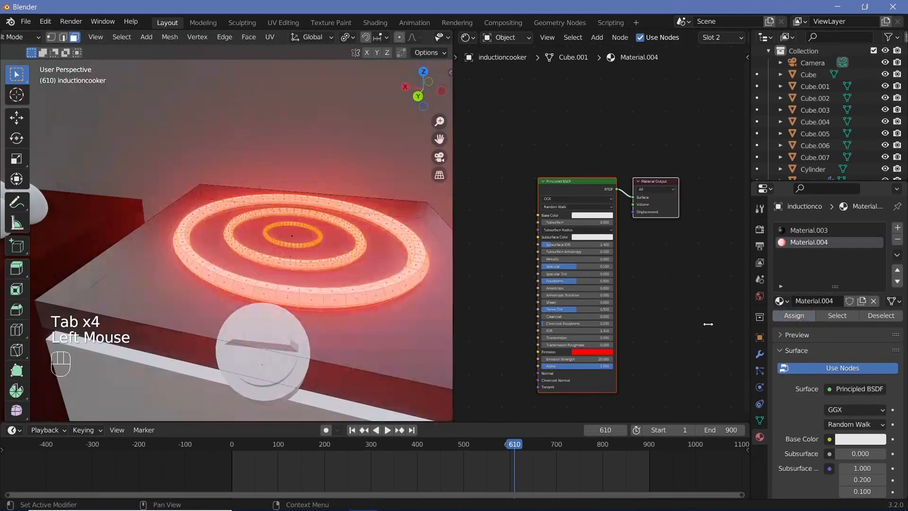
Step: Reduce the saturation of the rings' red emission color and set the emission strength to 10
left_click(601, 353)
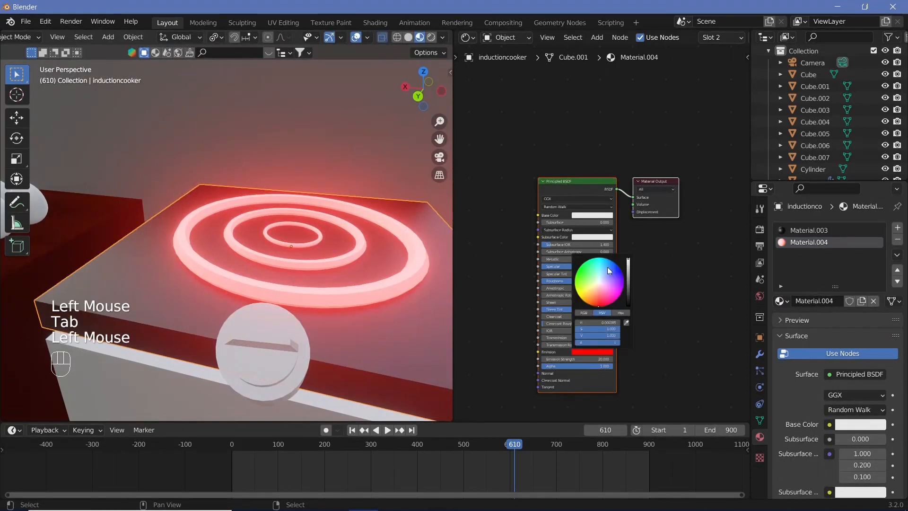
left_click(605, 329)
type("0.90")
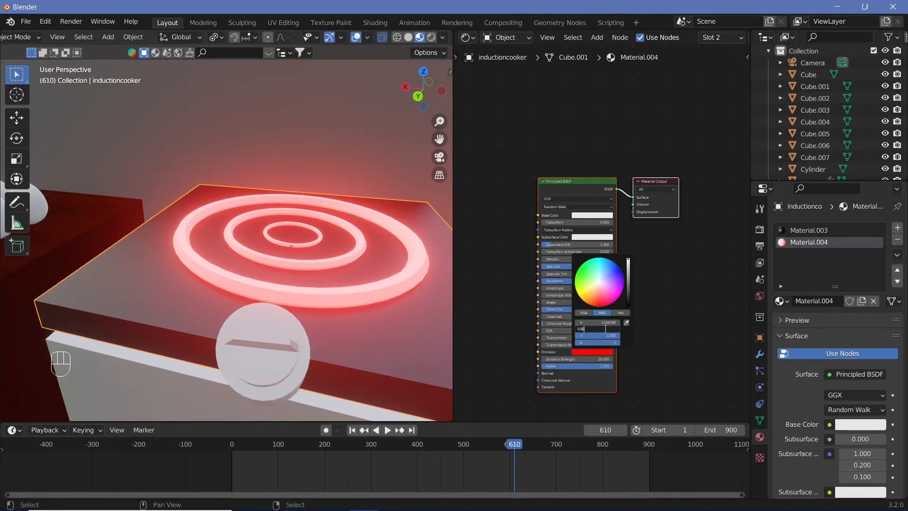
key("Return")
left_click(601, 359)
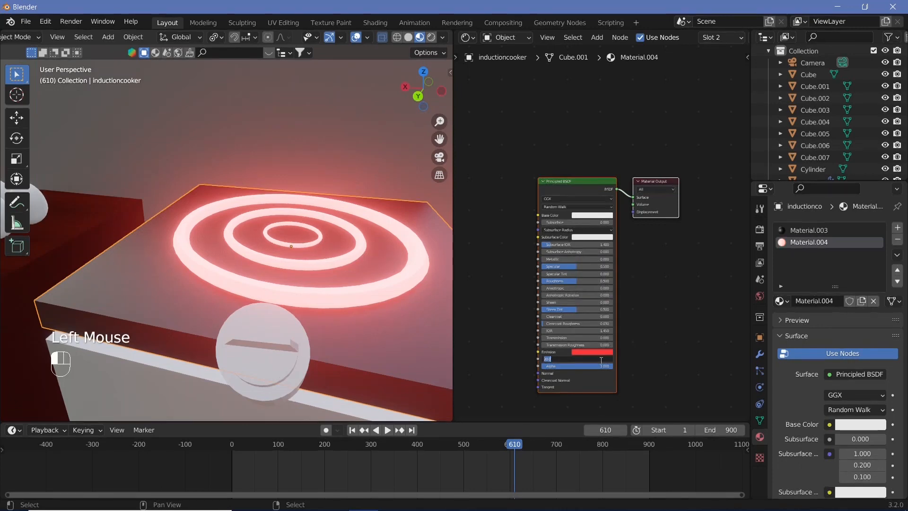
key("Return")
Step: Select the round knob on the front of the induction cooker and scale it down to about half its size
scroll(293, 317, "down", 2)
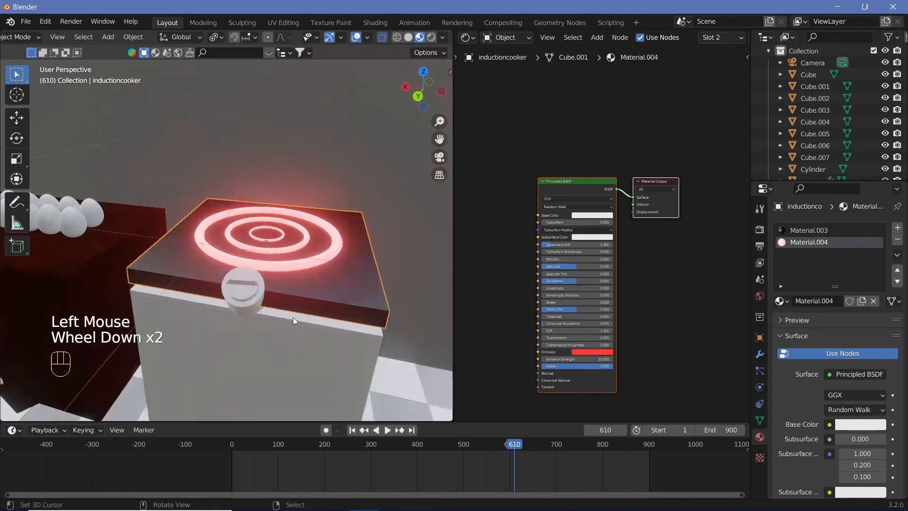
middle_click_drag(293, 317, 267, 312)
scroll(254, 309, "up", 2)
right_click(254, 312)
scroll(312, 354, "up", 2)
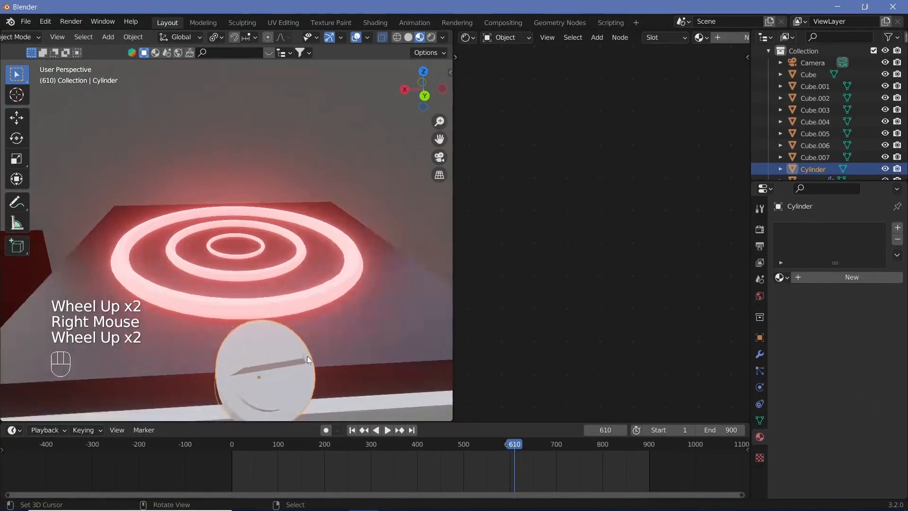
middle_click_drag(307, 356, 350, 357, "shift")
middle_click_drag(350, 357, 396, 341)
scroll(358, 353, "down", 2)
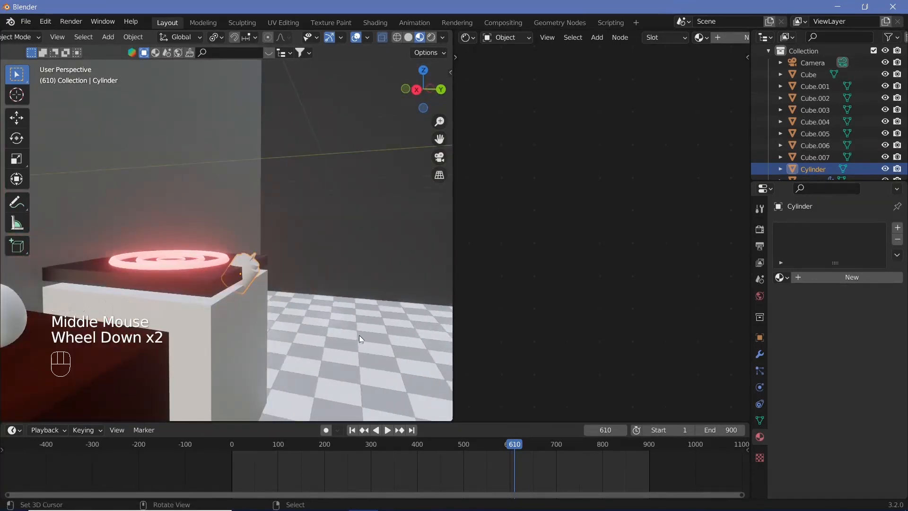
scroll(298, 308, "up", 2)
scroll(319, 325, "down", 4)
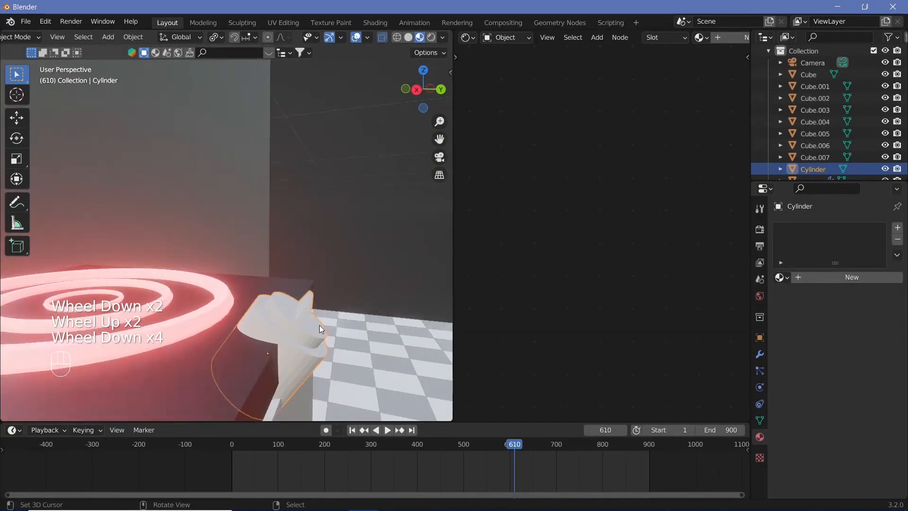
key("s")
left_click(305, 353)
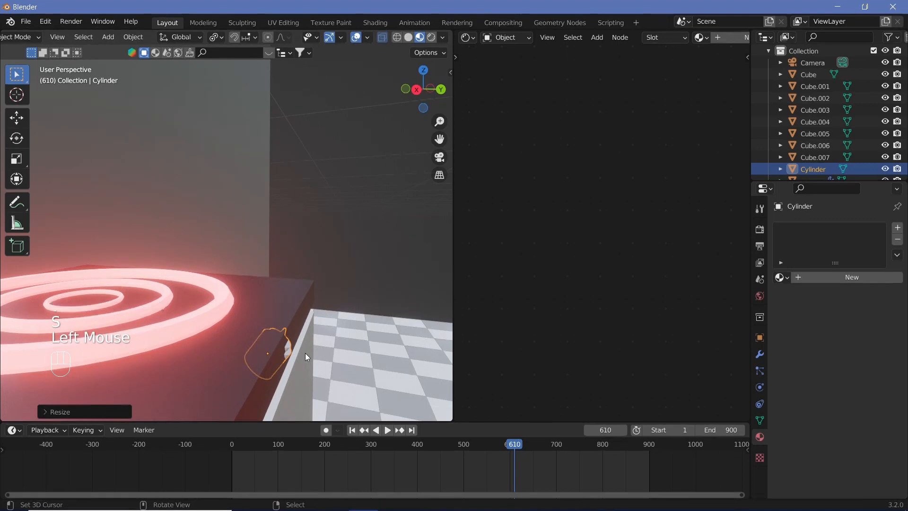
key("alt+g")
scroll(288, 359, "down", 2)
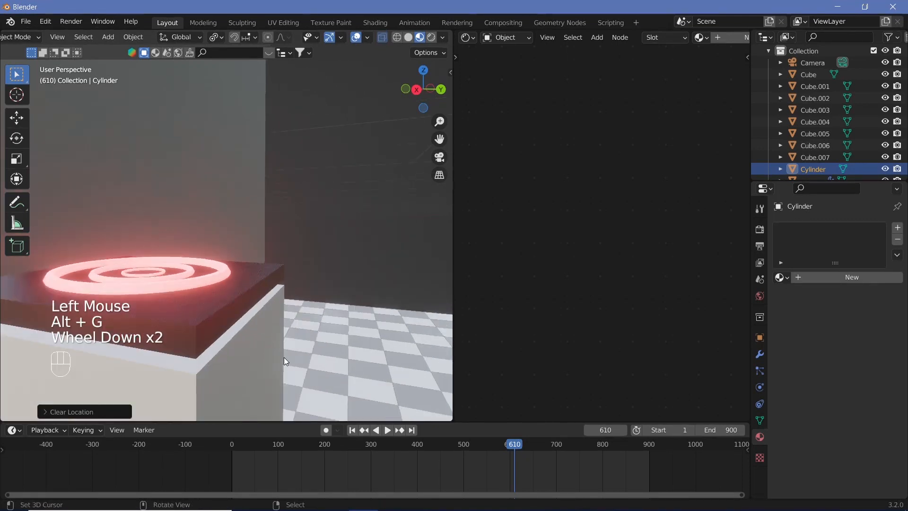
key("ctrl+z")
Step: Clear the knob's rotation and raise it about 0.1 m along Z so it stands upright on the cooker's top
key("alt+r")
scroll(289, 331, "up", 2)
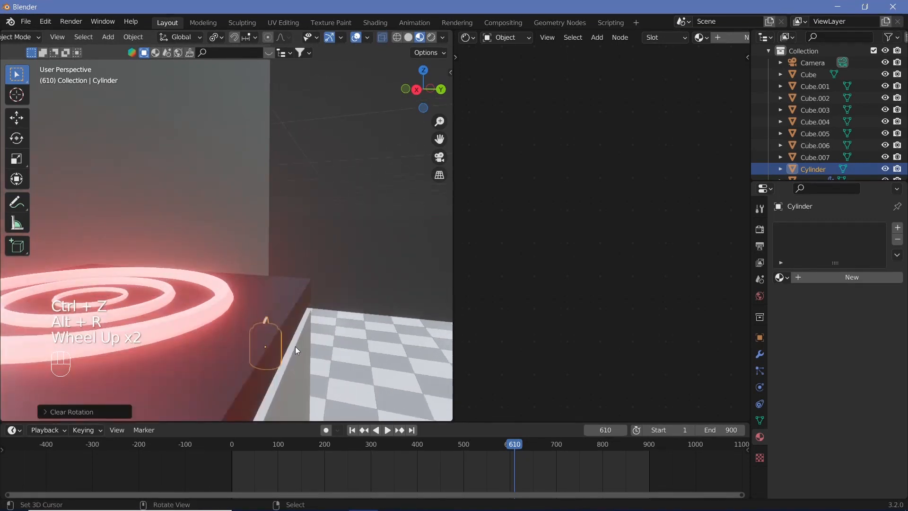
key("g")
key("z")
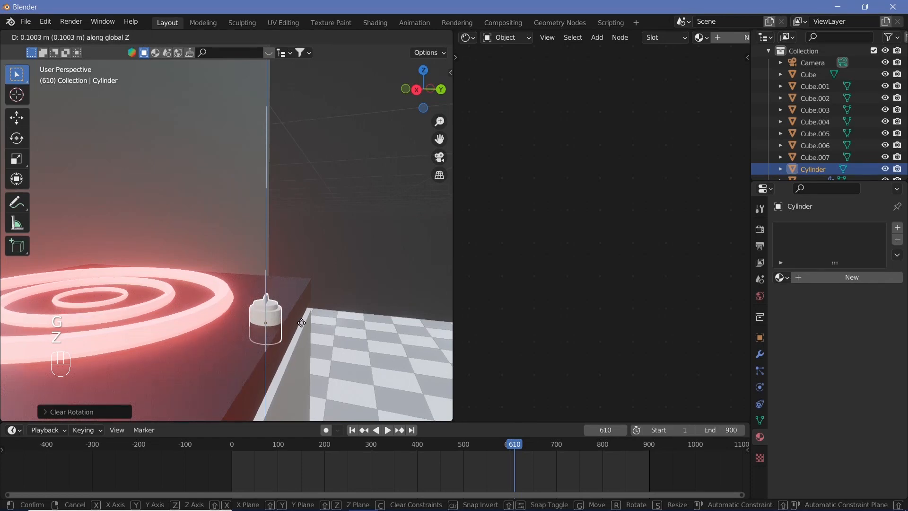
left_click(302, 323)
middle_click_drag(302, 323, 173, 396)
scroll(255, 385, "up", 1)
scroll(197, 356, "down", 2)
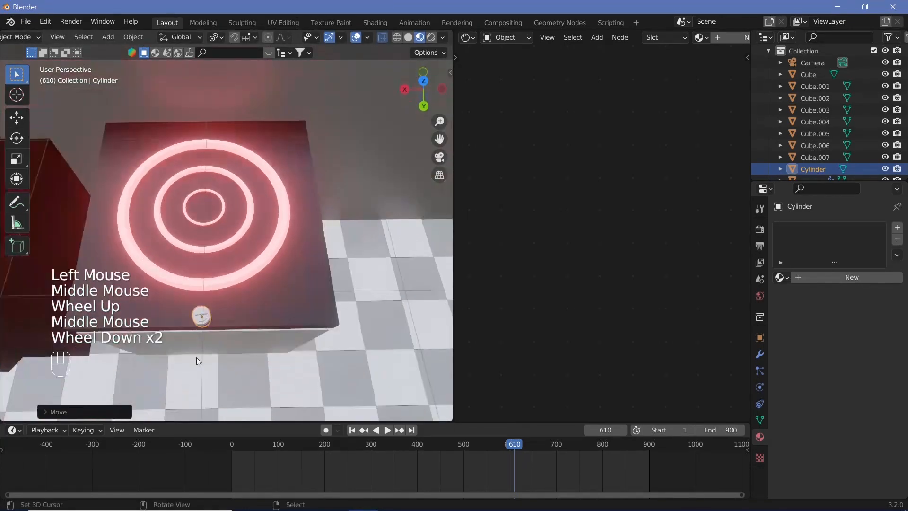
Step: Select the ghost and rotate it 90 degrees about the Z axis
middle_click_drag(197, 358, 246, 289)
scroll(225, 271, "up", 1)
scroll(225, 270, "down", 2)
scroll(183, 281, "down", 2)
middle_click_drag(246, 288, 303, 293, "shift")
scroll(301, 294, "up", 3)
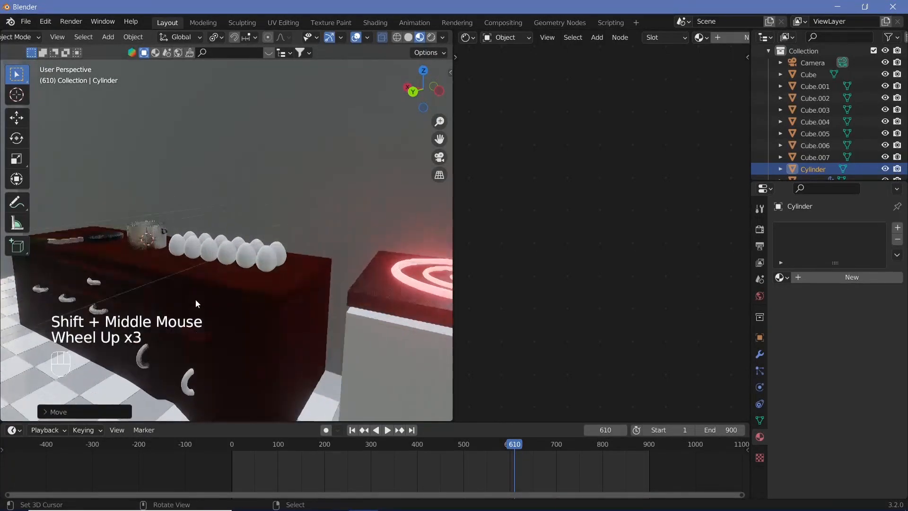
scroll(195, 300, "down", 3)
middle_click_drag(195, 300, 348, 346)
scroll(256, 308, "down", 1, "shift")
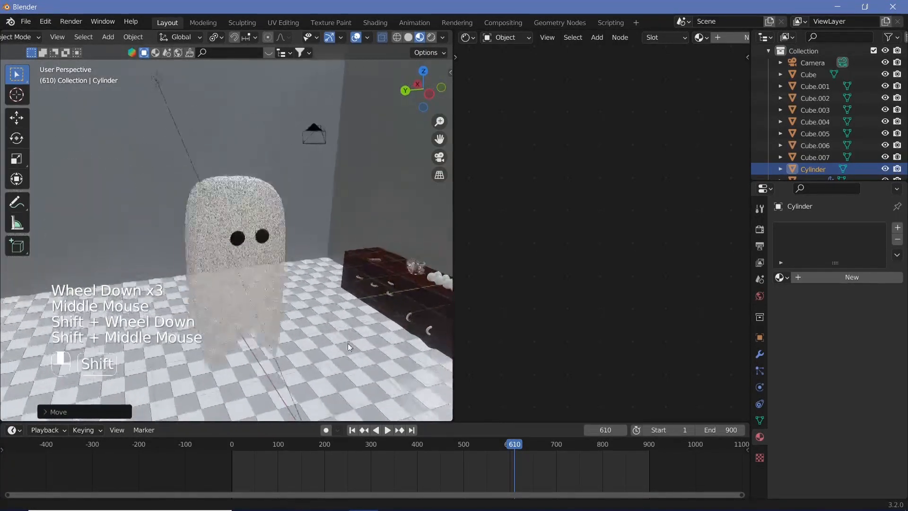
right_click(268, 285)
scroll(267, 285, "up", 2)
middle_click_drag(267, 286, 190, 277, "shift")
scroll(155, 275, "up", 1)
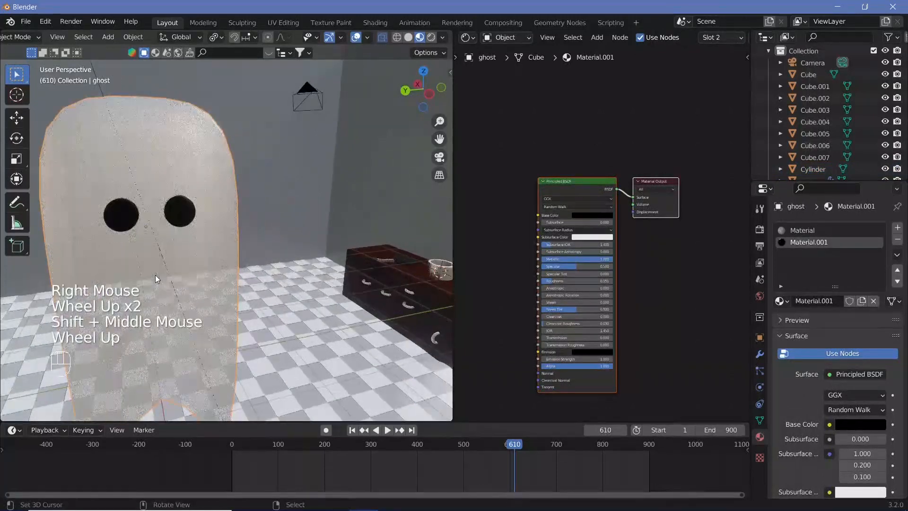
scroll(156, 274, "down", 3)
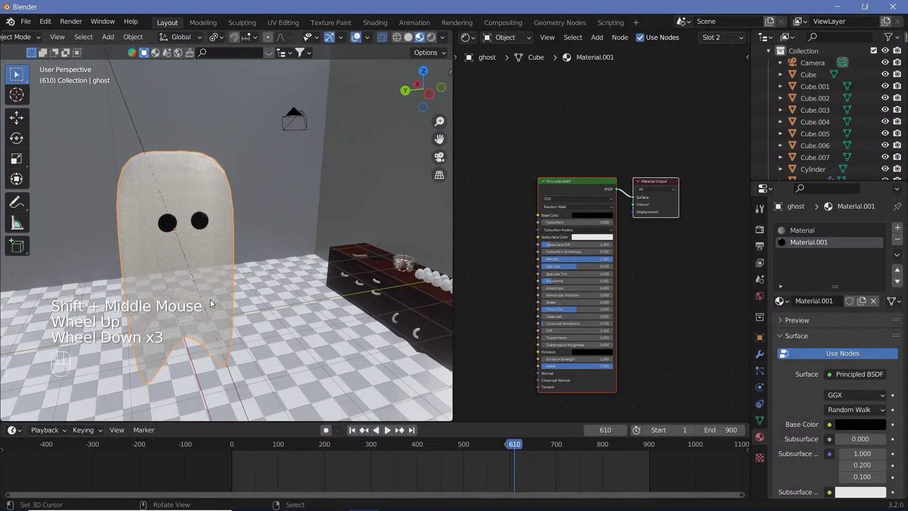
key("r")
key("z")
key("9")
key("0")
key("Return")
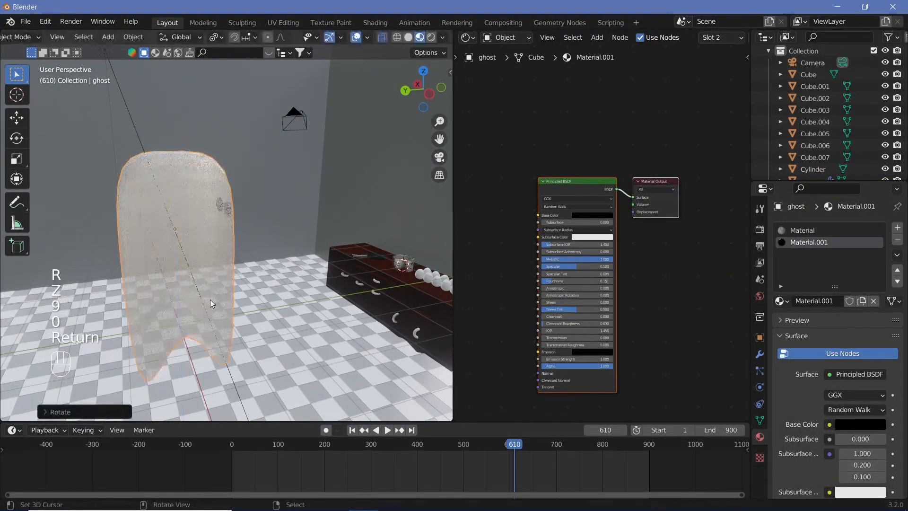
Step: Move the ghost across the room to the front of the kitchen counter
middle_click_drag(219, 309, 176, 313)
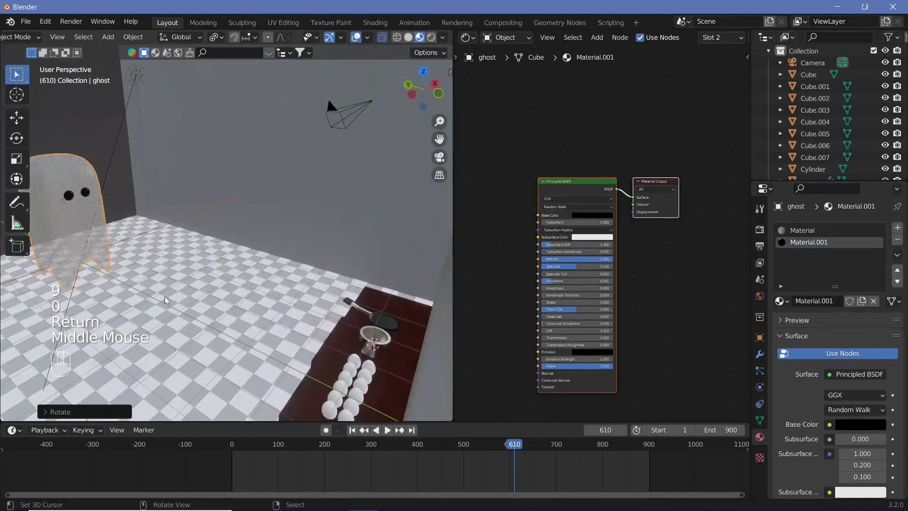
key("g")
left_click(397, 387)
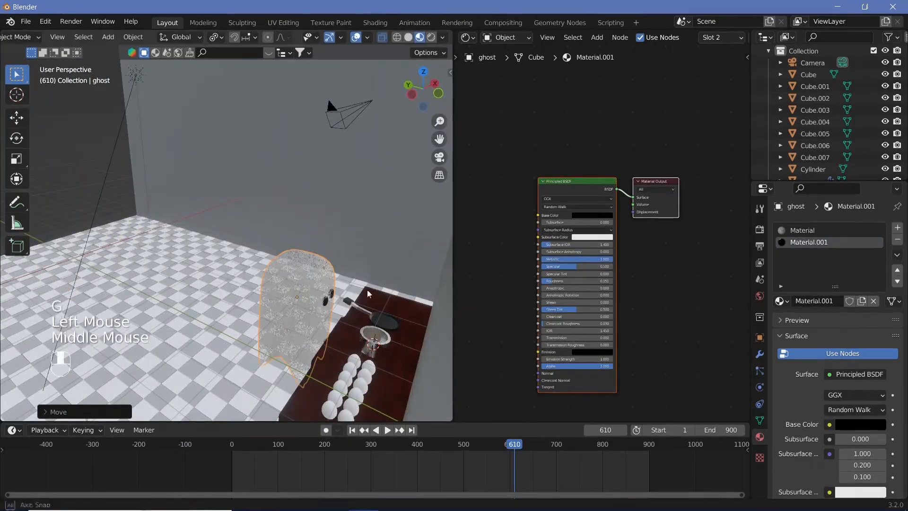
Step: Rotate the ghost about the Z axis so its eyes face toward the induction cooker's side
middle_click_drag(367, 292, 357, 265)
right_click(335, 106)
middle_click_drag(317, 192, 227, 208)
scroll(304, 174, "up", 1)
right_click(220, 211)
key("r")
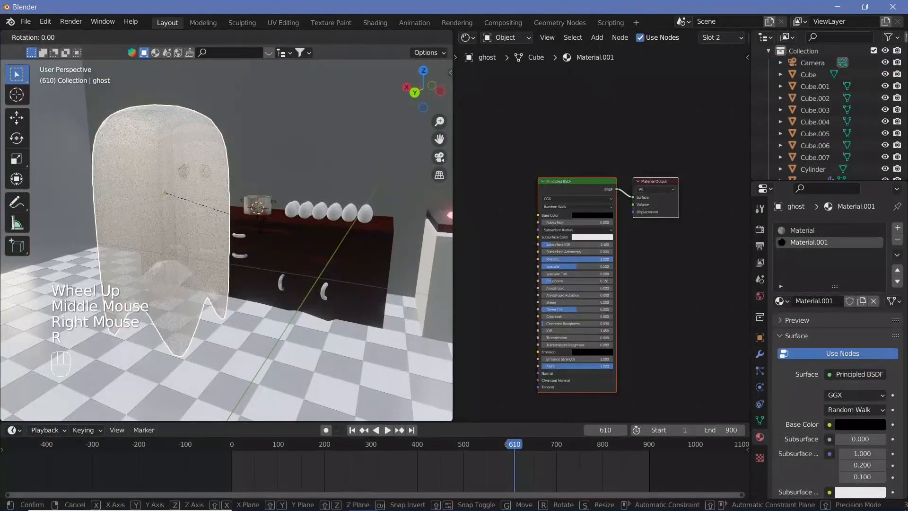
key("z")
left_click(325, 295)
middle_click_drag(225, 249, 255, 243, "shift")
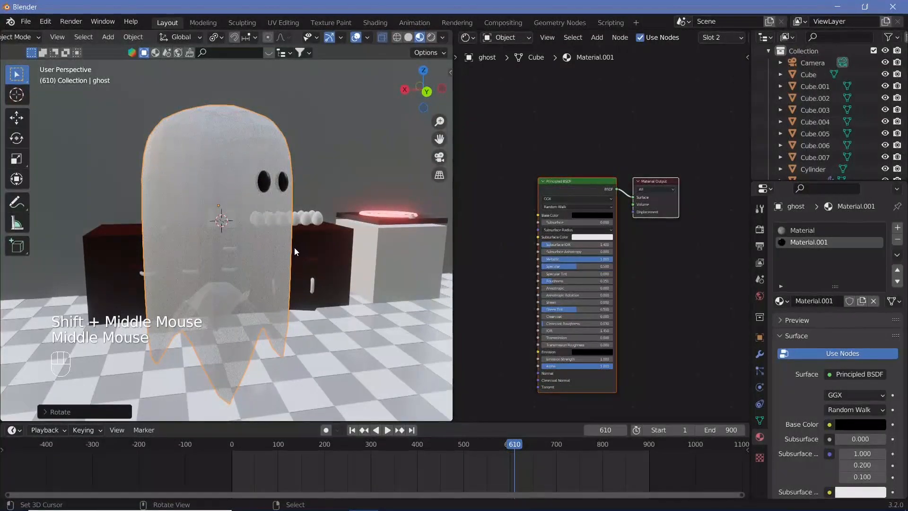
Step: Select the camera and align it to a frontal view of the ghost, the counter and the cooker
scroll(293, 247, "down", 4)
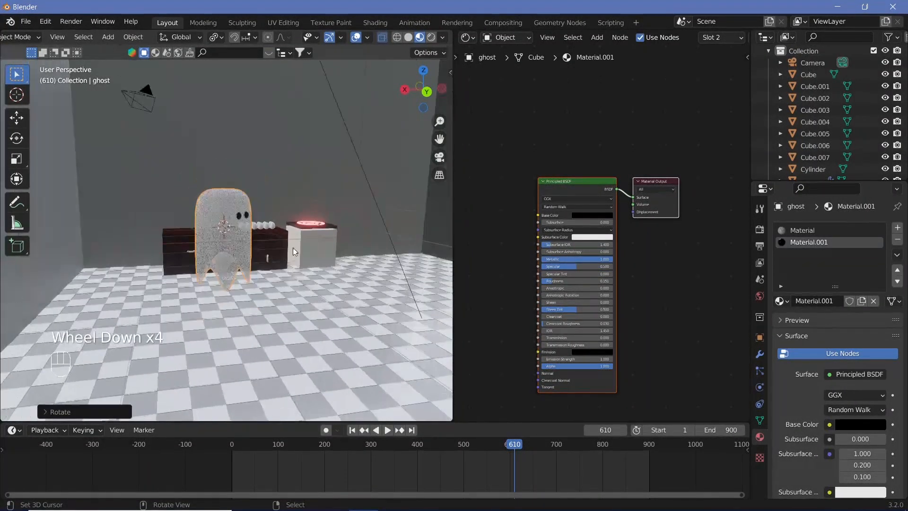
right_click(142, 100)
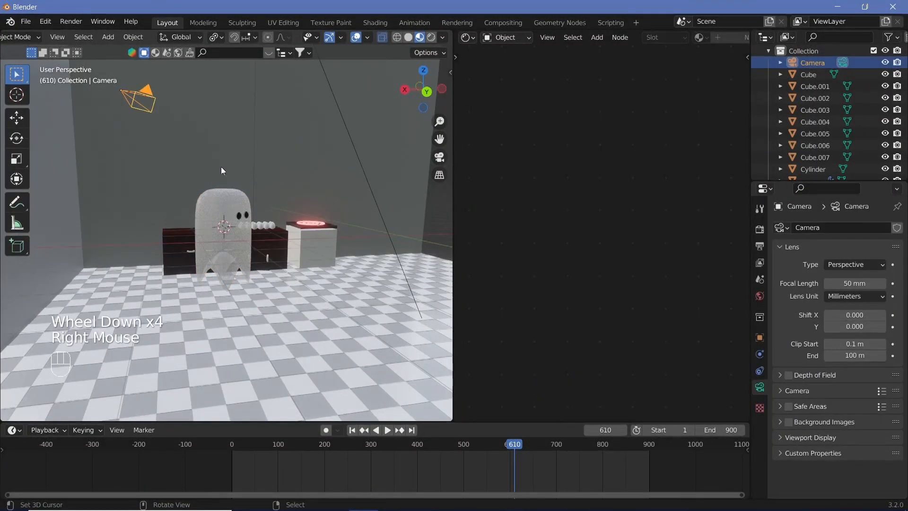
scroll(222, 189, "up", 3)
key("ctrl+alt+KP_0")
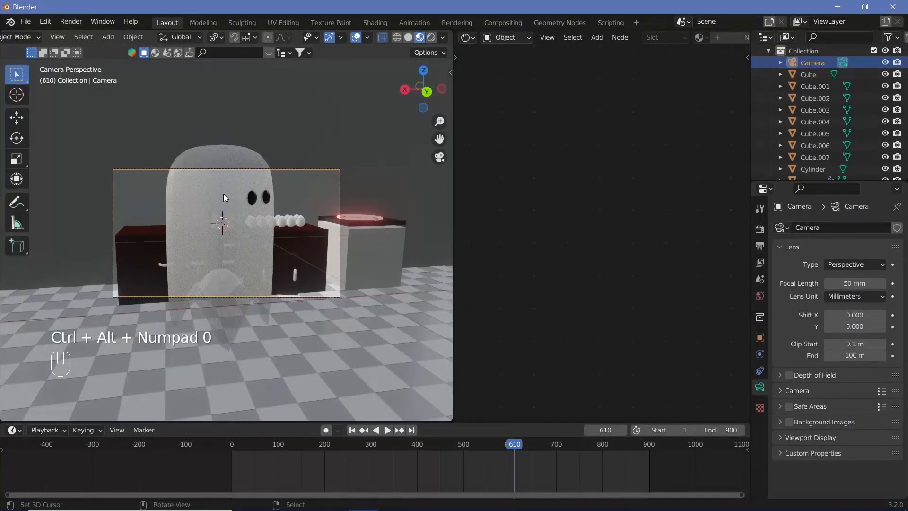
Step: Move the camera back along the Y axis and rotate it about the Z axis to frame the ghost, counter and cooker
scroll(319, 241, "up", 1)
scroll(318, 238, "up", 1)
key("g")
key("y")
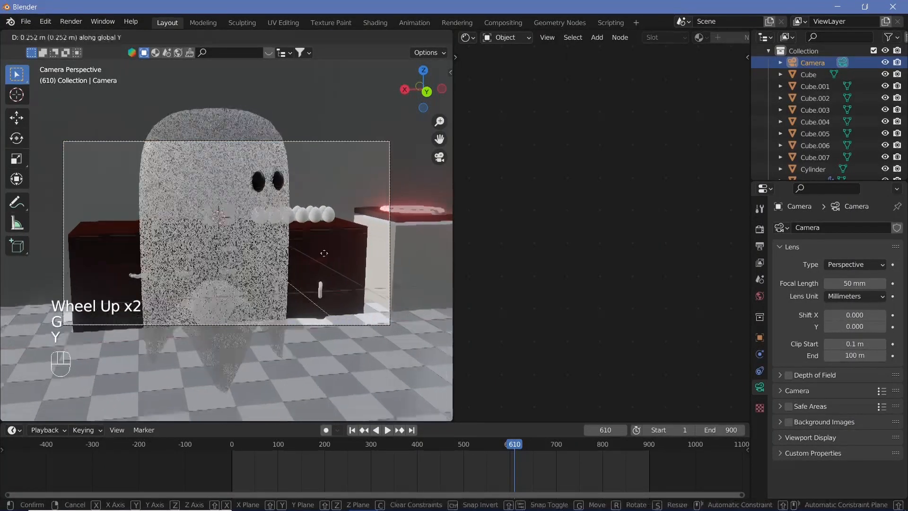
left_click(287, 242)
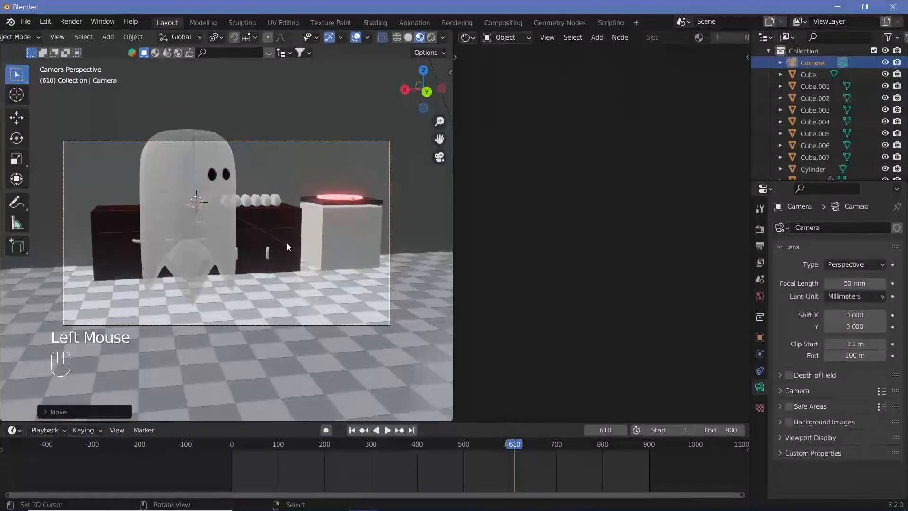
key("r")
key("z")
left_click(349, 215)
Step: Lock the camera to the view and reframe it at an angle on the ghost, the counter and the cooker
middle_click_drag(352, 217, 286, 226, "shift")
key("n")
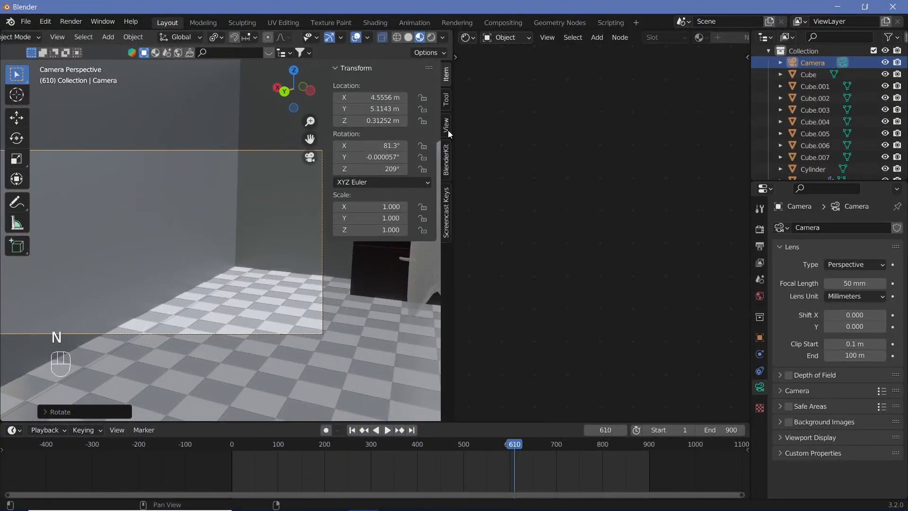
left_click(448, 130)
left_click(379, 217)
key("n")
scroll(280, 234, "down", 4)
scroll(278, 232, "up", 3, "shift")
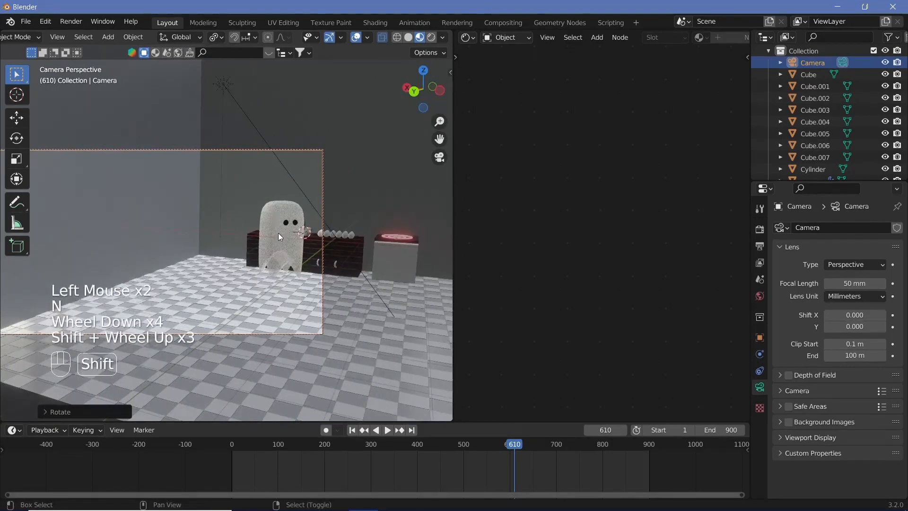
scroll(279, 233, "up", 4)
middle_click_drag(278, 233, 180, 220, "shift")
scroll(191, 221, "down", 2)
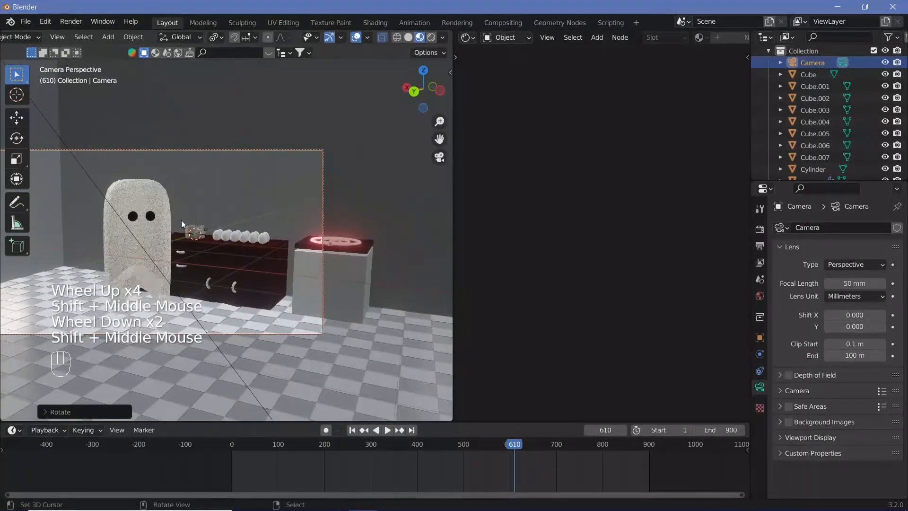
Step: Unlock the camera from the view and return to the camera perspective
key("n")
left_click(344, 201)
key("n")
middle_click_drag(260, 229, 436, 230)
key("KP_0")
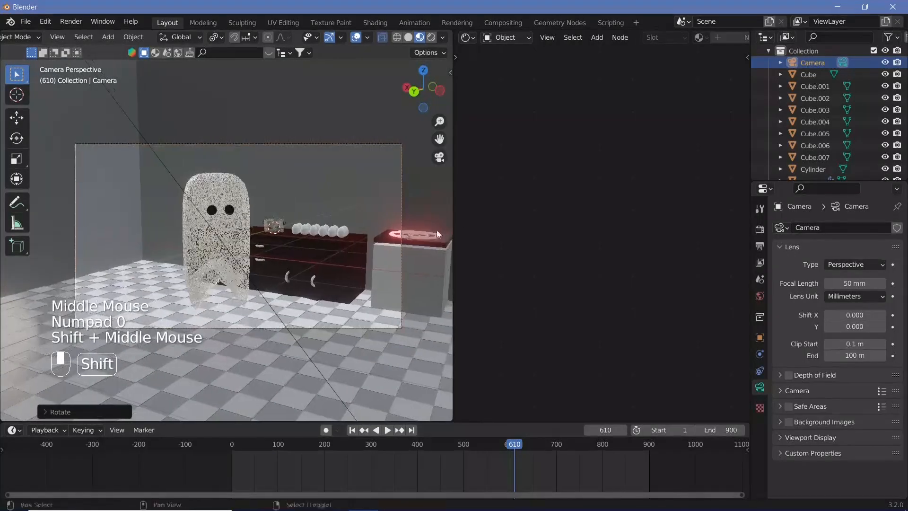
Step: Widen the 3D viewport and hide its overlays for a clean, enlarged camera view
left_click_drag(454, 232, 636, 232)
scroll(338, 280, "up", 2)
left_click(539, 38)
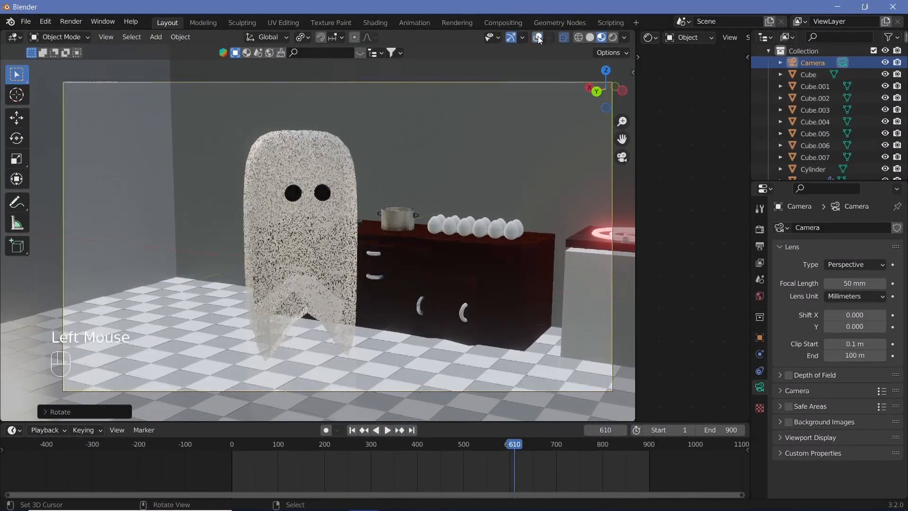
Step: Play the animation from the camera view, stop it and return to frame 0
key("shift+space")
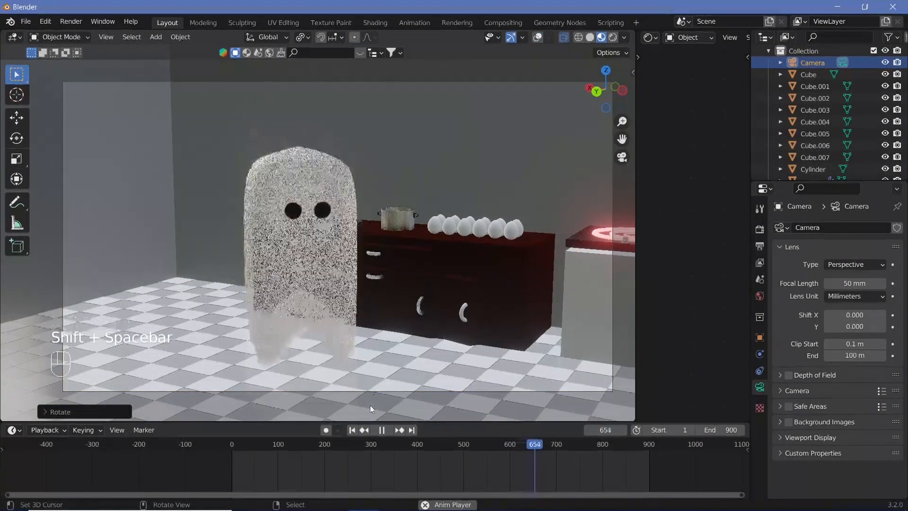
key("shift+space")
left_click(232, 451)
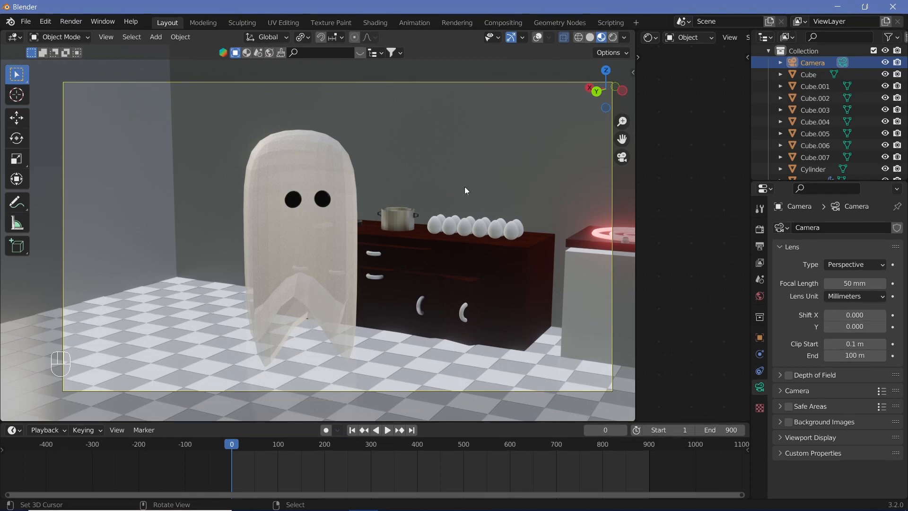
Step: Add a mesh circle and clear its location so it sits at the world origin
key("shift+a")
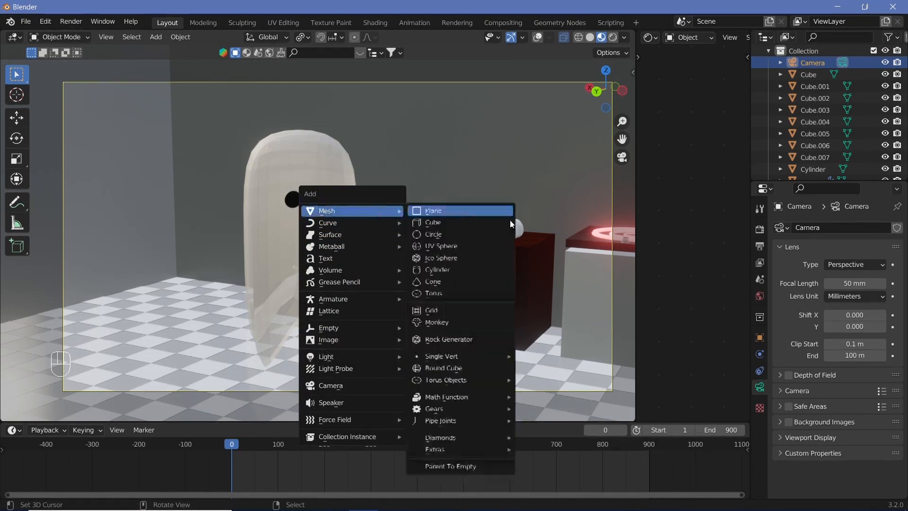
left_click(472, 231)
key("KP_0")
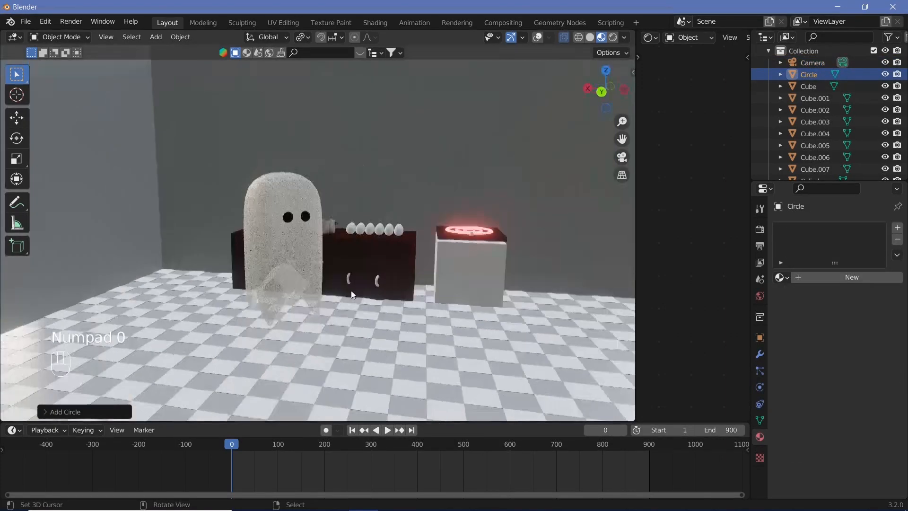
scroll(432, 330, "down", 2)
key("alt+g")
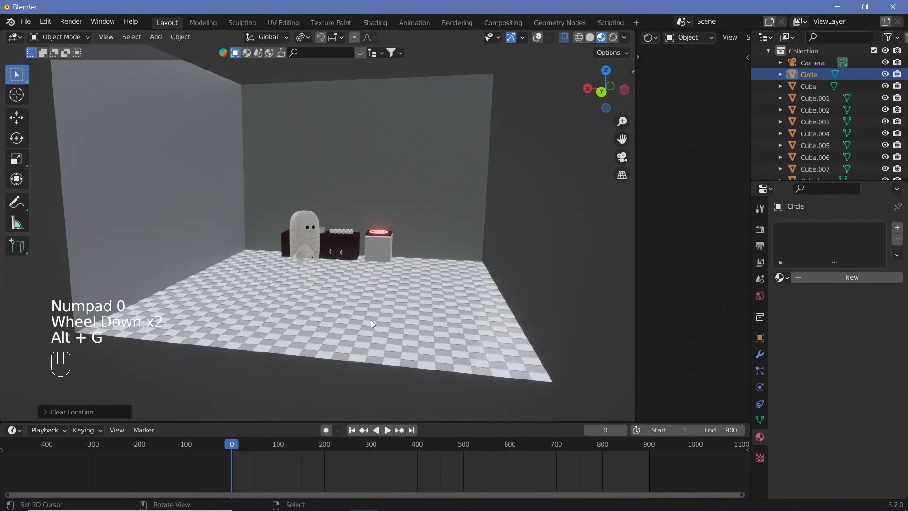
key("g")
right_click(387, 288)
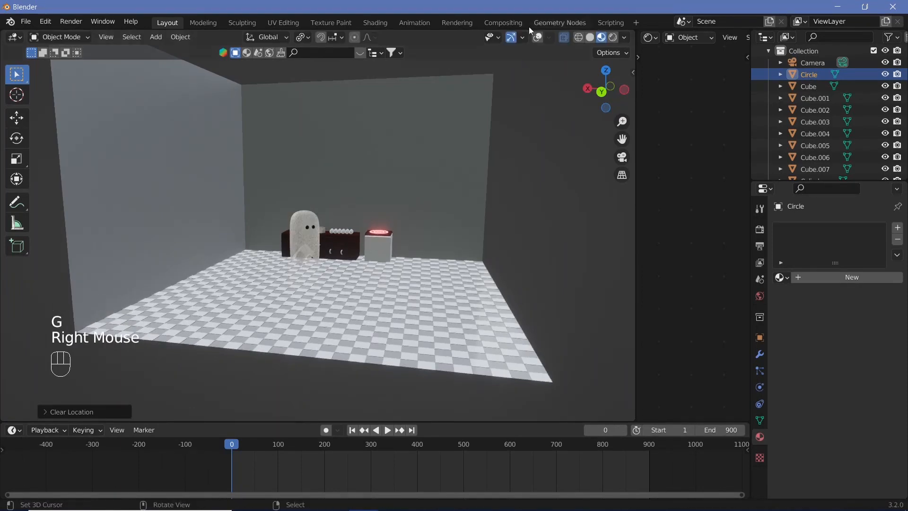
Step: Show the viewport overlays again and fill the circle with a face
left_click(407, 222)
scroll(413, 209, "up", 2)
scroll(414, 210, "up", 1)
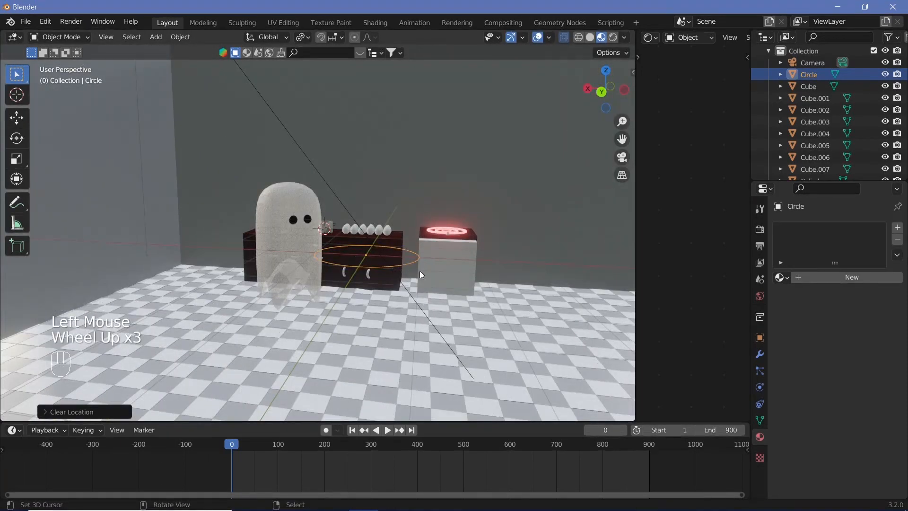
key("Tab")
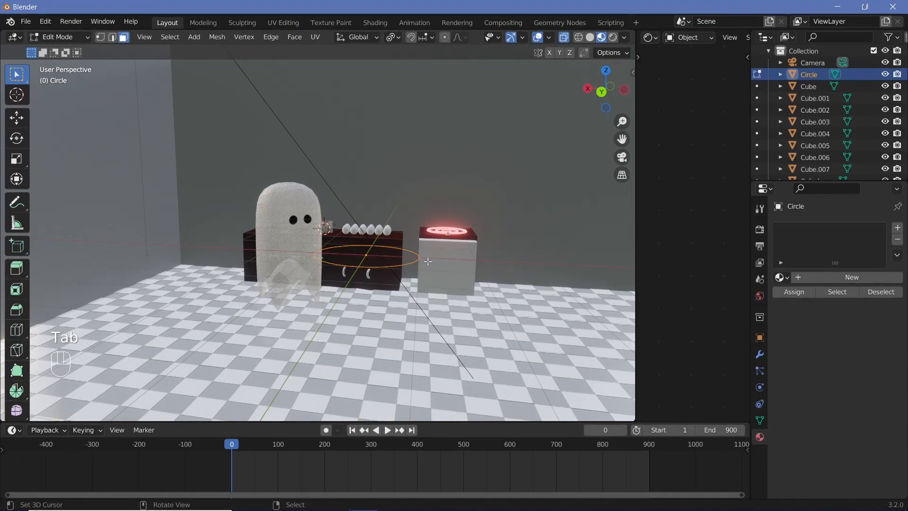
key("f")
key("Tab")
scroll(427, 263, "up", 2)
middle_click_drag(427, 263, 415, 301)
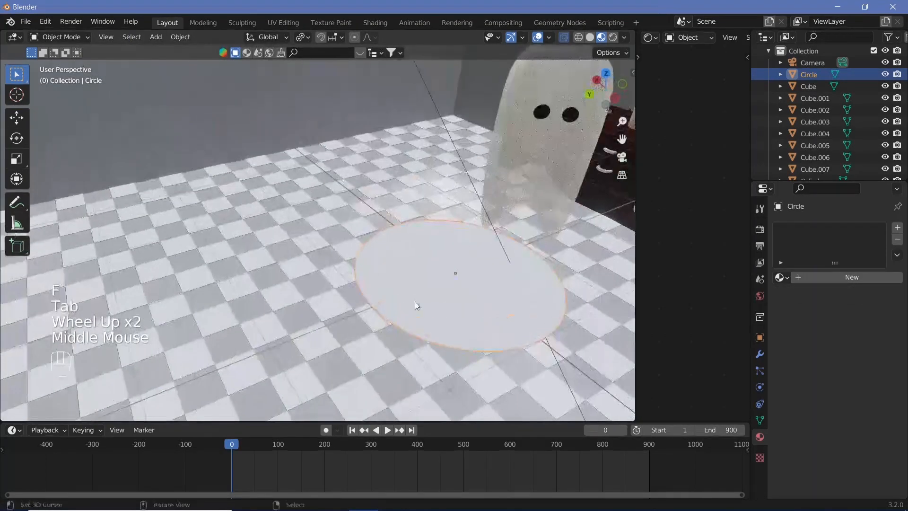
Step: Scale the filled circle along the Y axis into a long oval
key("s")
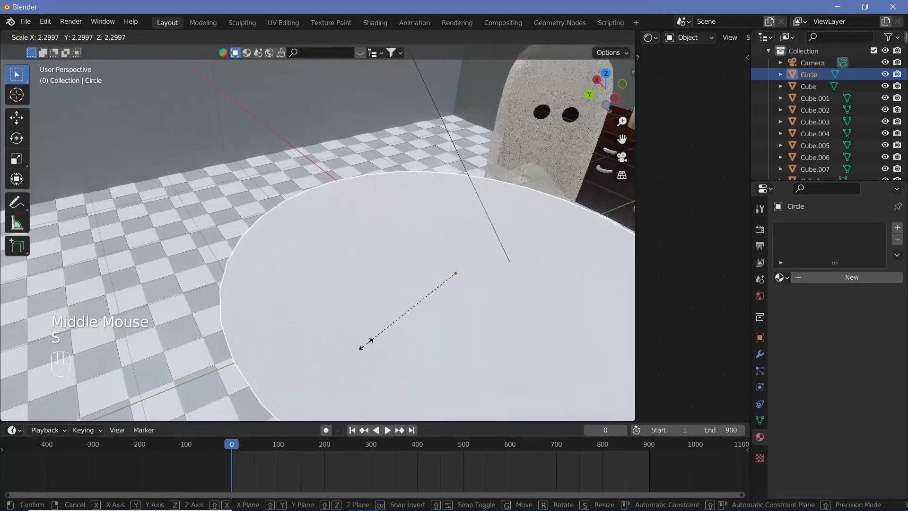
key("y")
left_click(373, 347)
Step: Pull an edge of the oval outward and scale it down to form a pointed speech bubble tail
scroll(387, 352, "down", 2)
key("Tab")
right_click(359, 325)
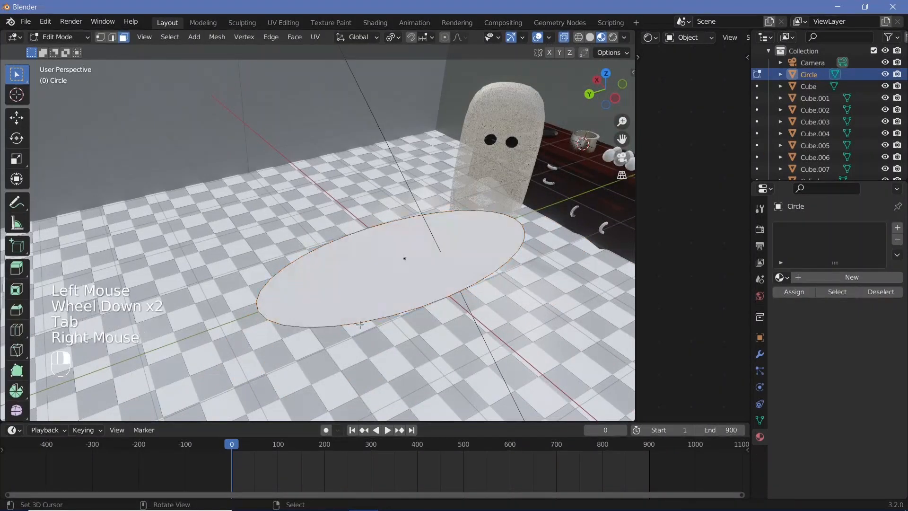
right_click(352, 328)
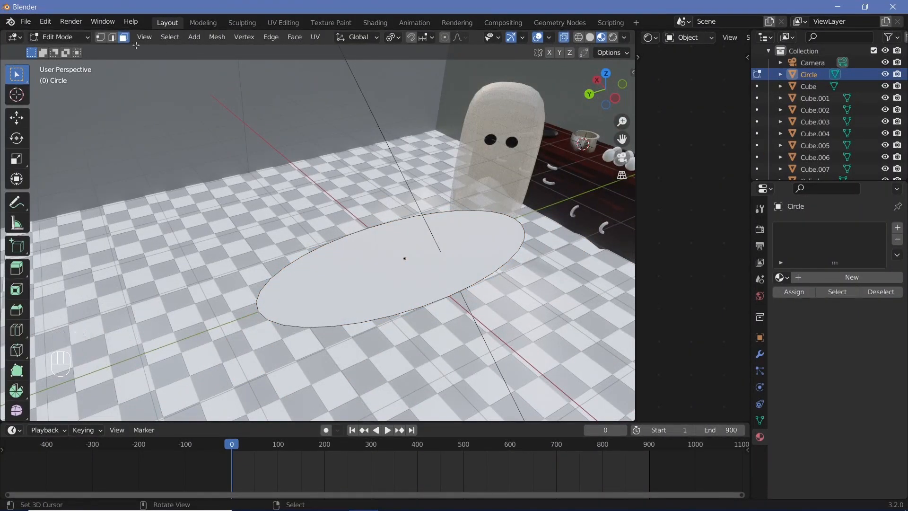
right_click(354, 318)
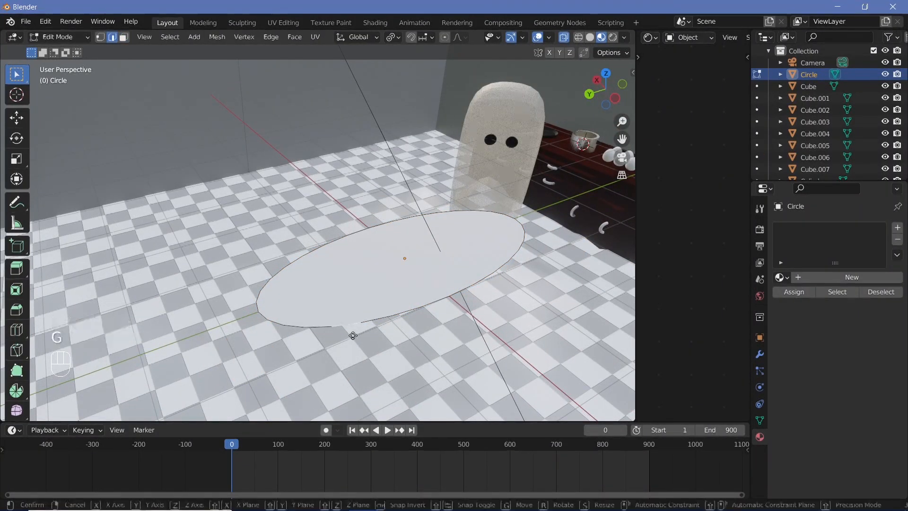
key("g")
left_click(451, 380)
key("s")
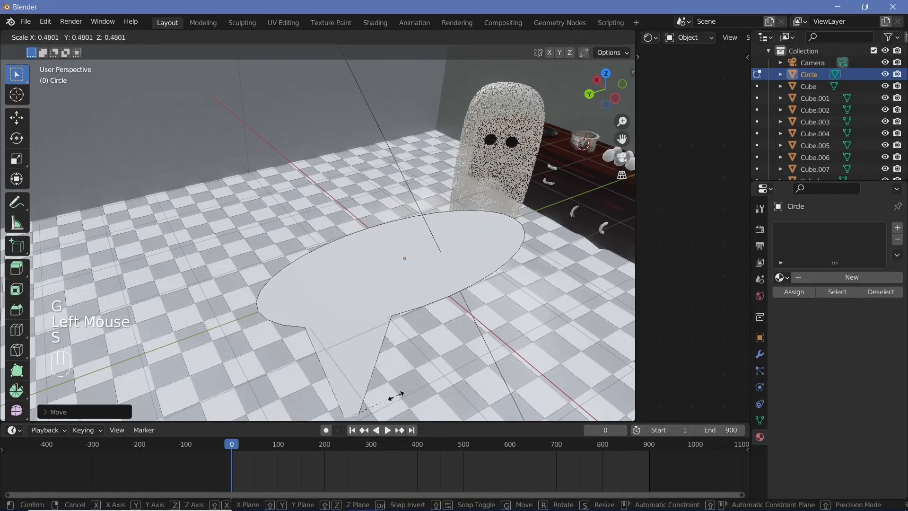
left_click(418, 334)
key("Tab")
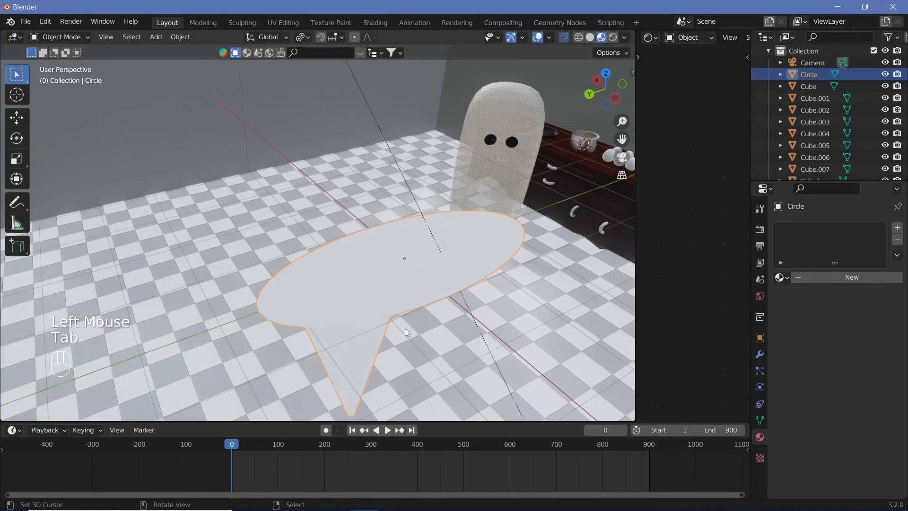
Step: Select the edges on both sides of the tail's base and scale them up to narrow the tail
scroll(406, 331, "down", 2)
middle_click_drag(407, 331, 285, 337)
key("Tab")
right_click(276, 334)
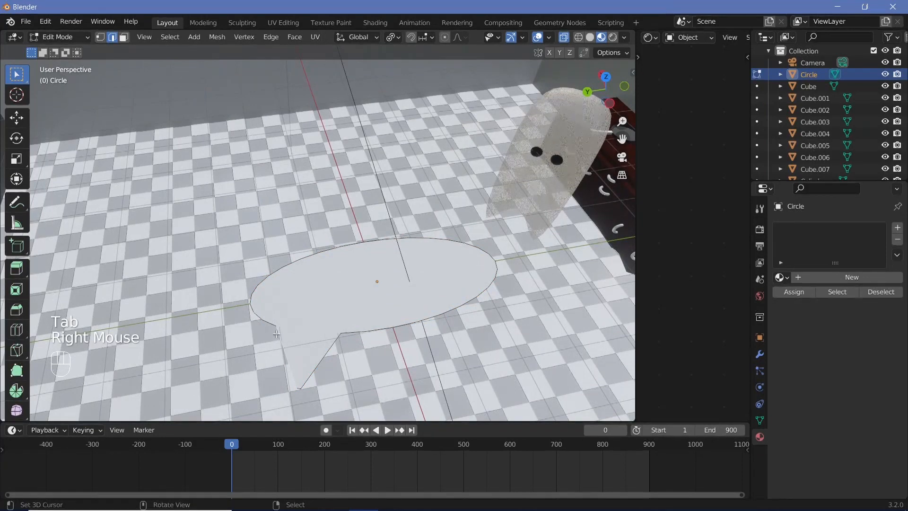
right_click(346, 334)
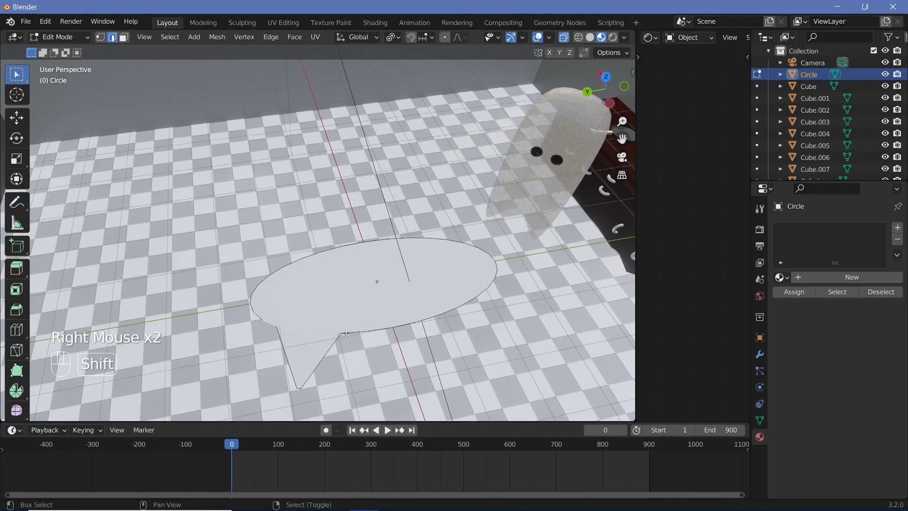
right_click(417, 349, "shift")
key("s")
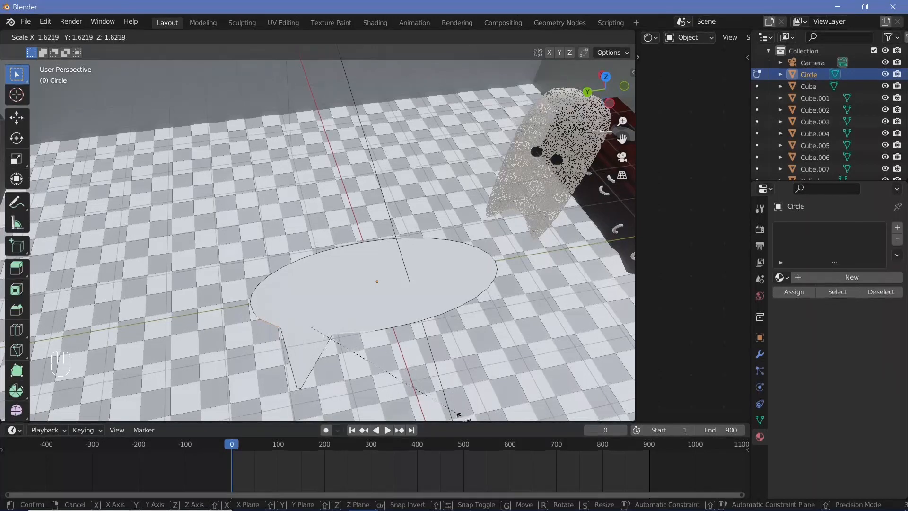
left_click(404, 239)
key("Tab")
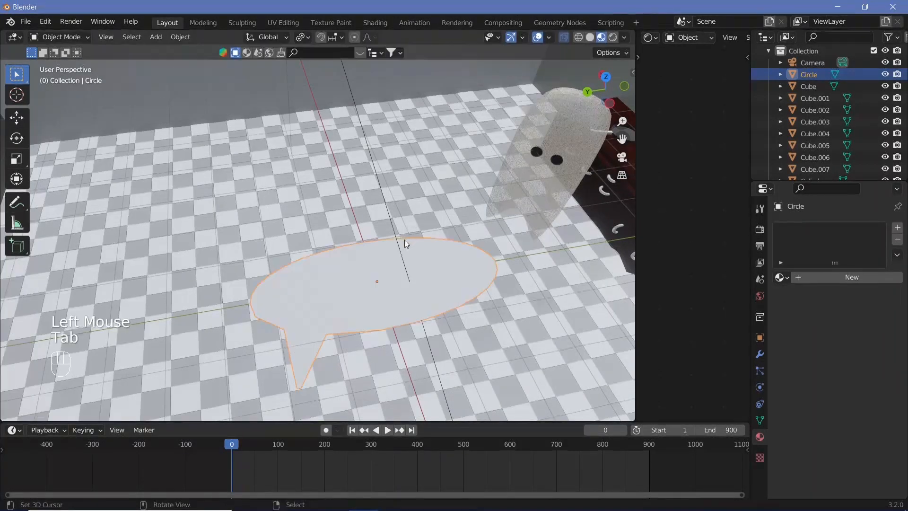
Step: Tilt the speech bubble upright with a free trackball rotation
scroll(405, 240, "down", 1)
right_click(382, 274)
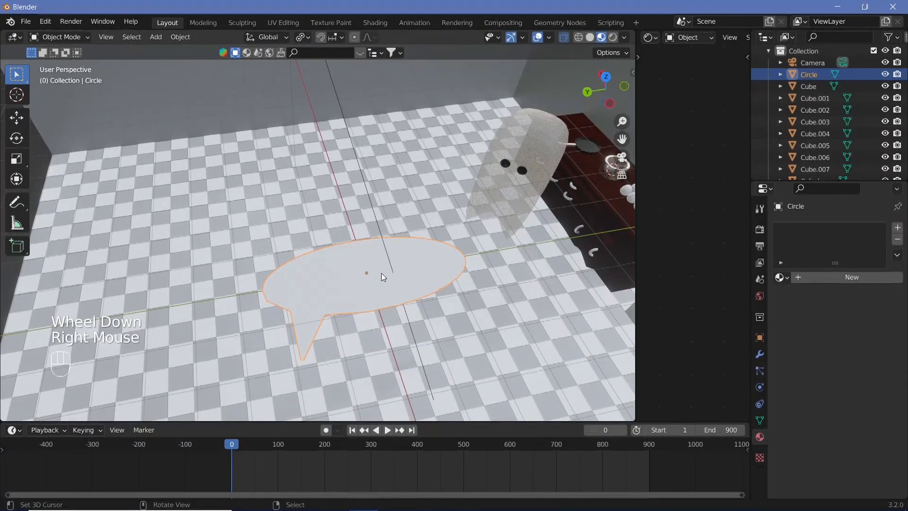
key("r")
key("r")
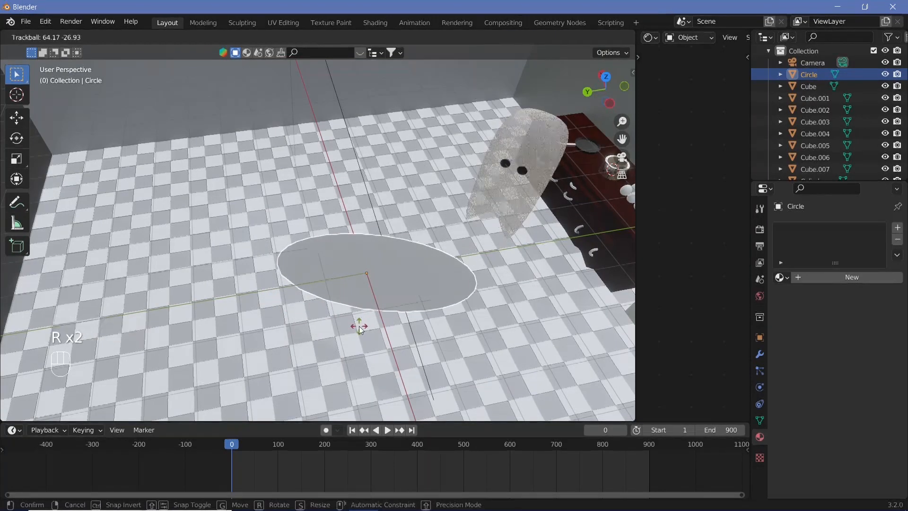
left_click(384, 285)
middle_click_drag(385, 285, 614, 284)
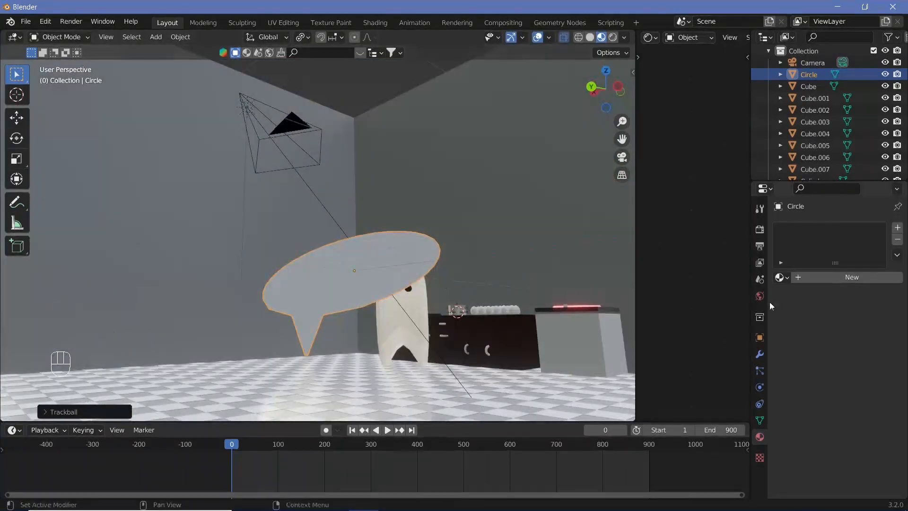
Step: Add a Copy Rotation constraint to the speech bubble
left_click(761, 402)
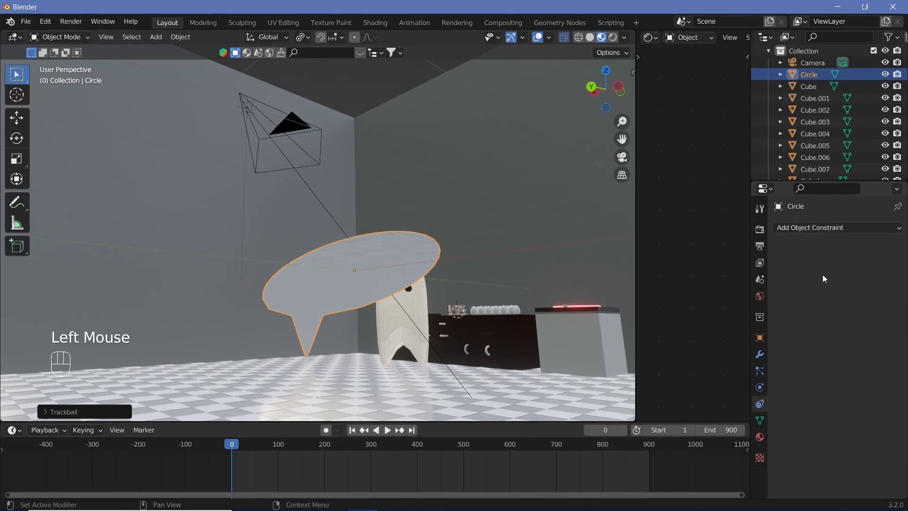
left_click(836, 227)
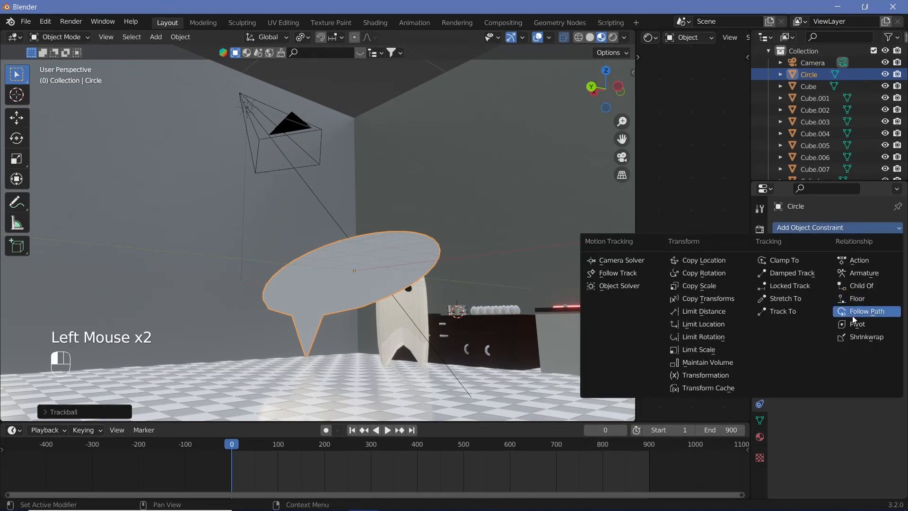
left_click(730, 274)
left_click(881, 265)
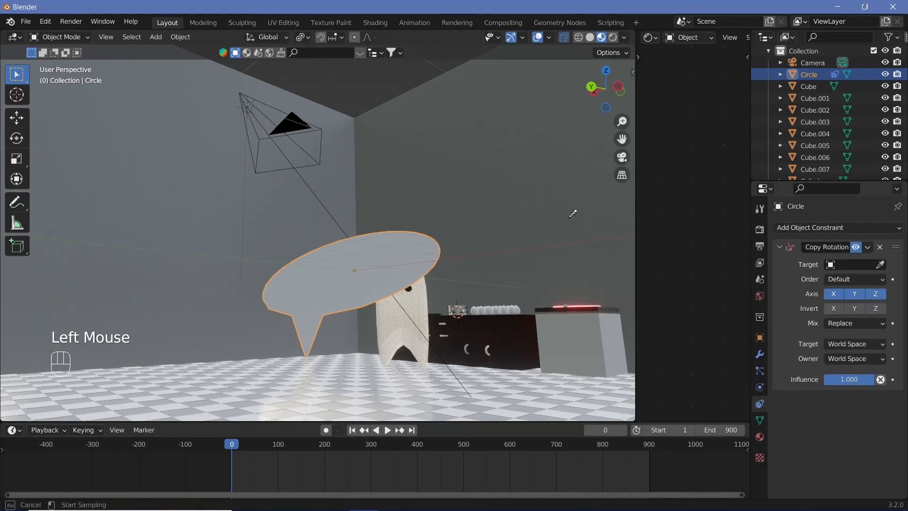
left_click(312, 124)
key("KP_0")
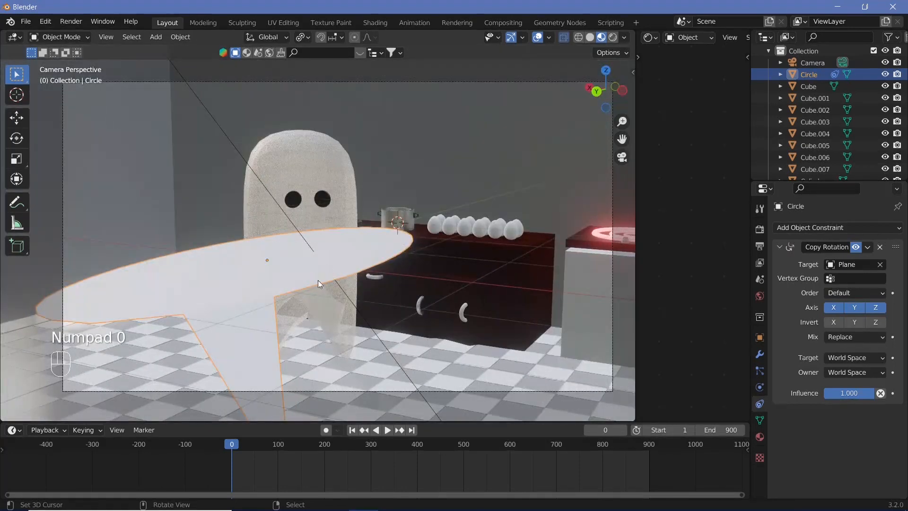
left_click(881, 264)
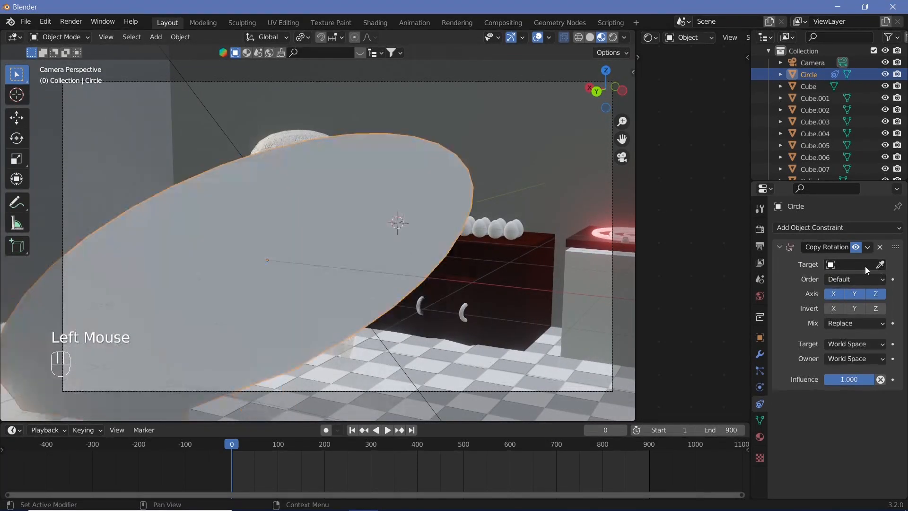
Step: Set the Camera as the target of the speech bubble's Copy Rotation constraint
left_click(865, 267)
left_click(804, 280)
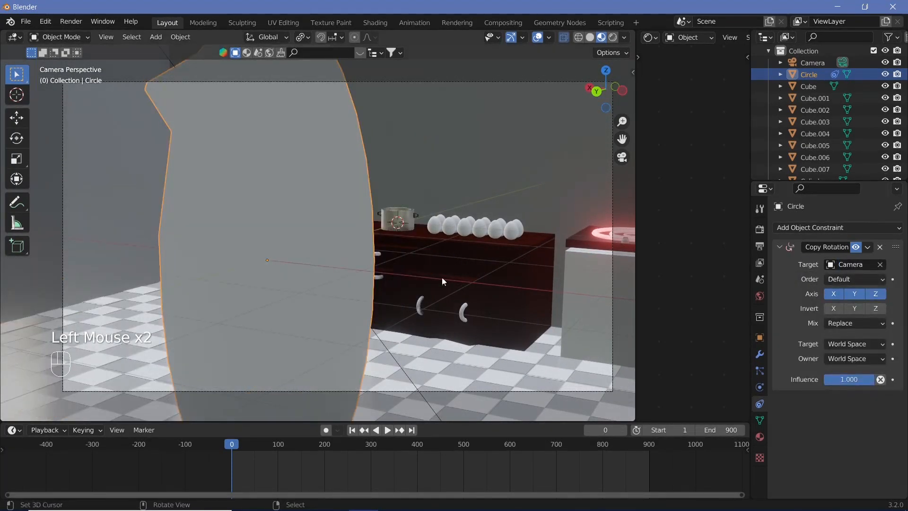
Step: Move the speech bubble along the Y axis so it stands beside the ghost in the camera view
key("g")
key("y")
left_click(507, 217)
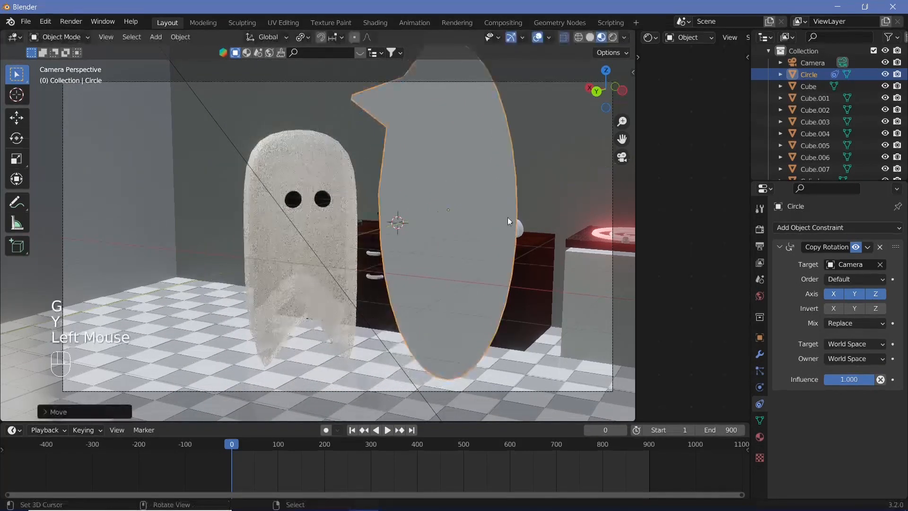
Step: Rotate the whole speech bubble mesh in Edit Mode about 83 degrees around global Y so the oval lies horizontally
key("Tab")
key("a")
key("r")
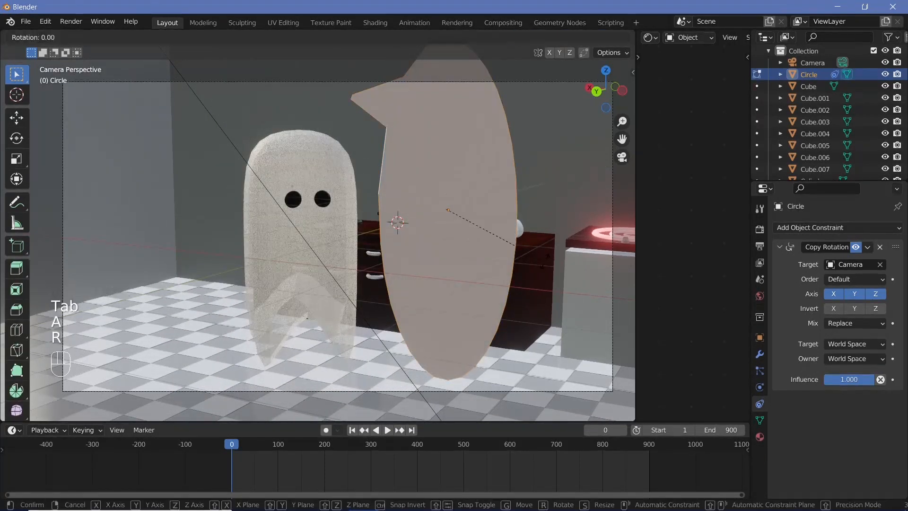
key("y")
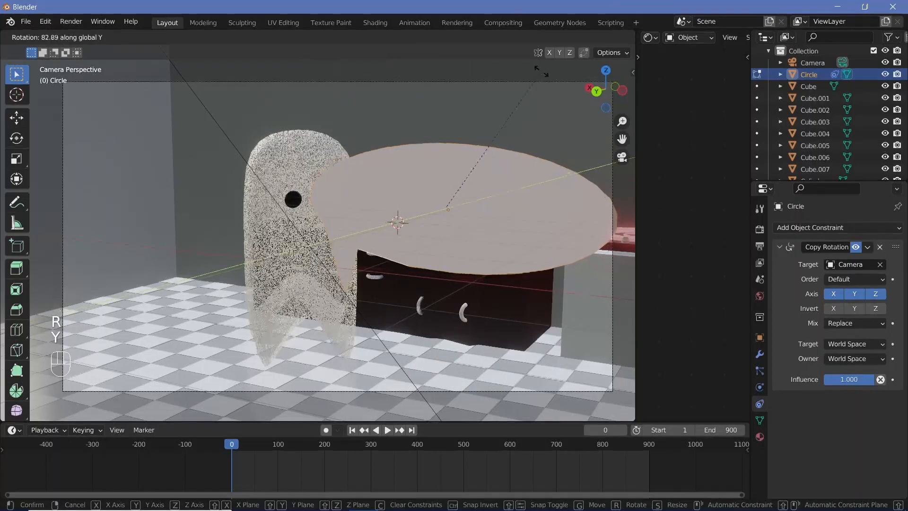
left_click(475, 164)
Step: Move the tip of the speech bubble's tail up and outward so it points toward the ghost, and return to Object Mode
right_click(349, 299)
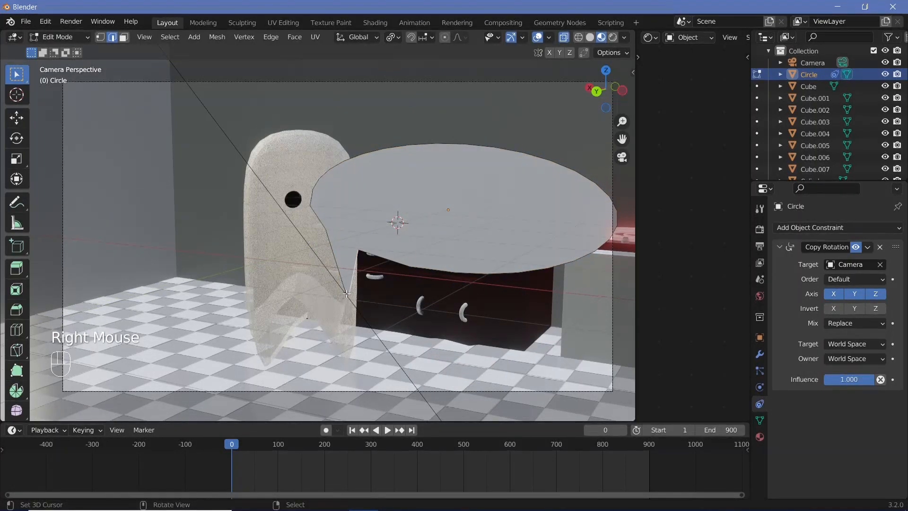
right_click(382, 311)
key("g")
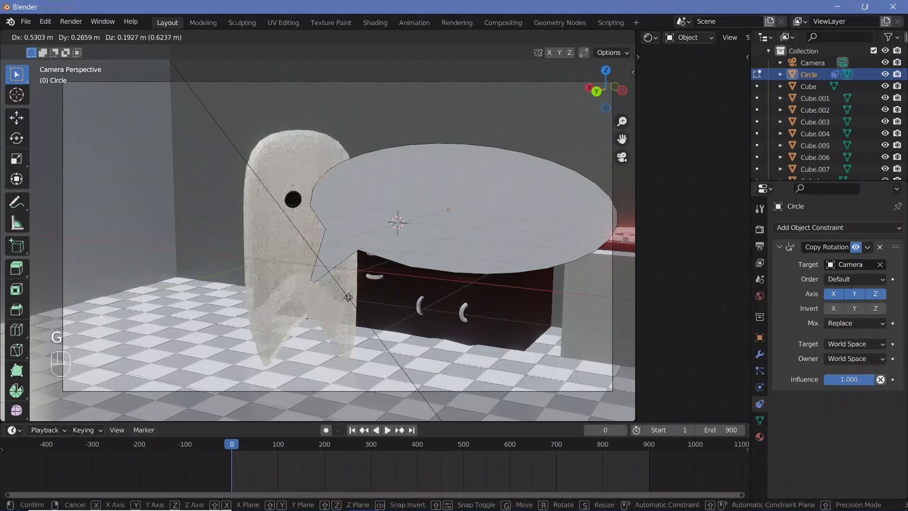
left_click(343, 293)
key("s")
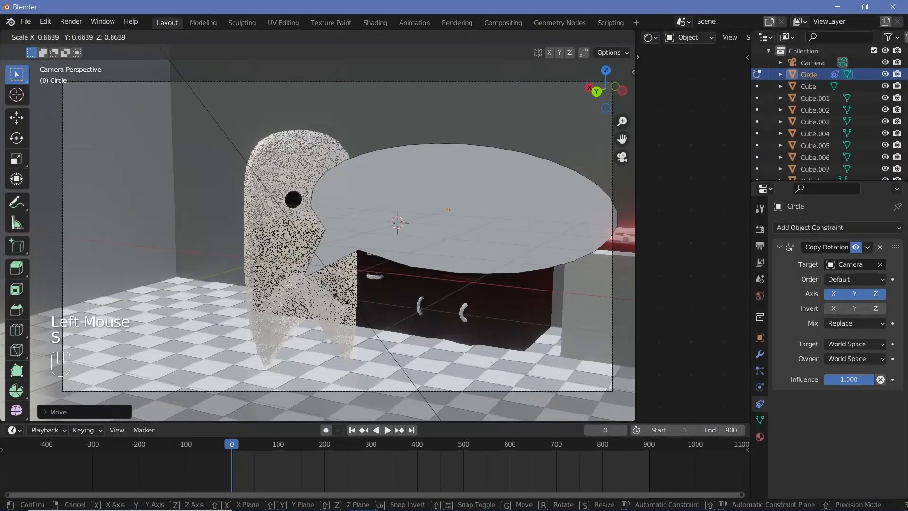
left_click(322, 292)
key("Tab")
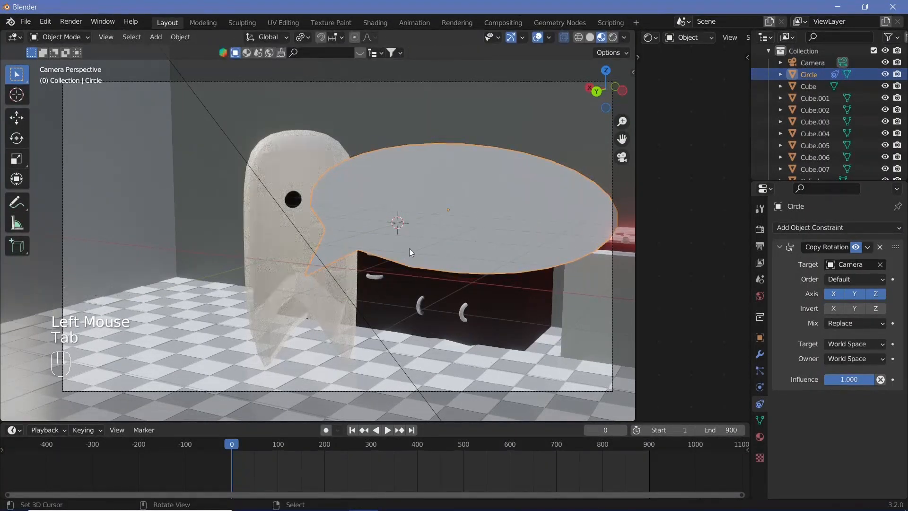
Step: Scale the speech bubble down to about half size and place it above the counter beside the ghost's head
key("s")
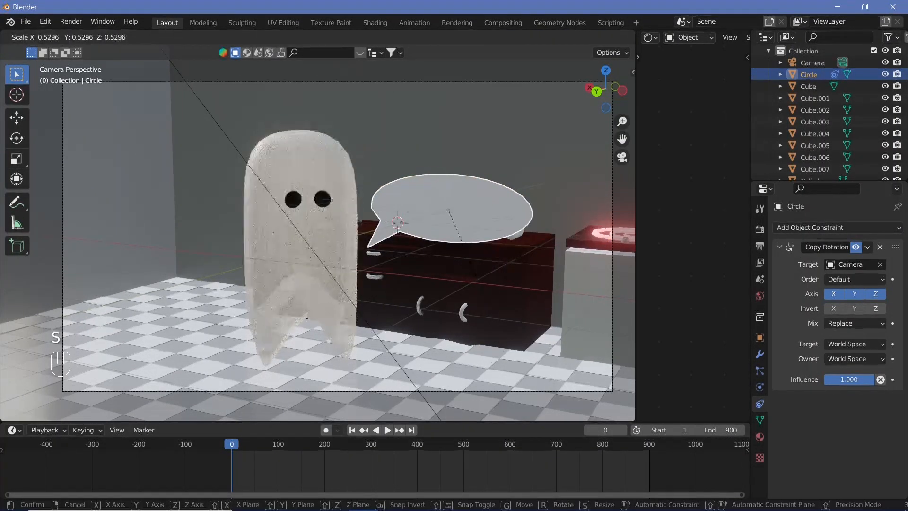
left_click(463, 279)
key("g")
left_click(426, 185)
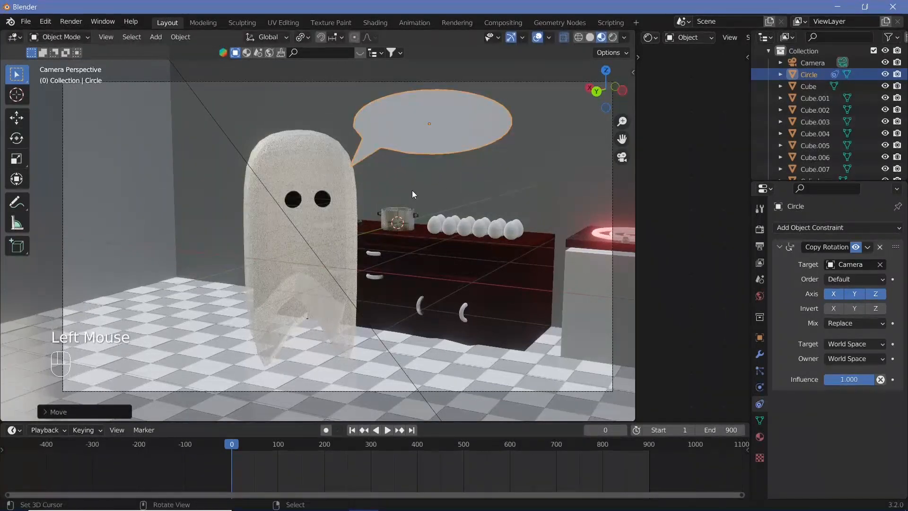
Step: Reposition the speech bubble beside the ghost's head while viewing the scene from outside the camera
key("KP_0")
middle_click_drag(443, 271, 523, 300)
scroll(397, 331, "up", 4)
key("g")
left_click(378, 356)
key("g")
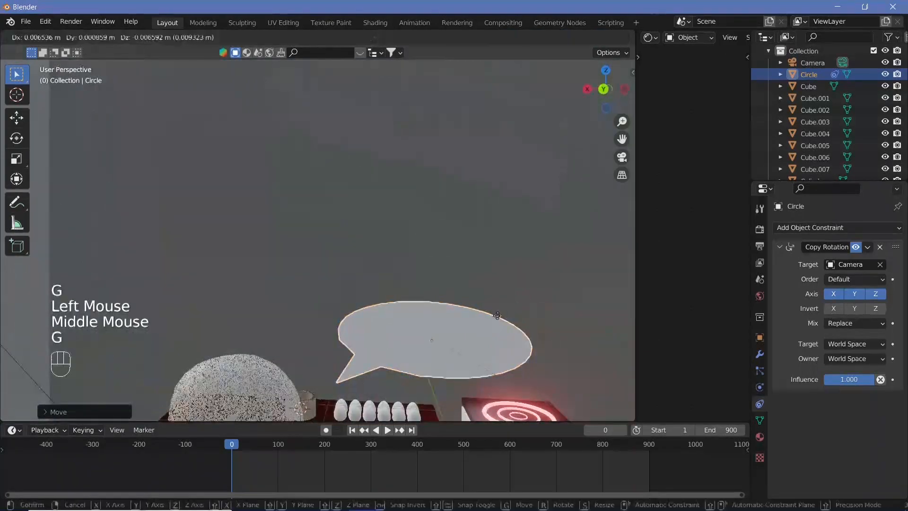
left_click(452, 314)
Step: Fine-tune the speech bubble's placement from a side angle so its tail meets the ghost's head in the camera view
middle_click_drag(452, 314, 623, 314)
scroll(497, 365, "down", 3)
scroll(496, 364, "up", 8)
scroll(497, 364, "down", 2)
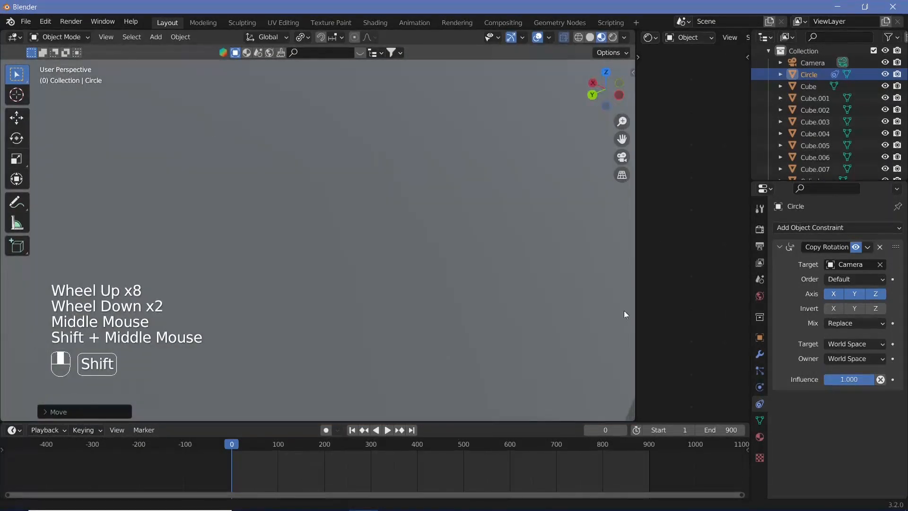
scroll(546, 299, "down", 4)
middle_click_drag(546, 299, 407, 302, "shift")
key("g")
left_click(302, 303)
middle_click_drag(302, 303, 340, 271)
key("g")
left_click(265, 288)
left_click(622, 157)
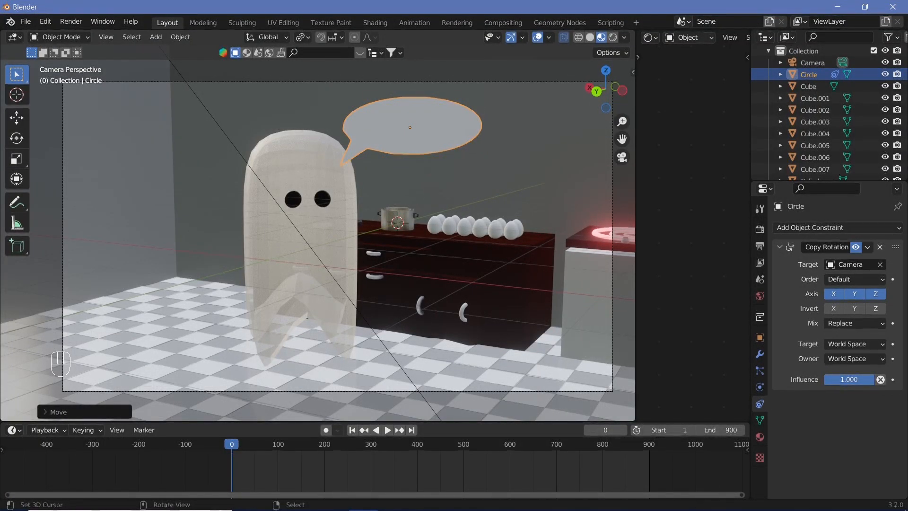
Step: Keyframe the speech bubble's location, rotation and scale, and shift that keyframe 30 frames to frame 30
key("s")
right_click(418, 143)
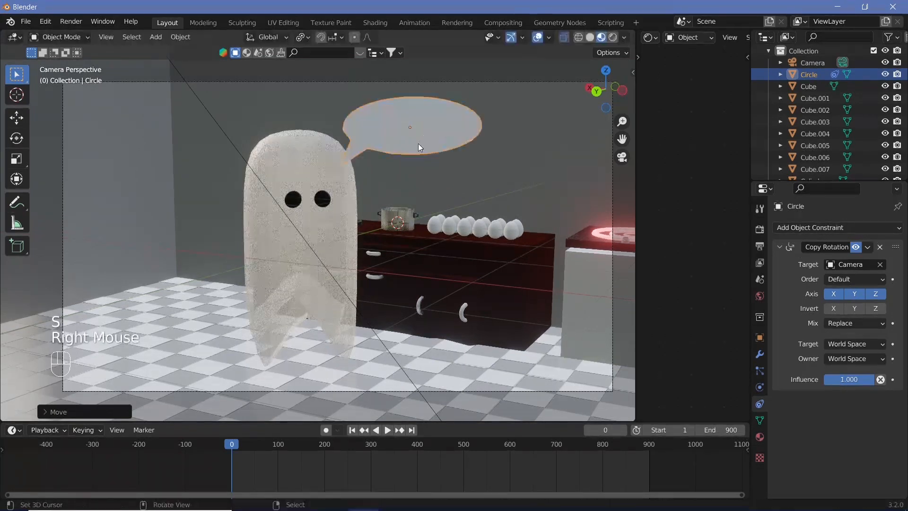
key("i")
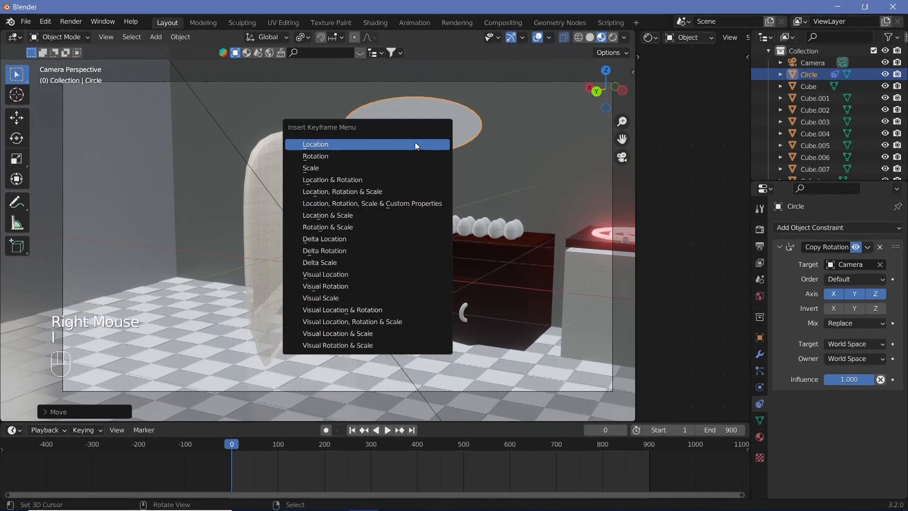
left_click(404, 191)
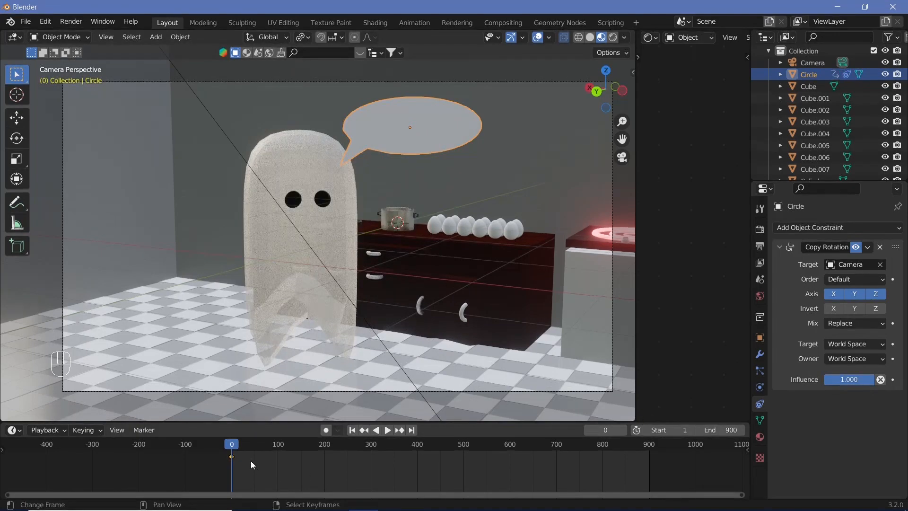
key("g")
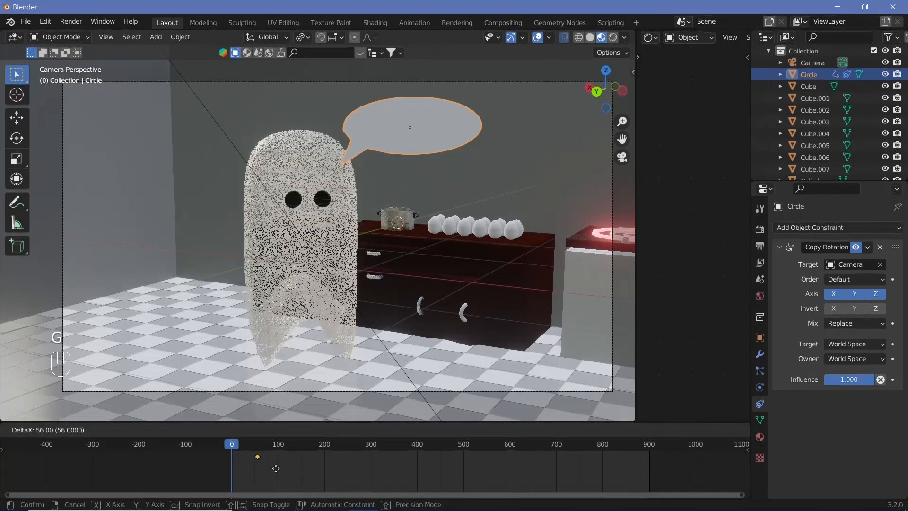
type("30")
key("Return")
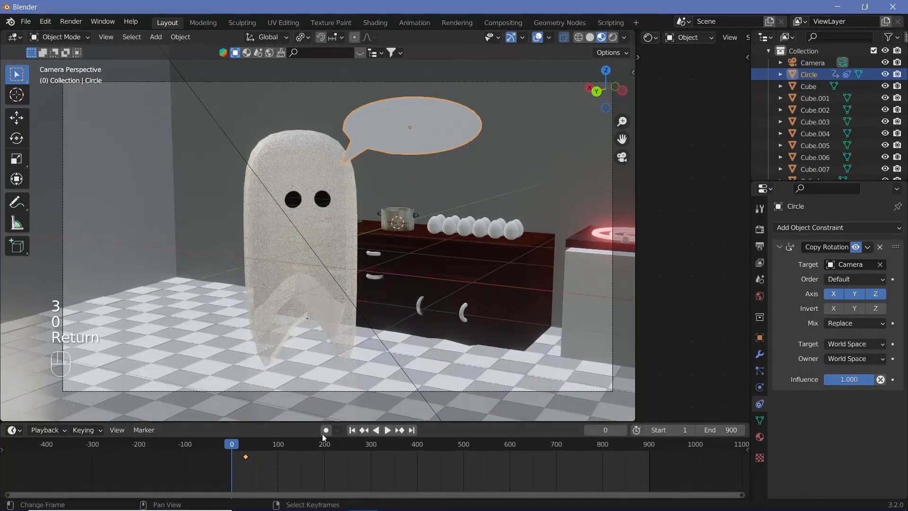
Step: Scale the speech bubble to 0 at frame 0, keyframe its location, rotation and scale, and preview the pop-in animation
type("s0")
key("Return")
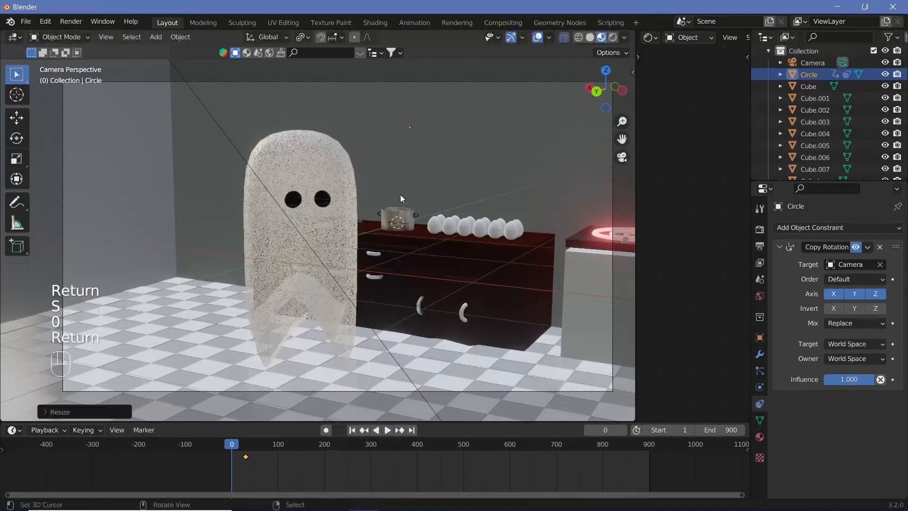
key("i")
left_click(400, 194)
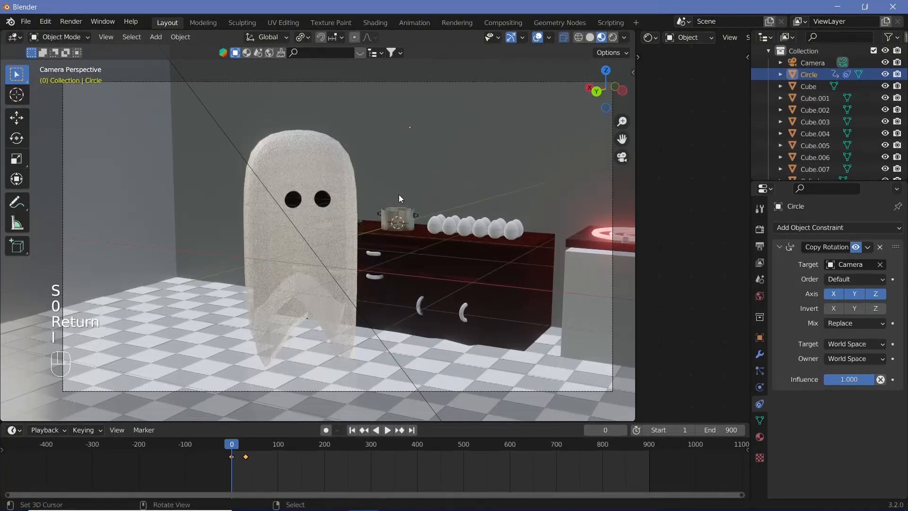
key("shift+space")
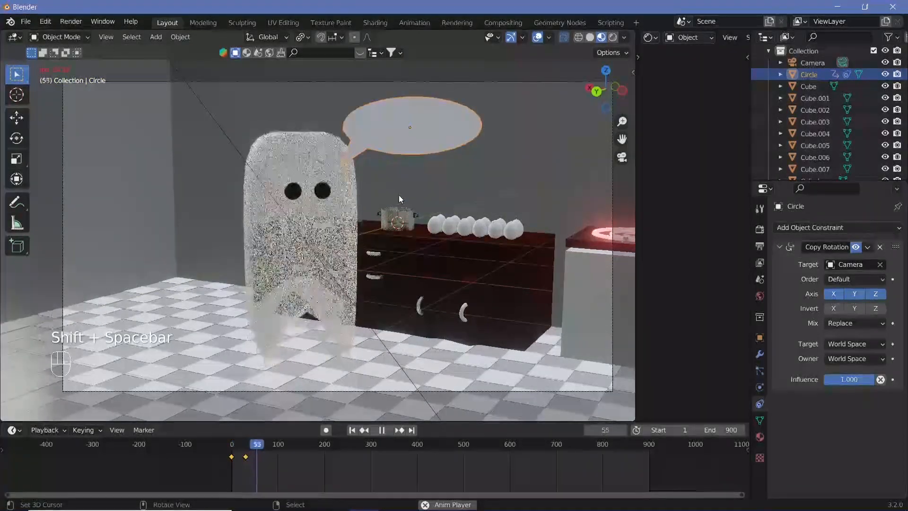
key("shift+space")
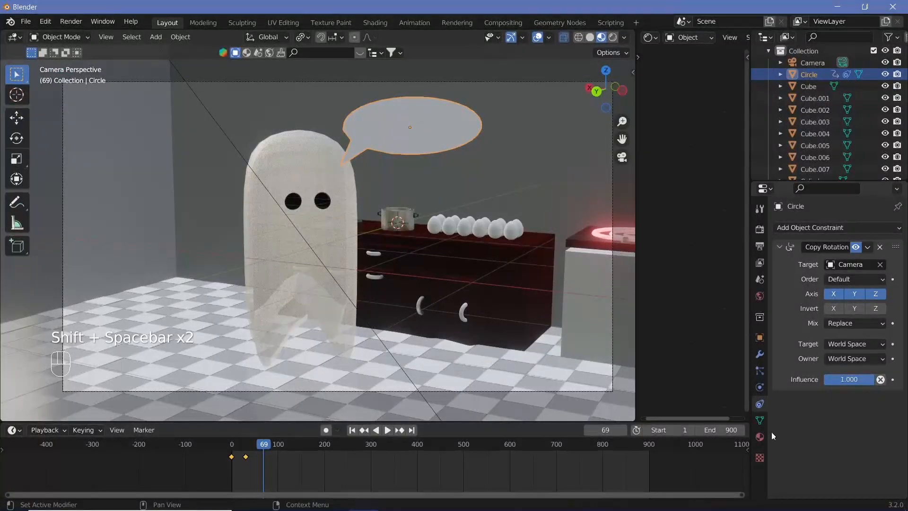
Step: Create a new material for the speech bubble and brighten its emission color to white
left_click(760, 436)
left_click(827, 280)
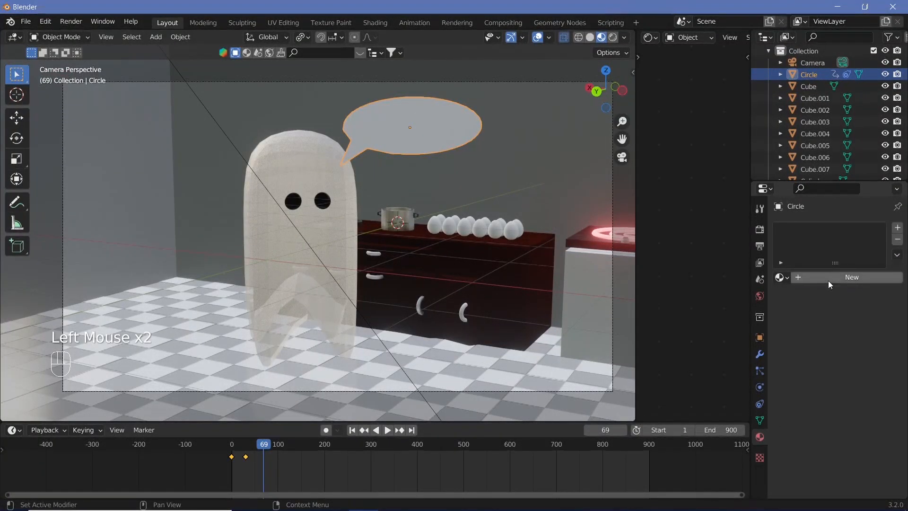
left_click(828, 280)
left_click(700, 351)
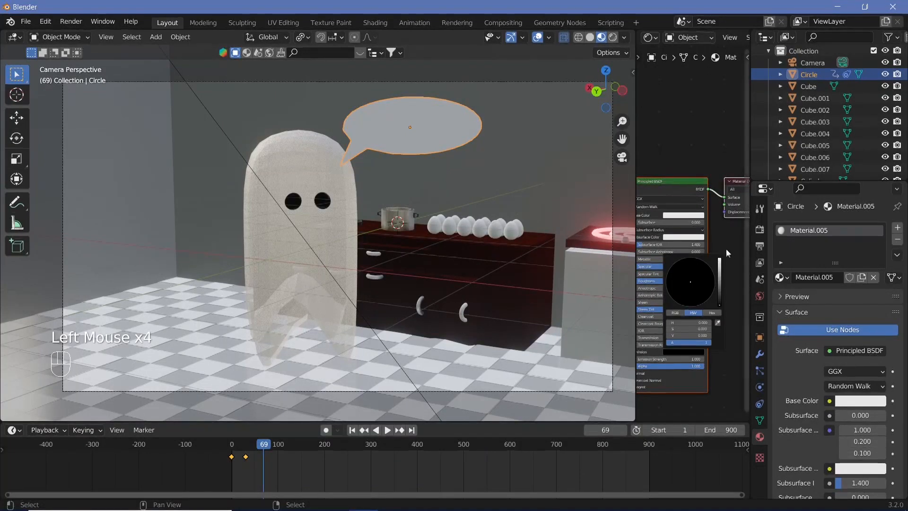
left_click(719, 261)
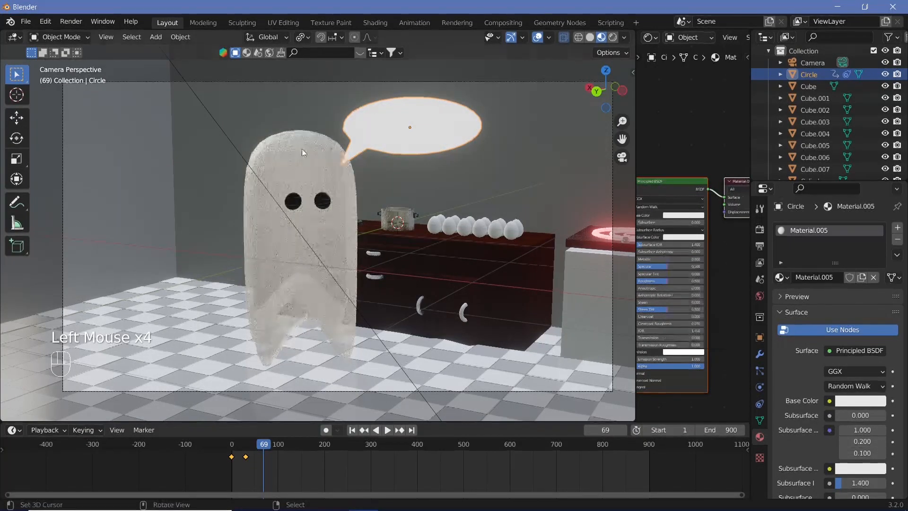
Step: Try a white emission color on the ghost's eye material, Material.001
right_click(330, 156)
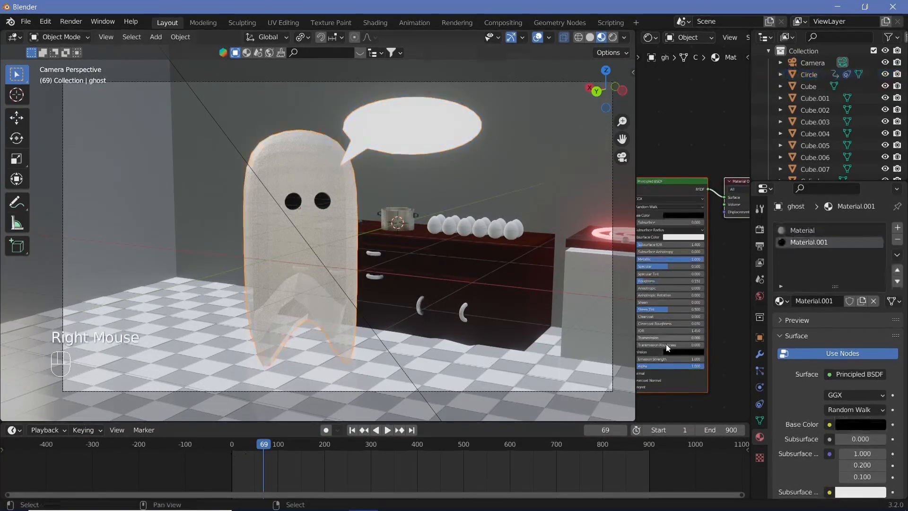
middle_click_drag(738, 316, 749, 316)
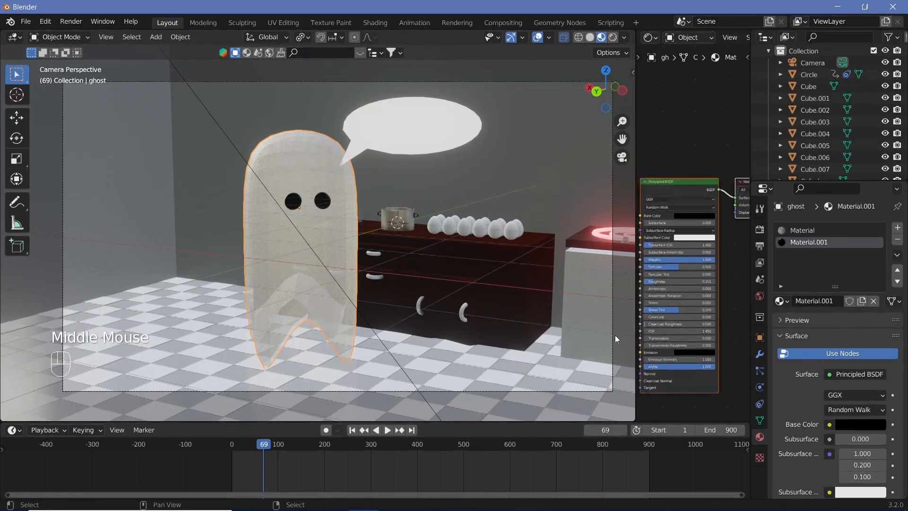
left_click(694, 353)
left_click_drag(730, 306, 730, 285)
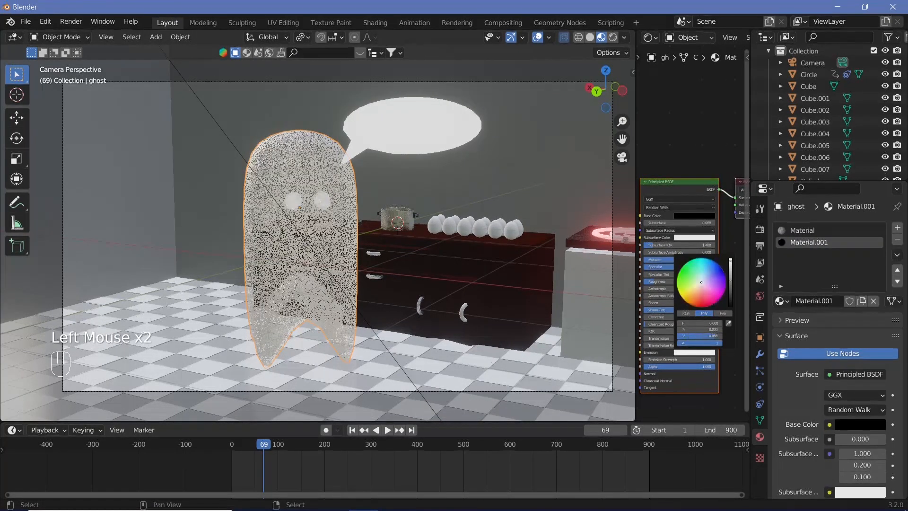
Step: Set the emission color of the ghost's body material, Material, to full white and play the animation briefly
left_click(806, 231)
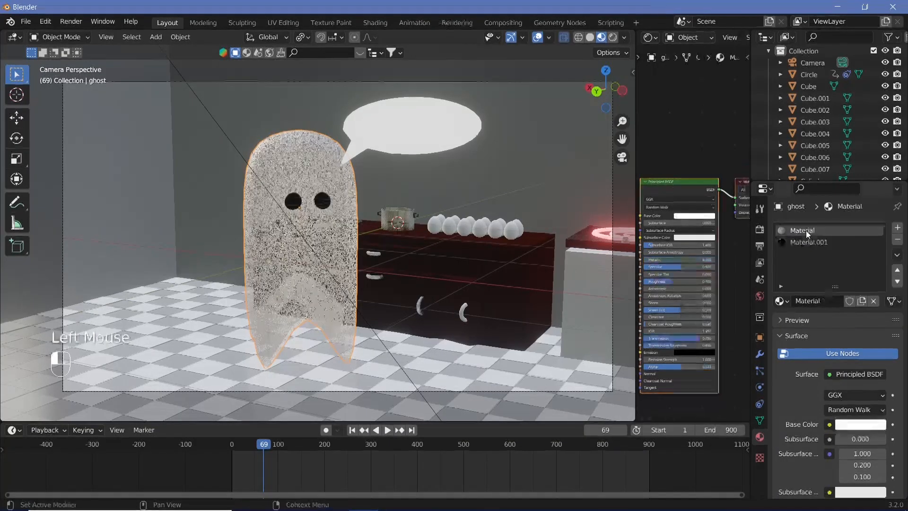
left_click(700, 352)
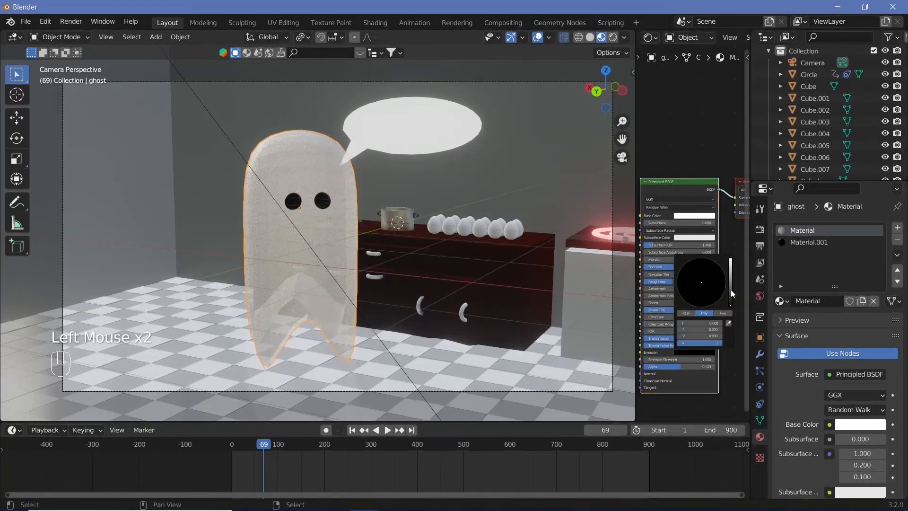
left_click_drag(731, 289, 731, 258)
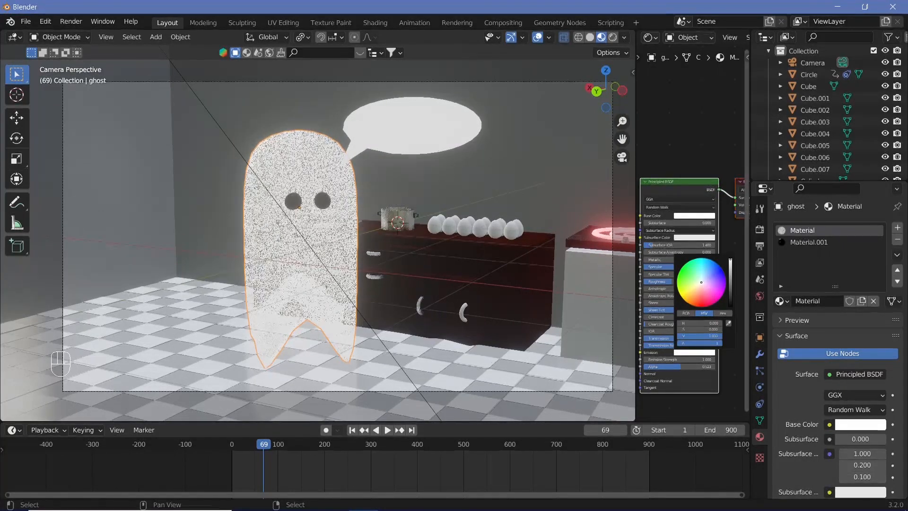
key("shift+space")
key("shift+space")
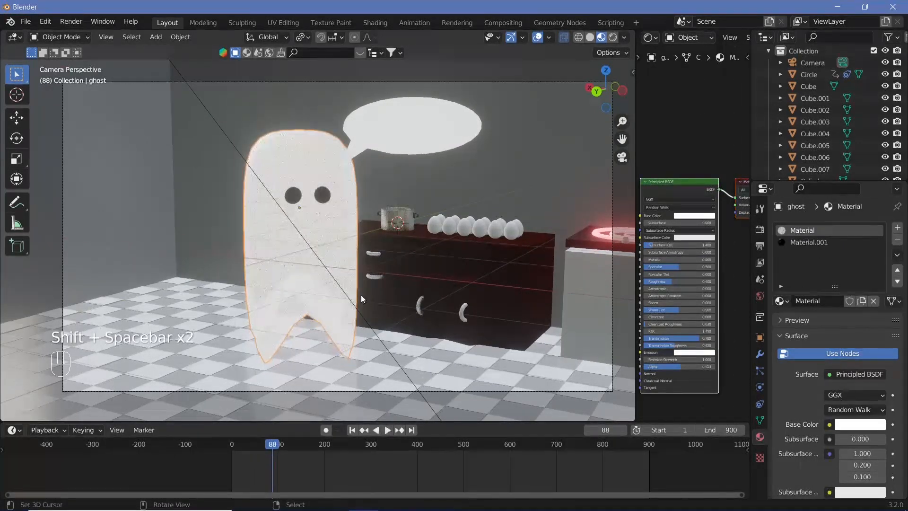
Step: Set the ghost body material's emission strength to 2.8 and its alpha to 0.21
scroll(421, 294, "up", 5)
middle_click_drag(362, 295, 493, 306)
scroll(421, 293, "down", 2)
scroll(681, 397, "up", 5)
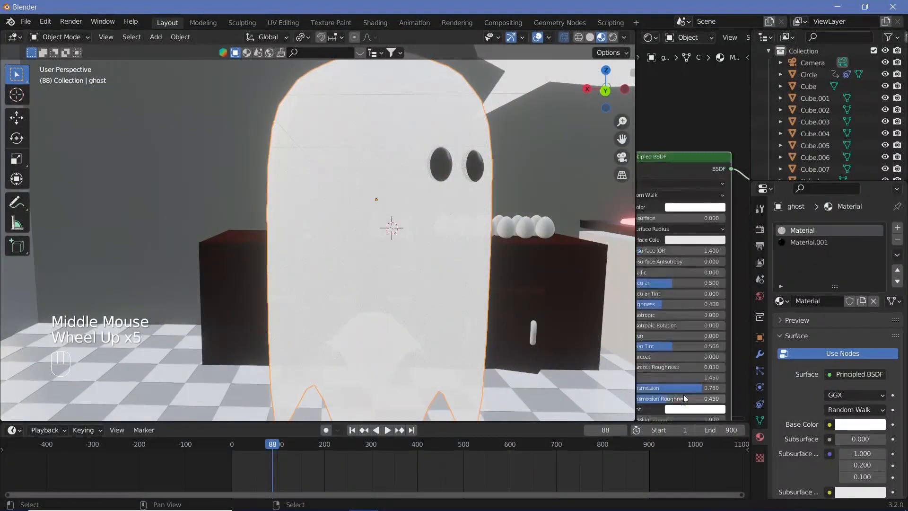
middle_click_drag(736, 361, 695, 357)
mouse_move(695, 357)
left_mouse_down()
mouse_move(667, 357)
mouse_move(716, 345)
mouse_move(688, 345)
left_mouse_up()
left_click_drag(678, 355, 672, 356)
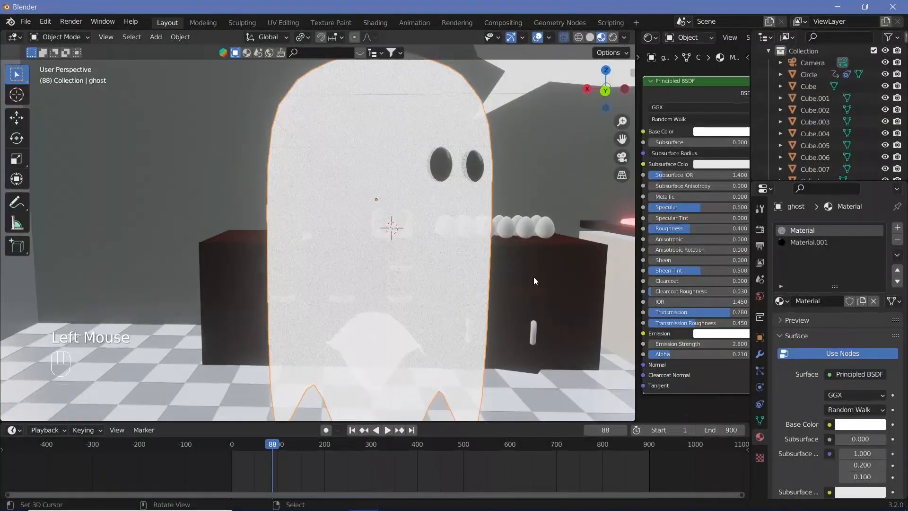
Step: Return to the camera view and play the animation to check the glowing ghost and speech bubble
key("KP_0")
key("shift+space")
key("shift+space")
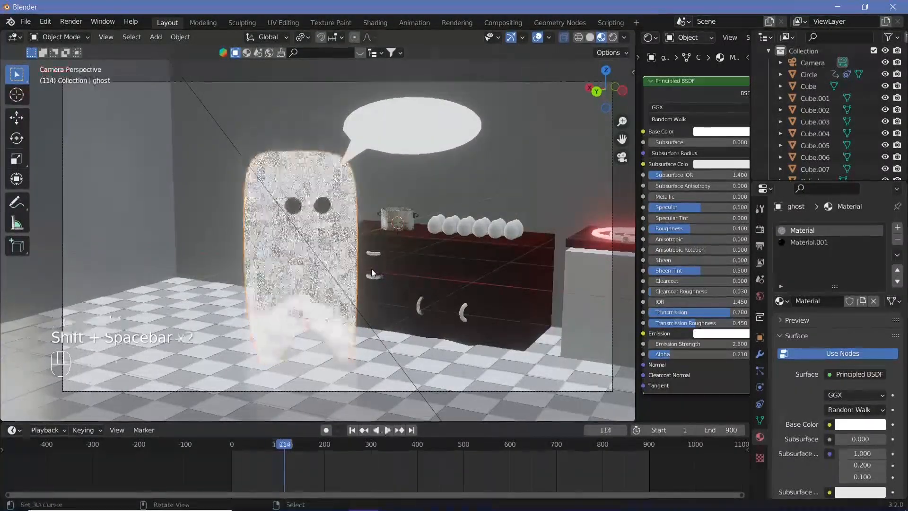
scroll(371, 269, "up", 1)
scroll(352, 270, "down", 2)
key("shift+space")
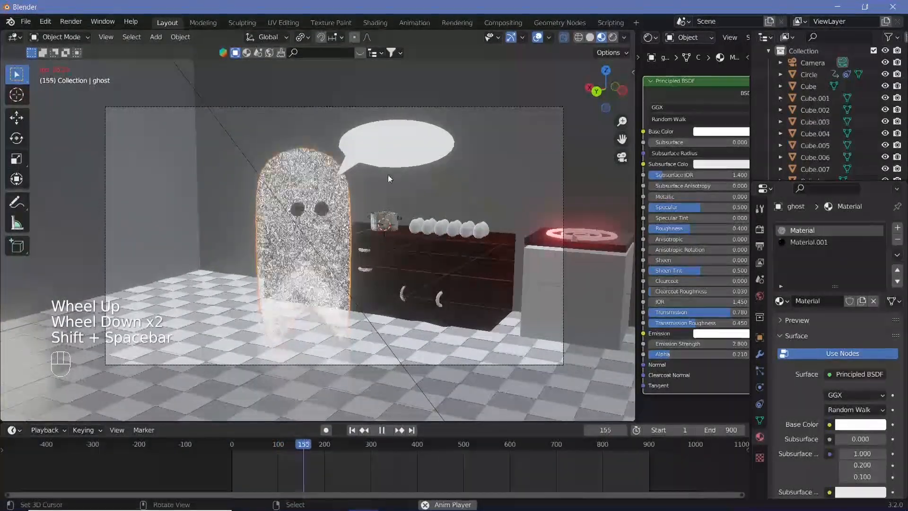
Step: Replay the animation from the start and move frame by frame to frame 100 to check the ghost's motion
key("shift+space")
left_click(230, 443)
key("shift+space")
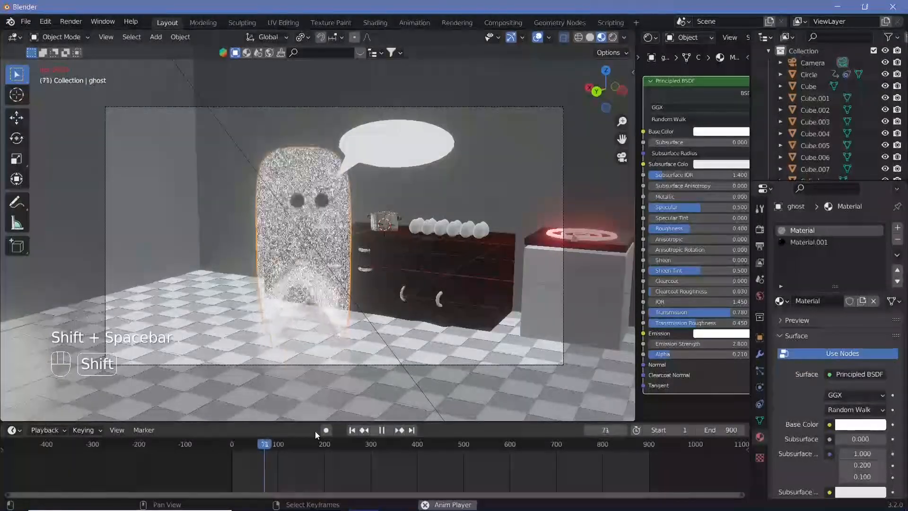
key("shift+space")
left_click(243, 444)
left_click_drag(245, 446, 274, 465)
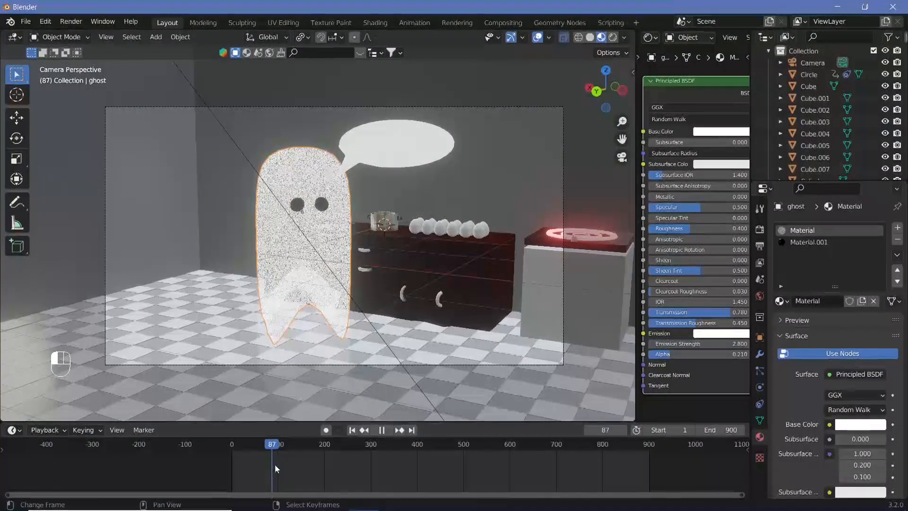
key("Right")
key("Right")
key("Right")
key("Right")
key("Right")
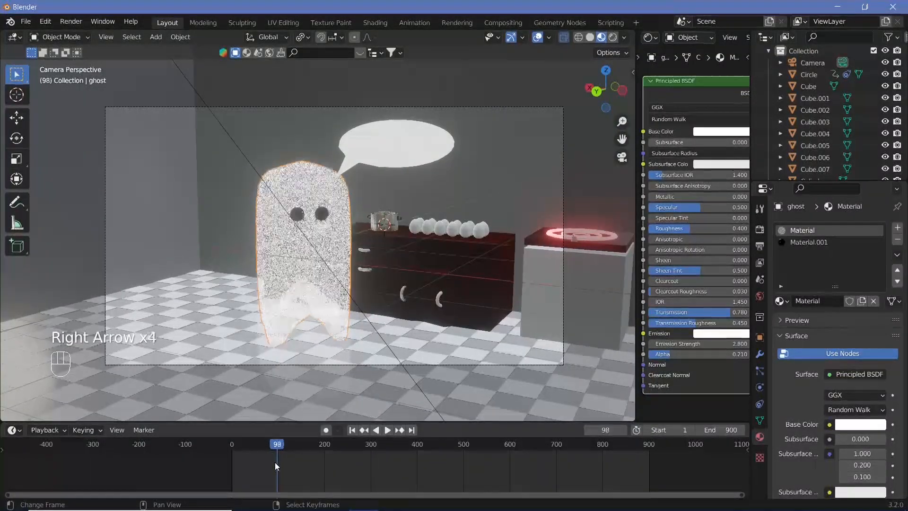
key("Right")
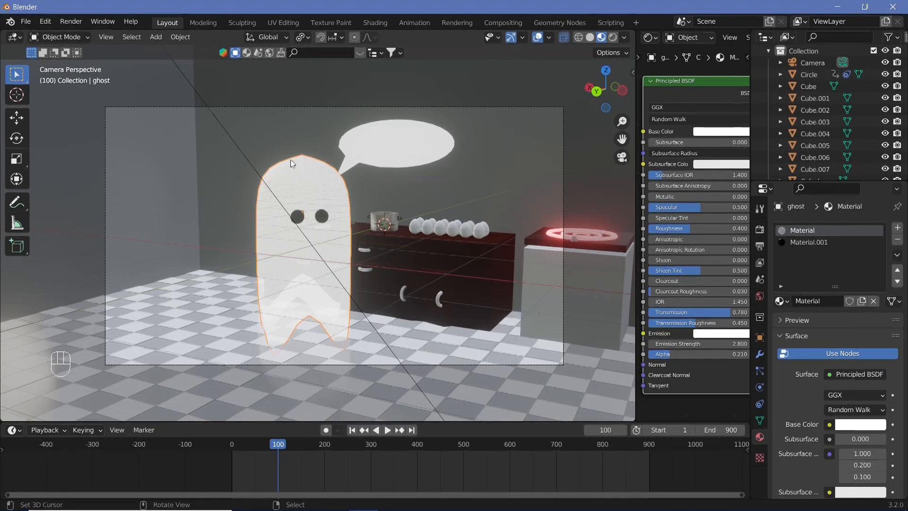
Step: Hide the speech bubble, Circle, in the viewport and play the animation from the start
right_click(401, 163)
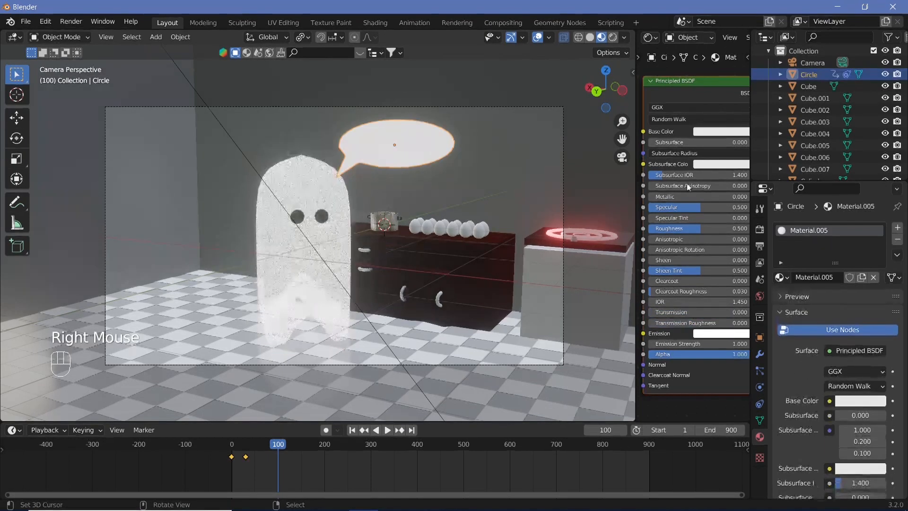
double_click(885, 74)
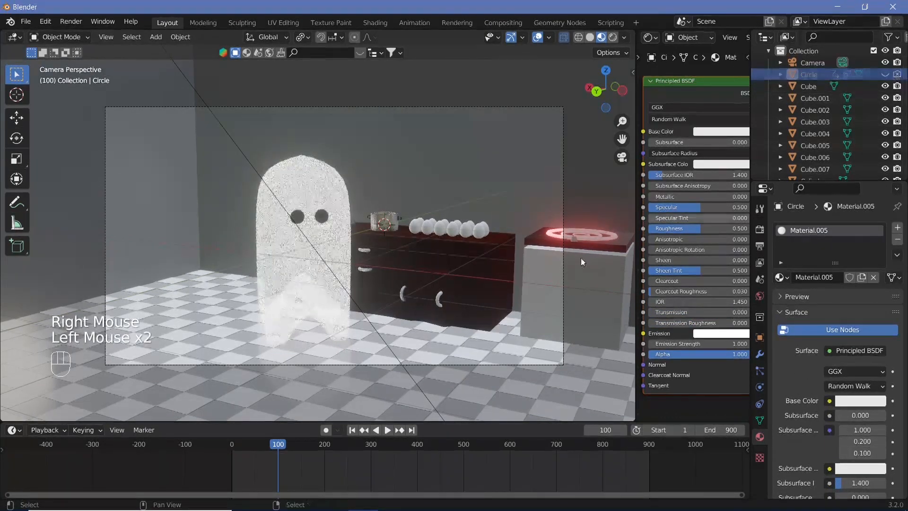
left_click(237, 447)
key("shift+space")
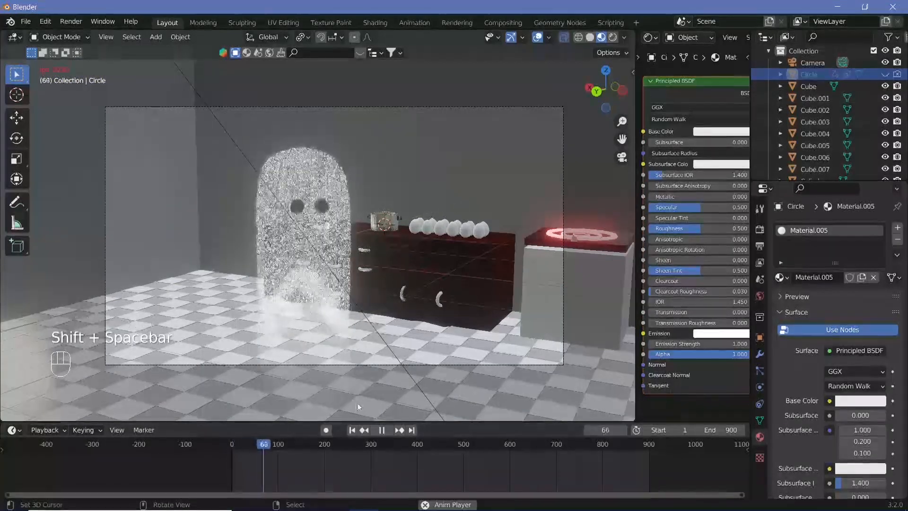
key("shift+space")
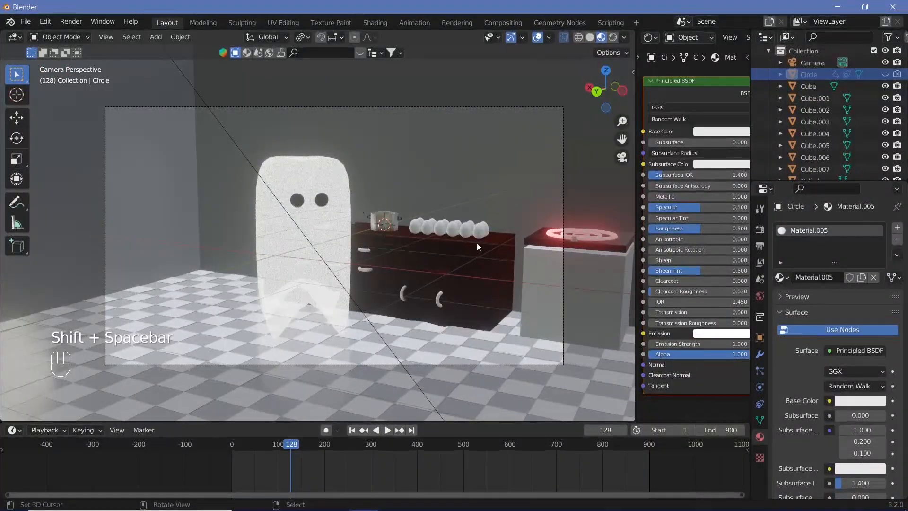
key("shift+space")
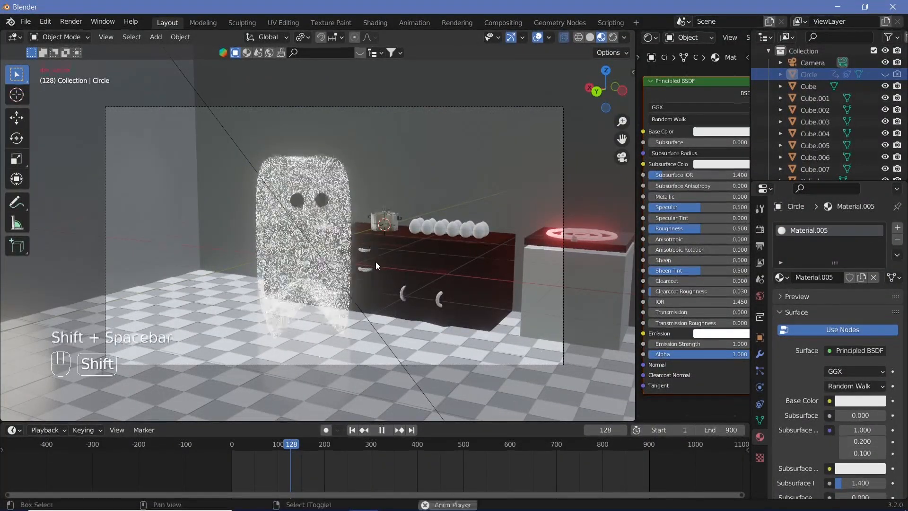
key("shift+space")
Step: Insert a Location, Rotation & Scale keyframe on the camera at frame 150
left_click_drag(317, 455, 294, 453)
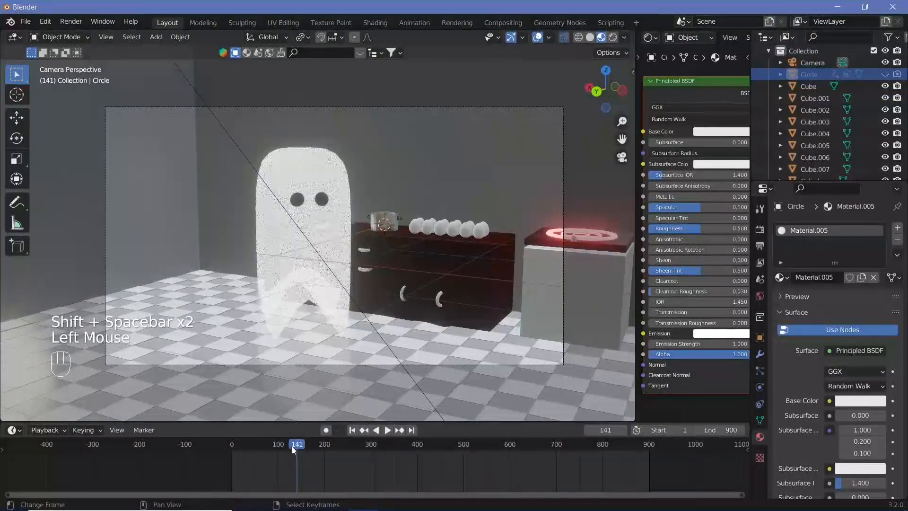
key("Left")
key("Left")
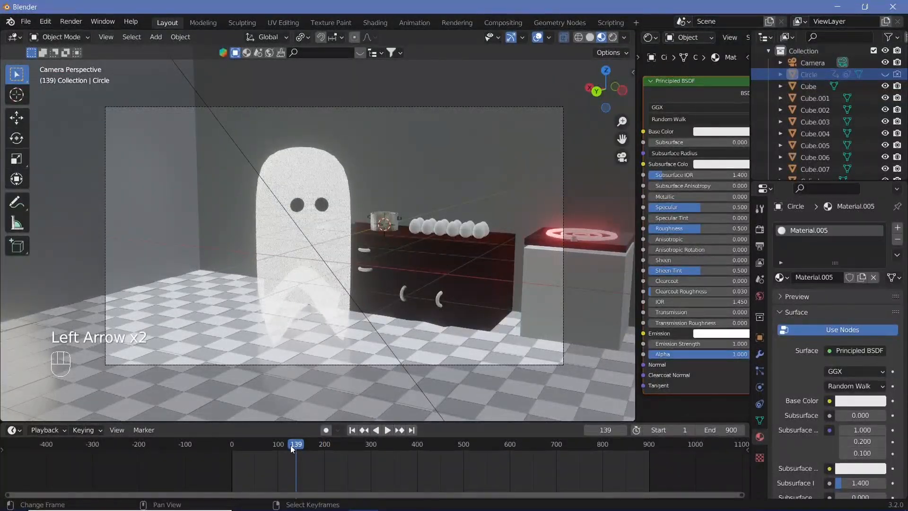
left_click_drag(290, 445, 302, 457)
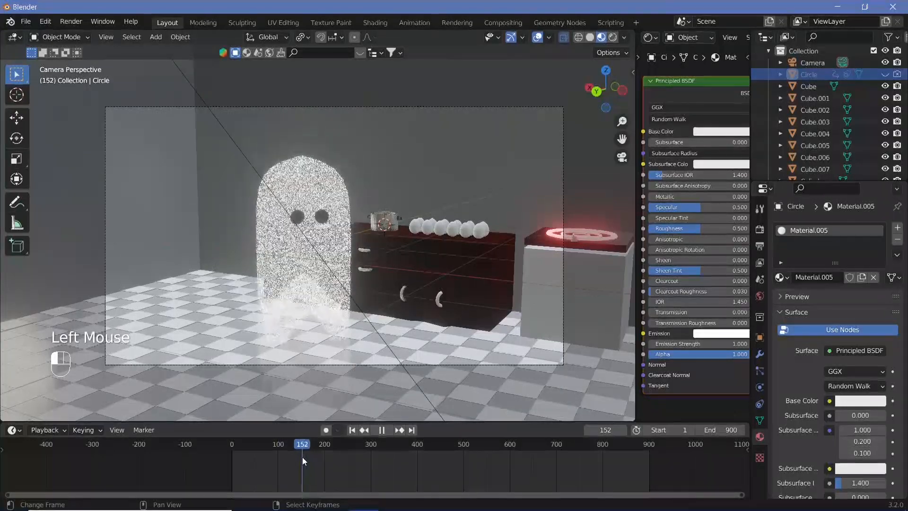
key("Left")
key("Left")
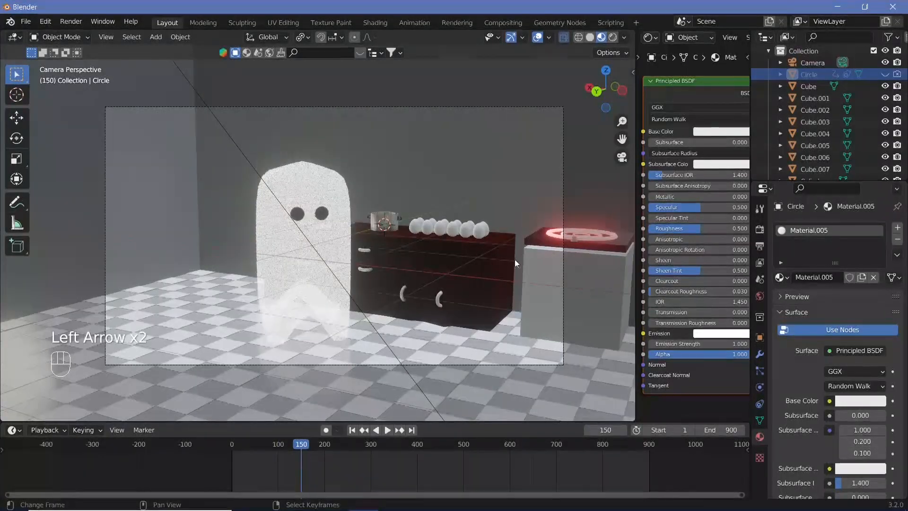
right_click(562, 117)
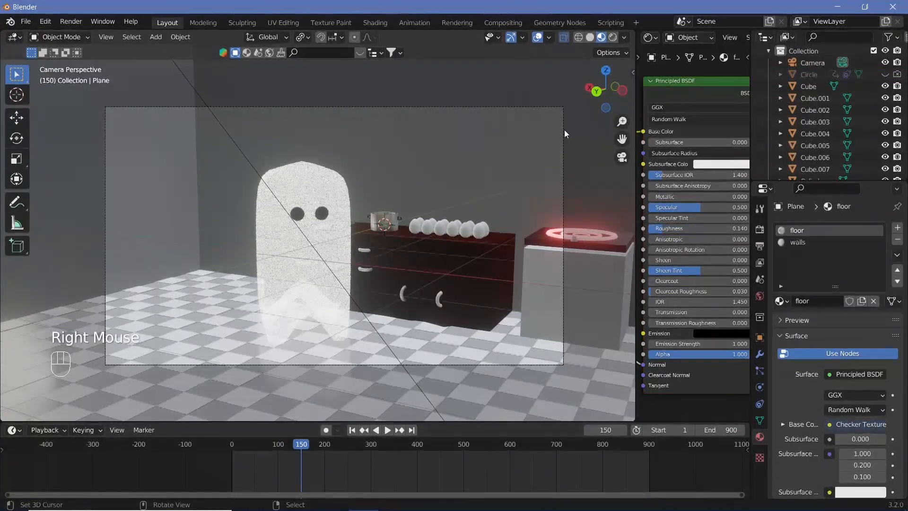
right_click(563, 130)
key("i")
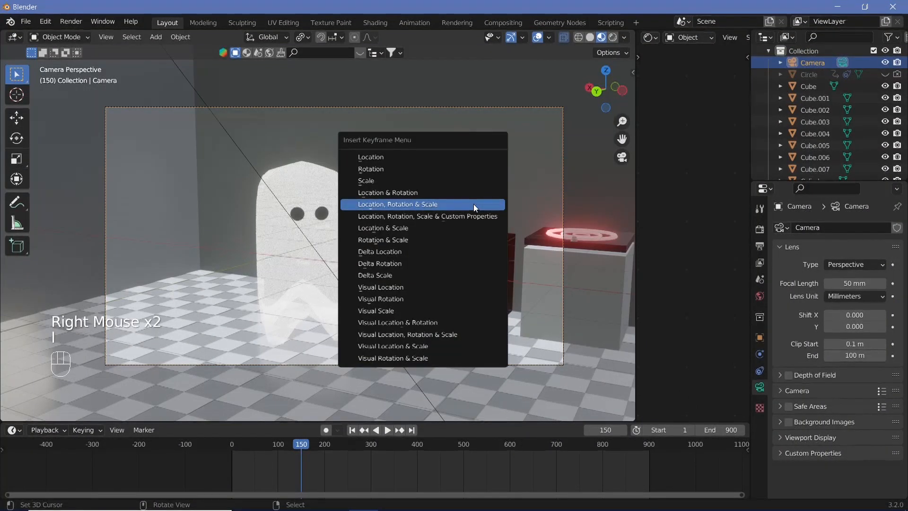
left_click(473, 203)
Step: Duplicate the camera's frame 150 keyframe to the start of the animation so the camera holds still until then
right_click(301, 456)
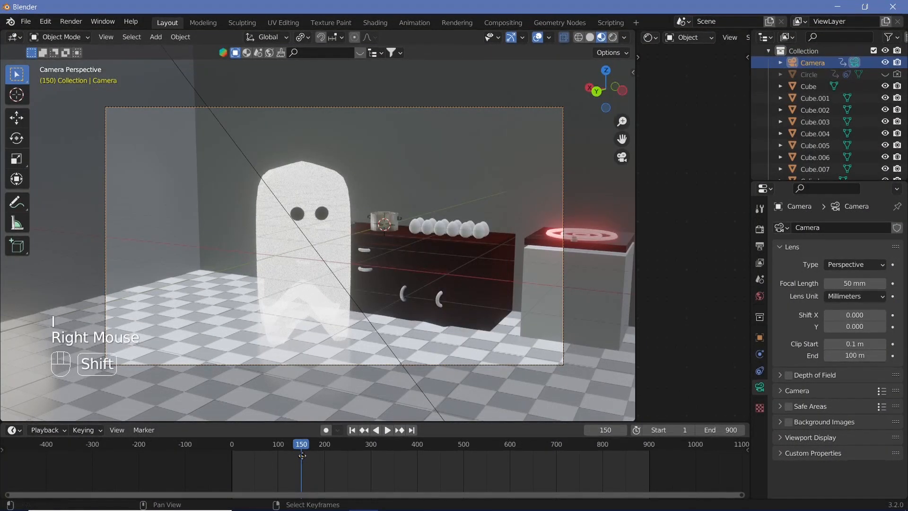
key("shift+d")
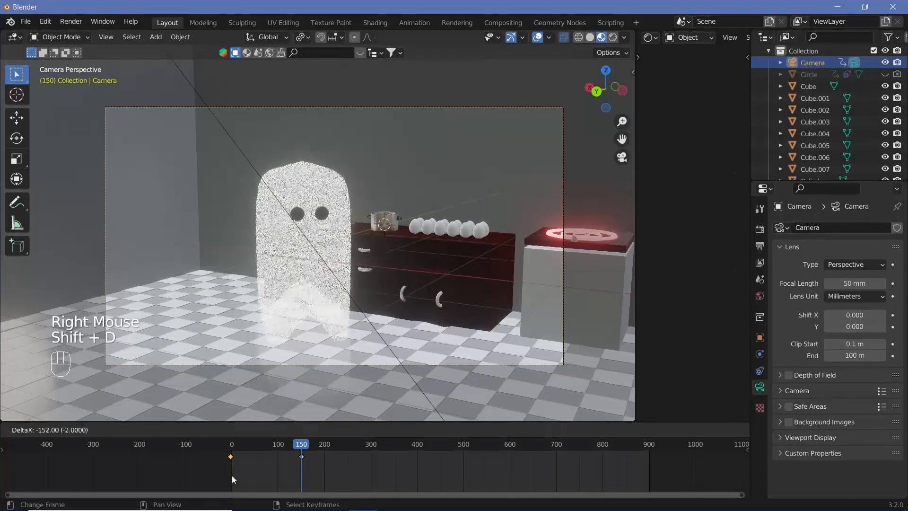
left_click(231, 475)
key("g")
left_click(231, 461)
Step: At frame 250, move the camera along the Y axis closer to the counter and shift it along the X axis
left_click_drag(232, 447, 349, 458)
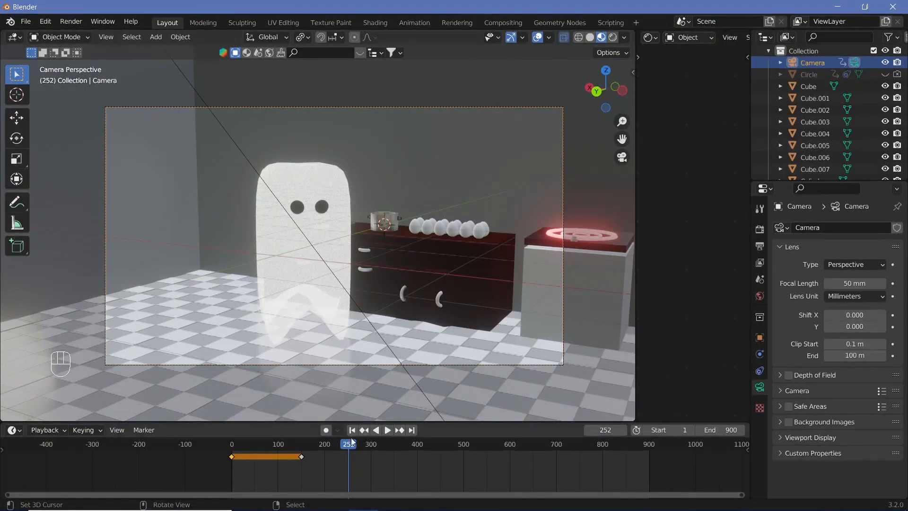
left_click(346, 453)
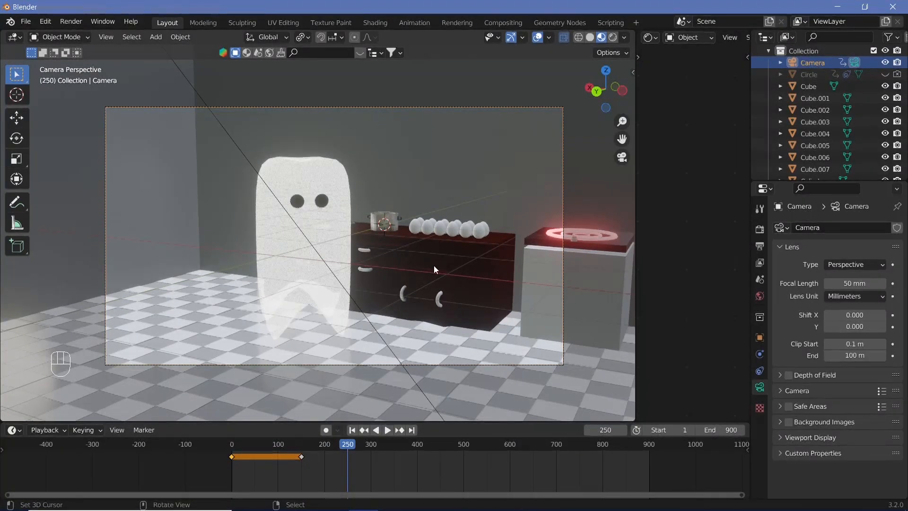
key("g")
key("y")
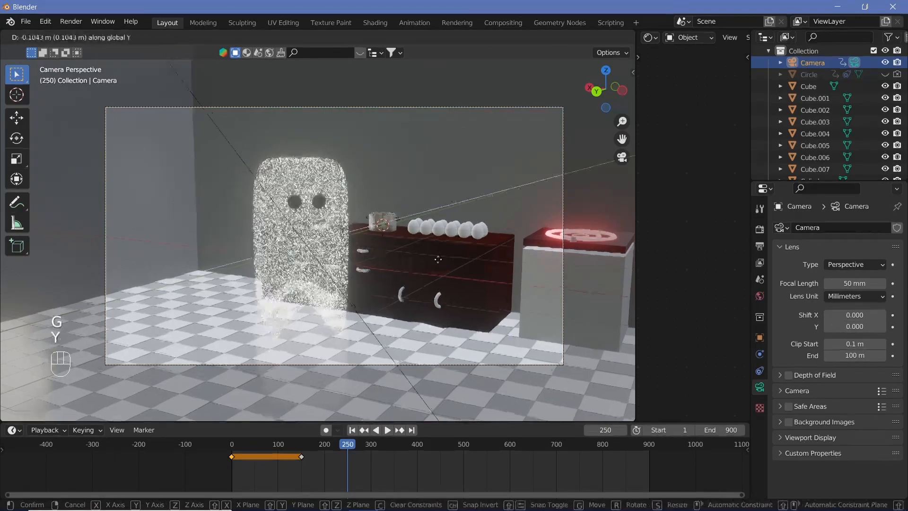
left_click(570, 207)
key("g")
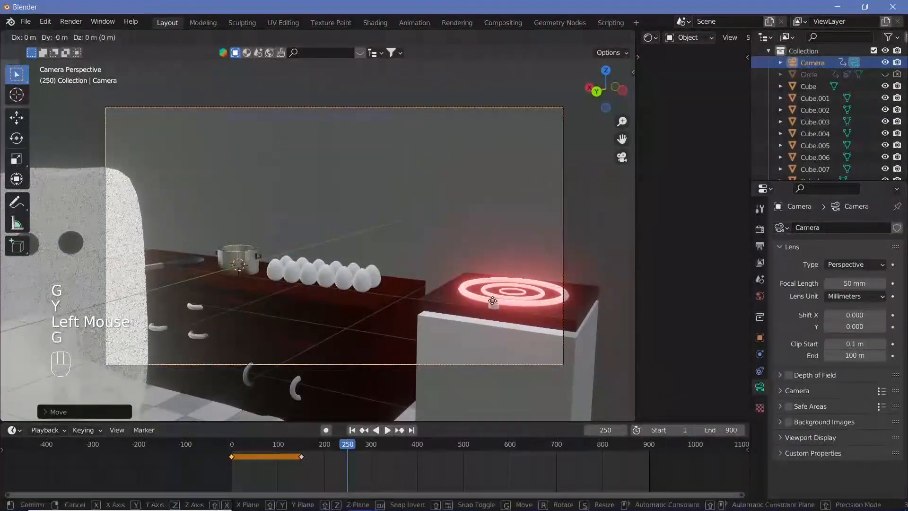
key("x")
left_click(406, 274)
Step: Rotate the camera about the Z axis to face the counter more directly and shift it along the X axis
key("r")
key("z")
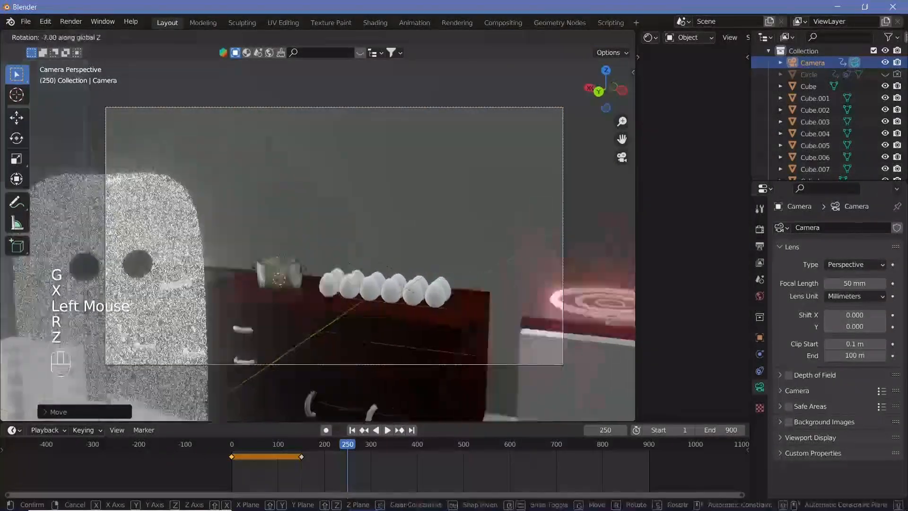
left_click(440, 329)
key("g")
key("x")
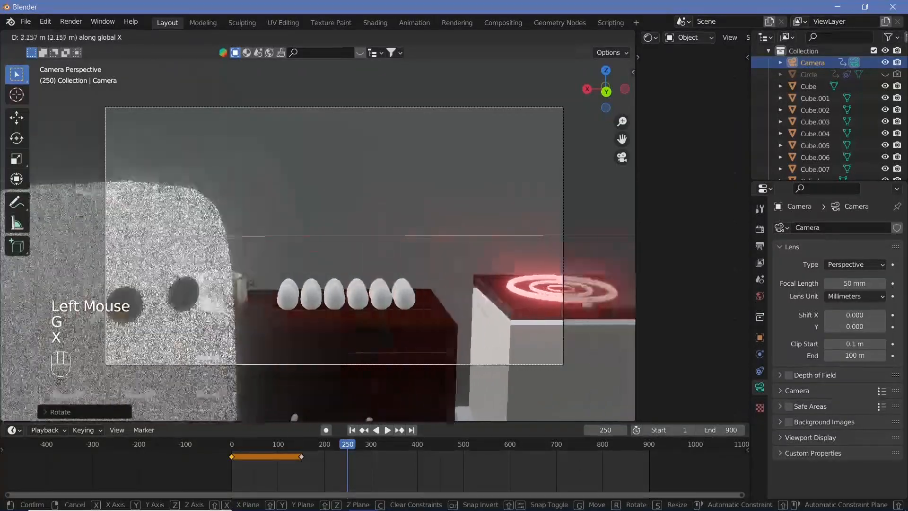
left_click(332, 307)
Step: Tilt the camera down toward the counter by rotating it about the global X axis
key("r")
key("y")
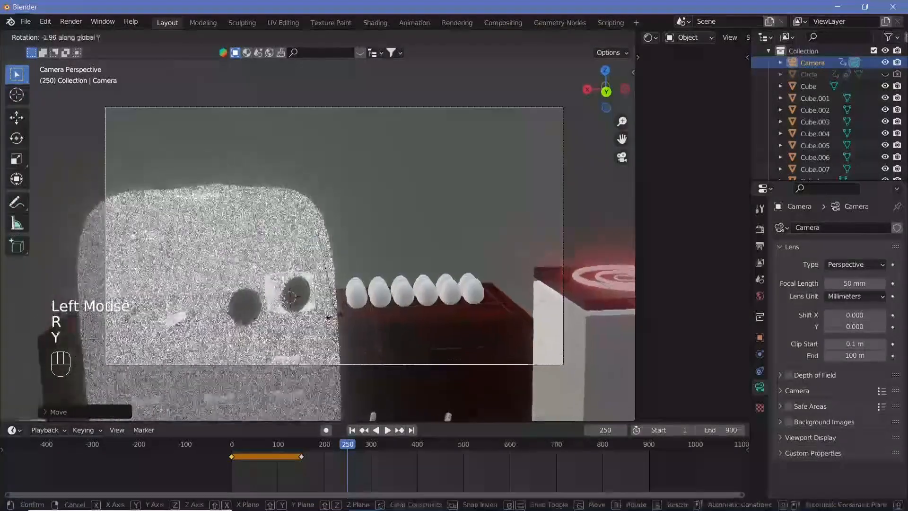
key("x")
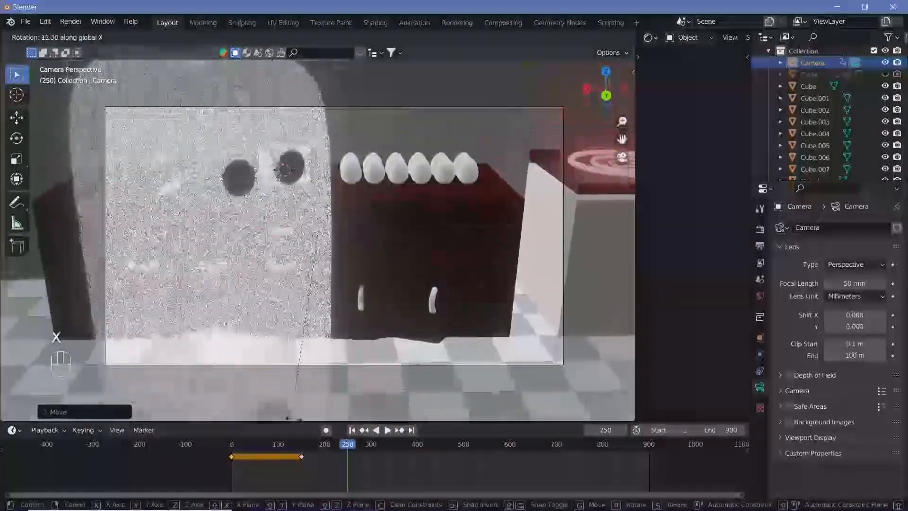
left_click(294, 419)
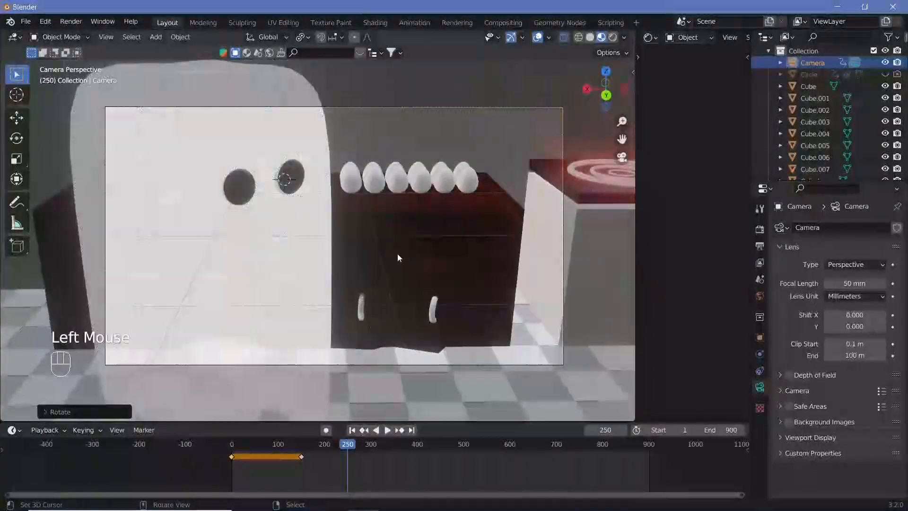
Step: Raise the camera along the Z axis and shift it along X to frame the ghost beside the eggs
middle_click_drag(397, 253, 410, 262, "shift")
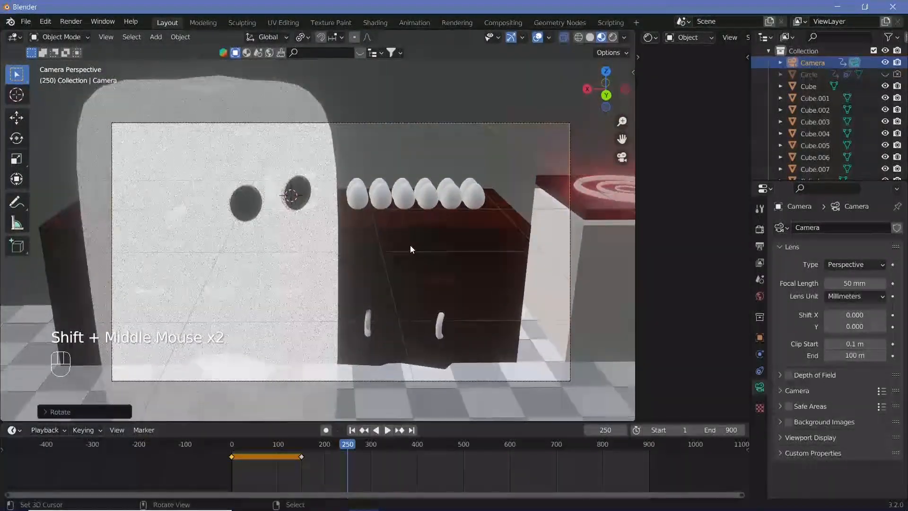
key("g")
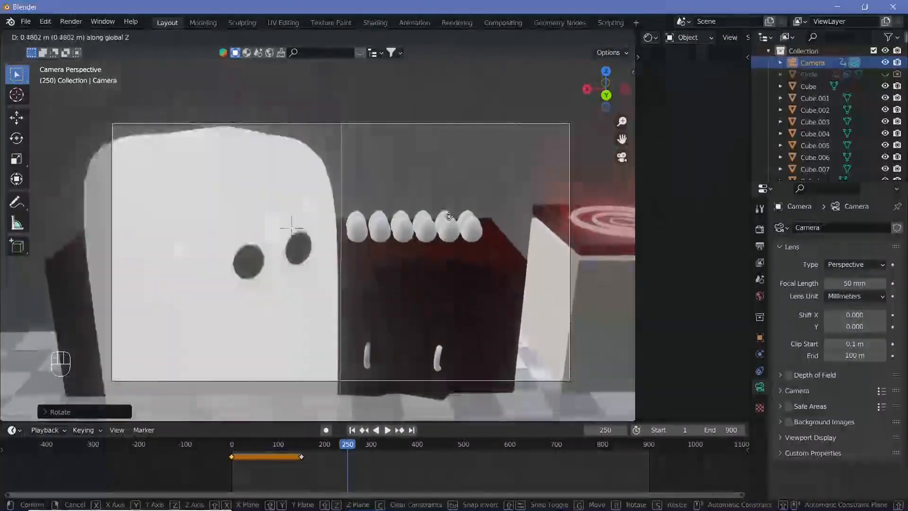
left_click(235, 279)
key("g")
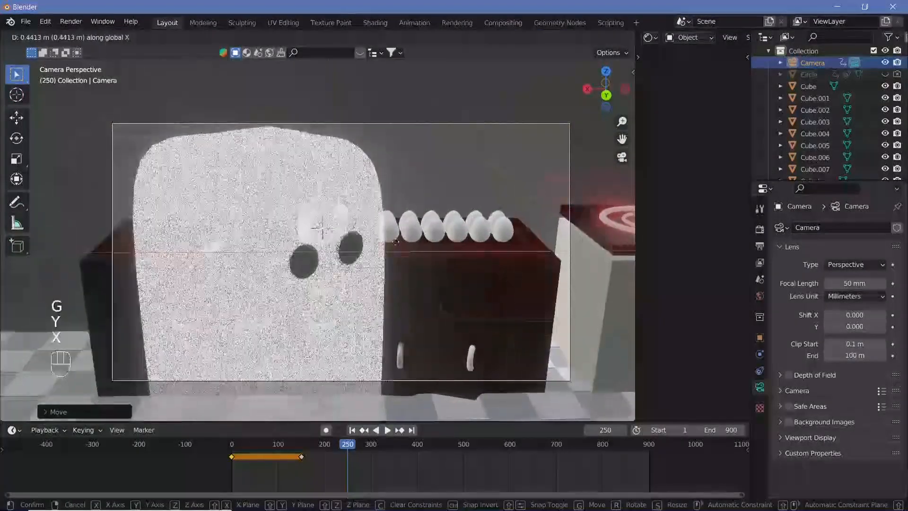
left_click(370, 257)
Step: Insert a keyframe for the camera's new position at frame 250 and play the camera move to check it
key("i")
left_click(369, 253)
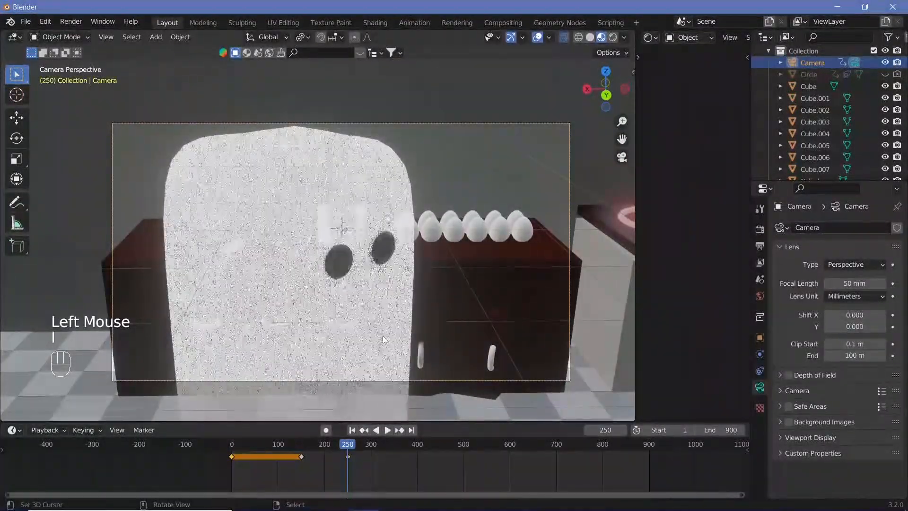
key("shift+space")
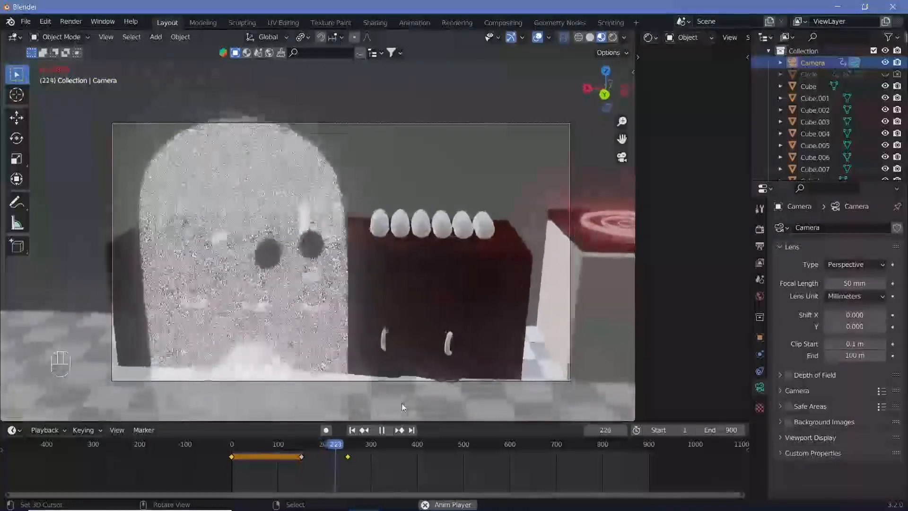
key("shift+space")
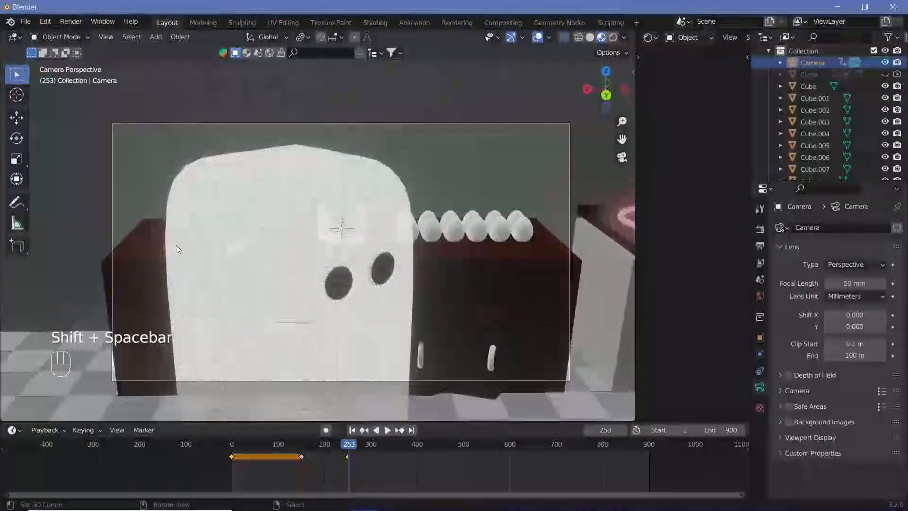
Step: Select the ghost and insert a keyframe on it at frame 150
left_click(301, 442)
right_click(319, 279)
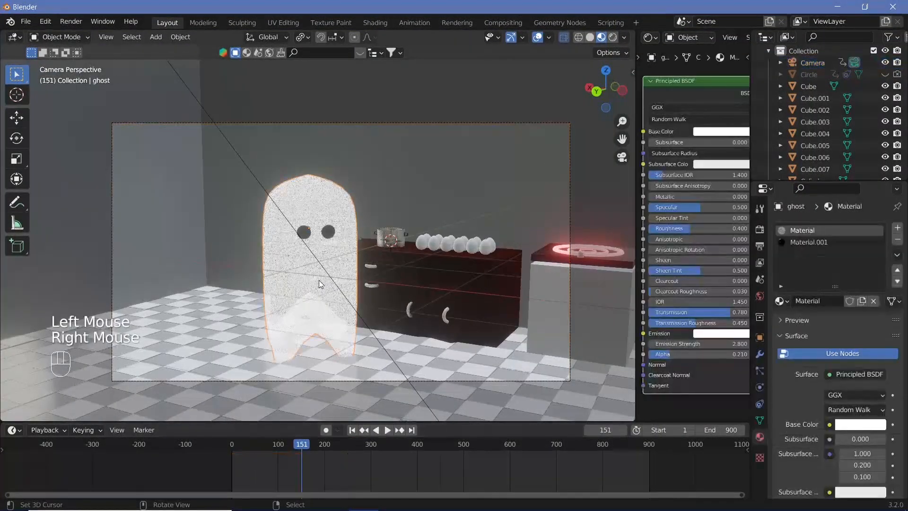
key("Left")
key("i")
left_click(388, 260)
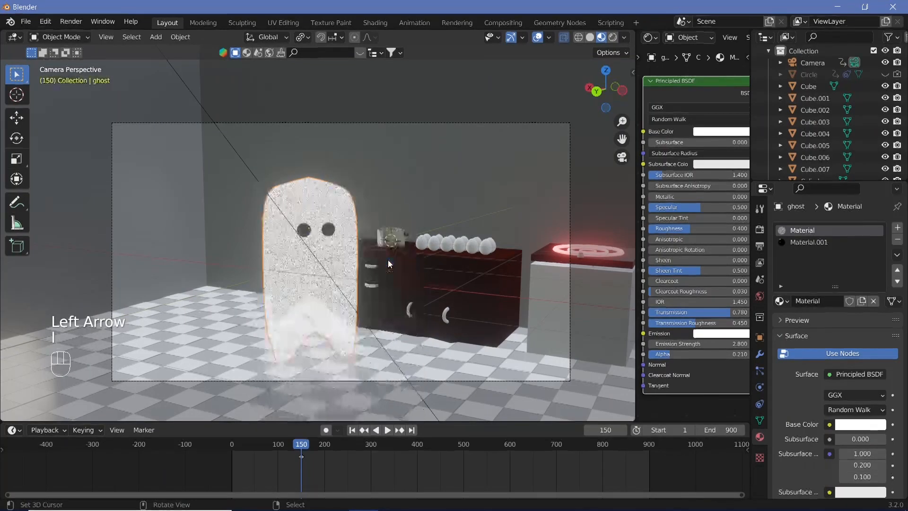
Step: At frame 200, rotate the ghost about the Z axis toward the counter and scale it down
left_click(324, 453)
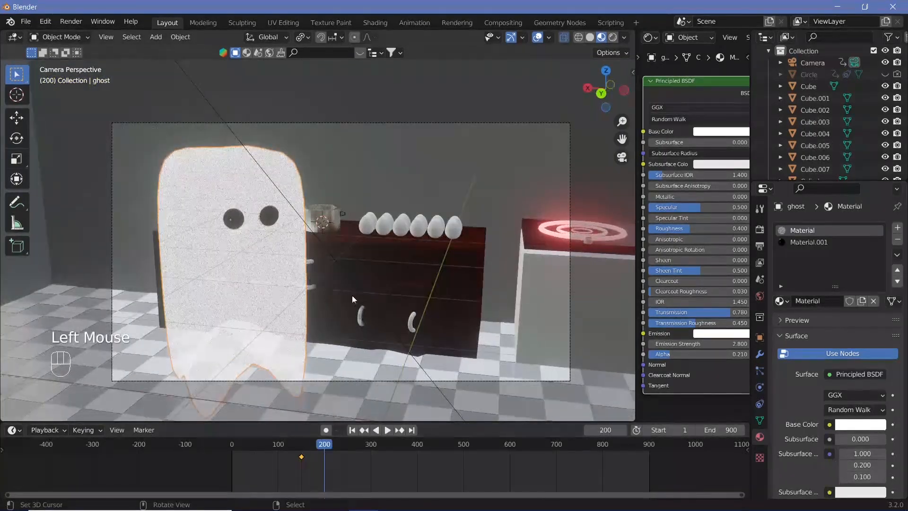
key("r")
key("z")
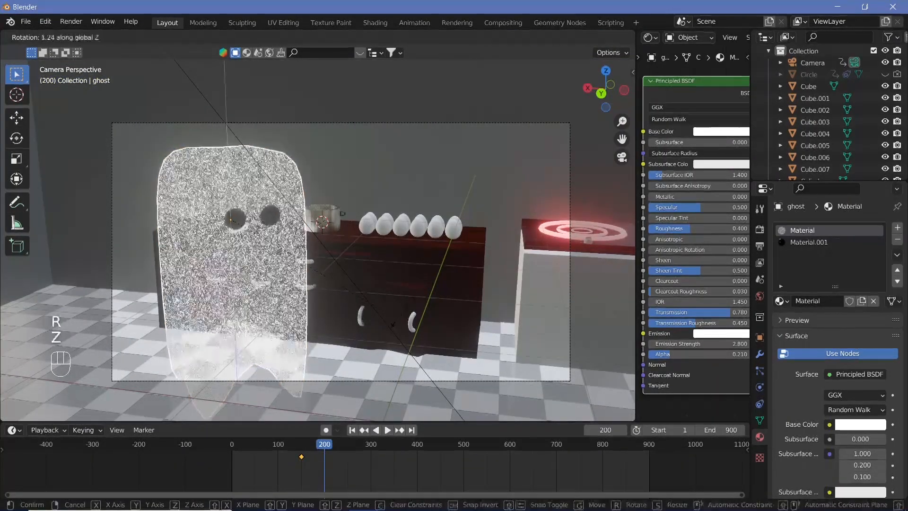
left_click(277, 101)
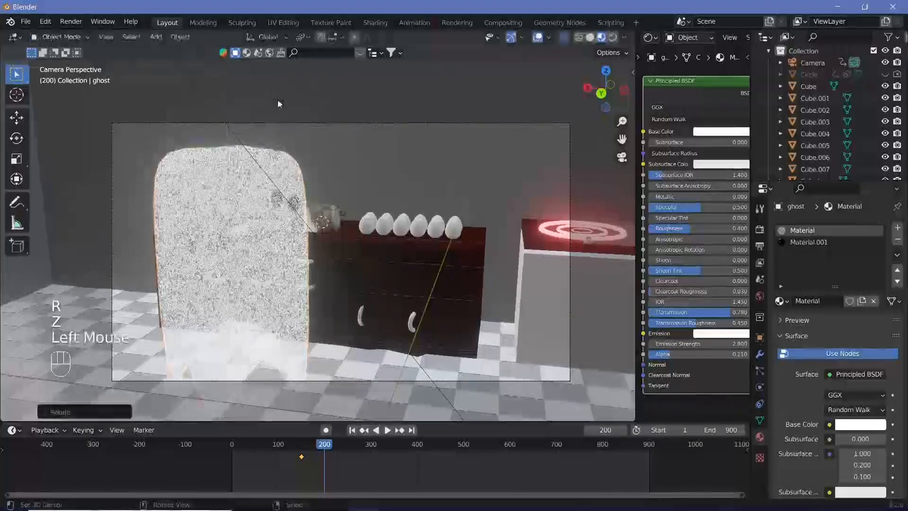
key("s")
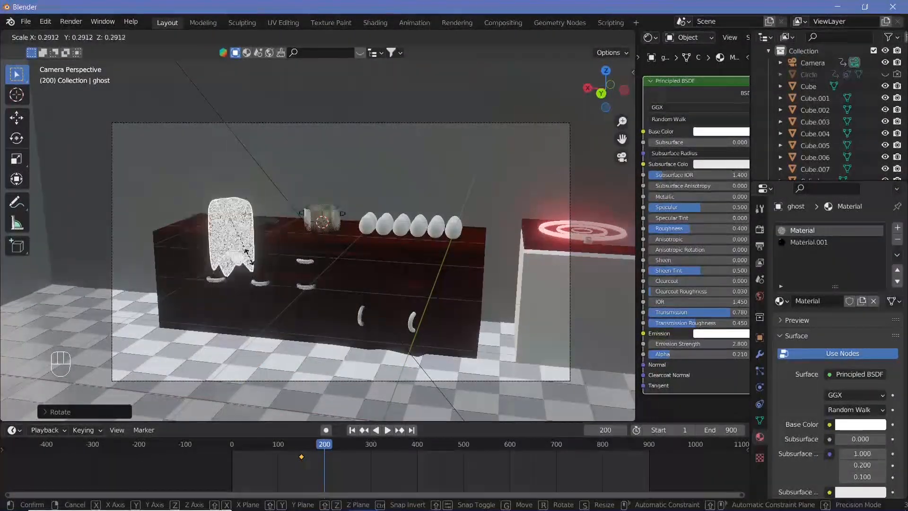
left_click(329, 285)
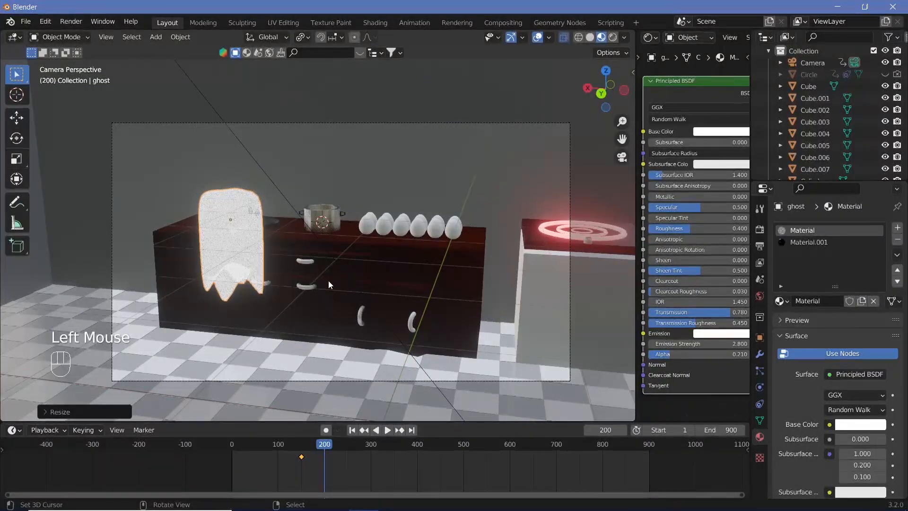
Step: Raise the ghost along the Z axis, shift it along X past the counter's end, and play the animation
key("g")
key("z")
left_click(319, 255)
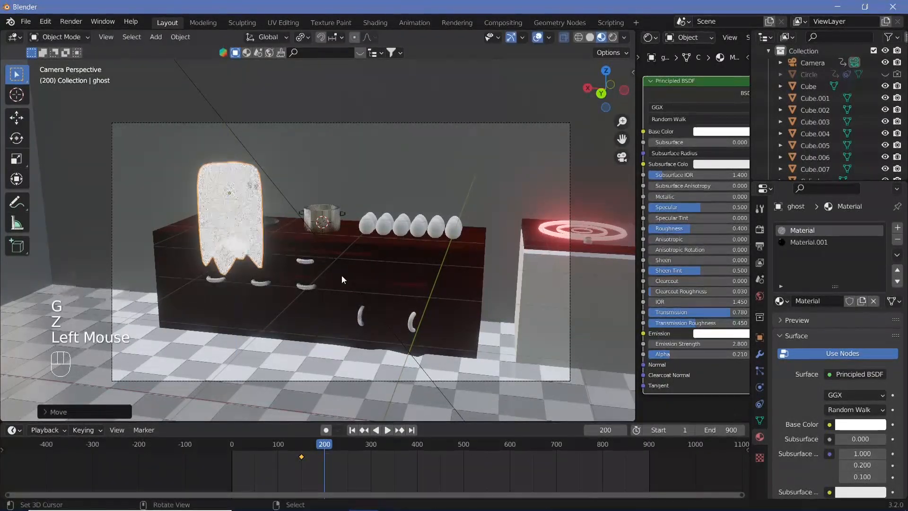
key("g")
key("x")
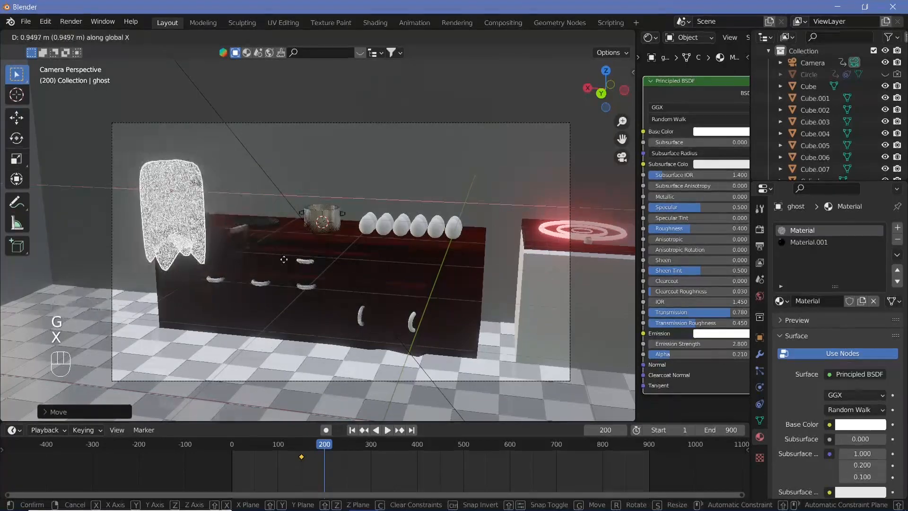
left_click(284, 260)
key("shift+space")
key("shift+space")
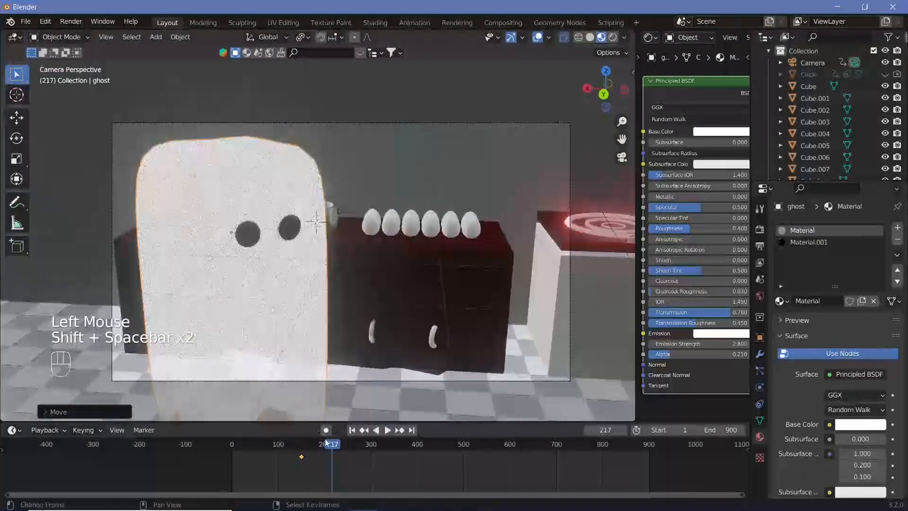
Step: Return to frame 200, scale the ghost down, and rotate it about the global Z axis toward the counter
left_click(322, 449)
key("Left")
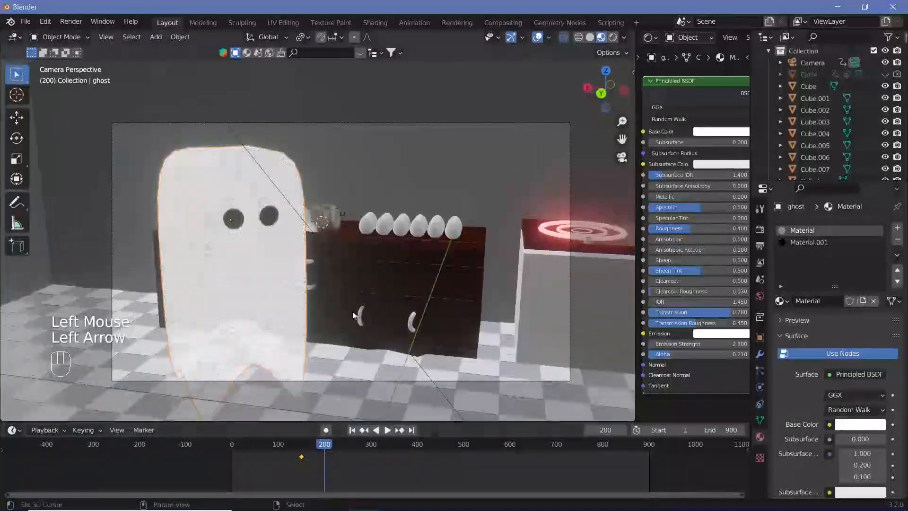
key("s")
left_click(305, 285)
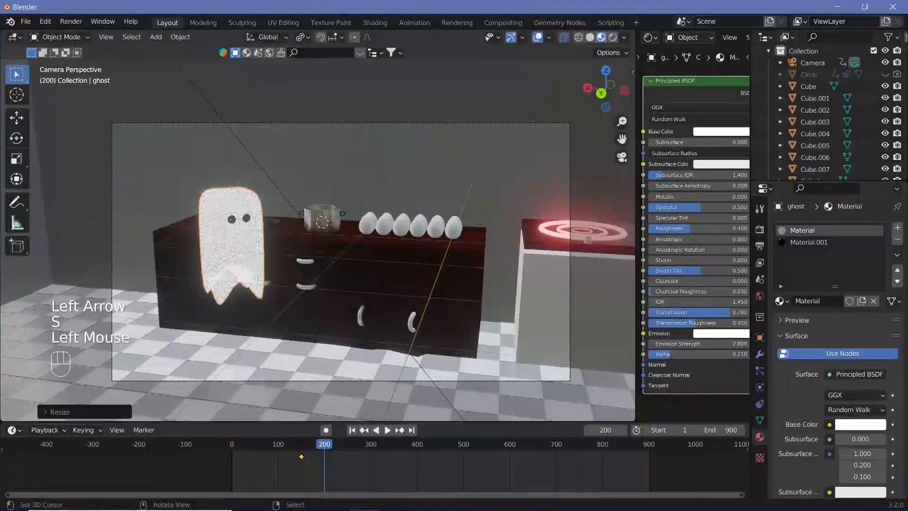
key("r")
key("z")
left_click(278, 90)
Step: Move the ghost along the Y, X and Z axes so it hovers at the end of the counter beside the pan
key("g")
key("y")
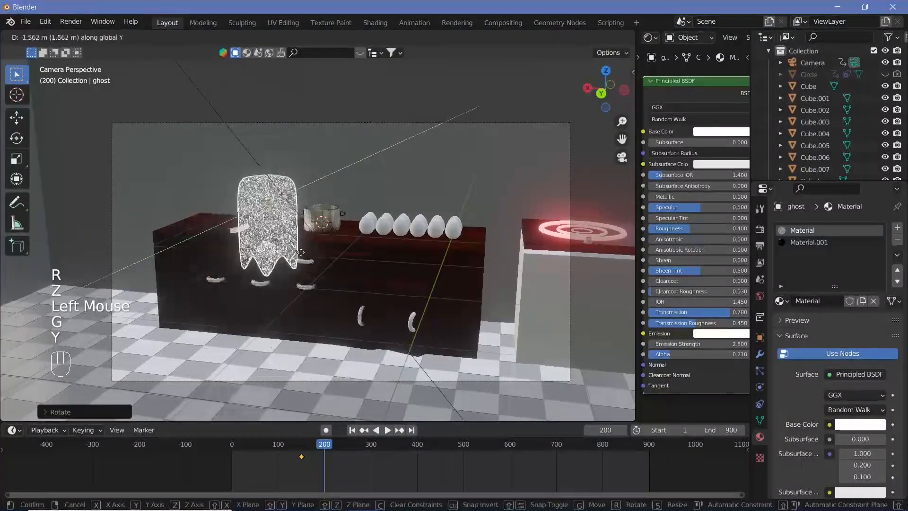
left_click(300, 256)
key("g")
key("x")
left_click(246, 258)
key("g")
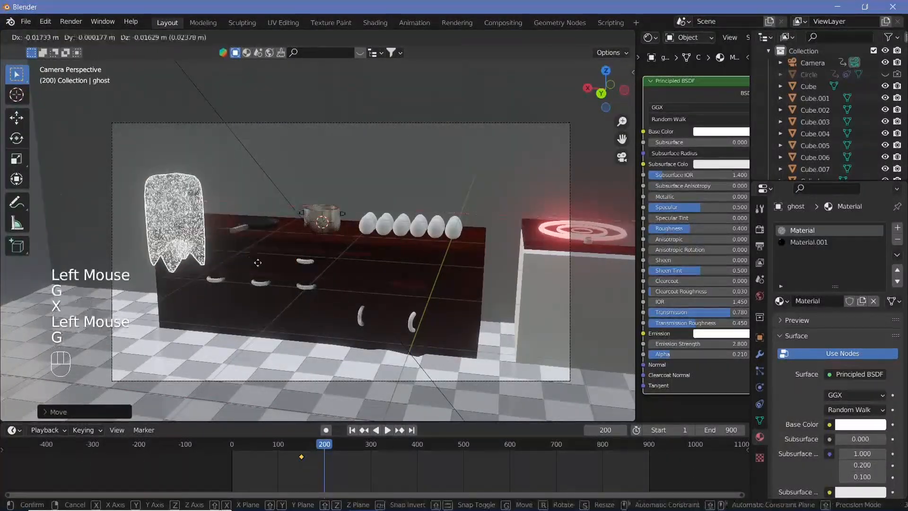
key("z")
left_click(270, 237)
key("g")
key("y")
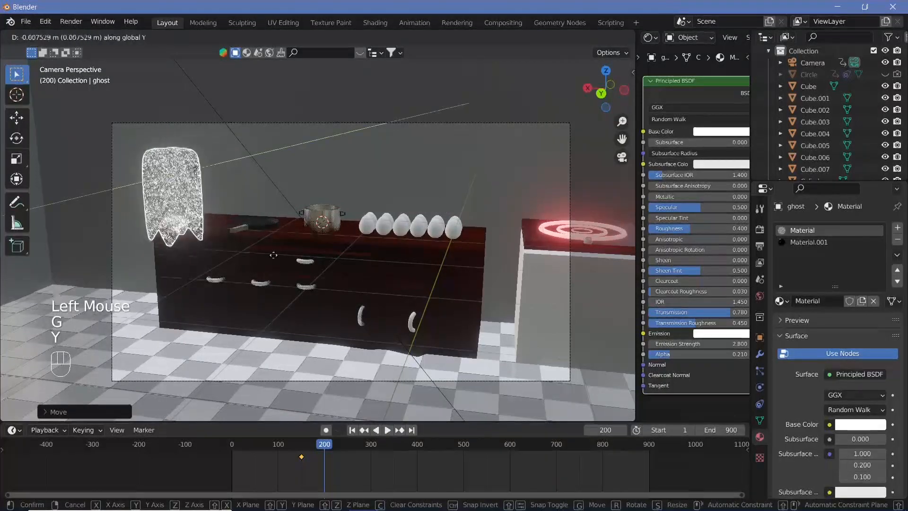
left_click(275, 259)
Step: Insert a keyframe on the ghost at frame 200 and play the animation
key("i")
left_click(276, 259)
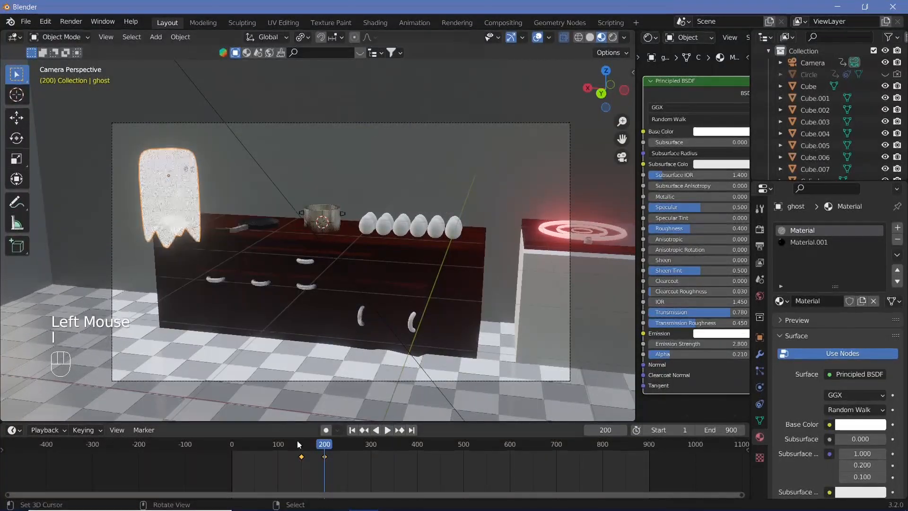
key("shift+space")
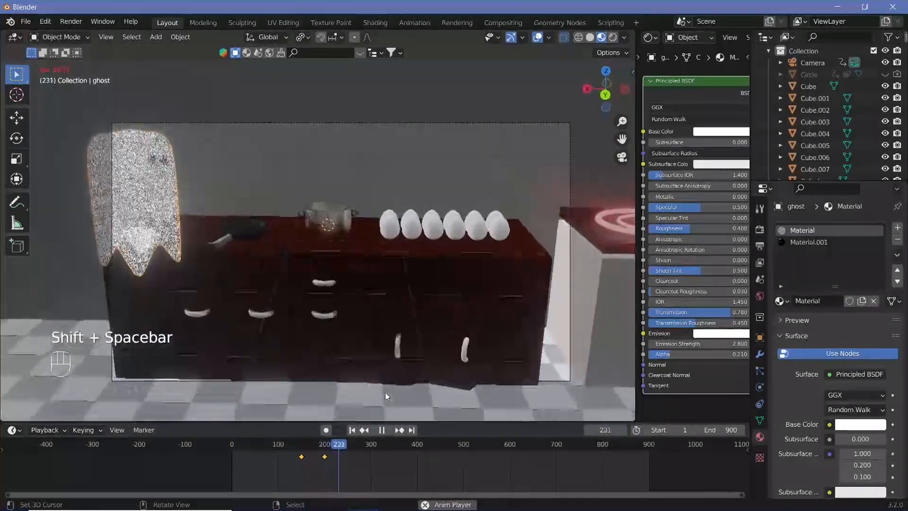
Step: Select the camera and set its Passepartout opacity to 1.000
right_click(567, 182)
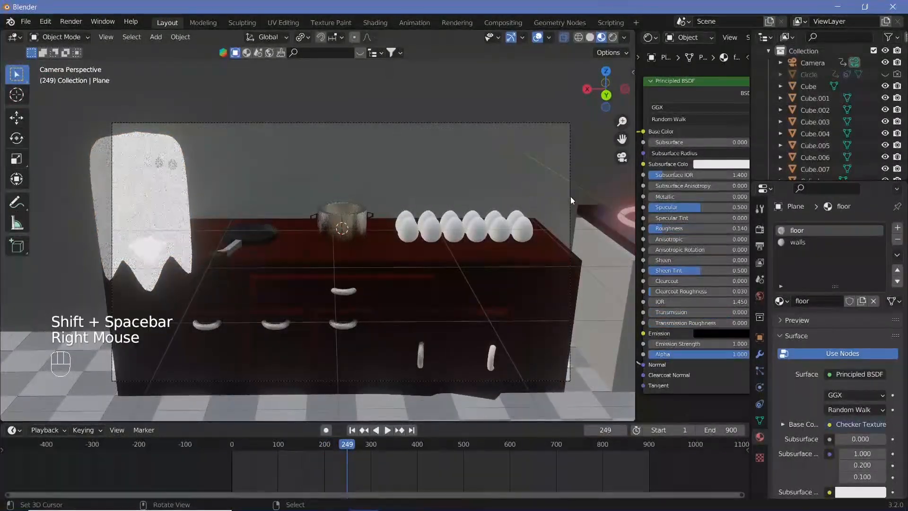
right_click(569, 197)
left_click(790, 438)
scroll(799, 449, "down", 2)
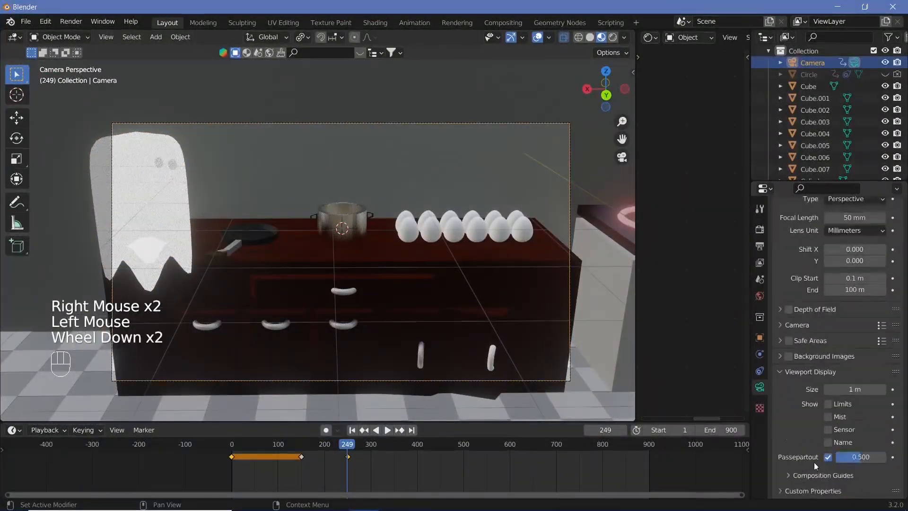
left_click(828, 457)
Step: Hide the viewport overlays and play the ghost and camera move from before frame 180
left_click_drag(342, 451, 294, 438)
key("shift+space")
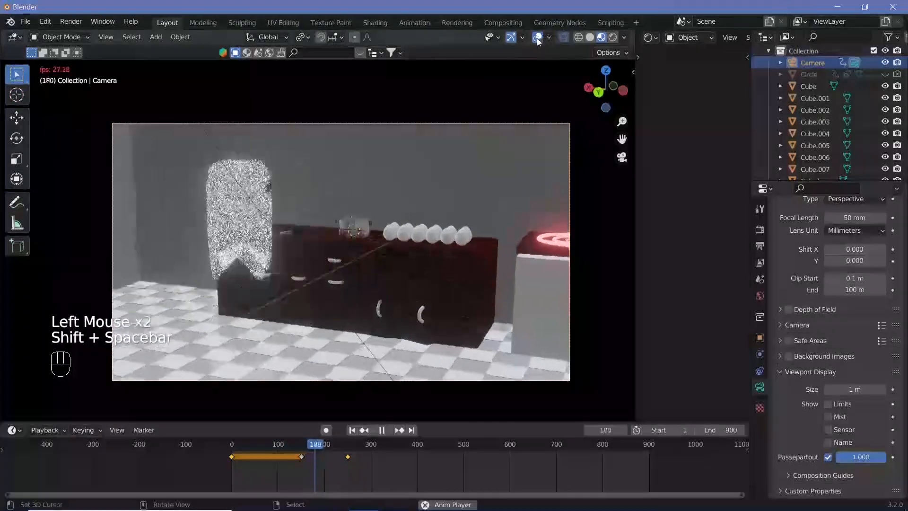
left_click(539, 37)
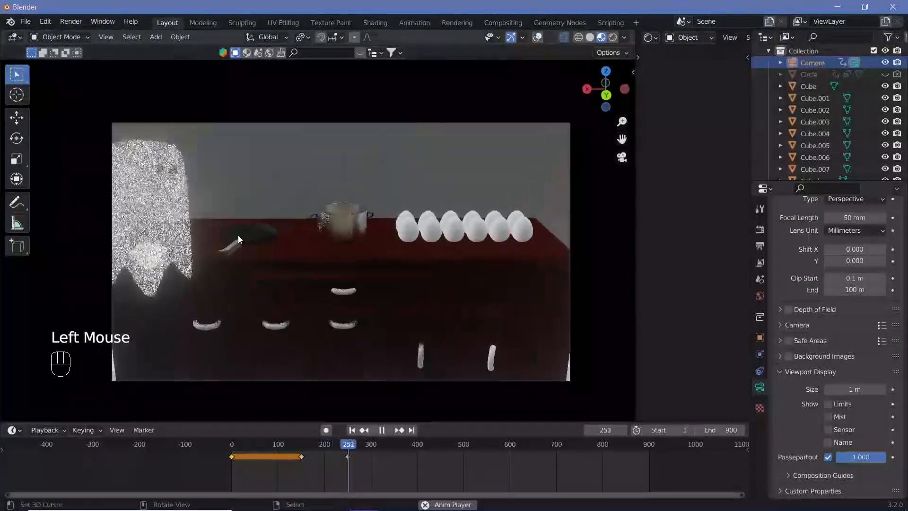
key("shift+space")
key("shift+space")
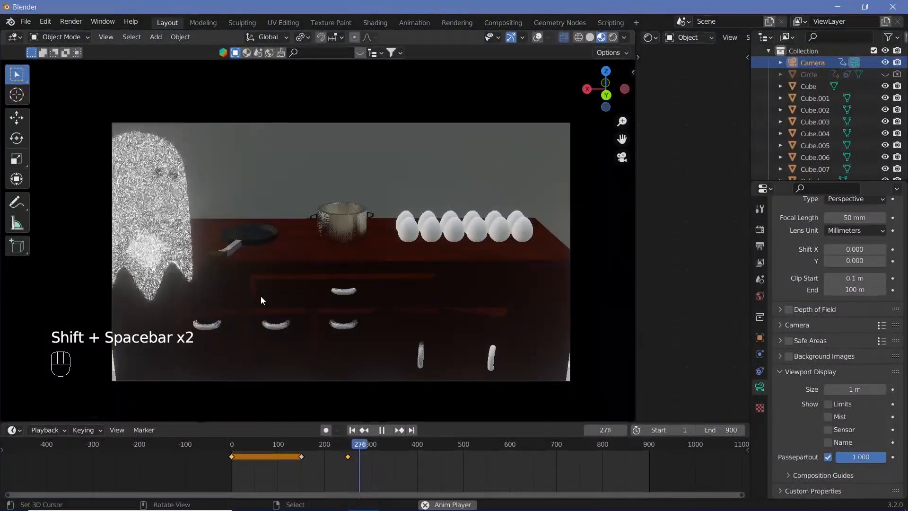
key("shift+space")
Step: Select the ghost and, at frame 331, lower it along the Z axis beside the counter
right_click(143, 215)
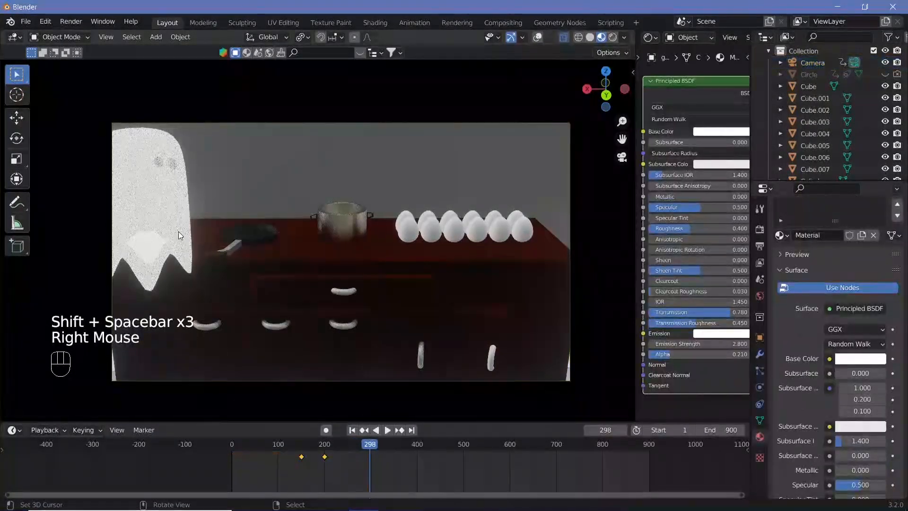
left_click(322, 444)
key("Right")
key("Right")
key("Right")
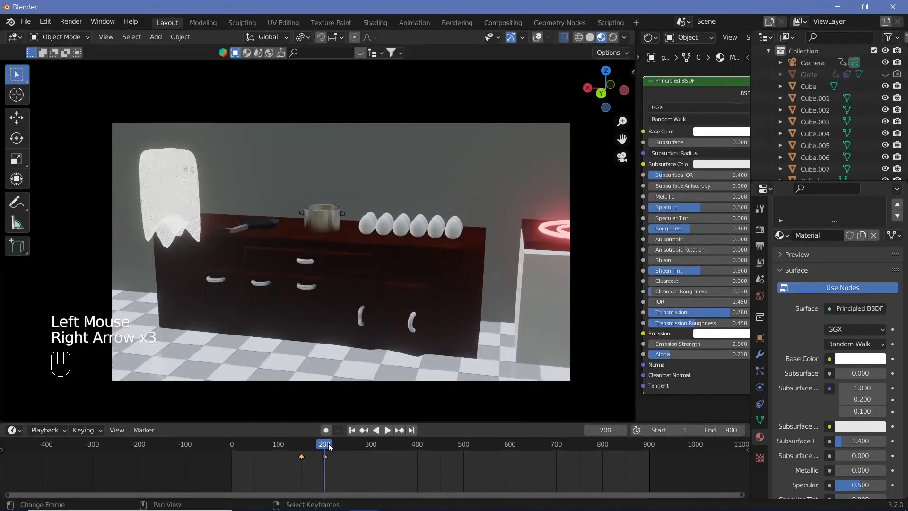
left_click_drag(333, 450, 385, 450)
key("g")
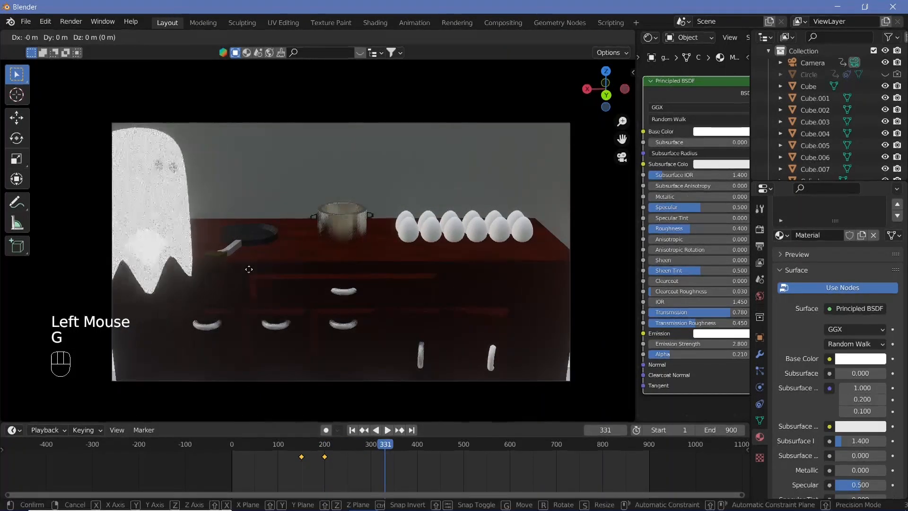
key("z")
left_click(251, 317)
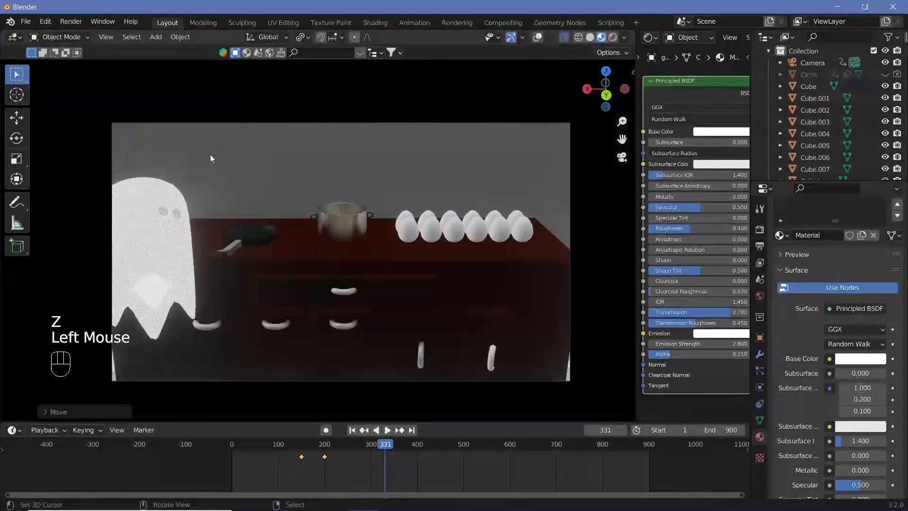
Step: Shift the ghost about -0.14 m along the global X axis and insert a keyframe on it at frame 331
key("g")
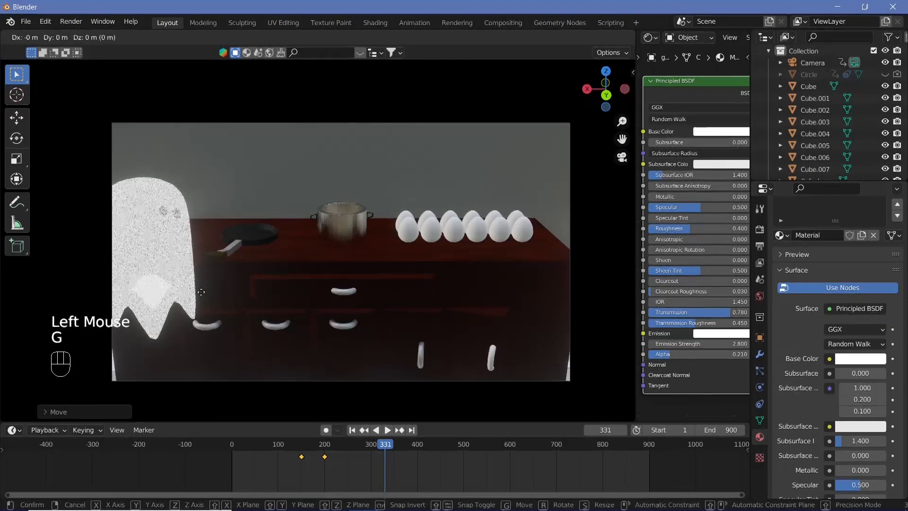
key("x")
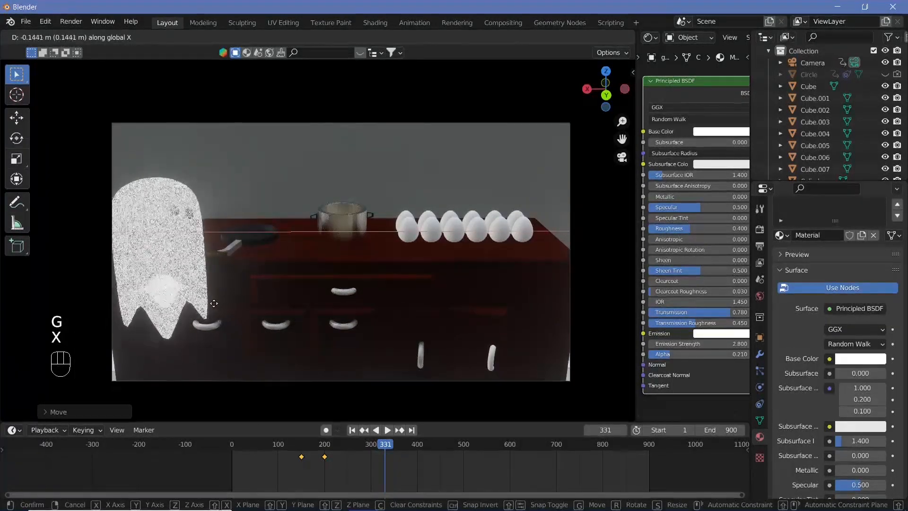
left_click(214, 307)
key("i")
left_click(268, 267)
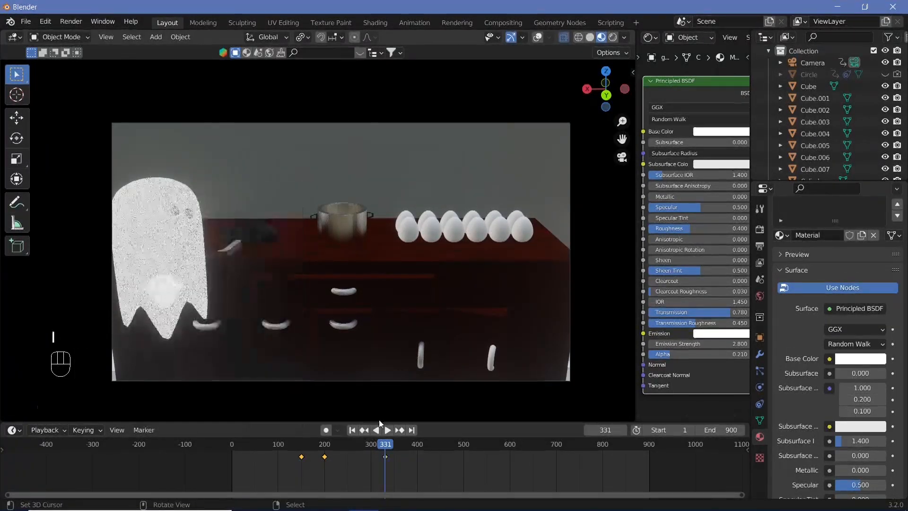
Step: Move the ghost's keyframe from frame 331 to frame 200 and play the animation to check the timing
right_click(385, 457)
key("g")
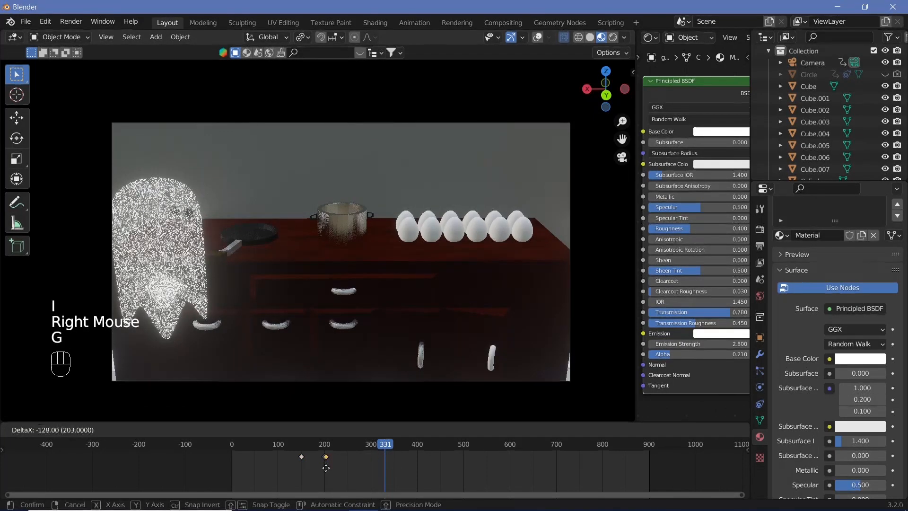
left_click(324, 467)
scroll(321, 463, "down", 6)
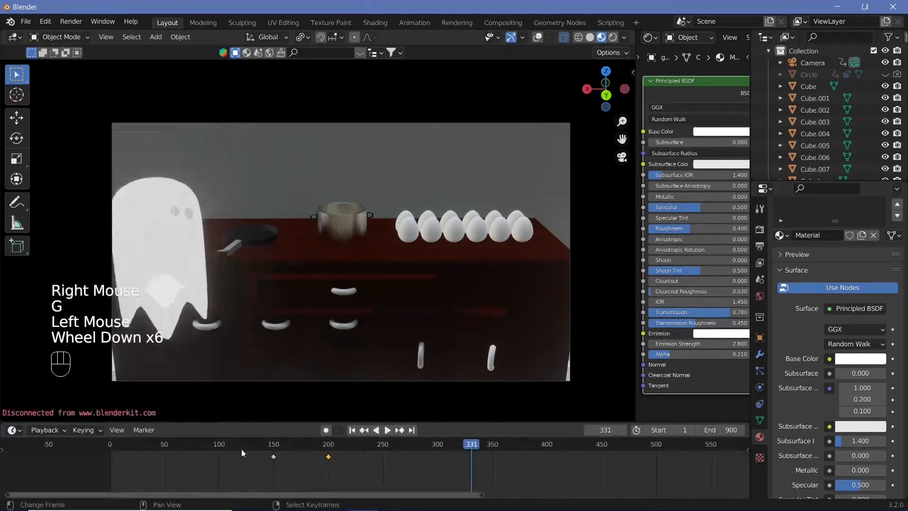
left_click(246, 454)
key("shift+space")
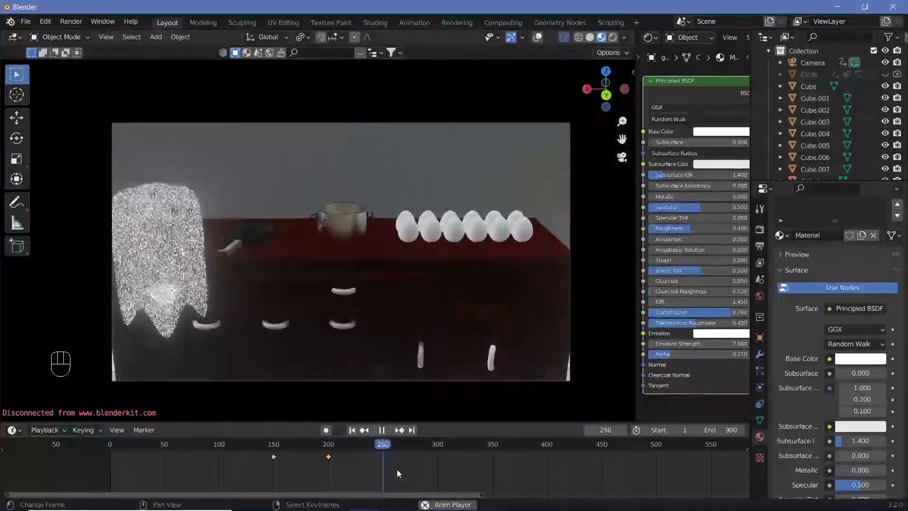
key("shift+space")
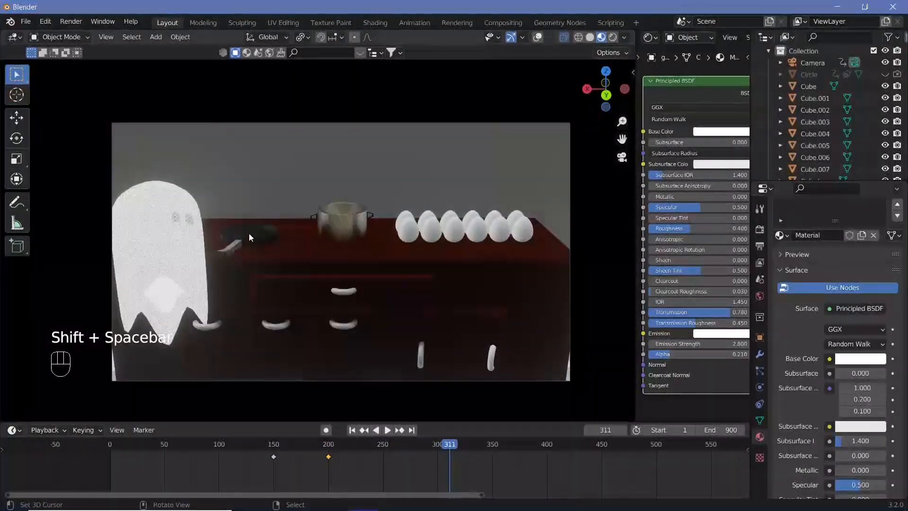
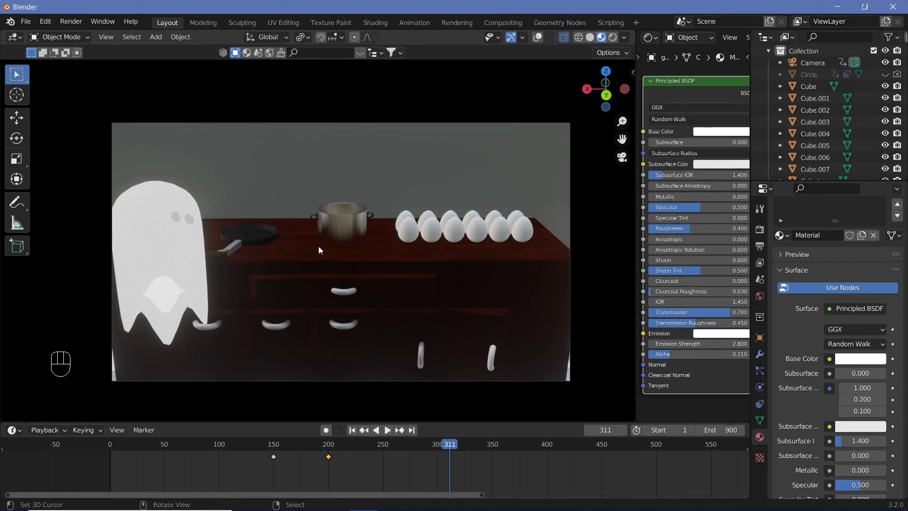
Step: Select the eggs, show the viewport overlays and set the first Array modifier's count to 5
right_click(410, 228)
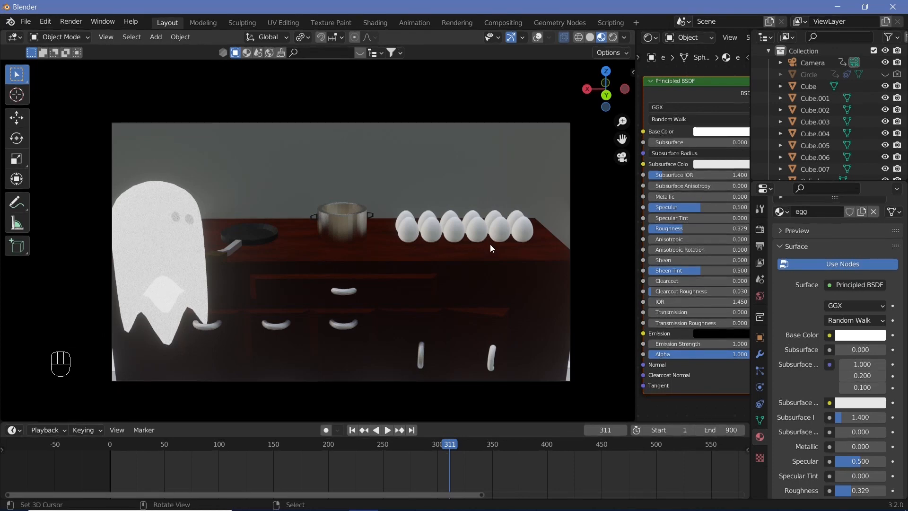
key("Tab")
key("Tab")
right_click(503, 153)
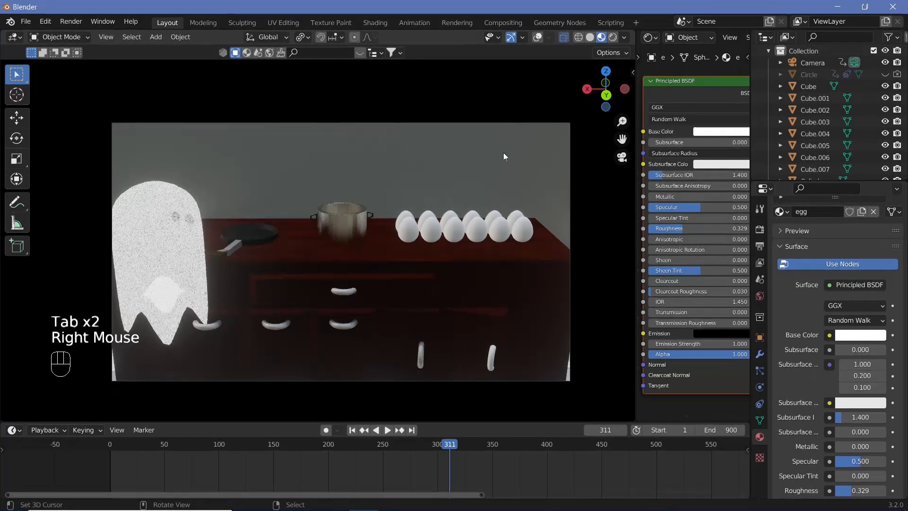
left_click(537, 37)
key("Tab")
left_click(759, 353)
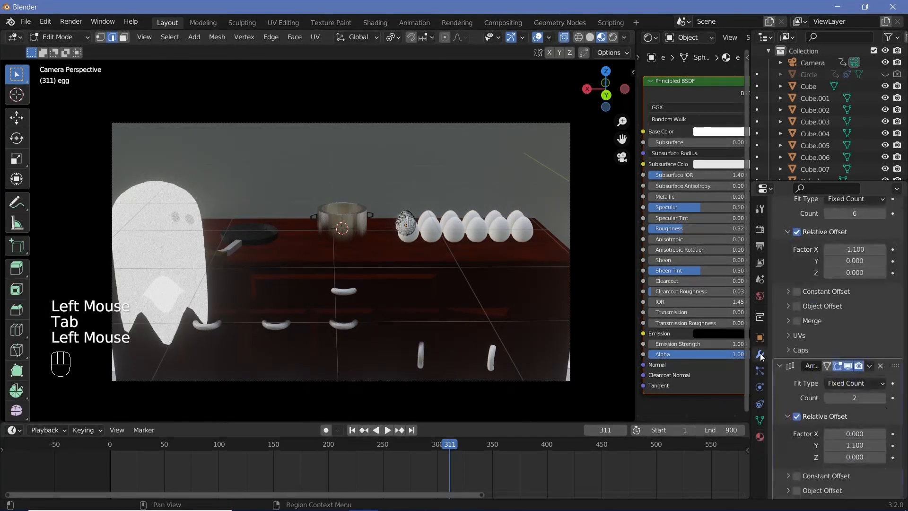
scroll(841, 312, "up", 1)
left_click(827, 232)
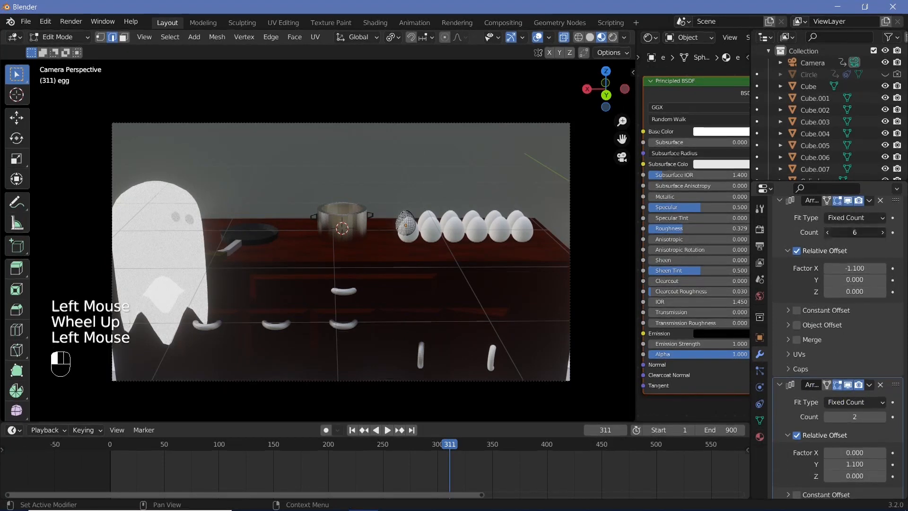
key("Tab")
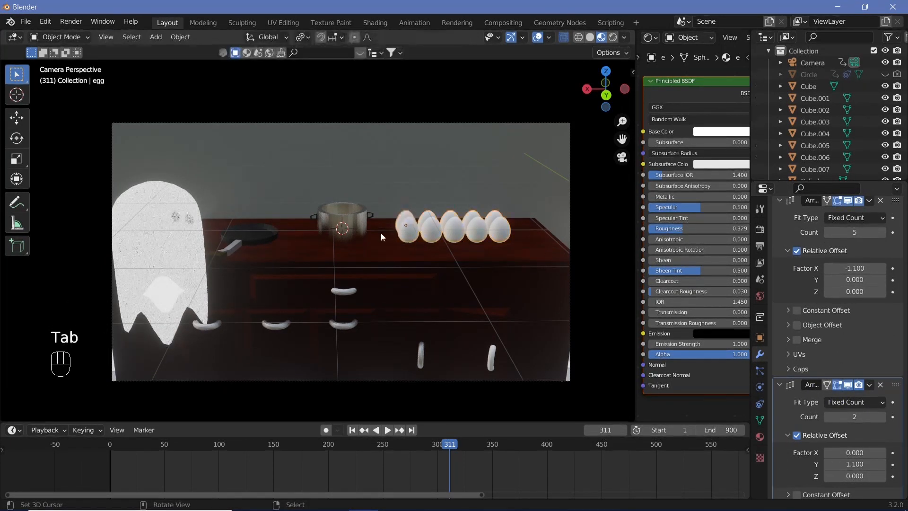
Step: Duplicate the eggs along the X axis to the open end of the rows and remove both Array modifiers from the copy
key("shift+d")
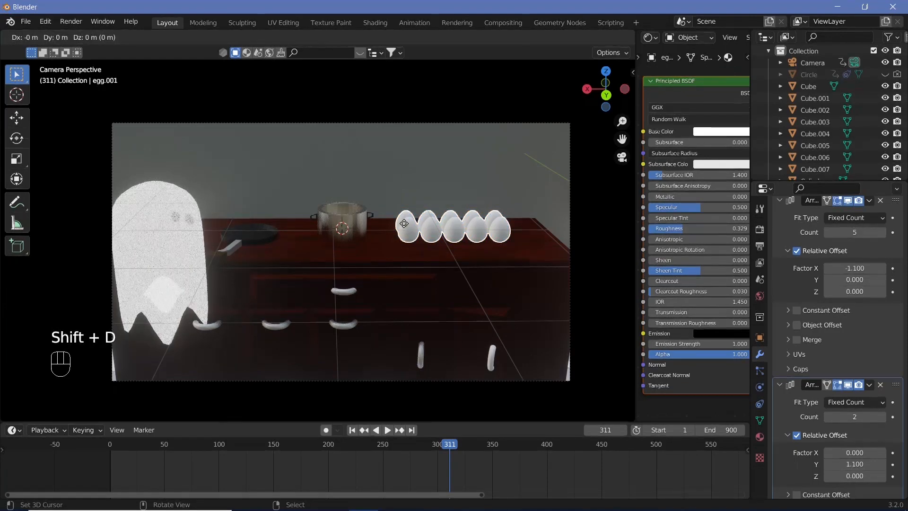
key("x")
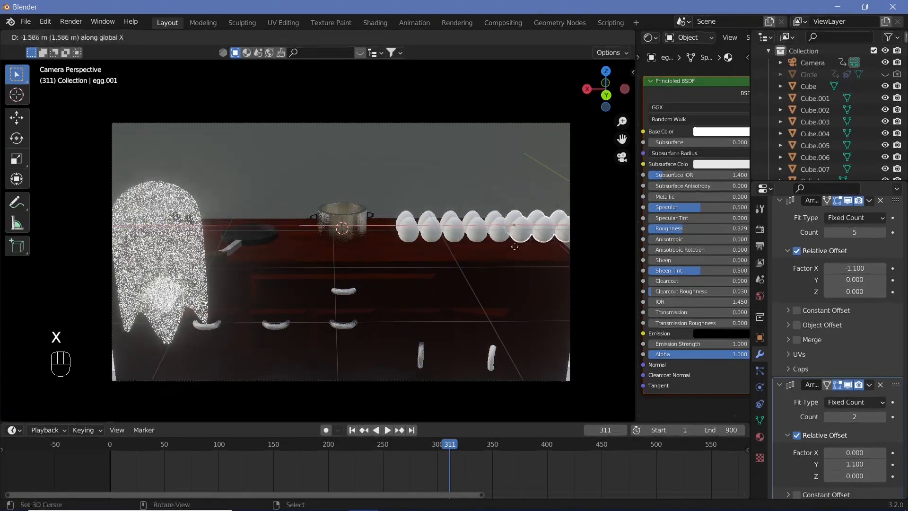
left_click(516, 247)
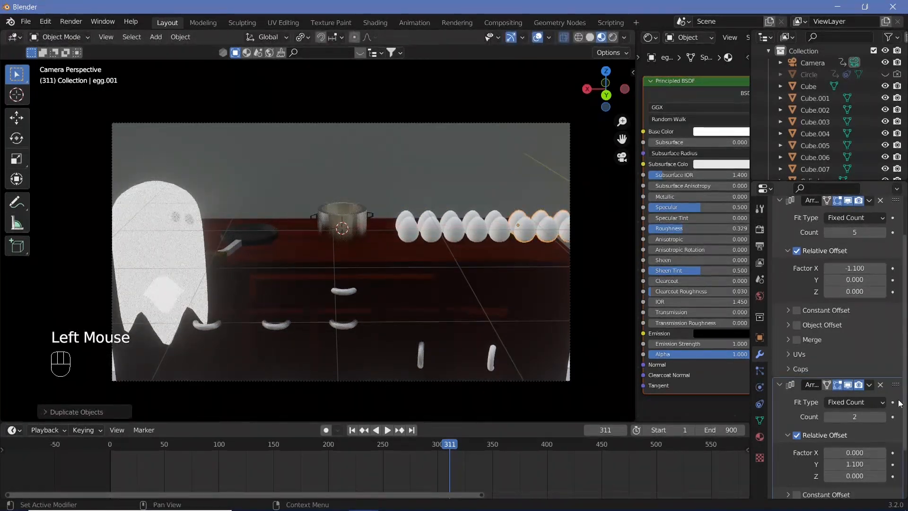
left_click(880, 385)
scroll(870, 351, "up", 1)
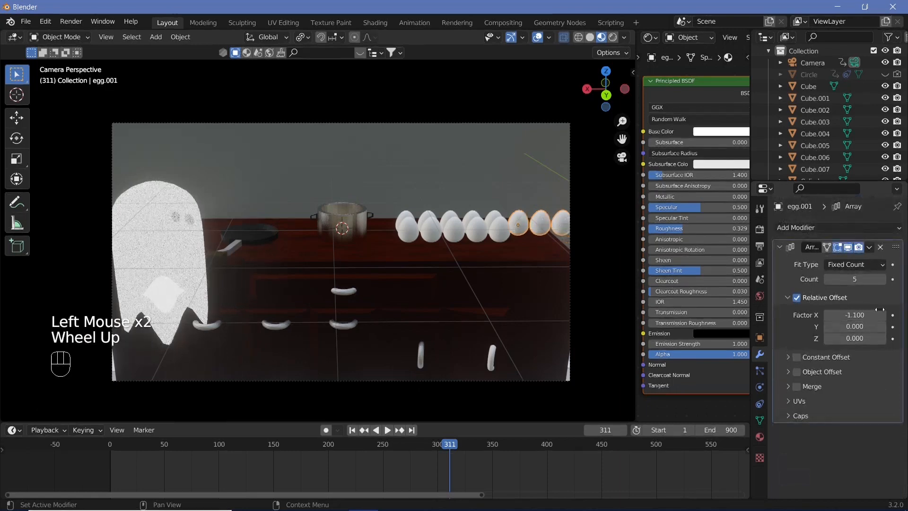
left_click(879, 246)
Step: Nudge the single egg along the X axis in top view so its spacing matches the row beside it
key("KP_7")
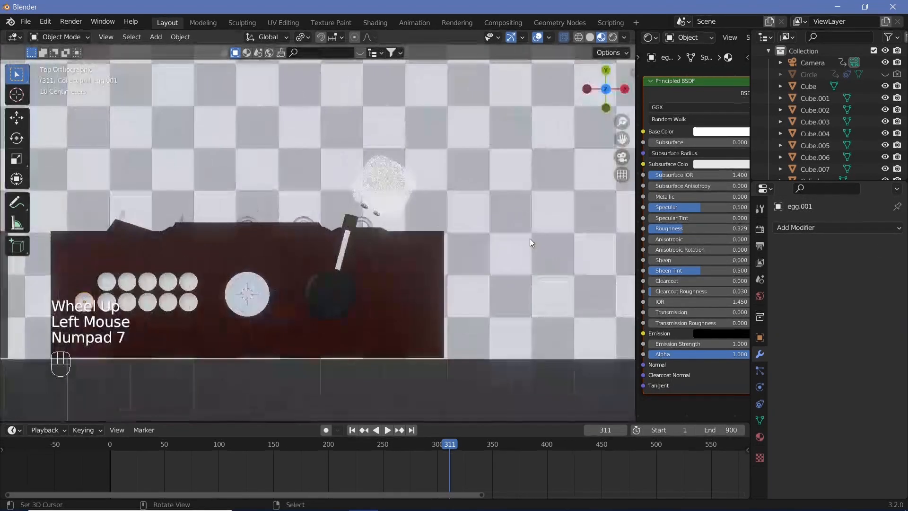
scroll(207, 293, "up", 2)
middle_click_drag(207, 293, 491, 217, "shift")
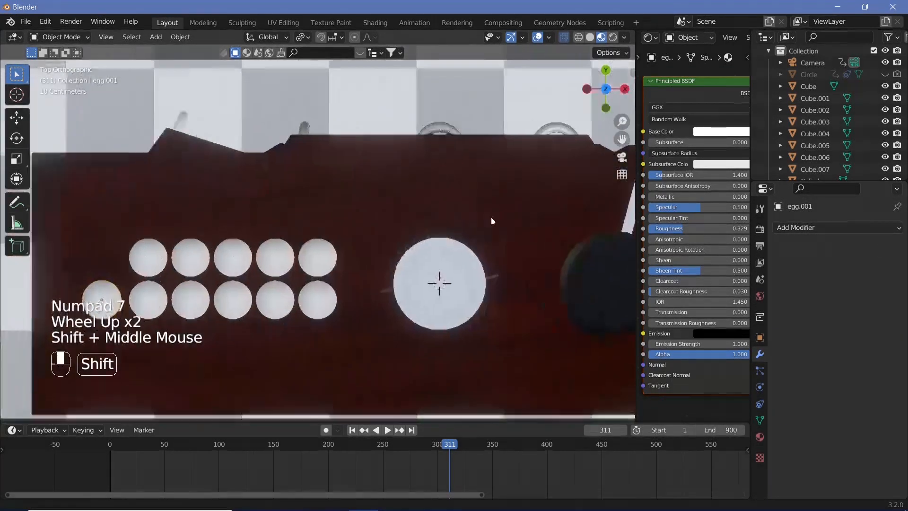
scroll(183, 251, "up", 1)
middle_click_drag(183, 251, 380, 203, "shift")
scroll(299, 259, "up", 2)
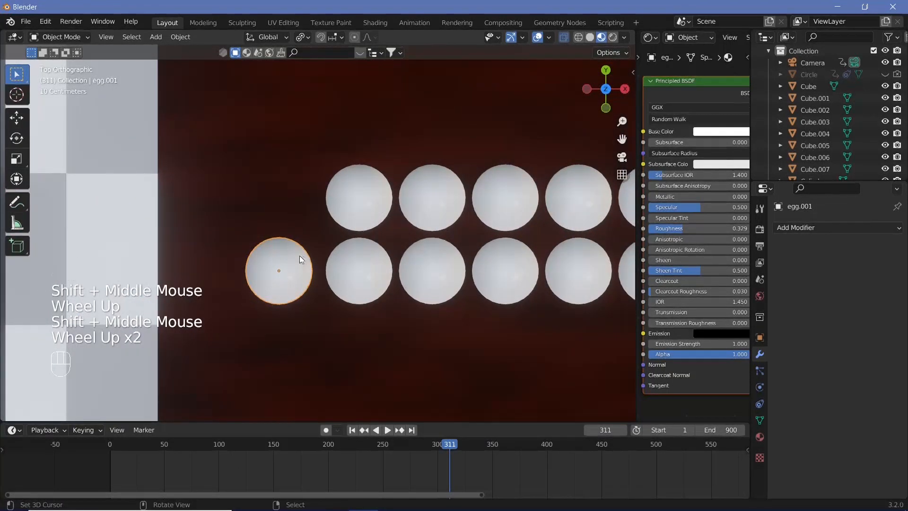
key("g")
key("y")
key("x")
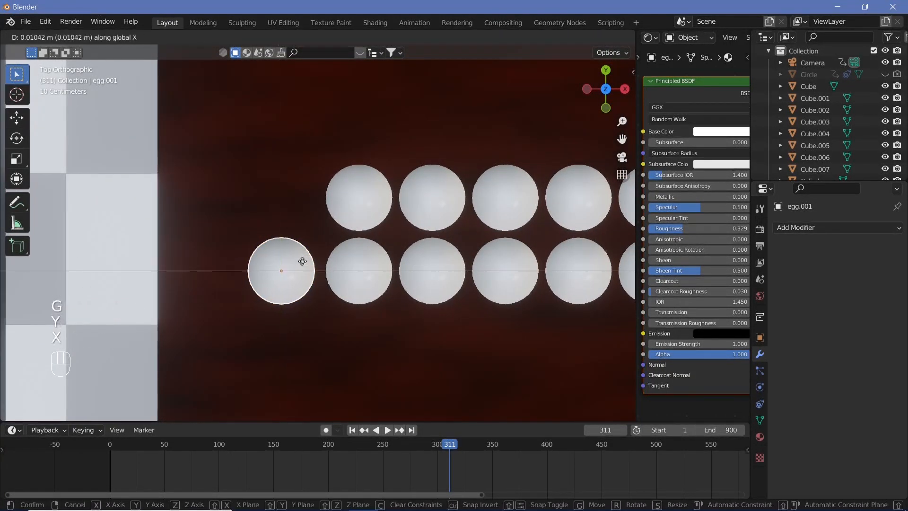
left_click(305, 263)
Step: Duplicate the single egg about 0.32 m along the Y axis to complete the second row, and return to the camera view
key("shift+d")
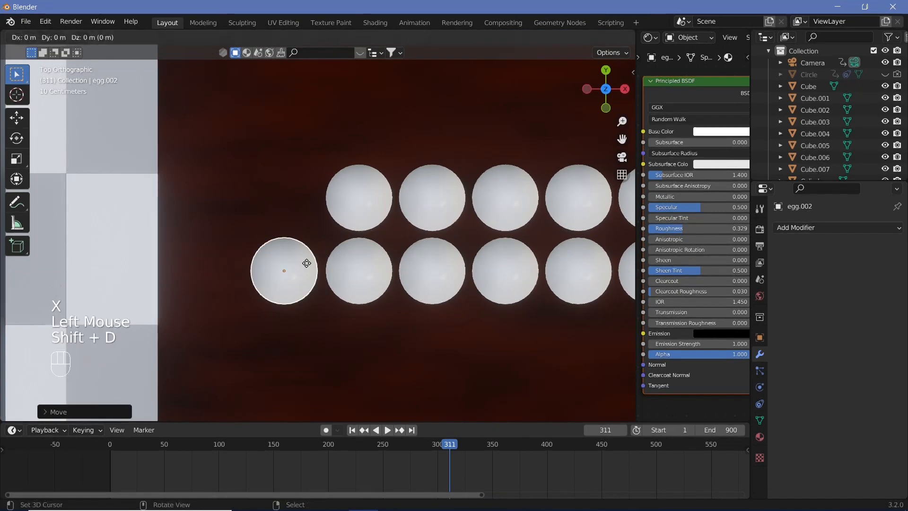
key("x")
key("y")
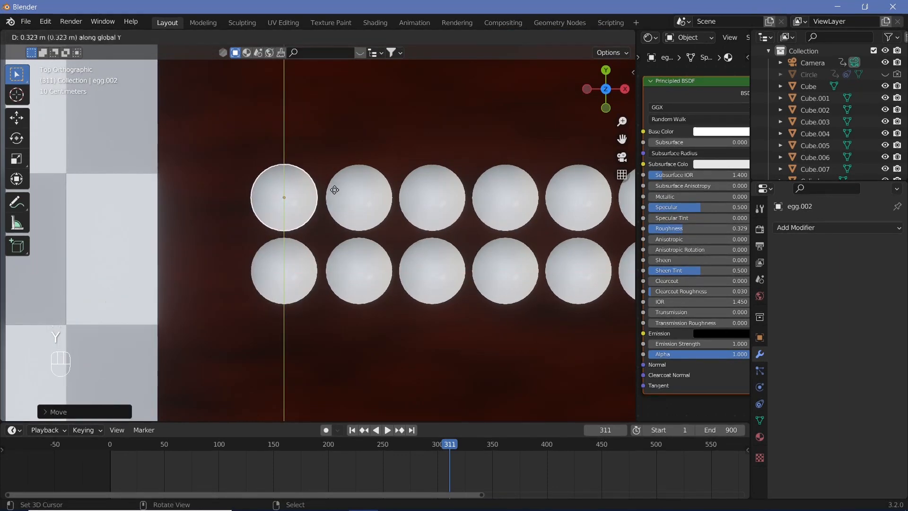
left_click(335, 194)
key("Tab")
key("Tab")
key("KP_0")
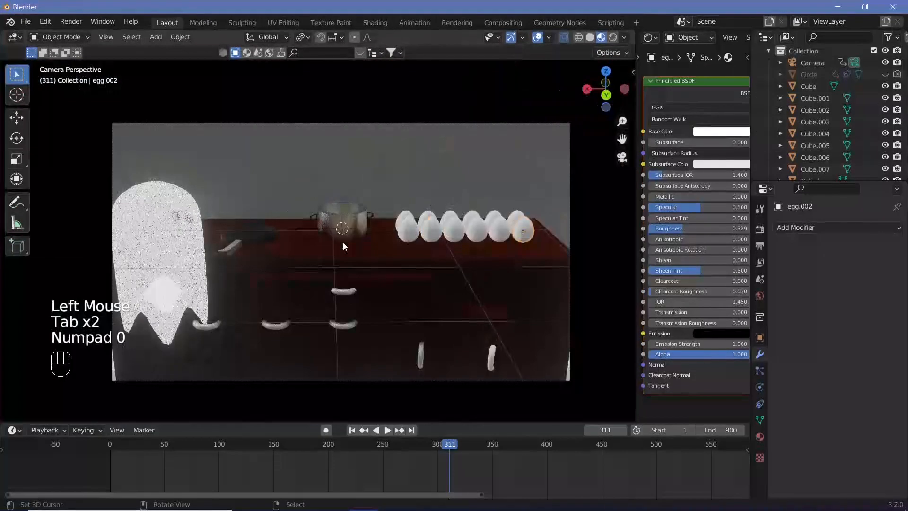
Step: Select the pan and play the animation from frame 130 to review the approach to the counter
key("shift+space")
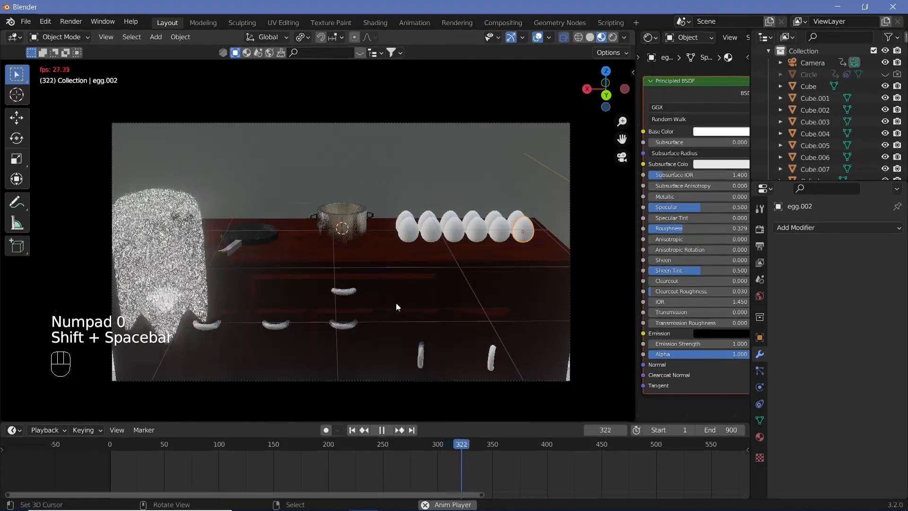
right_click(232, 244)
key("shift+space")
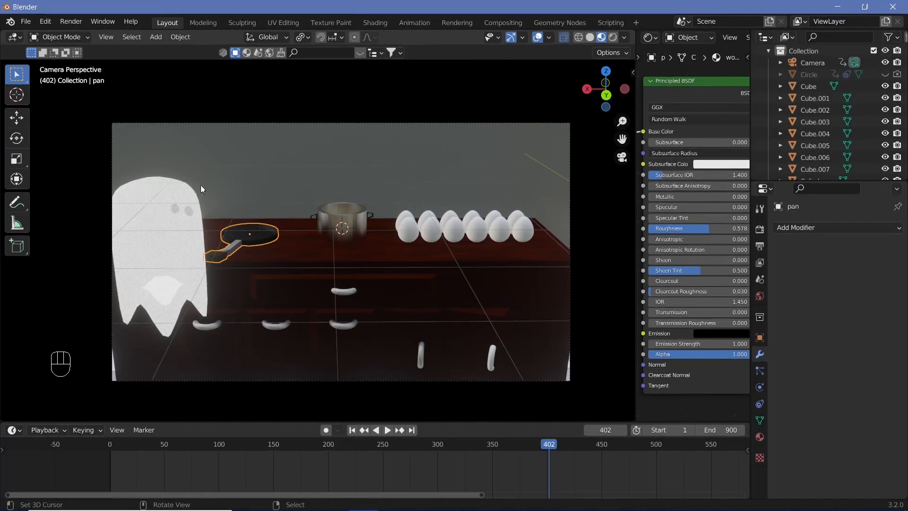
left_click(252, 445)
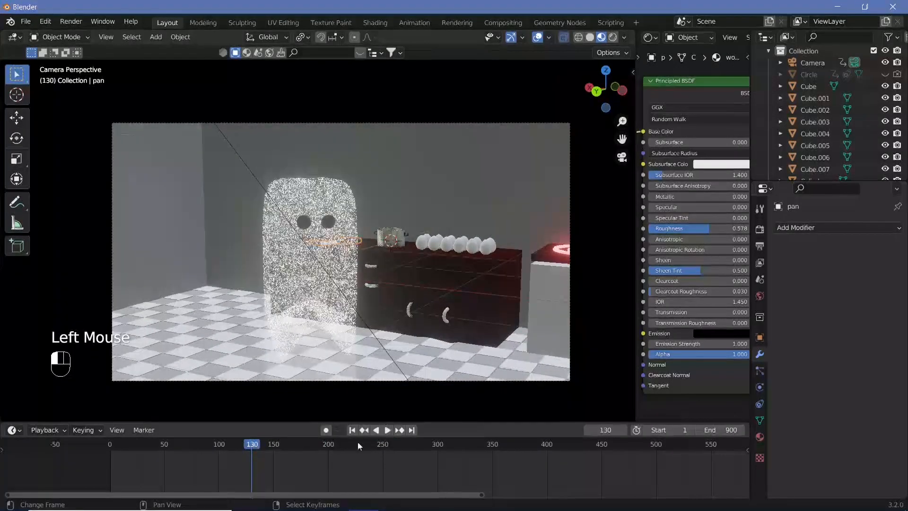
key("shift+space")
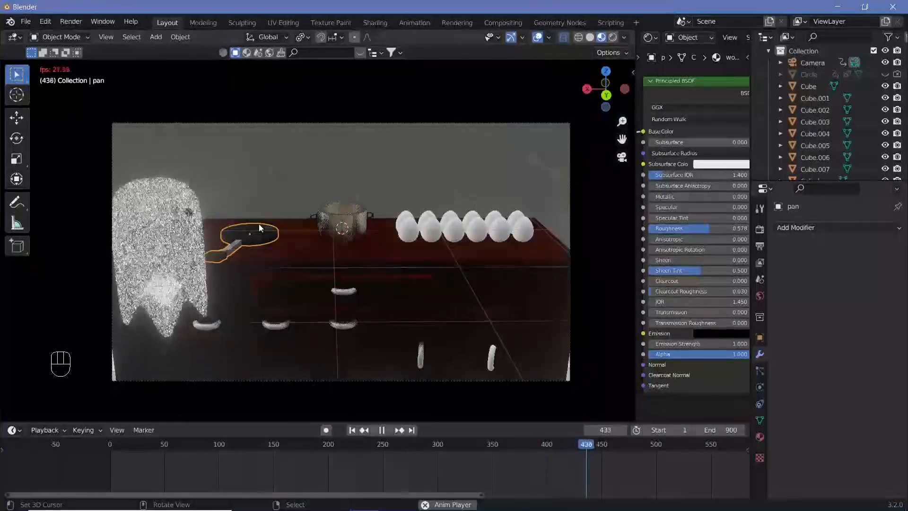
key("shift+space")
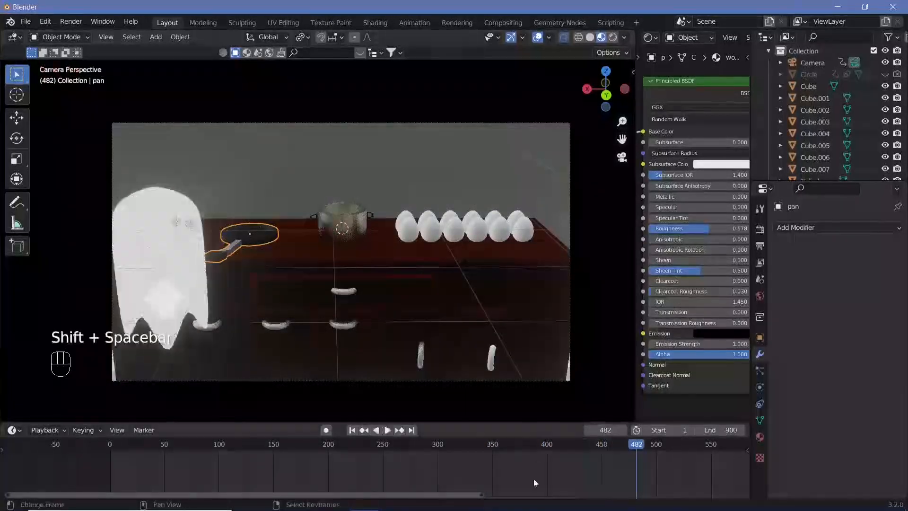
Step: Examine the counter shot at several frames between 501 and 601 to judge the timing of the next movement
scroll(621, 466, "down", 2)
middle_click_drag(620, 465, 500, 465)
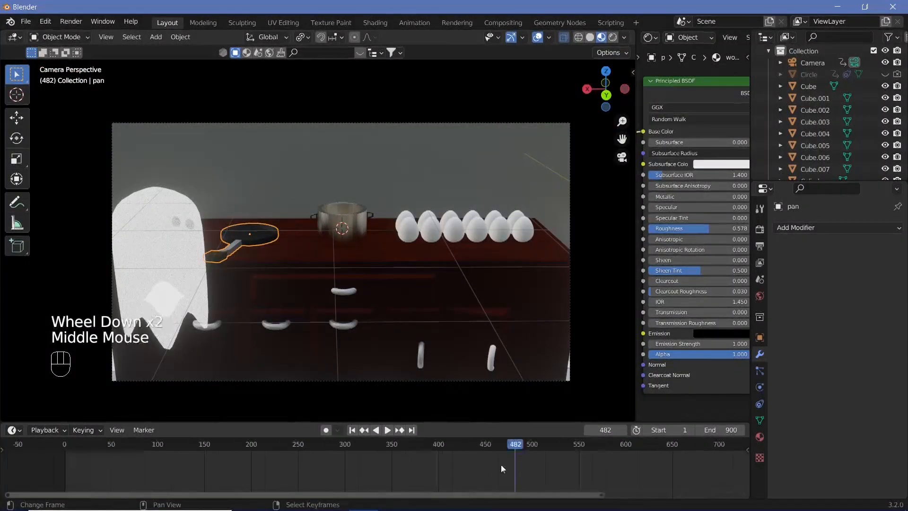
left_click(532, 447)
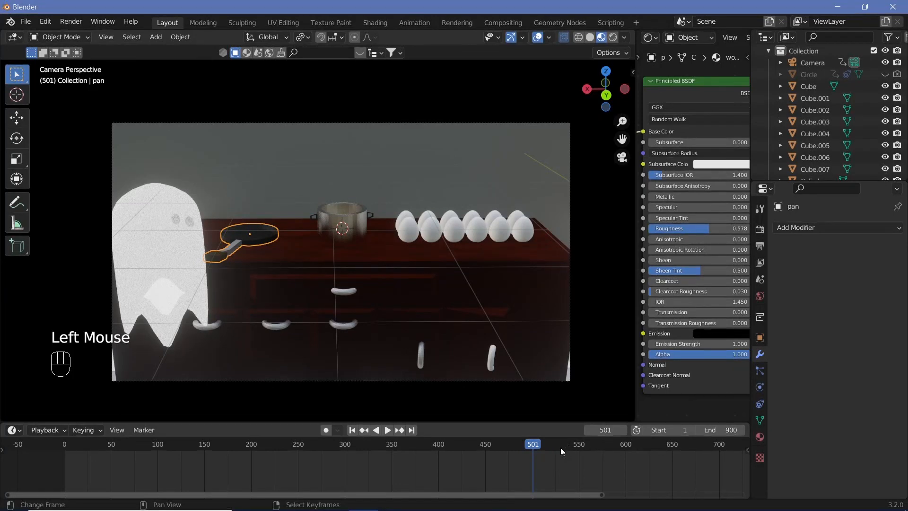
key("Right")
key("Right")
key("Right")
key("Right")
key("Right")
key("Right")
key("Right")
key("Right")
key("Right")
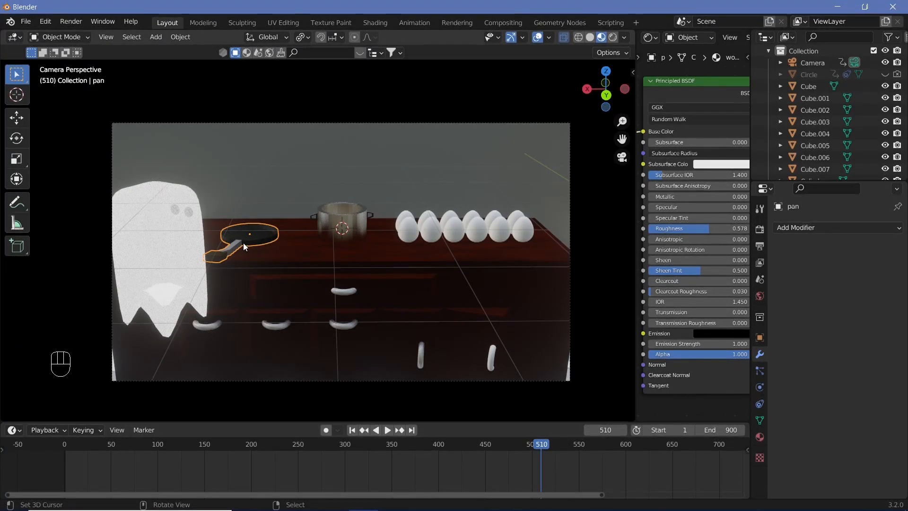
scroll(642, 453, "down", 2)
middle_click_drag(615, 473, 464, 468)
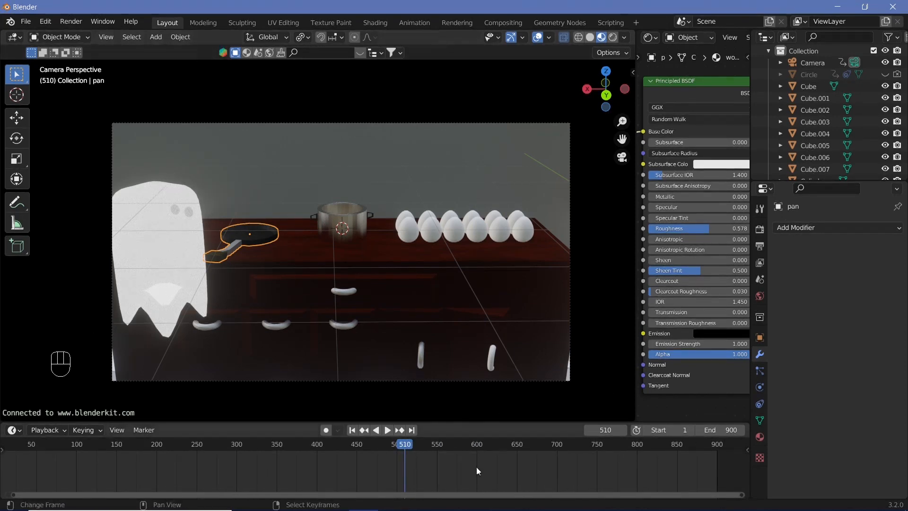
left_click(443, 445)
key("Right")
key("Right")
key("Right")
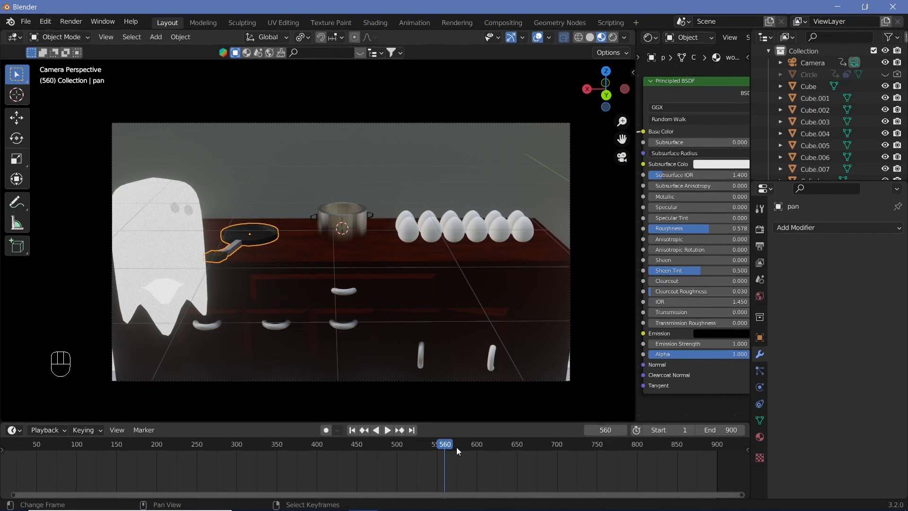
left_click(478, 450)
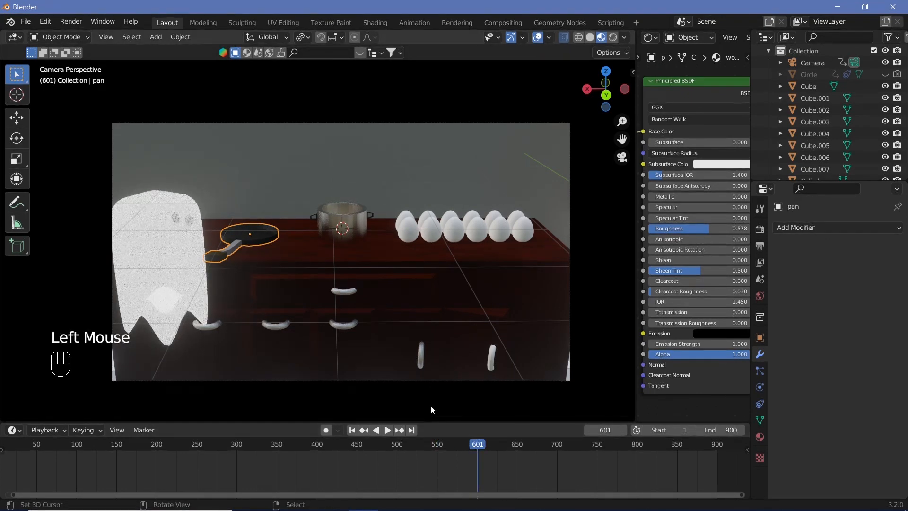
left_click(458, 447)
left_click(455, 447)
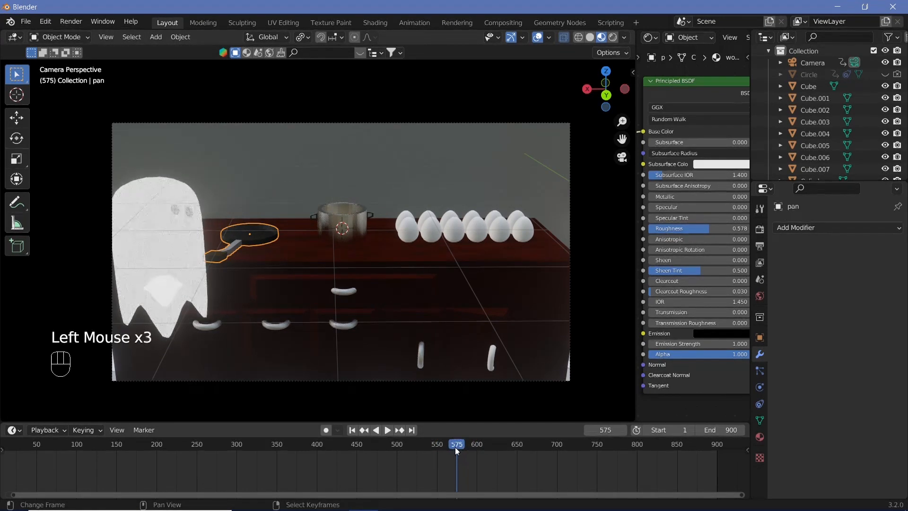
Step: Set the animation's end frame to 1200
left_click(722, 431)
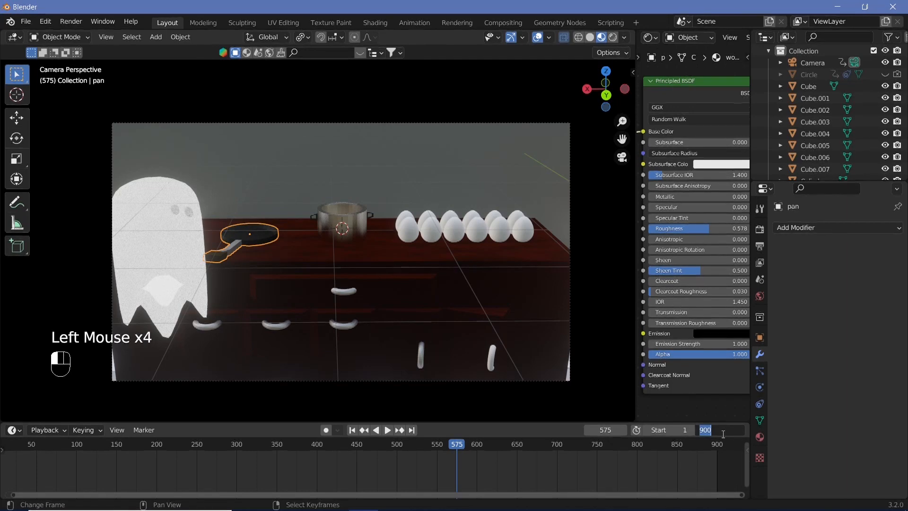
type("1200")
key("Return")
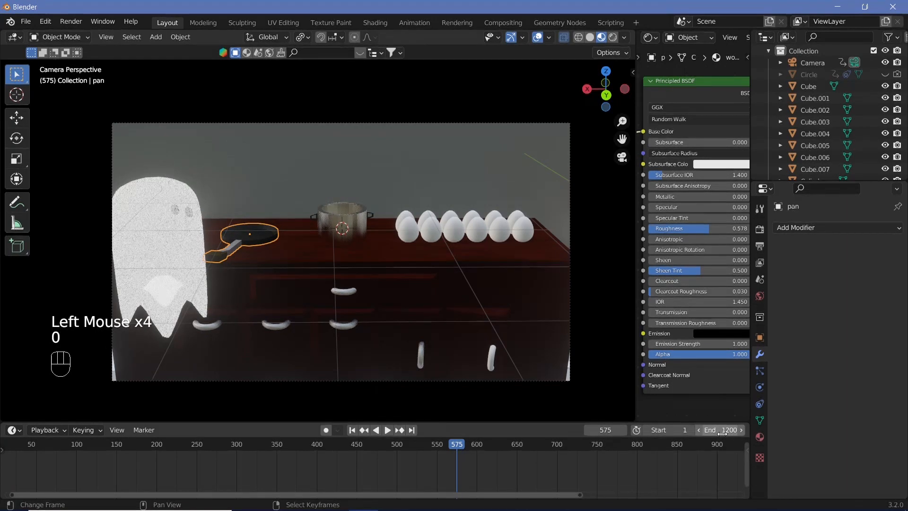
Step: Select the camera and insert a Location, Rotation & Scale keyframe on it at frame 600
left_click(477, 448)
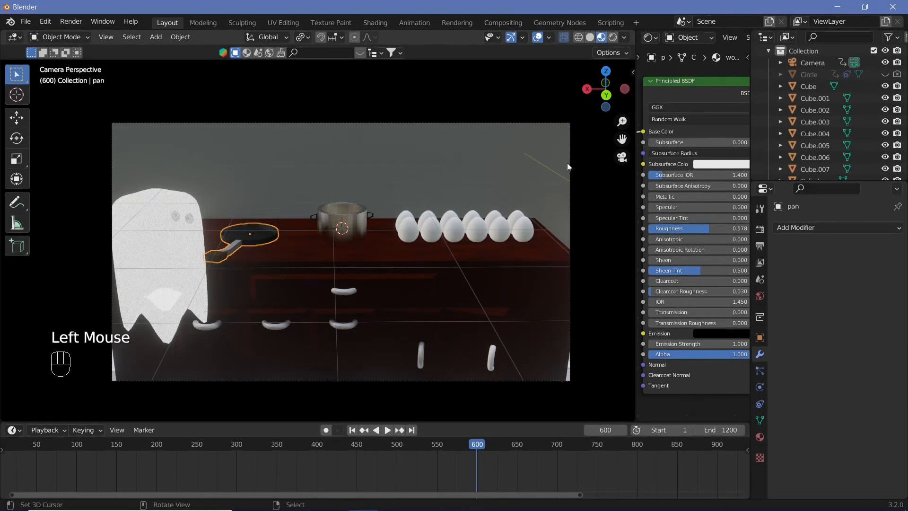
right_click(571, 174)
right_click(571, 174)
key("i")
left_click(535, 195)
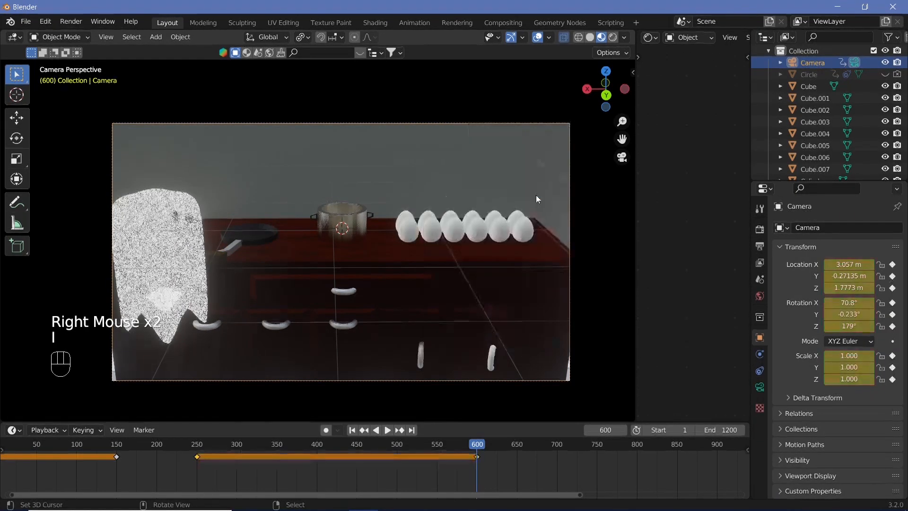
Step: Select the ghost and insert a Location, Rotation & Scale keyframe on it at frame 600
right_click(199, 230)
key("i")
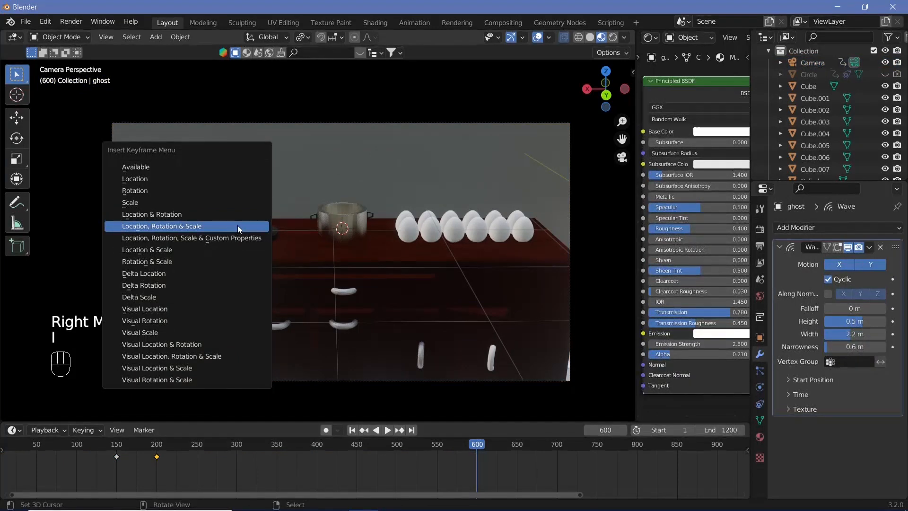
left_click(238, 226)
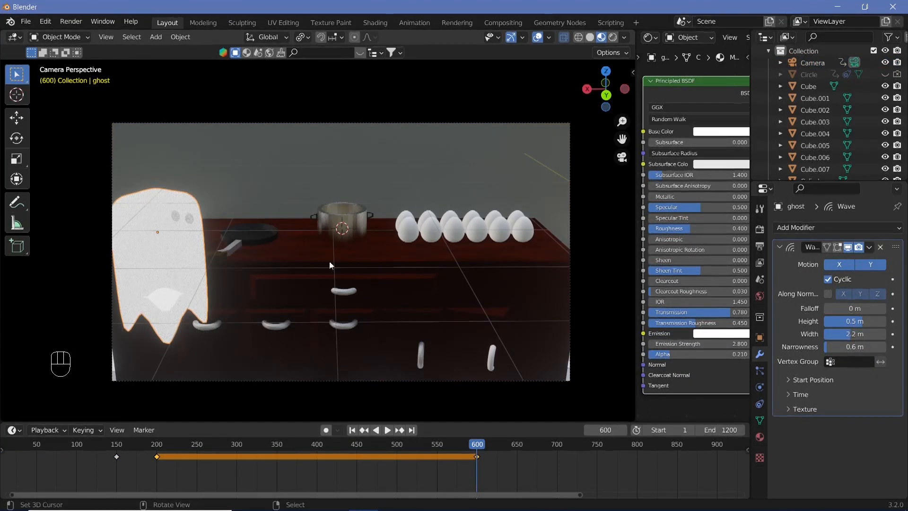
Step: Move to frame 700 and lock the camera to the view for reframing the shot
left_click(558, 444)
key("Left")
key("Left")
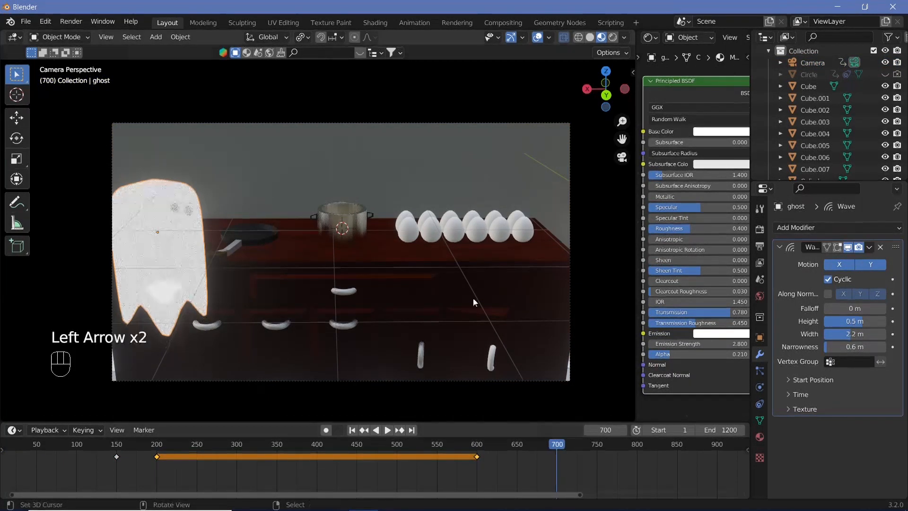
key("n")
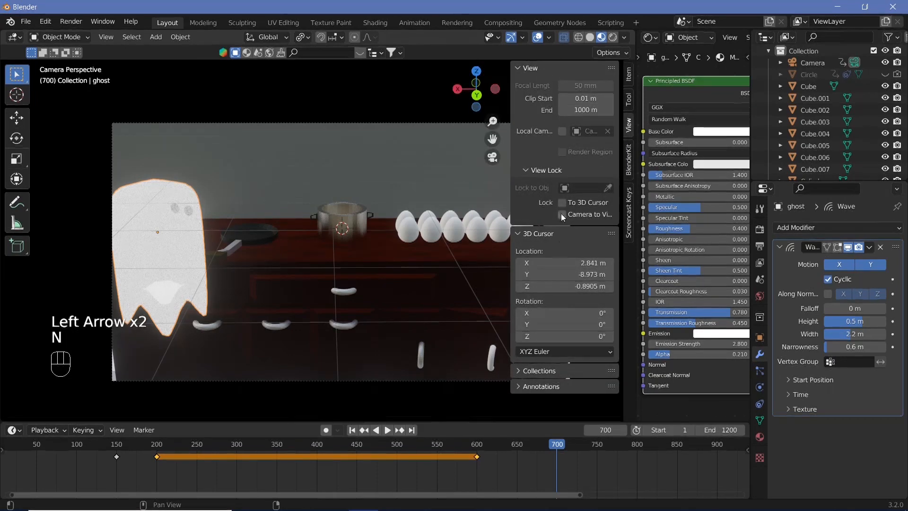
left_click(562, 216)
key("n")
scroll(423, 248, "down", 2)
scroll(424, 248, "up", 1)
scroll(427, 246, "up", 1, "shift")
middle_click_drag(427, 246, 362, 248, "shift")
key("i")
left_click(363, 249)
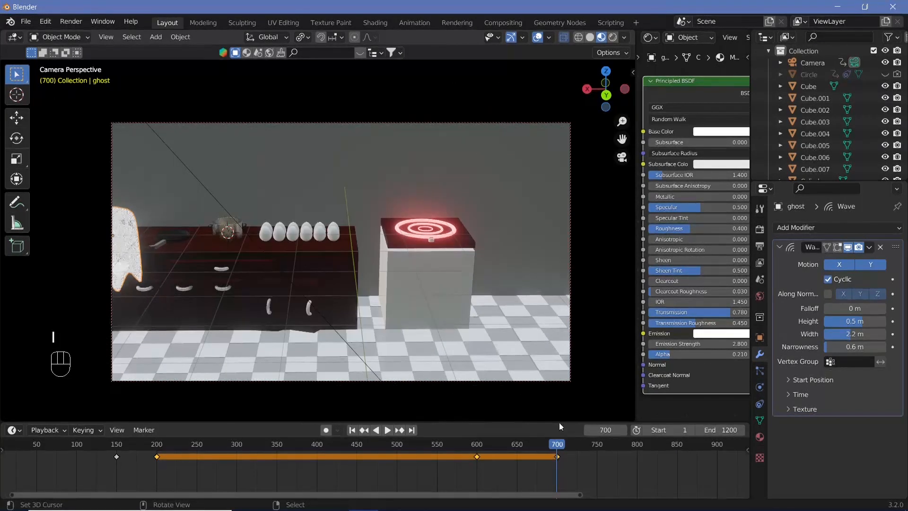
key("ctrl+z")
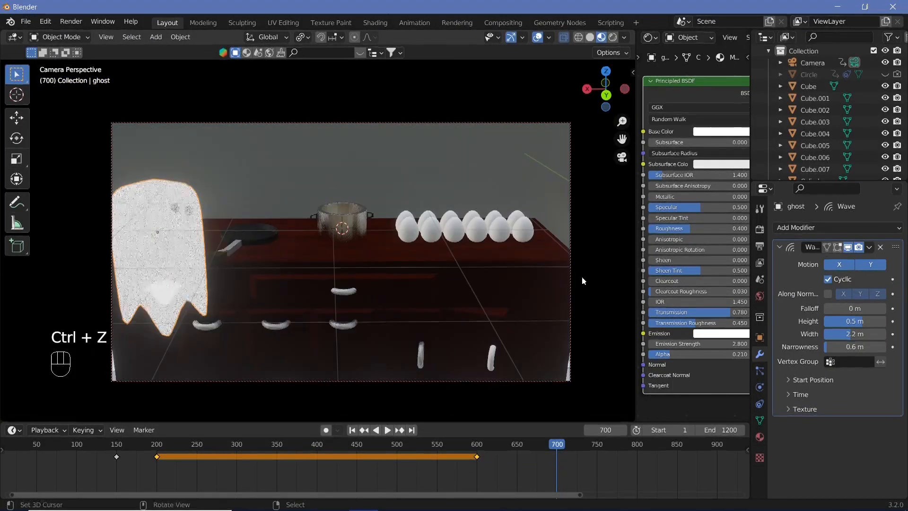
Step: Select the camera, pull it back to frame both the counter and the induction cooker, and insert a Location, Rotation & Scale keyframe at frame 700
right_click(570, 240)
right_click(571, 240)
right_click(570, 240)
scroll(456, 265, "down", 2)
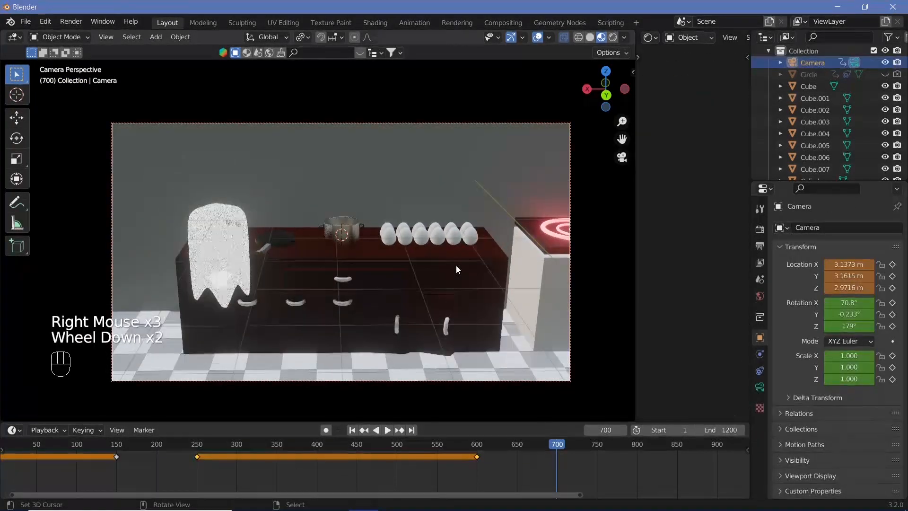
scroll(455, 265, "down", 1)
middle_click_drag(441, 262, 356, 253, "shift")
key("i")
left_click(357, 252)
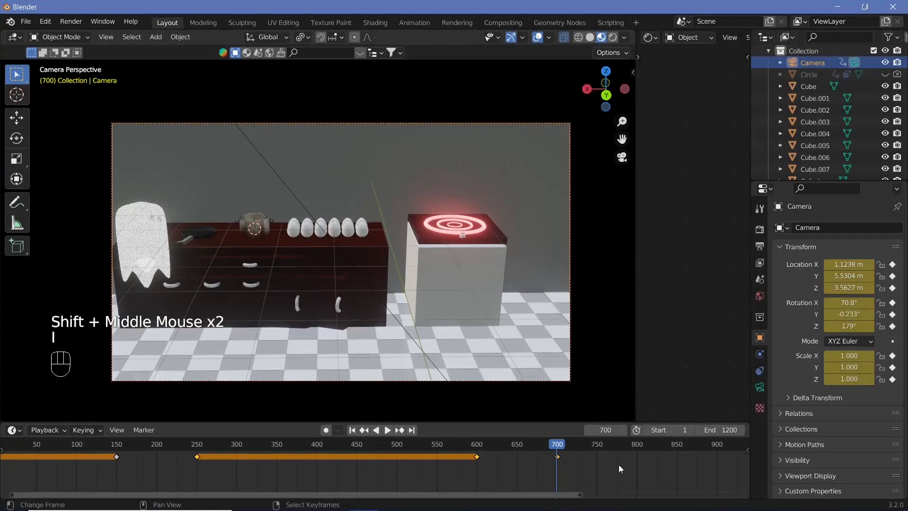
Step: Move the camera's keyframe from frame 700 to frame 675
right_click(558, 456)
key("g")
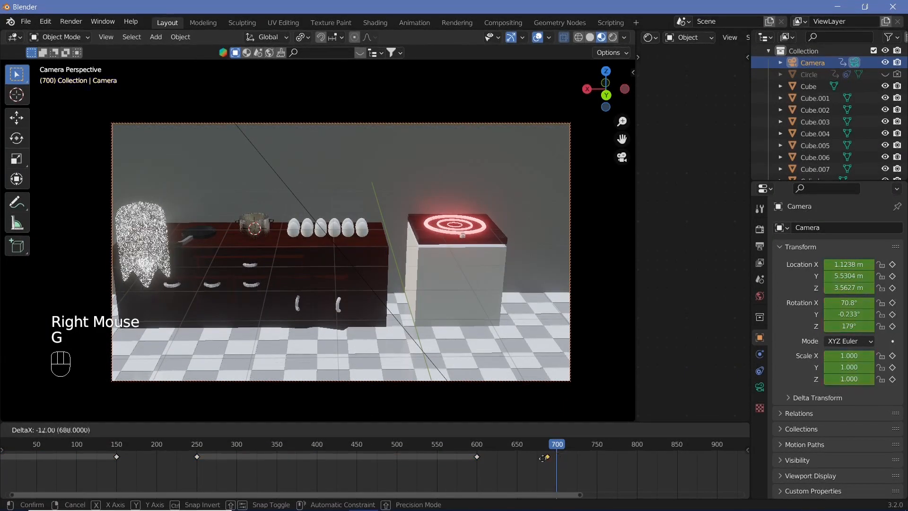
left_click(533, 458)
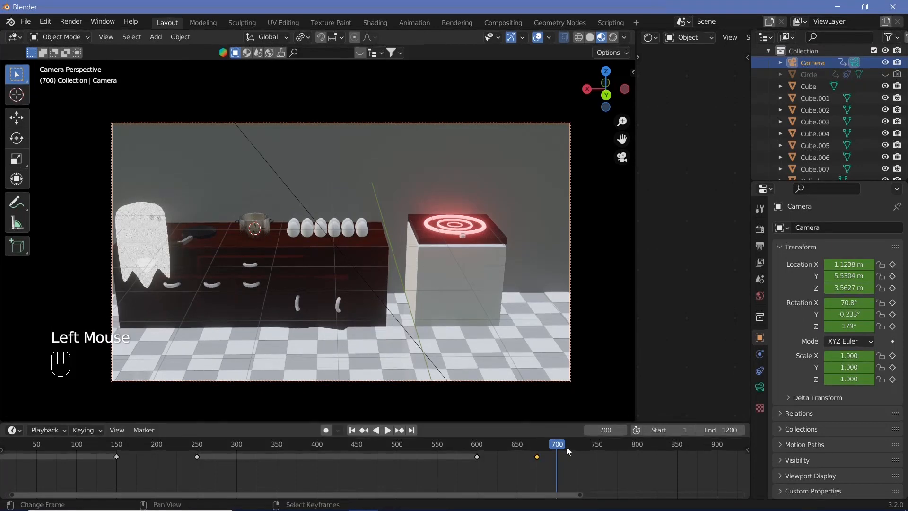
Step: At frame 720, reframe the camera to an angled close-up of the induction cooker and insert a Location, Rotation & Scale keyframe
key("Right")
key("Right")
key("Right")
key("Right")
key("Right")
key("Right")
key("Right")
key("Right")
key("Right")
scroll(492, 302, "up", 3)
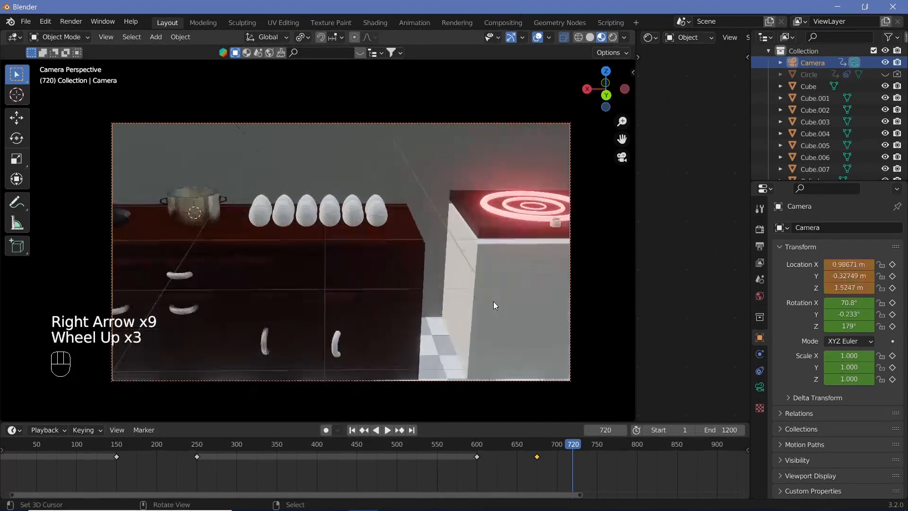
middle_click_drag(492, 302, 321, 284, "shift")
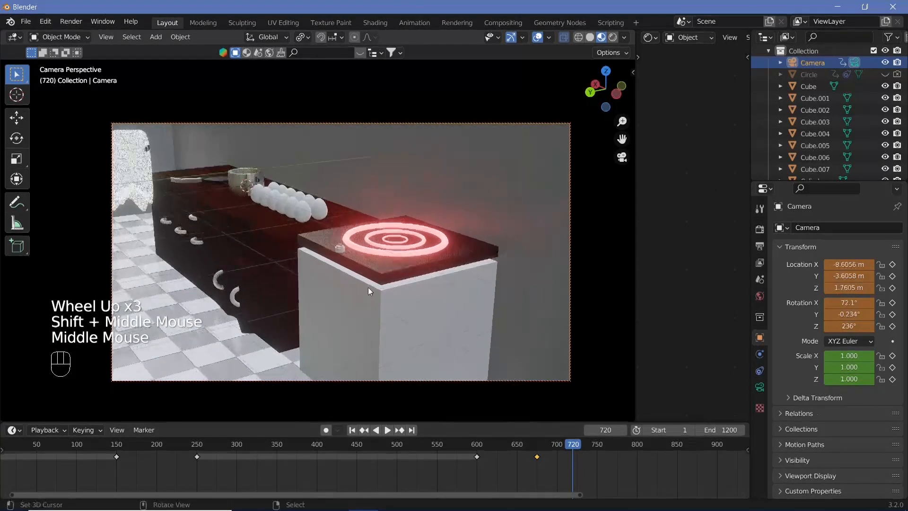
scroll(369, 287, "up", 2)
scroll(320, 284, "up", 1)
middle_click_drag(320, 285, 316, 271)
scroll(316, 271, "down", 1)
middle_click_drag(316, 271, 336, 285, "shift")
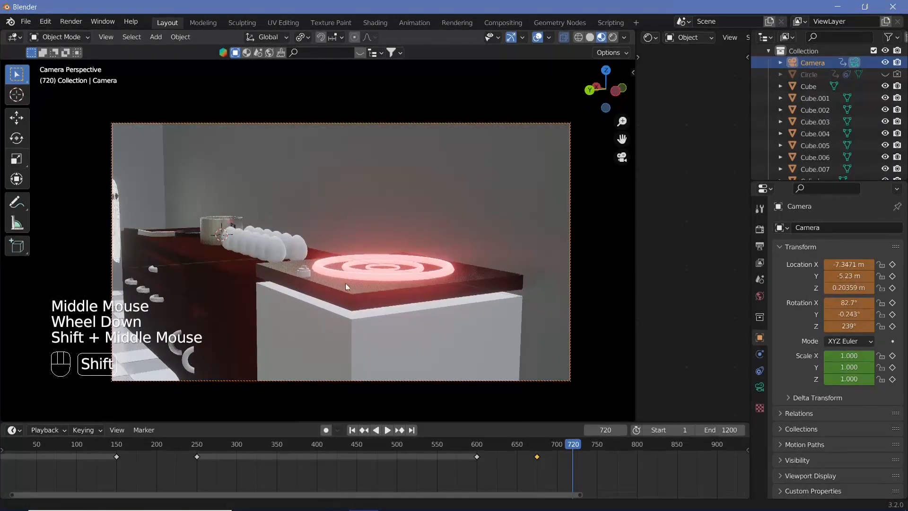
key("i")
left_click(497, 200)
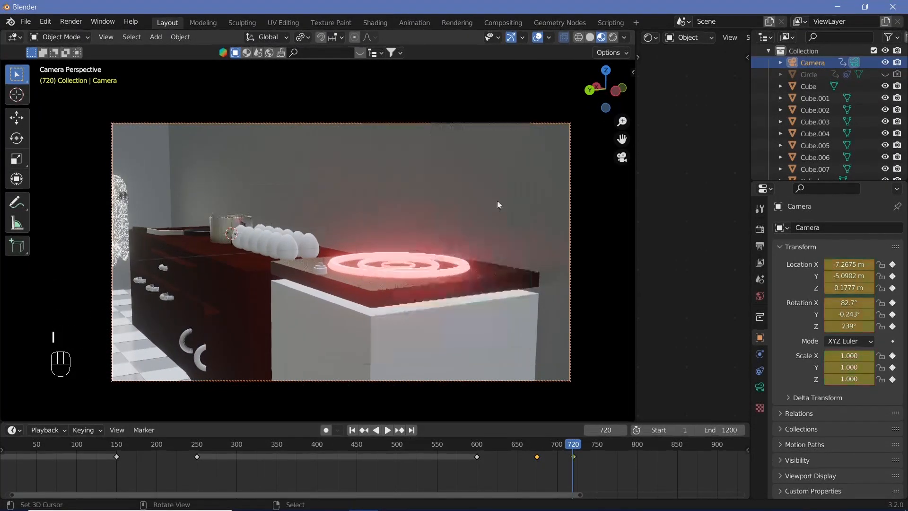
Step: At frame 675, move the ghost along X to the gap between counter and cooker and insert a Location, Rotation & Scale keyframe
mouse_move(538, 446)
left_mouse_down()
mouse_move(518, 442)
mouse_move(536, 450)
left_mouse_up()
key("Right")
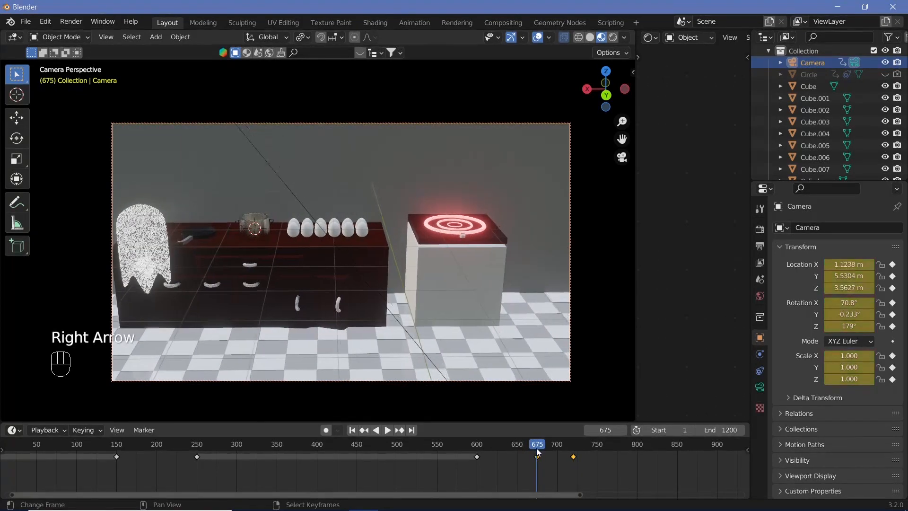
right_click(123, 235)
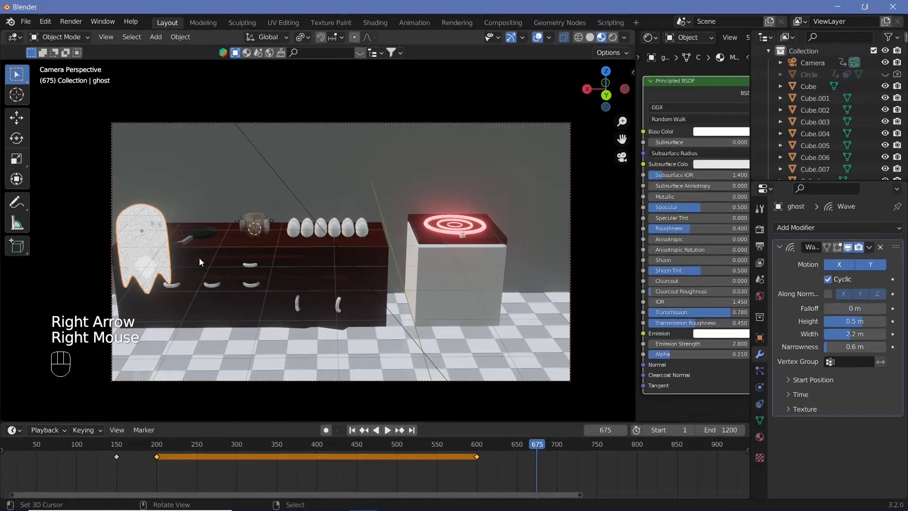
key("g")
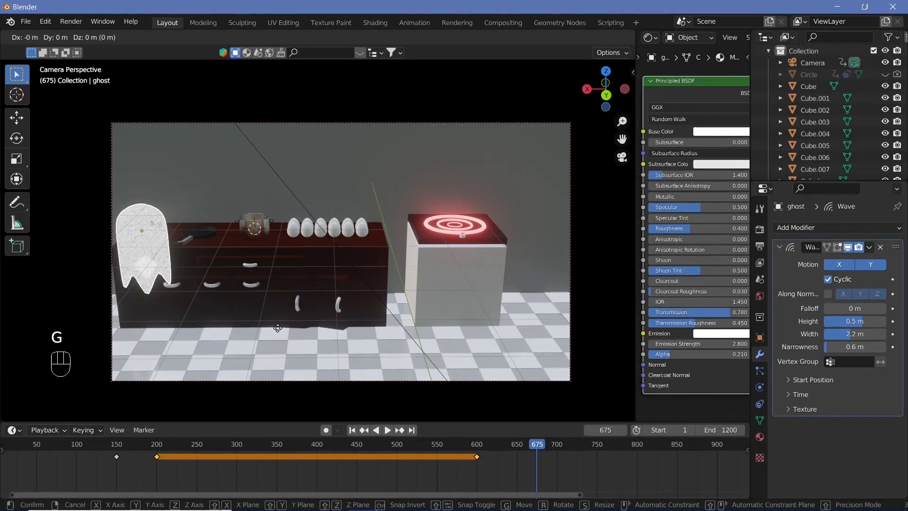
key("x")
left_click(527, 352)
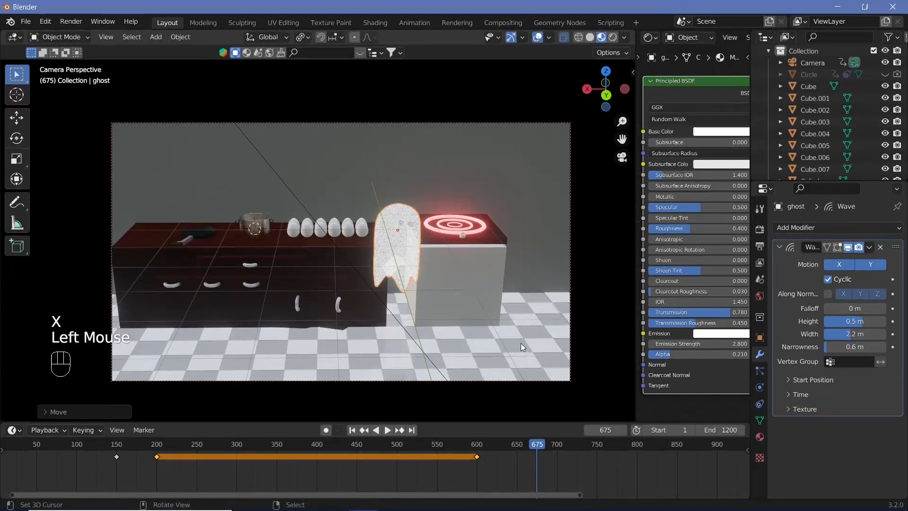
key("i")
left_click(521, 343)
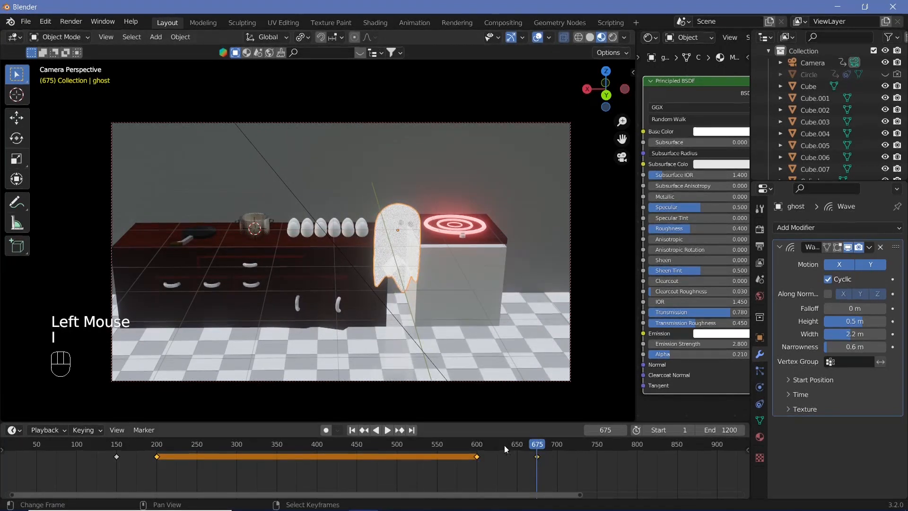
Step: At frame 629, raise the ghost along Z above the counter and insert a Location, Rotation & Scale keyframe
left_click(500, 446)
key("g")
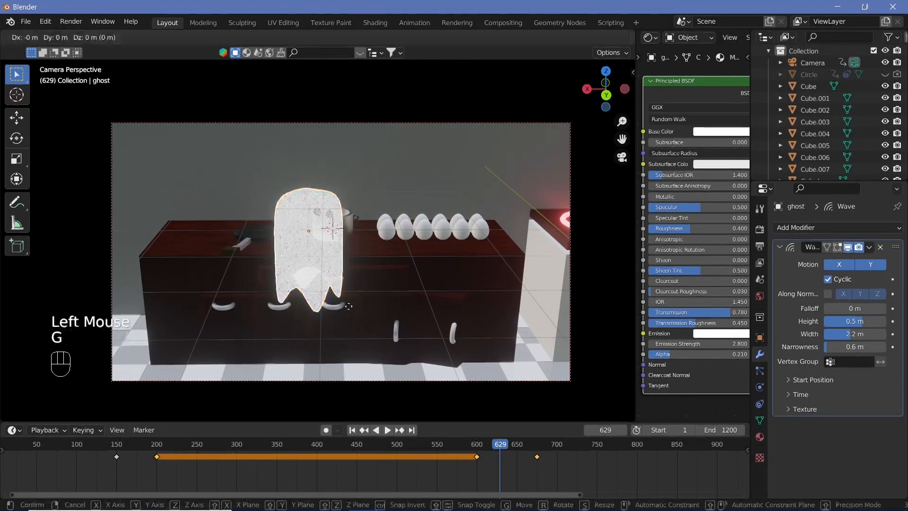
key("z")
left_click(373, 269)
key("i")
left_click(373, 268)
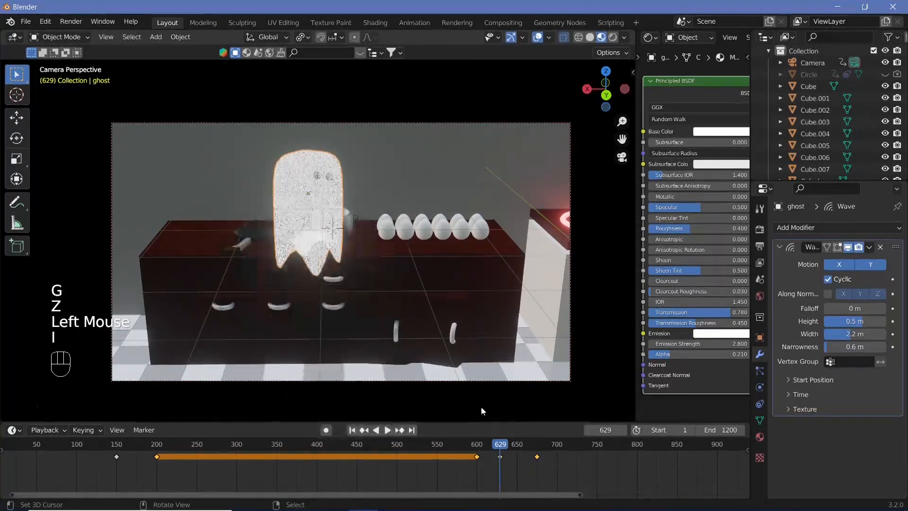
Step: At frame 653, lower the ghost along Z below the eggs and insert a Location, Rotation & Scale keyframe
left_click(518, 445)
key("g")
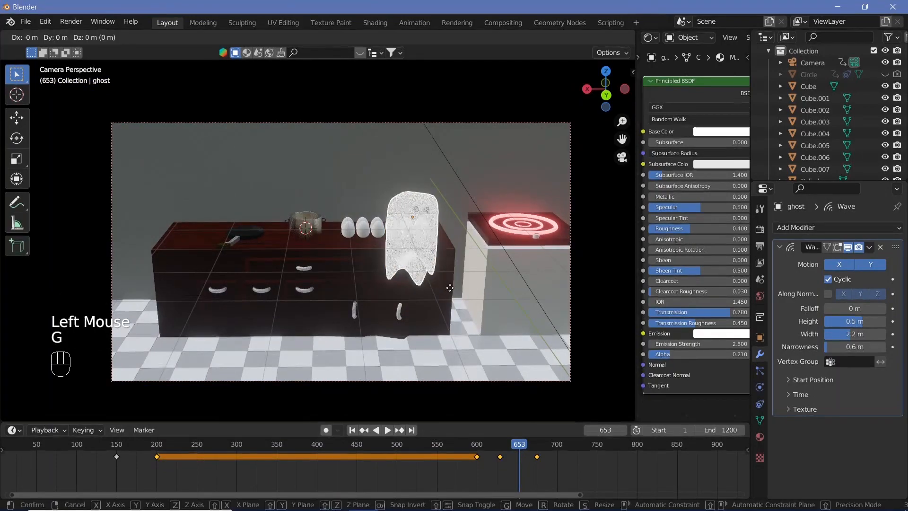
key("z")
left_click(472, 329)
key("i")
left_click(473, 329)
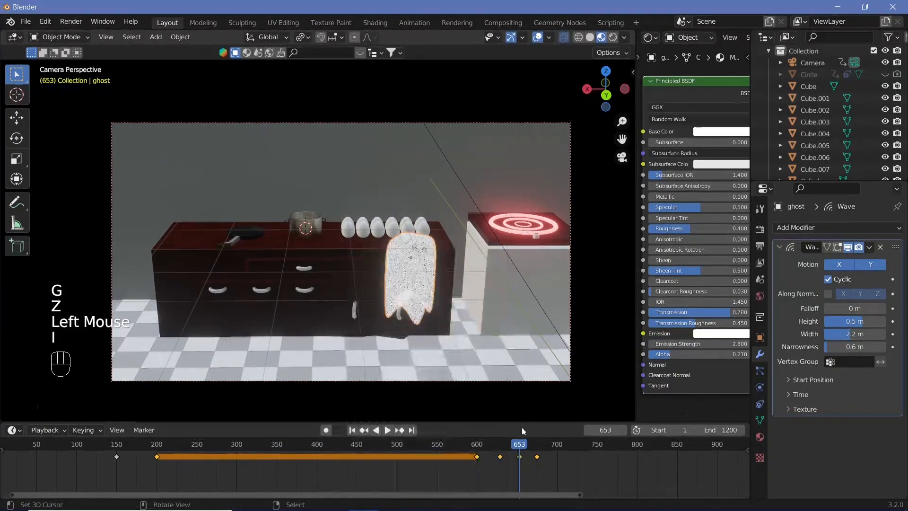
Step: Play the animation from frame 653 to check the ghost's and camera's movement toward the cooker
key("shift+space")
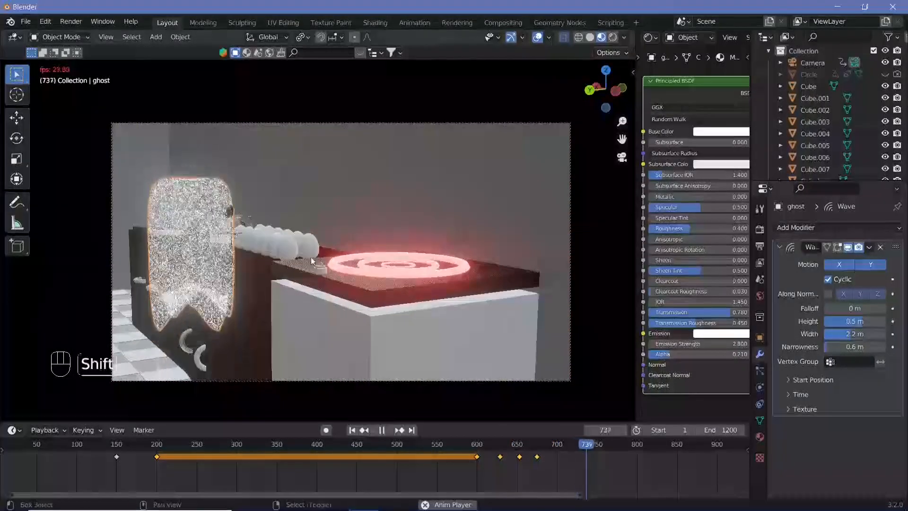
key("shift+space")
left_click(539, 444)
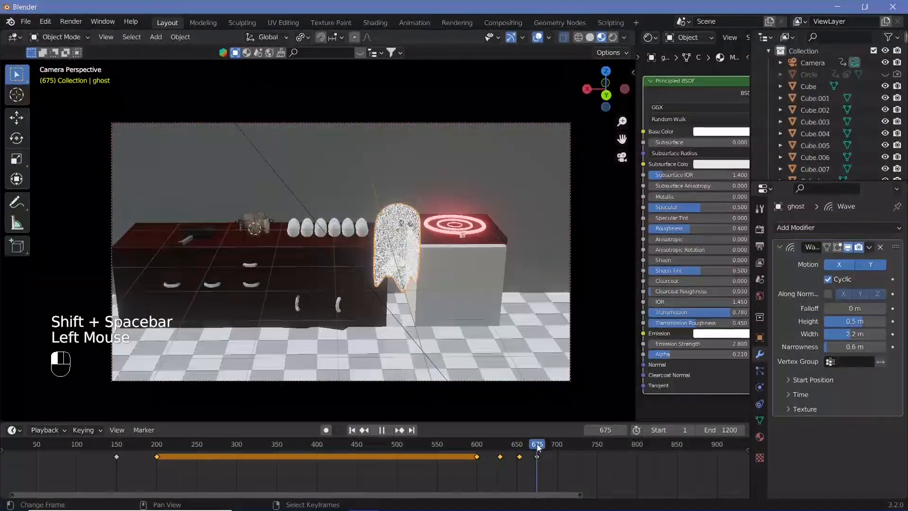
Step: Return to frame 600, select the pan and insert a Location, Rotation & Scale keyframe on it
left_click(486, 445)
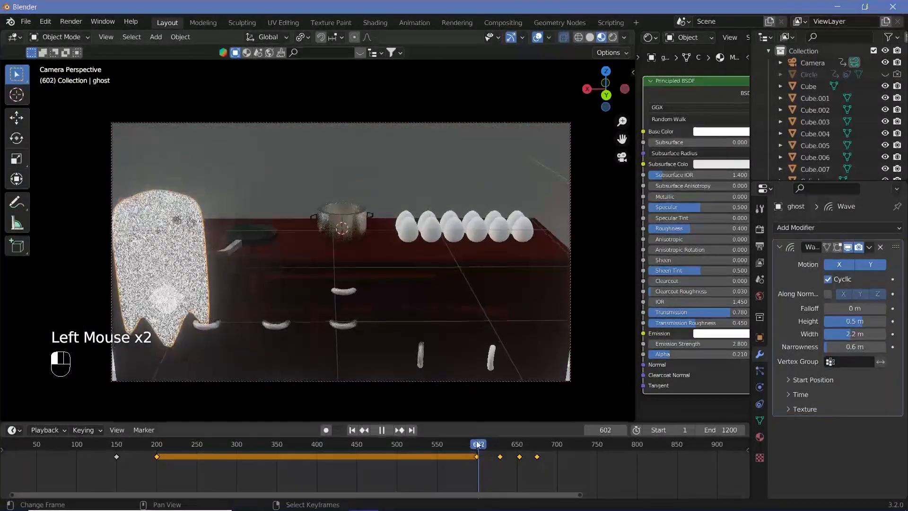
key("Left")
key("Left")
key("Left")
key("Right")
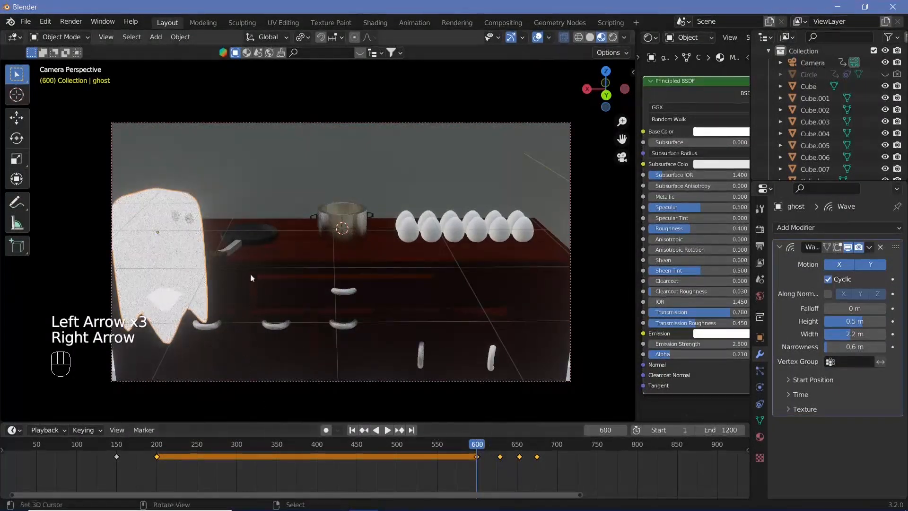
right_click(247, 236)
key("i")
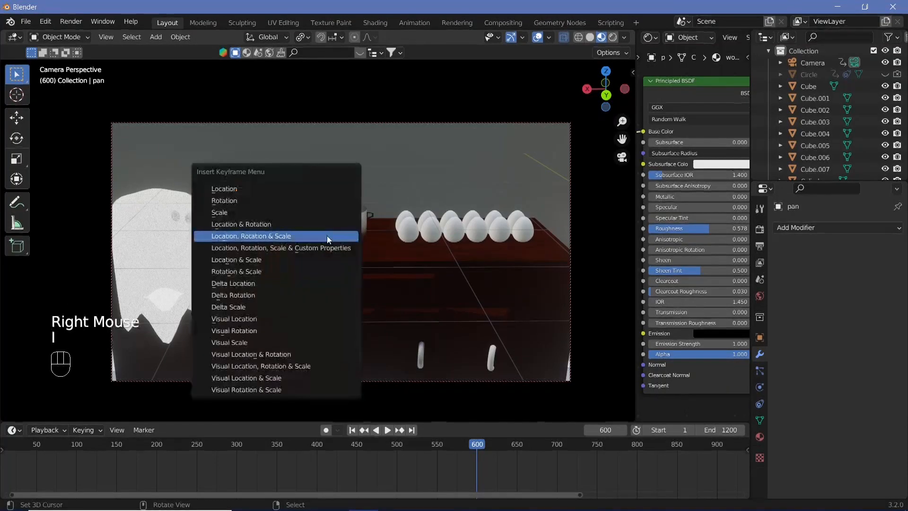
left_click(327, 235)
Step: At frame 669, raise the pan along Z high above the counter
left_click_drag(514, 447, 518, 454)
key("Right")
key("Right")
key("Right")
key("Right")
key("Right")
key("Right")
key("Right")
key("Right")
key("Right")
key("Right")
key("Right")
key("Right")
key("Right")
key("Right")
key("Right")
key("Right")
key("Right")
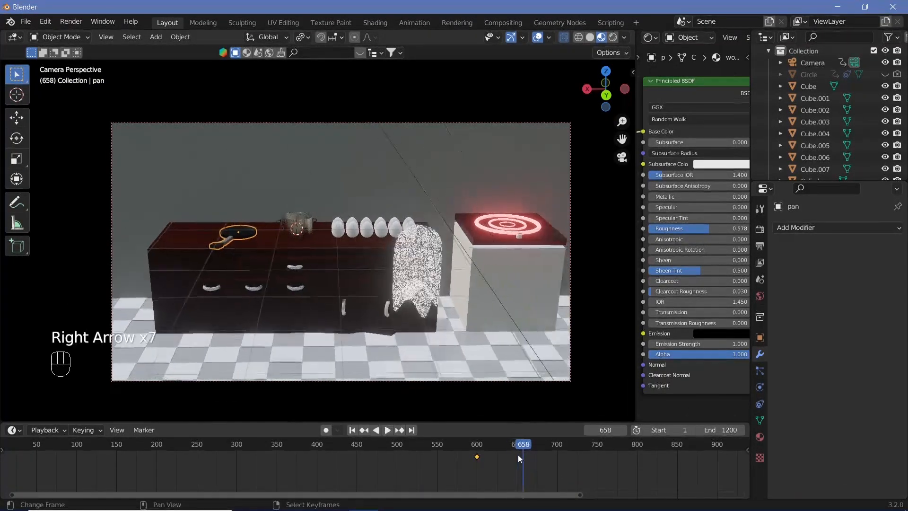
key("Right")
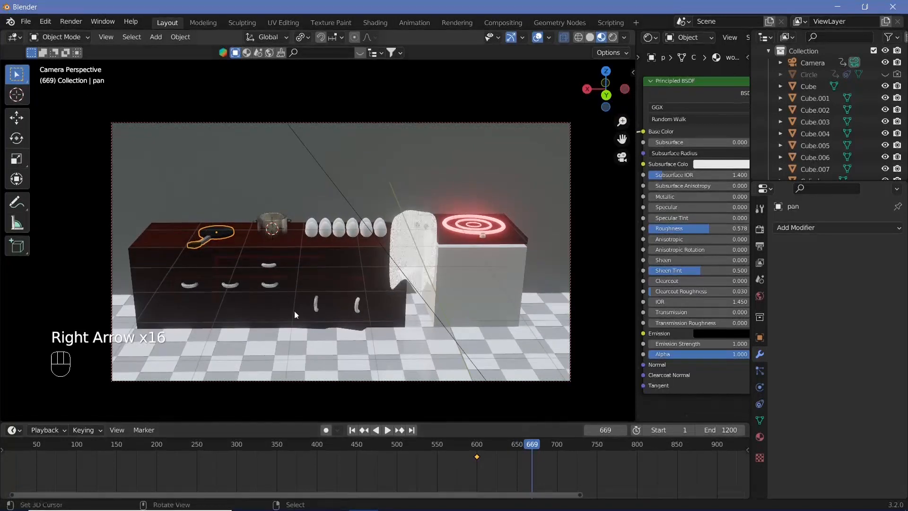
key("g")
key("z")
left_click(356, 237)
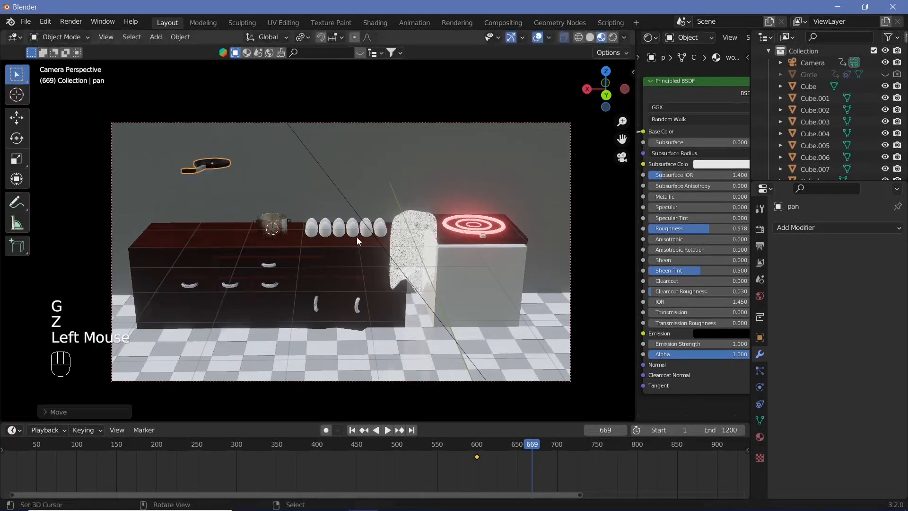
Step: Move the raised pan along X toward the induction cooker and insert a Location, Rotation & Scale keyframe at frame 669
key("g")
key("y")
key("x")
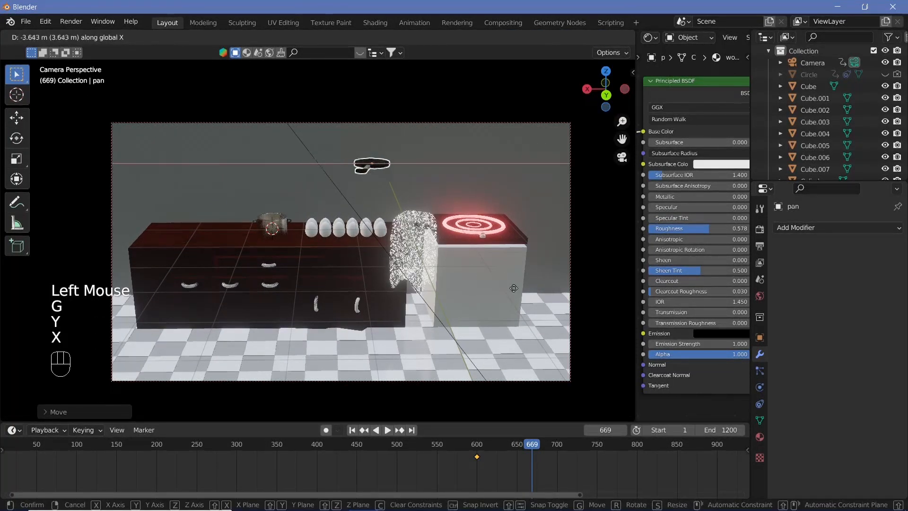
left_click(522, 305)
key("i")
left_click(509, 293)
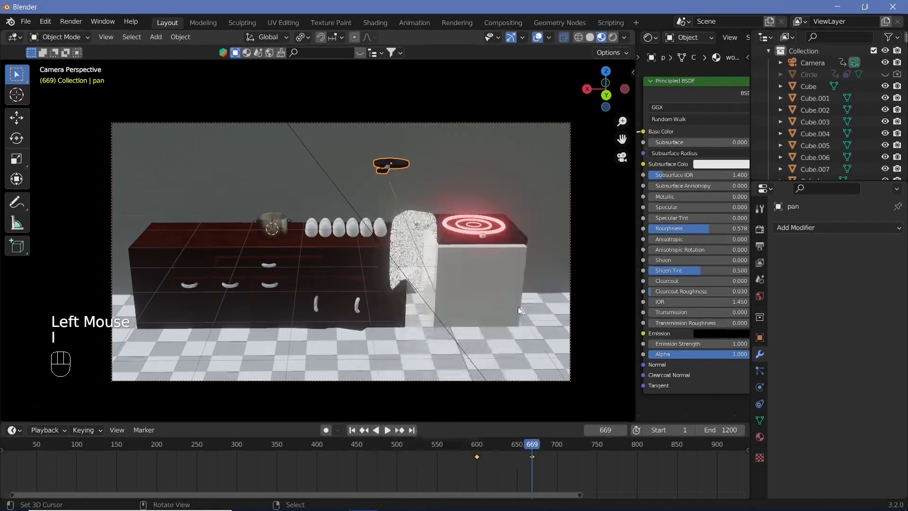
Step: Move to frame 750 and snap the 3D cursor to the induction cooker
left_click(597, 450)
left_click_drag(597, 451, 597, 451)
right_click(384, 265)
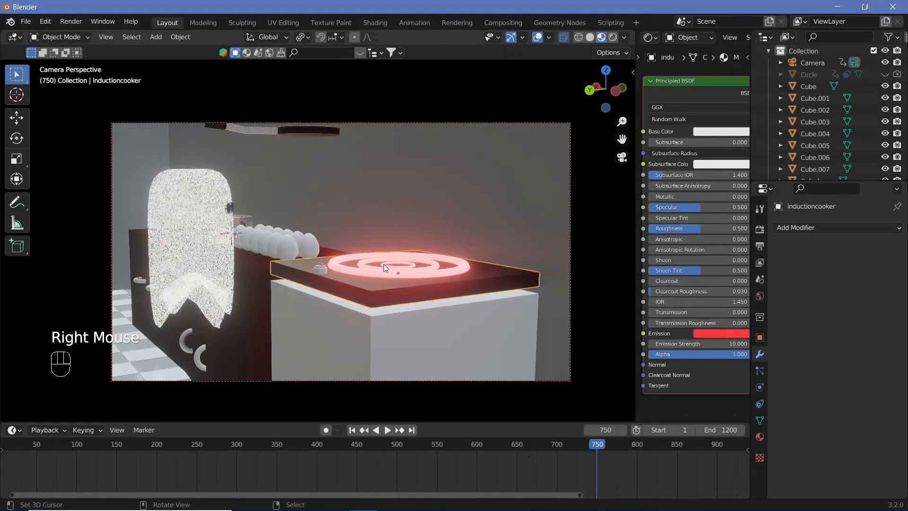
key("shift+s")
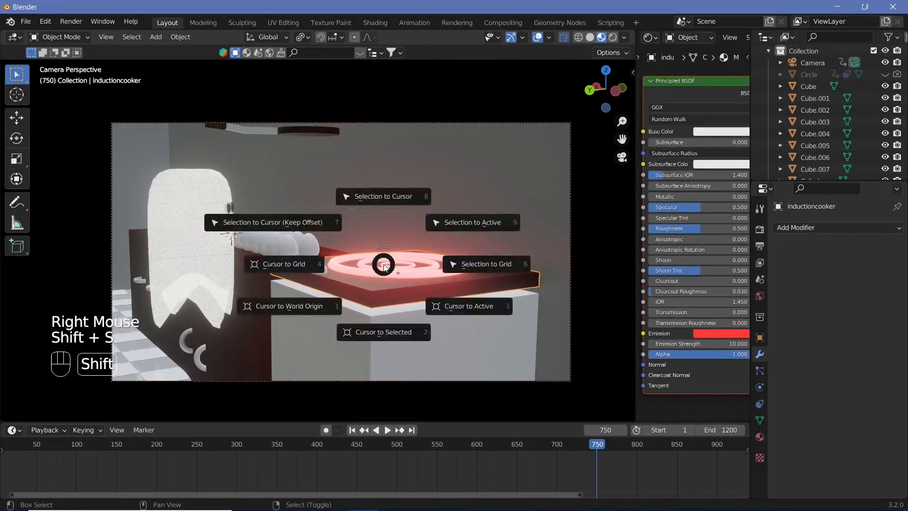
left_click(396, 324)
Step: Select the floating pan and snap it to the 3D cursor on the induction cooker at frame 750
right_click(303, 136)
key("shift+s")
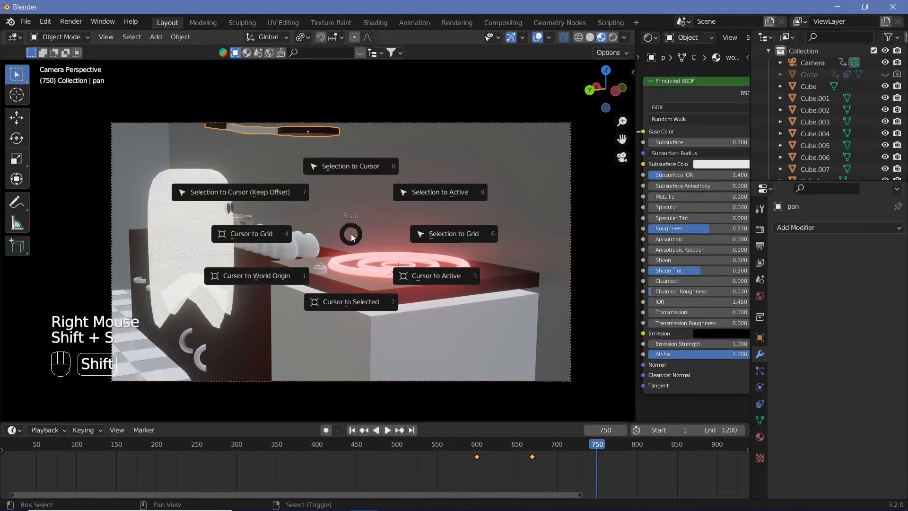
left_click(347, 168)
Step: Raise the pan about 0.24 m along Z above the cooker and insert a Location, Rotation & Scale keyframe at frame 750
key("g")
key("z")
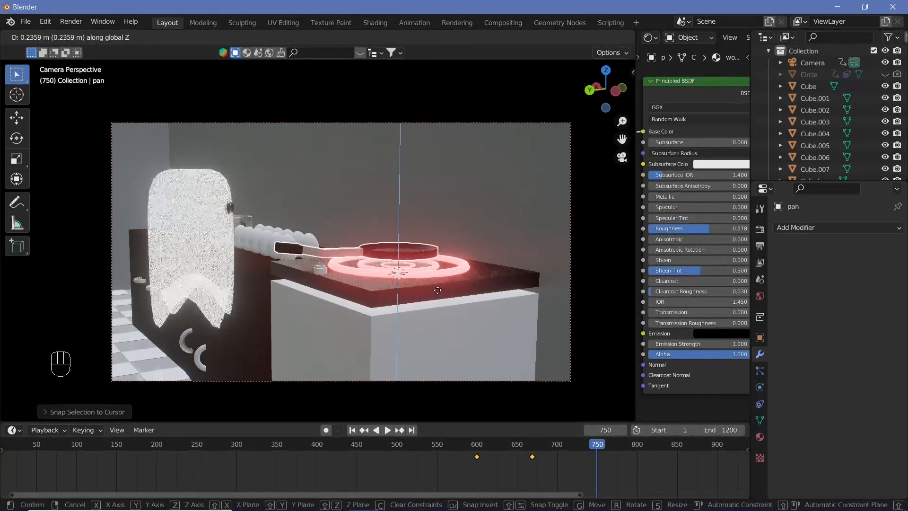
left_click(438, 289)
key("i")
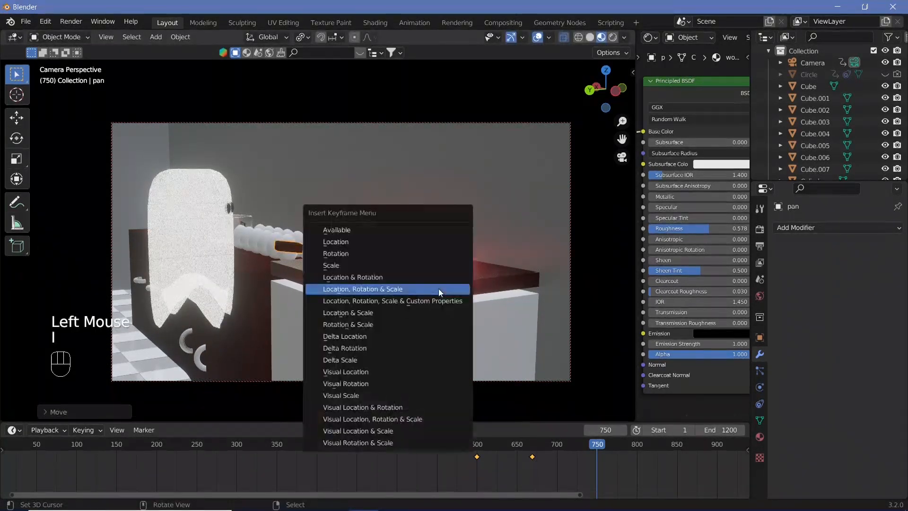
left_click(439, 289)
Step: Play back the animation to review the pan's flight toward the cooker
left_click_drag(570, 438, 488, 418)
key("shift+space")
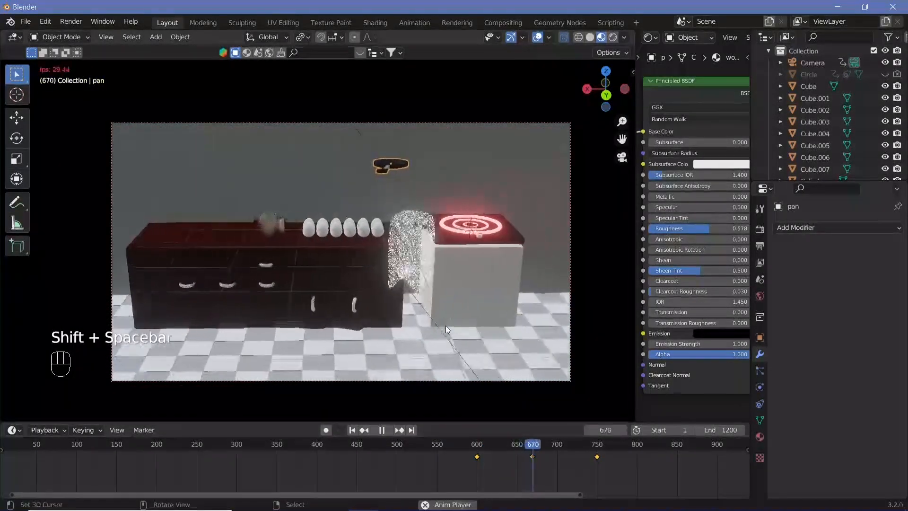
key("shift+space")
Step: At frame 669, rotate the pan around Z so its handle points toward the cooker, and insert a Location, Rotation & Scale keyframe
left_click_drag(571, 442, 533, 440)
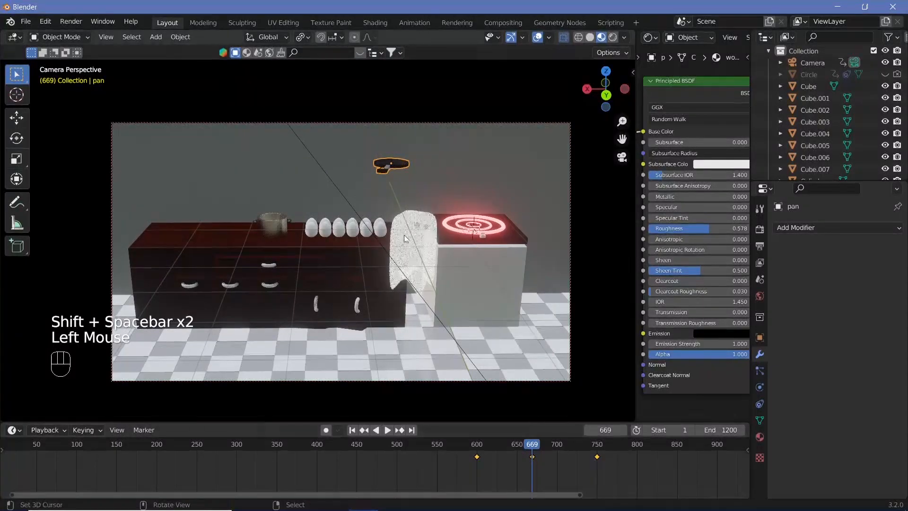
key("r")
key("z")
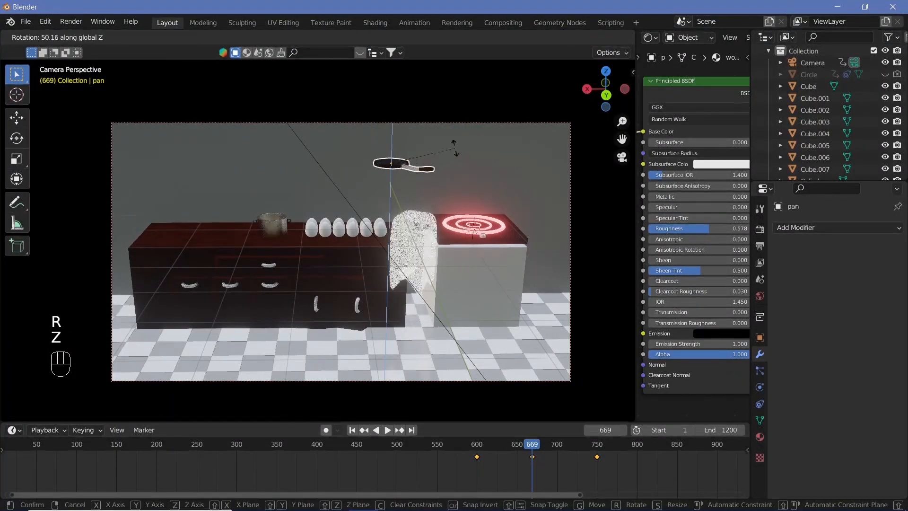
left_click(463, 163)
key("i")
left_click(464, 164)
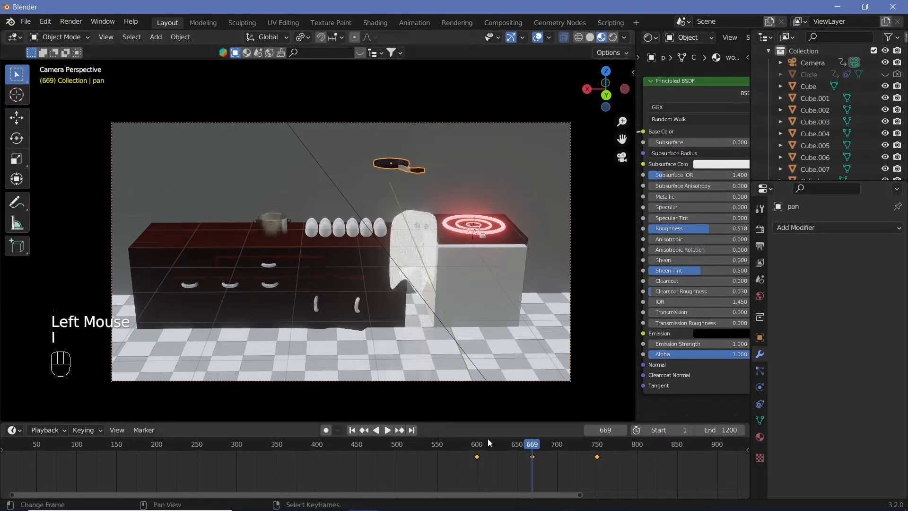
Step: Play the animation from just after frame 600 to check the pan's rotation and landing
left_click(484, 442)
key("shift+space")
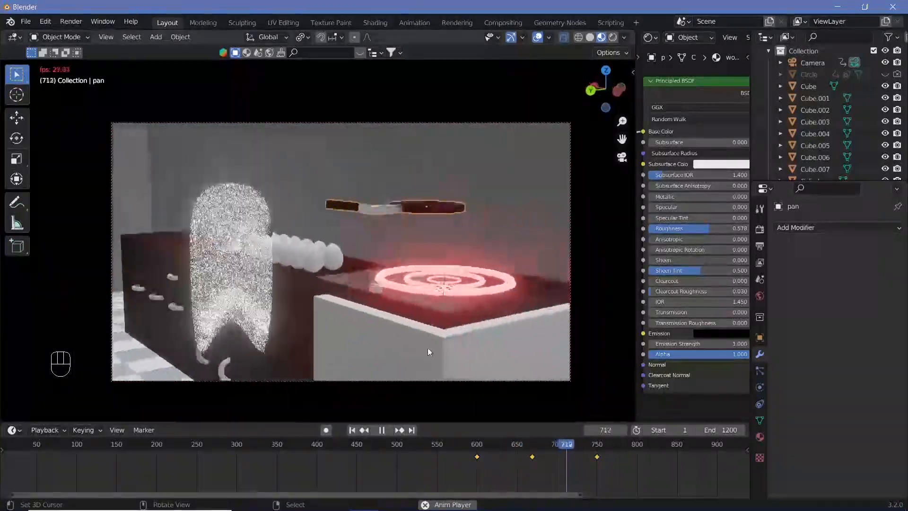
key("shift+space")
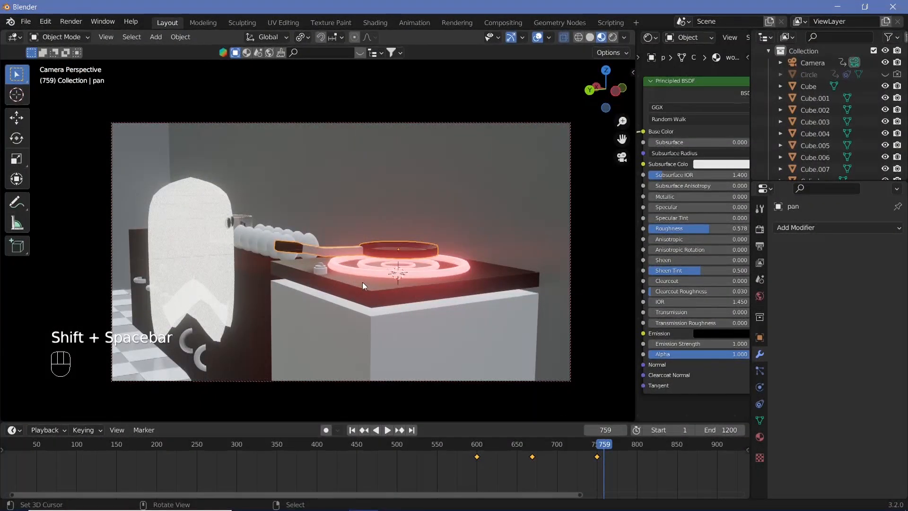
Step: Move to frame 752 and add a mesh plane at the 3D cursor on the cooker
left_click(598, 447)
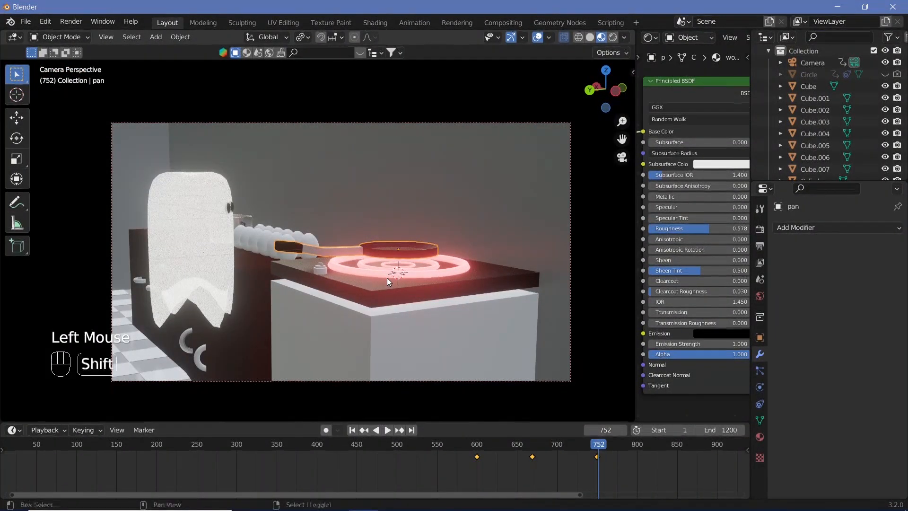
key("shift+a")
mouse_move(381, 268)
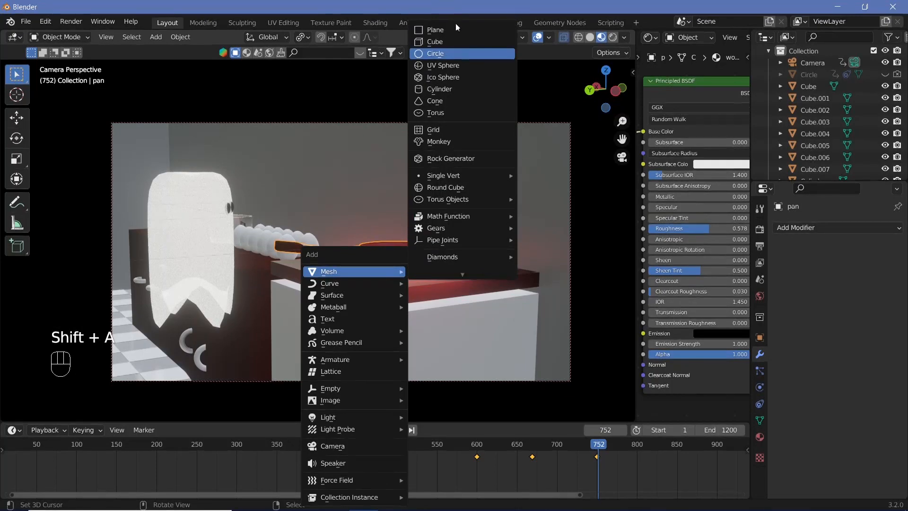
left_click(449, 27)
Step: Rotate the plane upright around X and scale it down to fit within the pan's width
key("r")
key("x")
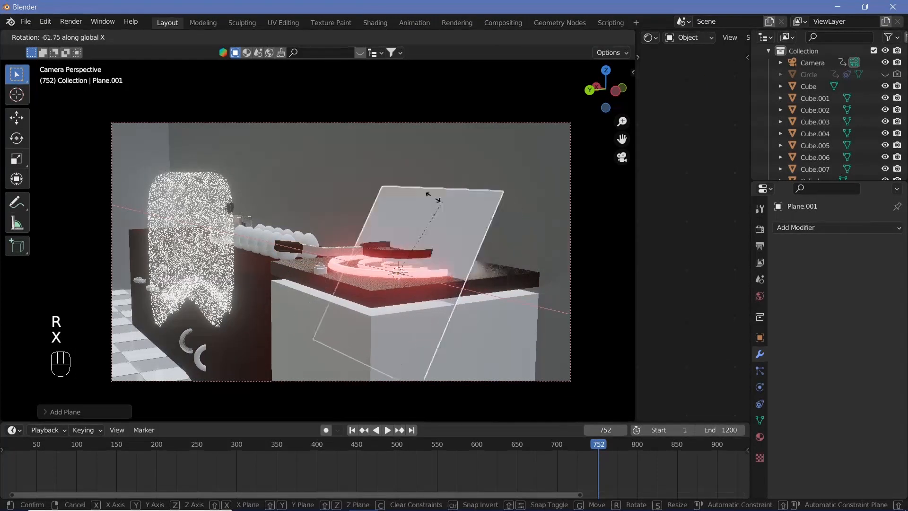
left_click(405, 194)
key("s")
left_click(449, 269)
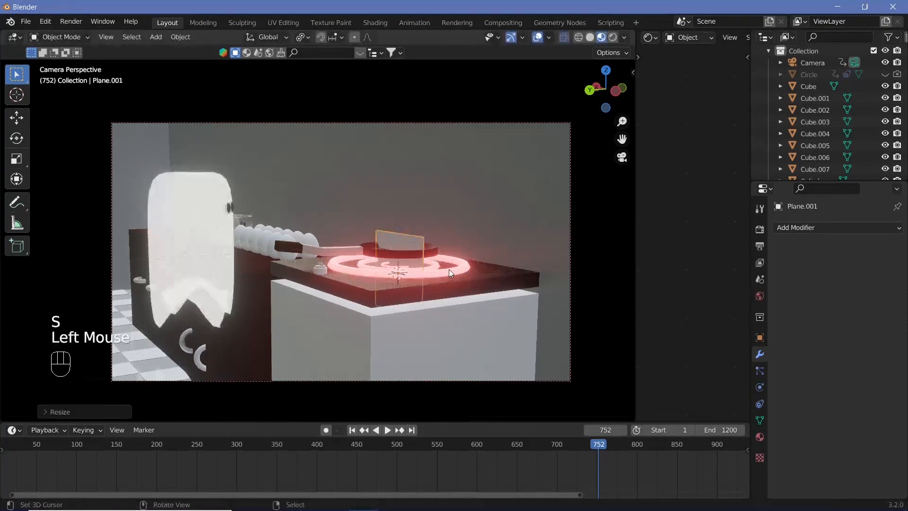
Step: Subdivide the upright plane's mesh with 20 cuts
key("Tab")
key("ctrl+e")
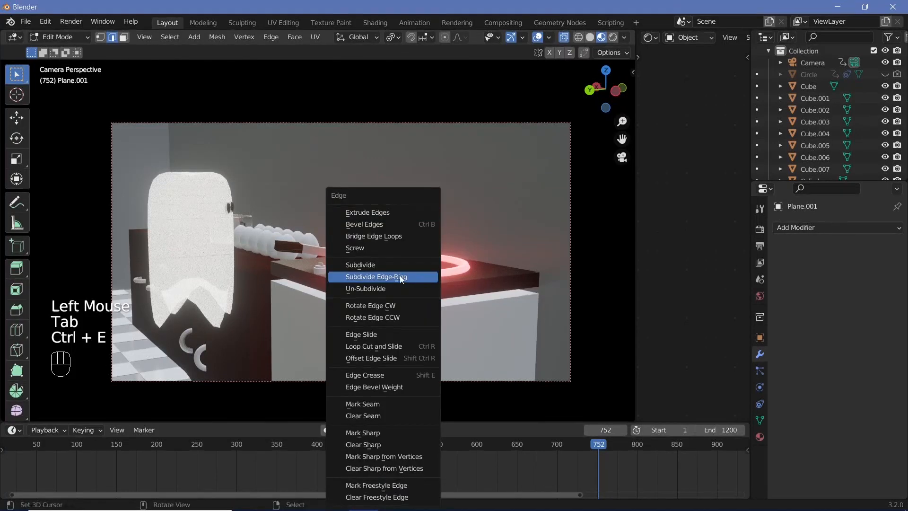
left_click(391, 263)
left_click(50, 411)
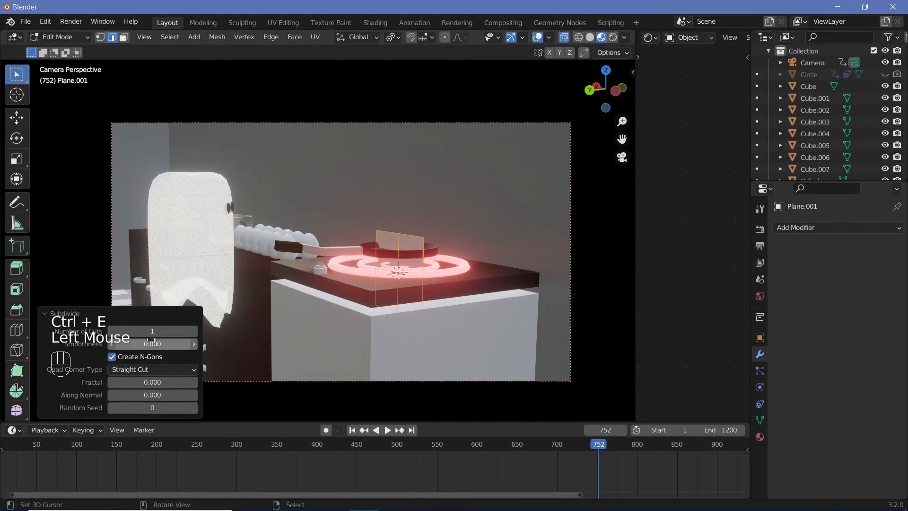
type("20")
key("Return")
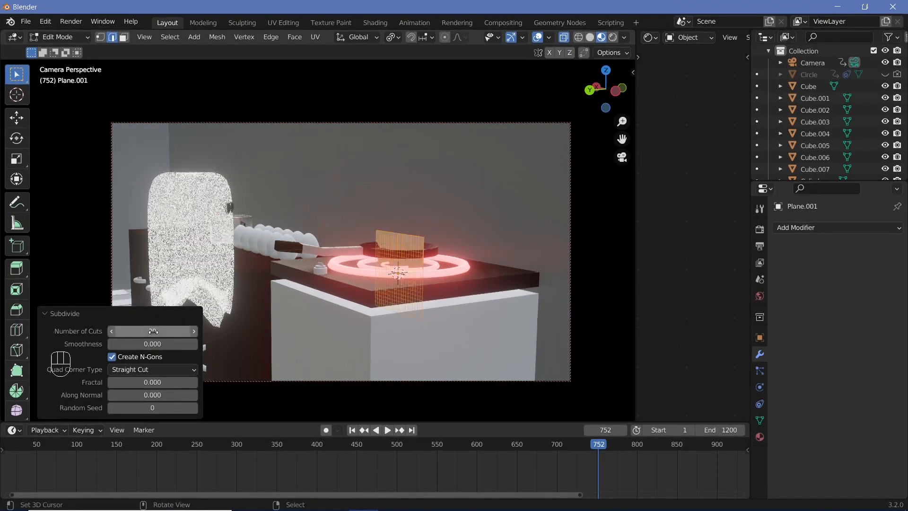
Step: Pull one upper corner of the plane up about 0.19 m along Z using proportional editing with a 0.35 m radius
left_click(379, 227)
right_click(380, 231)
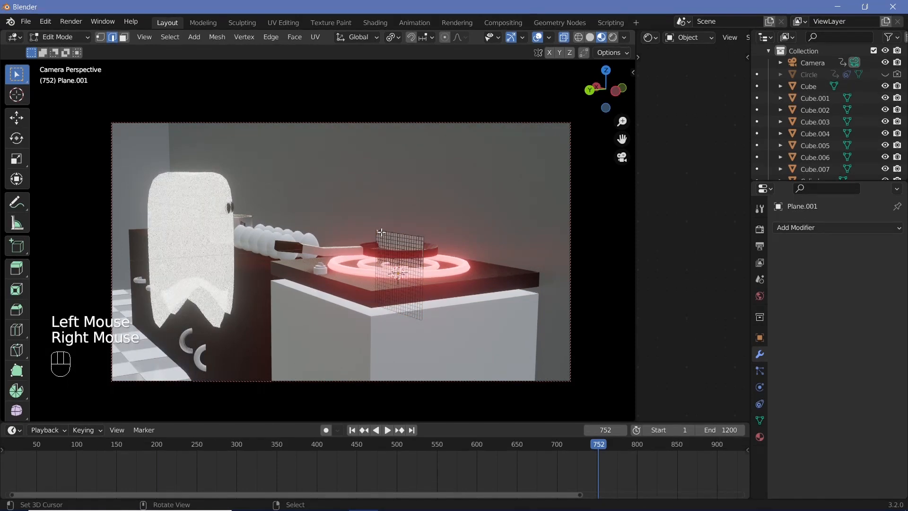
key("o")
key("g")
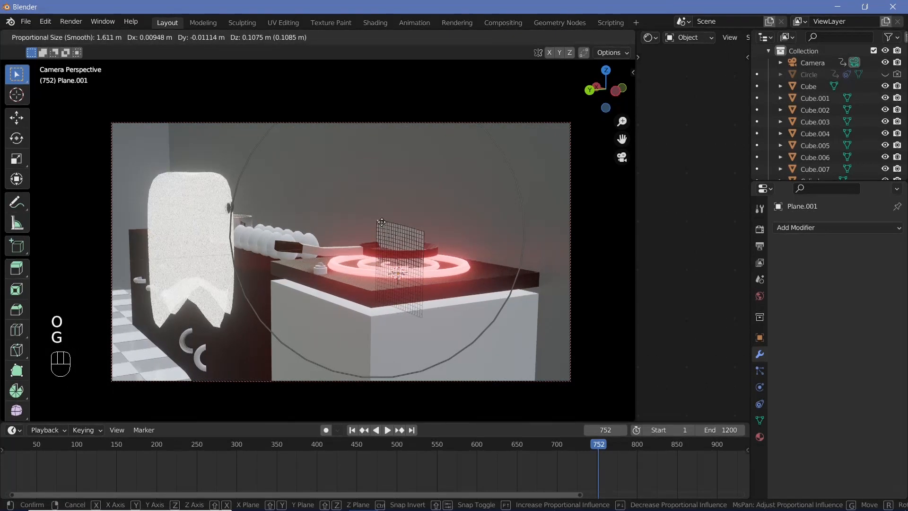
key("z")
scroll(382, 215, "up", 8)
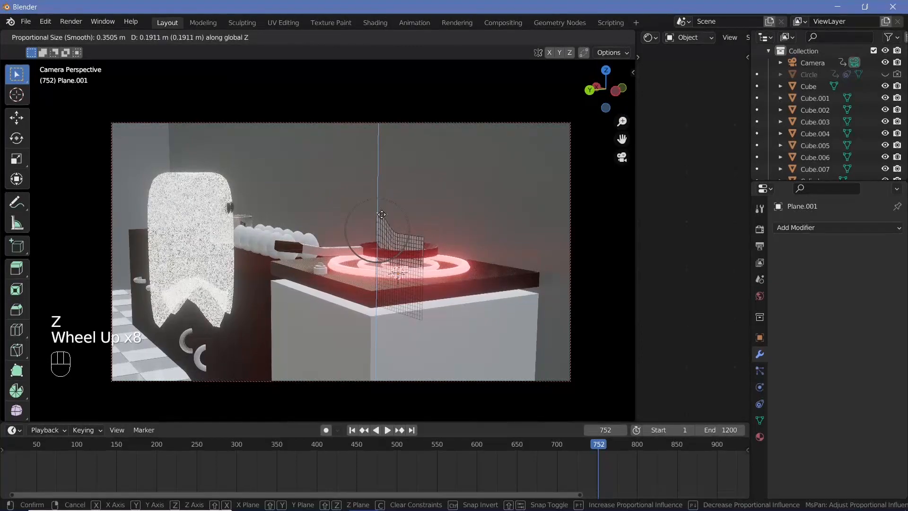
left_click(382, 215)
Step: Pull the opposite upper corner of the plane up along Z with proportional editing to form a second flame tip
right_click(419, 237)
key("g")
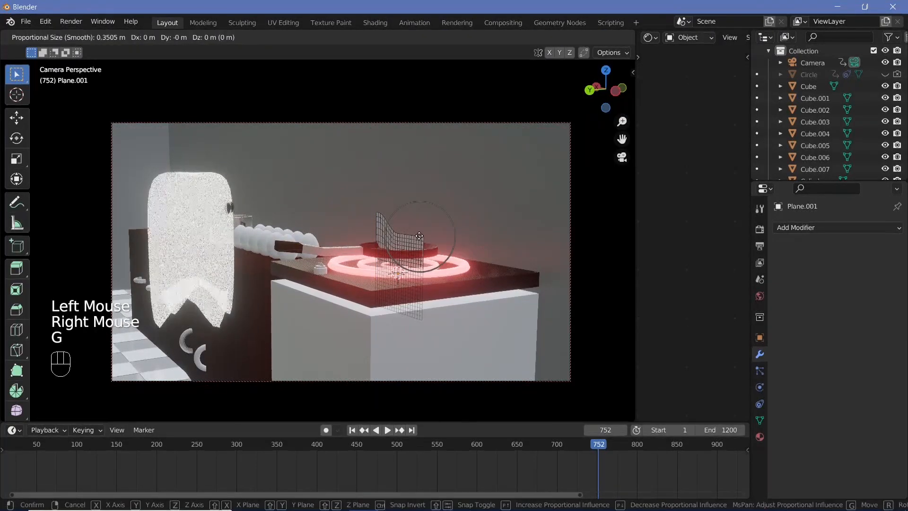
key("z")
left_click(420, 206)
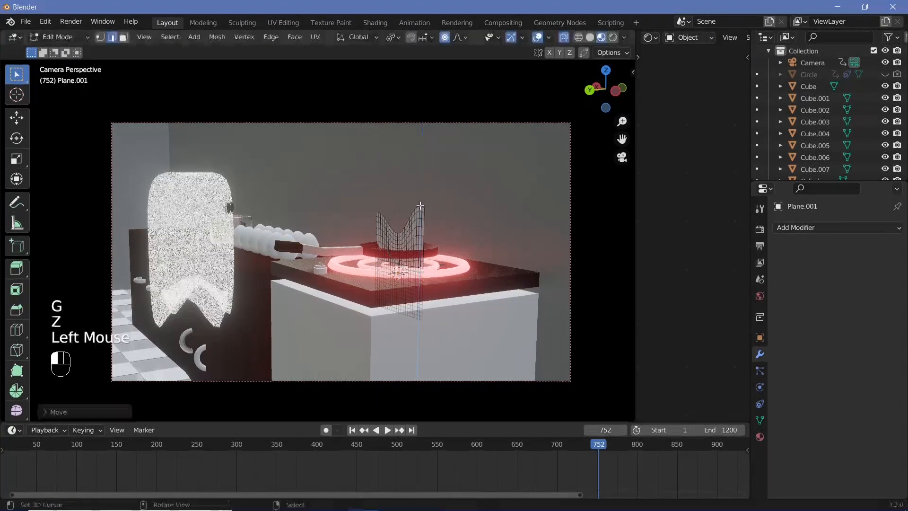
key("Tab")
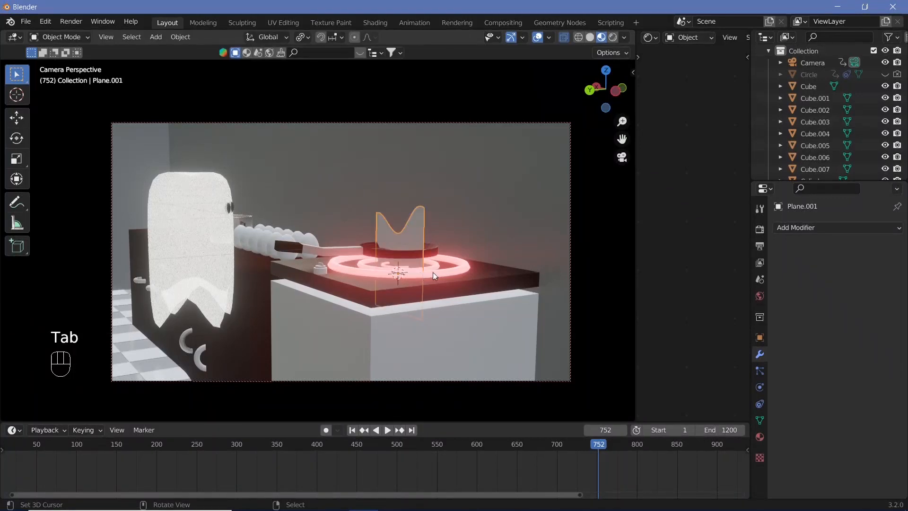
Step: Duplicate the whole flame mesh in Edit Mode and rotate the copy 90 degrees around Z
key("Tab")
key("a")
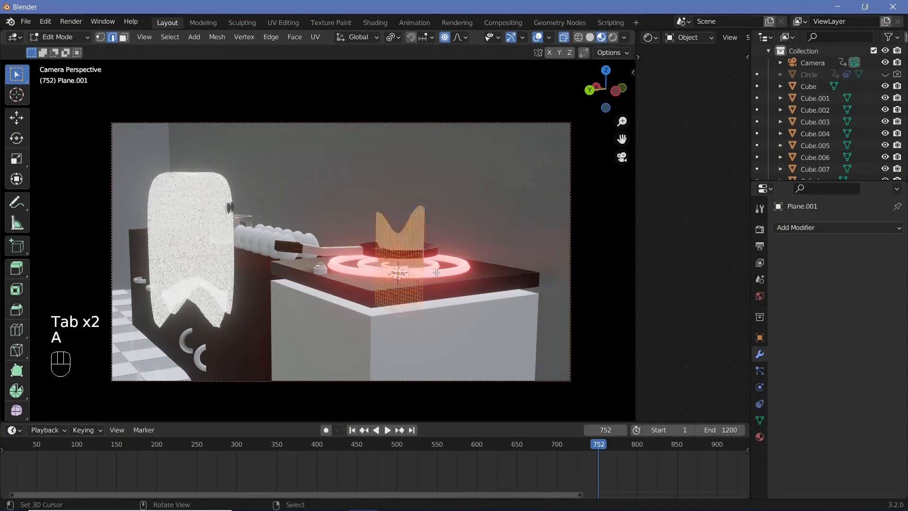
key("shift+d")
key("r")
type("z")
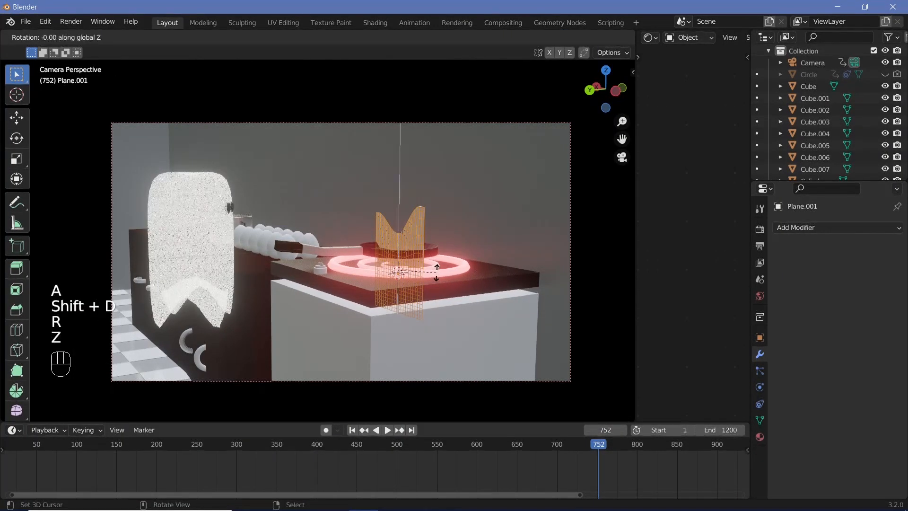
type("90")
key("Return")
Step: Reshape both upper corners of the rotated copy with proportional editing to vary its flame tips, and return to Object Mode
right_click(371, 219)
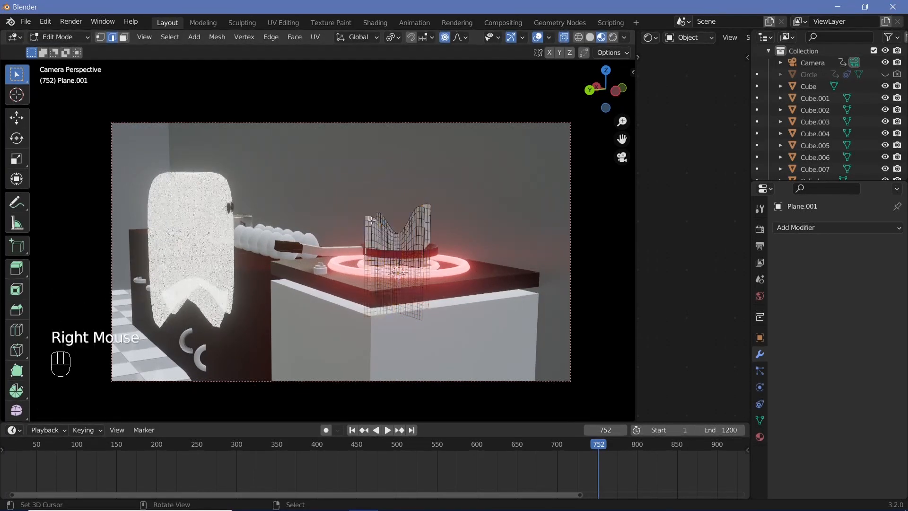
key("g")
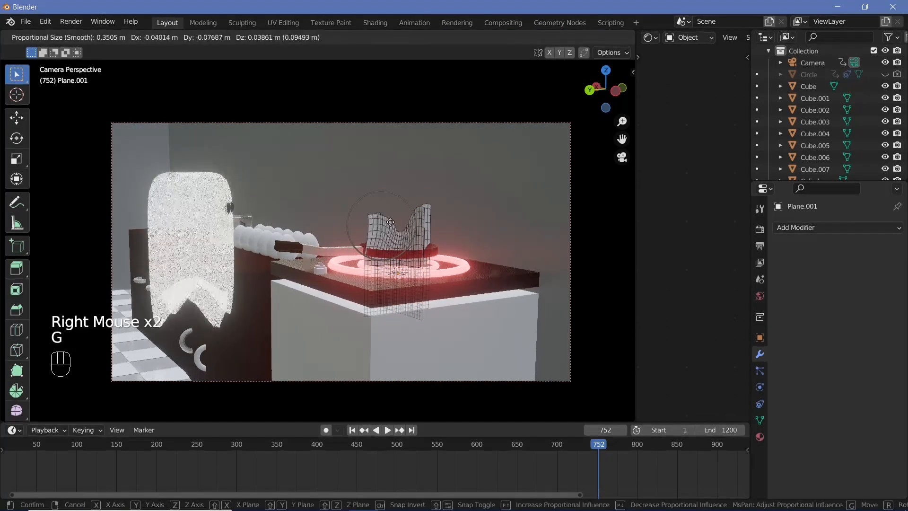
left_click(430, 206)
right_click(433, 205)
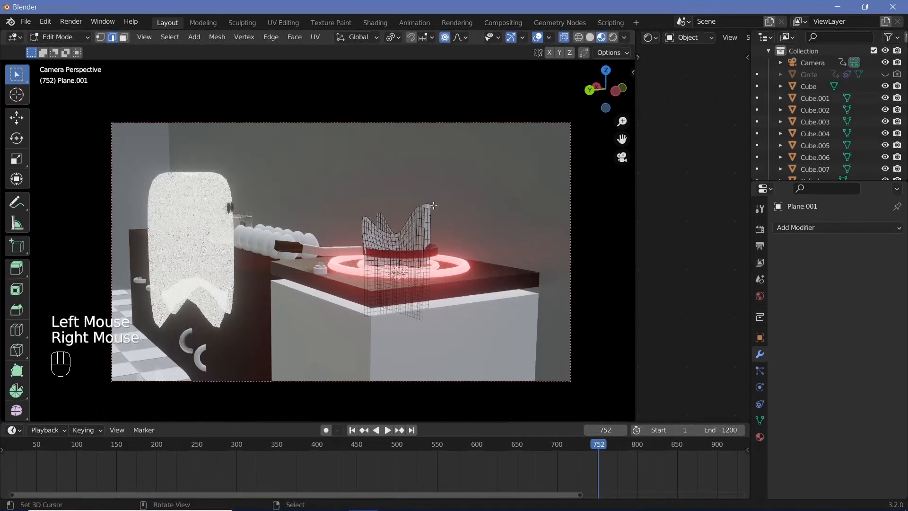
key("g")
left_click(431, 208)
key("Tab")
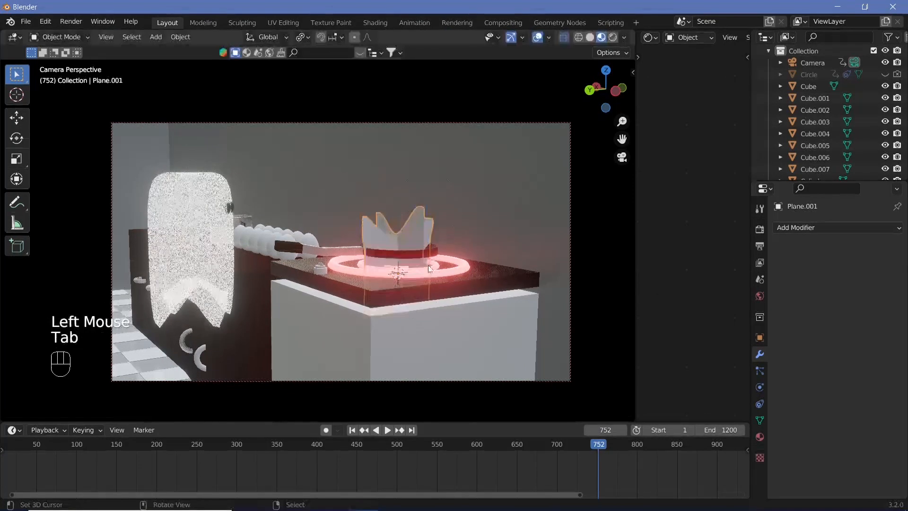
Step: Give the flame mesh a new material with a pure red emission colour and an emission strength of 40.7
left_click(760, 436)
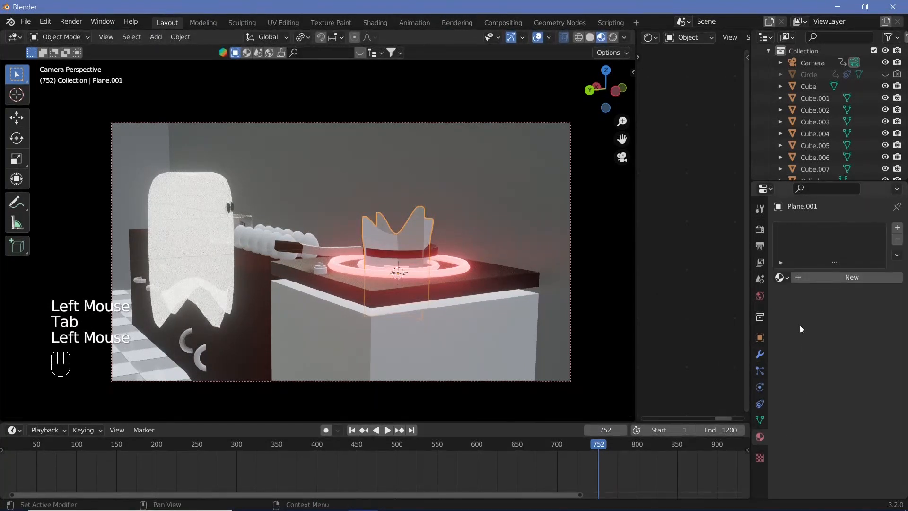
left_click(826, 278)
left_click(720, 331)
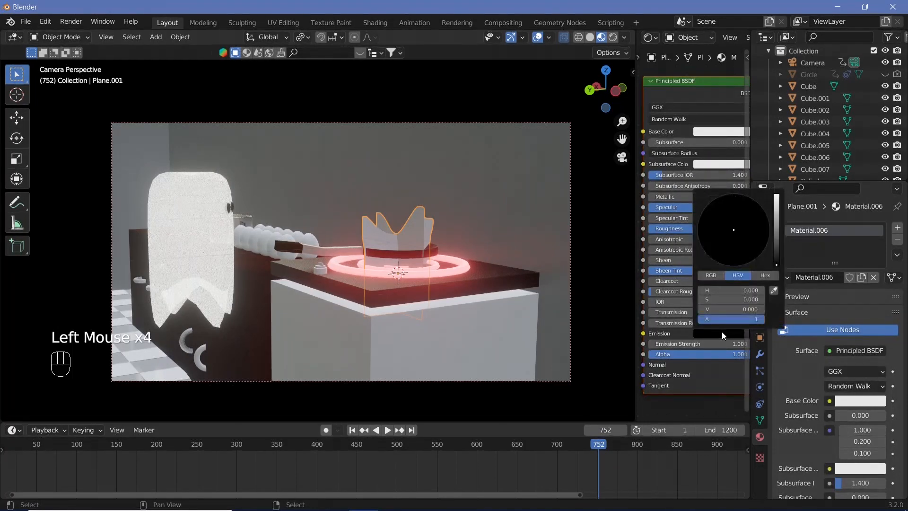
left_click_drag(776, 211, 776, 193)
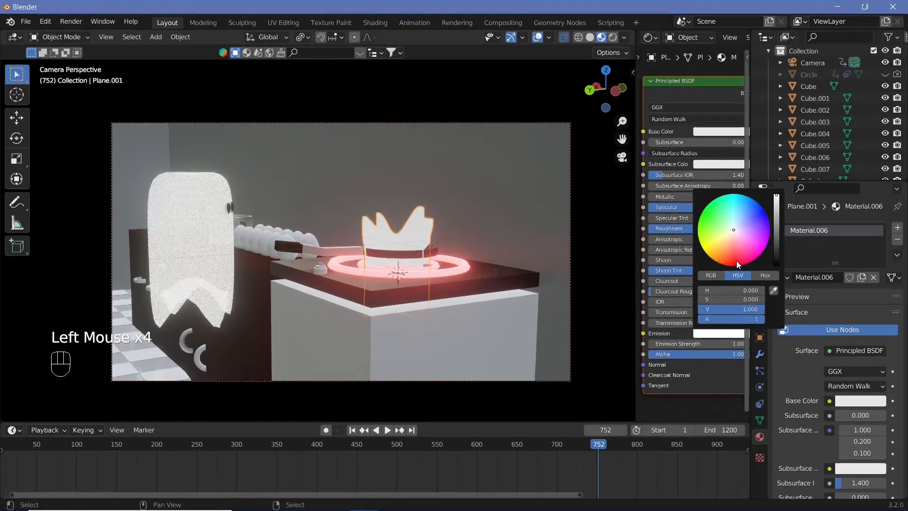
left_click_drag(736, 260, 732, 266)
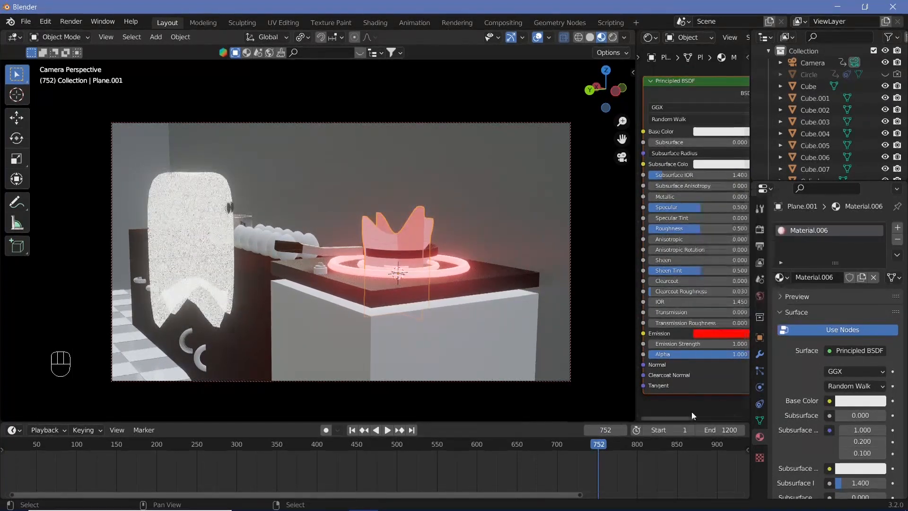
left_click_drag(695, 344, 748, 344)
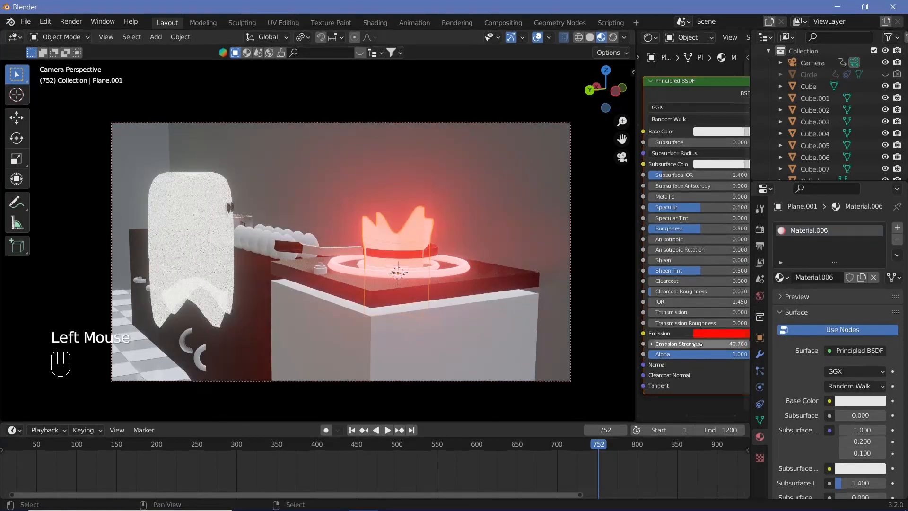
Step: Scale the flame down to about 0.52 and lower it slightly along Z beneath the pan, with viewport overlays hidden
key("s")
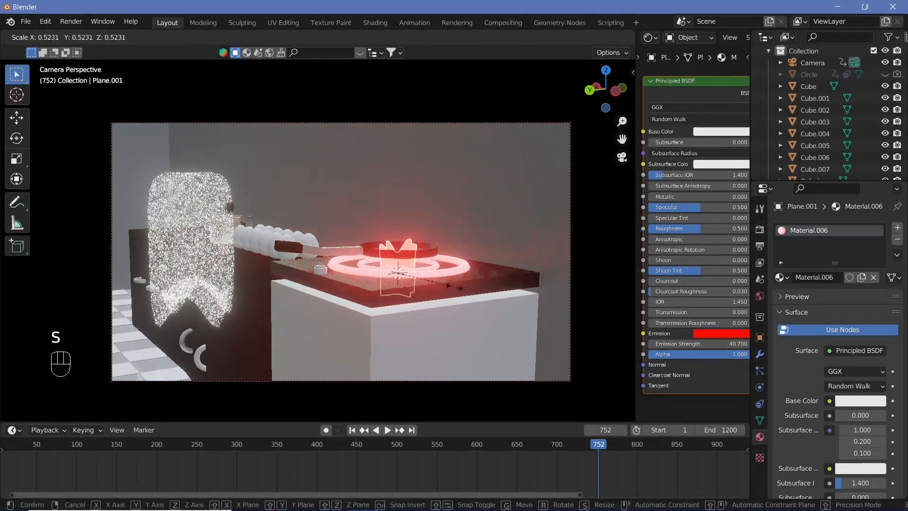
left_click(452, 288)
key("g")
key("z")
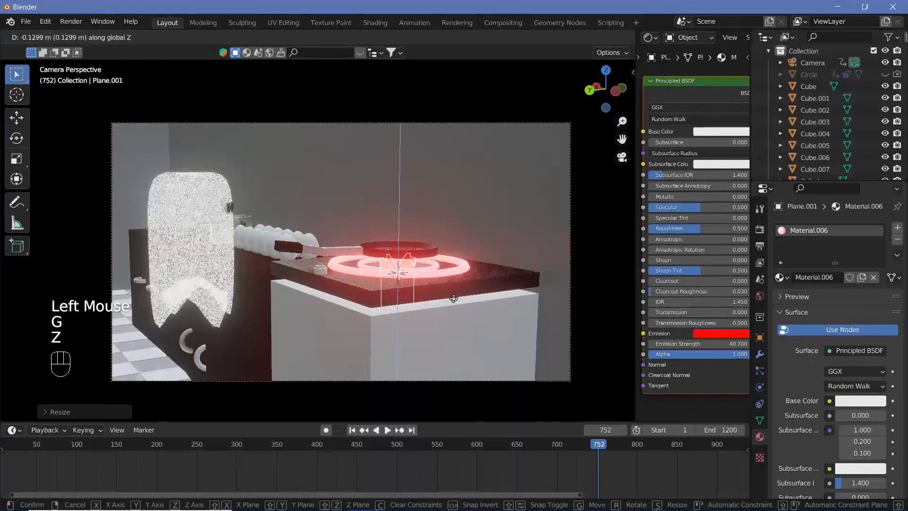
left_click(452, 292)
left_click(537, 38)
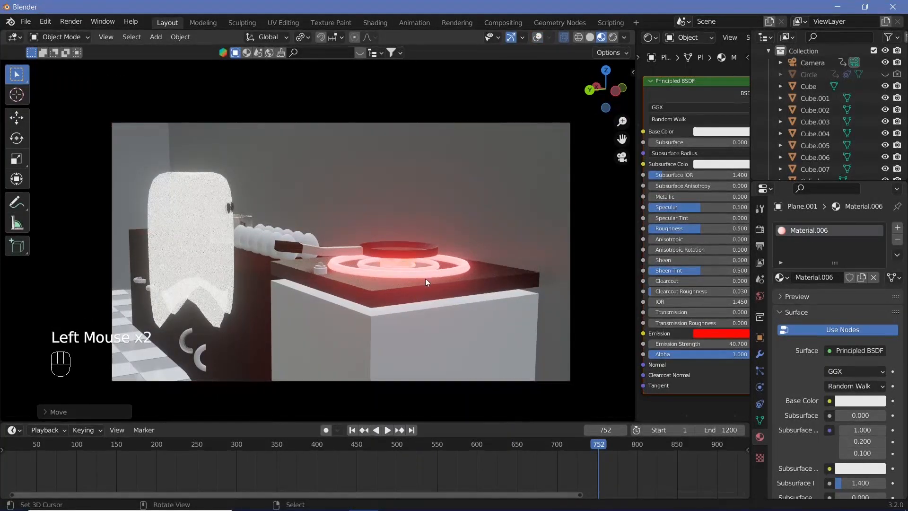
Step: Widen the flame by about 1.28 in X and Y, keeping its Z scale locked
scroll(423, 278, "up", 3)
scroll(422, 278, "down", 3)
right_click(404, 263)
right_click(402, 262)
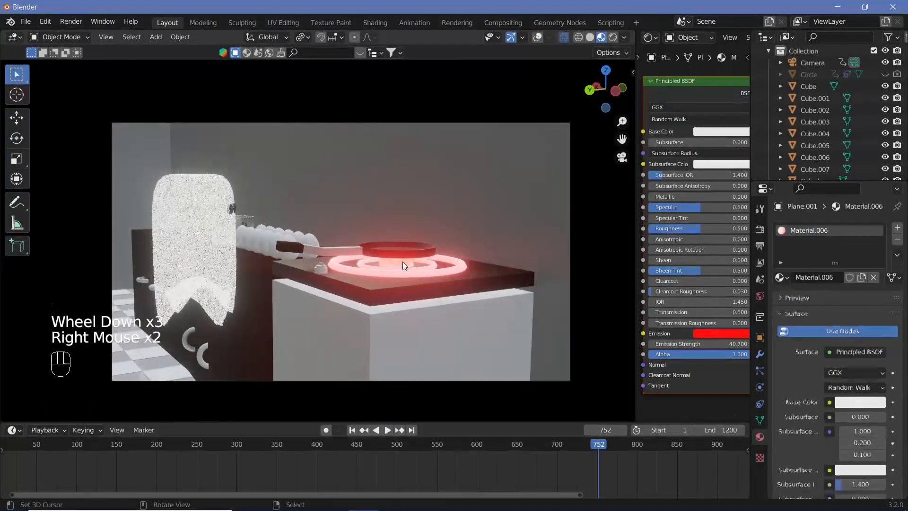
key("s")
key("shift+z")
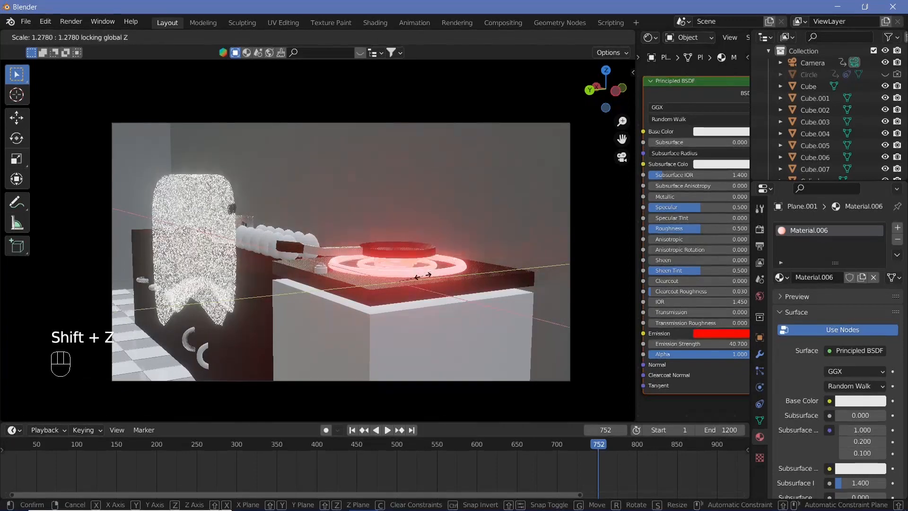
left_click(423, 273)
Step: Add a Displace modifier to the flame and create a new texture for it
right_click(420, 252)
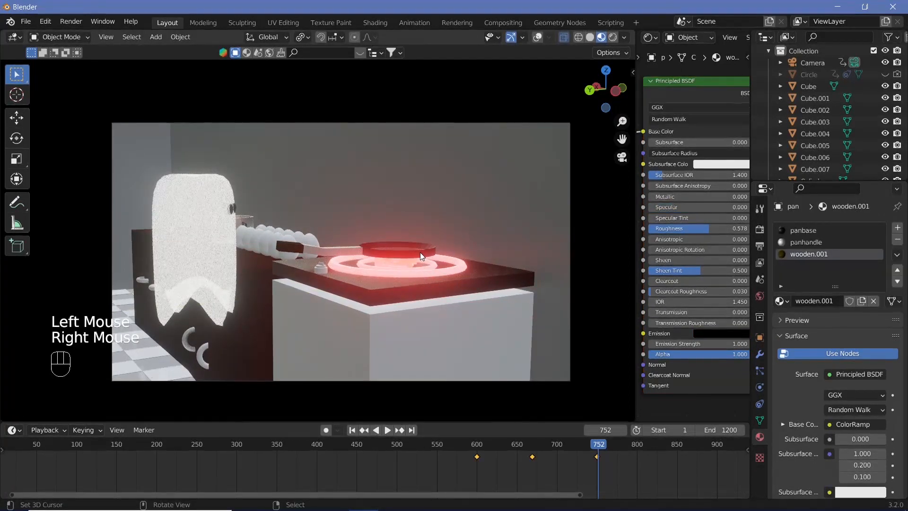
right_click(410, 266)
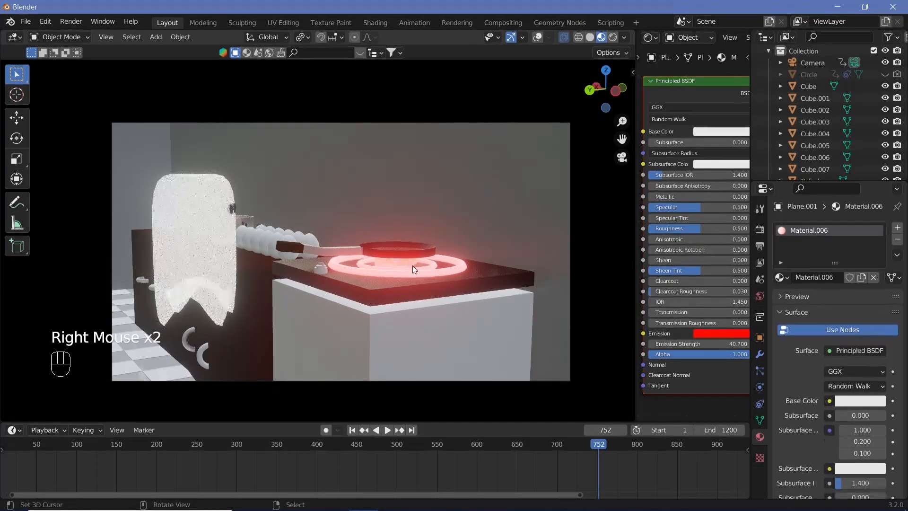
left_click(760, 354)
left_click(826, 228)
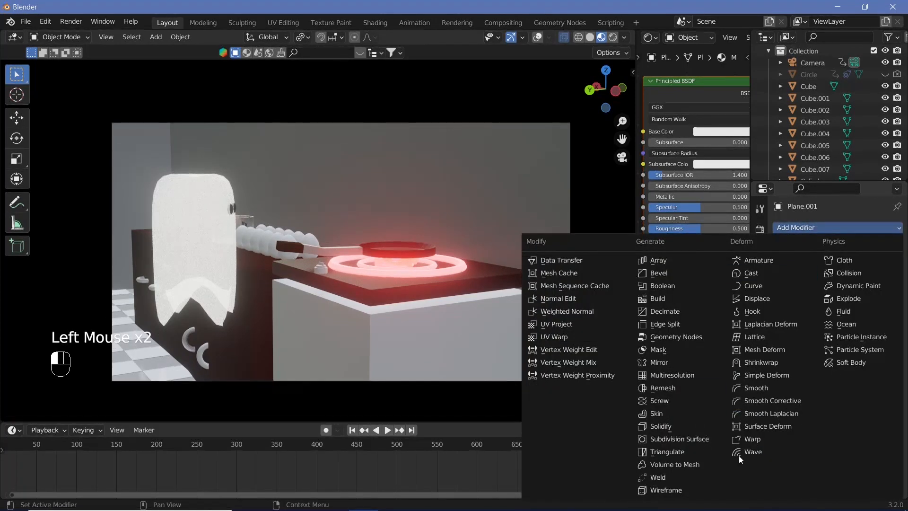
left_click(790, 299)
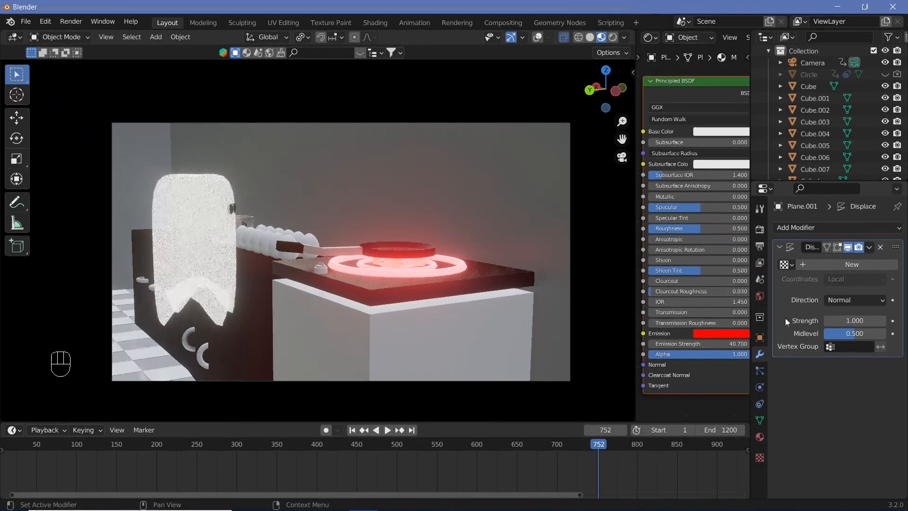
left_click(850, 265)
Step: Set the flame's displacement texture type to Clouds and briefly play the animation
left_click(759, 458)
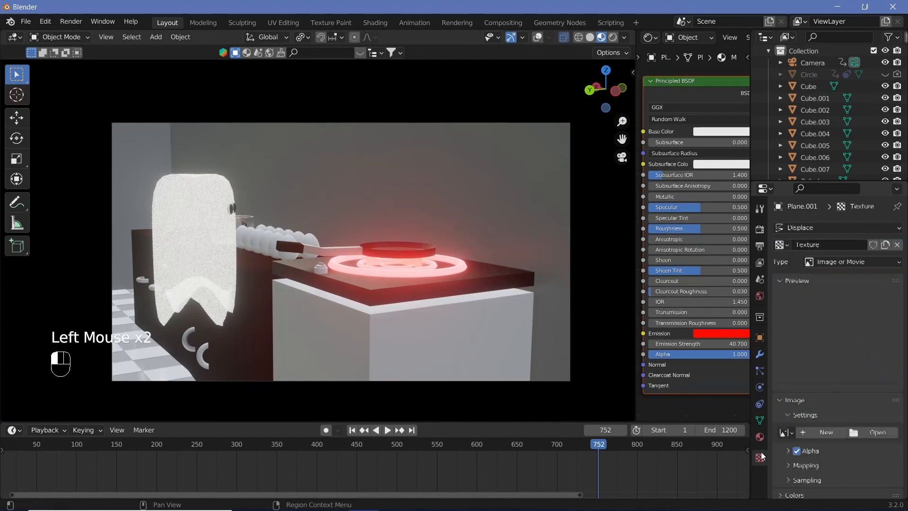
left_click(814, 263)
left_click(829, 300)
scroll(817, 426, "down", 2)
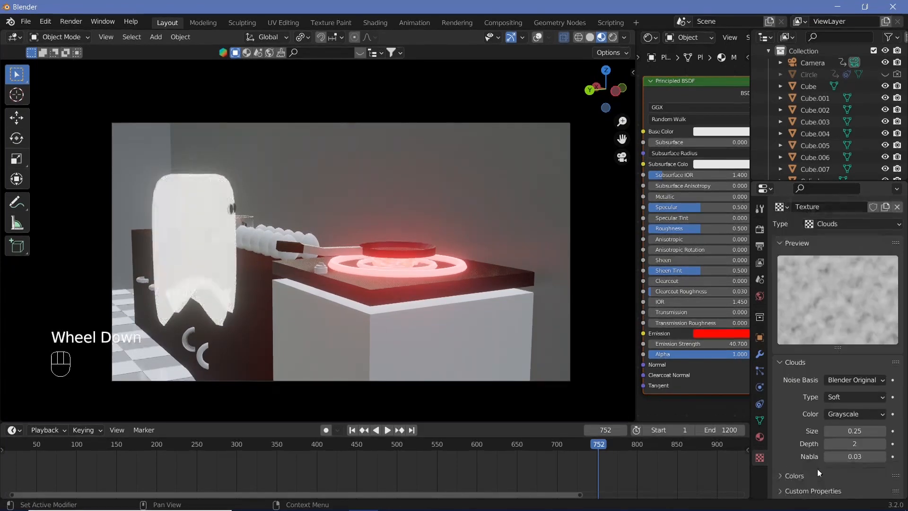
key("shift+space")
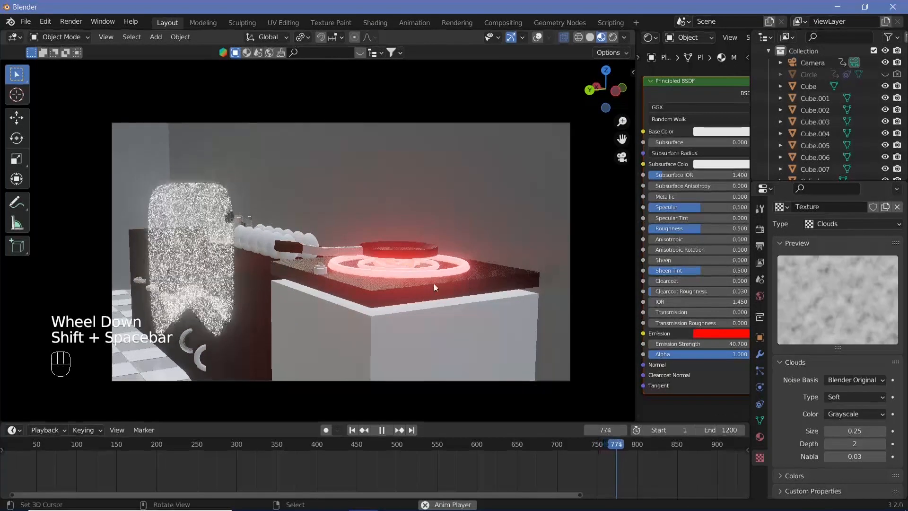
key("shift+space")
right_click(820, 309)
Step: Set the Displace modifier's texture coordinates to Object
left_click(759, 355)
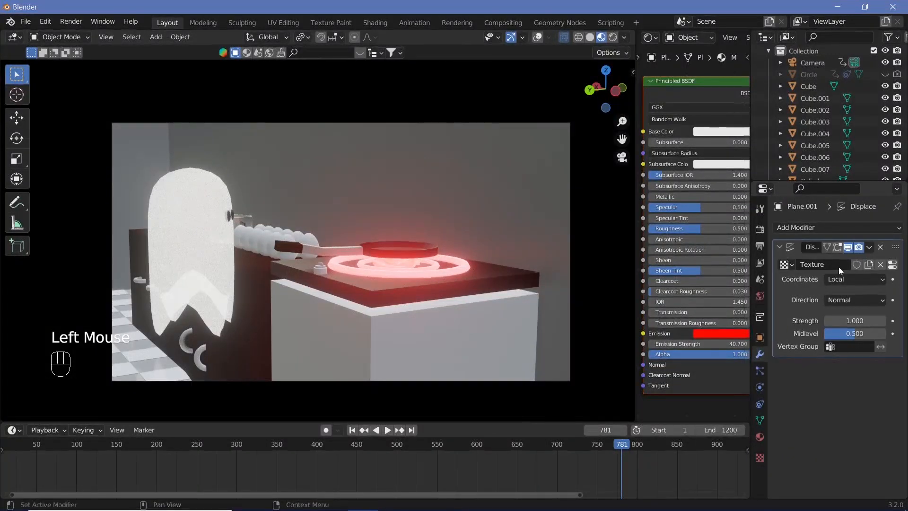
left_click(844, 281)
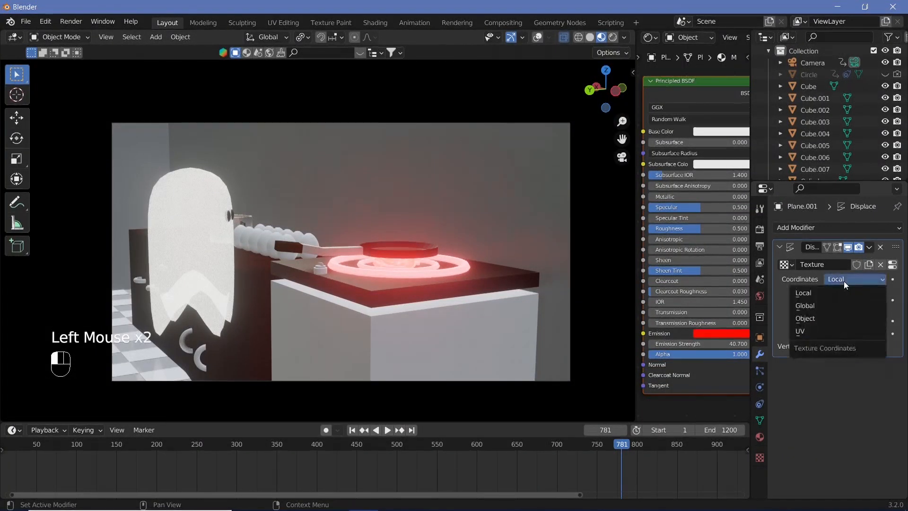
left_click(814, 317)
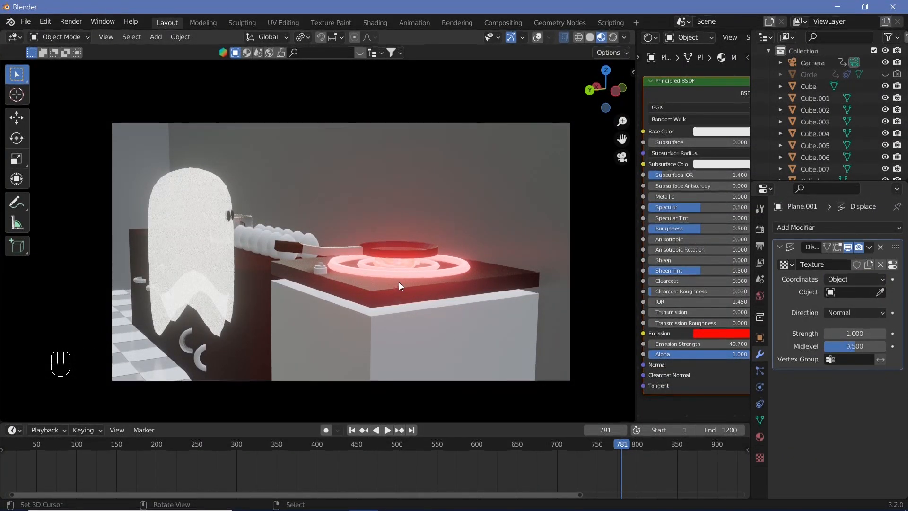
Step: Show the overlays, add an empty at the 3D cursor, and drive its Z location with #frame/10
left_click(537, 37)
key("shift+a")
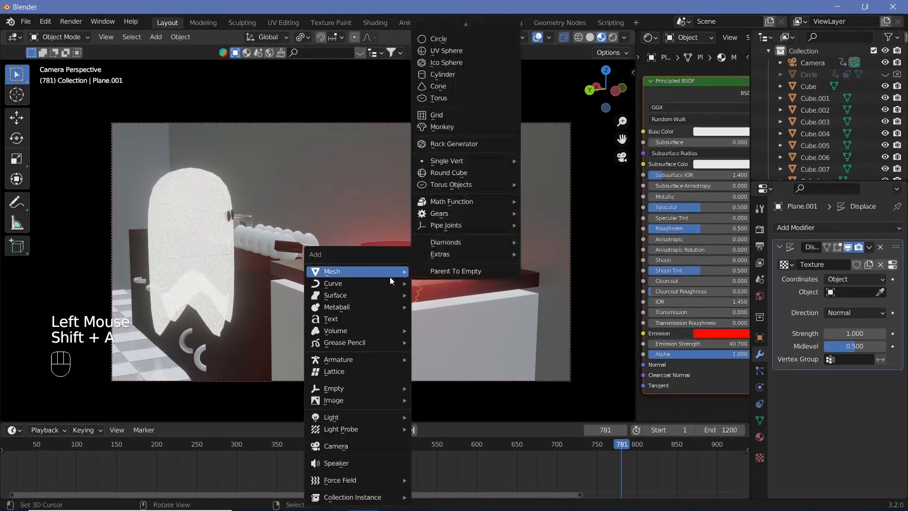
mouse_move(383, 389)
left_click(429, 387)
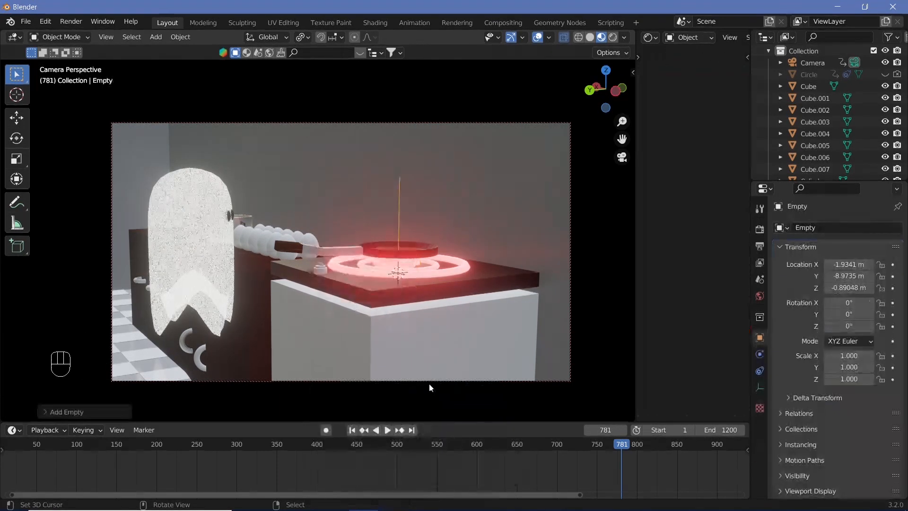
left_click(852, 287)
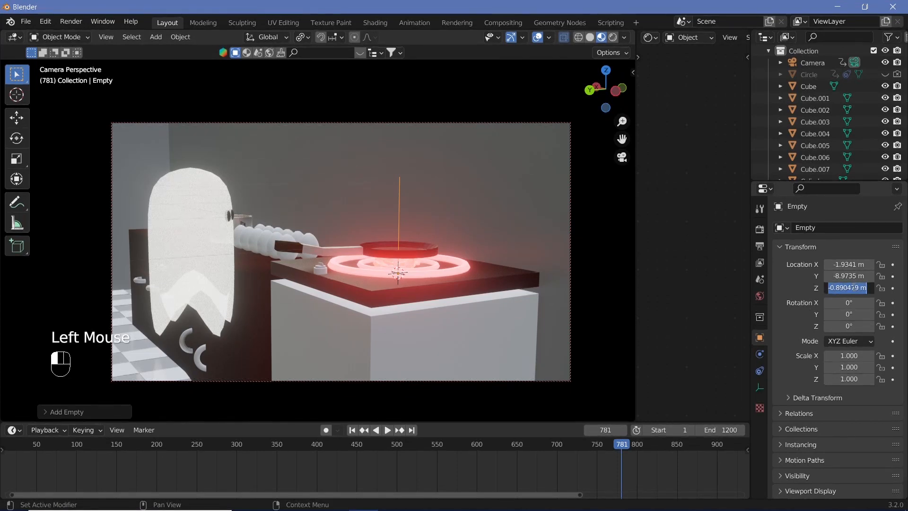
type("#frame/10")
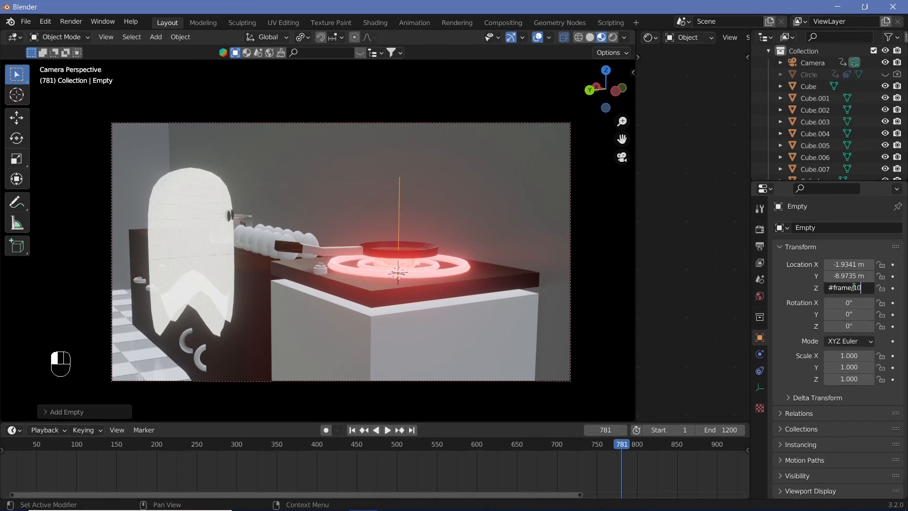
Step: Briefly play the animation and disable the Camera to View lock
key("shift+space")
key("shift+space")
key("n")
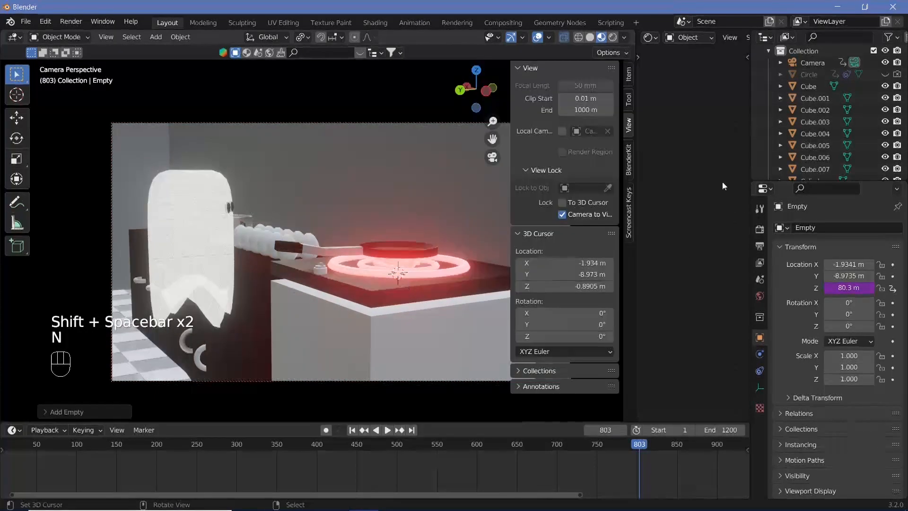
left_click(563, 214)
key("n")
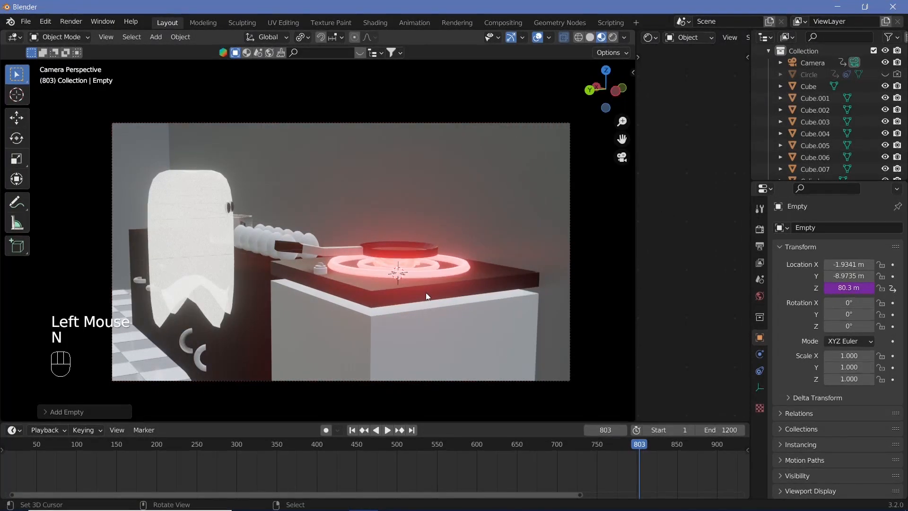
Step: Select the flame beneath the pan and examine its displacement close up during playback
scroll(425, 295, "up", 2)
key("shift+space")
key("shift+space")
scroll(483, 285, "up", 3)
middle_click_drag(484, 284, 376, 243, "shift")
scroll(376, 242, "up", 3)
right_click(377, 243)
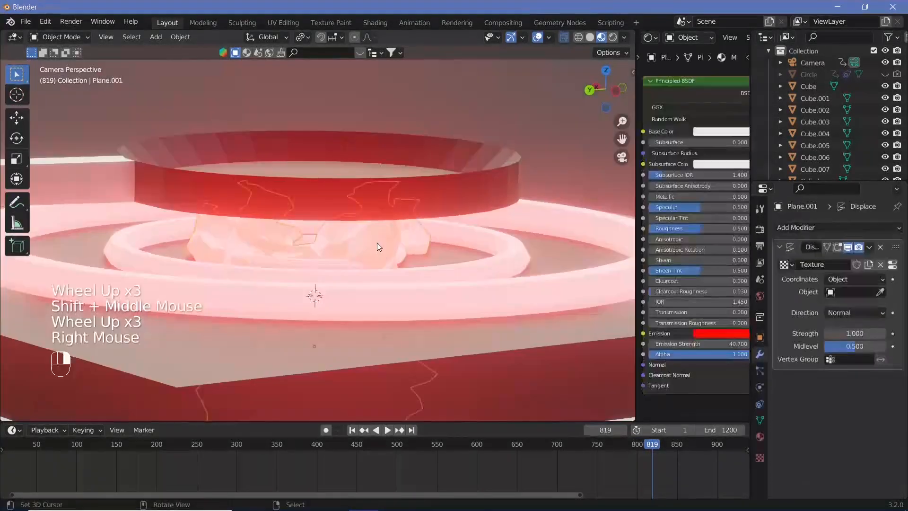
scroll(346, 249, "down", 3)
scroll(359, 256, "up", 8)
key("shift+space")
key("shift+space")
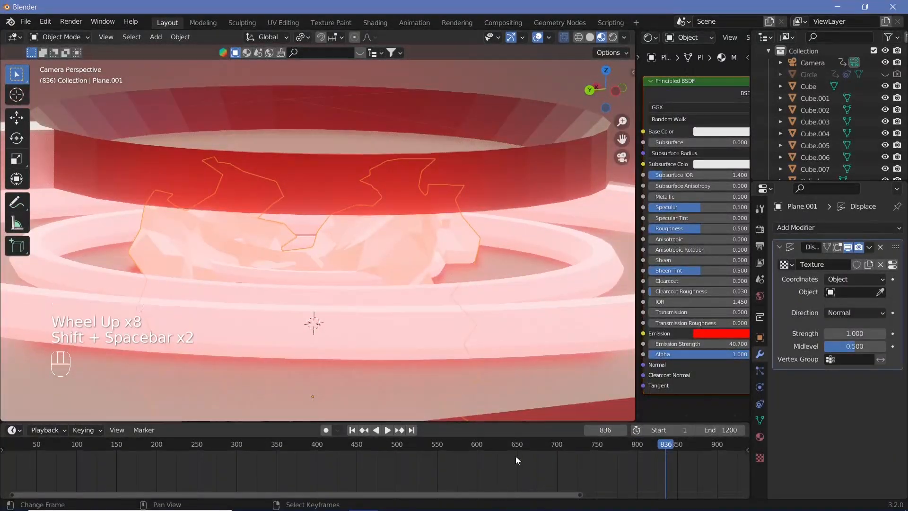
Step: Go to frame 823, set Empty as the flame's Displace coordinate object, and play the animation
left_click(462, 447)
left_click(655, 447)
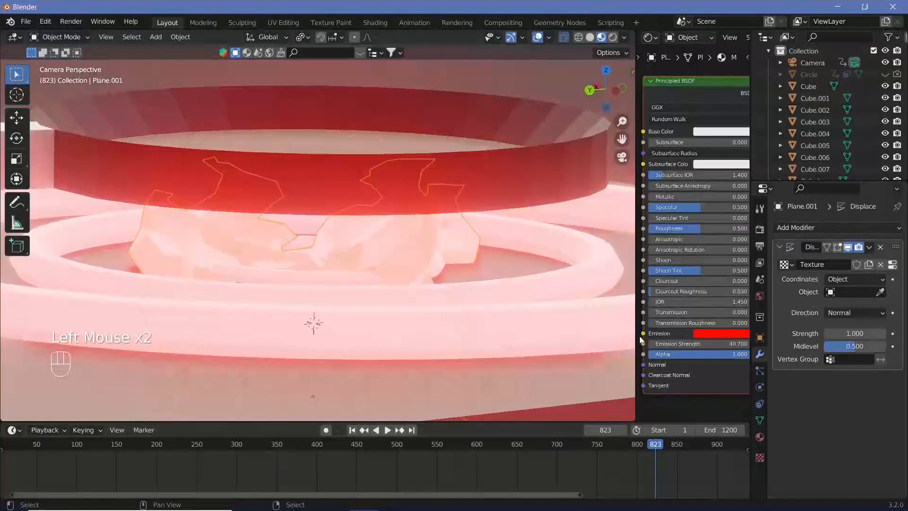
left_click(861, 292)
scroll(812, 412, "down", 5)
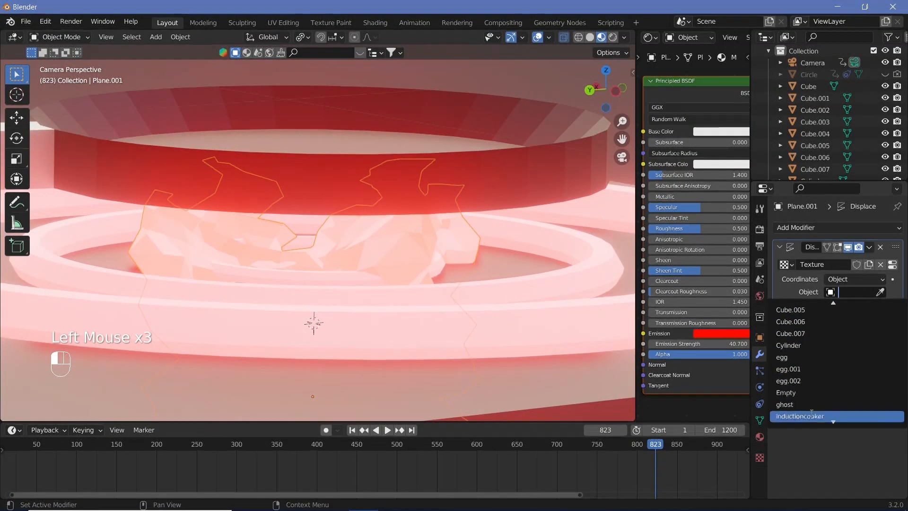
left_click(796, 393)
key("shift+space")
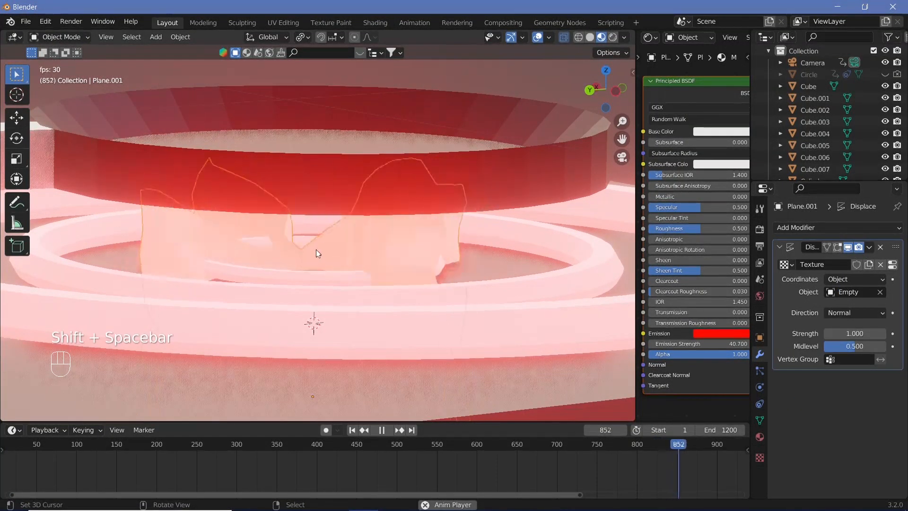
Step: Hide the overlays, set the induction cooker's Material.004 emission colour to pure red, and lower its emission strength
scroll(371, 245, "down", 4)
scroll(369, 248, "down", 2)
left_click(539, 37)
right_click(358, 224)
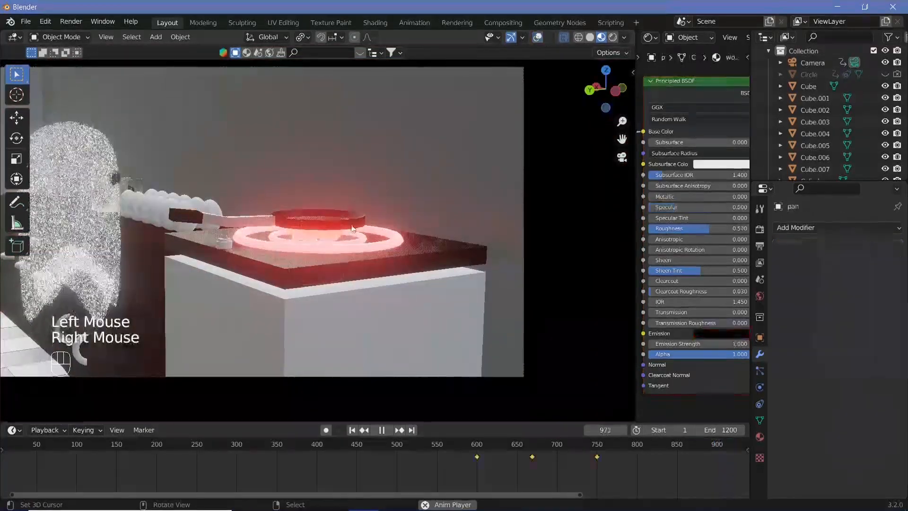
right_click(370, 245)
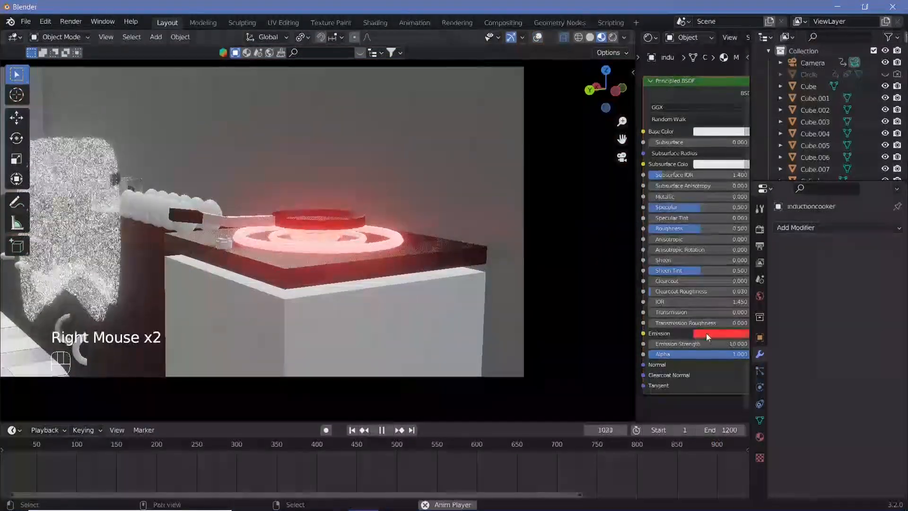
left_click(760, 437)
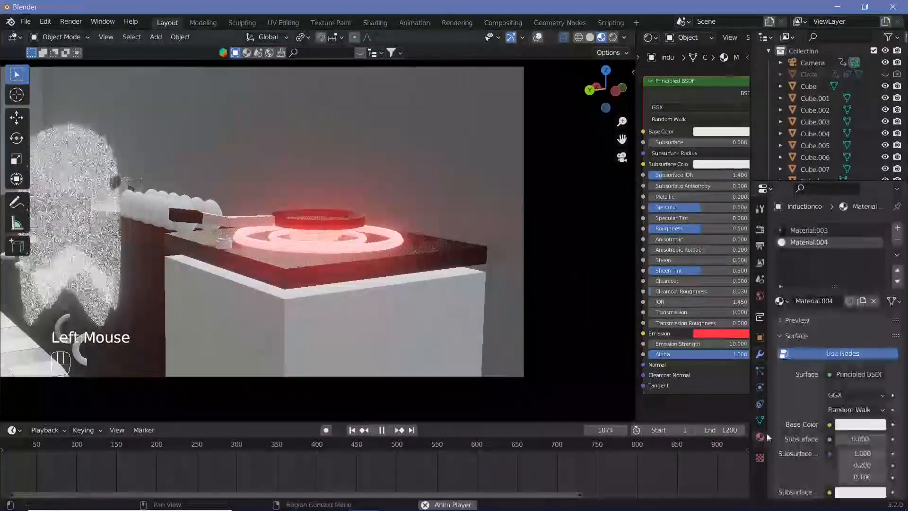
left_click(733, 333)
left_click(731, 265)
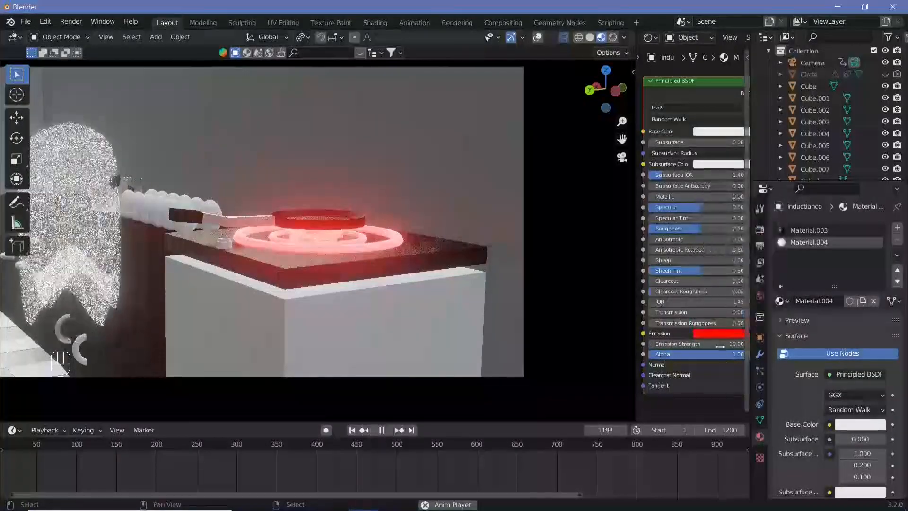
left_click_drag(719, 345, 684, 345)
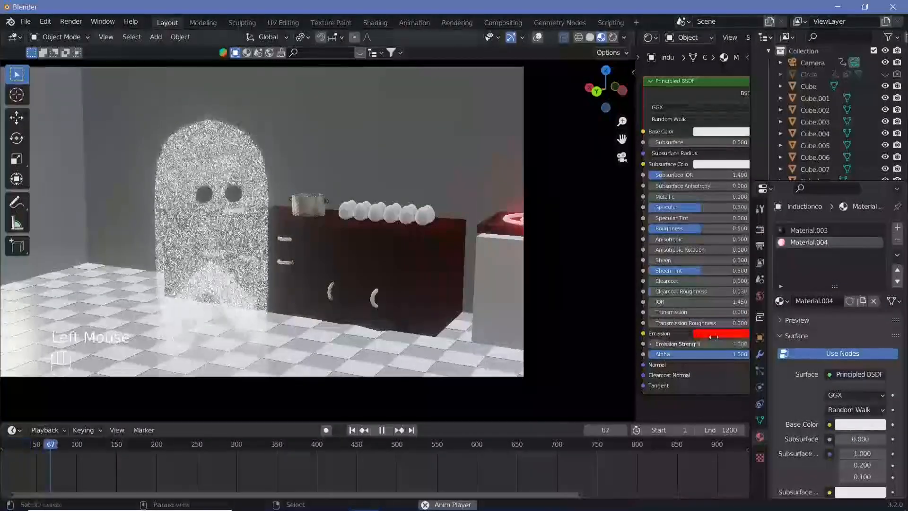
Step: Set the base colour of the cooker's Material.004 to black and check playback from about frame 761
left_click(722, 133)
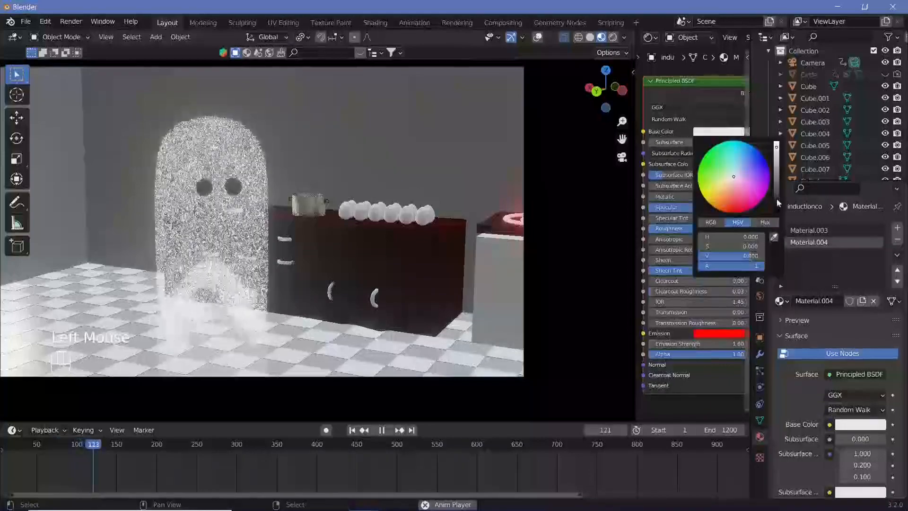
left_click_drag(777, 194, 777, 213)
left_click(603, 461)
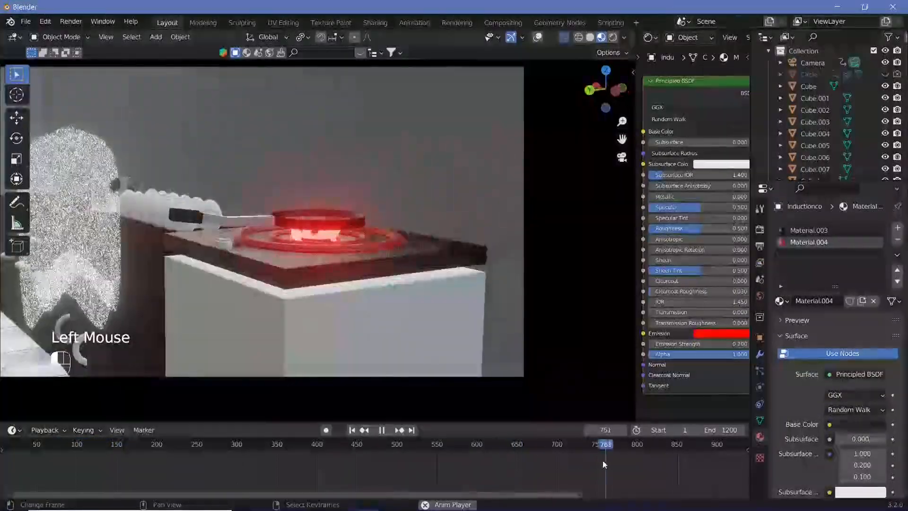
key("shift+space")
Step: Set the base colour of the flame's Material.006 to black and review the animation by playing and scrubbing it
right_click(325, 234)
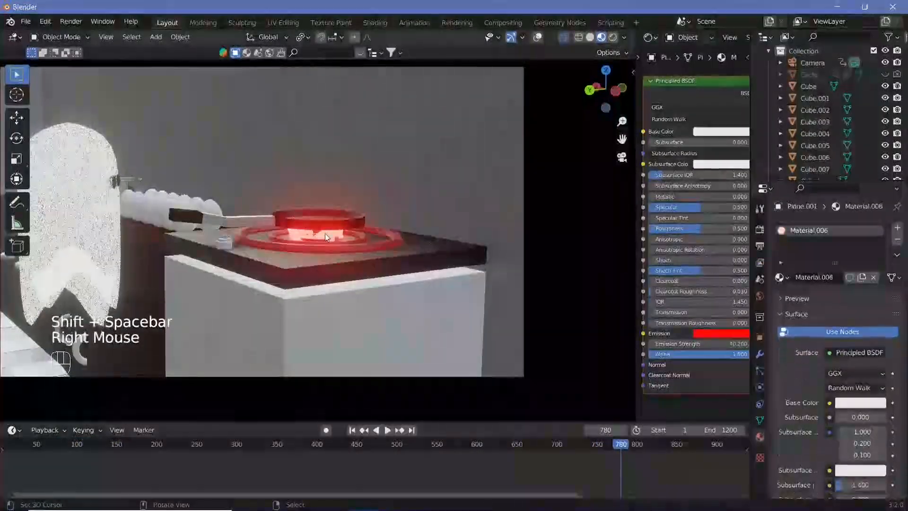
left_click(722, 132)
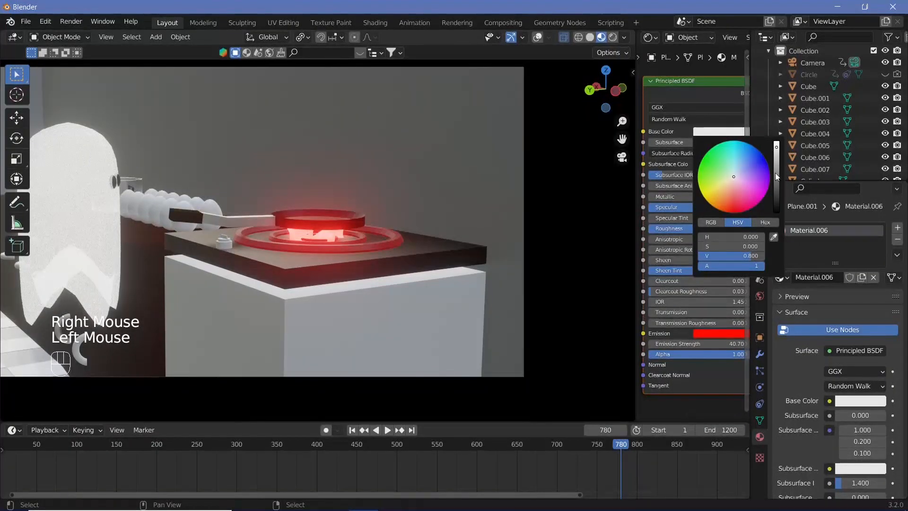
left_click_drag(776, 175, 776, 212)
key("shift+space")
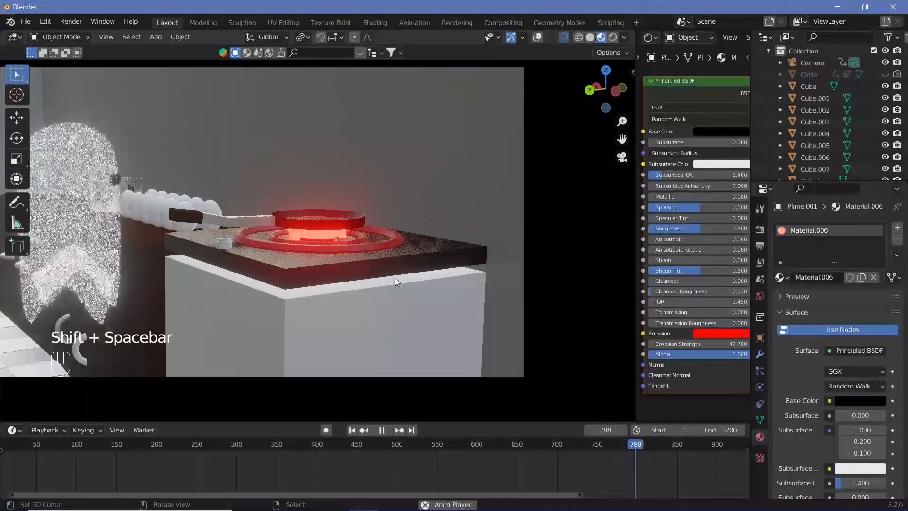
key("shift+space")
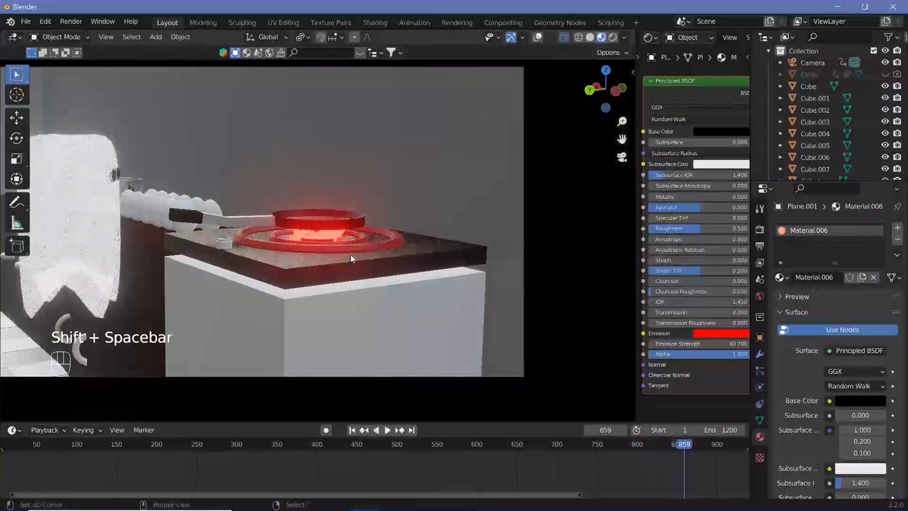
left_click_drag(661, 453, 418, 493)
left_click_drag(319, 488, 129, 482)
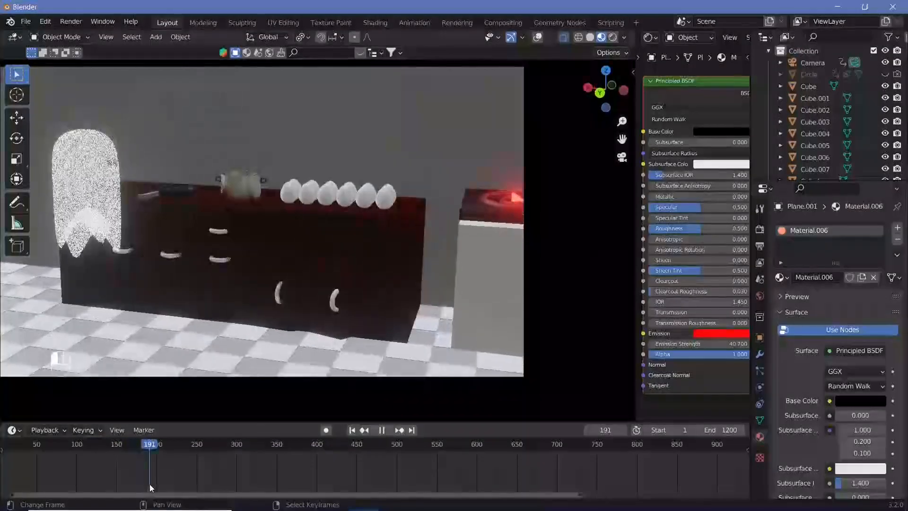
Step: At frame 700, lower the flame along Z beneath the cooker surface and insert a Location, Rotation & Scale keyframe
mouse_move(557, 443)
left_mouse_down()
mouse_move(606, 442)
mouse_move(590, 455)
mouse_move(559, 455)
left_mouse_up()
key("space")
right_click(331, 231)
key("Left")
key("Left")
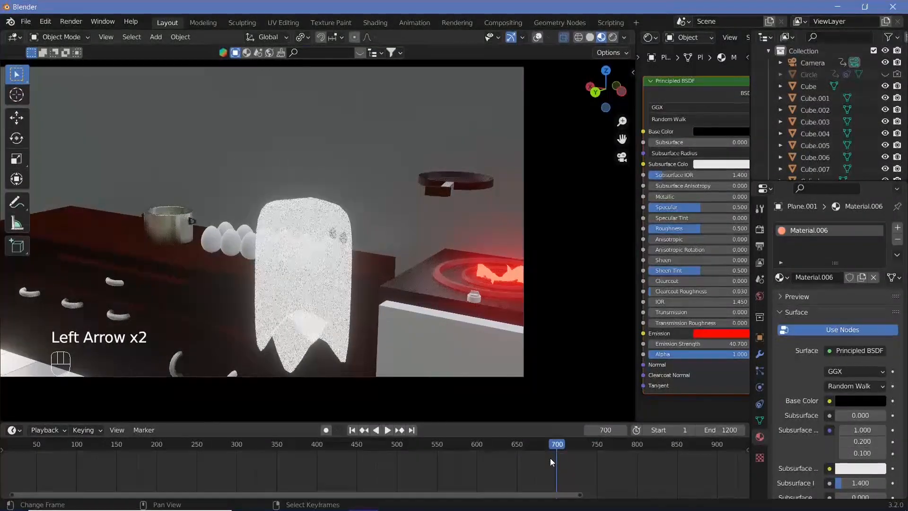
key("g")
key("z")
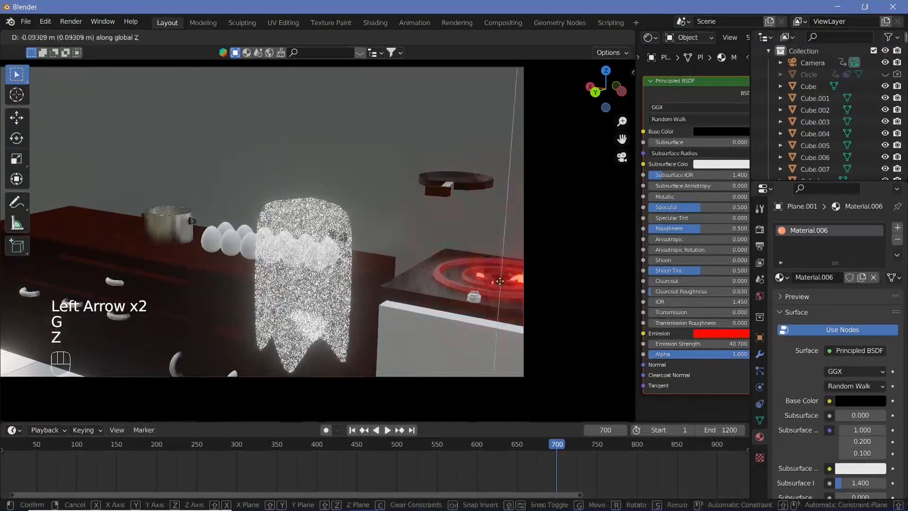
left_click(500, 290)
key("i")
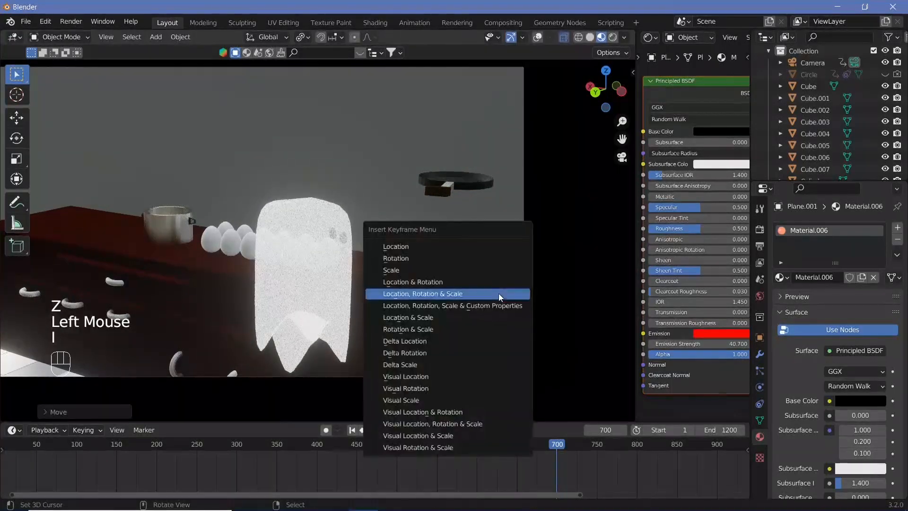
left_click(498, 293)
Step: At frame 750, raise the flame about 0.28 m along Z beneath the pan and insert a Location, Rotation & Scale keyframe
left_click(575, 459)
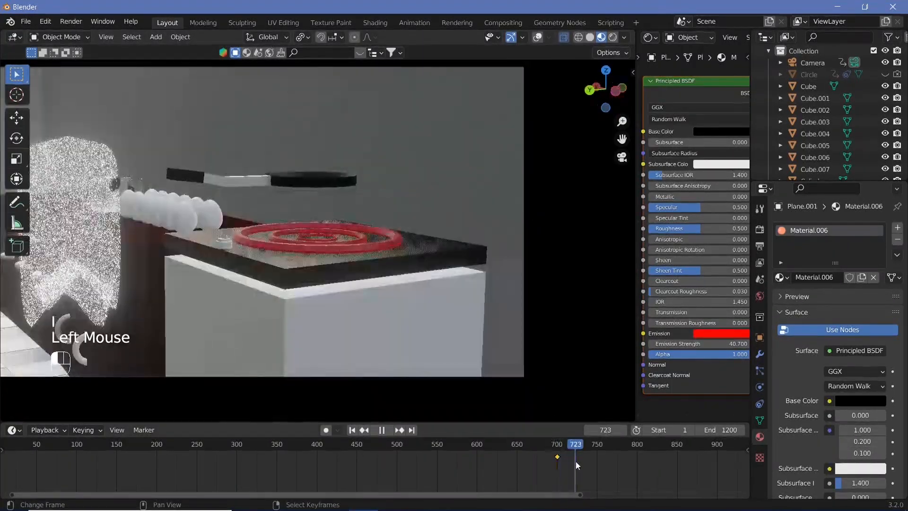
key("Right")
key("Right")
key("Right")
key("Right")
key("Right")
key("Right")
key("Right")
key("Right")
key("Right")
key("Right")
key("Right")
key("Right")
key("Right")
key("Right")
key("Right")
key("Right")
key("Right")
key("Right")
key("Right")
key("Right")
key("Right")
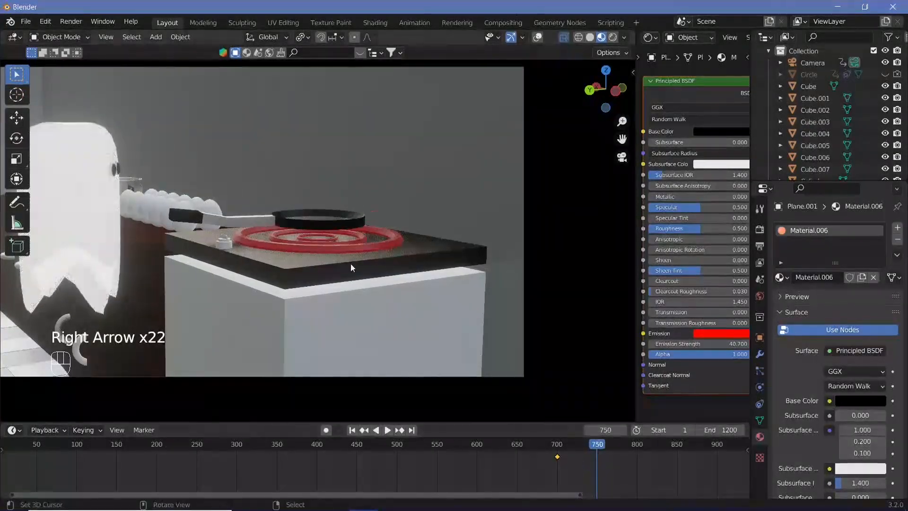
key("g")
key("z")
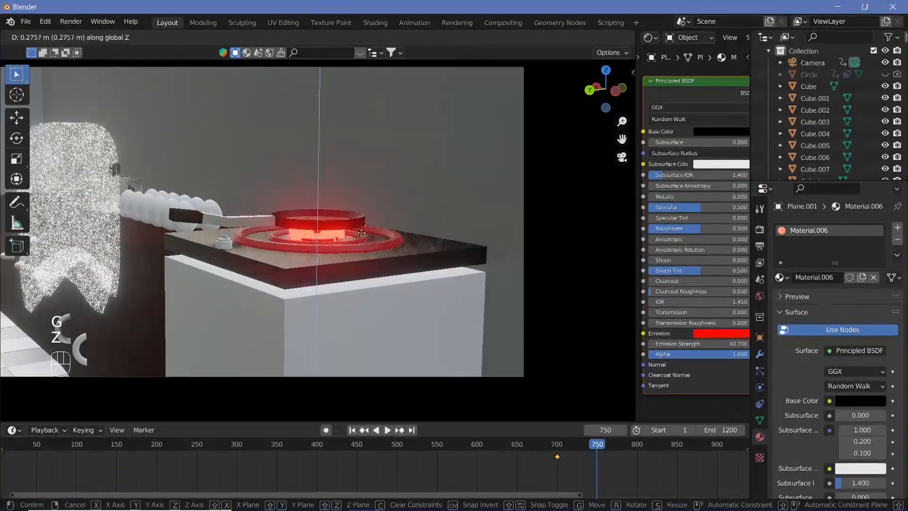
left_click(364, 236)
key("i")
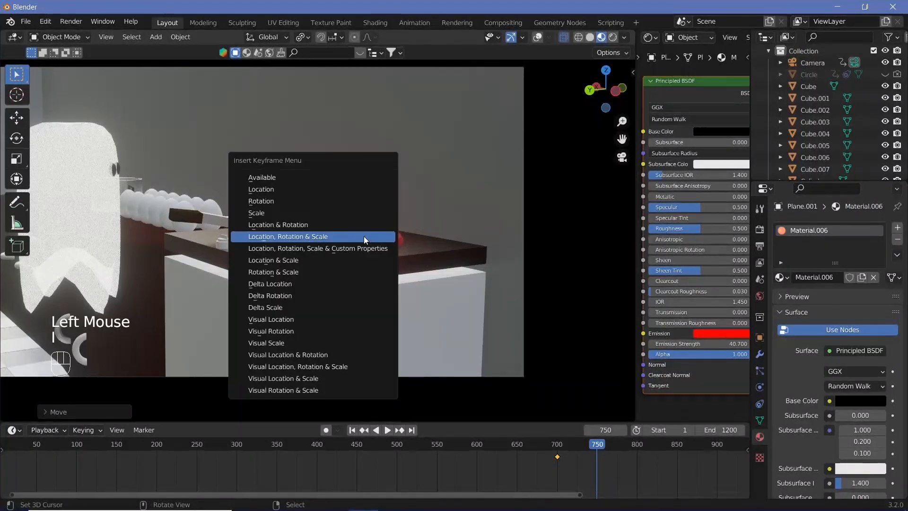
left_click(364, 237)
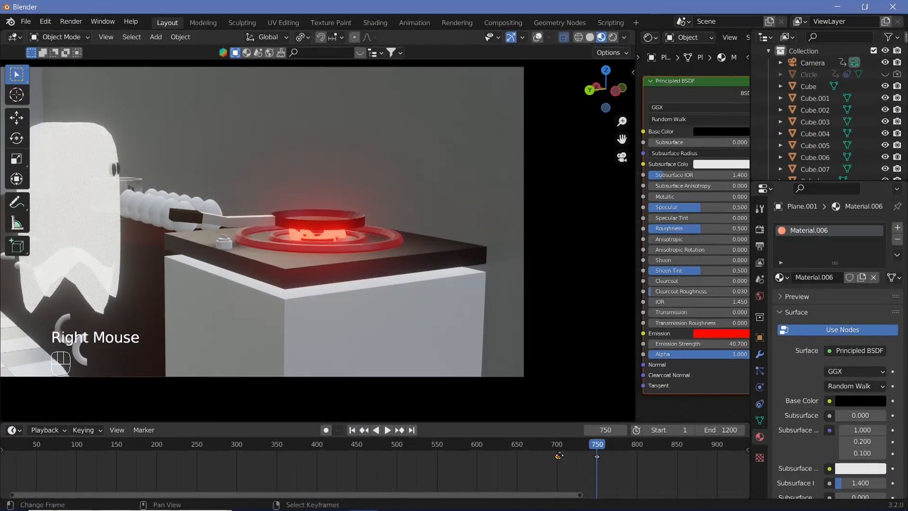
Step: Move the flame's first keyframe to about frame 724 and play the animation to check the flame's rise
key("g")
left_click(579, 472)
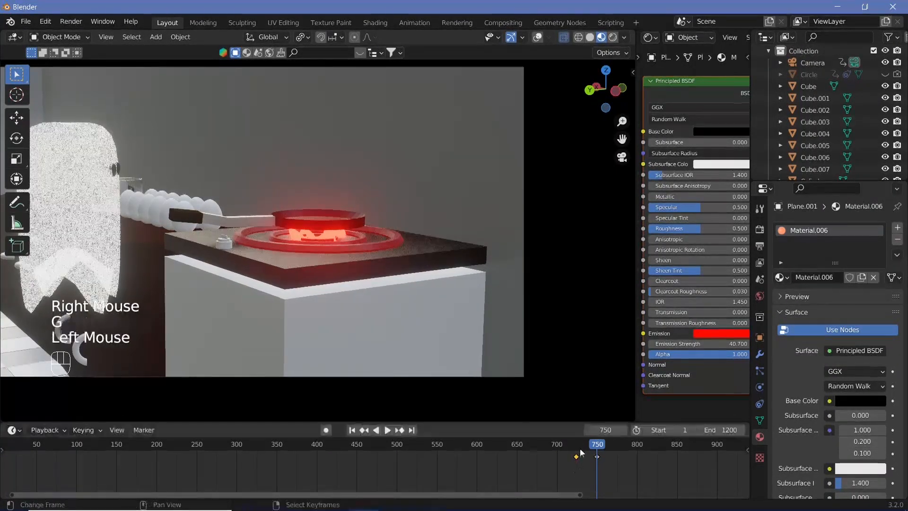
left_click(578, 471)
key("shift+space")
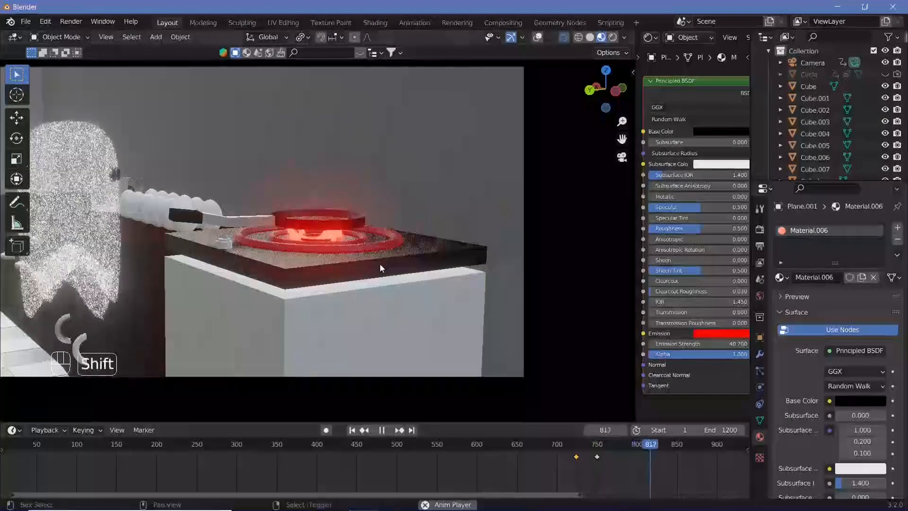
left_click(580, 448)
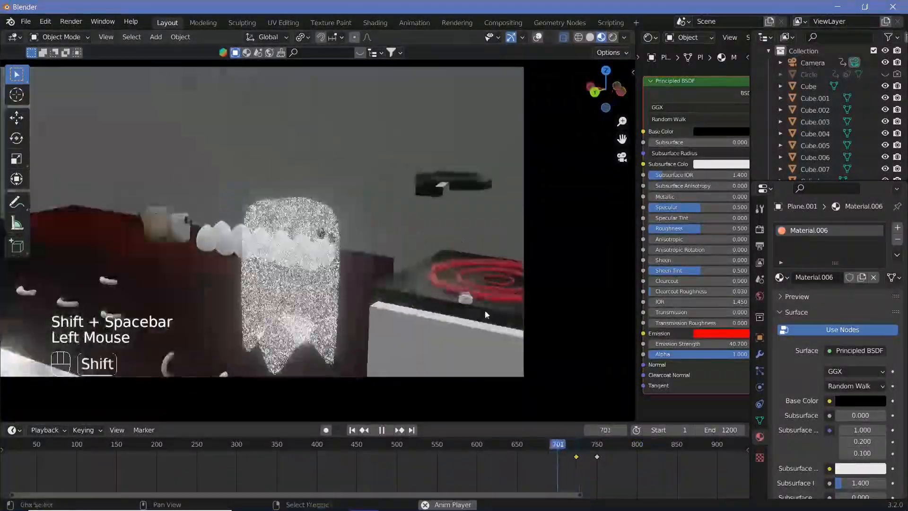
key("shift+space")
key("shift+space")
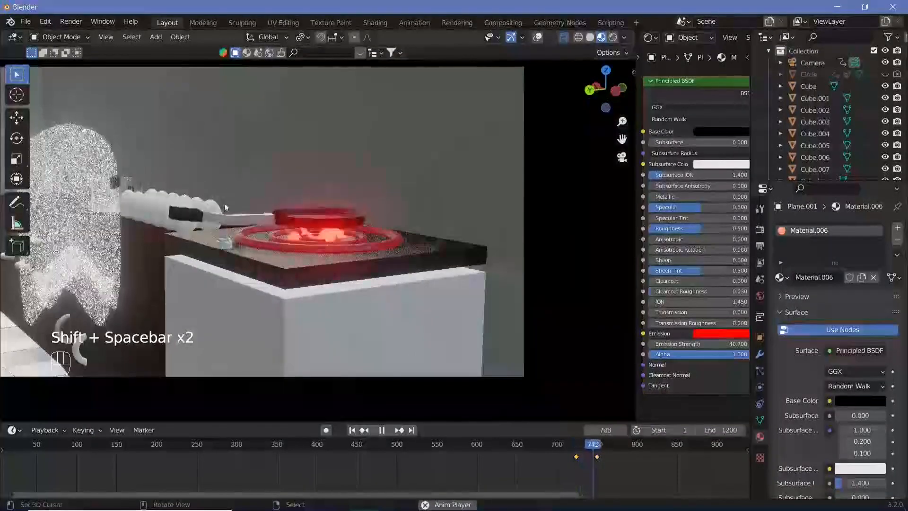
key("shift+space")
Step: Select the egg nearest the cooker, show the overlays, and insert a keyframe for the egg at frame 750
right_click(213, 205)
left_click_drag(588, 450, 598, 459)
key("Left")
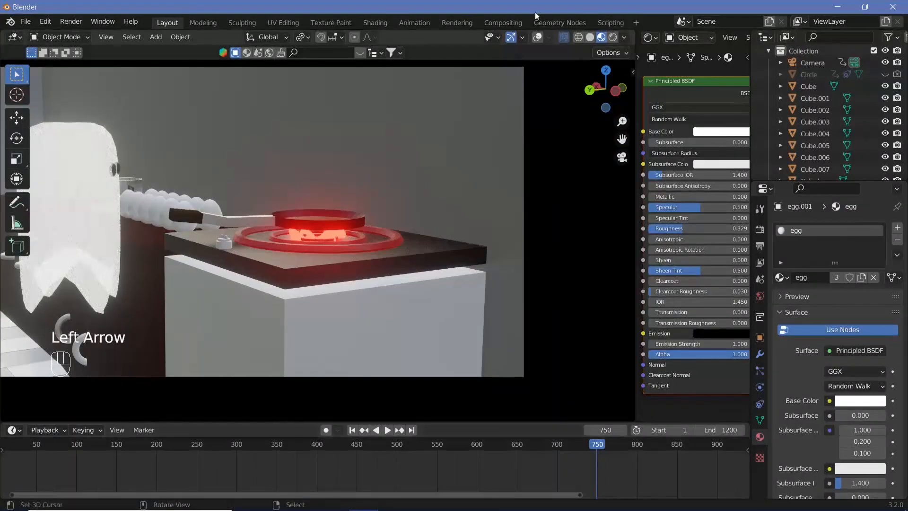
left_click(538, 38)
key("i")
left_click(253, 186)
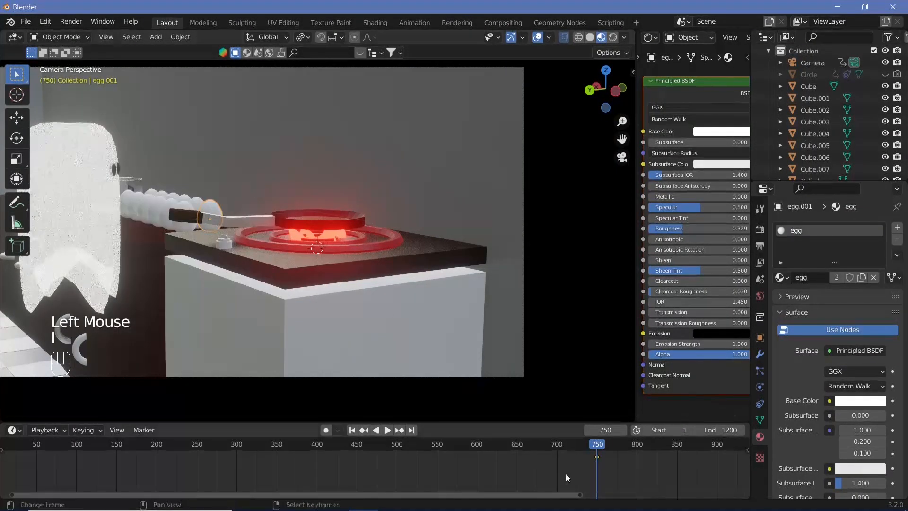
Step: At frame 800, lift the egg up and towards the cooker without changing its Y position, and insert a keyframe
left_click(636, 447)
key("Right")
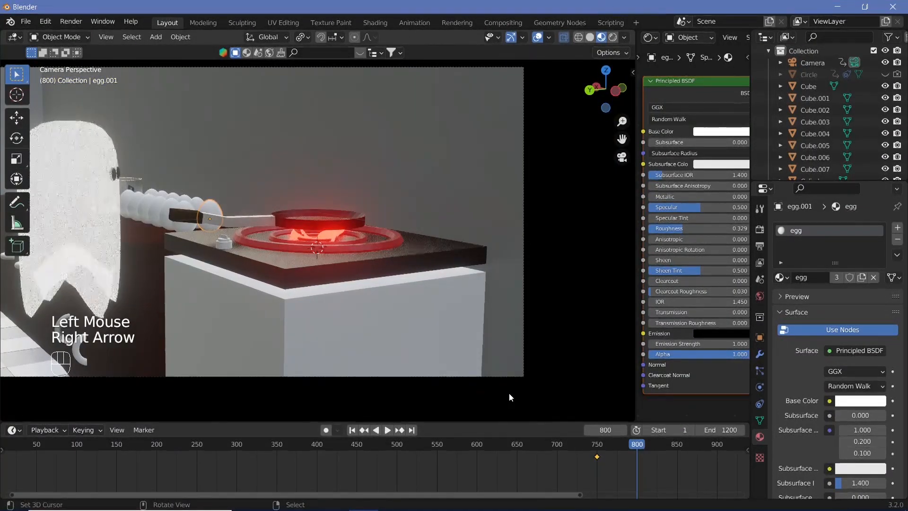
key("KP_1")
scroll(256, 211, "down", 2)
middle_click_drag(284, 227, 298, 307)
scroll(245, 291, "up", 1)
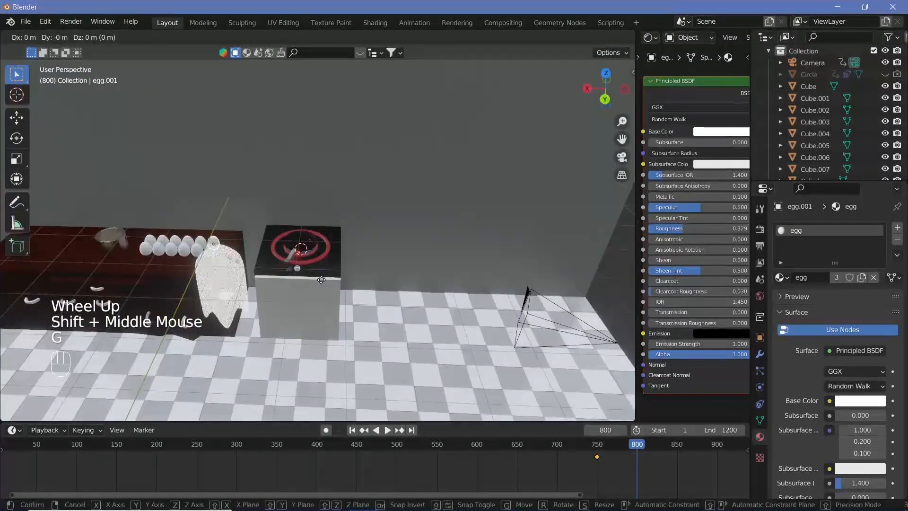
key("g")
key("shift+y")
left_click(364, 247)
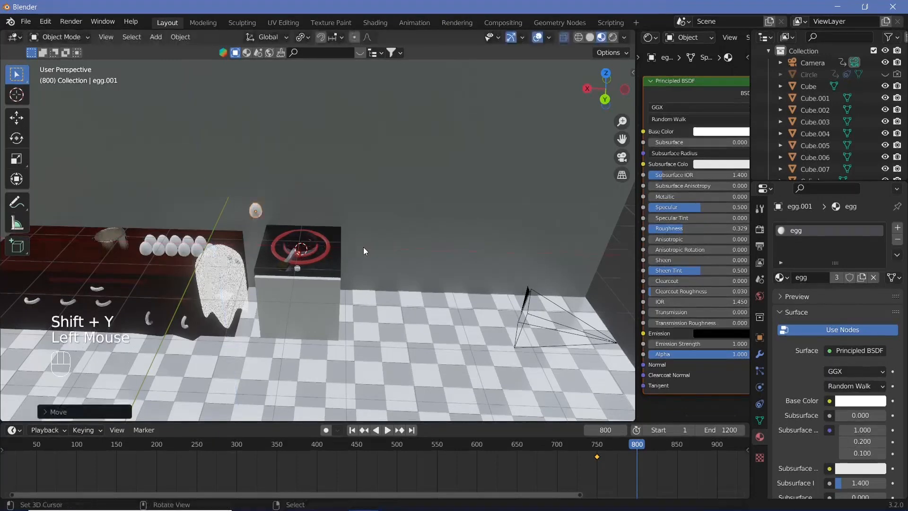
key("i")
left_click(364, 247)
Step: At frame 850, snap the 3D cursor to the pan and snap the egg to the cursor
left_click(678, 451)
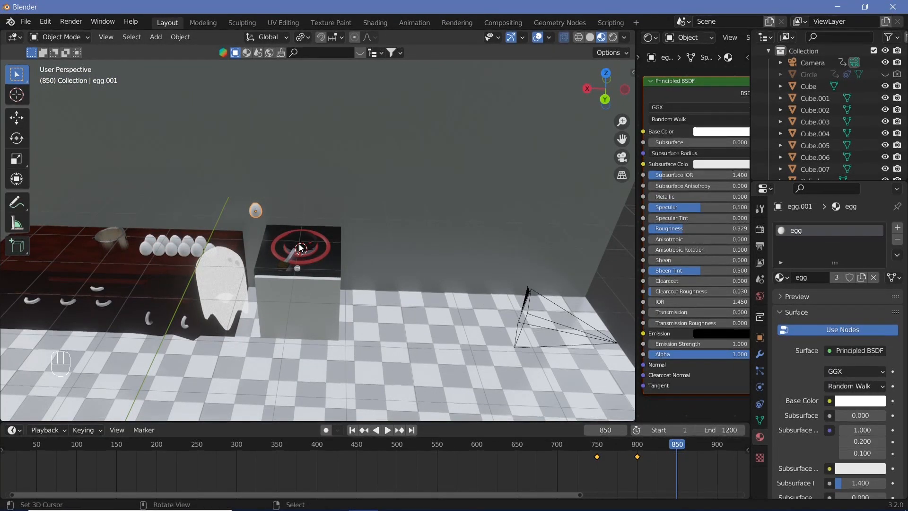
right_click(299, 243)
key("shift+s")
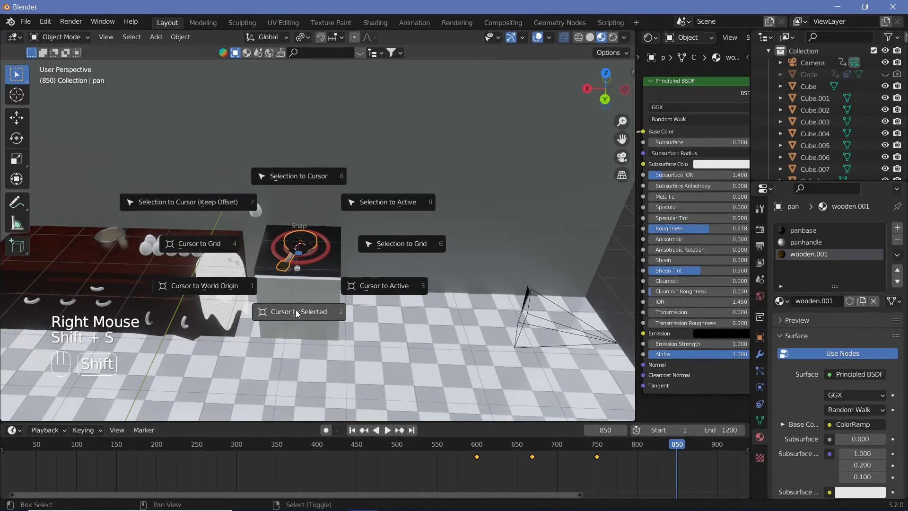
left_click(299, 305)
right_click(257, 210)
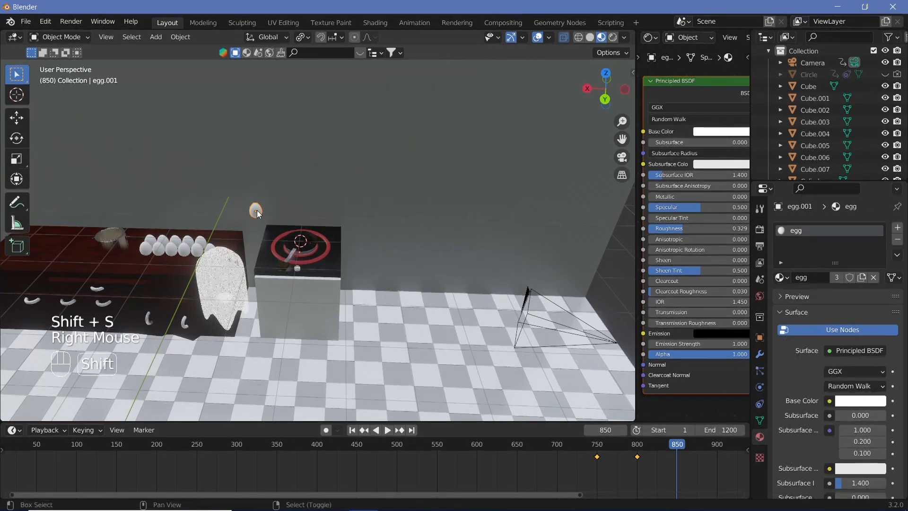
key("shift+s")
left_click(262, 147)
Step: In the camera view, raise the egg about 0.31 m along Z above the pan and insert a keyframe at frame 850
key("KP_0")
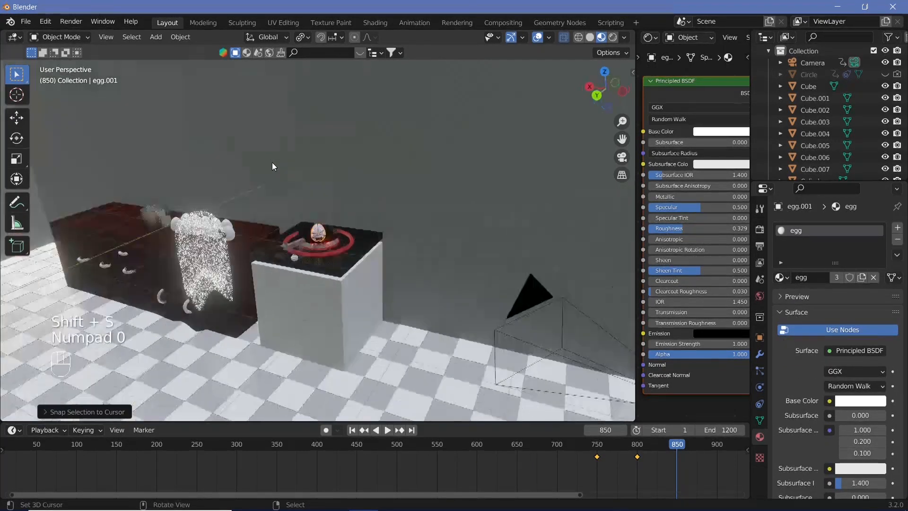
key("g")
key("z")
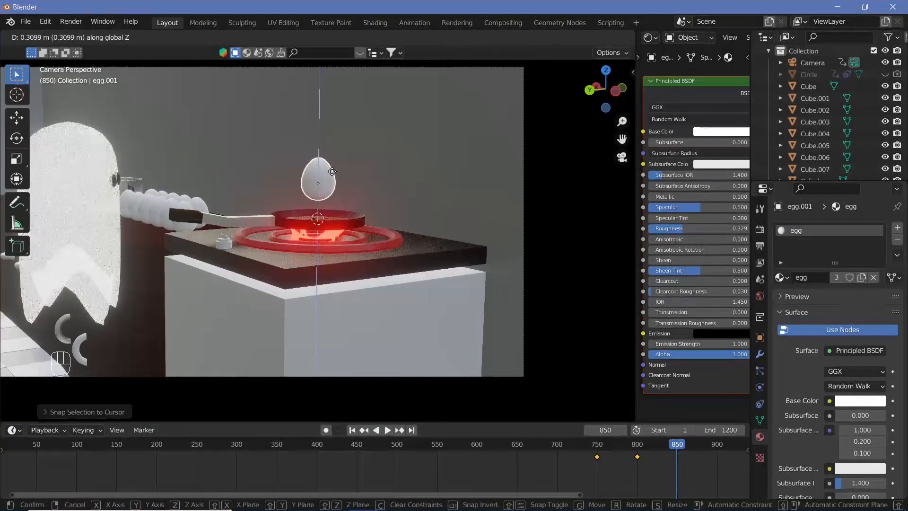
left_click(332, 171)
key("i")
left_click(332, 172)
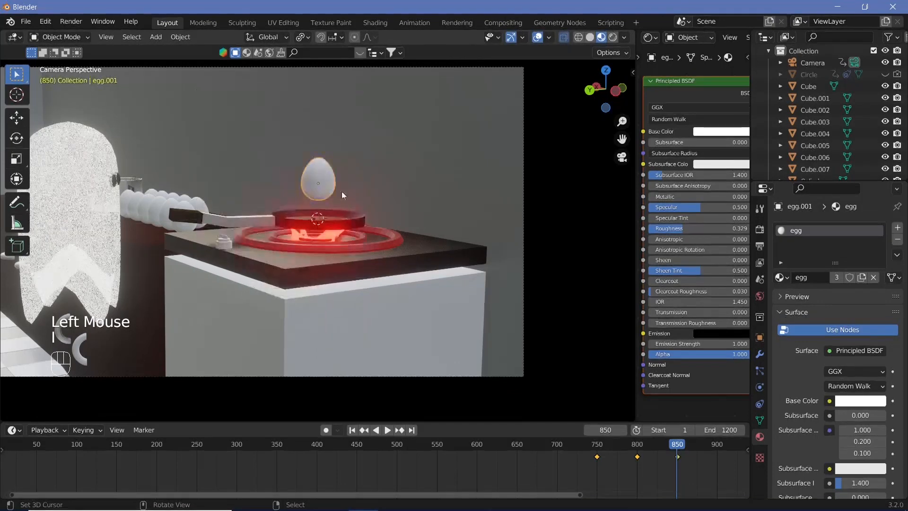
Step: Play the animation from about frame 850 and insert a keyframe holding the egg above the pan at frame 900
scroll(595, 481, "down", 2)
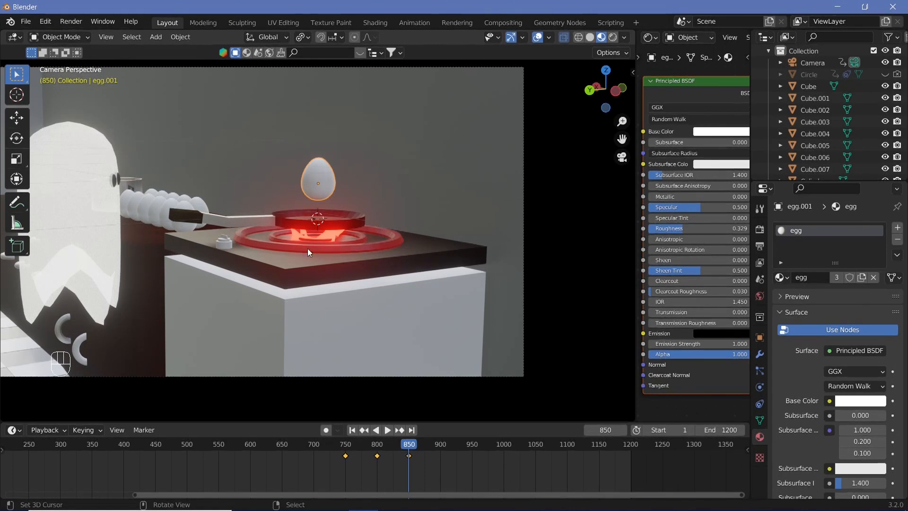
left_click(402, 447)
key("shift+space")
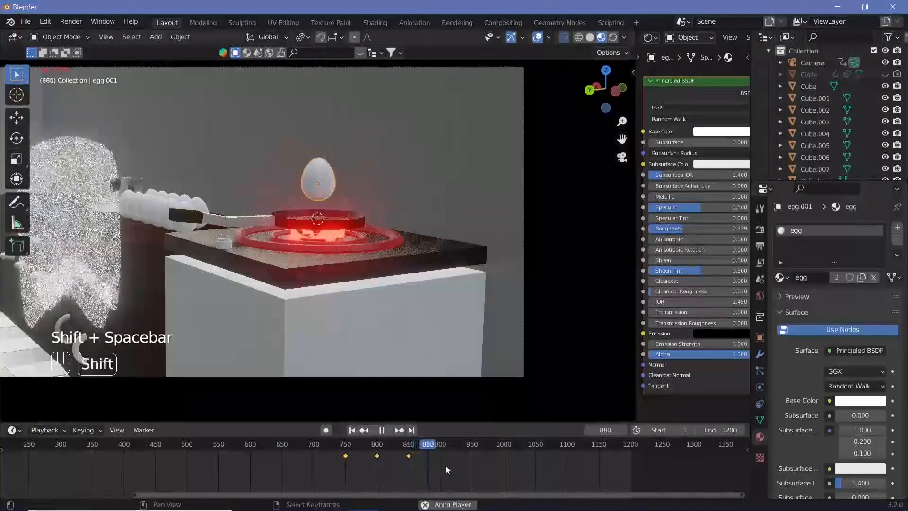
key("shift+space")
key("Right")
key("Right")
key("Right")
key("Right")
key("Right")
key("Right")
key("Right")
key("Right")
key("Right")
key("Right")
key("Right")
key("Right")
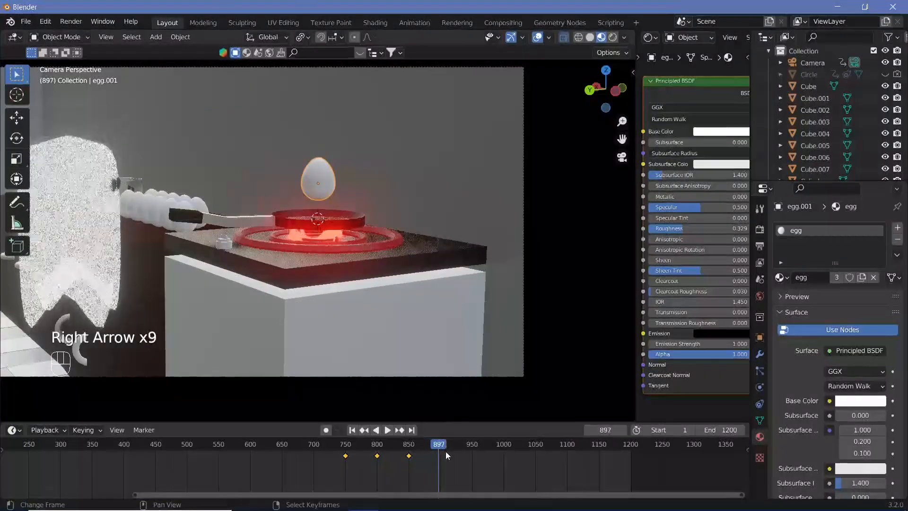
key("i")
left_click(347, 186)
Step: At frame 901, scale the egg to 0, insert a keyframe, and play the animation to check its disappearance
key("Right")
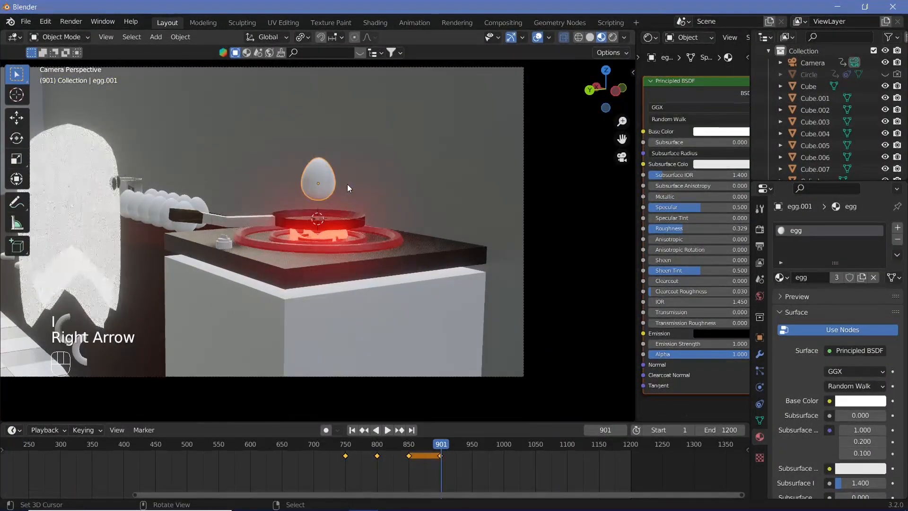
key("s")
key("0")
key("Return")
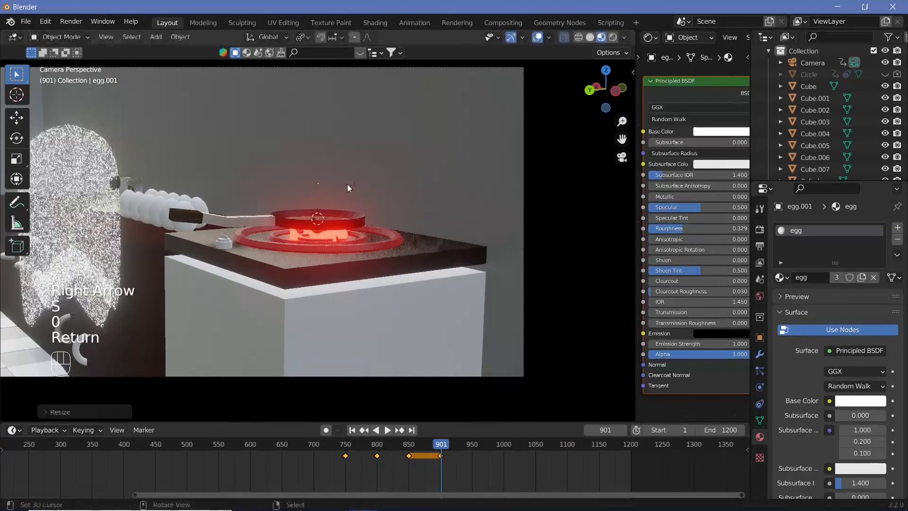
key("i")
left_click(347, 184)
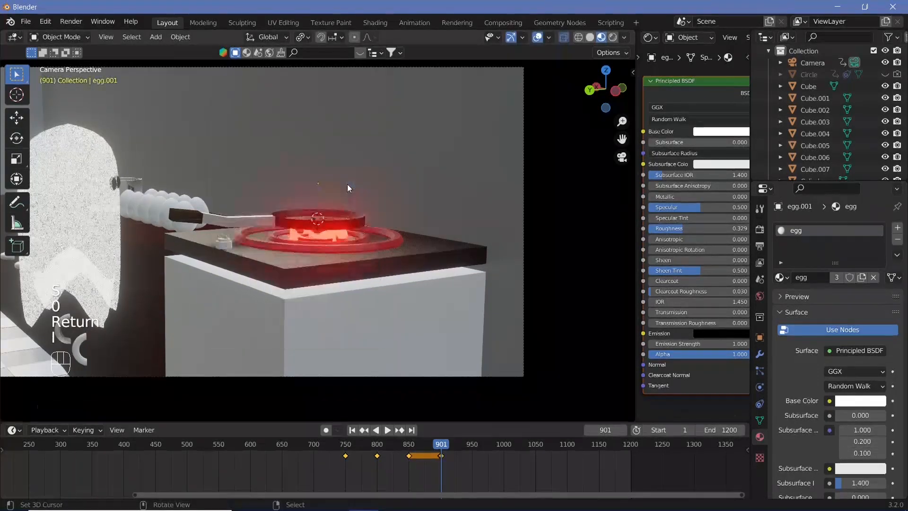
left_click(420, 439)
key("shift+space")
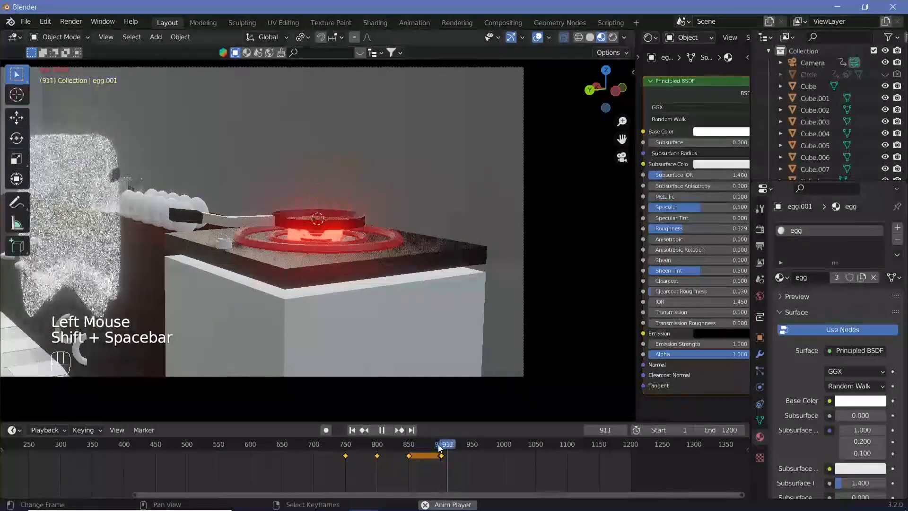
Step: Stop the playback at frame 921, leave the camera view, and add a cylinder mesh at the 3D cursor in the pan
key("shift+space")
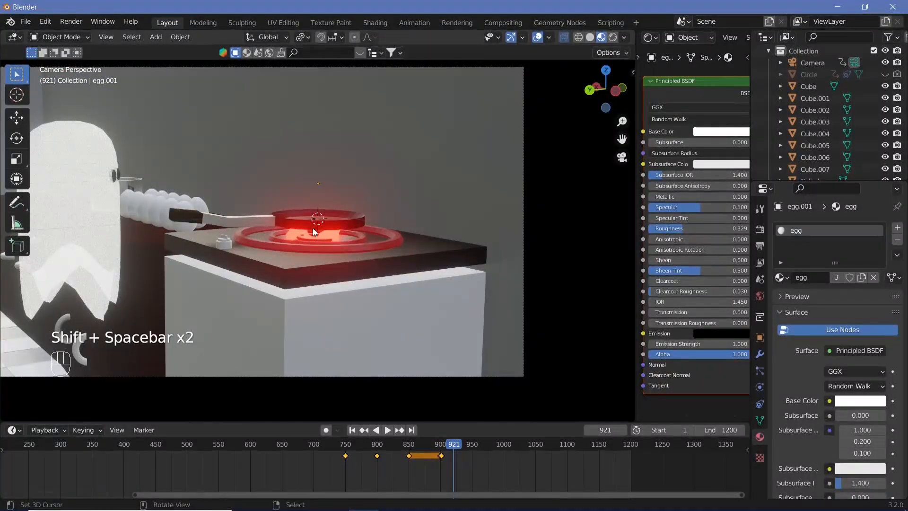
key("KP_0")
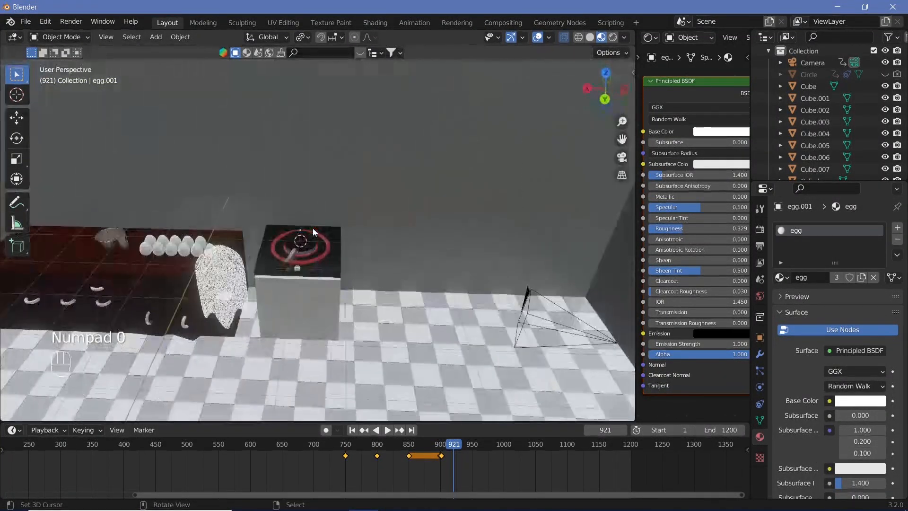
scroll(316, 241, "up", 6)
middle_click_drag(274, 269, 311, 262, "shift")
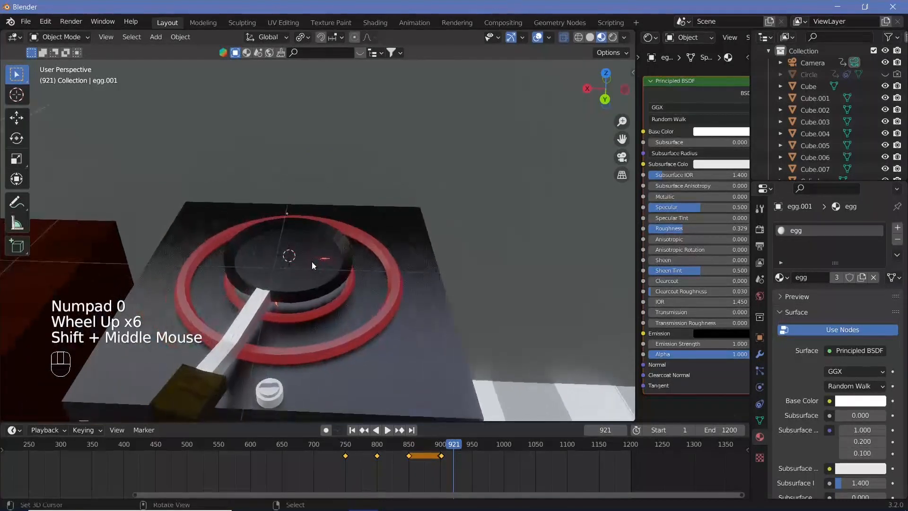
scroll(290, 274, "up", 1)
key("shift+a")
mouse_move(255, 157)
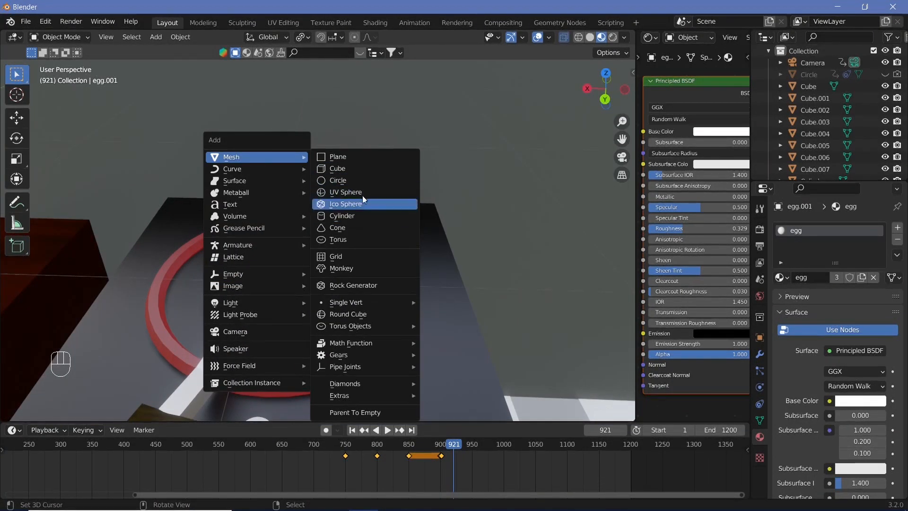
left_click(370, 217)
Step: Flatten the cylinder along Z and shrink it uniformly into a thin disc that fits inside the pan
key("s")
key("z")
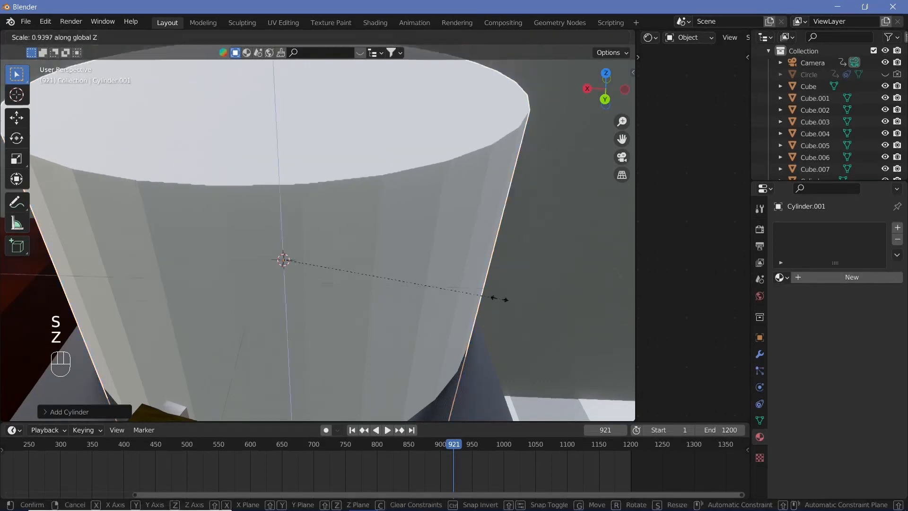
left_click(476, 331)
key("s")
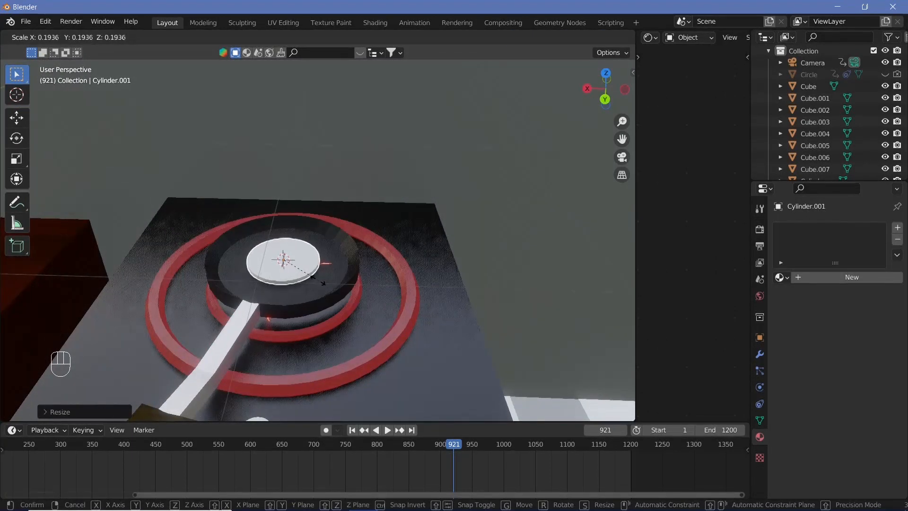
left_click(321, 284)
scroll(320, 284, "up", 3)
Step: Leave the white disc without a material and add a Displace modifier to it
left_click(841, 279)
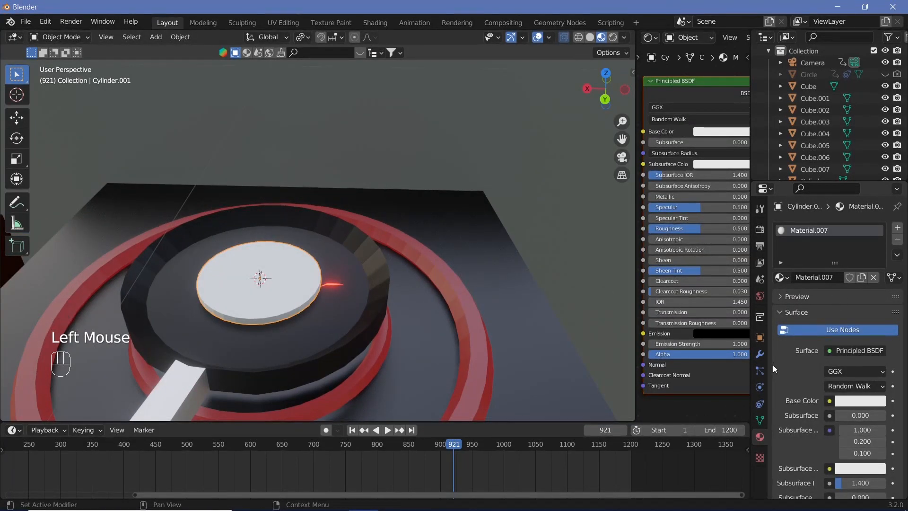
left_click(898, 240)
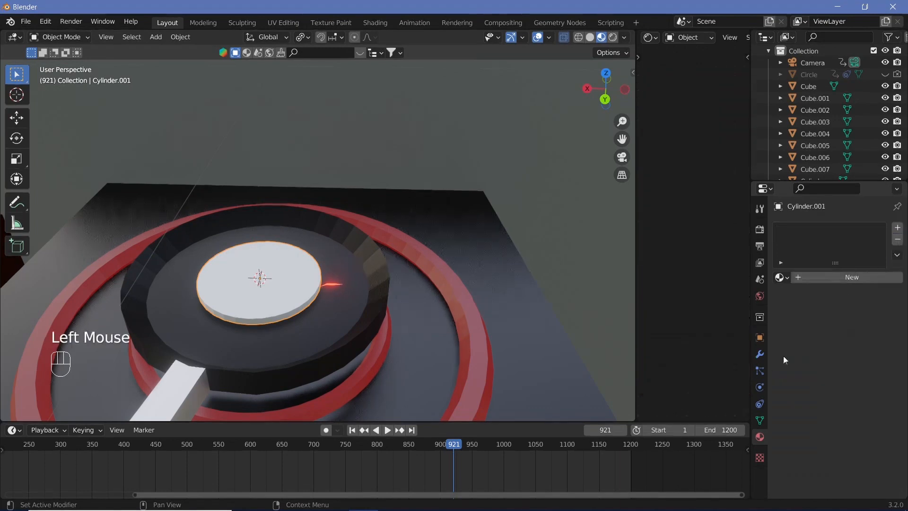
left_click(759, 353)
left_click(837, 228)
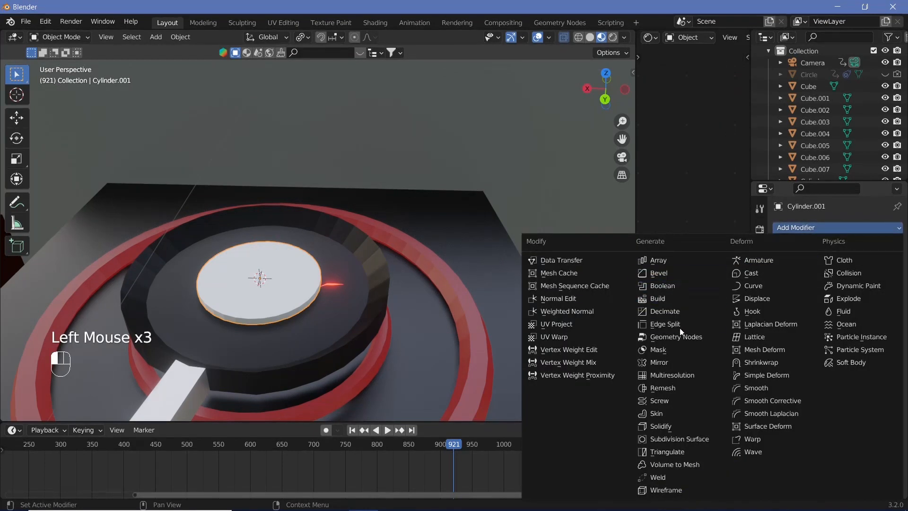
left_click(773, 296)
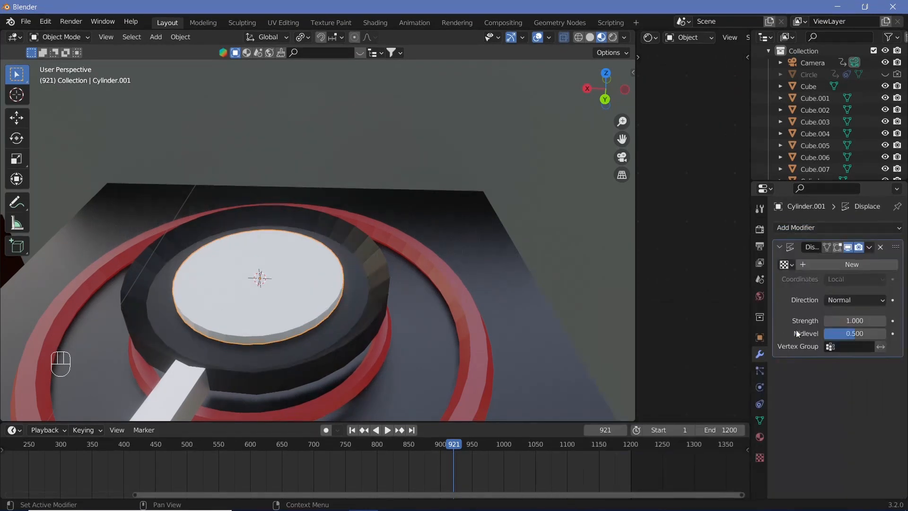
Step: Create a new texture for the disc's Displace modifier and set its type to Clouds
left_click(839, 265)
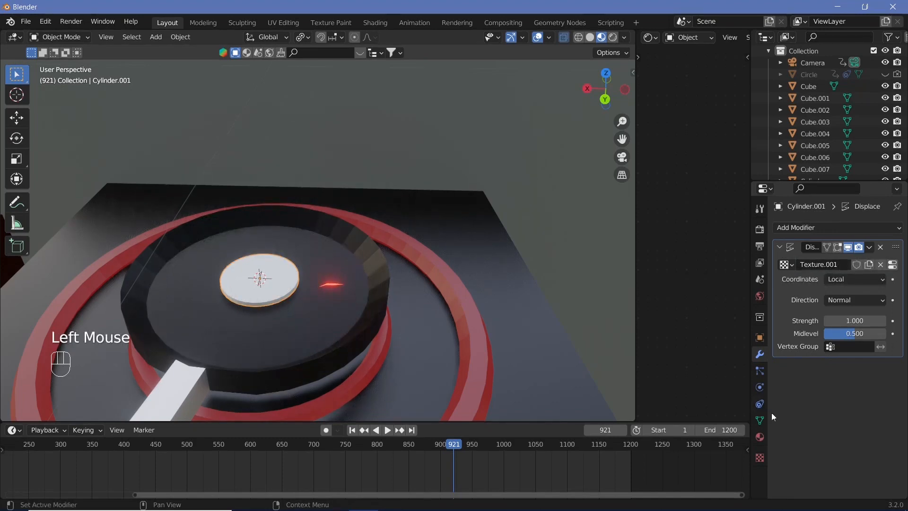
left_click(759, 458)
left_click(840, 263)
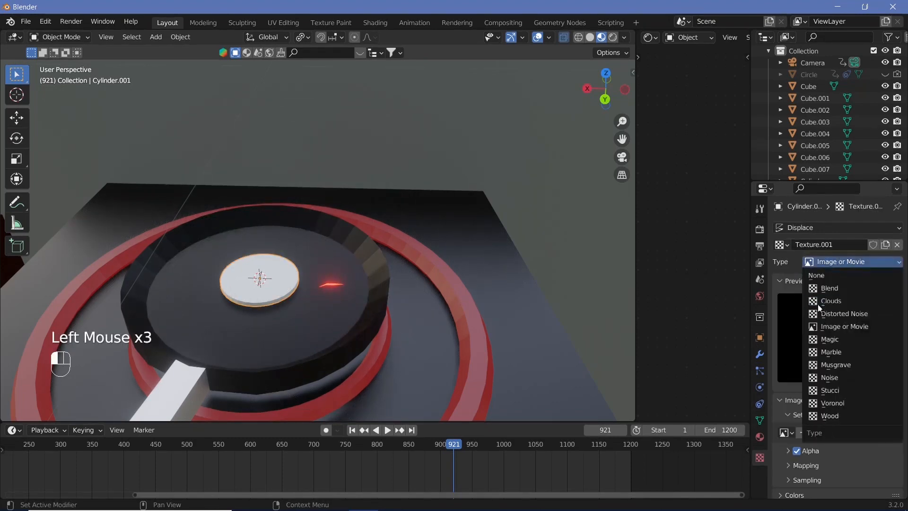
left_click(827, 302)
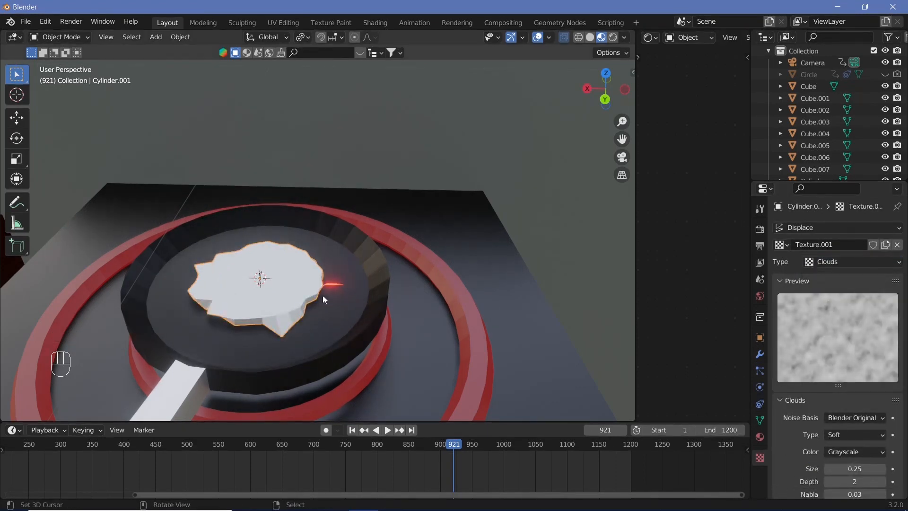
mouse_move(325, 304)
middle_mouse_down()
mouse_move(213, 298)
mouse_move(323, 290)
middle_mouse_up()
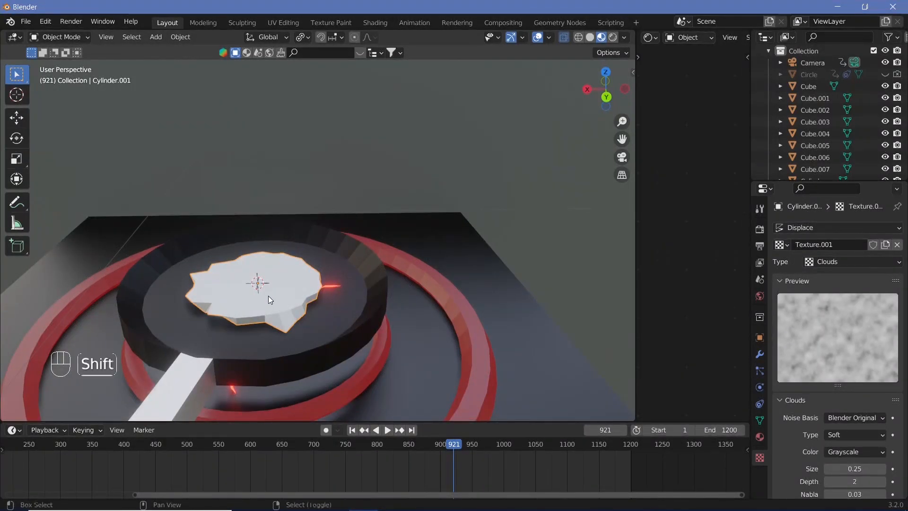
key("shift+a")
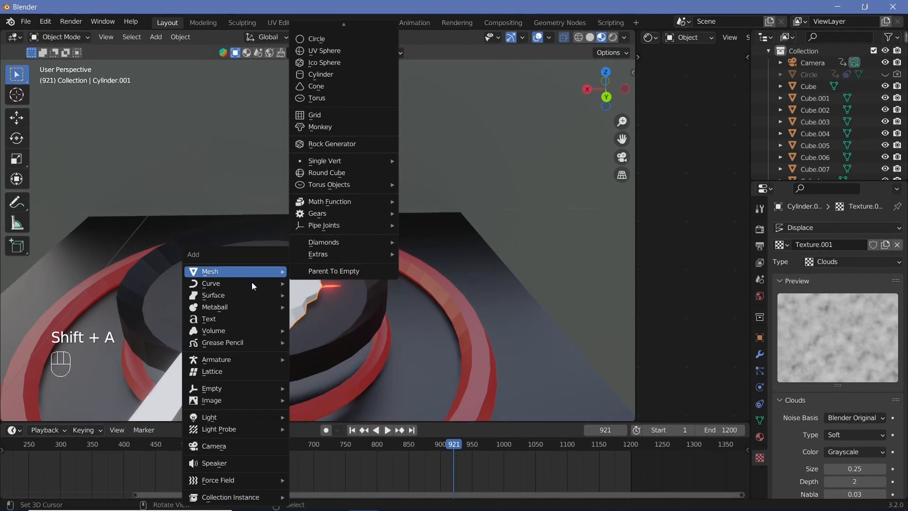
right_click(332, 284)
key("Tab")
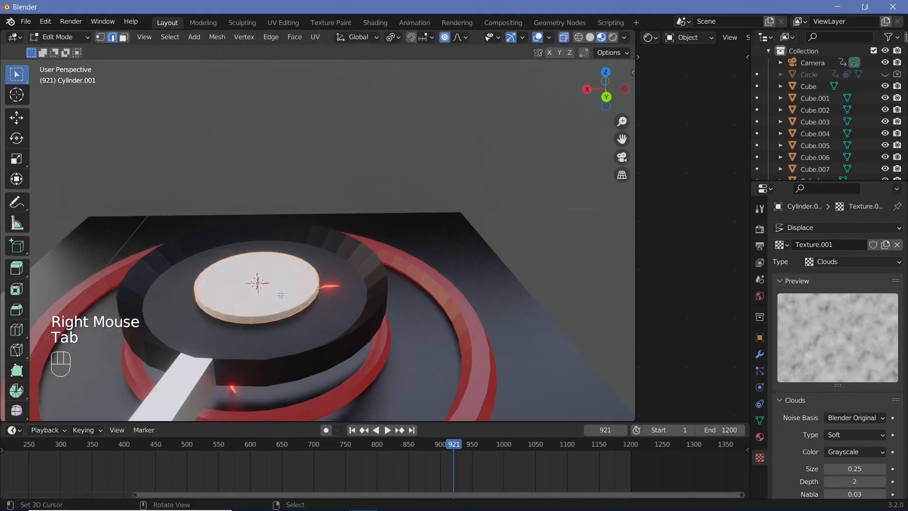
key("shift+a")
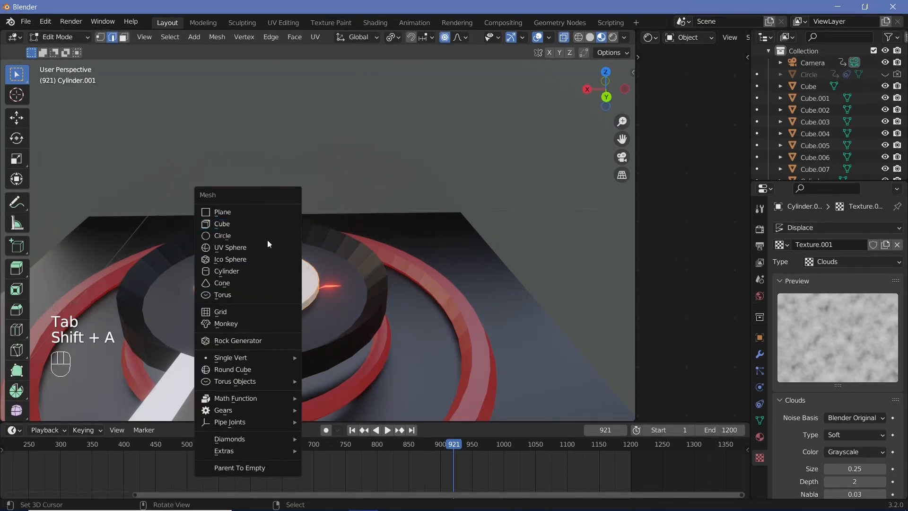
key("Tab")
Step: Add a UV sphere as a separate object at the pan's centre and scale it down to yolk size
key("shift+a")
mouse_move(269, 277)
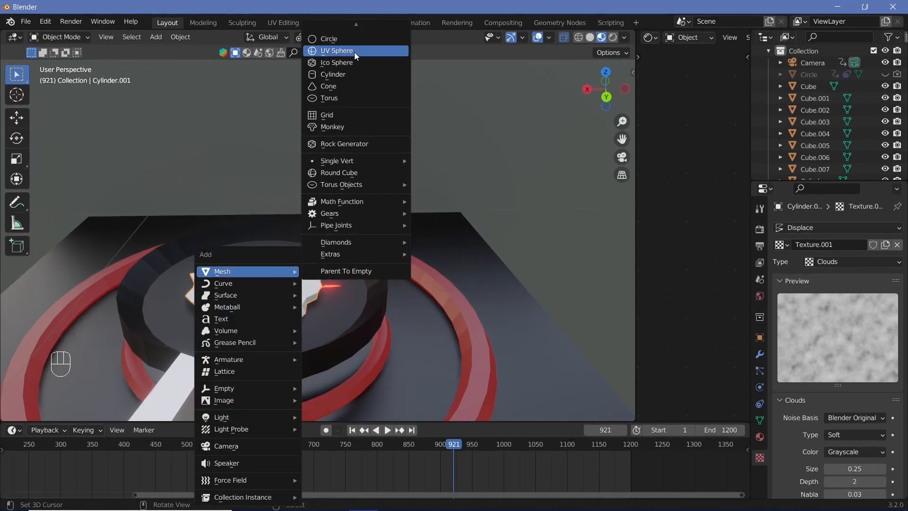
left_click(355, 51)
key("s")
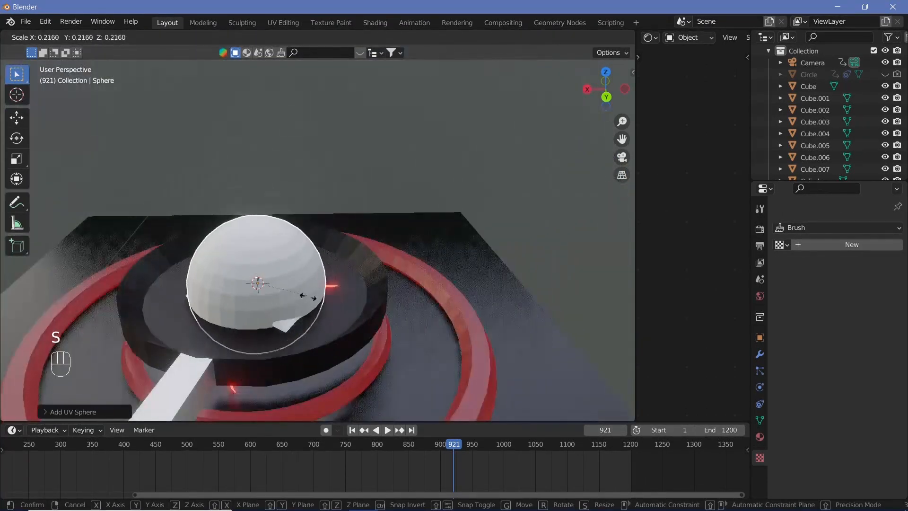
left_click(261, 289)
Step: Flatten the yolk sphere along Z and raise it about 0.007 m along Z on the egg white
key("s")
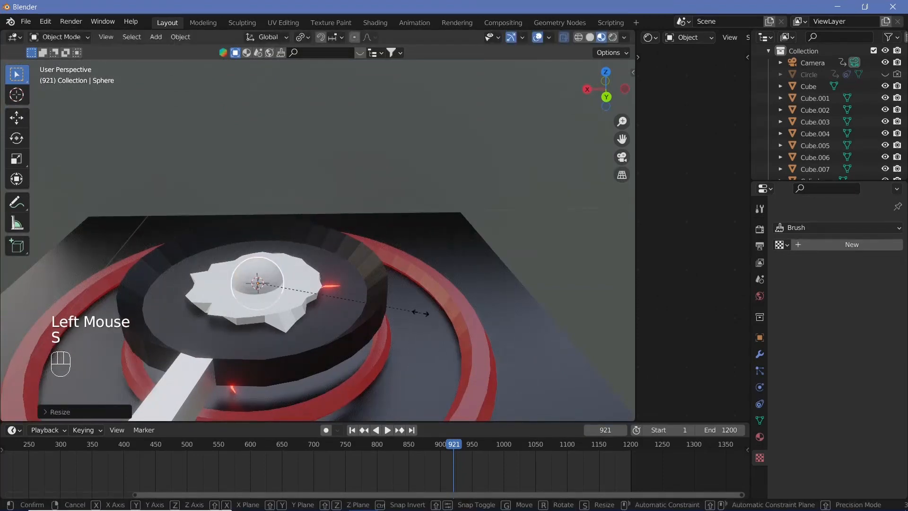
key("z")
left_click(337, 303)
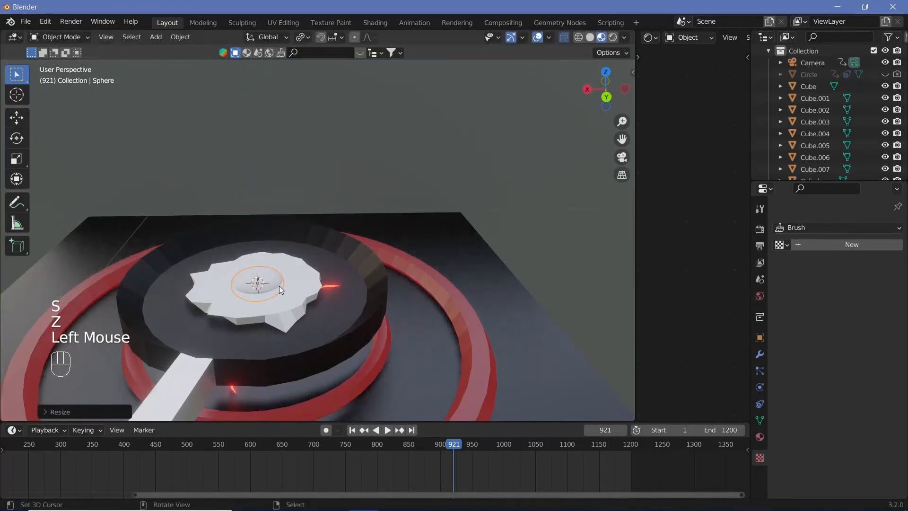
key("g")
key("z")
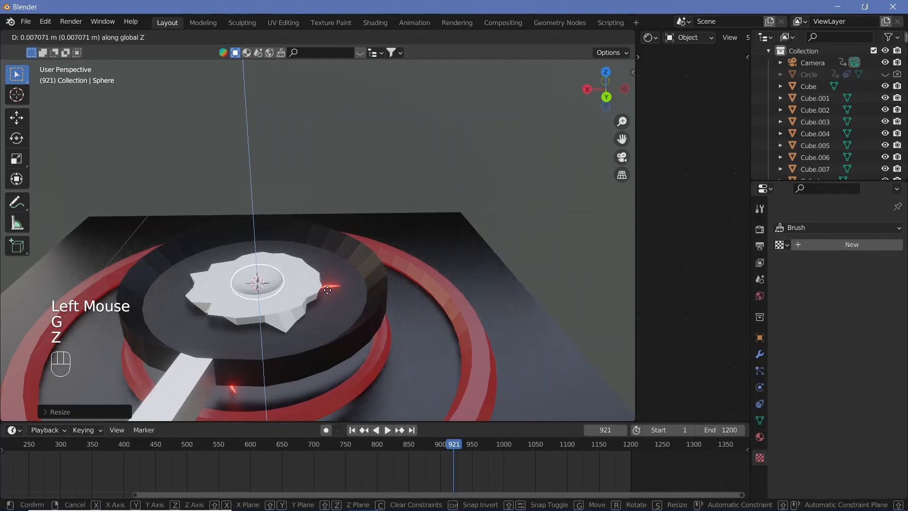
left_click(328, 290)
Step: Add the egg white to the selection and parent the yolk to it with the Object option
right_click(295, 295, "shift")
key("ctrl+p")
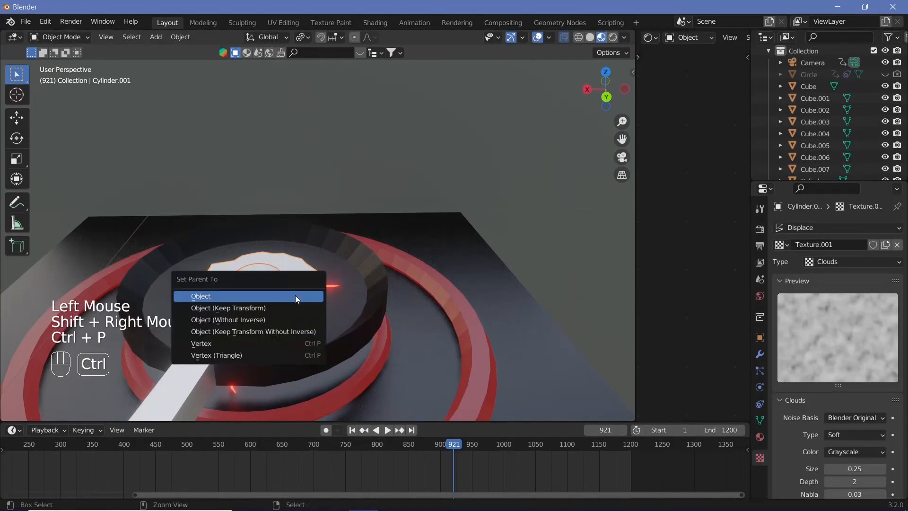
left_click(297, 299)
Step: Give the yolk sphere a new material with a yellow base color
right_click(296, 298)
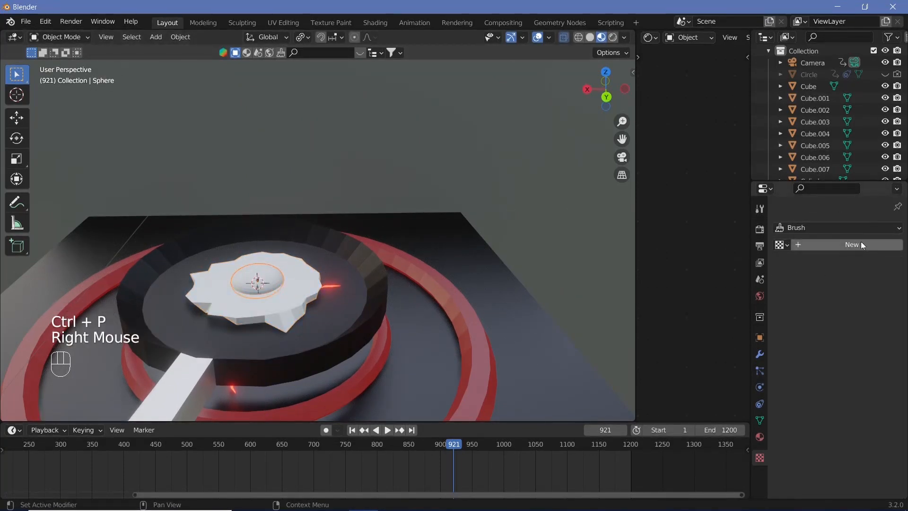
left_click(760, 436)
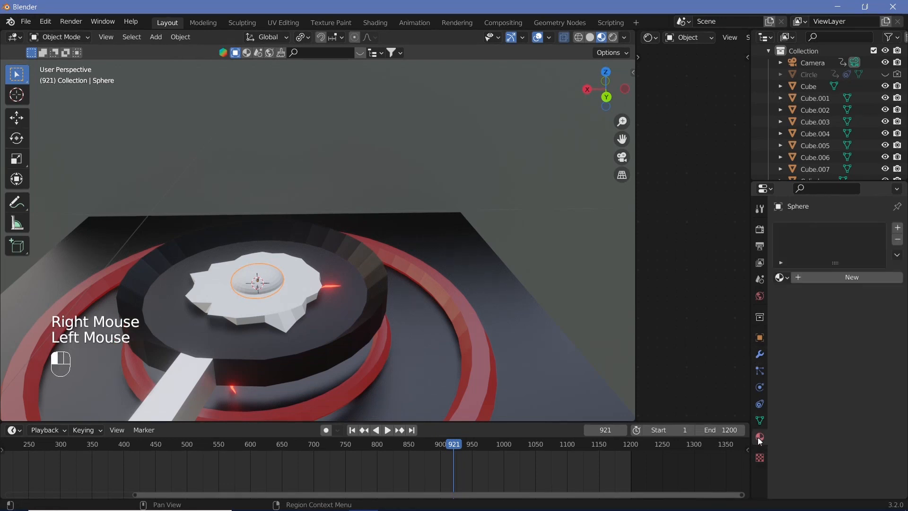
left_click(811, 280)
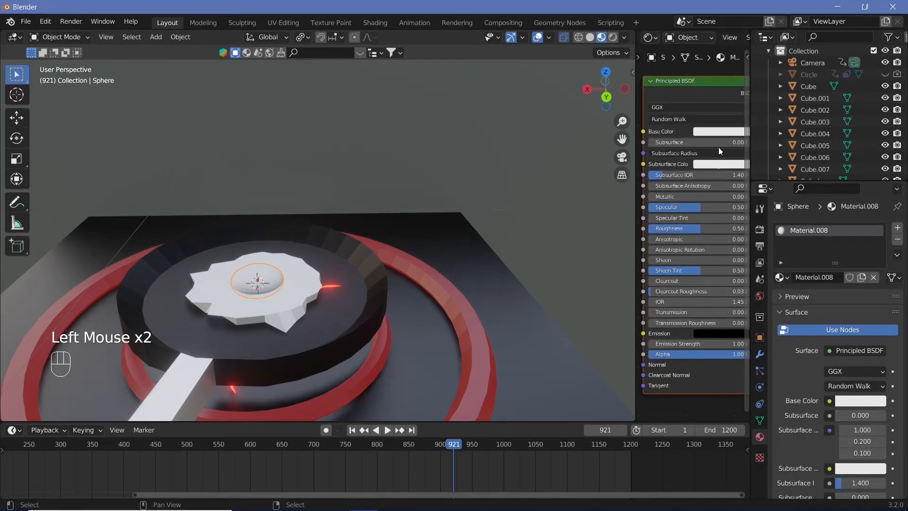
left_click(719, 132)
left_click(709, 204)
Step: Select the egg white, return to the camera view, and insert a keyframe for it at frame 901
right_click(317, 319)
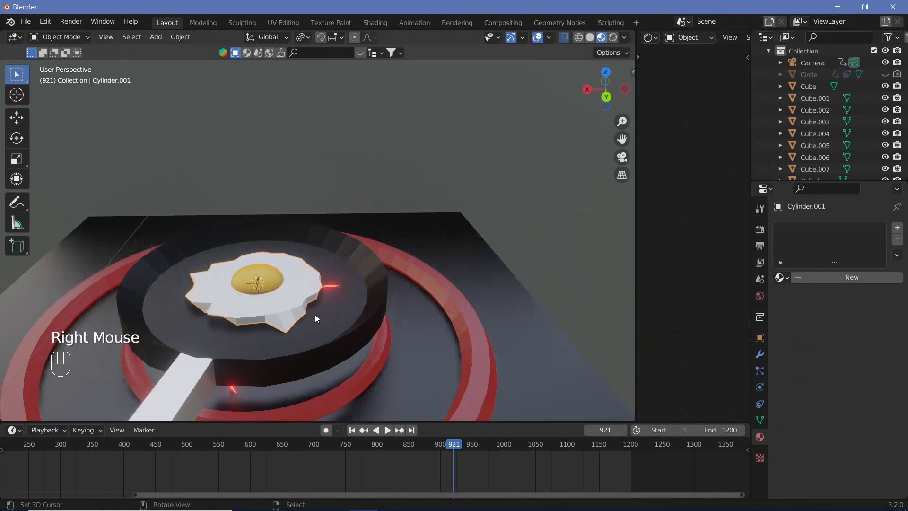
middle_click_drag(404, 315, 268, 305)
scroll(268, 306, "down", 4)
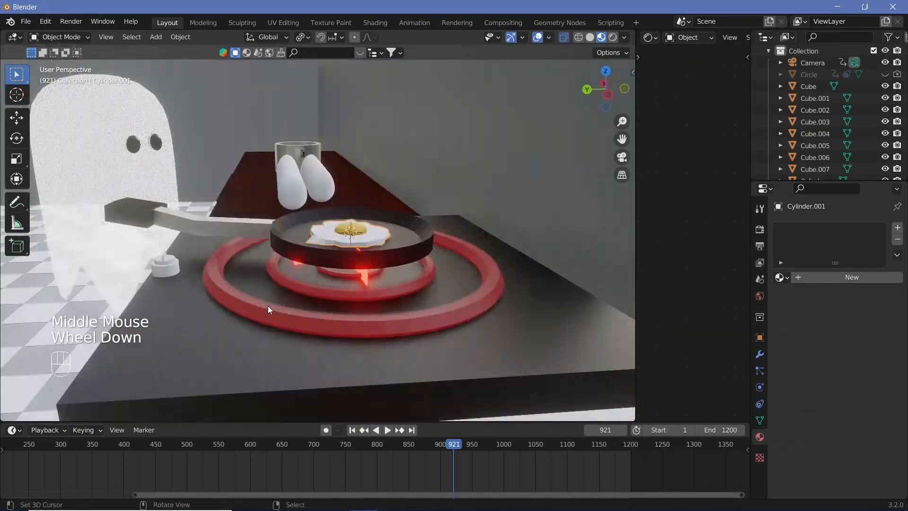
key("KP_0")
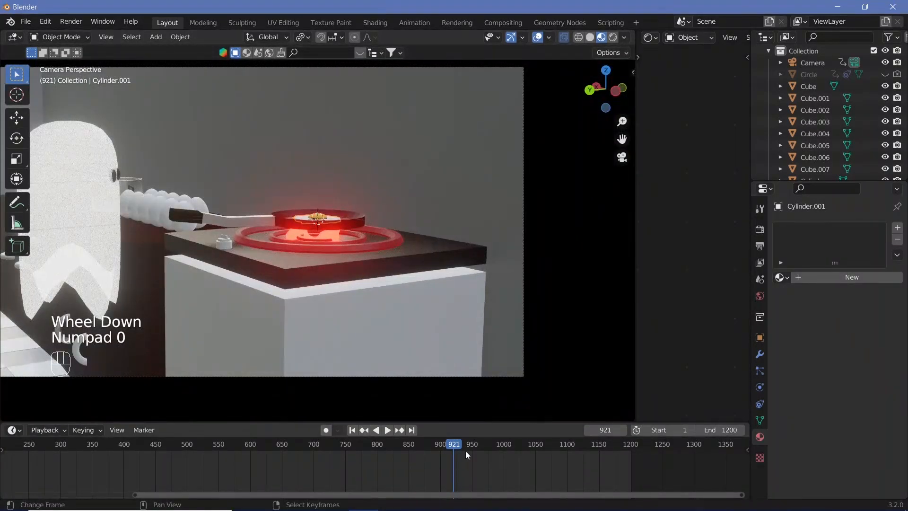
key("Left")
key("Left")
key("Left")
key("Left")
key("Left")
key("Left")
key("Left")
key("Left")
key("Left")
key("Left")
key("Left")
key("Left")
key("Left")
key("Left")
key("Left")
key("Left")
key("Left")
key("Left")
key("Left")
key("Left")
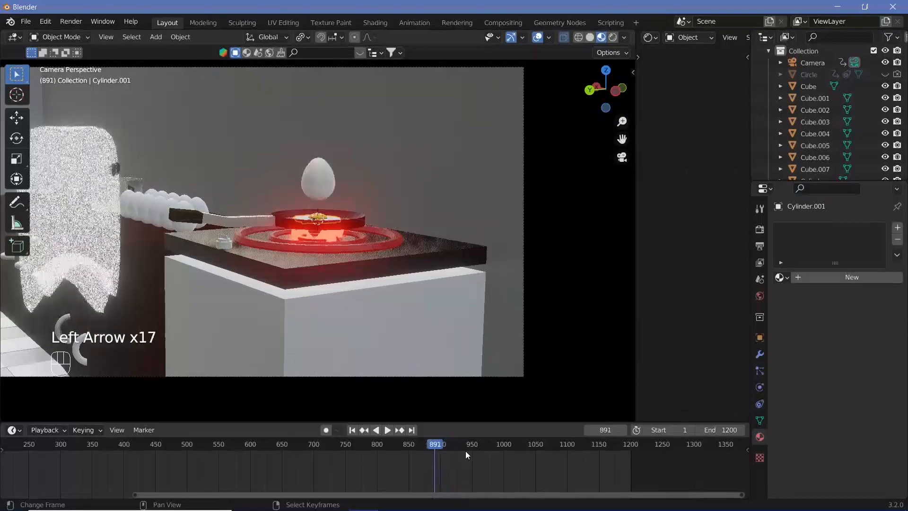
key("Right")
key("Right")
key("Right")
key("Right")
key("Right")
key("Right")
key("Right")
key("Right")
key("Right")
key("Right")
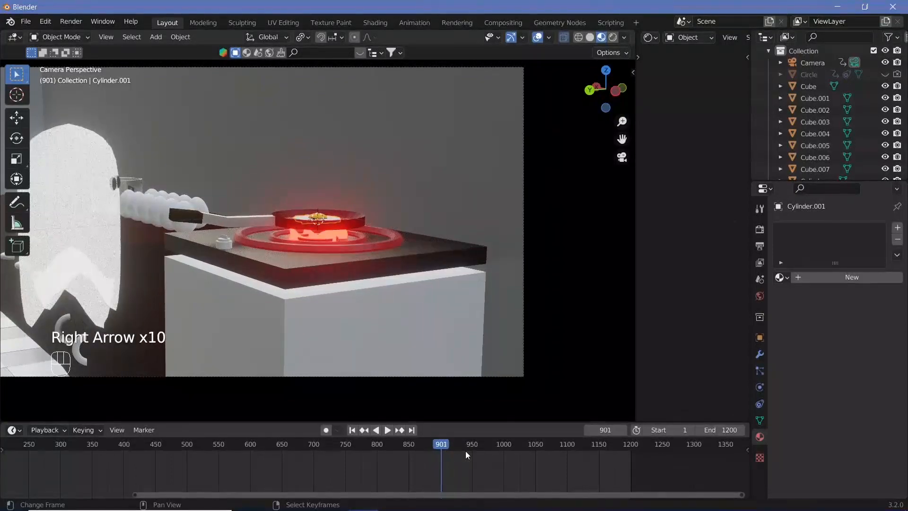
key("Left")
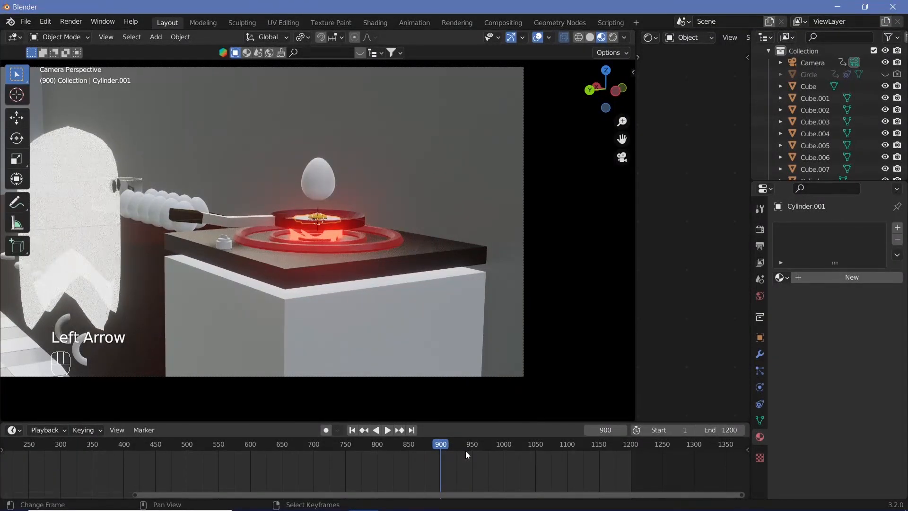
key("Right")
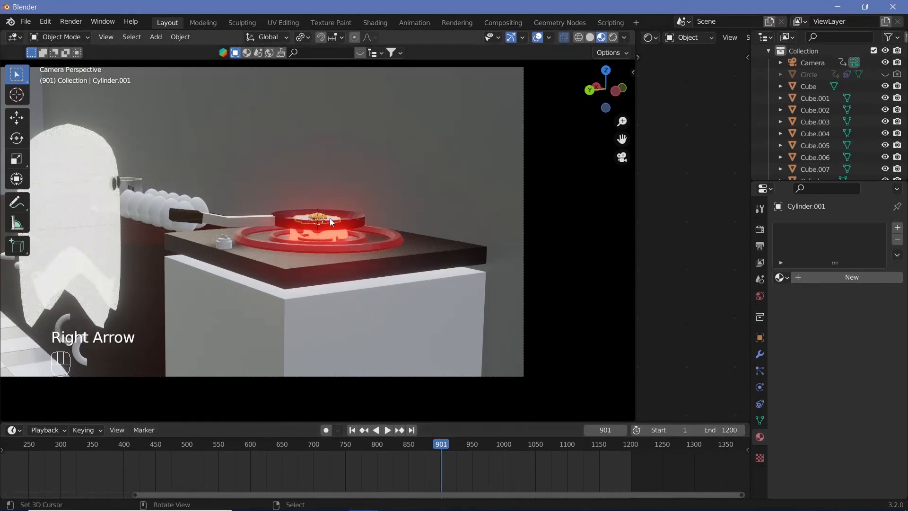
key("i")
left_click(330, 218)
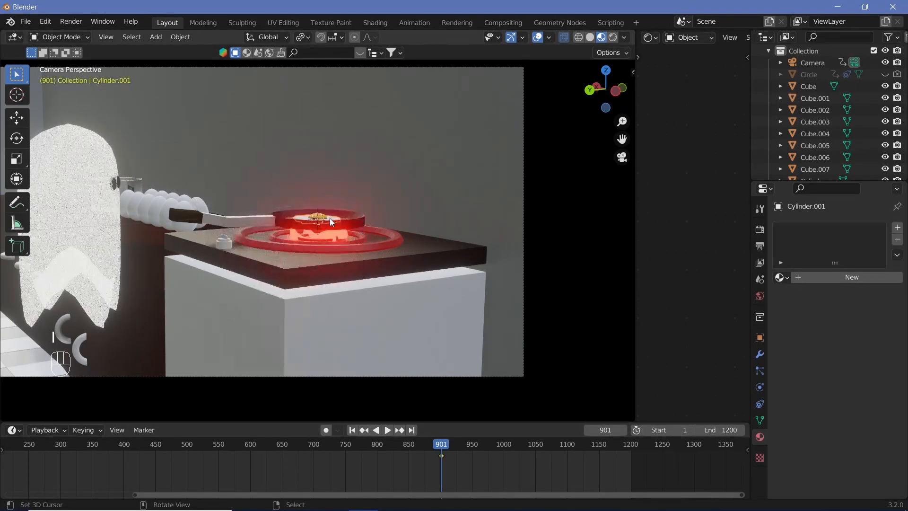
Step: At frame 900, scale the egg white to 0 and insert a keyframe for it
key("Left")
key("s")
key("0")
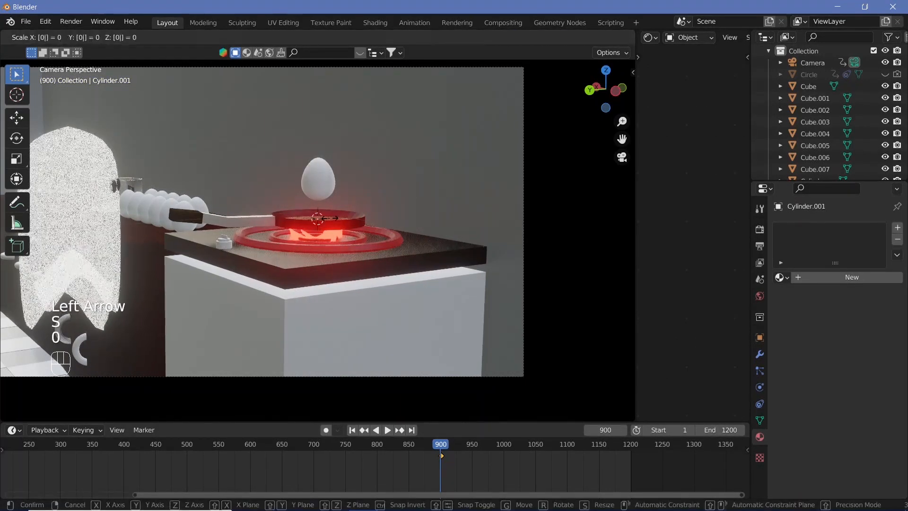
key("Return")
key("i")
left_click(330, 218)
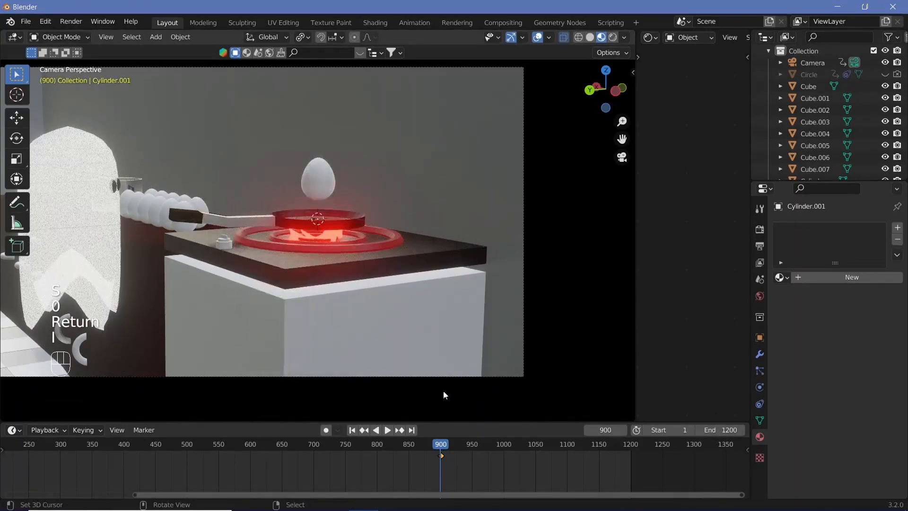
Step: Play the animation across frame 900 to check the swap from whole egg to fried egg
left_click(423, 441)
key("shift+space")
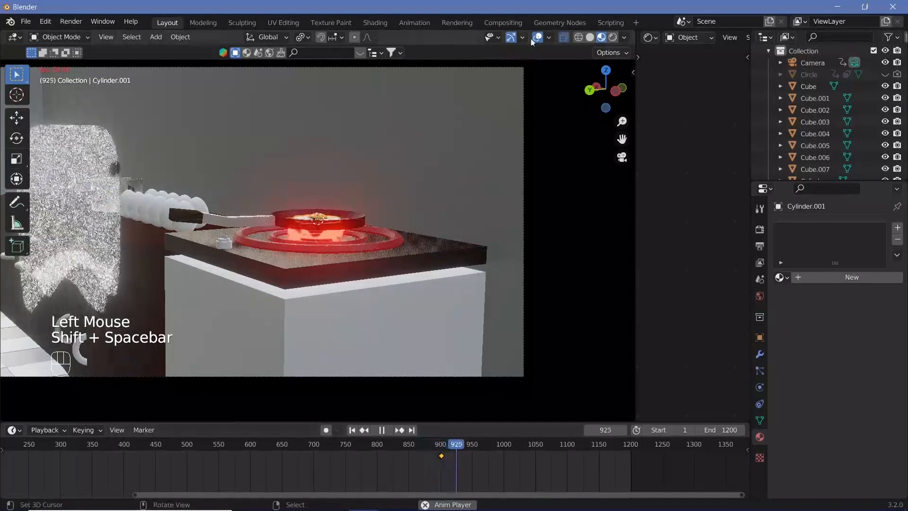
left_click(442, 447)
key("shift+space")
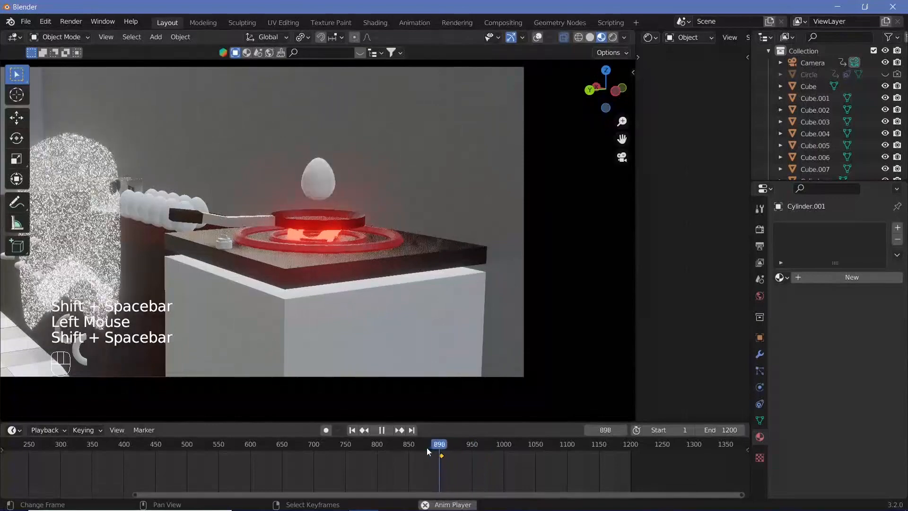
key("shift+space")
left_click(538, 37)
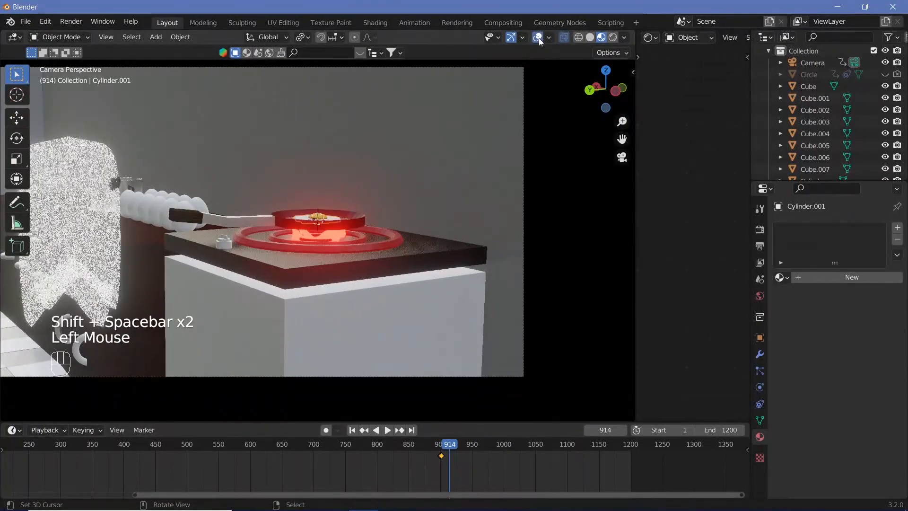
Step: Select the camera and insert a Location, Rotation & Scale keyframe for it at frame 901
right_click(524, 182)
left_click(443, 446)
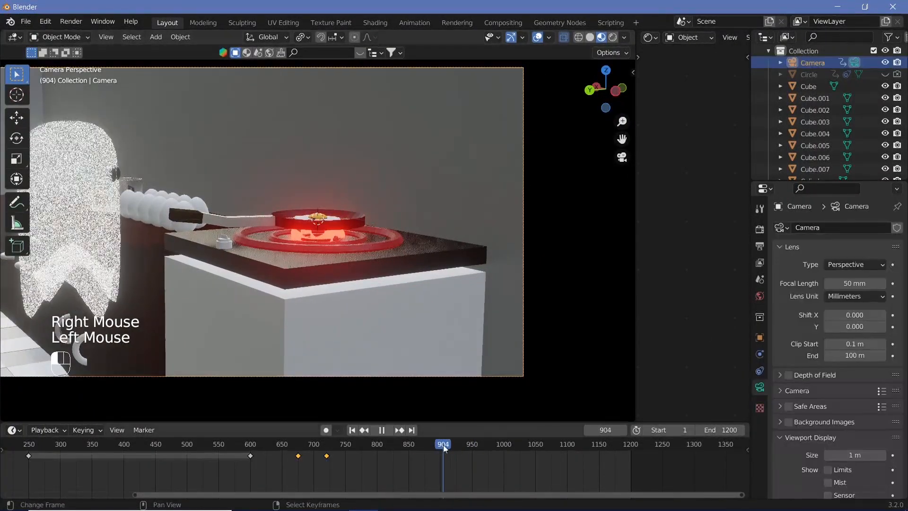
key("Left")
key("Right")
key("Left")
key("Right")
key("Left")
key("Left")
key("Left")
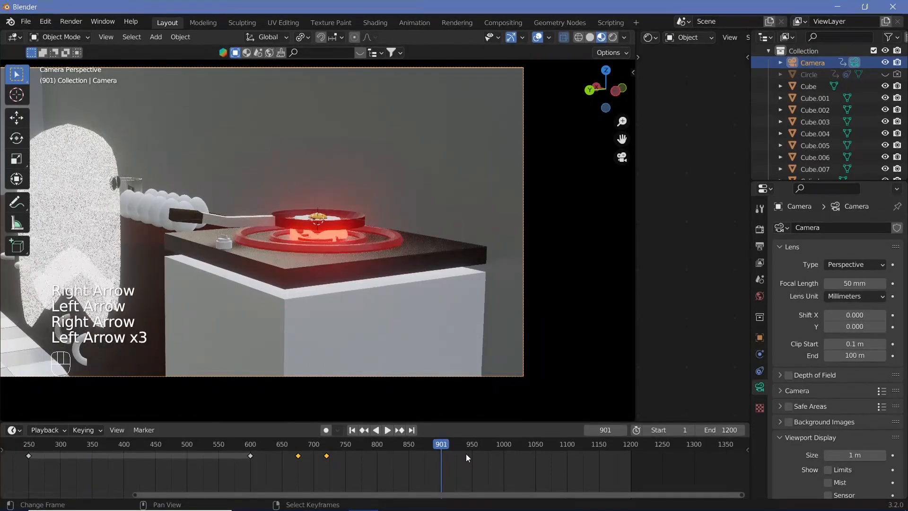
key("i")
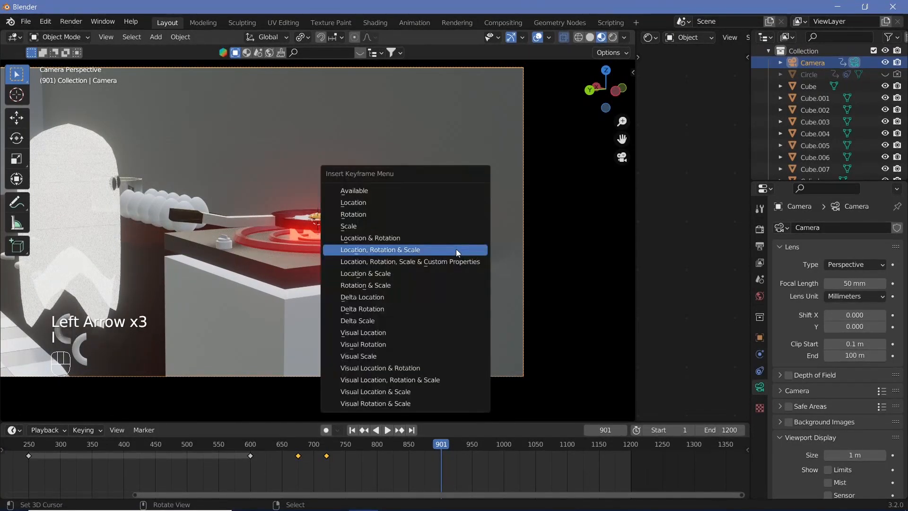
left_click(456, 249)
Step: Go to frame 960 in the camera view and enable the Camera to View lock
left_click(475, 450)
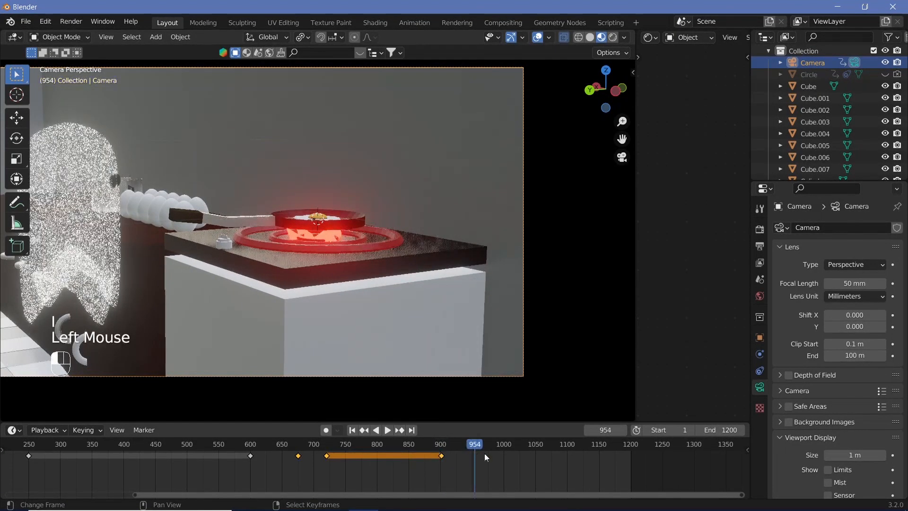
key("Right")
key("Right")
key("Right")
key("Right")
key("Right")
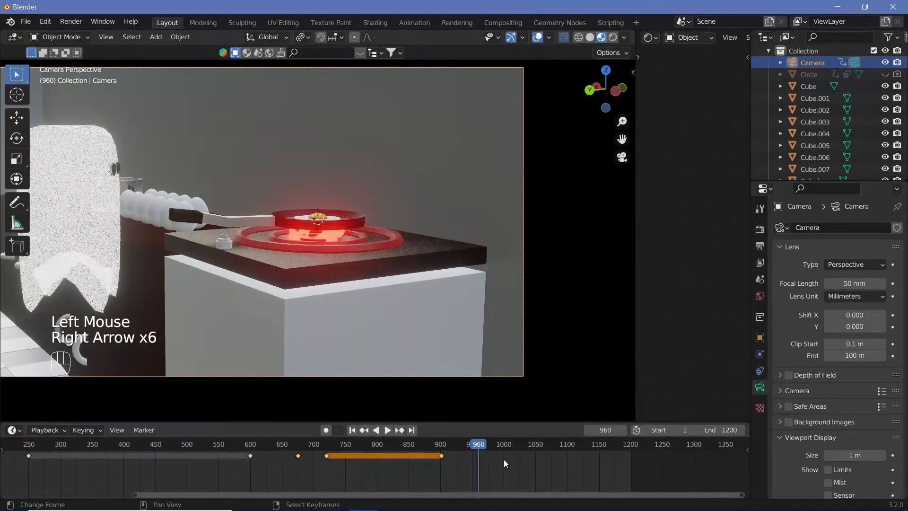
middle_click_drag(377, 225, 363, 245)
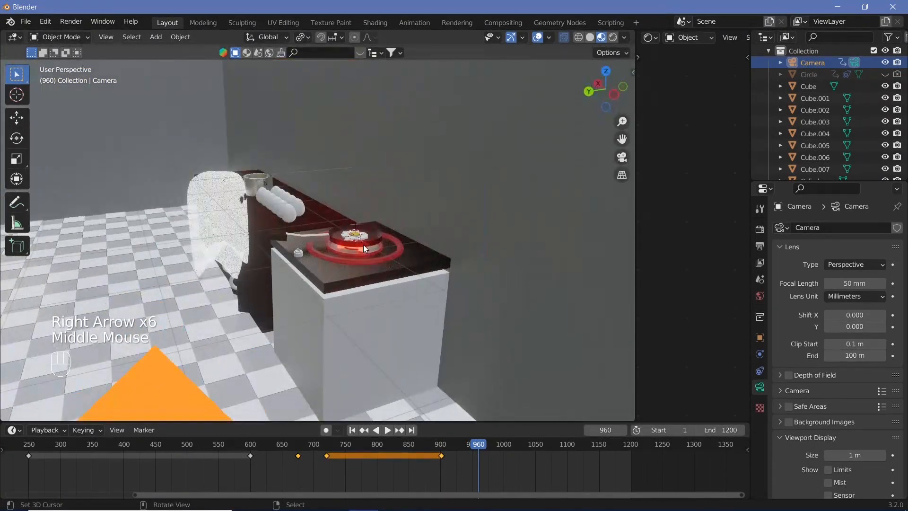
key("KP_0")
key("n")
left_click(563, 213)
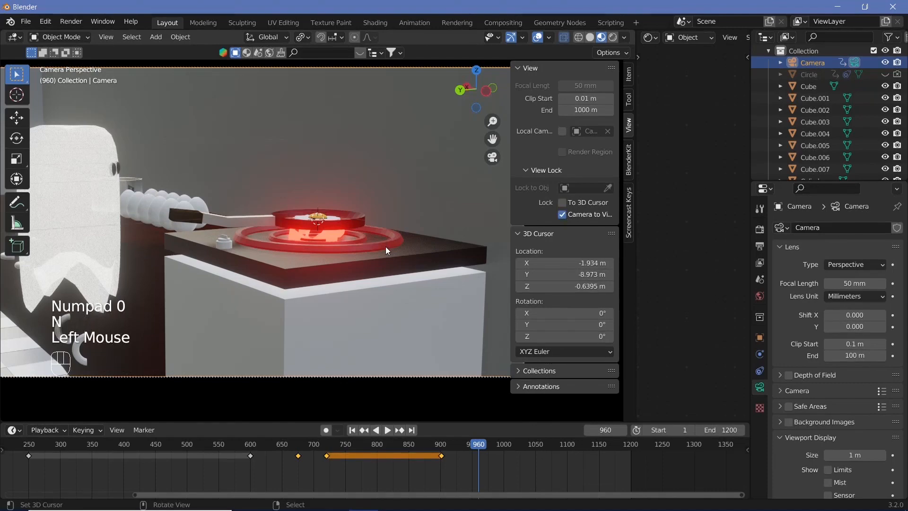
key("n")
Step: Reframe the camera for a closer, higher view of the fried egg in the pan and insert a camera keyframe at frame 960
scroll(334, 246, "up", 2)
middle_click_drag(353, 240, 407, 278)
scroll(334, 246, "up", 1)
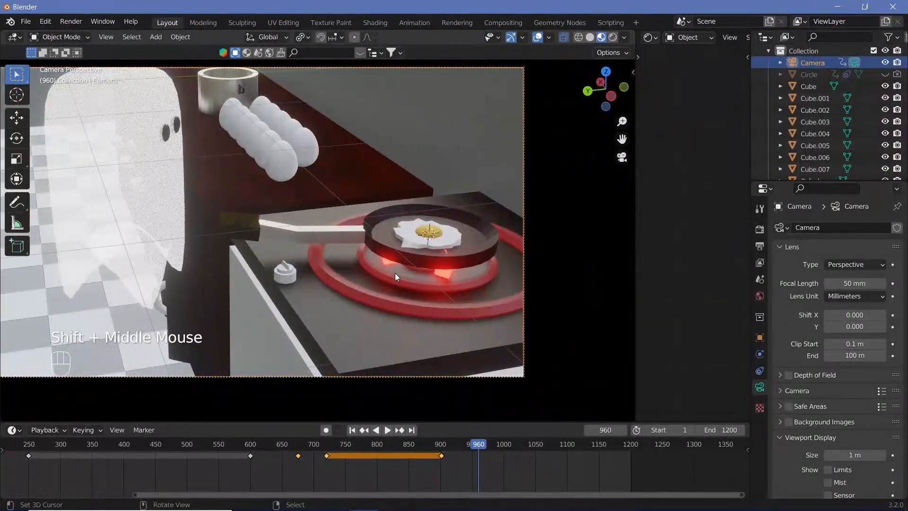
scroll(387, 273, "down", 1)
mouse_move(394, 269)
middle_mouse_down("shift")
mouse_move(377, 278)
mouse_move(390, 283)
middle_mouse_up("shift")
scroll(395, 265, "up", 1)
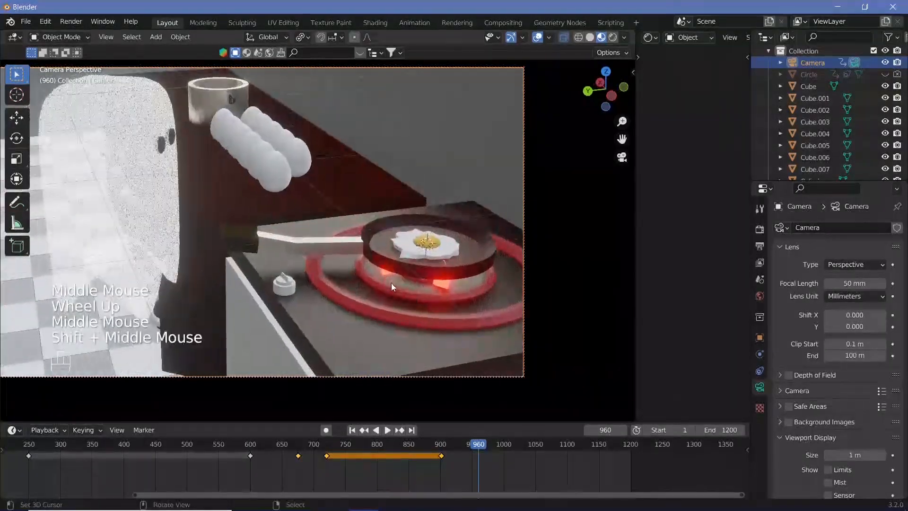
key("i")
left_click(391, 282)
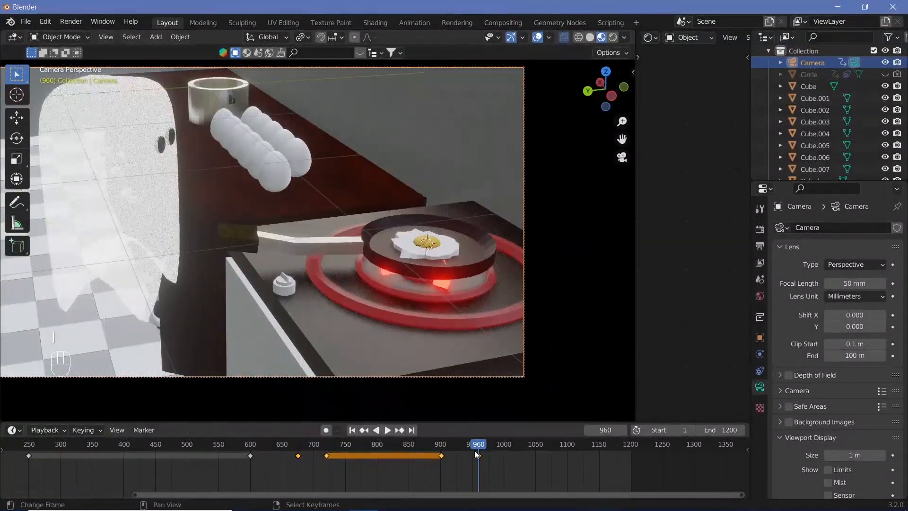
Step: Play the camera move from about frame 900 and insert a holding camera keyframe at frame 1000
left_click(441, 445)
key("shift+space")
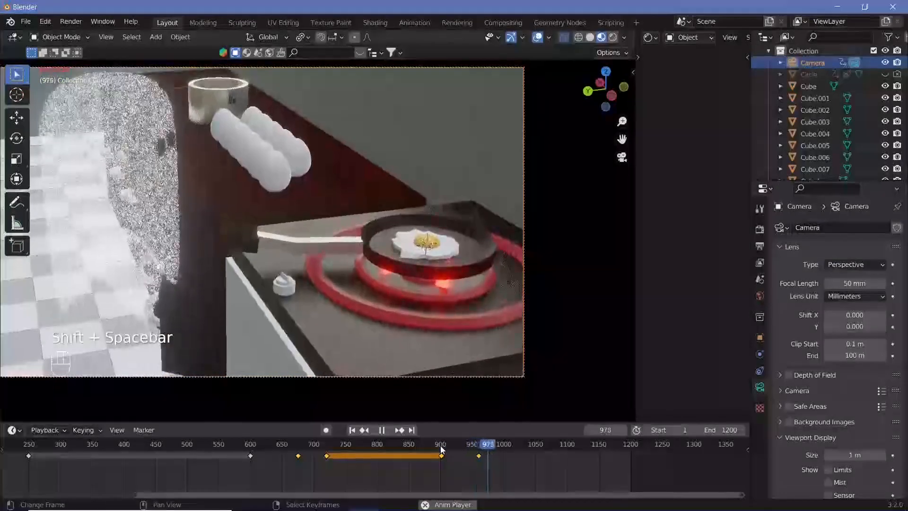
key("shift+space")
key("Left")
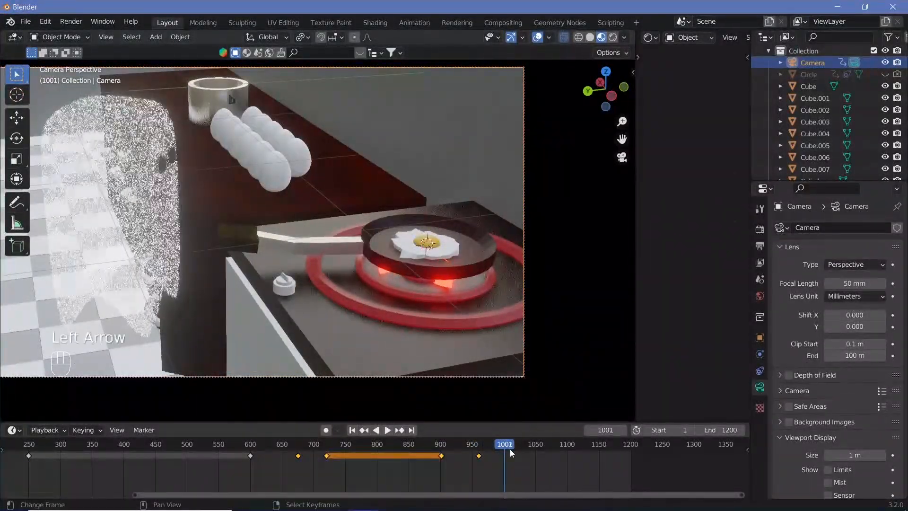
key("Left")
key("i")
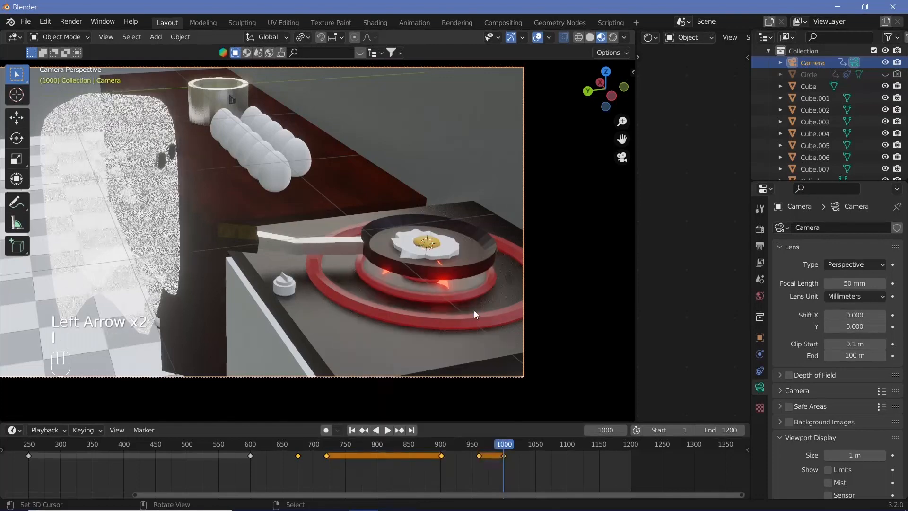
Step: At frame 1060, pull the camera back and swing it to frame the whole ghost beside the counter
left_click(537, 444)
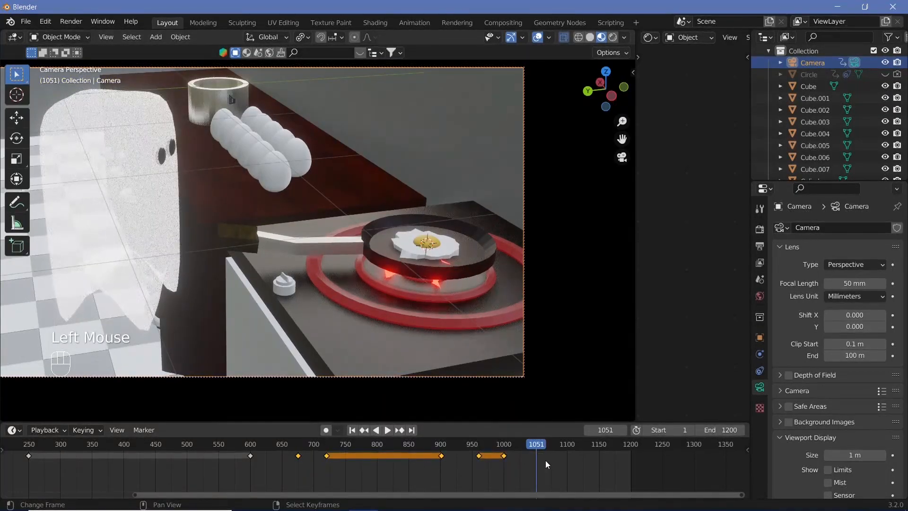
key("Right")
key("Right")
key("Right")
key("Right")
key("Right")
key("Right")
key("Right")
key("Right")
key("Right")
scroll(300, 261, "down", 1)
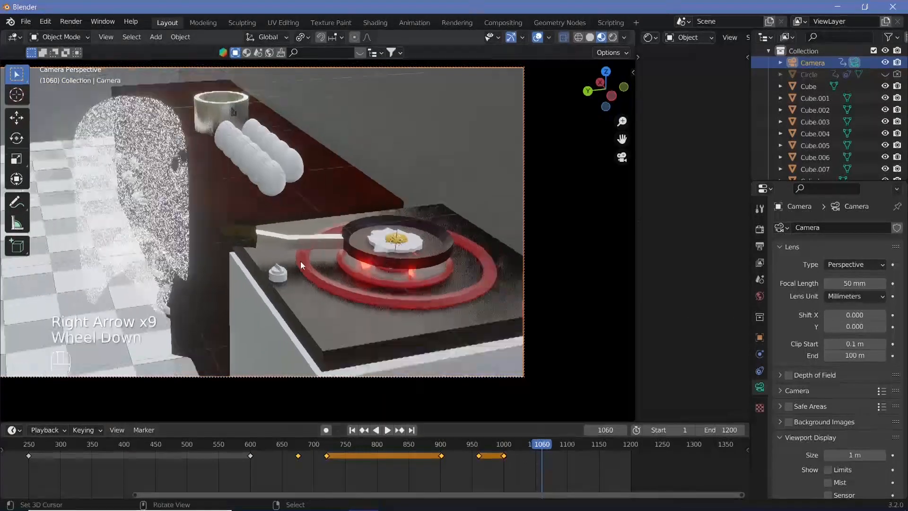
scroll(300, 261, "down", 1)
middle_click_drag(300, 261, 392, 220, "shift")
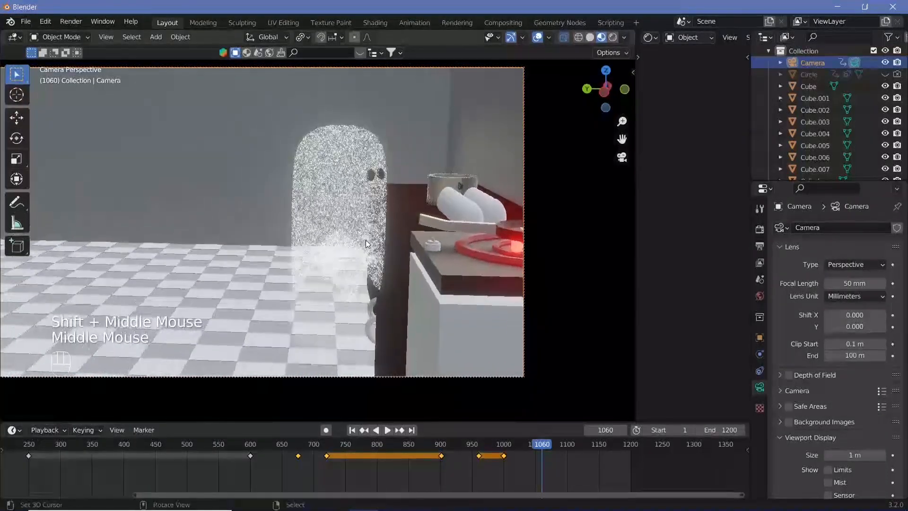
scroll(387, 216, "down", 1)
Step: Insert a Location, Rotation & Scale keyframe for the camera at frame 1060 and select the ghost
right_click(369, 208)
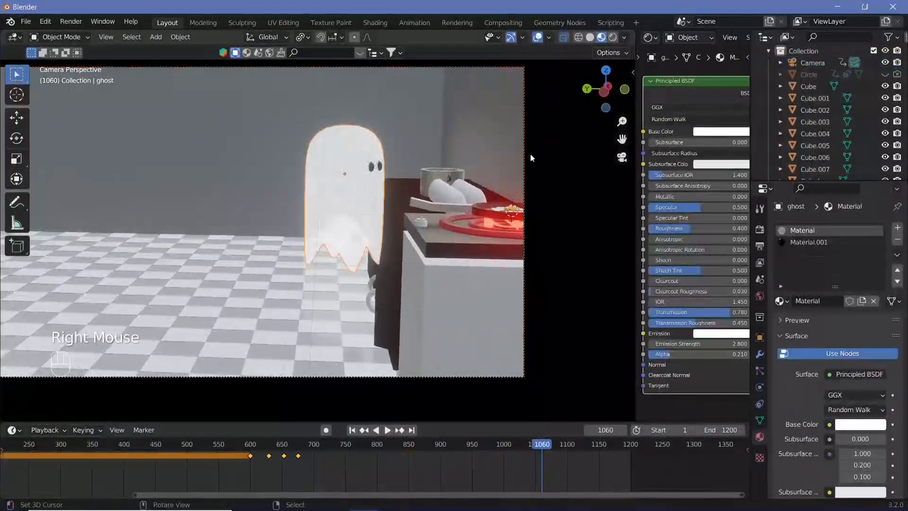
right_click(526, 153)
key("i")
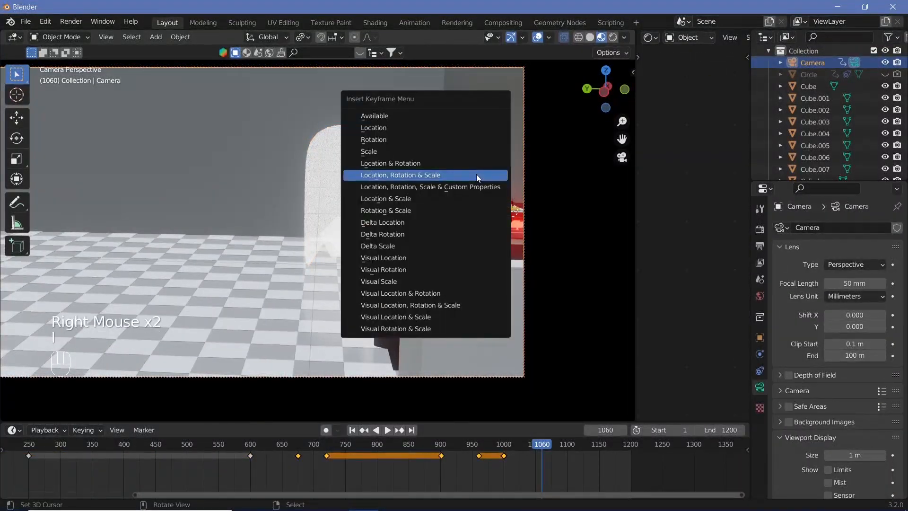
left_click(476, 174)
right_click(353, 196)
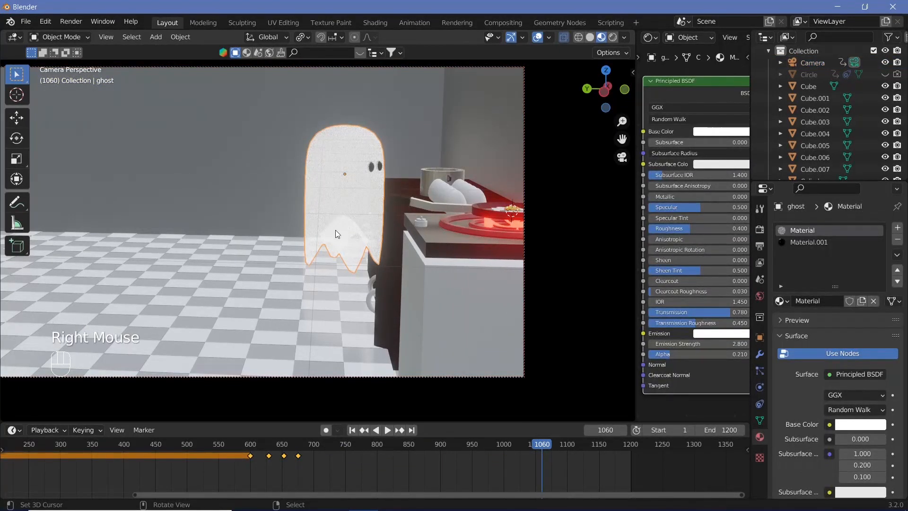
key("g")
key("y")
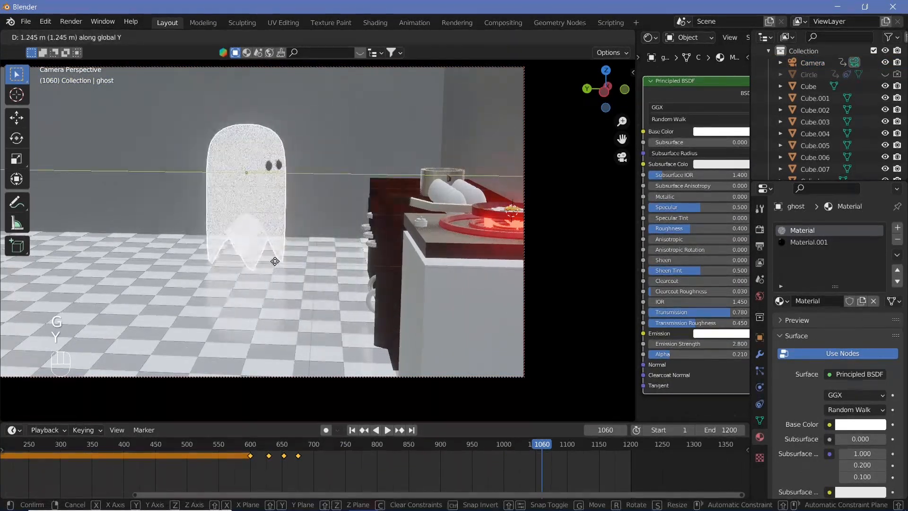
right_click(295, 273)
Step: Insert a Location, Rotation & Scale keyframe for the ghost's current pose and shift that keyframe to frame 1000
key("i")
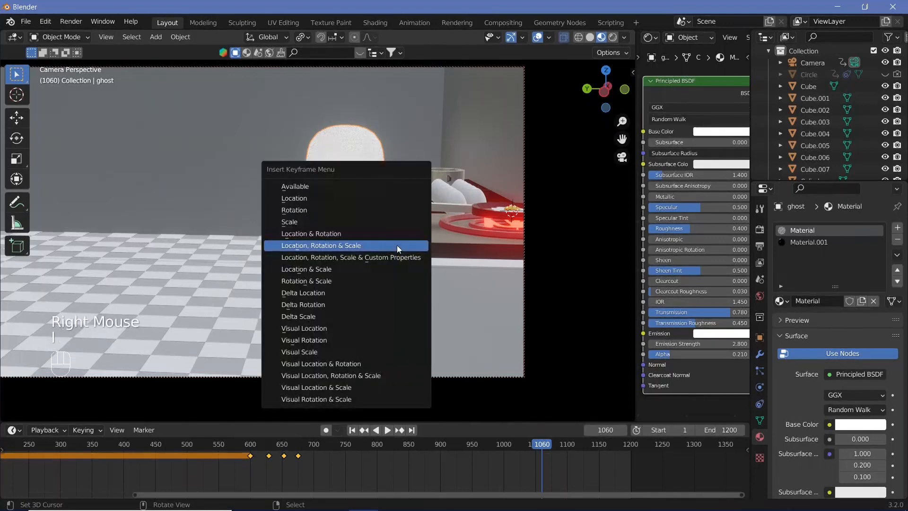
left_click(397, 245)
right_click(544, 455)
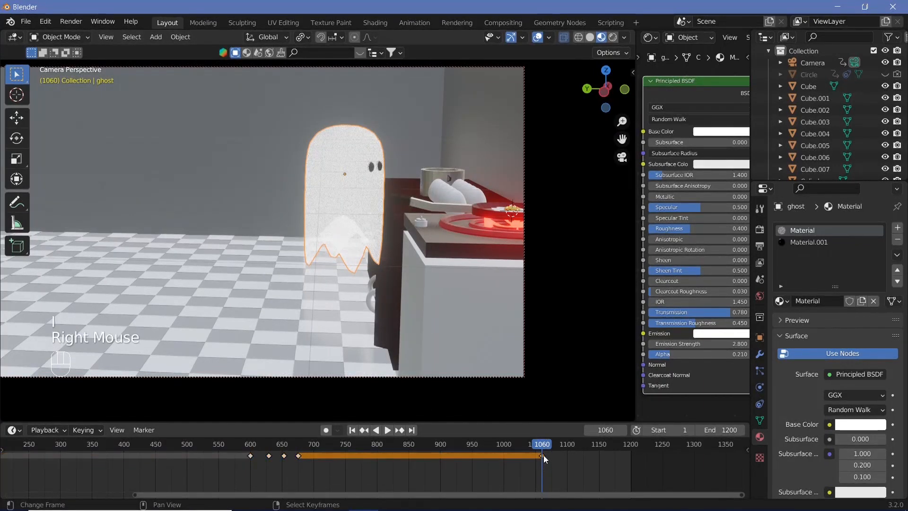
right_click(540, 456)
key("g")
left_click(502, 454)
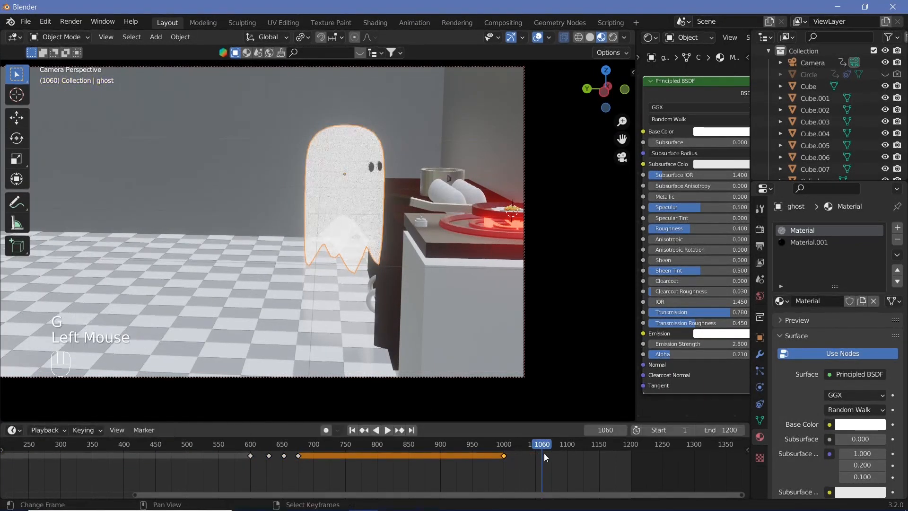
Step: At frame 1060, move the ghost away from the counter along Y, lower it along Z, and insert a keyframe
key("g")
key("y")
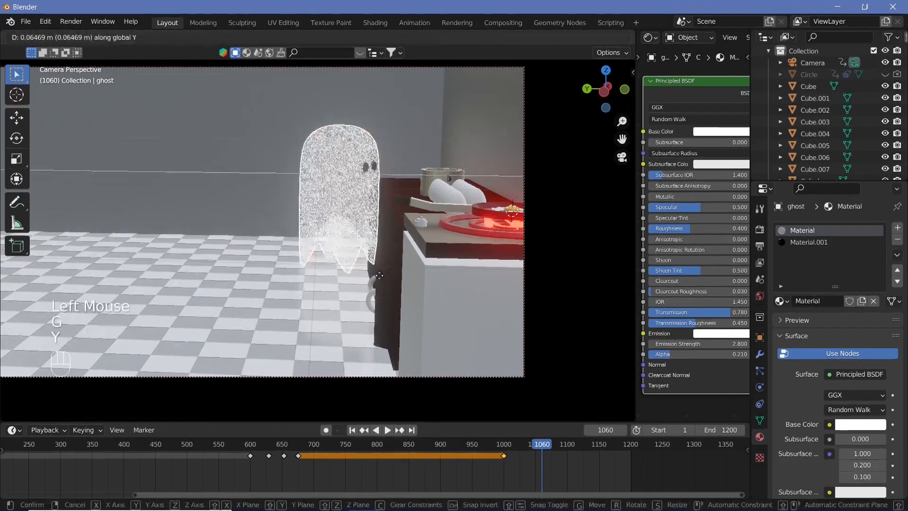
left_click(284, 298)
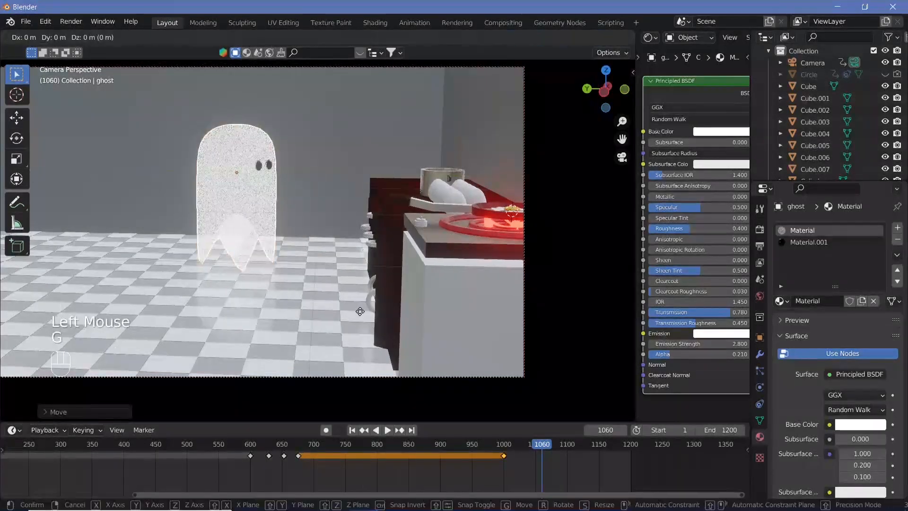
key("g")
key("z")
left_click(368, 357)
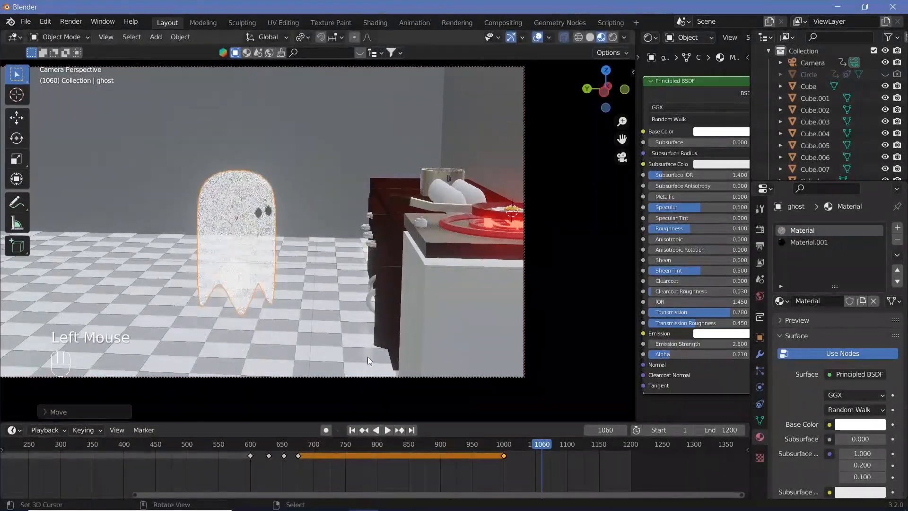
key("i")
left_click(407, 316)
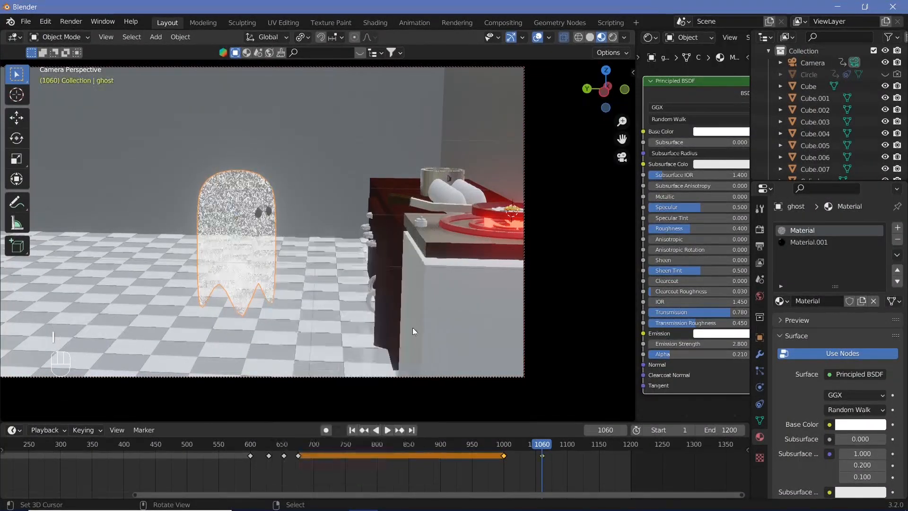
Step: Play the animation from about frame 1000 to review the ghost and camera movement
left_click_drag(539, 445, 509, 444)
key("shift+space")
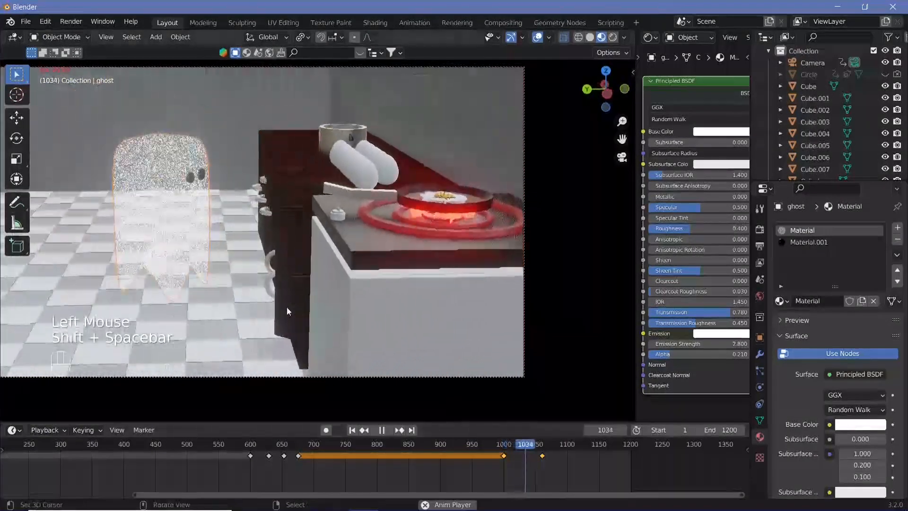
key("shift+space")
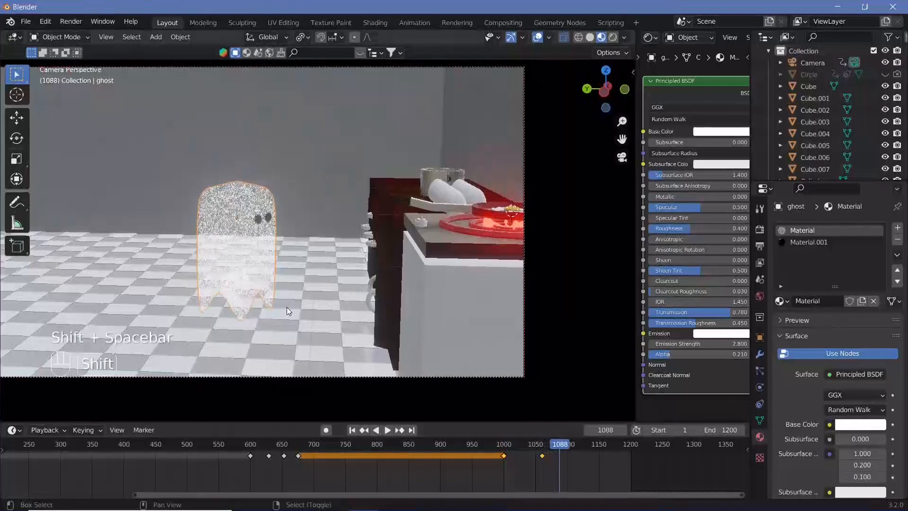
Step: Insert a Location, Rotation & Scale keyframe for the fried egg on the stove at frame 1060
left_click(543, 453)
left_click_drag(543, 450, 542, 449)
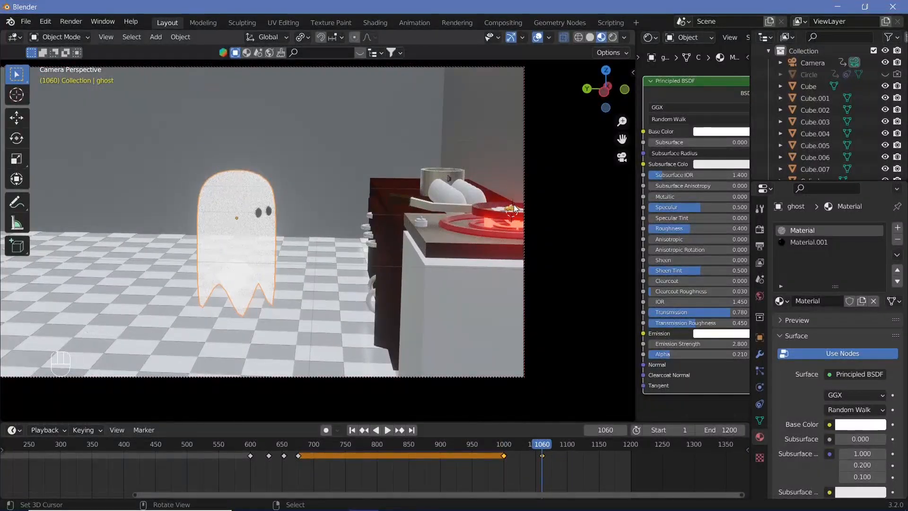
right_click(502, 206)
right_click(501, 206)
key("i")
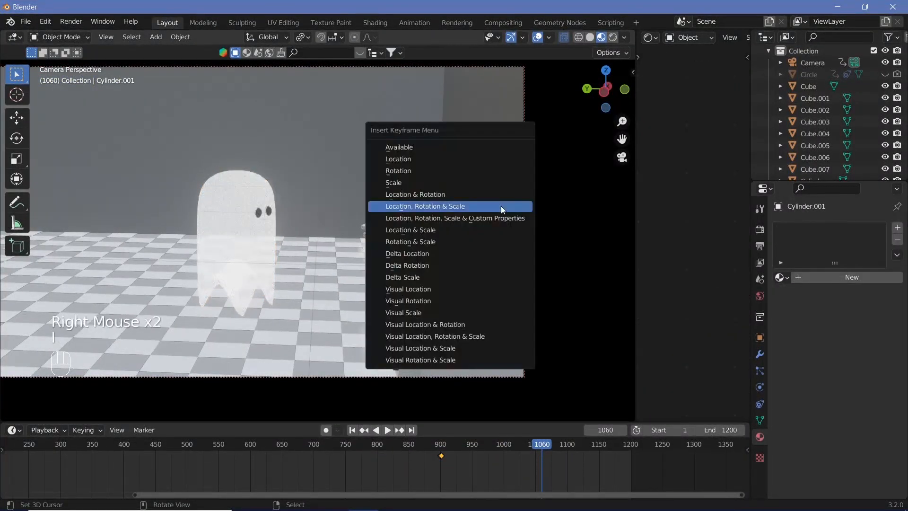
left_click(501, 206)
Step: At frame 1100, move the fried egg about 1.7 m along Y and 0.5 m up, tilt it, and insert a Location, Rotation & Scale keyframe
left_click(567, 448)
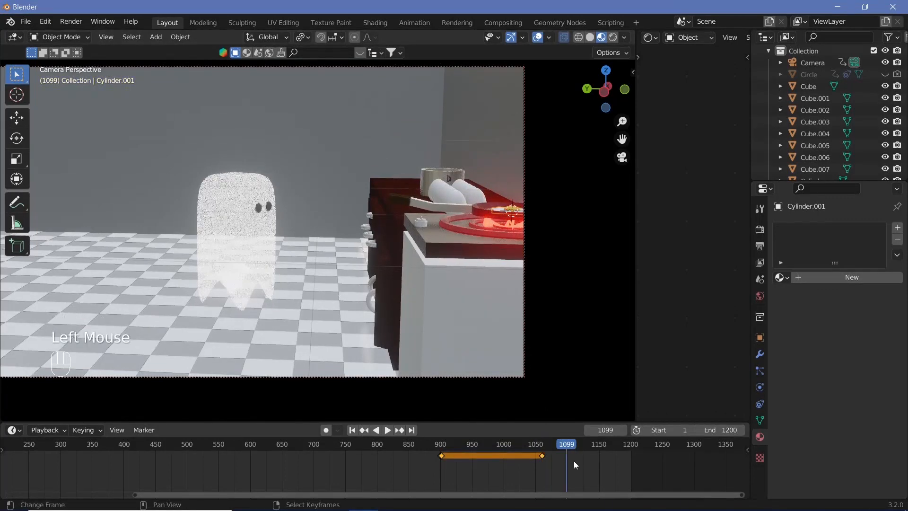
key("Right")
key("g")
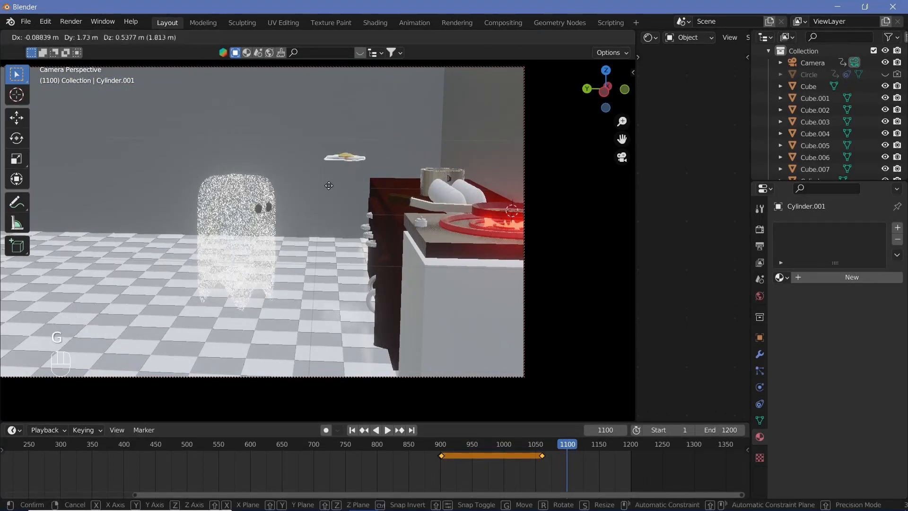
left_click(328, 188)
key("r")
key("r")
left_click(332, 197)
key("i")
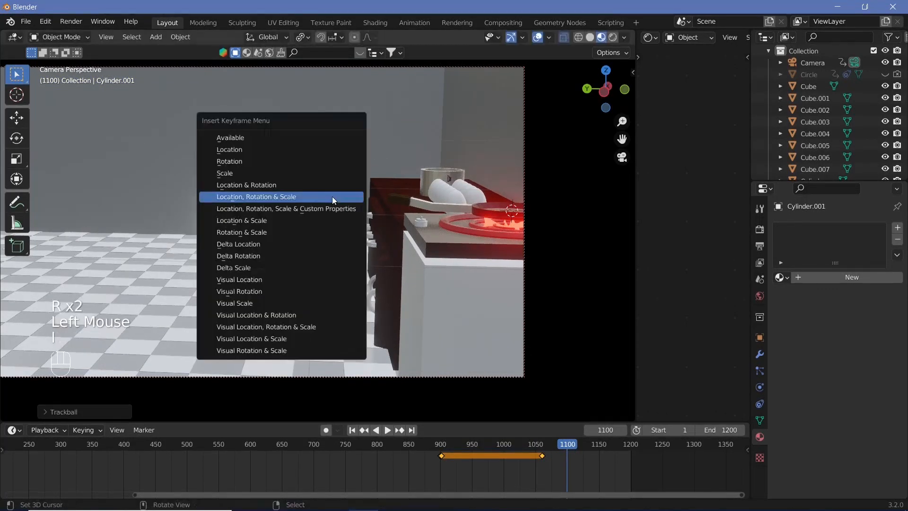
left_click(332, 196)
Step: Play the animation from frame 1060 to review the egg flying off the stove
left_click(541, 445)
key("shift+space")
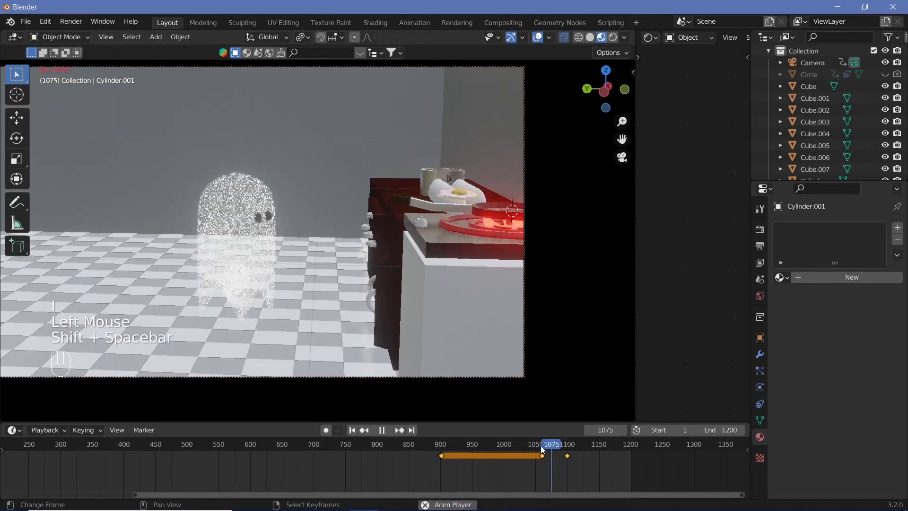
key("shift+space")
Step: At frame 1130, move the fried egg about 1 m along Y and 0.6 m down to the ghost's mouth and rotate it freely
left_click_drag(605, 456, 583, 455)
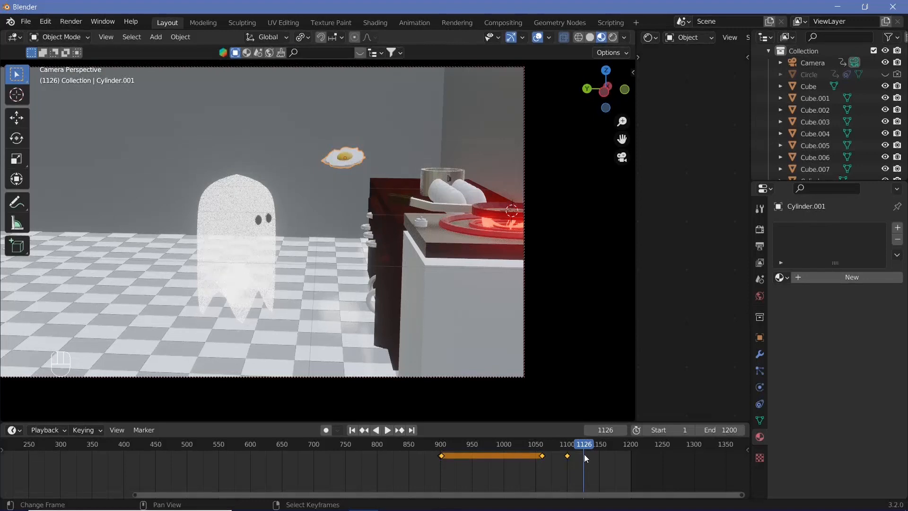
key("Right")
key("Right")
key("Right")
key("Right")
key("Right")
key("Left")
key("g")
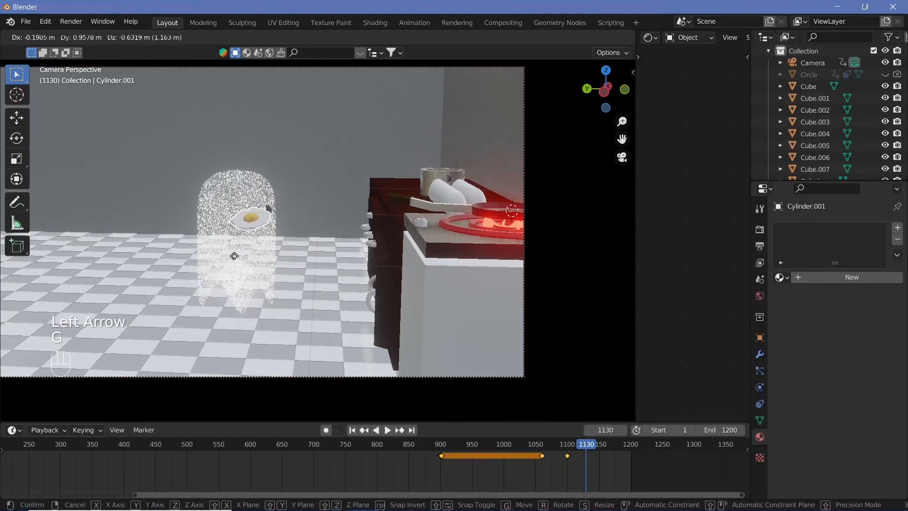
left_click(231, 259)
key("r")
key("r")
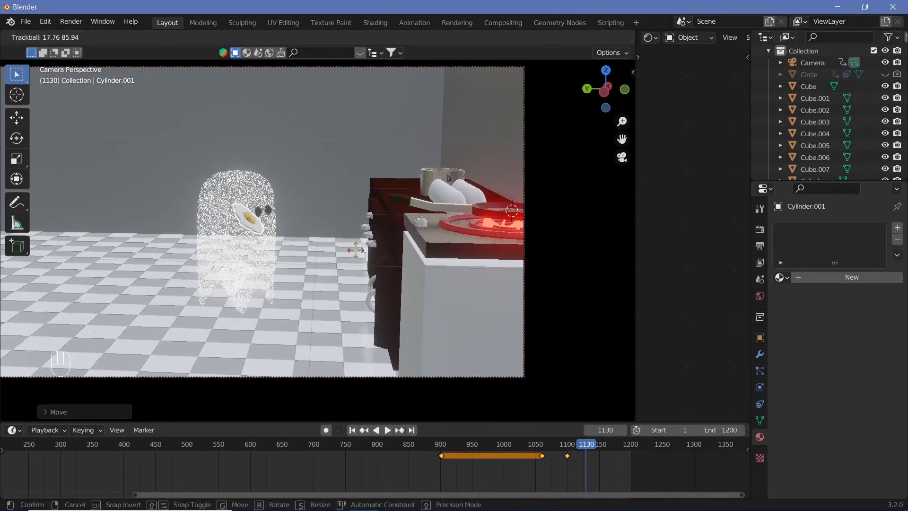
left_click(293, 244)
Step: Place the egg inside the ghost in top view, adjust its tilt in camera view, and insert a Location, Rotation & Scale keyframe at frame 1130
key("KP_0")
key("KP_7")
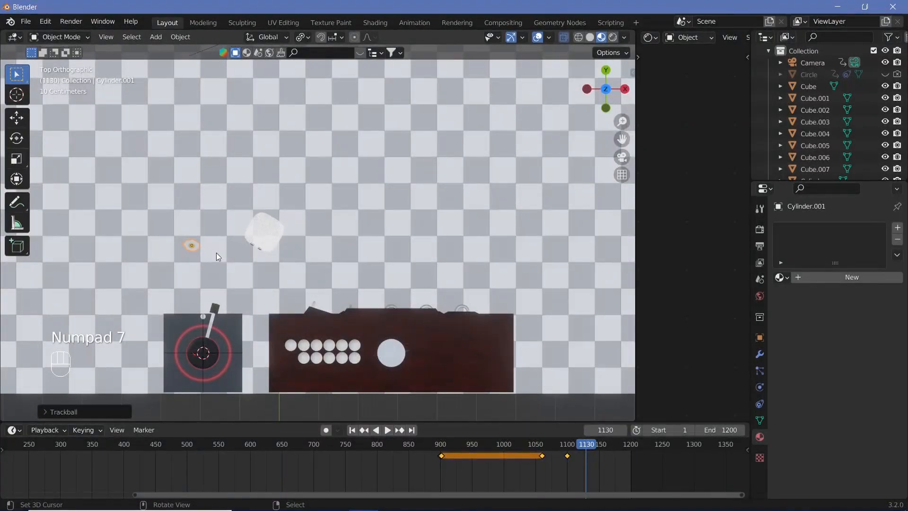
key("g")
left_click(285, 245)
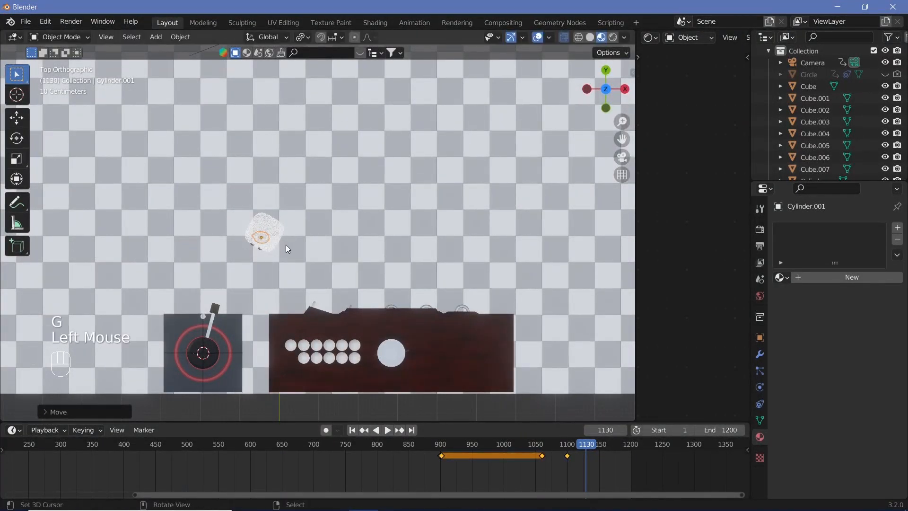
key("KP_0")
key("r")
key("r")
left_click(292, 270)
key("i")
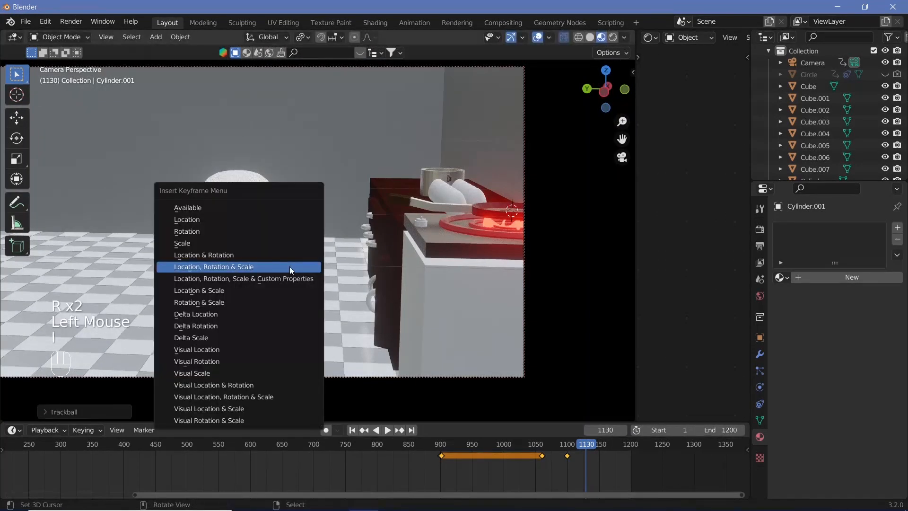
left_click(289, 266)
Step: Play the animation from about frame 1060 to review the egg flying into the ghost
left_click_drag(581, 453, 537, 453)
key("shift+space")
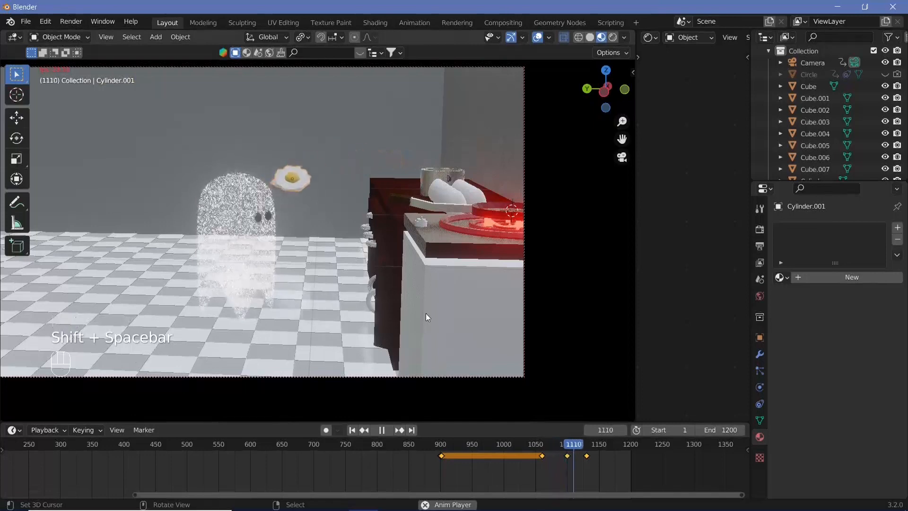
key("shift+space")
Step: At frame 1180, lower the fried egg along Z to the floor beneath the ghost and rotate it to lie flat
left_click_drag(571, 453, 618, 472)
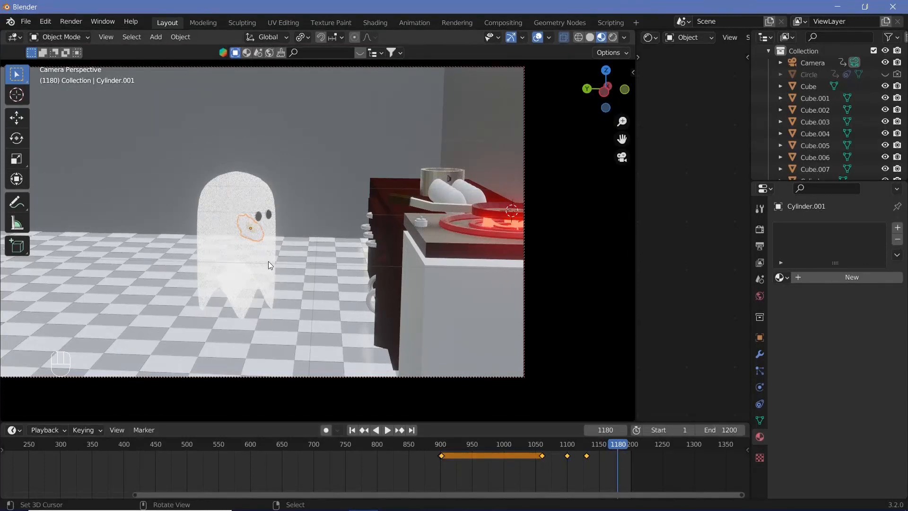
key("g")
key("z")
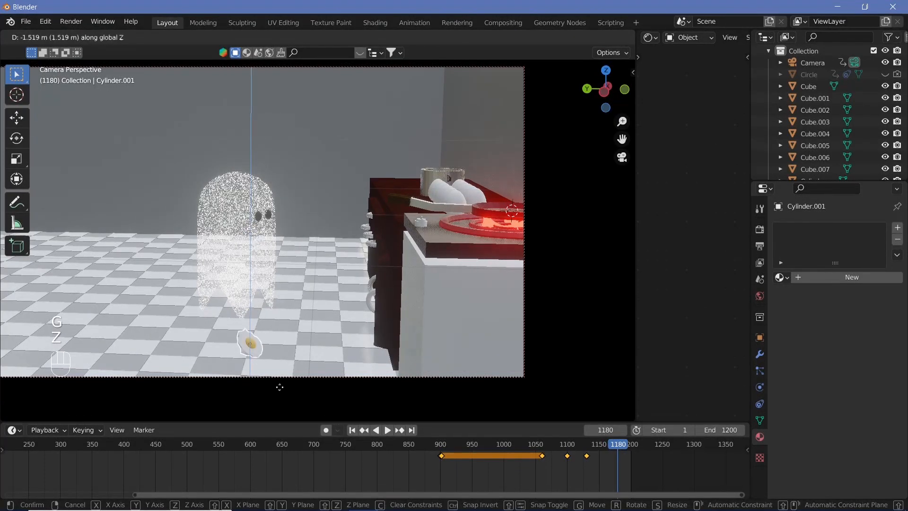
left_click(315, 355)
key("r")
key("r")
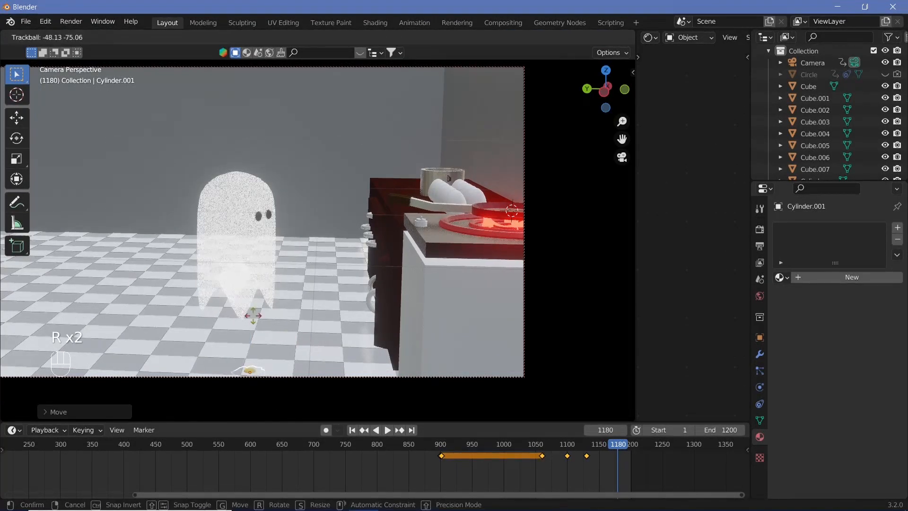
left_click(278, 343)
Step: Fine-tune the egg's height on the floor along Z and insert a keyframe at frame 1180
key("g")
key("z")
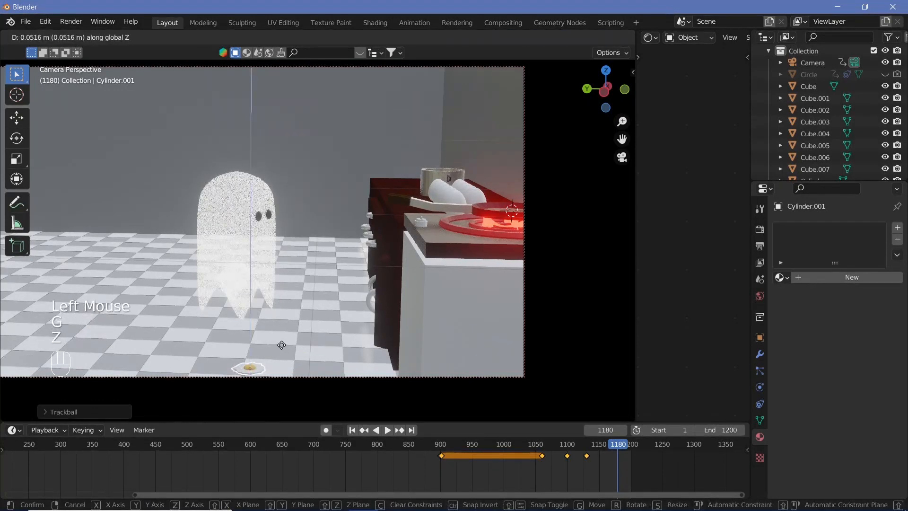
left_click(307, 334)
key("i")
left_click(308, 334)
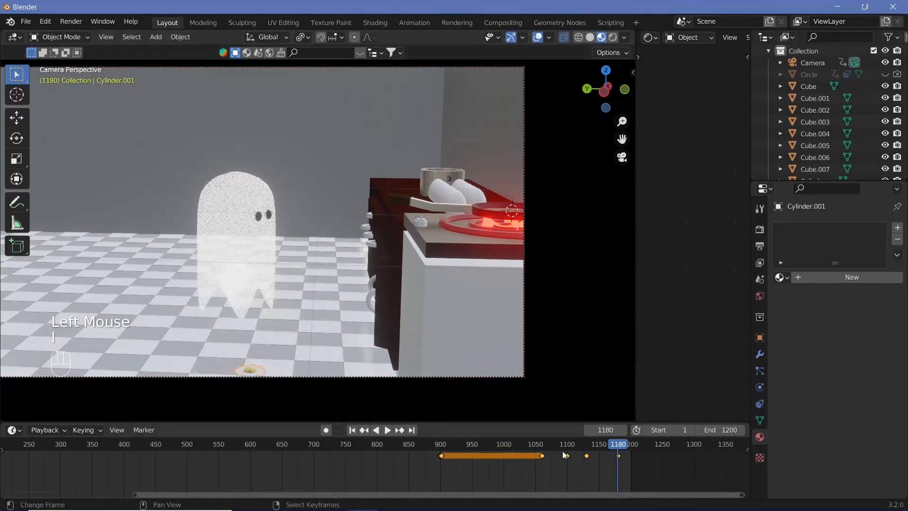
Step: Return to frame 1130, select the camera, and insert a keyframe for its current pose
left_click(589, 449)
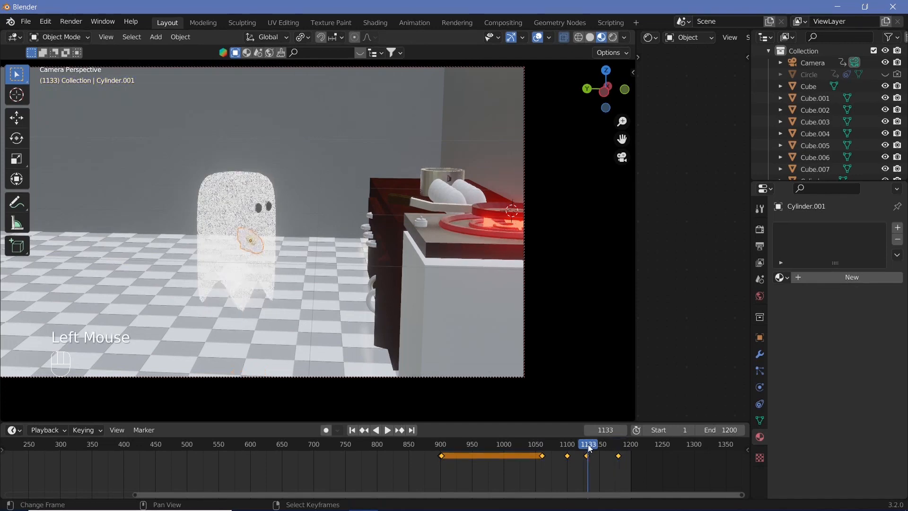
key("Left")
key("Left")
key("Left")
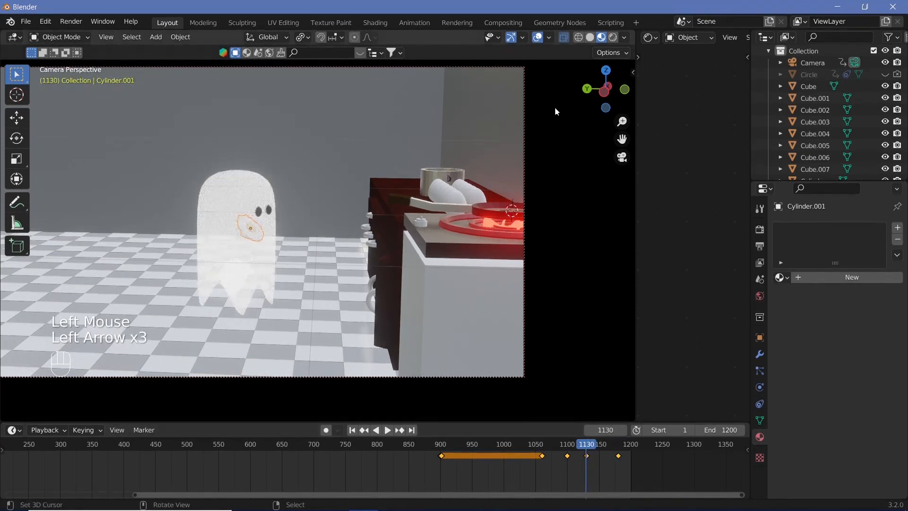
right_click(526, 140)
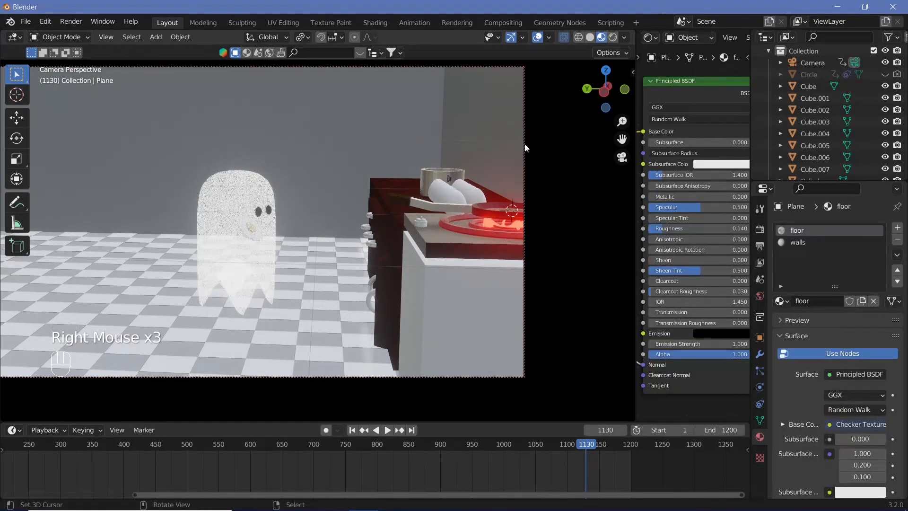
right_click(524, 144)
right_click(524, 145)
key("i")
left_click(490, 160)
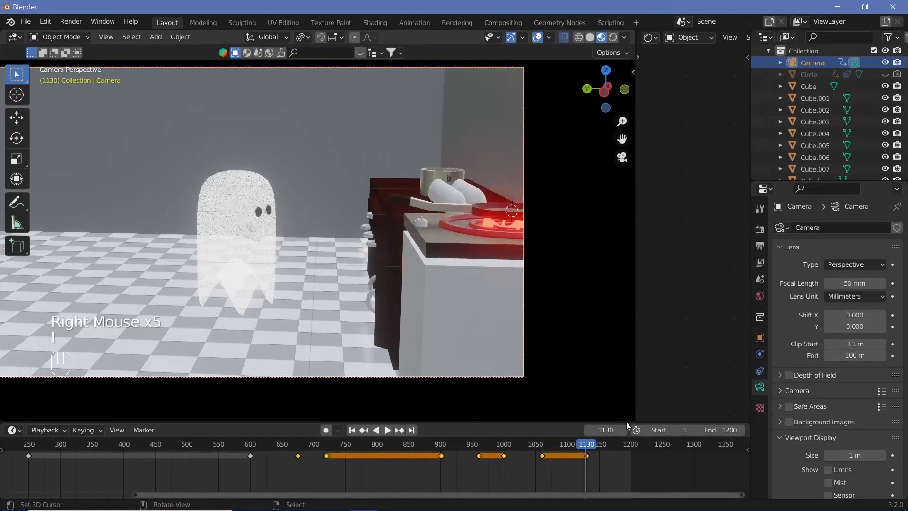
Step: At frame 1180, reframe the camera as a close-up looking down at the egg on the floor and insert a keyframe
left_click(618, 445)
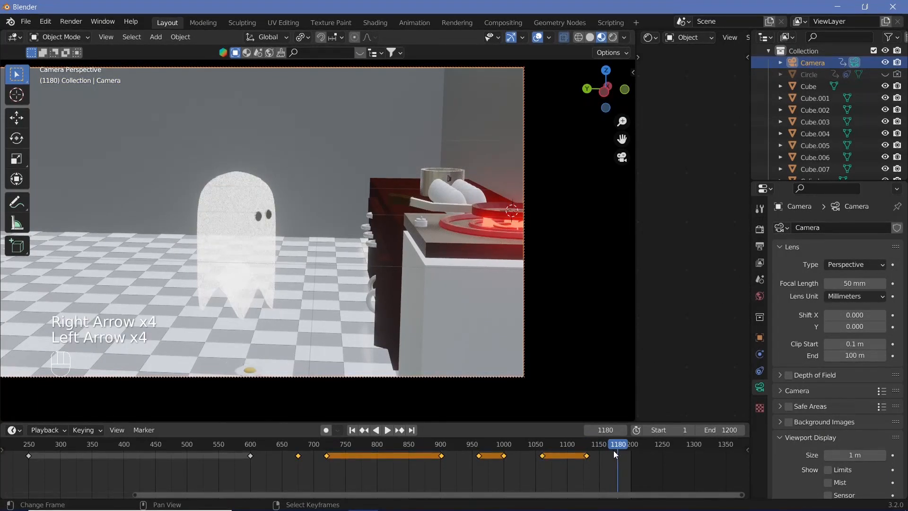
middle_click_drag(319, 242, 334, 81)
middle_click_drag(320, 222, 309, 249, "ctrl")
scroll(308, 249, "up", 1)
middle_click_drag(306, 249, 289, 246, "shift")
scroll(268, 260, "up", 1)
scroll(280, 259, "down", 1)
scroll(280, 260, "down", 1, "shift")
middle_click_drag(288, 246, 309, 216, "shift")
middle_click_drag(308, 217, 307, 185, "ctrl")
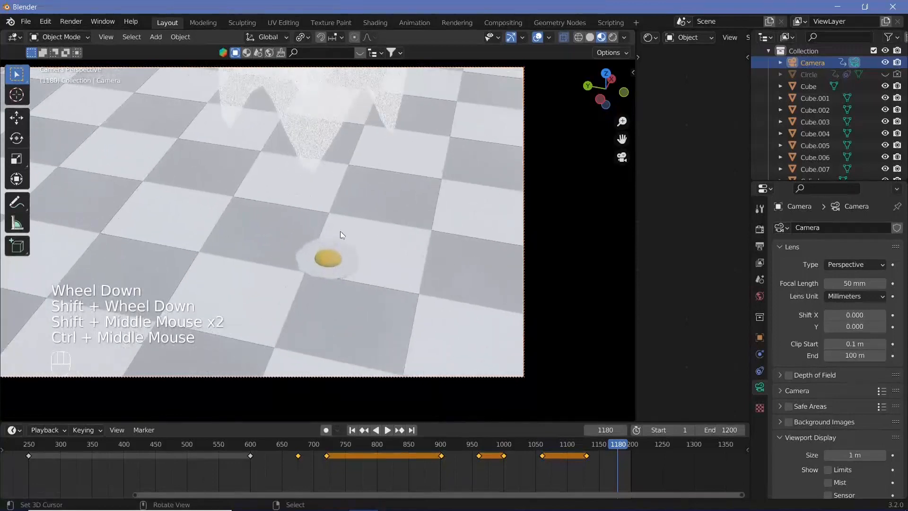
middle_click_drag(340, 231, 297, 208, "shift")
key("i")
left_click(356, 206)
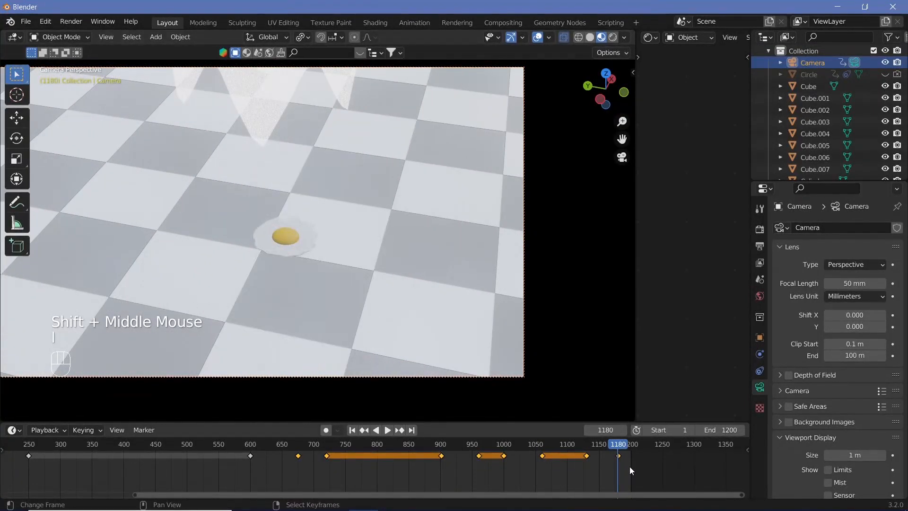
Step: Set the animation's end frame to 1500 and play the section leading into the egg's fall
left_click(726, 429)
type("150")
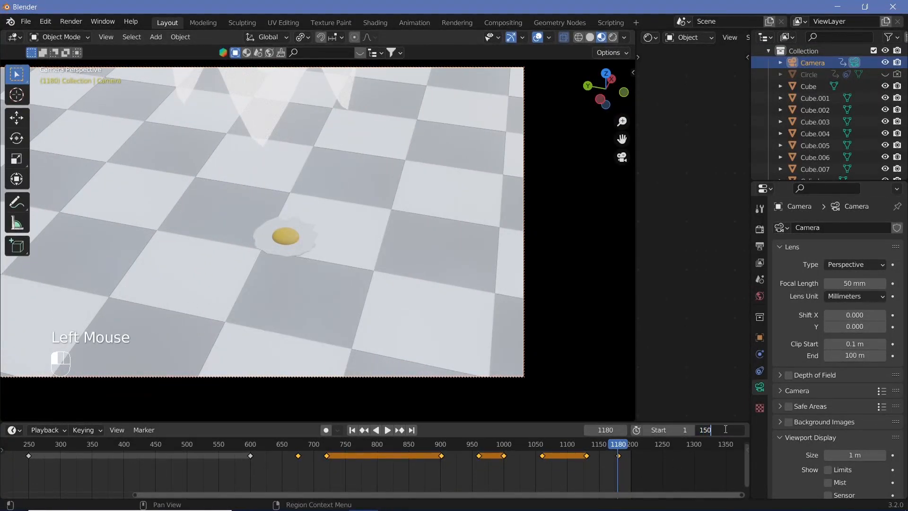
type("0")
key("Return")
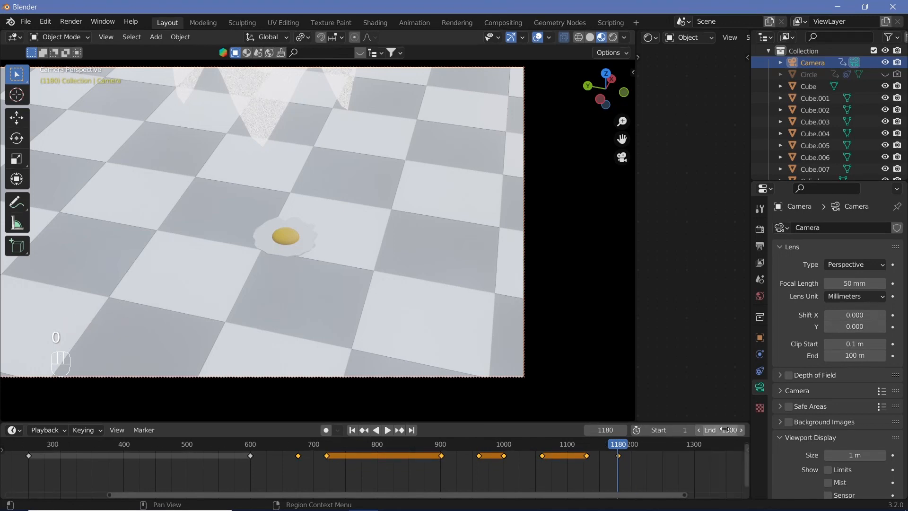
key("shift+space")
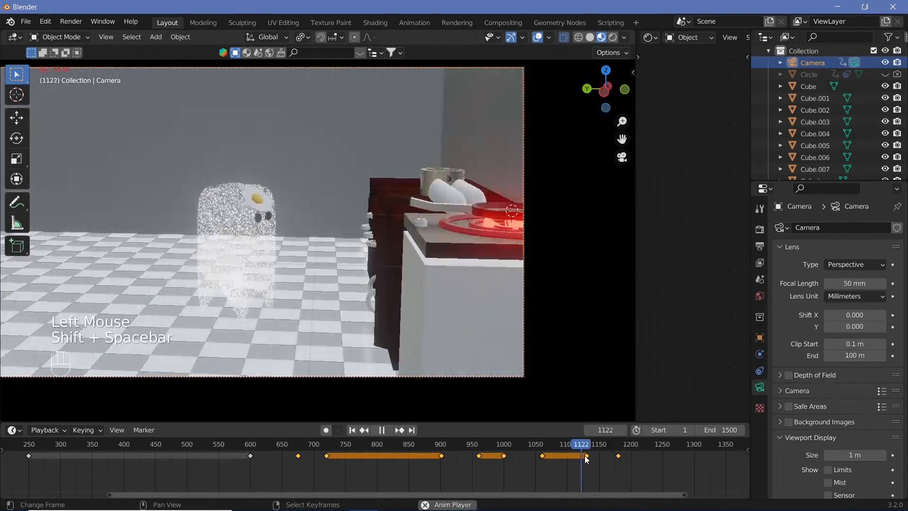
key("shift+space")
Step: Set the fried egg's keyframes at frames 1130 and 1180 to Quintic interpolation
right_click(297, 255)
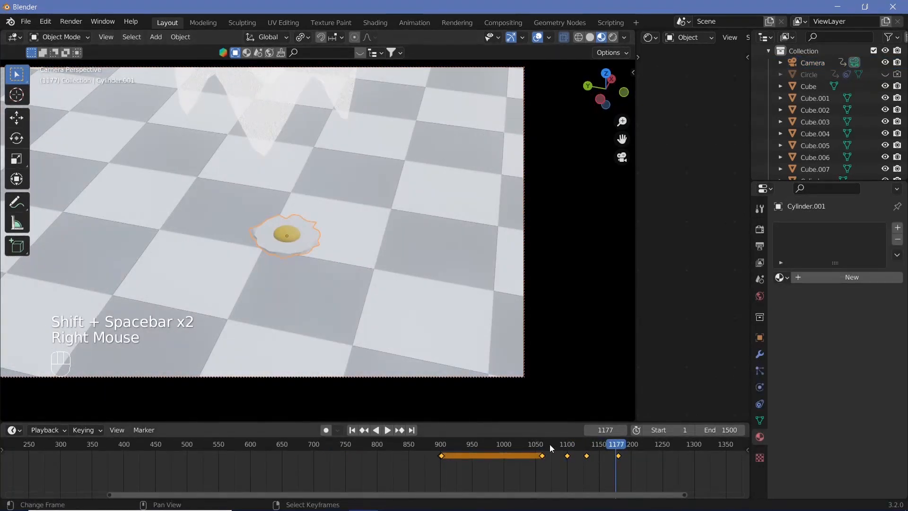
left_click_drag(549, 444, 599, 457)
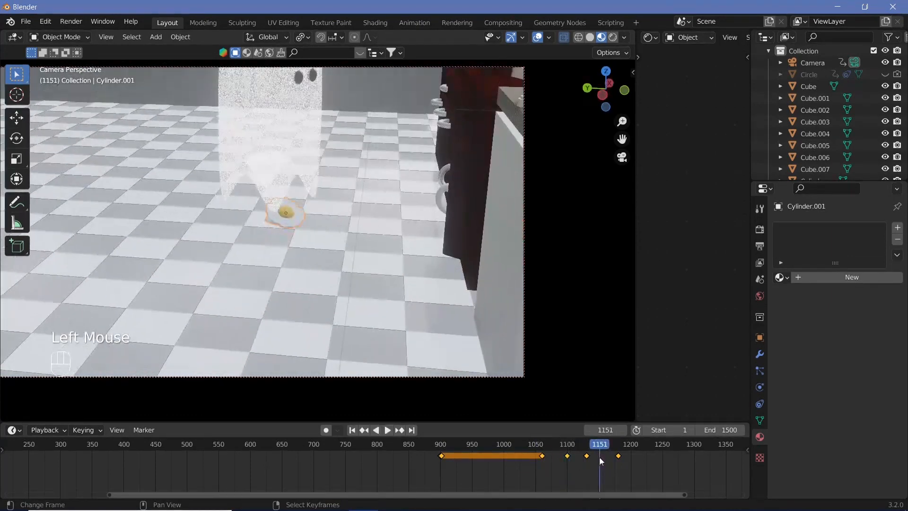
right_click(595, 455)
right_click(618, 456, "shift")
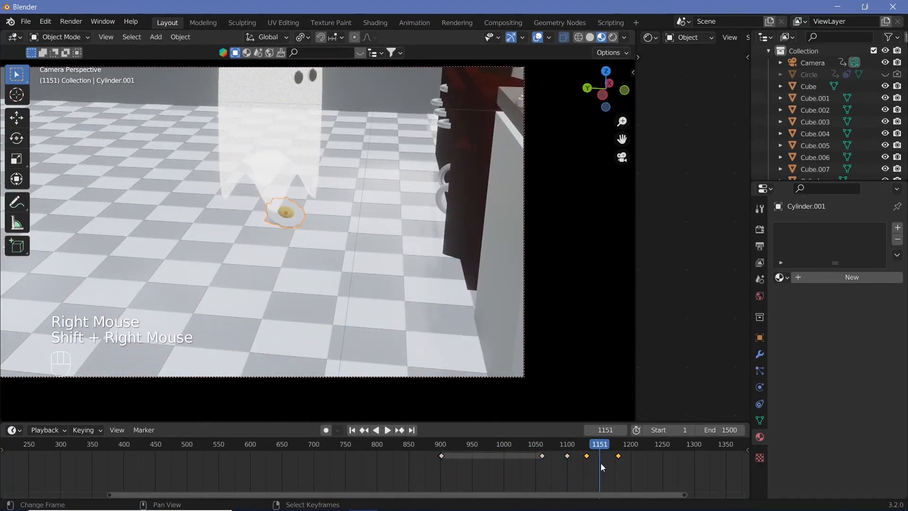
key("t")
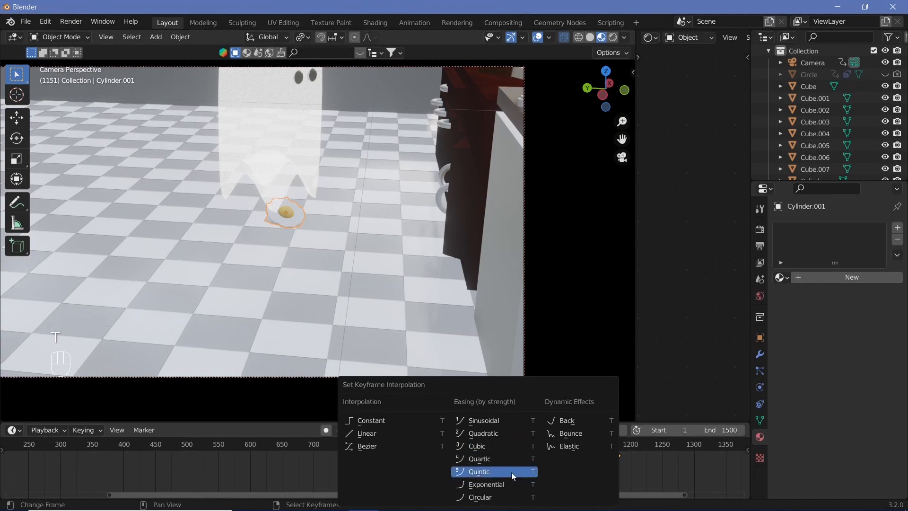
left_click(512, 472)
Step: Play from frame 1130 and scrub through the following frames to review the timing of the egg's fall
left_click(587, 451)
key("shift+space")
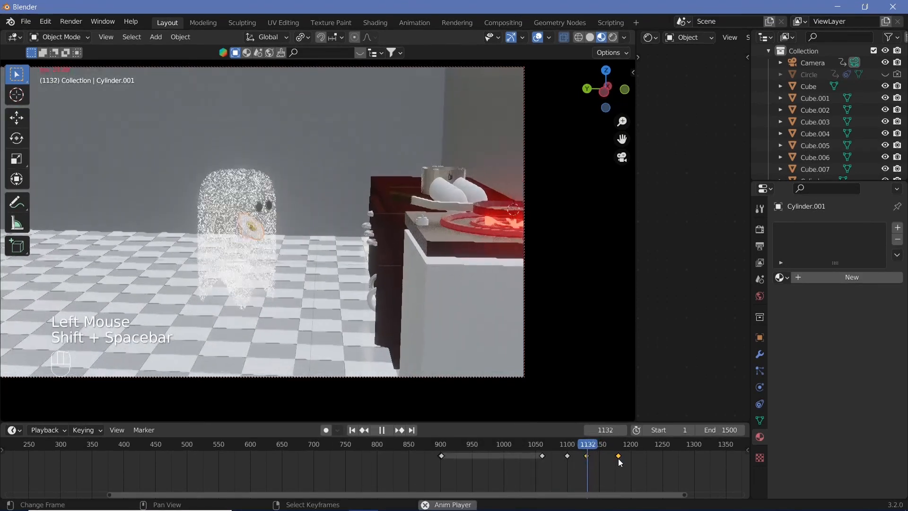
key("shift+space")
left_click(598, 461)
left_click_drag(599, 461, 594, 461)
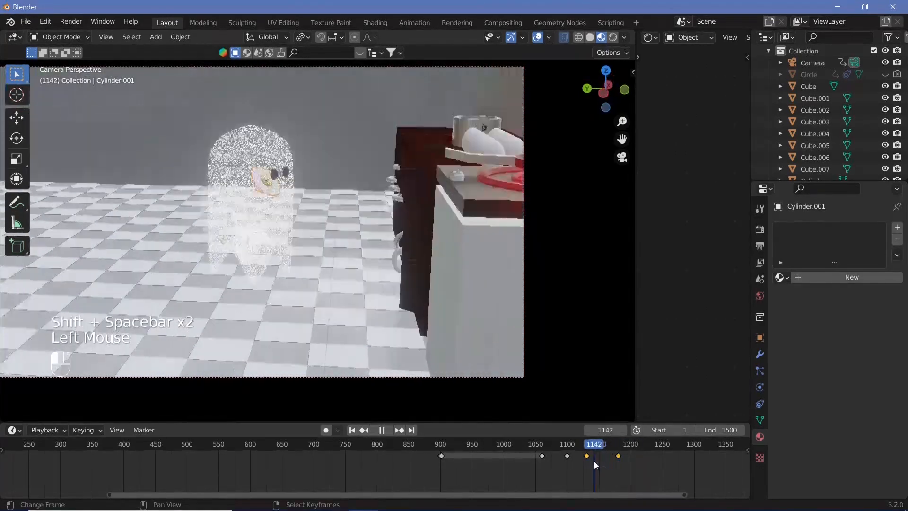
Step: Move the camera's egg close-up keyframe from frame 1180 to frame 1200 and play the following frames
right_click(524, 298)
left_click(598, 457)
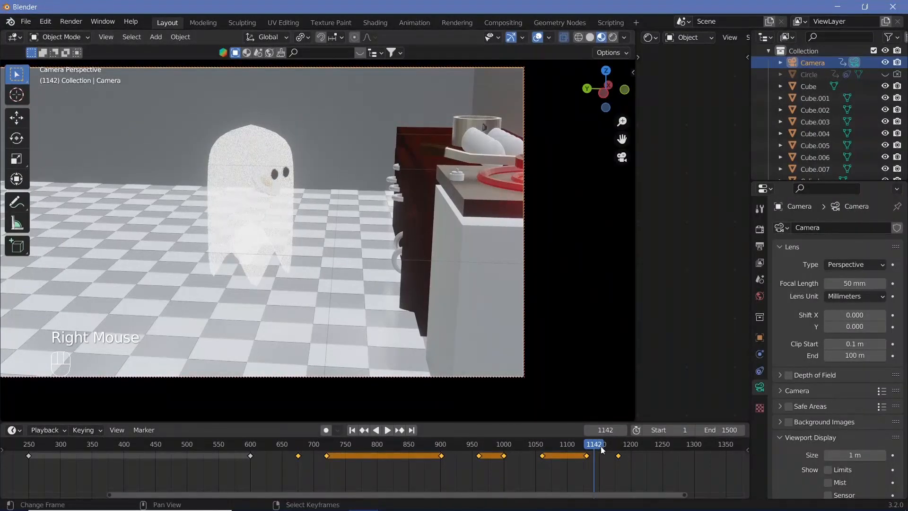
right_click(618, 456)
key("g")
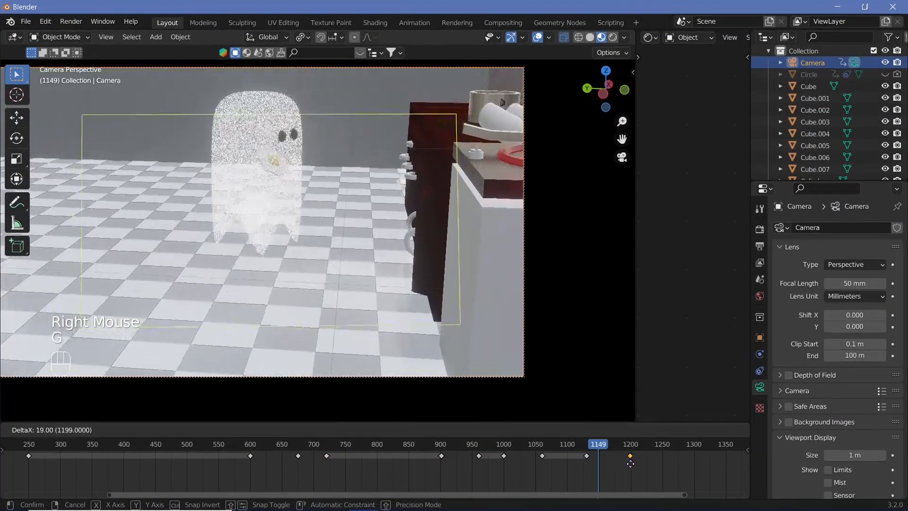
left_click(631, 461)
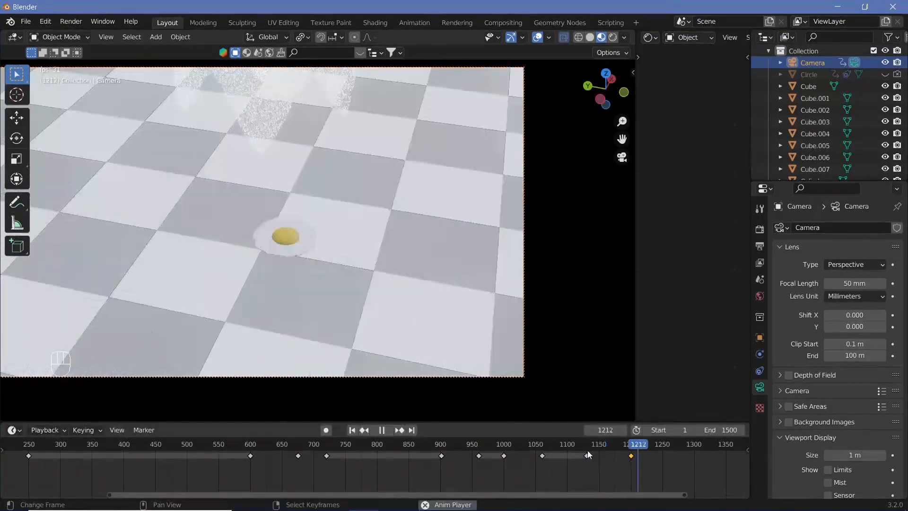
key("shift+space")
left_click(662, 459)
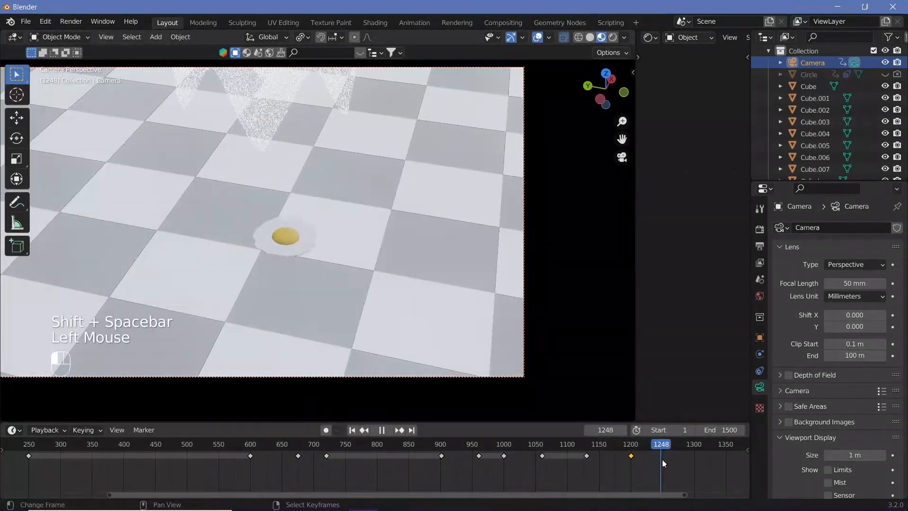
Step: Insert a camera keyframe at frame 1230 to hold the close-up of the egg on the floor
key("Right")
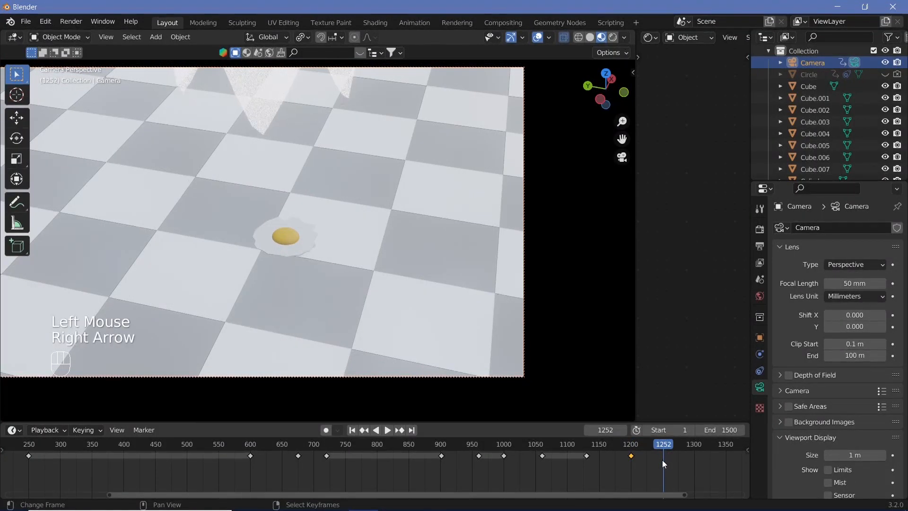
left_click(648, 449)
key("Left")
key("Left")
key("Left")
key("Left")
key("Left")
key("Left")
key("Left")
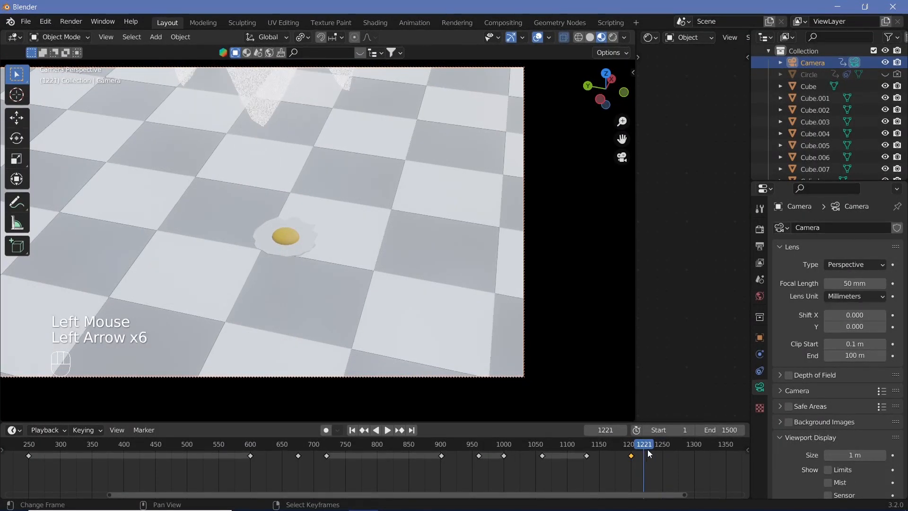
key("Left")
key("Left")
key("Left")
key("Left")
key("Left")
left_click(648, 449)
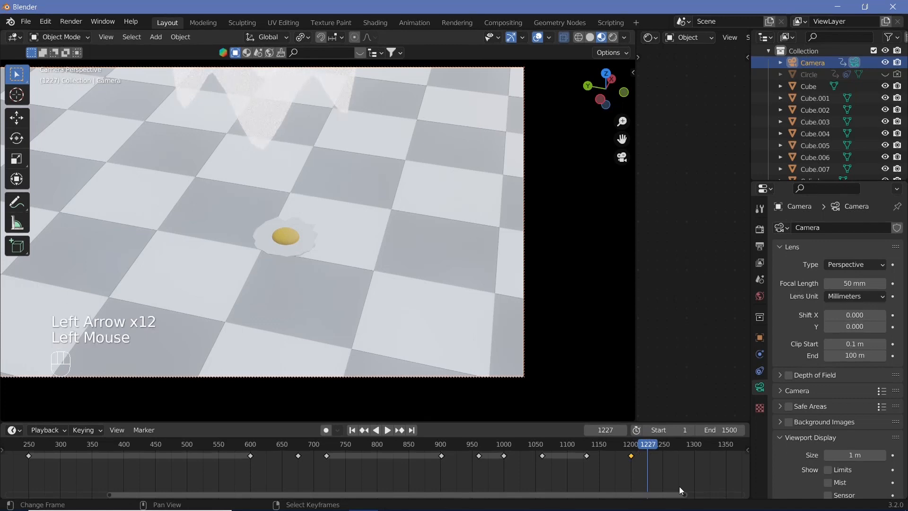
key("Right")
key("Right")
key("Right")
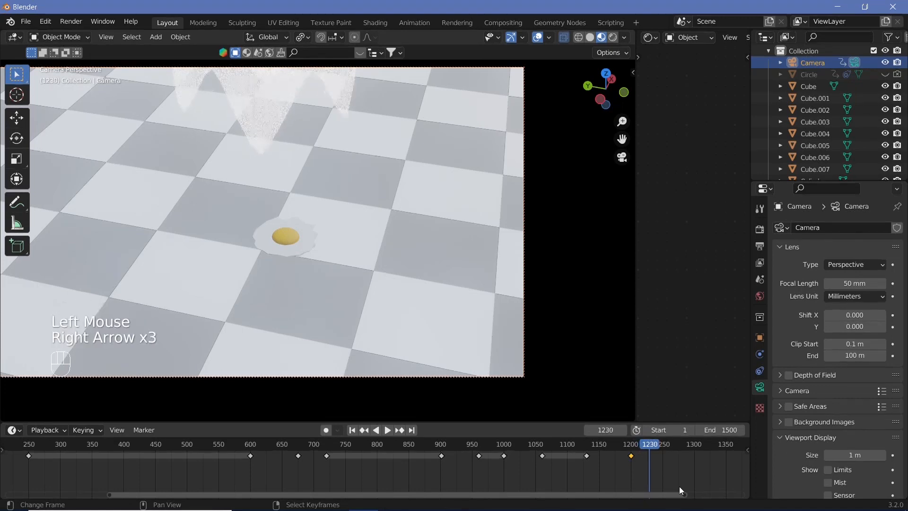
key("i")
left_click(455, 248)
Step: At frame 1260, pull the camera back to a wide shot showing the ghost, the counter and the egg on the floor
left_click(668, 449)
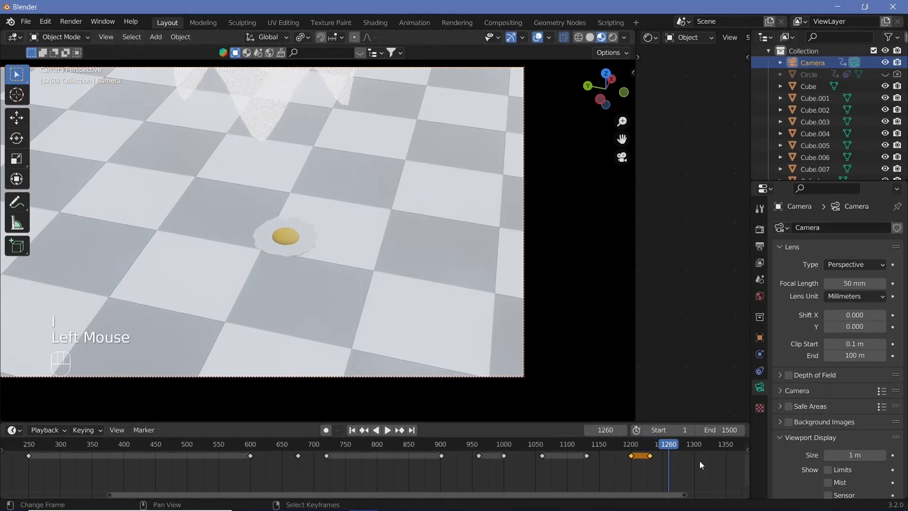
scroll(413, 297, "down", 2)
middle_click_drag(413, 297, 333, 293)
scroll(342, 288, "down", 2)
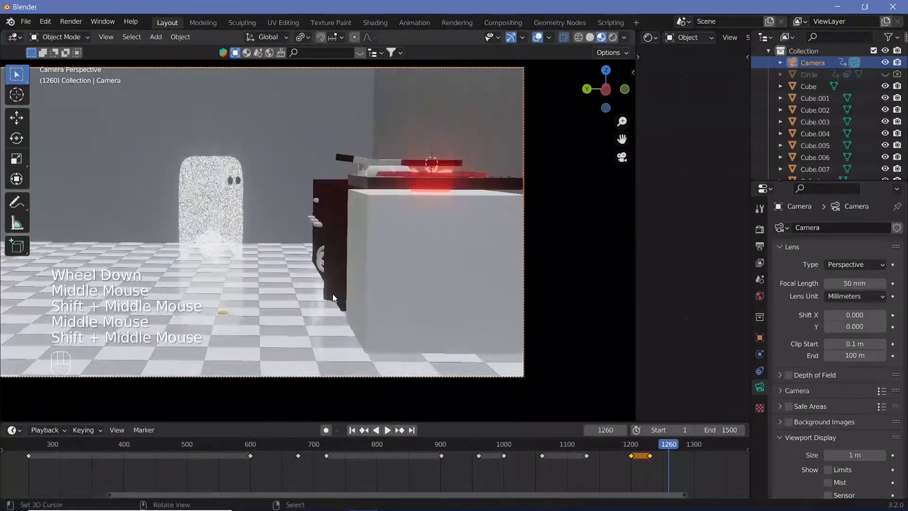
scroll(333, 294, "up", 1)
Step: Lower the induction cooker about 0.06 m along Z onto the counter, and lower its small cylindrical knob to match
right_click(419, 169)
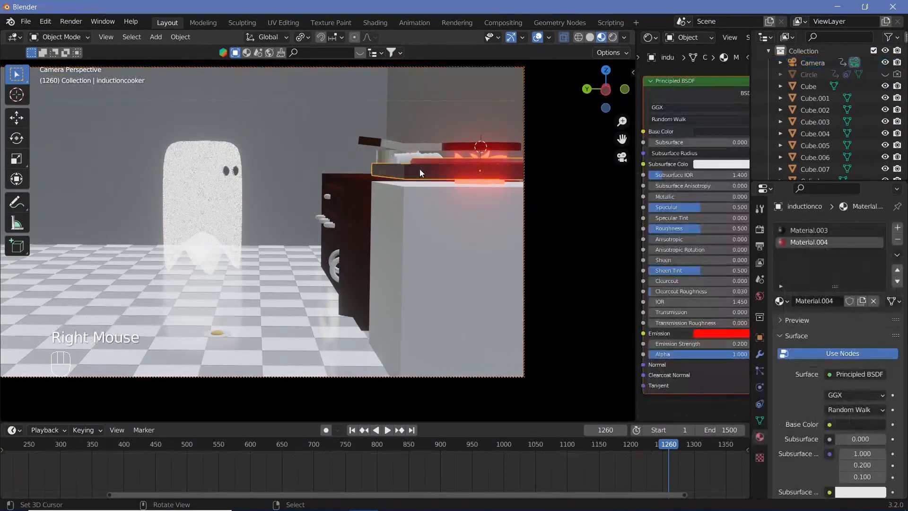
key("g")
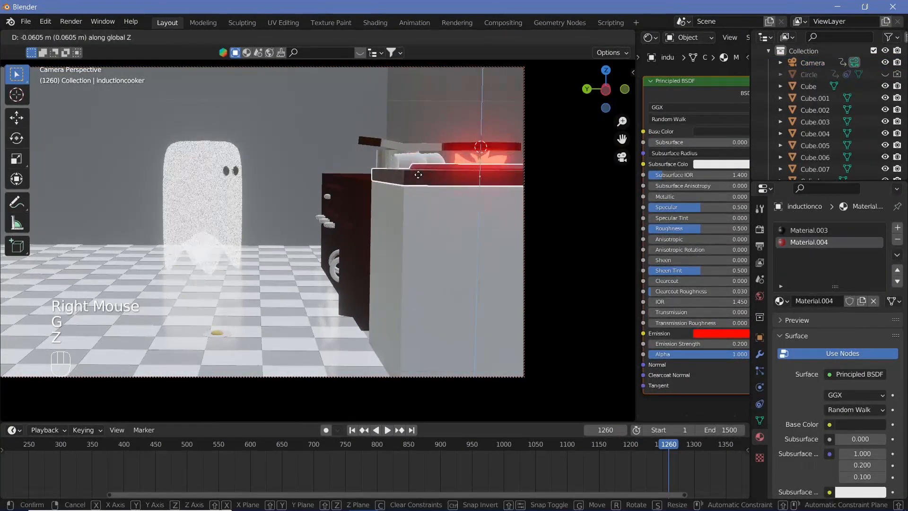
key("z")
left_click(397, 159)
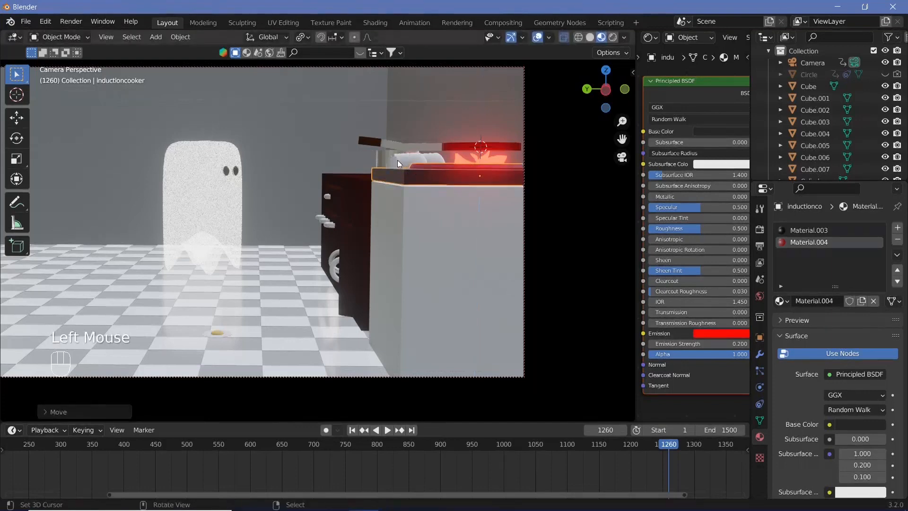
right_click(397, 160)
key("g")
key("z")
left_click(396, 164)
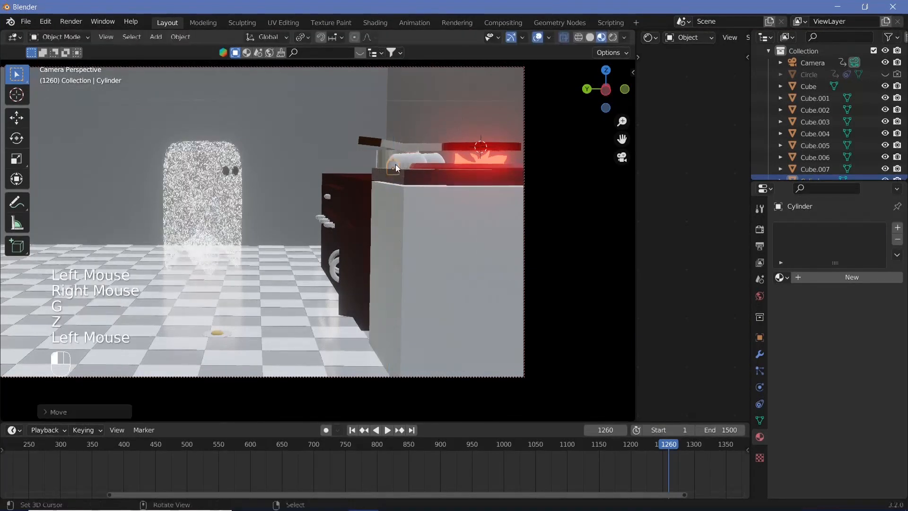
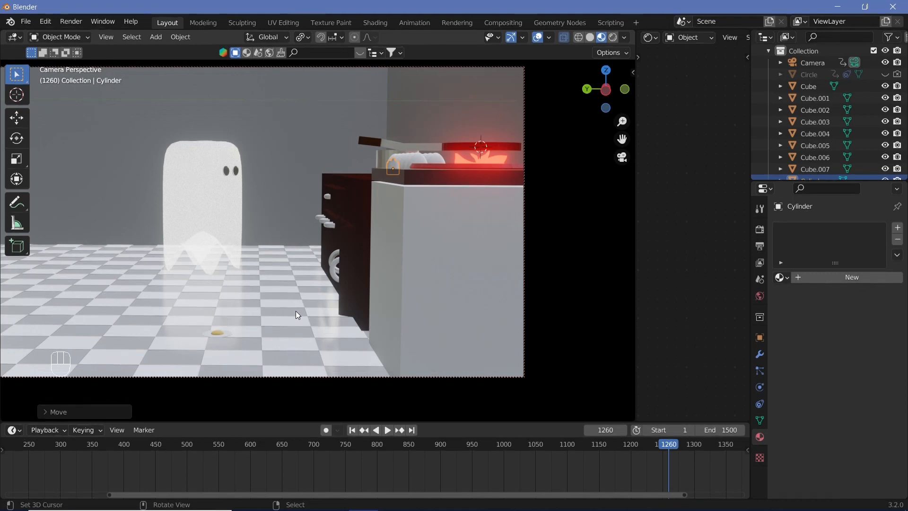
Step: Select the camera and insert a keyframe for it at frame 1260
right_click(525, 120)
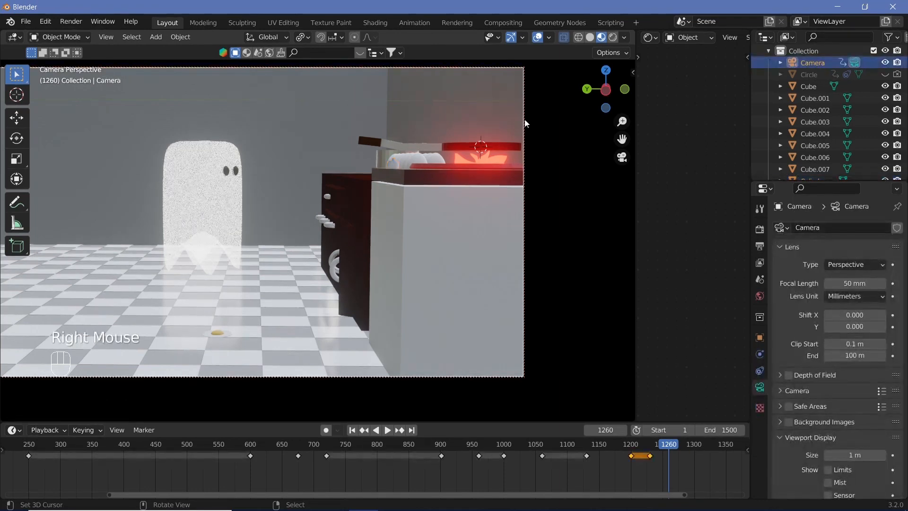
key("i")
left_click(263, 166)
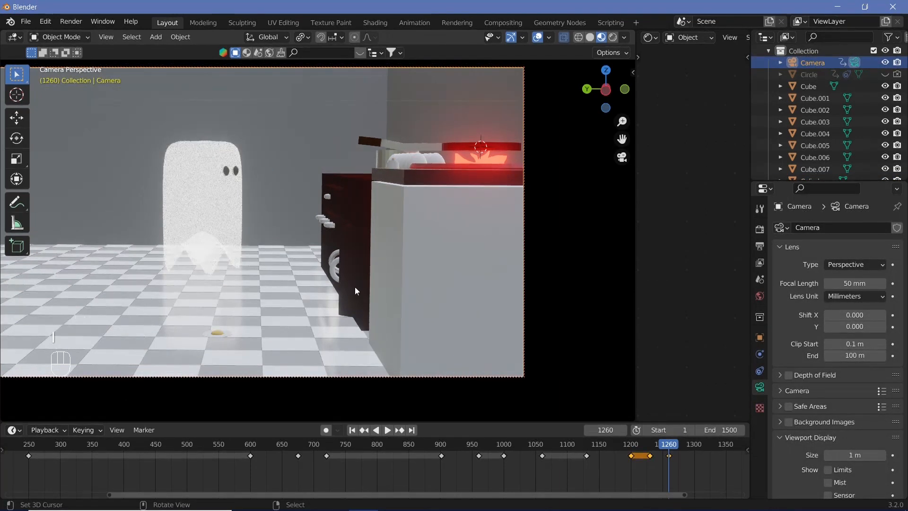
Step: Turn off the Camera to View lock and centre the camera frame in the viewport
key("b")
key("m")
key("n")
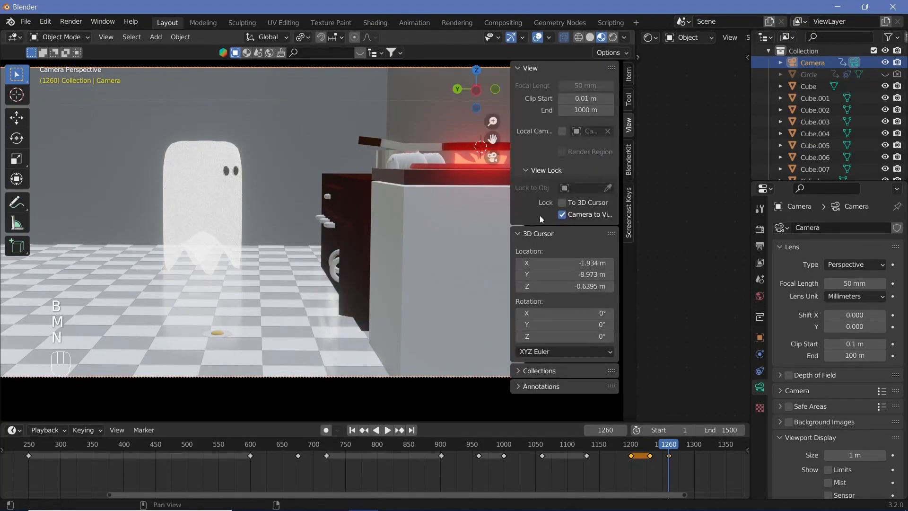
left_click(540, 214)
key("n")
middle_click_drag(307, 266, 381, 281, "shift")
Step: Insert a Location, Rotation & Scale keyframe for the ghost at frame 1250
right_click(278, 246)
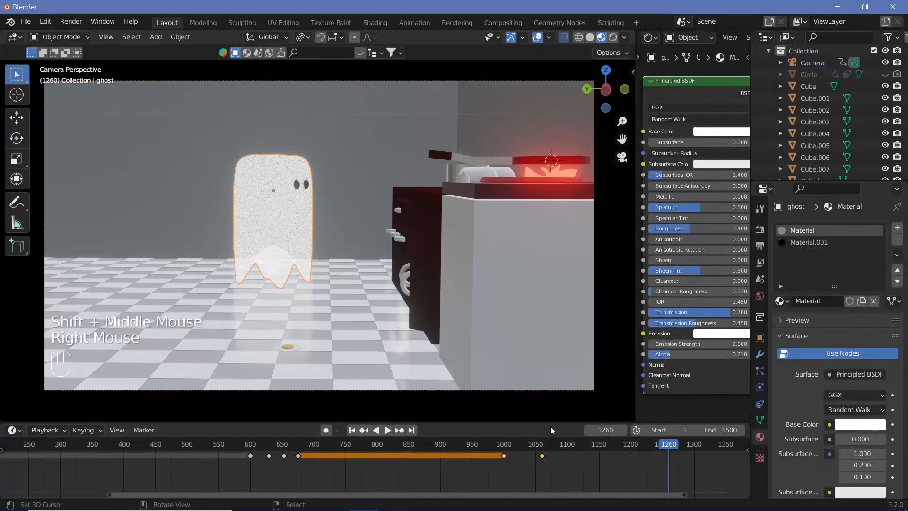
left_click_drag(645, 445, 662, 465)
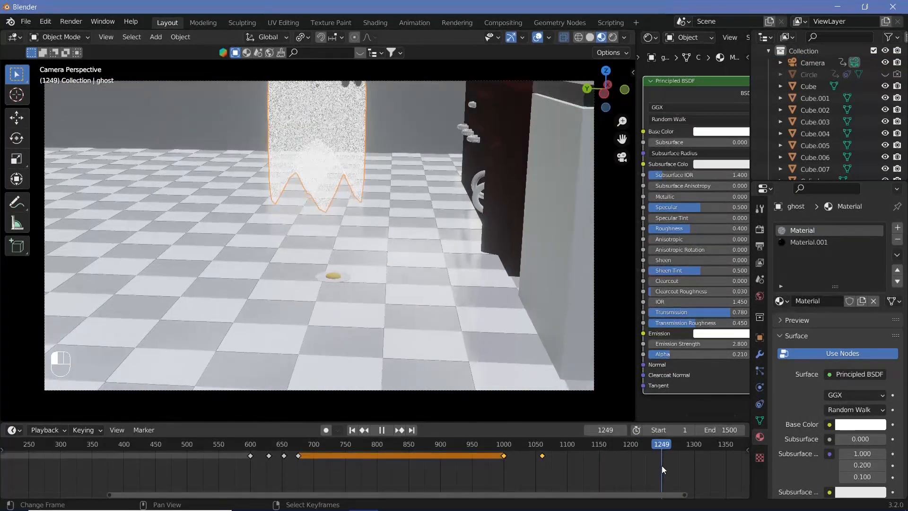
key("Right")
key("i")
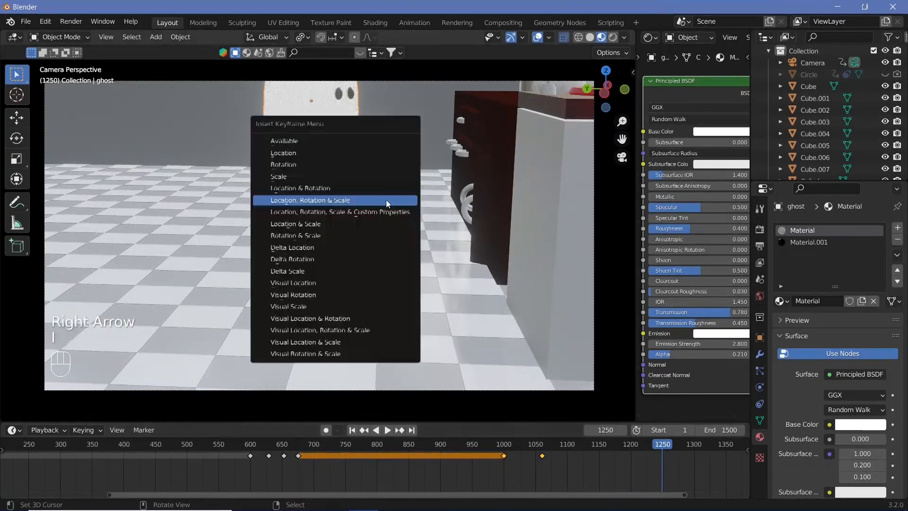
left_click(386, 199)
Step: At frame 1300, rotate the ghost about -50° around the global Z axis so it faces the camera
left_click(694, 448)
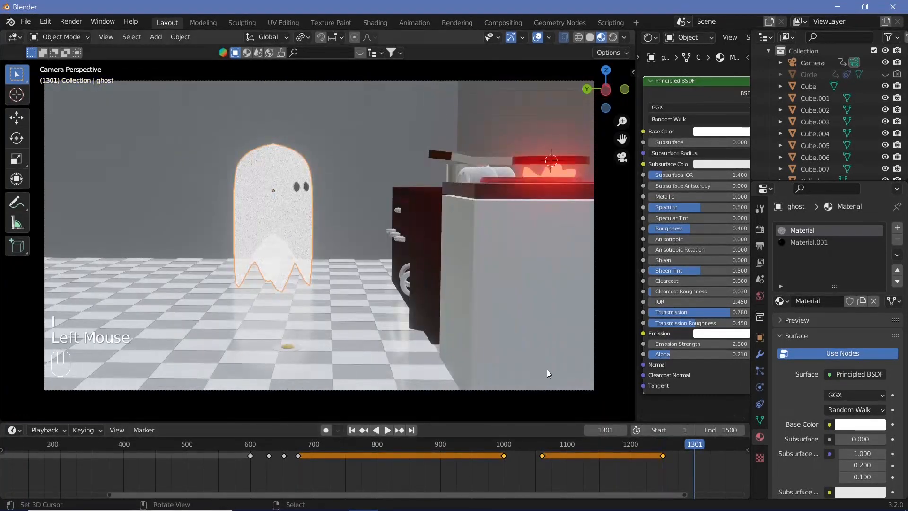
key("Left")
key("r")
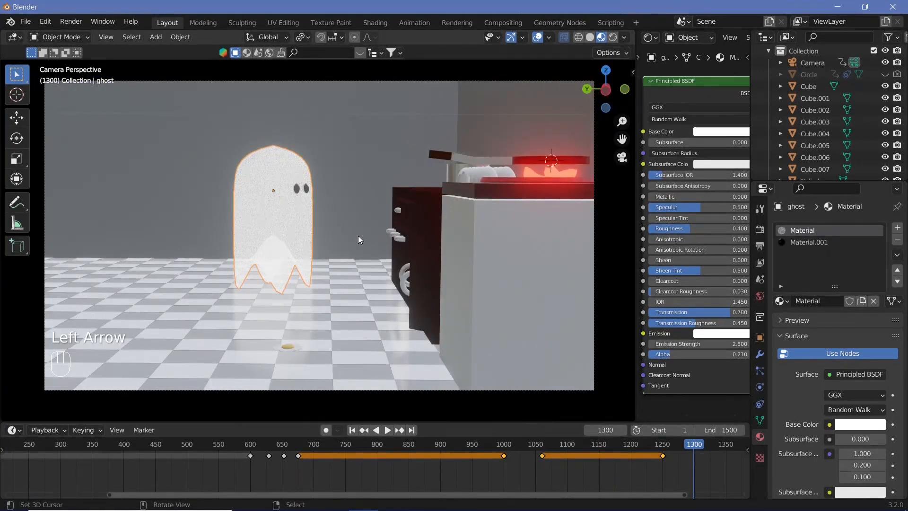
key("z")
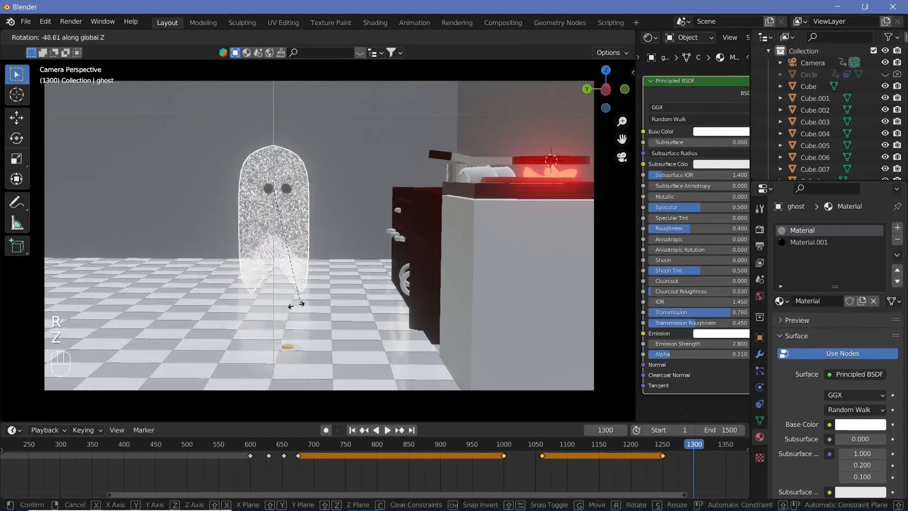
left_click(293, 312)
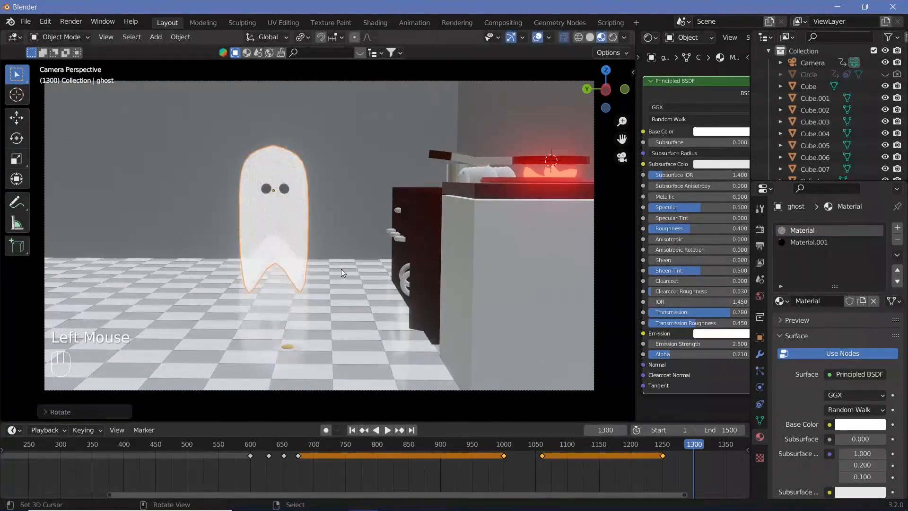
Step: Tilt the ghost about -11° around the global Y axis and keyframe it at frame 1300
key("r")
key("y")
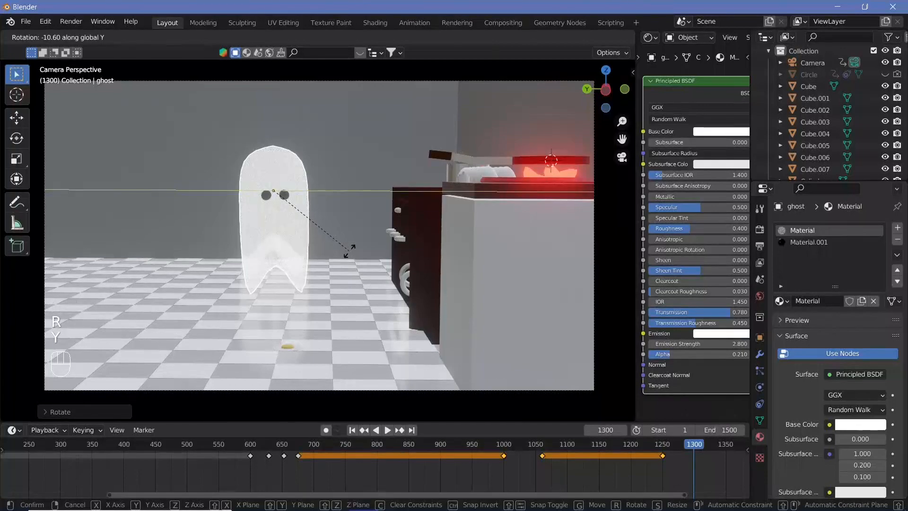
left_click(350, 253)
key("i")
left_click(350, 253)
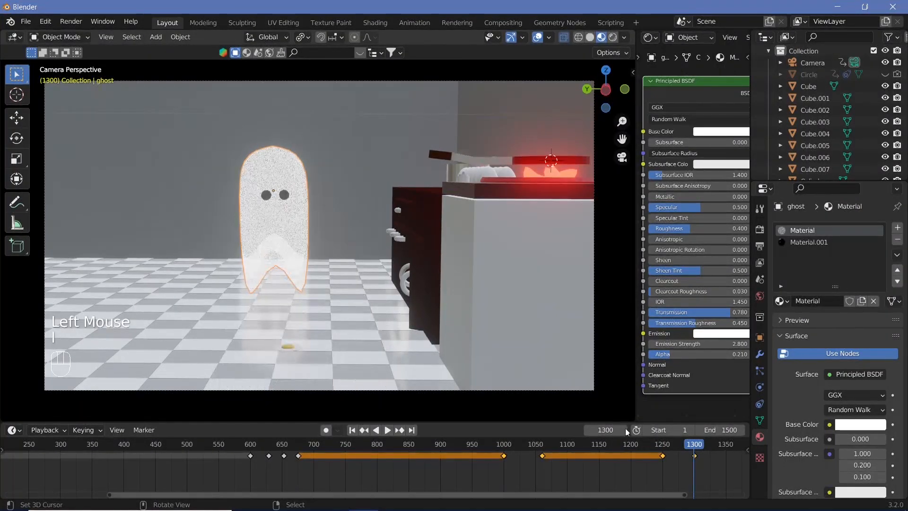
Step: At frame 1330, move the ghost along the Y axis, away from the kitchen counter
key("shift+space")
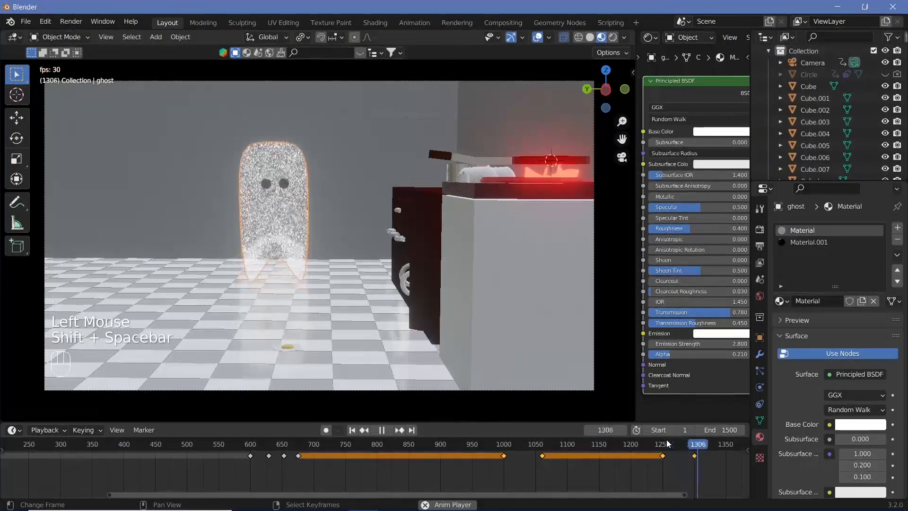
key("shift+space")
scroll(715, 473, "down", 1)
left_click(684, 446)
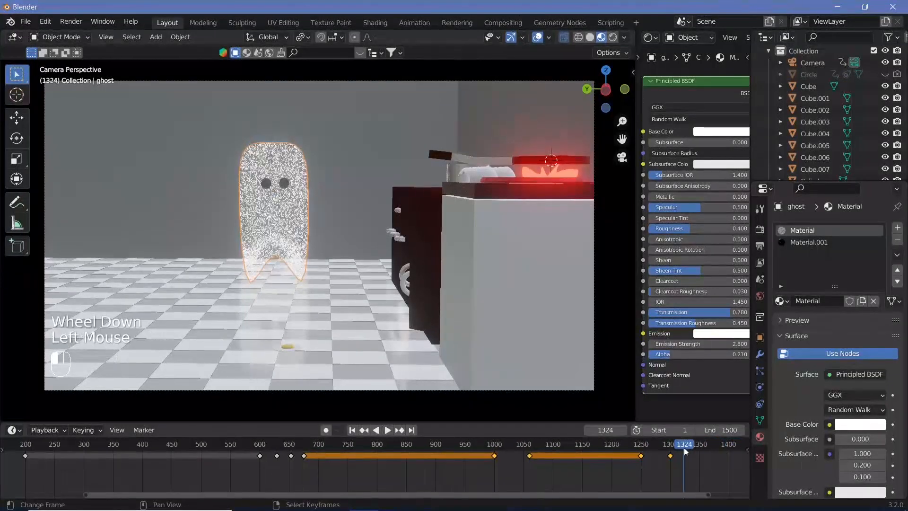
key("Right")
key("Right")
key("Right")
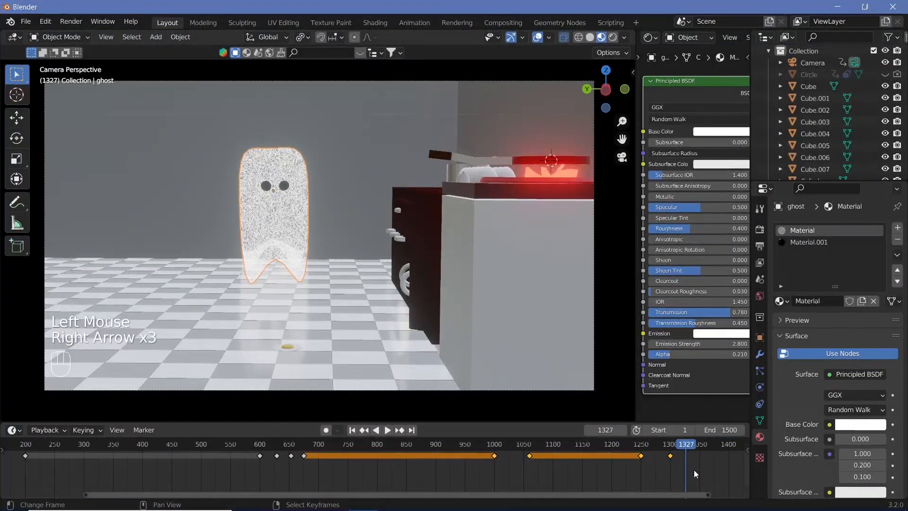
key("Right")
key("Right")
key("Right")
key("g")
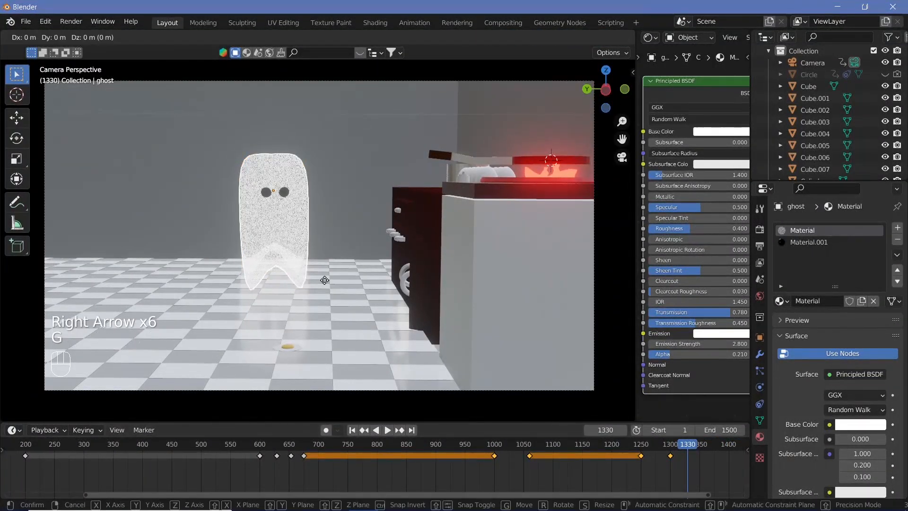
key("y")
left_click(227, 294)
Step: Turn the ghost slightly around the Z axis towards the centre of the shot
key("r")
key("z")
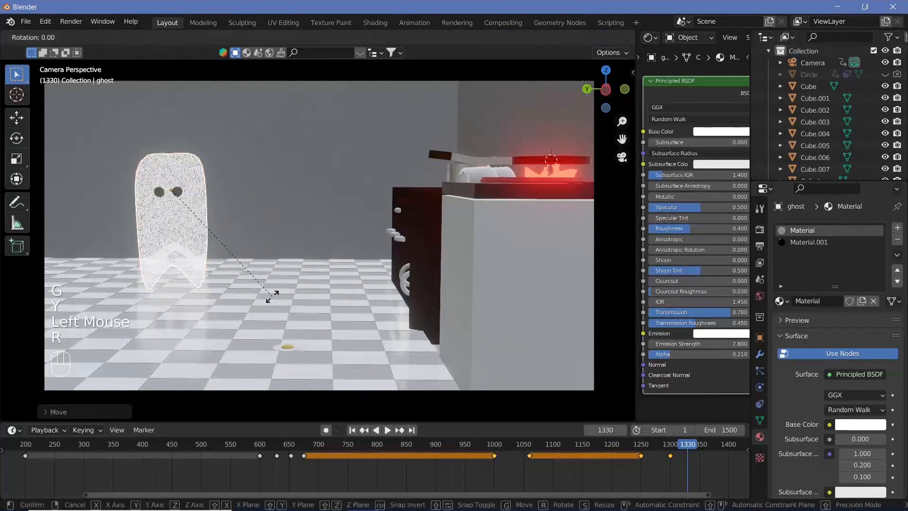
left_click(281, 290)
Step: Lower the ghost slightly along Z and insert a Location, Rotation & Scale keyframe at frame 1330
key("g")
key("z")
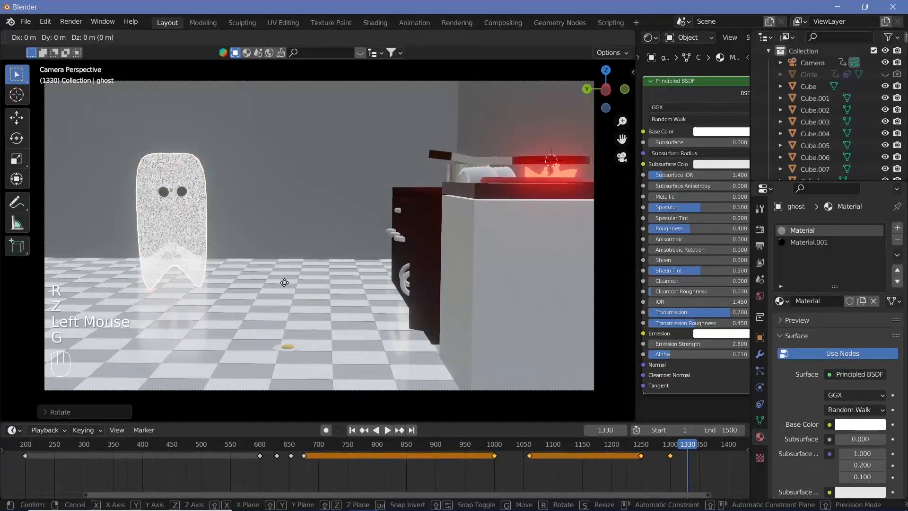
left_click(279, 298)
key("i")
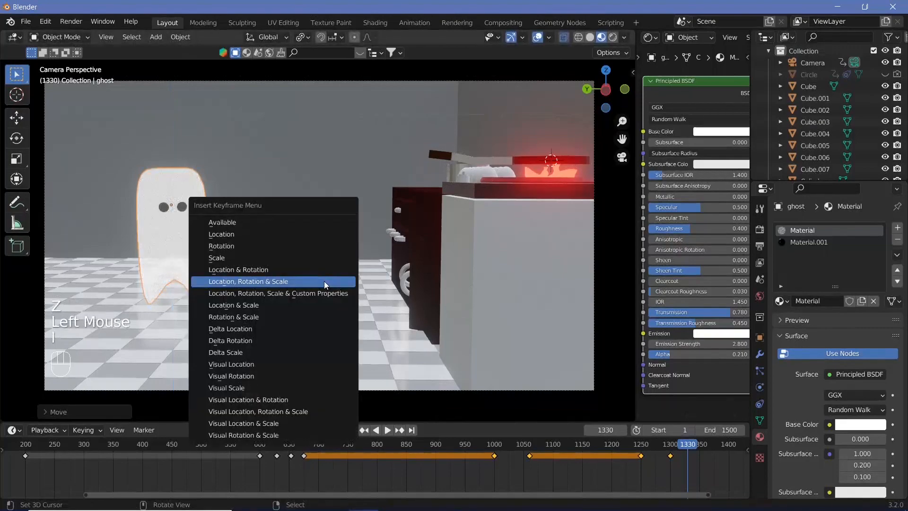
left_click(325, 281)
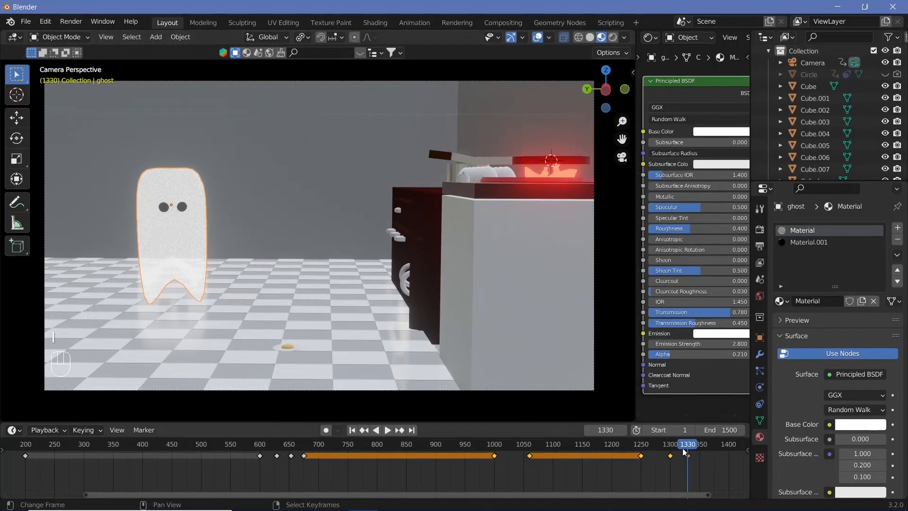
Step: Play back the end of the animation to review the ghost's turn and sideways movement
left_click_drag(684, 452, 624, 440)
key("shift+space")
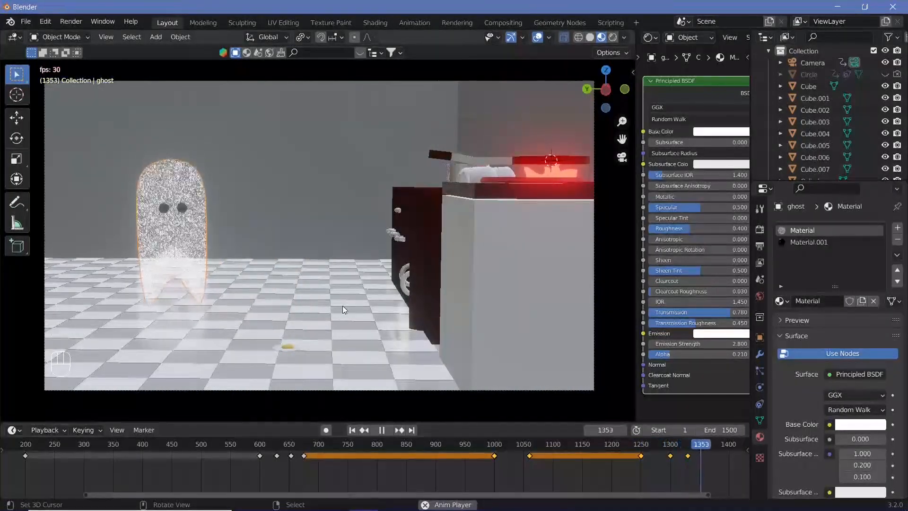
key("shift+space")
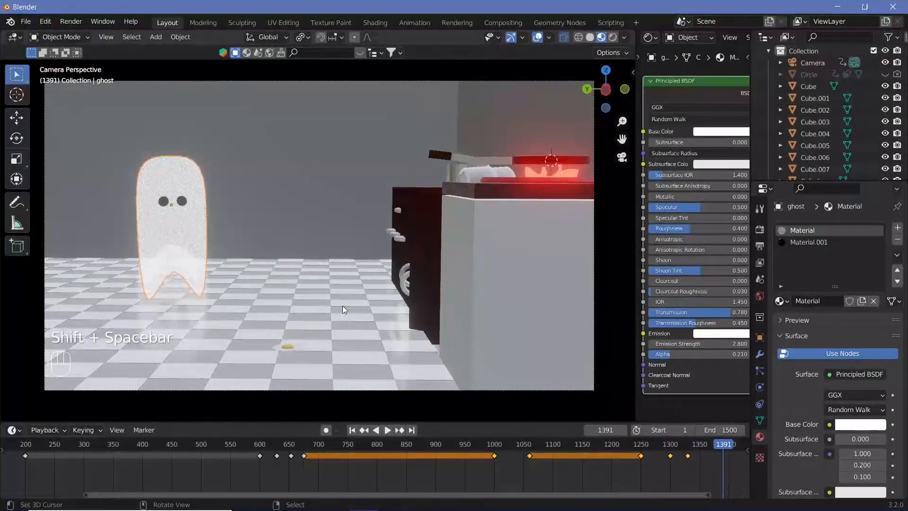
Step: Set the output resolution to 1080 × 1920 px for a vertical video
left_click(758, 249)
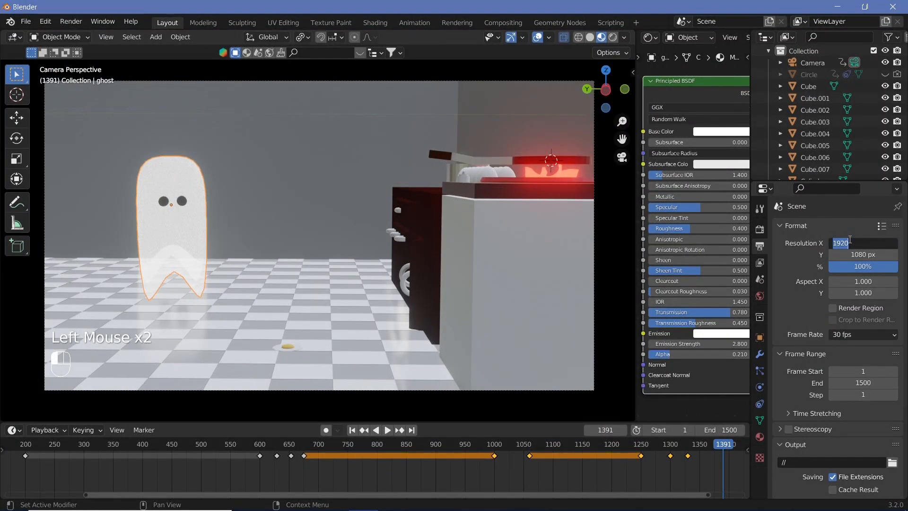
key("Return")
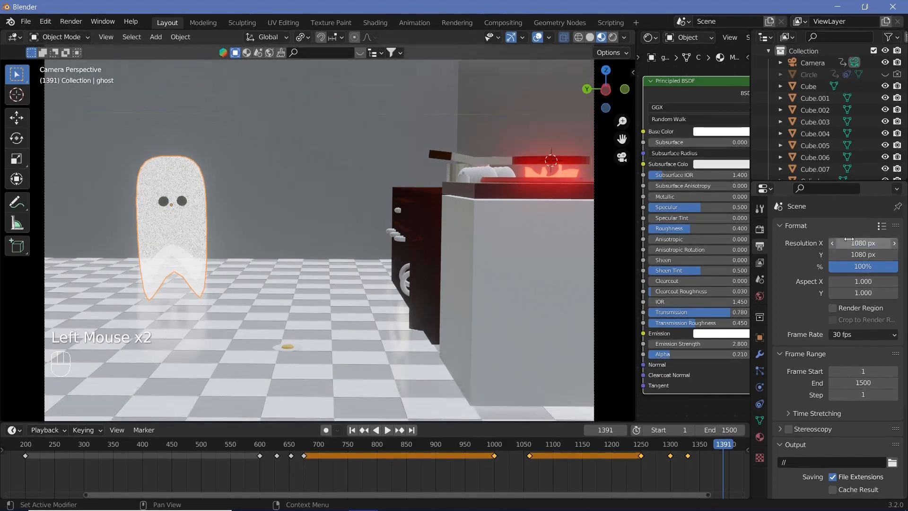
left_click(861, 254)
type("1920")
key("Return")
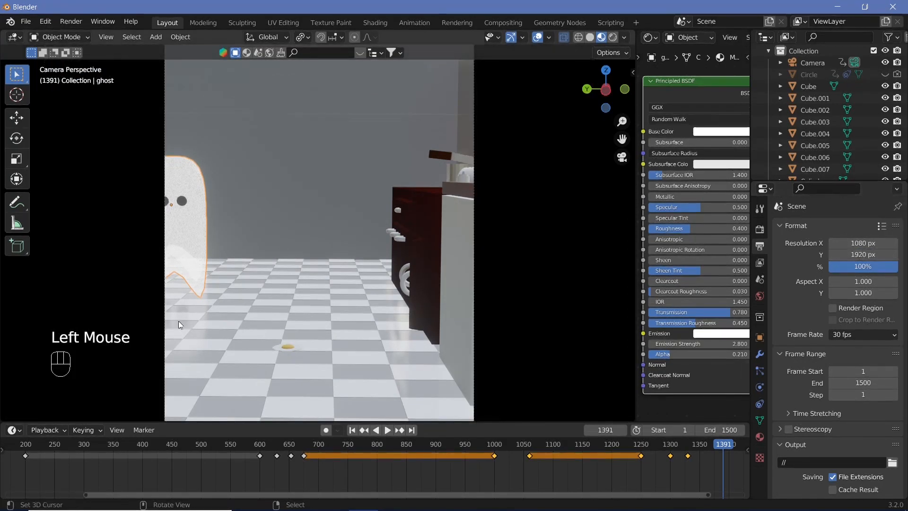
Step: Play the animation from its beginning to check how the opening shot fits the vertical frame
scroll(682, 462, "down", 4)
left_click_drag(407, 459, 115, 458)
key("shift+space")
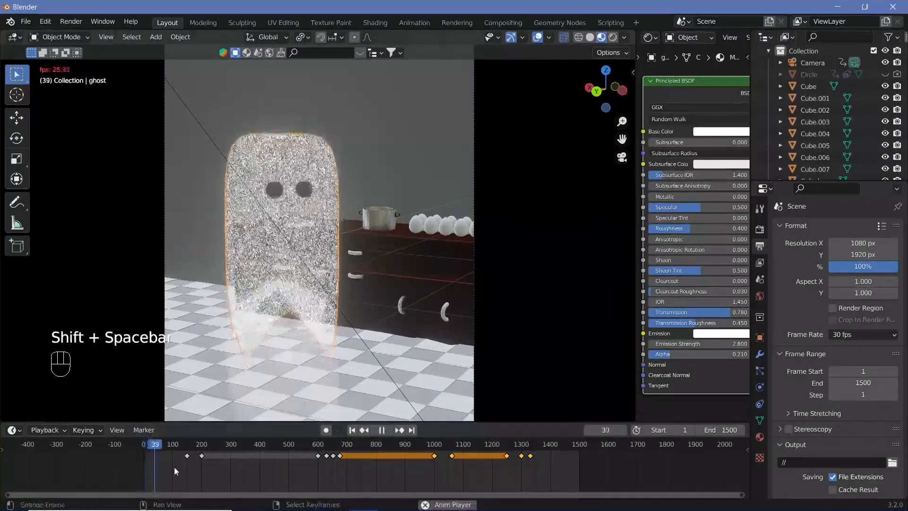
key("shift+space")
scroll(389, 339, "down", 4)
scroll(390, 338, "up", 1)
key("shift+space")
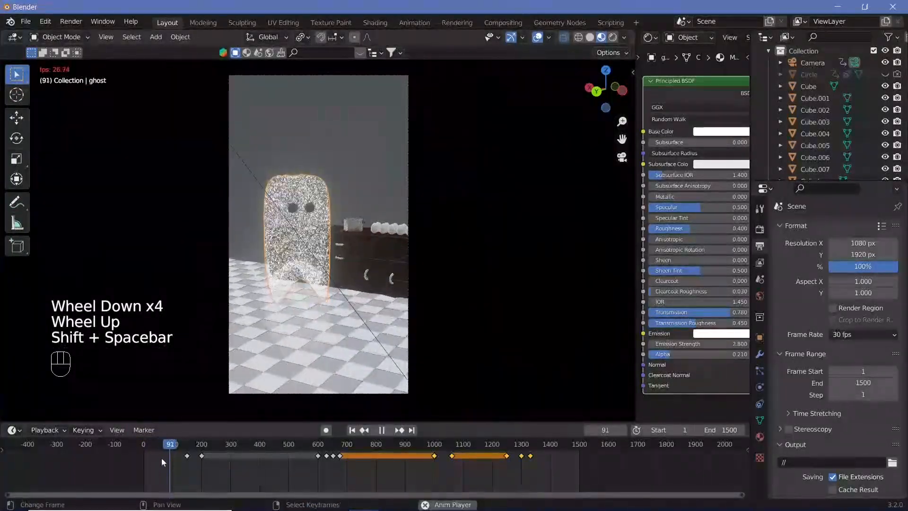
key("shift+space")
Step: Select the camera and play back its opening moves to check the framing up to the kitchen counter shot
right_click(408, 141)
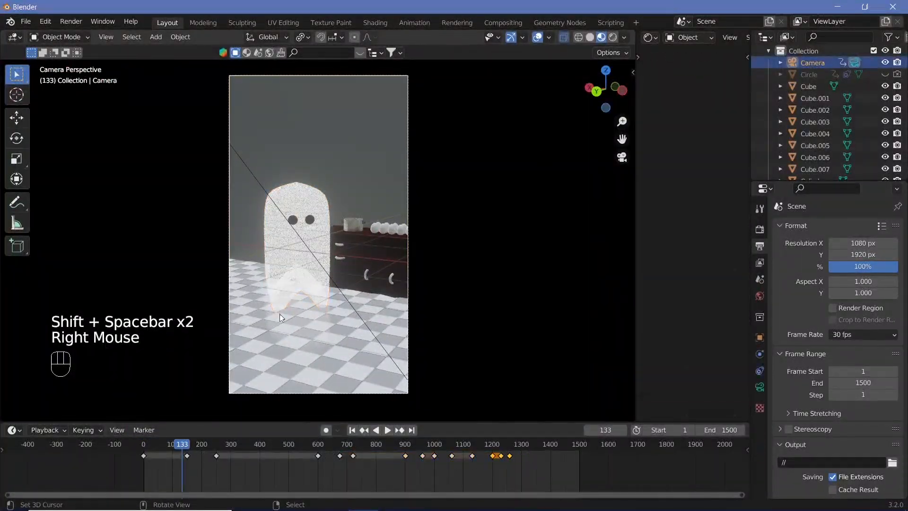
left_click(149, 458)
key("shift+space")
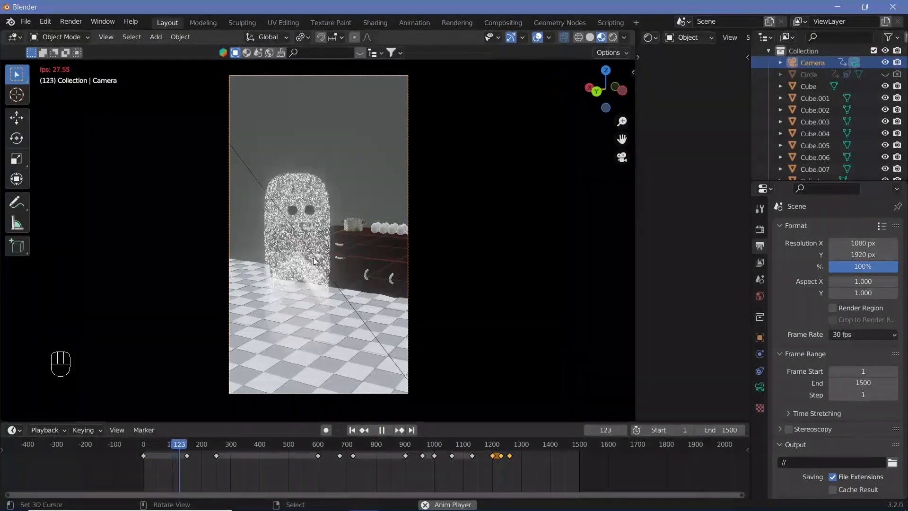
key("shift+space")
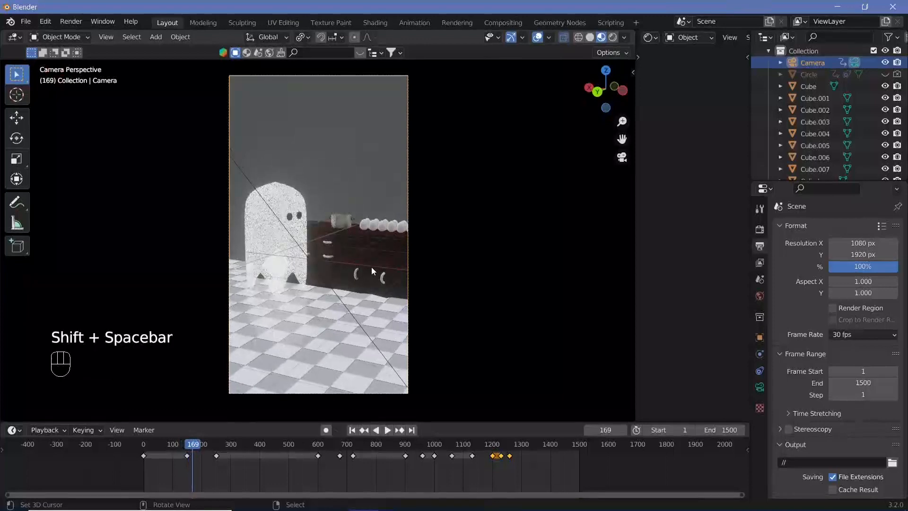
key("shift+space")
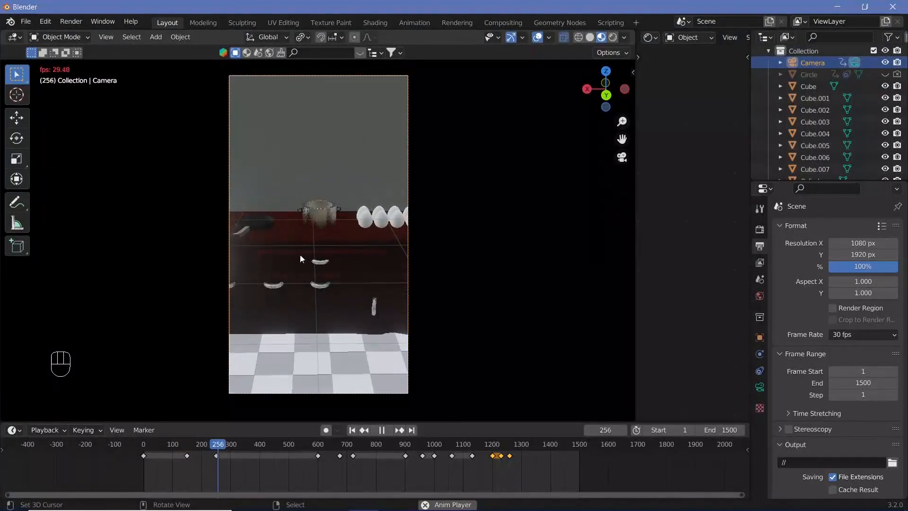
key("shift+space")
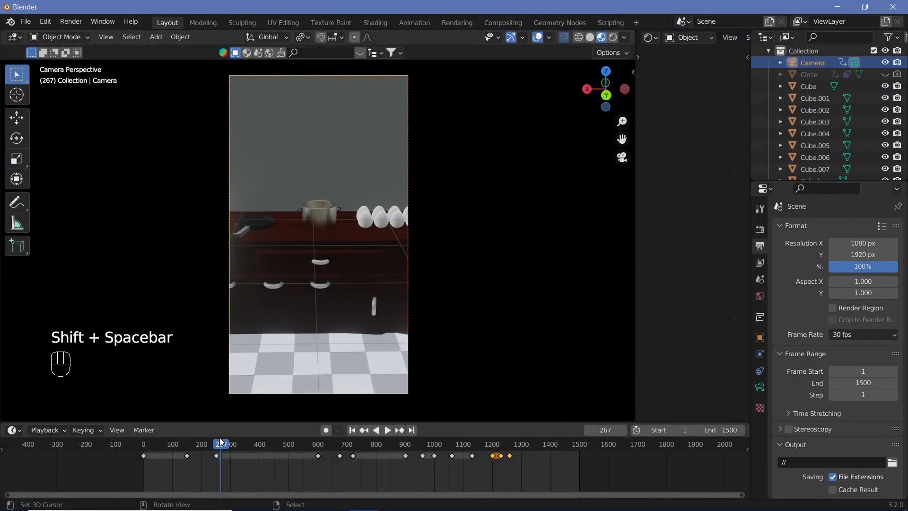
Step: At frame 250, pull the camera back to show the ghost and full egg row, and keyframe its location, rotation and scale
mouse_move(220, 449)
left_mouse_down()
mouse_move(183, 444)
mouse_move(218, 459)
left_mouse_up()
key("Right")
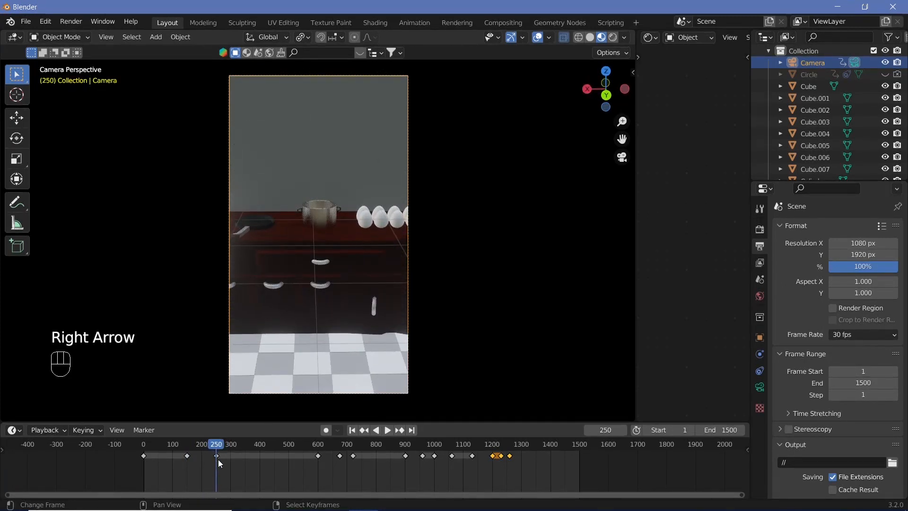
scroll(358, 306, "down", 1)
scroll(346, 306, "up", 2)
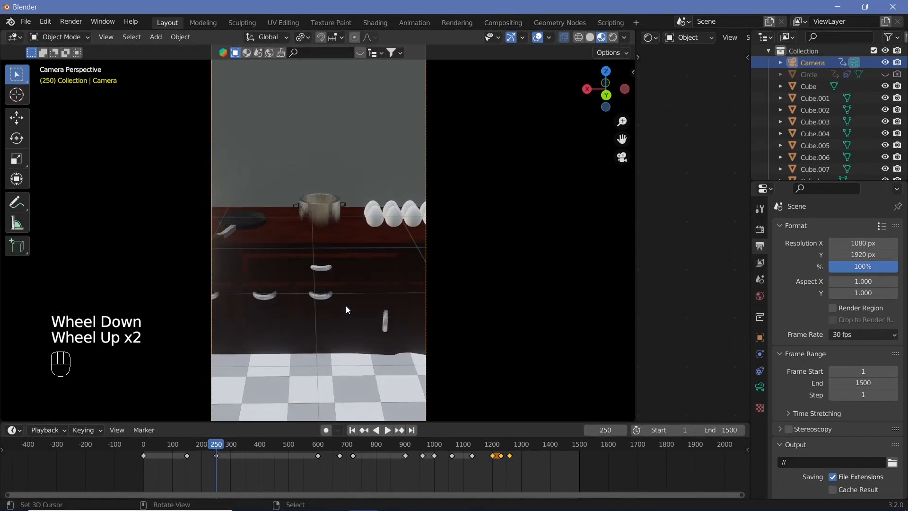
key("n")
left_click(395, 278)
key("n")
scroll(359, 291, "down", 3)
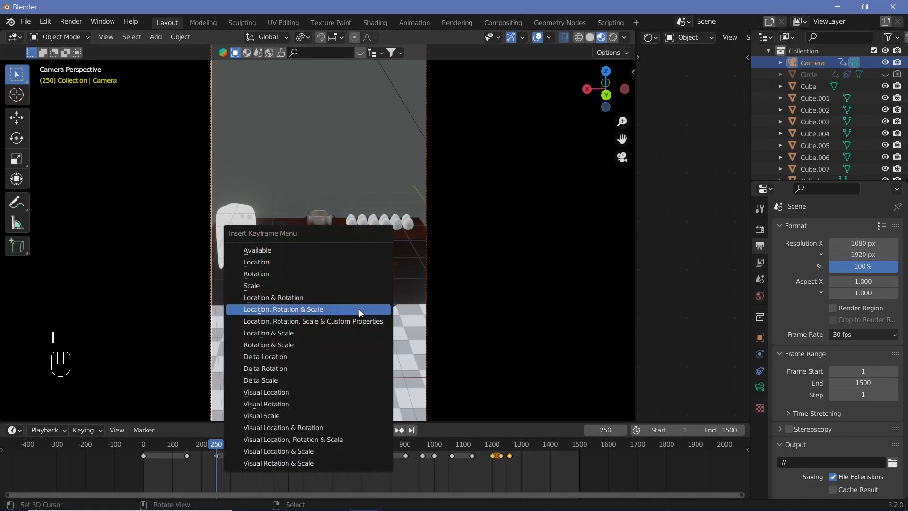
left_click(360, 310)
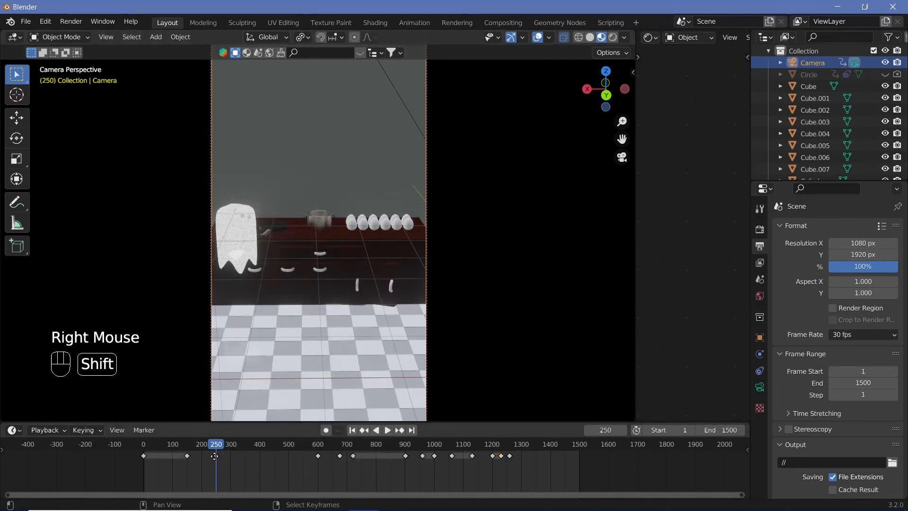
Step: Duplicate the camera's frame 250 keyframe onto frame 600 and play back the held counter shot
key("shift+d")
left_click(316, 466)
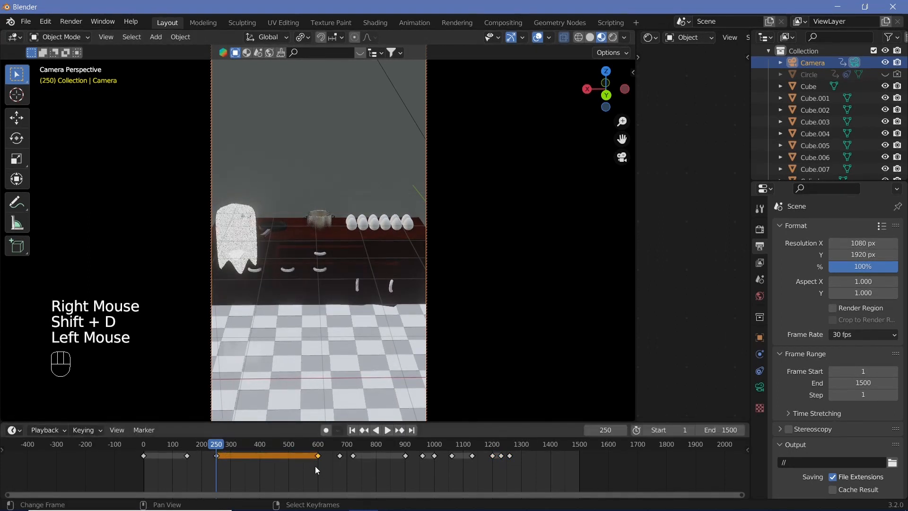
key("shift+space")
left_click(305, 452)
scroll(441, 201, "down", 2)
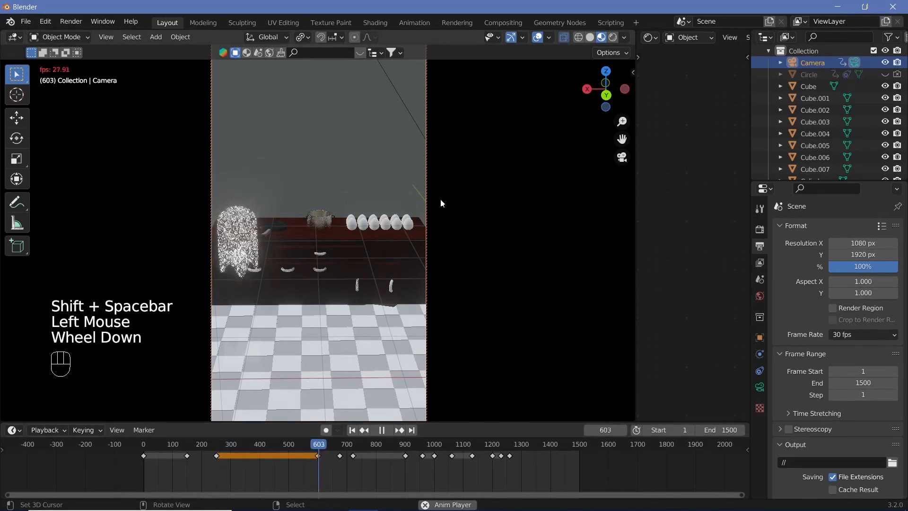
key("shift+space")
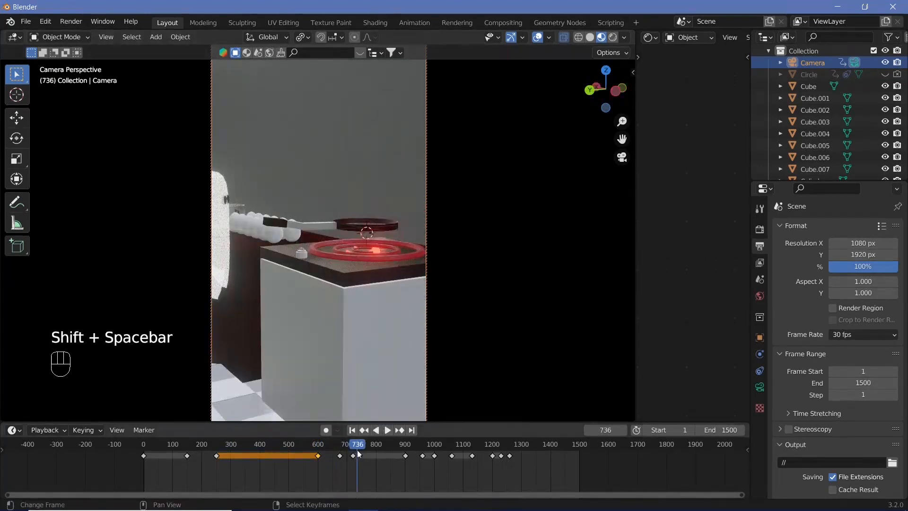
Step: Play back the camera's move from the counter to the stove from about frame 667
left_click_drag(359, 454, 337, 456)
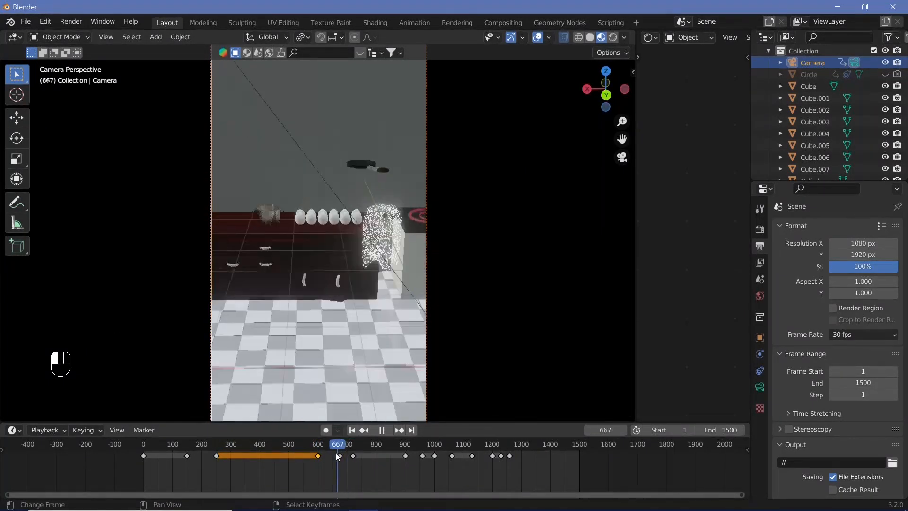
key("shift+space")
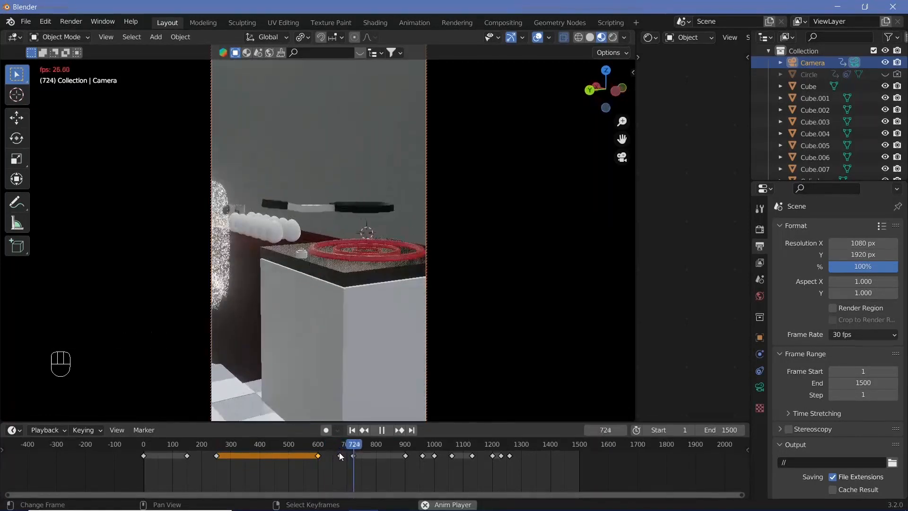
key("shift+space")
left_click_drag(341, 456, 352, 453)
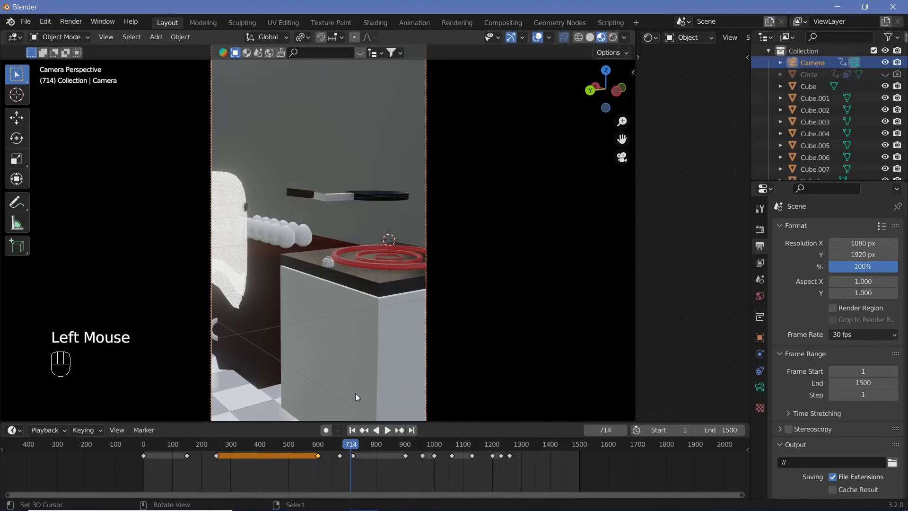
Step: Select the stove knob, rotate it about the Z axis at frame 730, and keyframe its location, rotation and scale
right_click(329, 265)
key("Right")
key("Right")
key("Right")
key("Right")
key("Right")
key("Right")
key("Right")
key("Right")
key("Right")
key("Right")
key("Right")
key("Right")
key("Right")
key("Right")
key("Right")
key("Right")
key("Right")
key("Right")
key("Right")
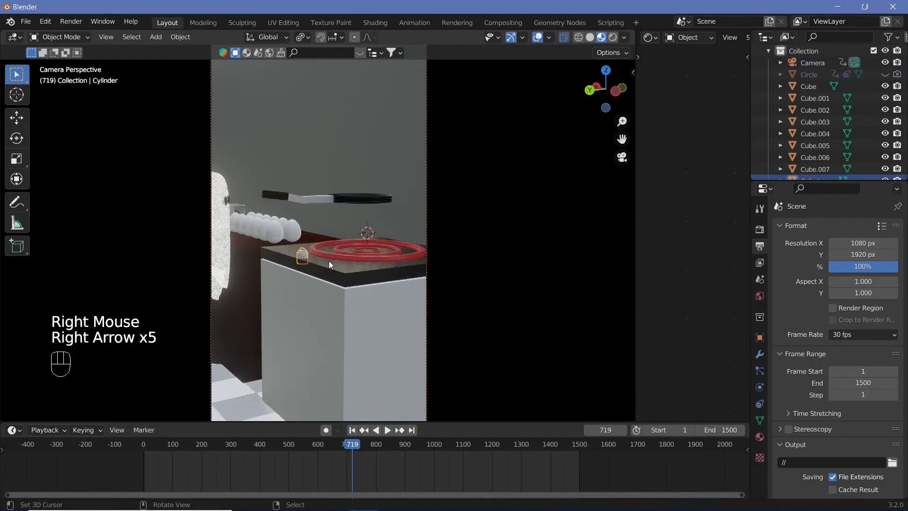
key("Left")
key("Left")
key("Left")
key("Left")
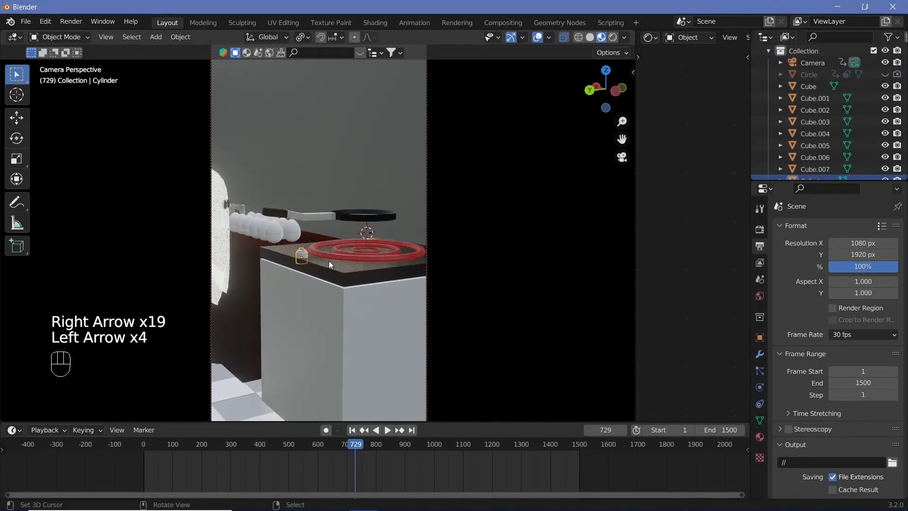
key("Right")
key("r")
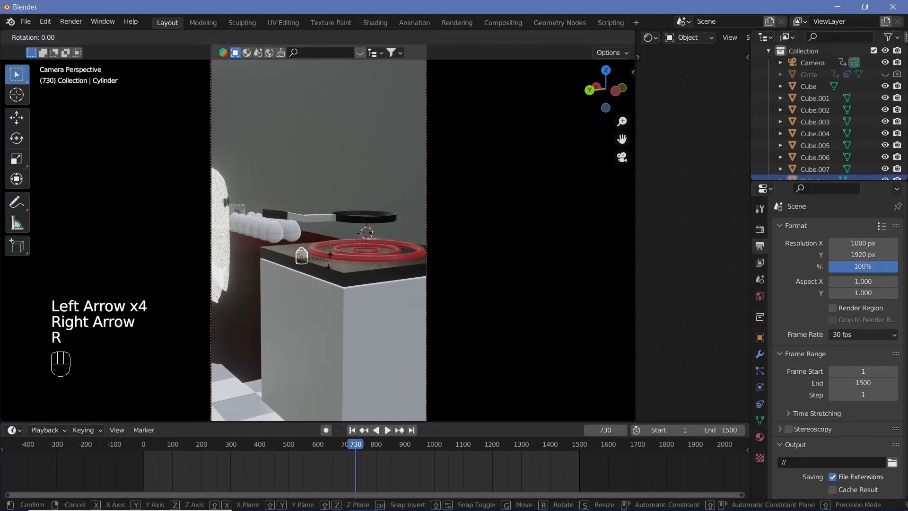
key("z")
left_click(285, 315)
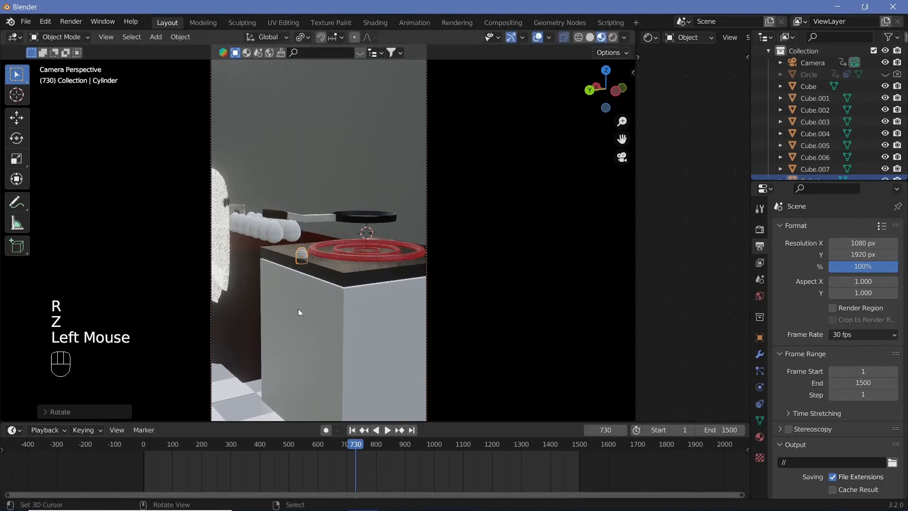
key("i")
left_click(327, 286)
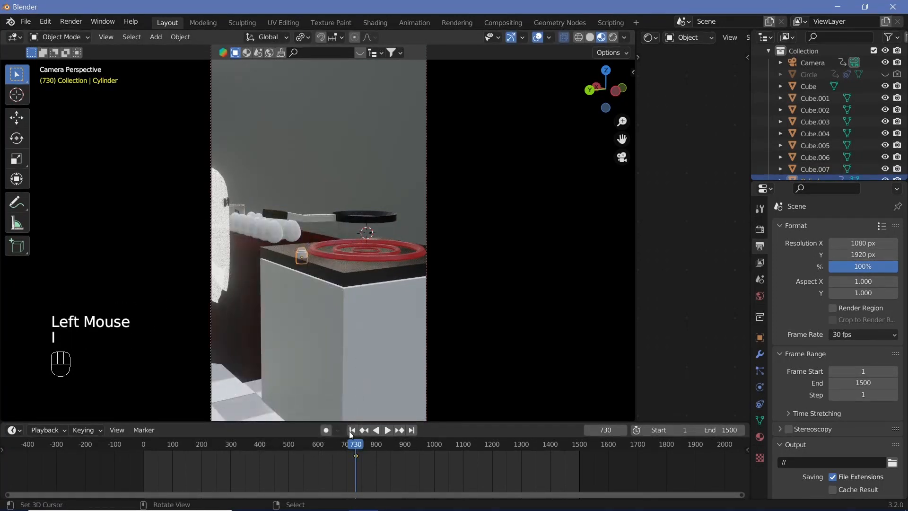
Step: At frame 750, rotate the stove knob about the Z axis and keyframe its location, rotation and scale
key("space")
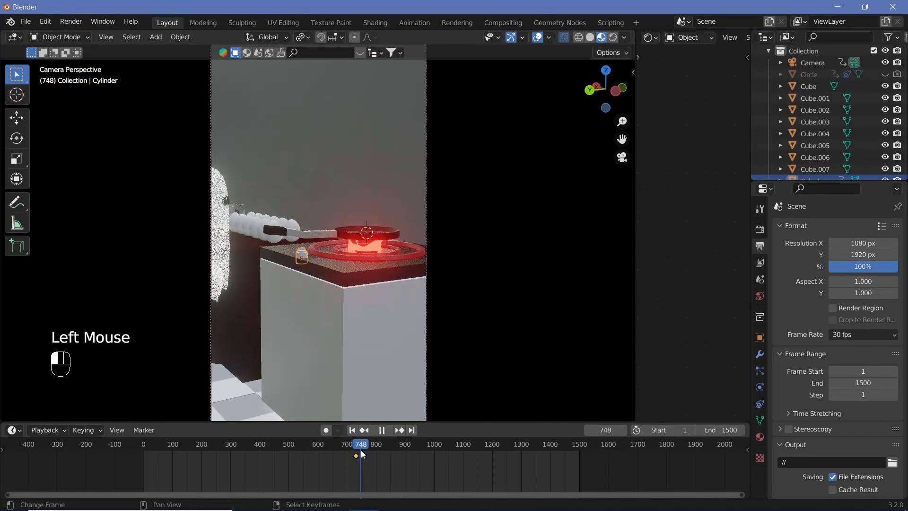
key("r")
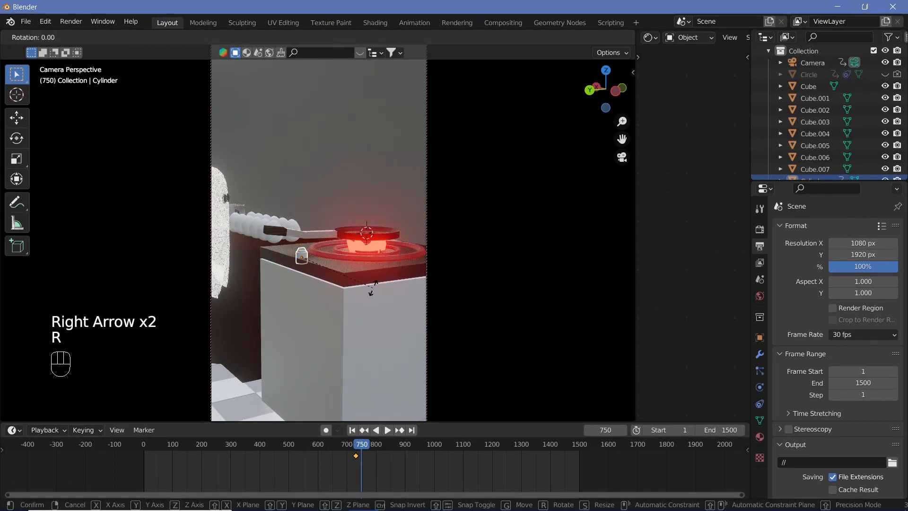
key("z")
left_click(324, 239)
key("i")
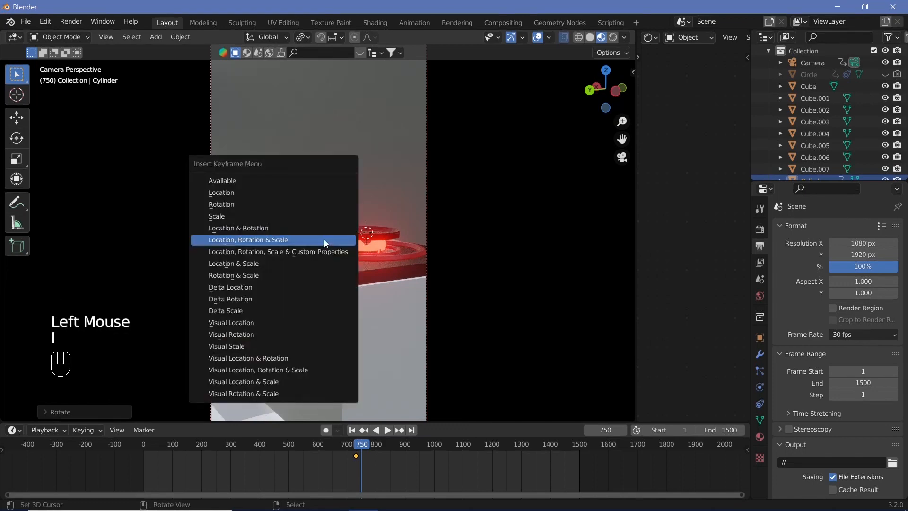
left_click(324, 239)
Step: Play back the animation past the stove shot, then select the camera and review its framing leading up to frame 960
key("shift+space")
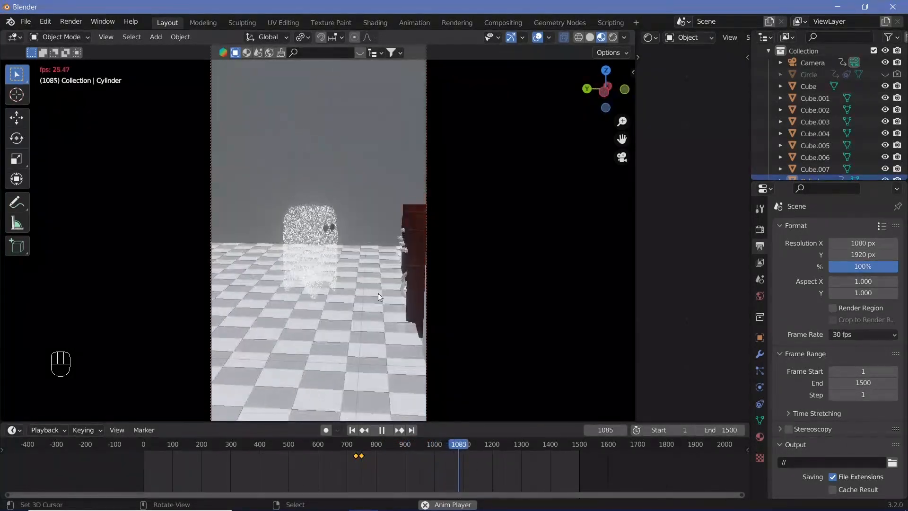
key("shift+space")
mouse_move(428, 455)
left_mouse_down()
mouse_move(450, 457)
mouse_move(413, 447)
left_mouse_up()
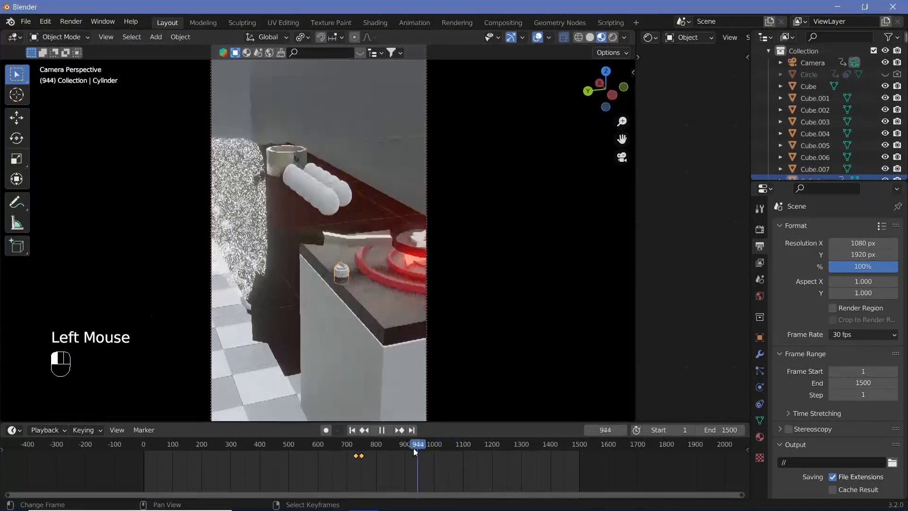
key("shift+space")
key("shift+space")
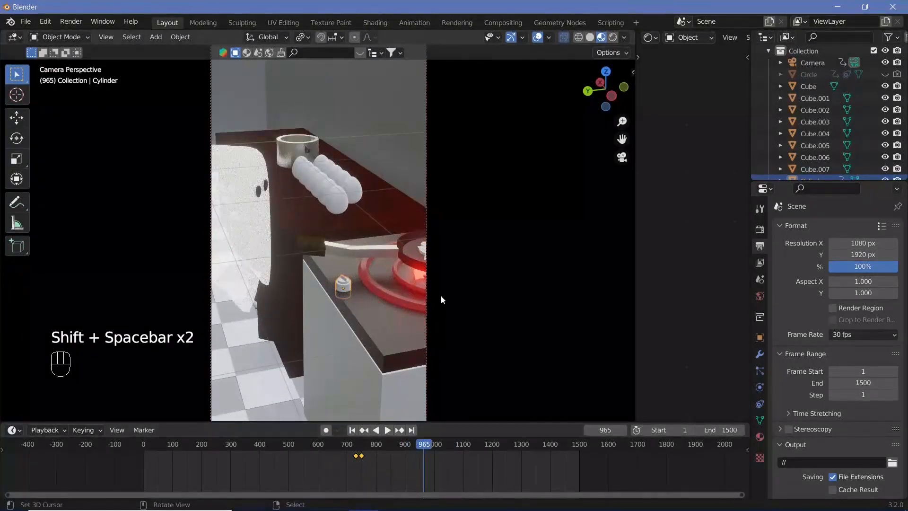
right_click(422, 199)
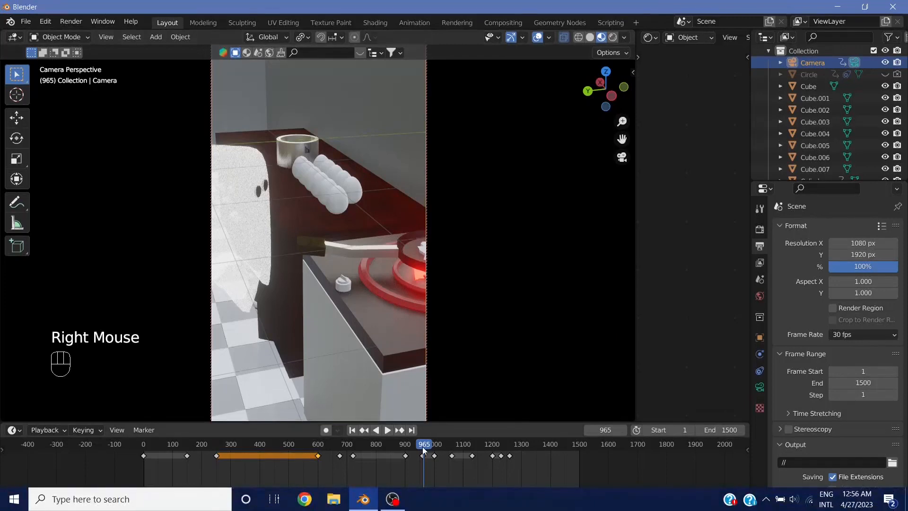
left_click_drag(418, 450, 378, 454)
key("shift+space")
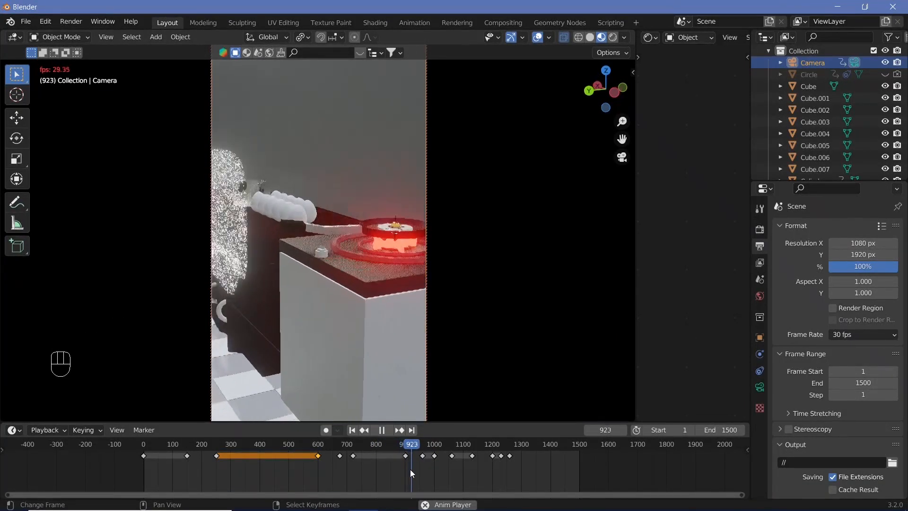
key("shift+space")
Step: At frame 960, move the camera along the Y axis to bring the frying pan into frame and insert a keyframe
key("Right")
key("Right")
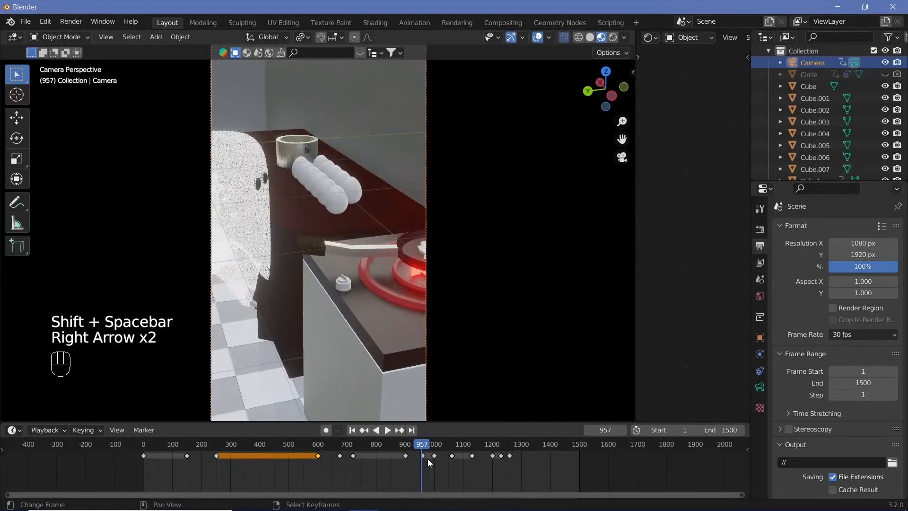
key("Right")
key("Left")
key("g")
key("y")
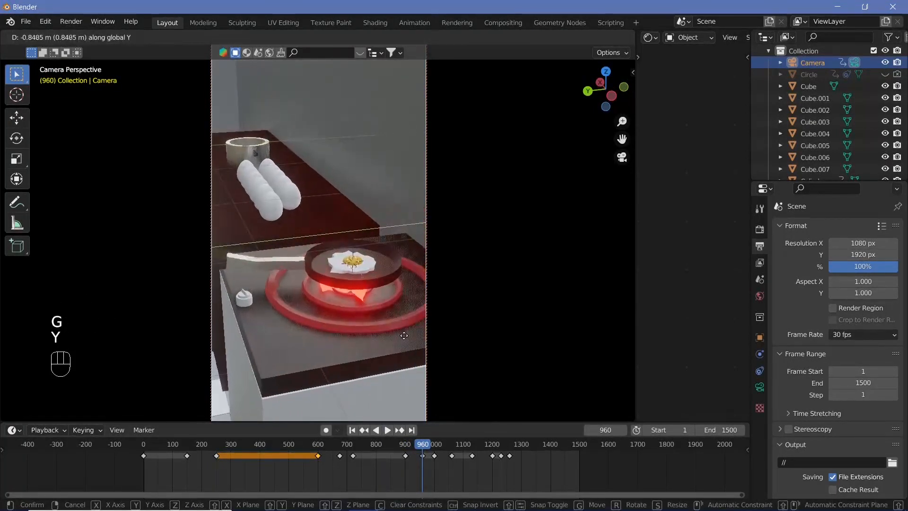
left_click(390, 339)
key("i")
left_click(391, 339)
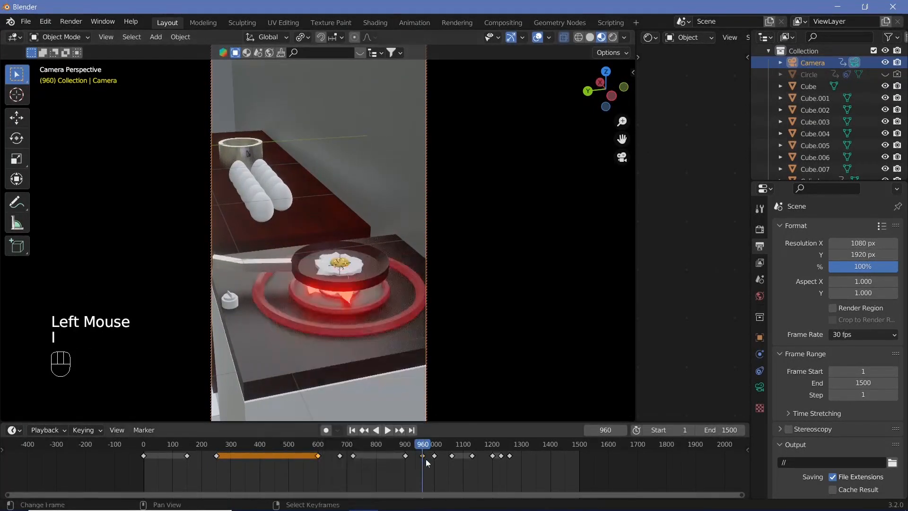
Step: Duplicate the camera's frame 960 keyframe to about frame 1000 and play back the frying pan shot
right_click(426, 459)
key("shift+d")
left_click(436, 467)
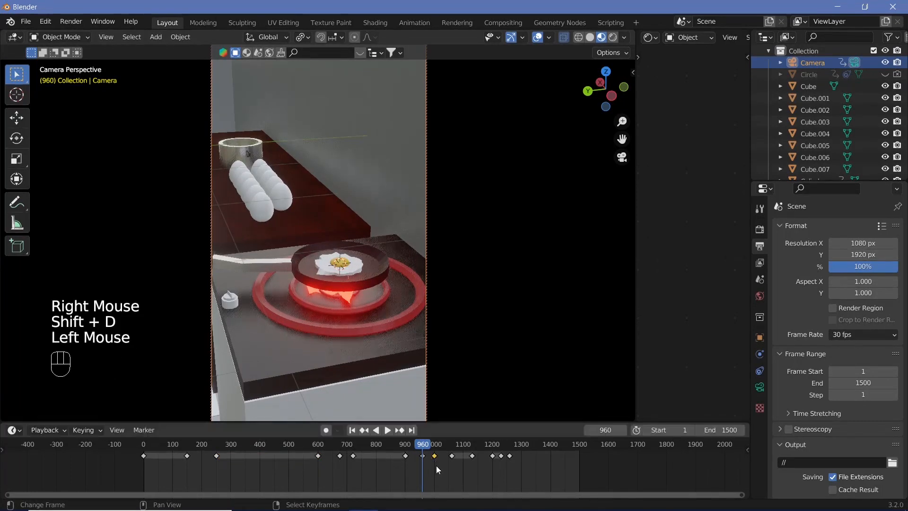
key("shift+space")
key("shift+space")
Step: Move the duplicated camera keyframe exactly onto frame 1000 to hold the frying pan framing
scroll(490, 463, "up", 10)
middle_click_drag(491, 462, 449, 458)
scroll(450, 458, "up", 5)
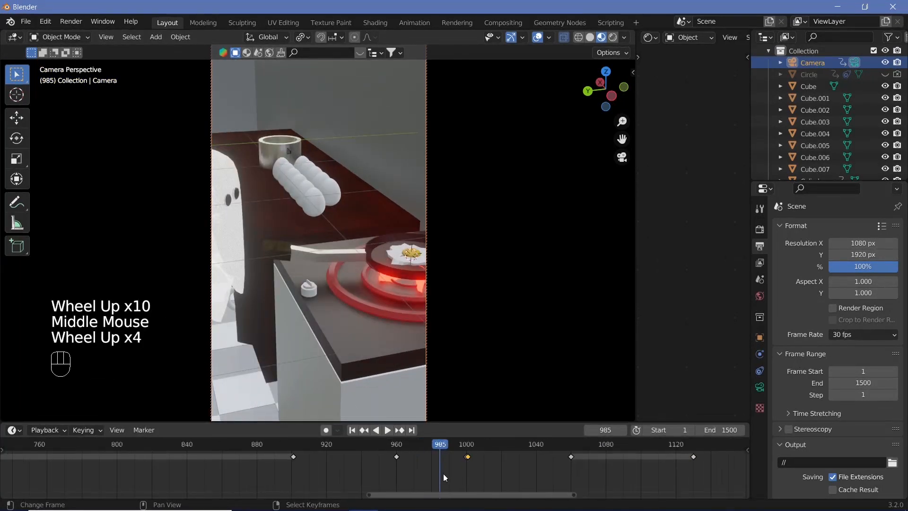
key("g")
left_click(506, 464)
Step: Play back from frame 956 and scrub through the floor egg shot to check the remaining camera framing
left_click(396, 452)
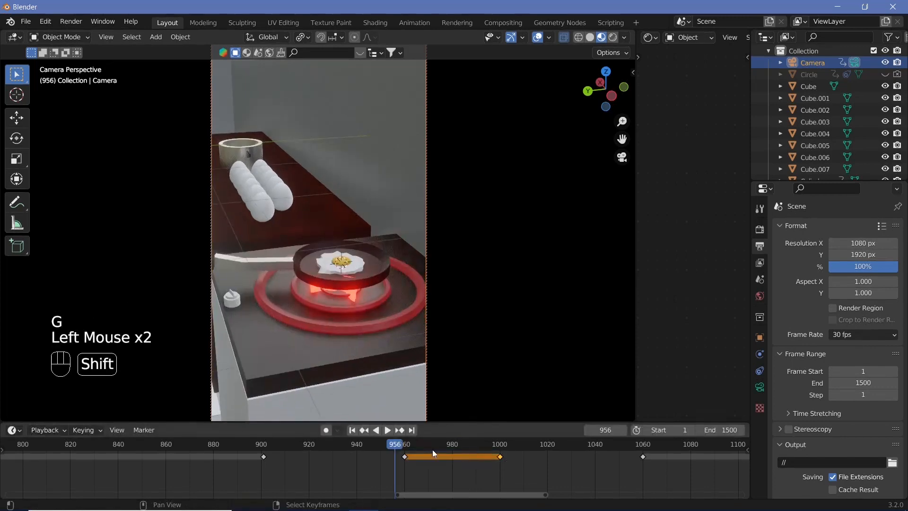
key("shift+space")
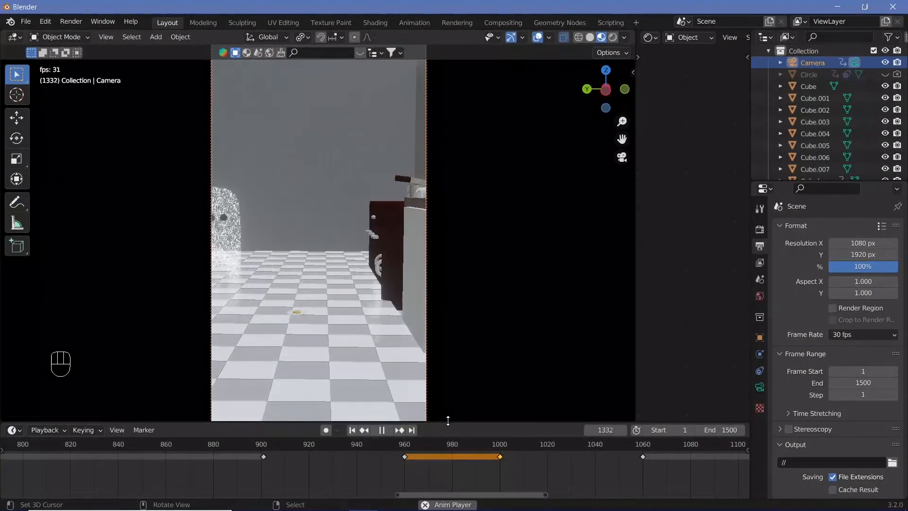
key("shift+space")
scroll(635, 453, "down", 2)
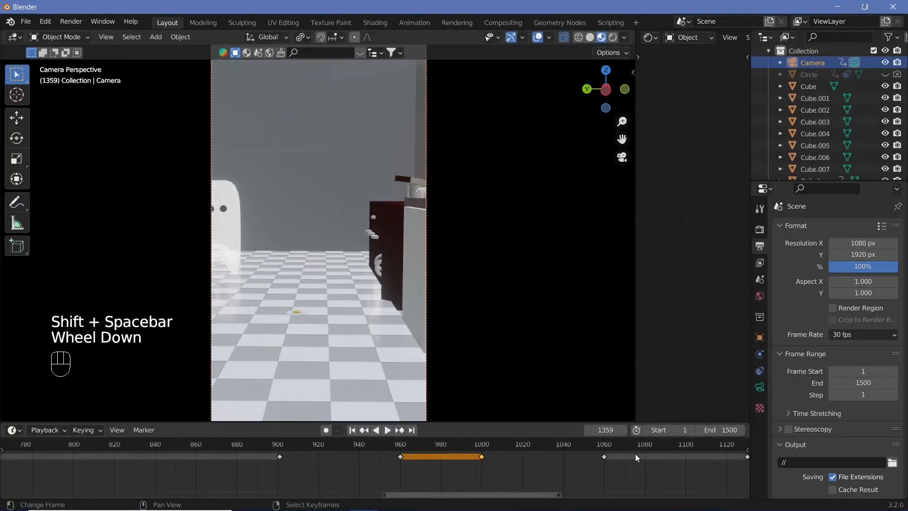
scroll(616, 452, "down", 2)
left_click(527, 453)
left_click_drag(541, 463, 680, 495)
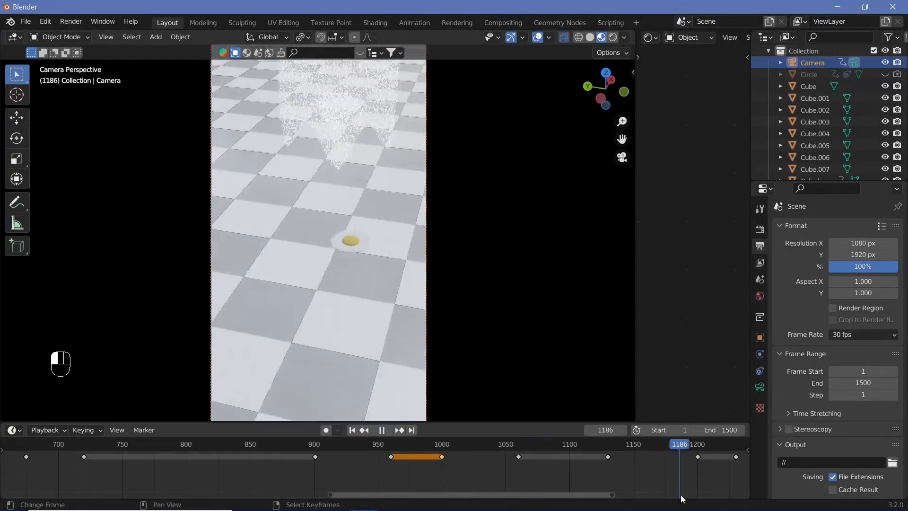
Step: At frame 1260, rotate the camera around the global Z axis and move it along Y to frame the ghost and stove
left_click_drag(17, 505, 21, 505)
scroll(473, 463, "down", 5)
middle_click_drag(615, 461, 489, 460)
left_click(515, 457)
left_click(509, 457)
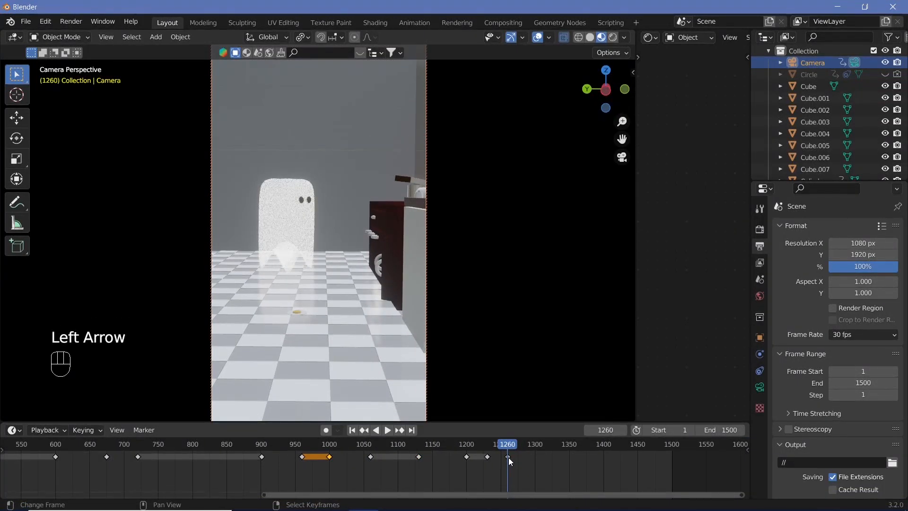
key("r")
key("z")
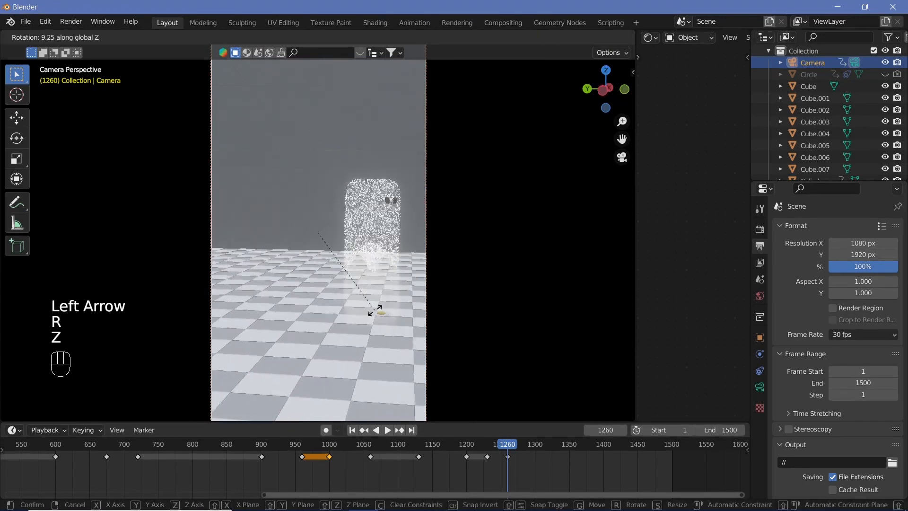
left_click(331, 256)
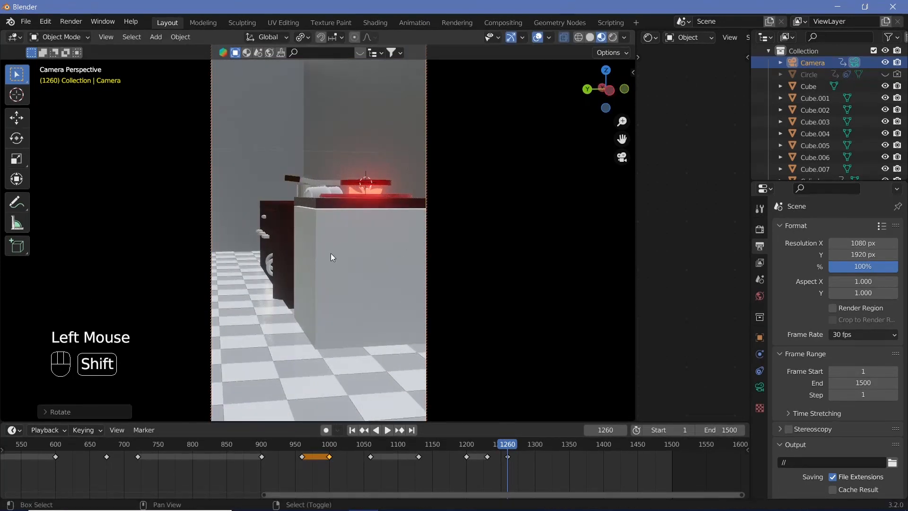
key("g")
key("y")
left_click(337, 244)
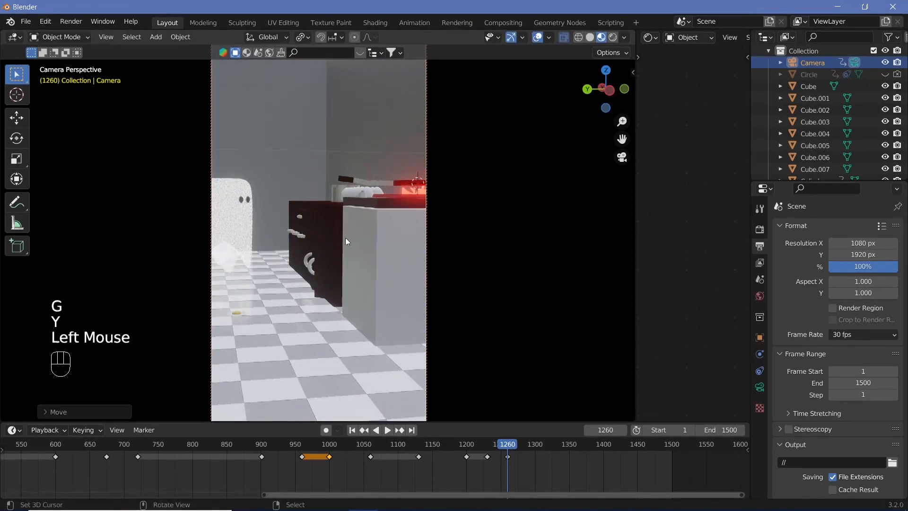
Step: Pull the camera back and tilt it down over the counter, and insert a keyframe at frame 1260
scroll(331, 246, "down", 2)
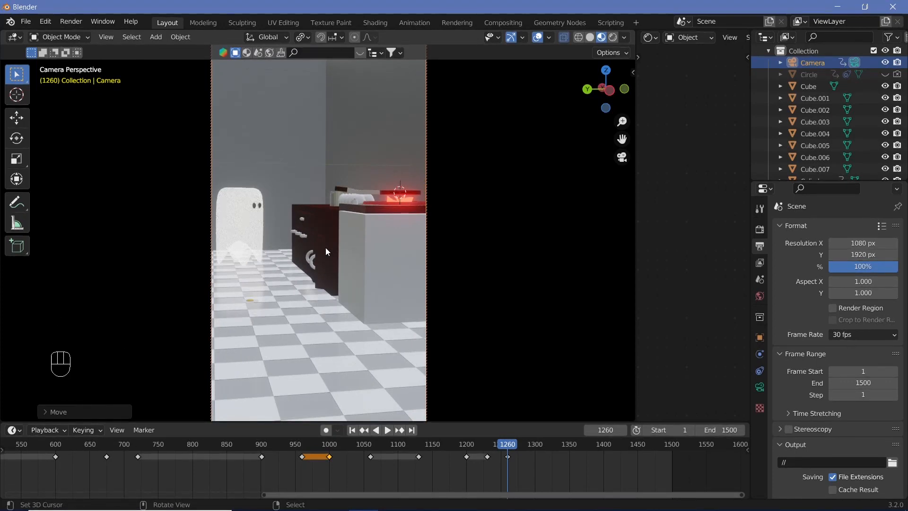
mouse_move(325, 248)
middle_mouse_down()
mouse_move(329, 274)
mouse_move(339, 267)
mouse_move(341, 253)
mouse_move(324, 256)
middle_mouse_up()
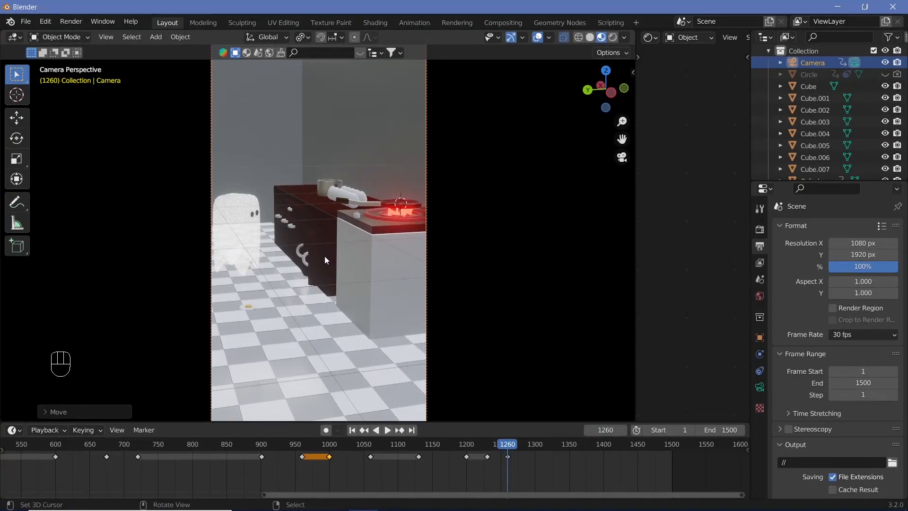
key("i")
left_click(325, 257)
Step: Play back the ending shot from about frame 1260 and scrub through the ghost's movement to frame 1294
left_click(503, 449)
key("shift+space")
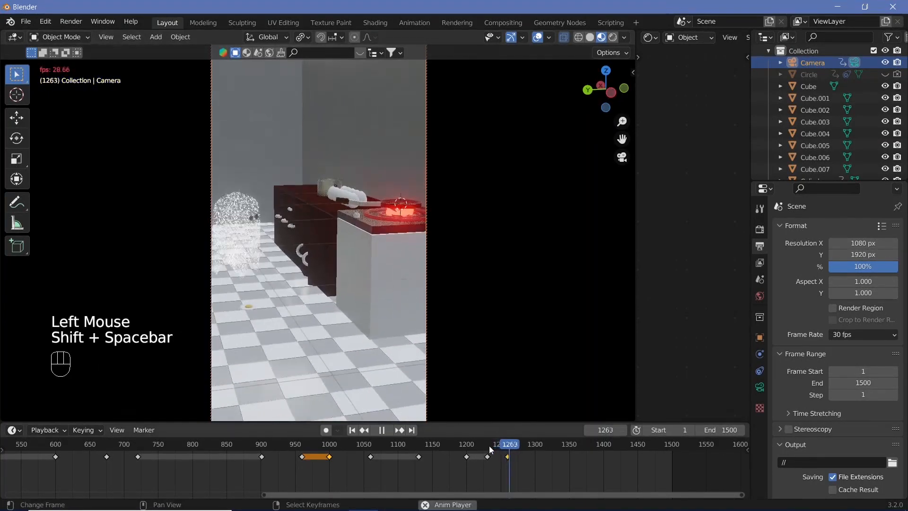
key("shift+space")
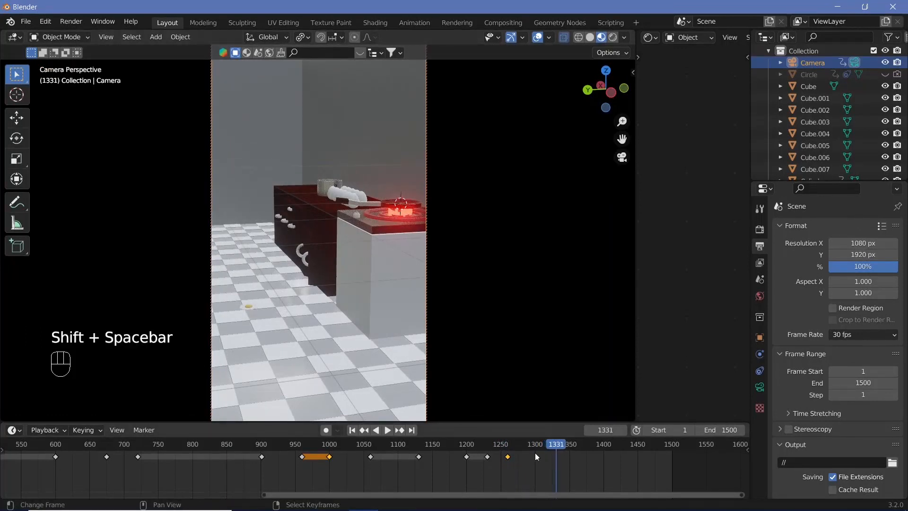
mouse_move(519, 443)
left_mouse_down()
mouse_move(511, 444)
mouse_move(531, 455)
left_mouse_up()
Step: Delete the ghost's last keyframe near frame 1330 and play back the ending up to frame 1500
right_click(252, 242)
right_click(556, 458)
key("x")
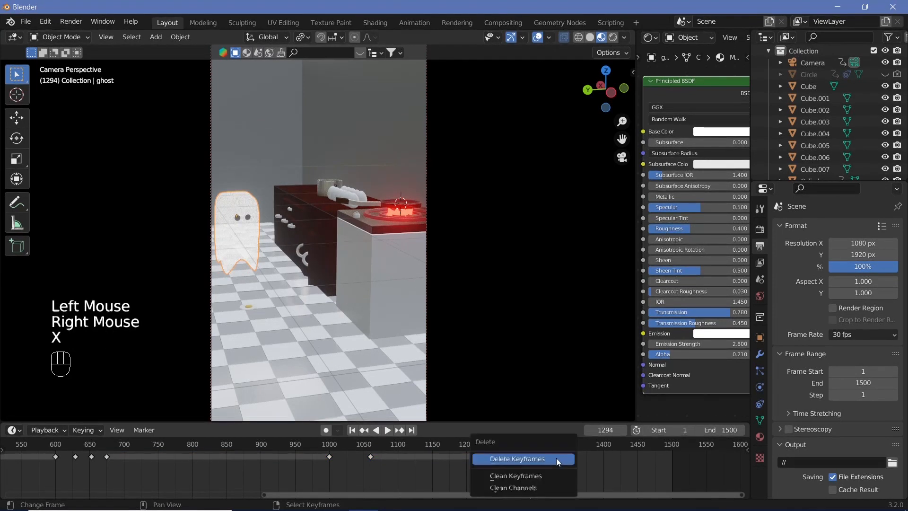
left_click(556, 457)
key("shift+space")
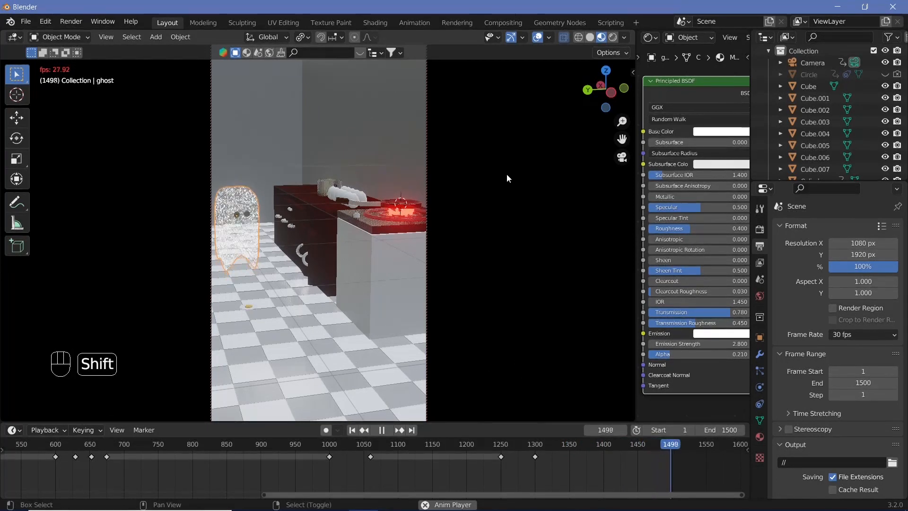
key("shift+space")
Step: Play back the whole animation from the beginning and hide the viewport overlays
left_click(673, 444)
left_click(673, 444)
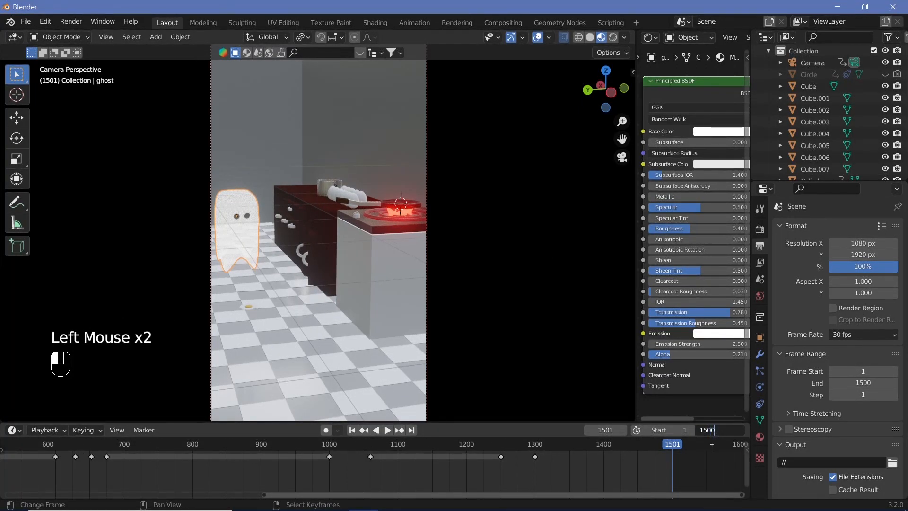
scroll(668, 464, "down", 4)
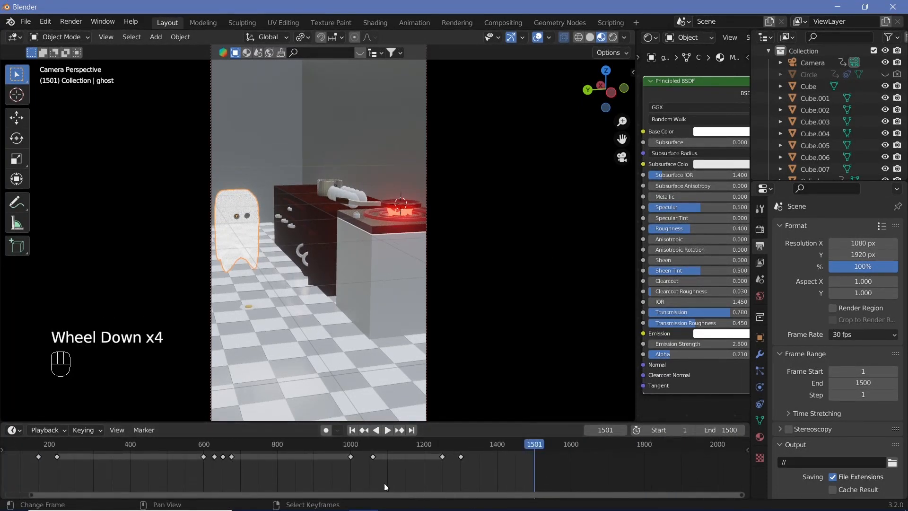
middle_click_drag(385, 487, 591, 474)
scroll(542, 472, "down", 1)
scroll(543, 470, "down", 2)
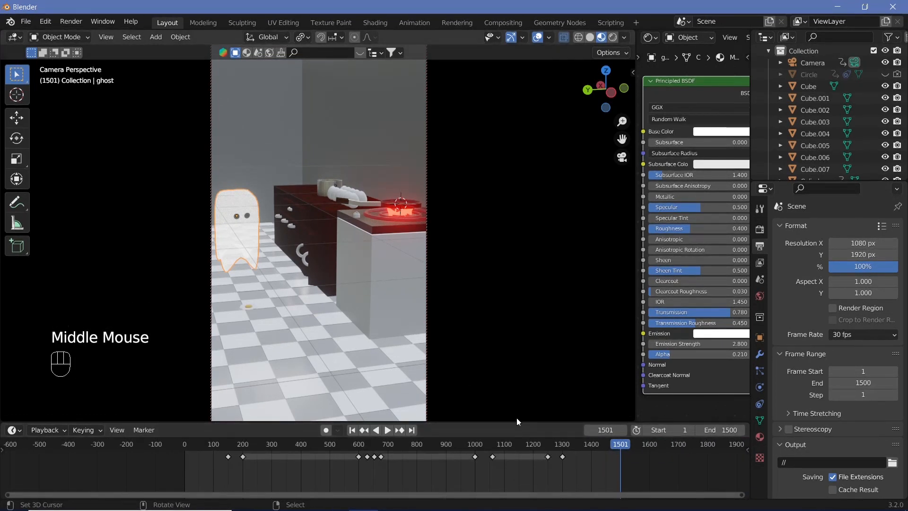
left_click_drag(603, 449, 144, 473)
key("shift+space")
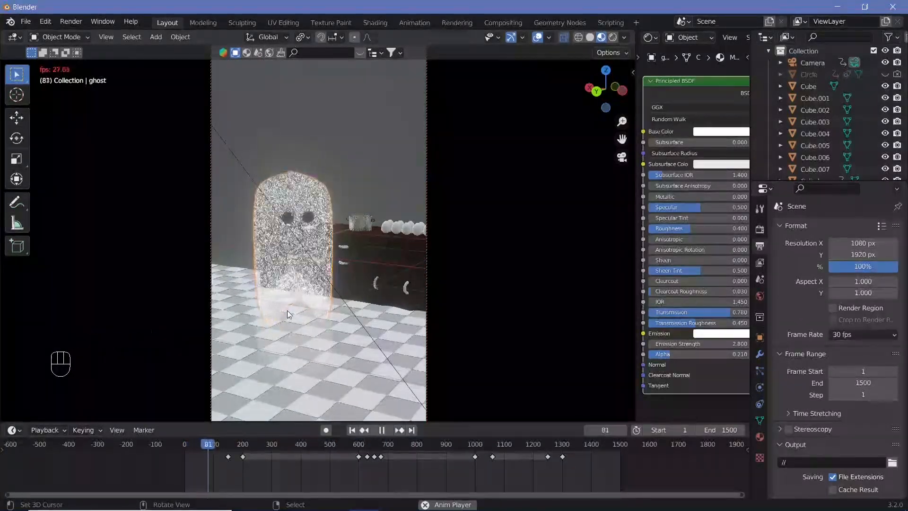
left_click(562, 38)
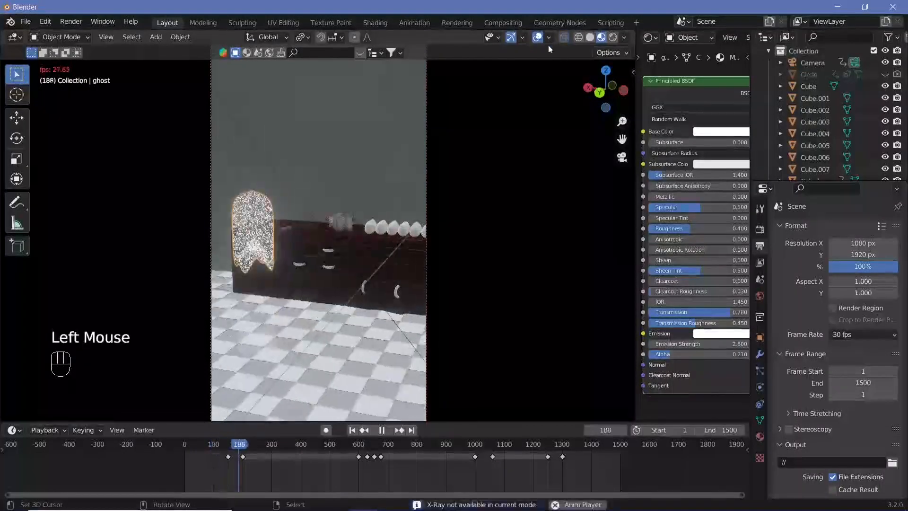
left_click(537, 38)
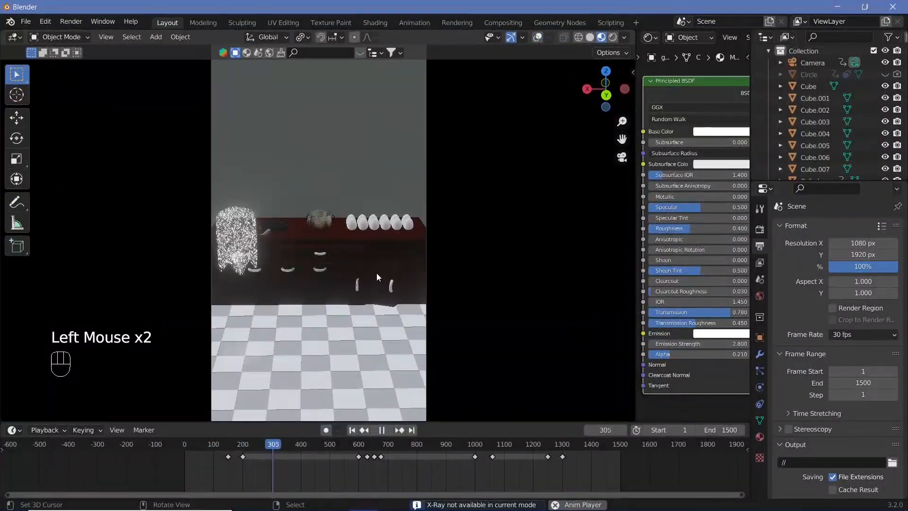
Step: Switch the viewport to rendered shading and play back the counter shot in short bursts
left_click(613, 37)
key("shift+space")
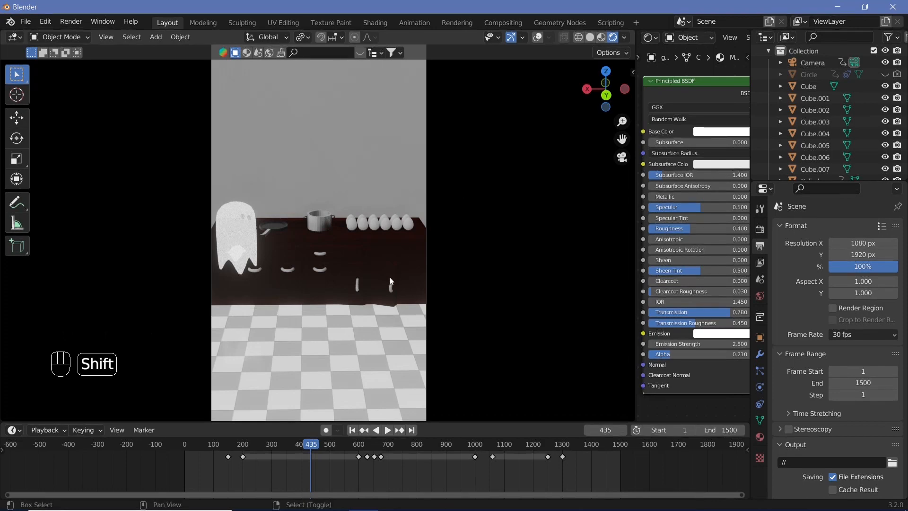
key("shift+space")
key("shift+space")
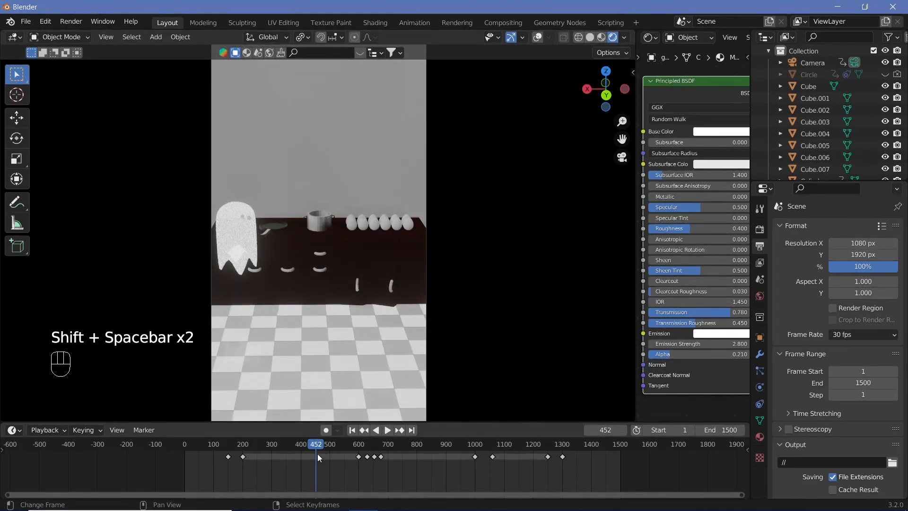
key("shift+space")
key("shift+space")
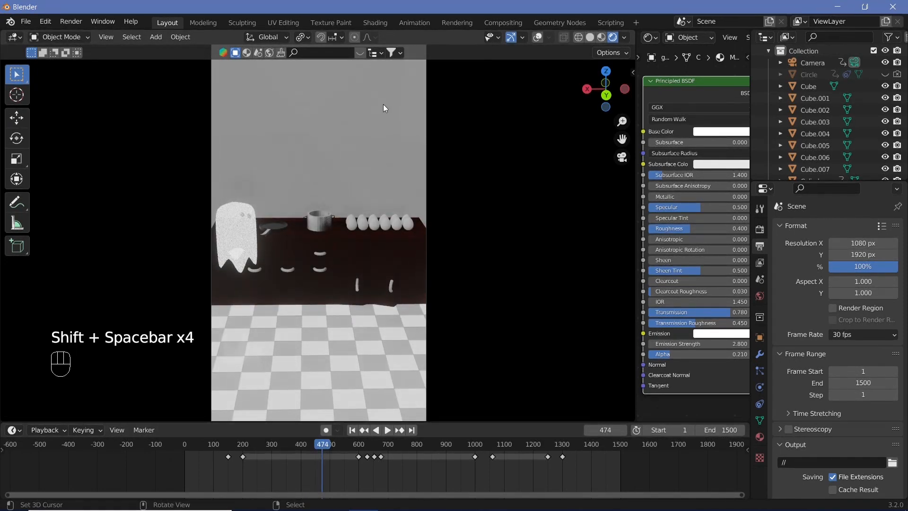
Step: Set the Shadow Mode of the room's wall material to None
right_click(384, 105)
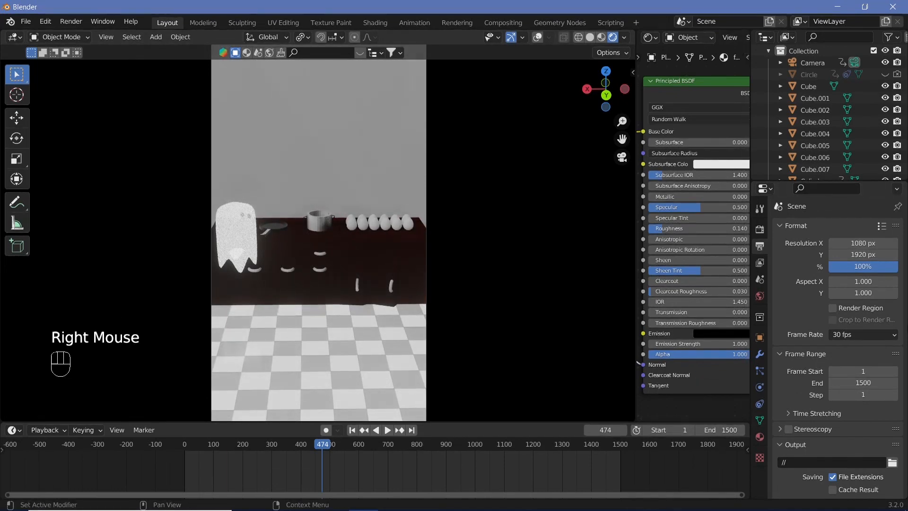
left_click_drag(906, 322, 905, 407)
left_click(760, 436)
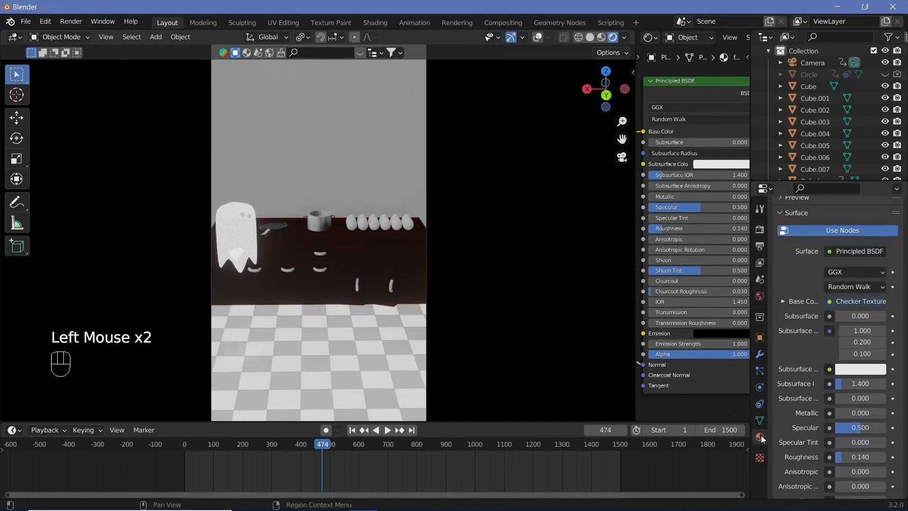
scroll(805, 425, "down", 1)
scroll(810, 413, "up", 6)
left_click(810, 414)
scroll(809, 447, "down", 4)
scroll(808, 447, "down", 2)
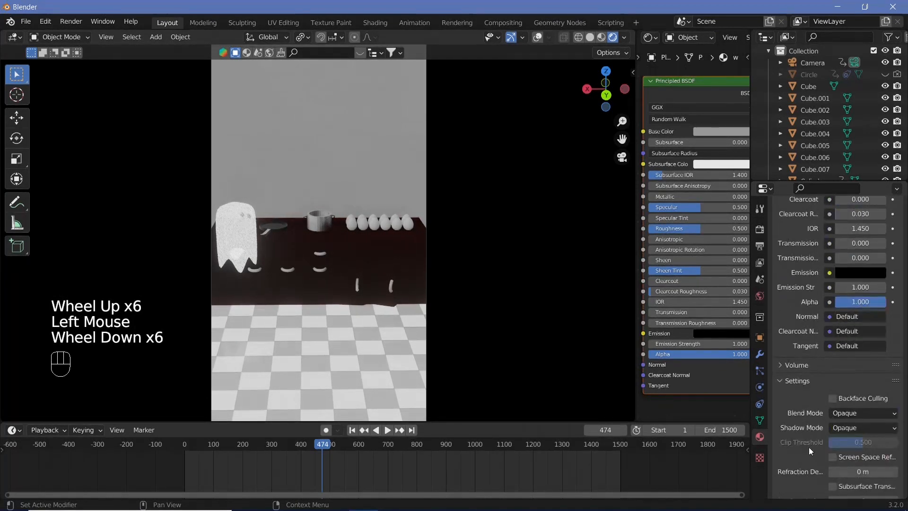
left_click(831, 427)
left_click(834, 441)
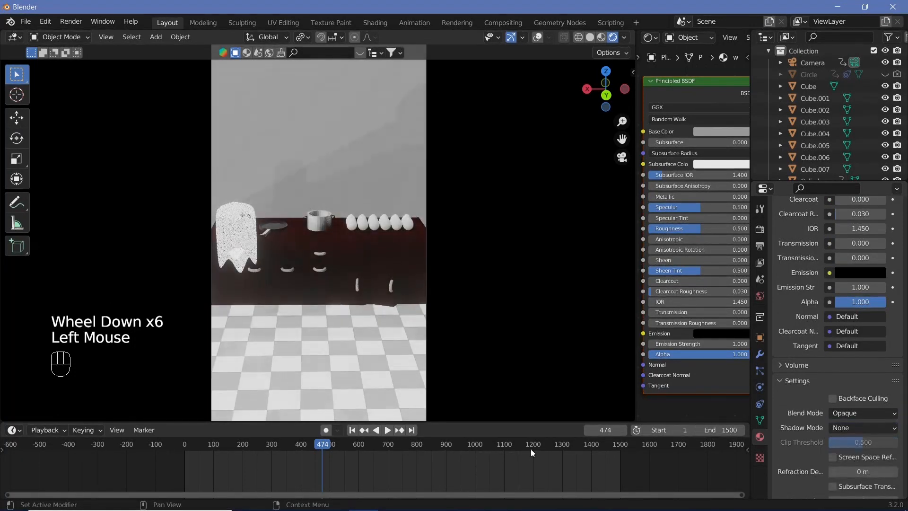
Step: Play back the opening and counter shots in rendered view to check the lighting and shadows
left_click(206, 444)
key("shift+space")
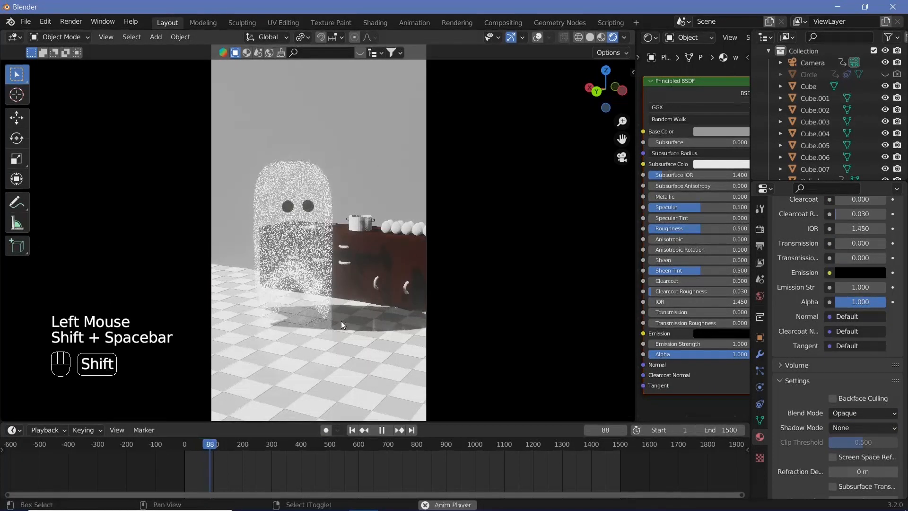
key("shift+space")
key("shift+space")
key("shift+space")
left_click(281, 450)
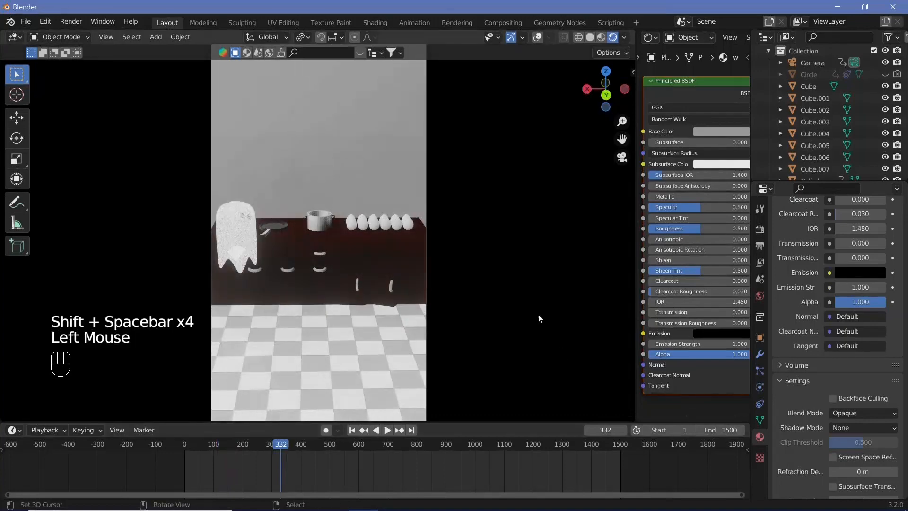
key("shift+space")
Step: Scrub to the stove section and play back the floating egg shot up to about frame 895
key("shift+space")
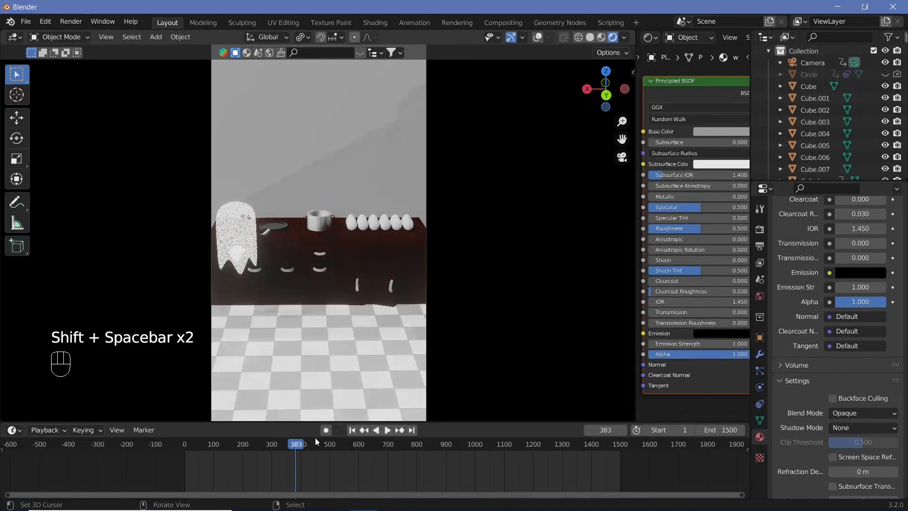
left_click_drag(402, 456, 370, 452)
key("shift+space")
key("shift+space")
key("shift+space")
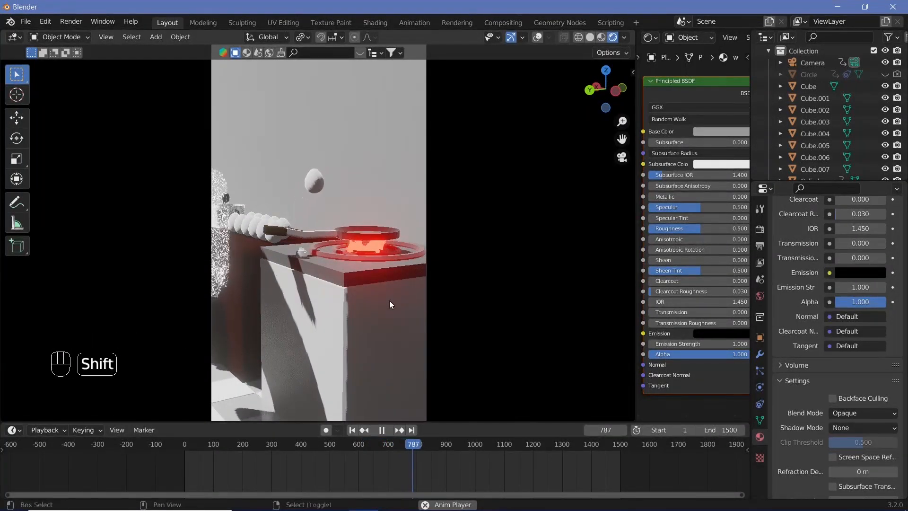
key("shift+space")
key("shift+space")
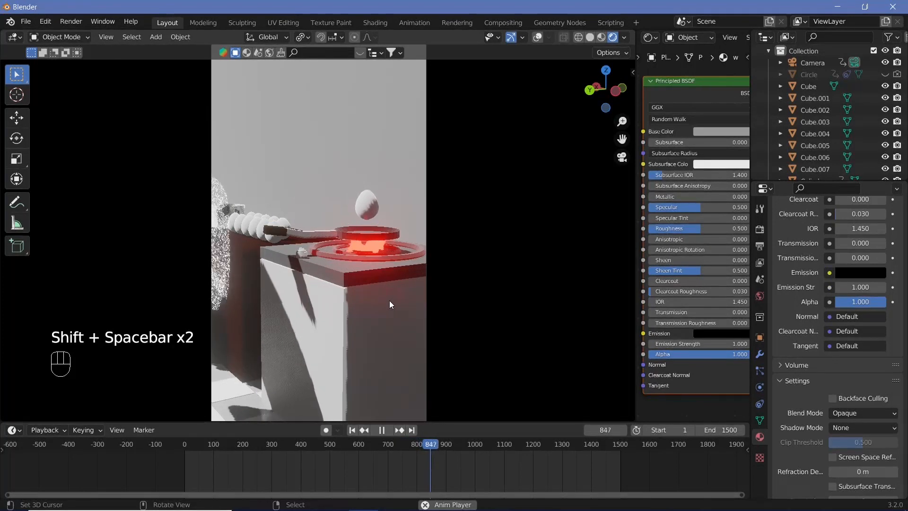
key("shift+space")
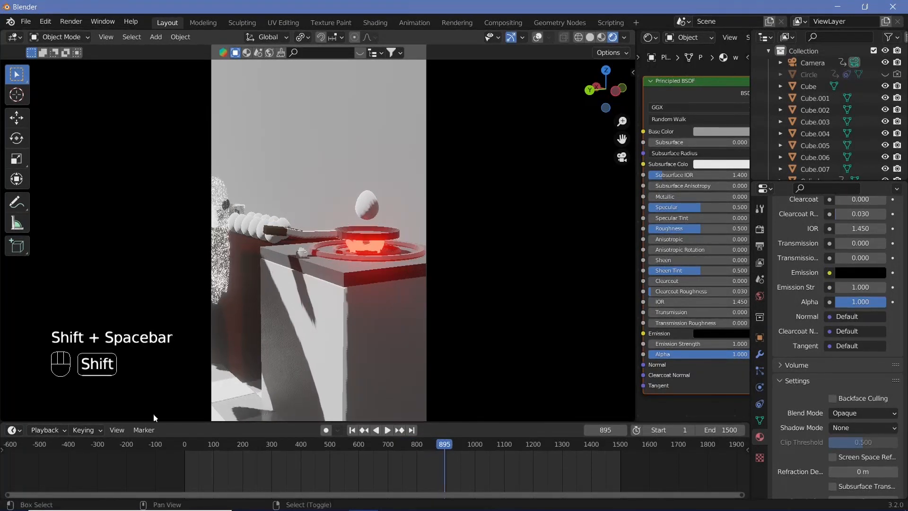
Step: Set the playback sync mode to Frame Dropping and replay the animation from the start
left_click(60, 430)
left_click(110, 212)
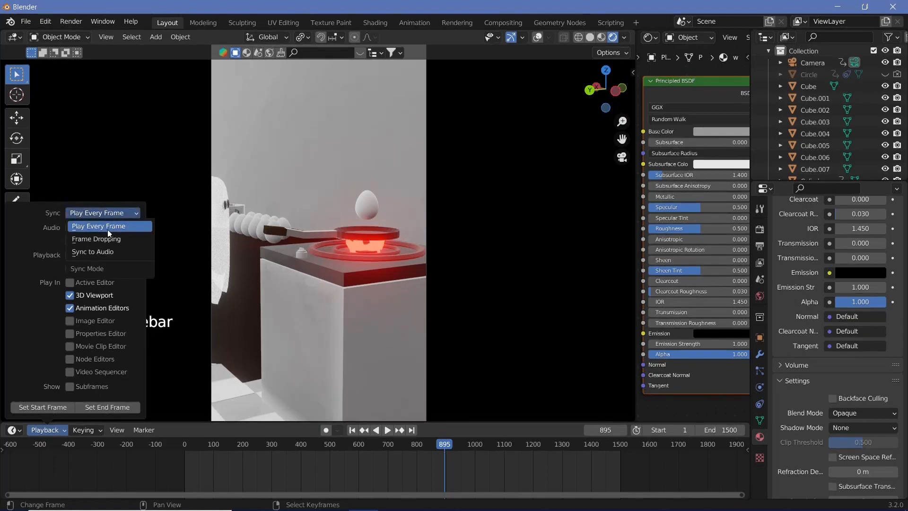
left_click(111, 240)
key("shift+space")
key("shift+space")
left_click(185, 458)
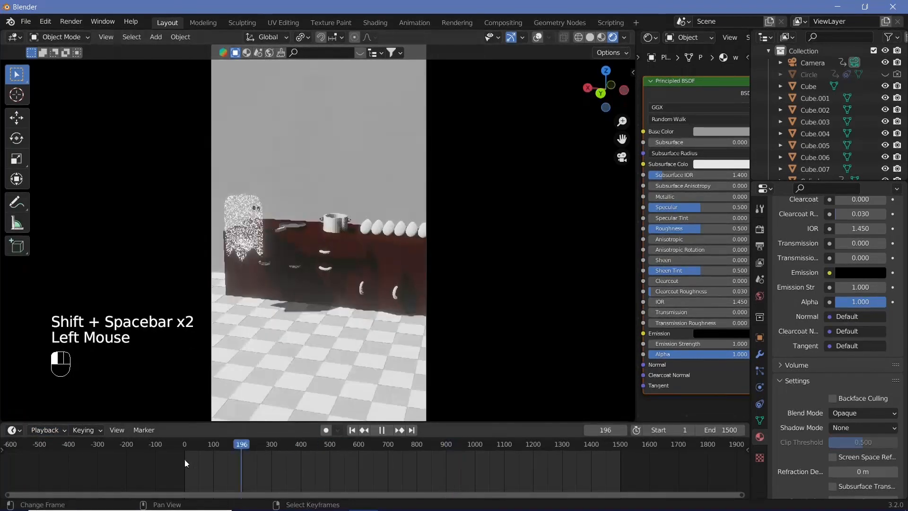
key("shift+space")
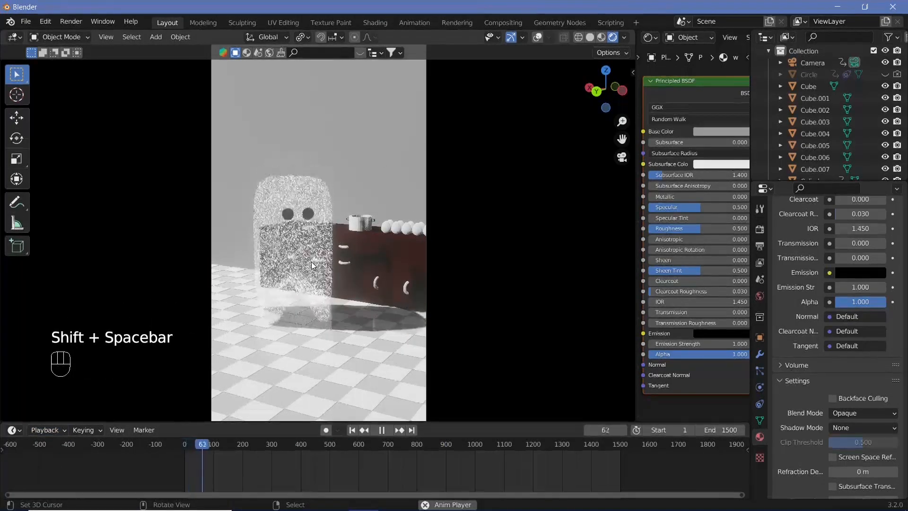
key("shift+space")
Step: Select the ghost and set the speed of its Wave modifier to 0.12
right_click(303, 234)
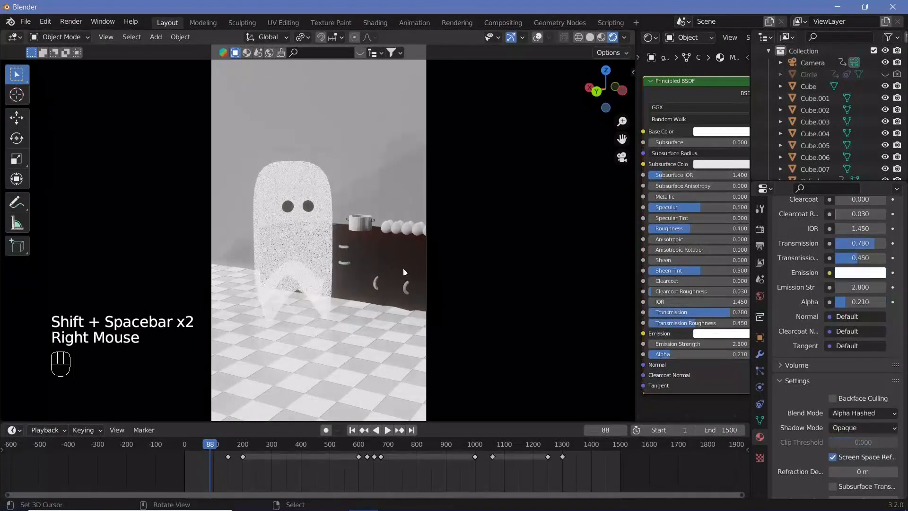
left_click(760, 355)
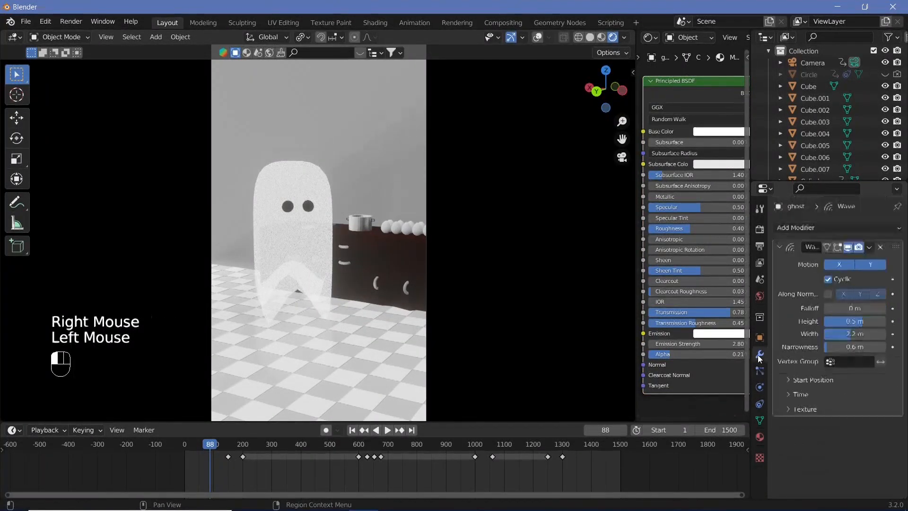
left_click(789, 393)
left_click(856, 451)
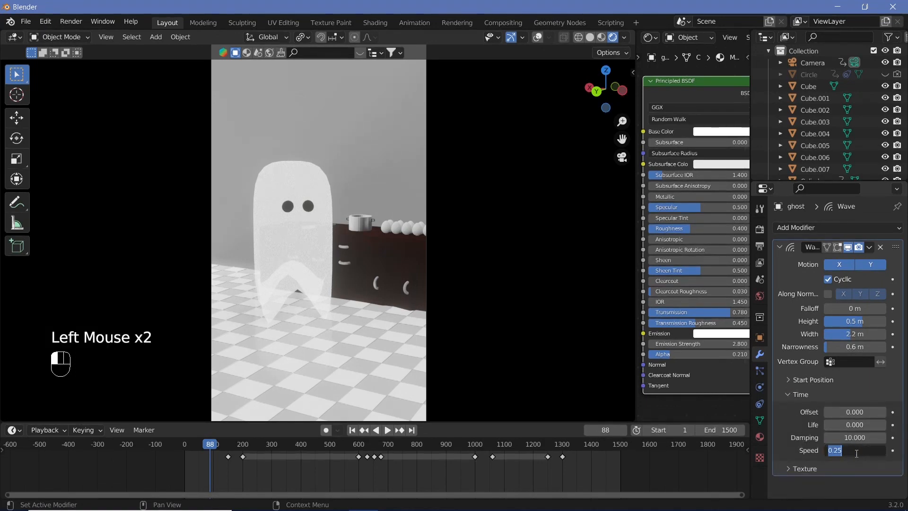
key("Return")
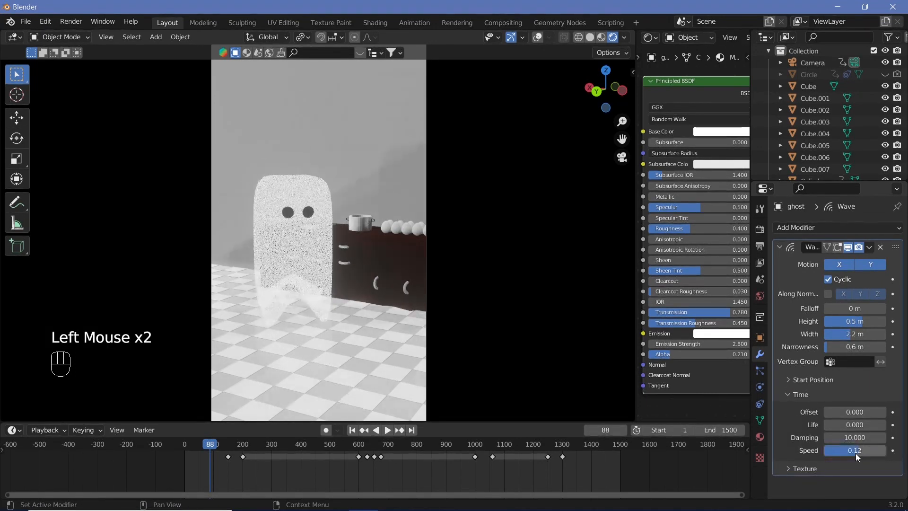
Step: Play back the whole animation from near its first frame in rendered view to check the ghost's wave motion
key("shift+space")
left_click(191, 472)
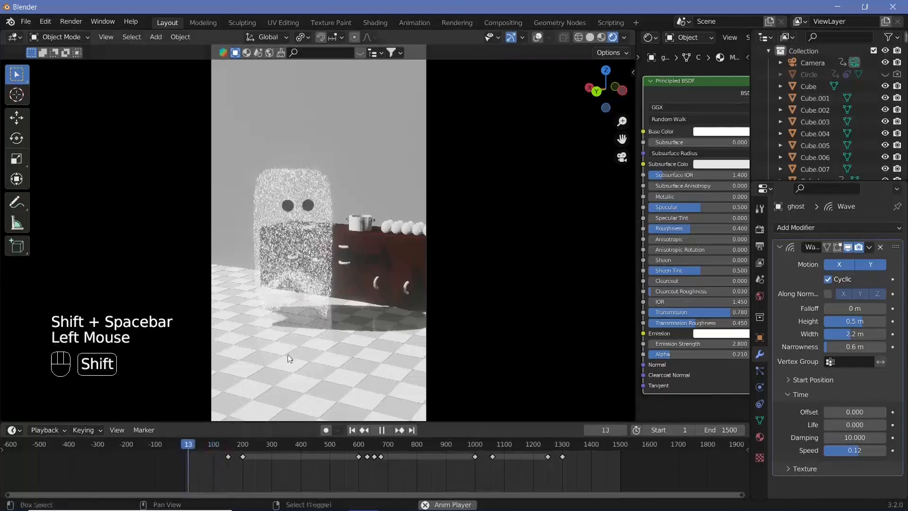
key("shift+space")
key("shift+space")
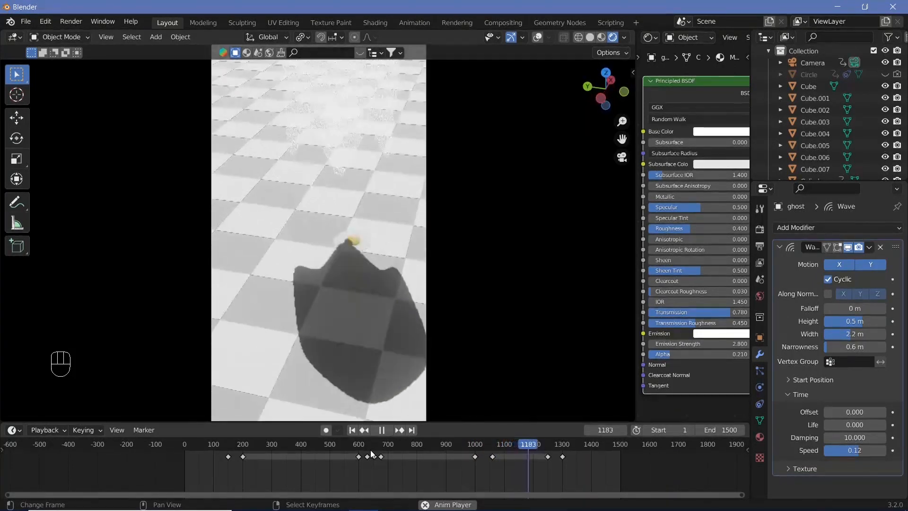
key("shift+space")
key("shift+space")
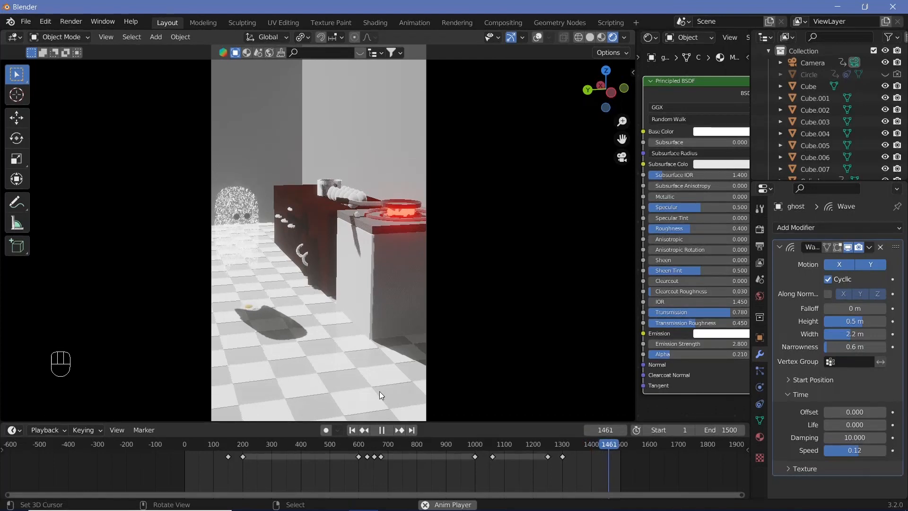
key("shift+space")
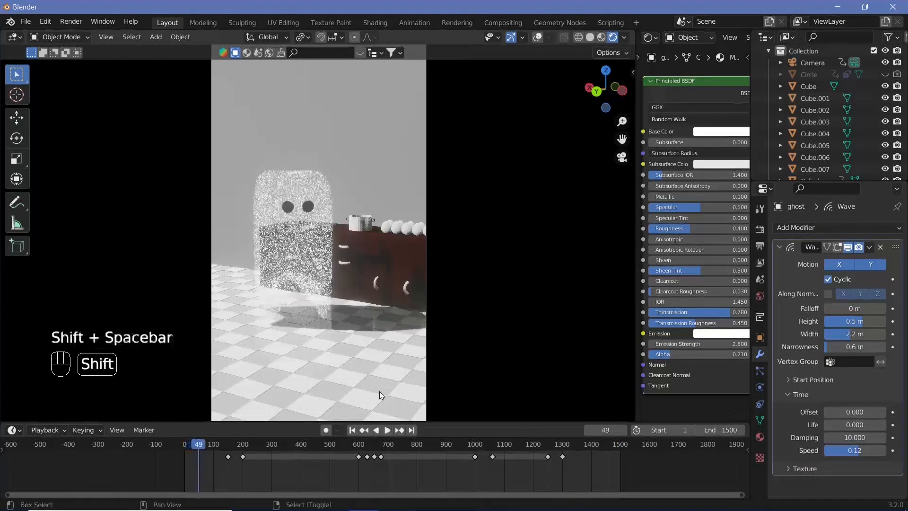
Step: Open the scene's output settings to review the resolution, frame rate and frame range
left_click(759, 246)
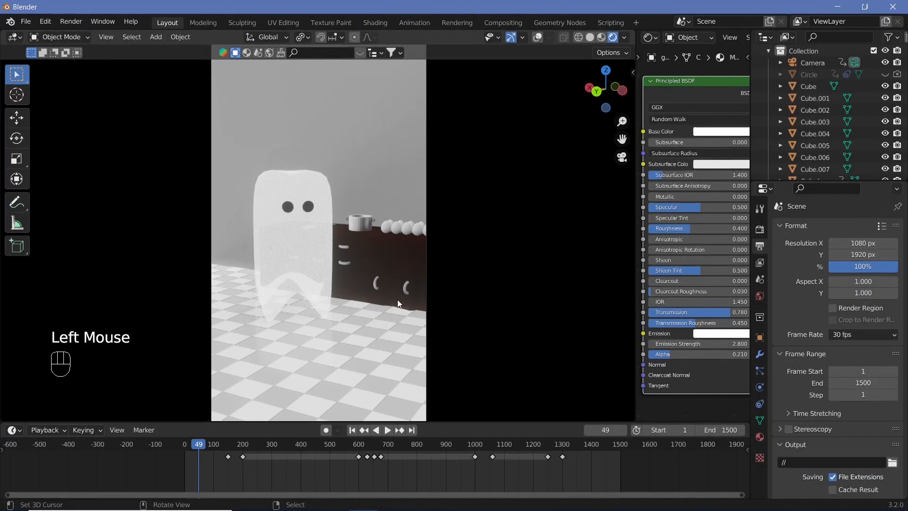